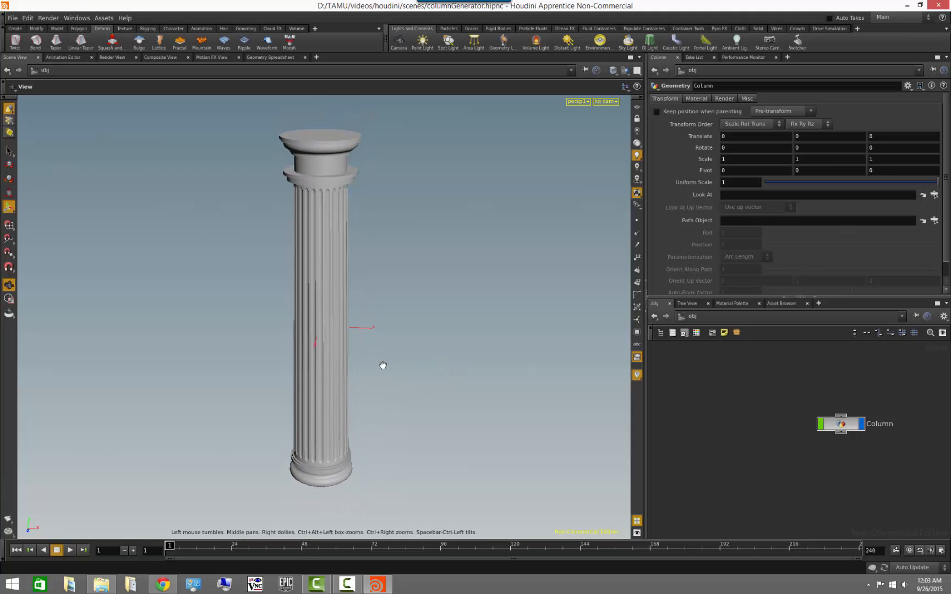
Widen the parameter and network panes, and display the column shaded with its wireframe edges
key(t)
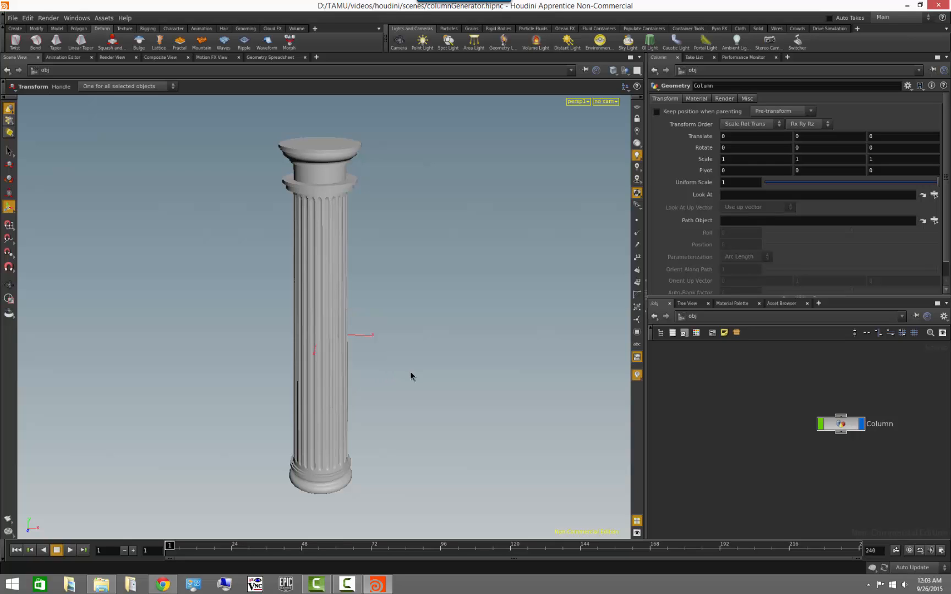
key(Escape)
mouse_move(429, 365)
mouse_down()
mouse_move(393, 376)
mouse_move(363, 352)
mouse_move(475, 314)
mouse_move(476, 342)
mouse_move(435, 352)
mouse_up()
key(t)
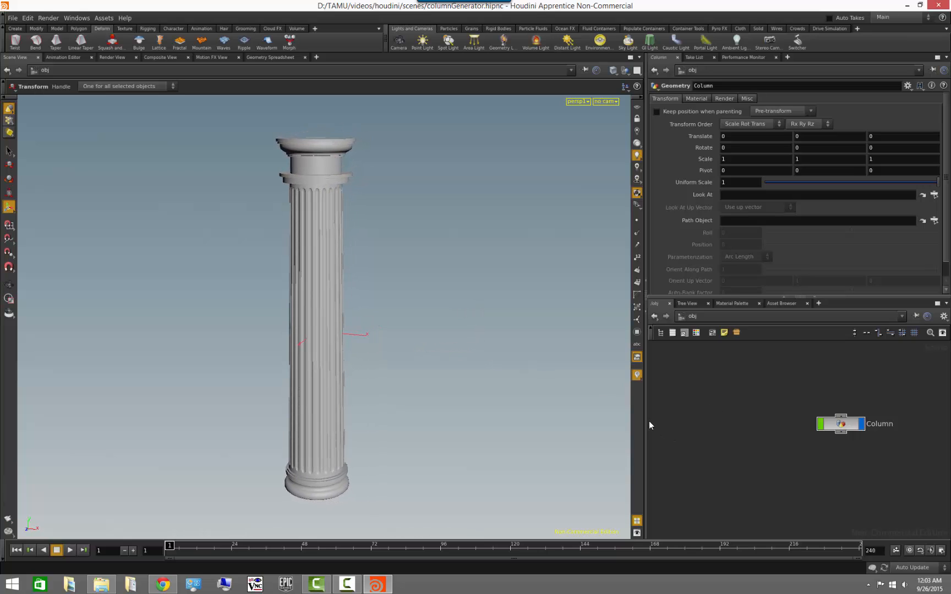
drag(646, 421, 568, 422)
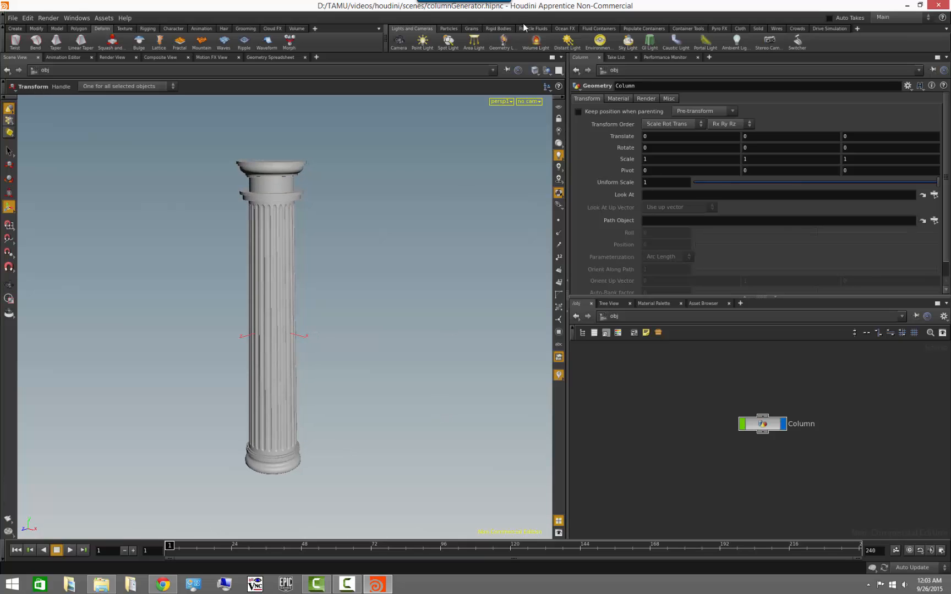
click(535, 70)
click(573, 160)
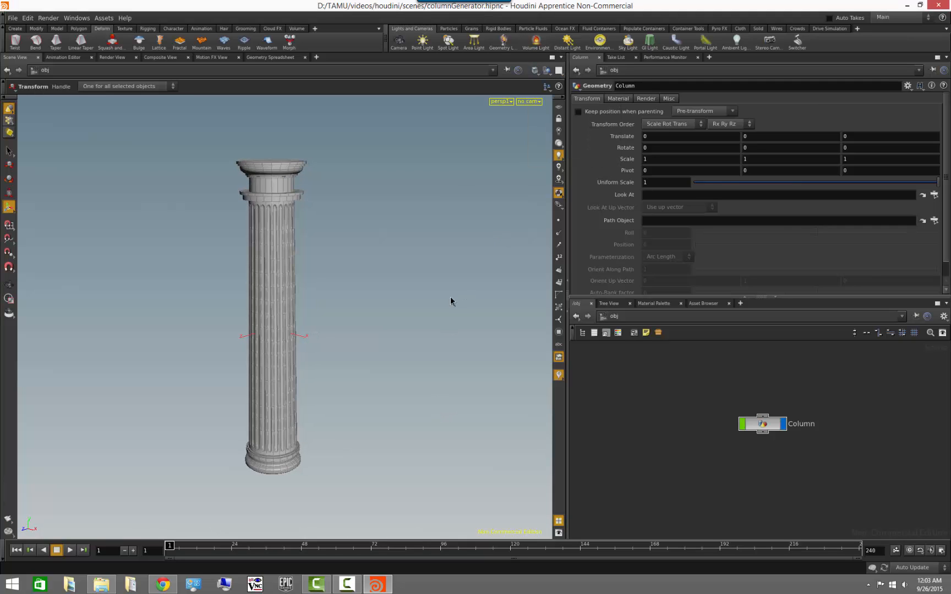
Examine the column's wireframe from the capital down to the base
key(Escape)
scroll(403, 298, up, 8)
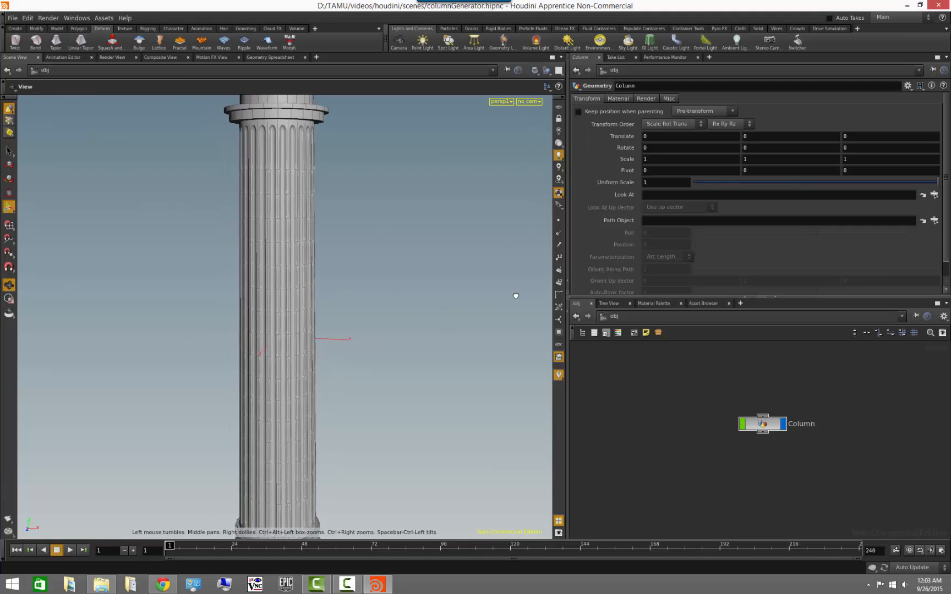
drag(431, 263, 394, 193)
key(t)
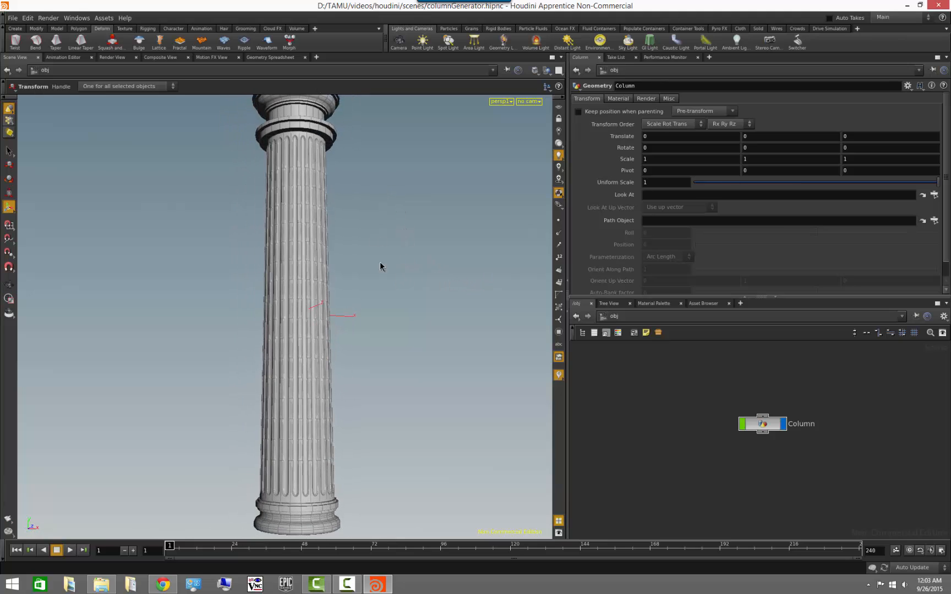
alt+middle_drag(380, 264, 377, 230)
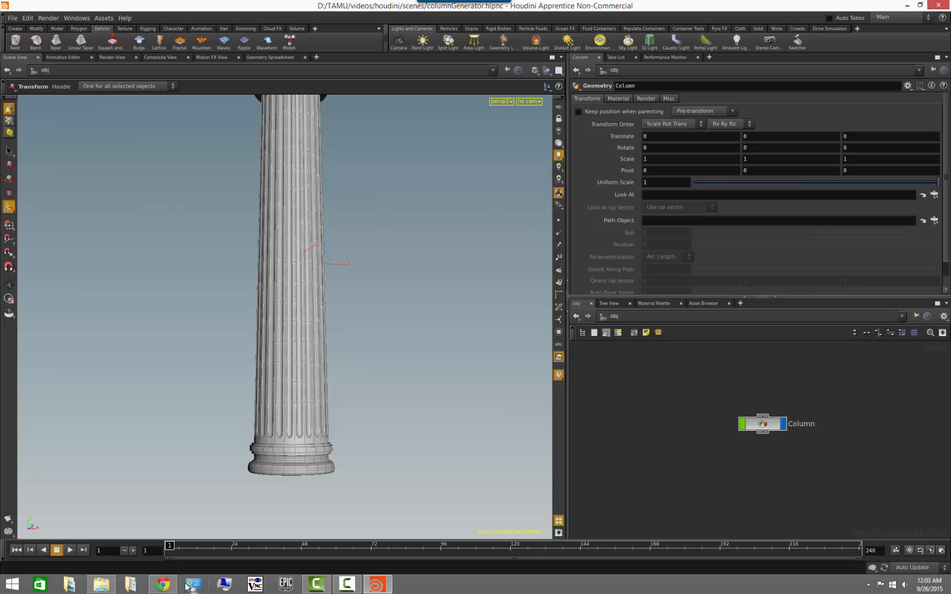
Switch to the browser to study the Greek column reference image, and return to Houdini
click(164, 585)
click(267, 7)
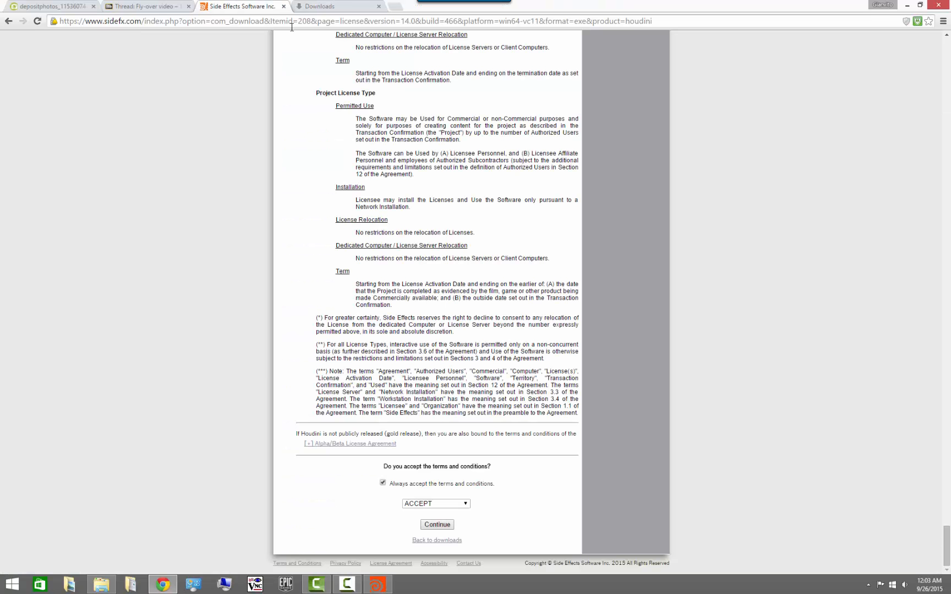
click(65, 8)
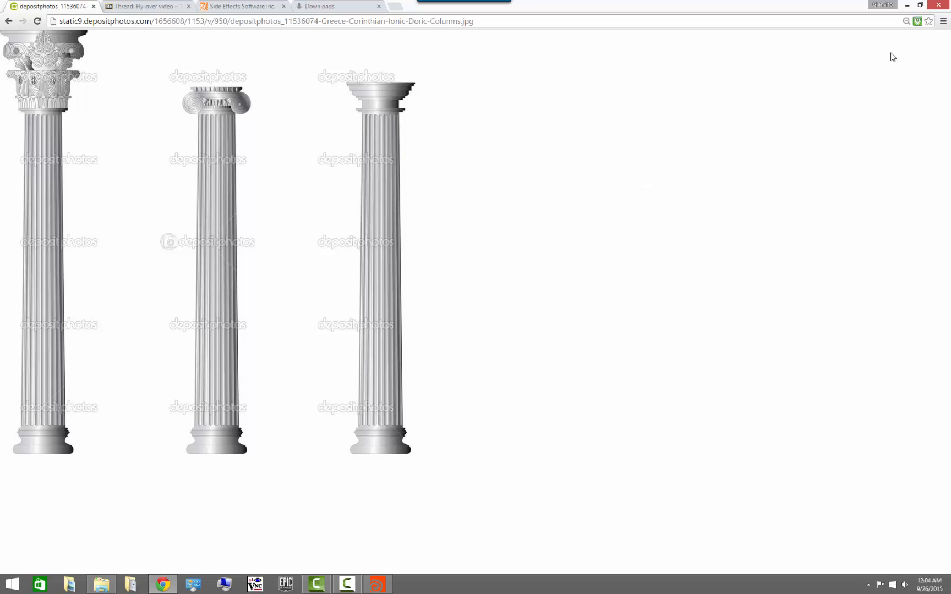
click(907, 6)
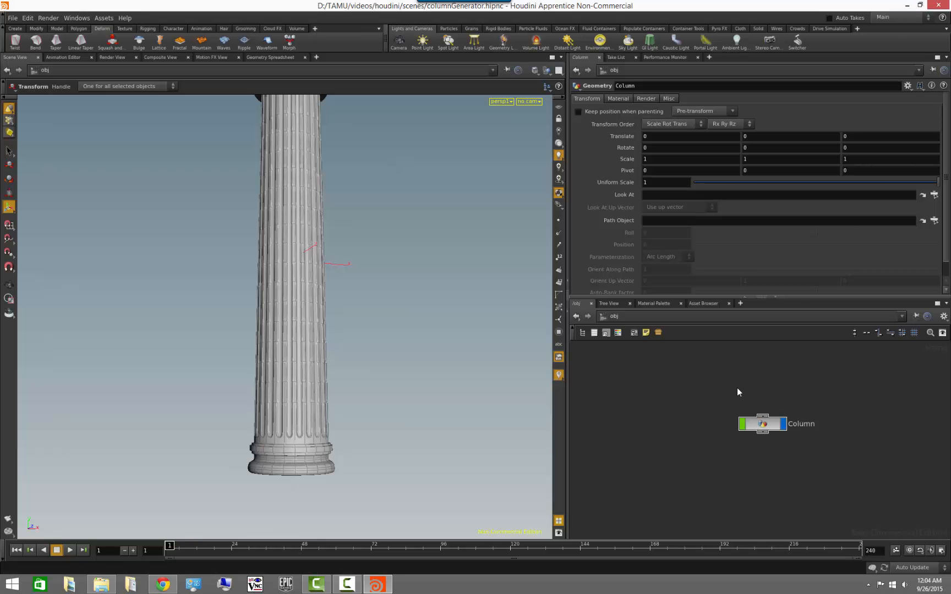
Hide the finished Column object from the scene view
alt+drag(474, 337, 452, 349)
alt+right_drag(452, 349, 340, 322)
alt+drag(339, 322, 388, 337)
click(782, 426)
middle_drag(666, 399, 781, 389)
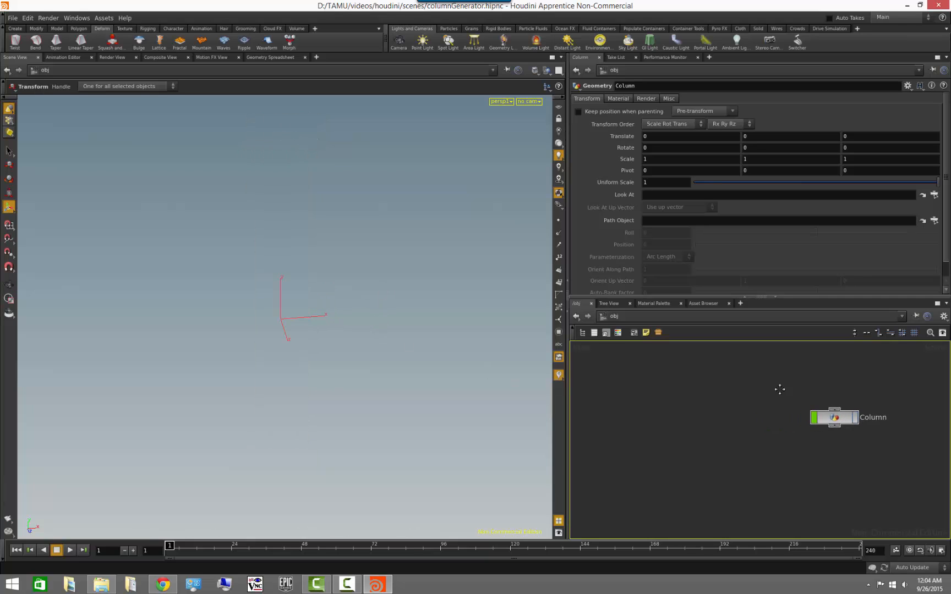
key(Escape)
drag(367, 333, 331, 383)
key(t)
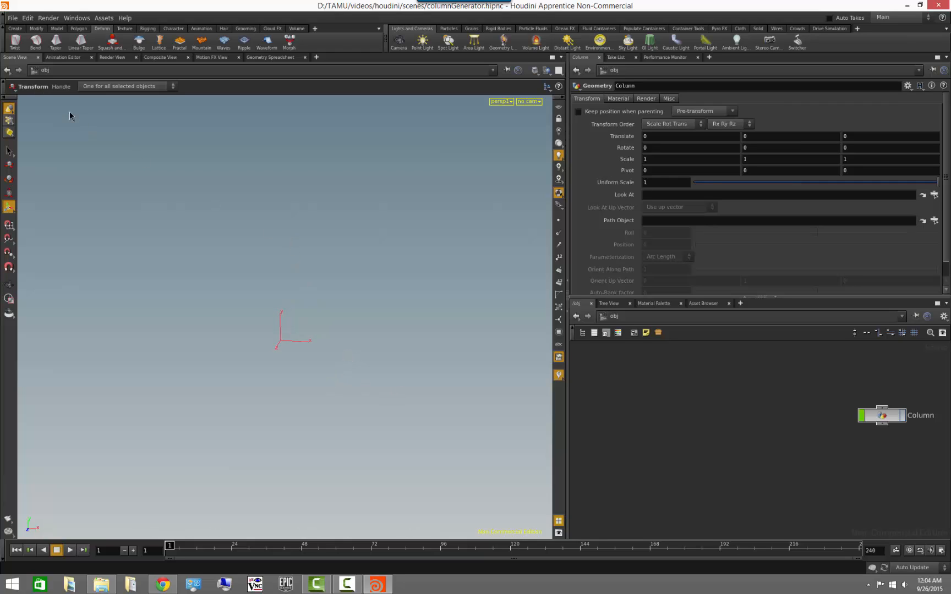
Create a polygon tube standing on the Y axis at the scene origin
click(15, 29)
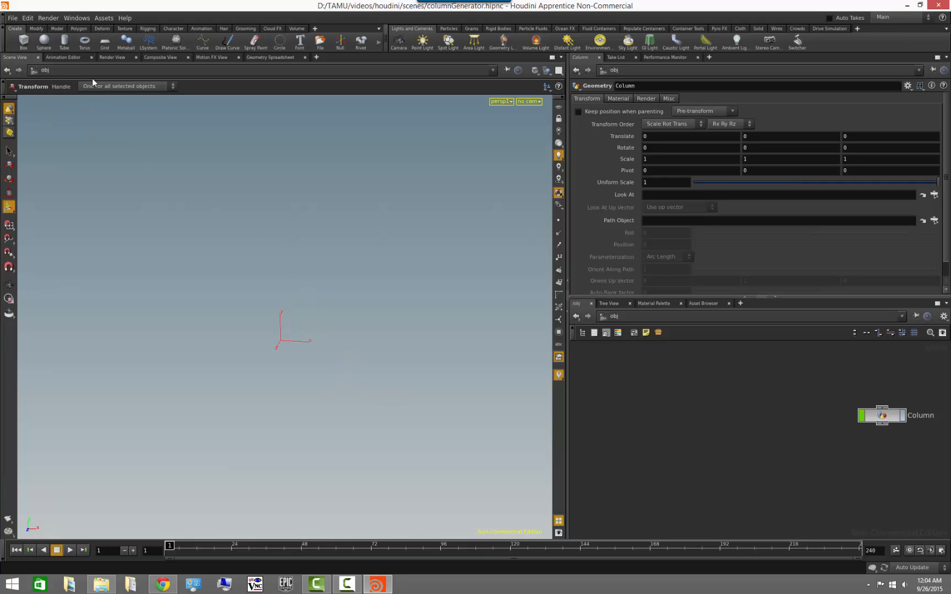
alt+drag(175, 211, 192, 227)
click(65, 42)
click(282, 358)
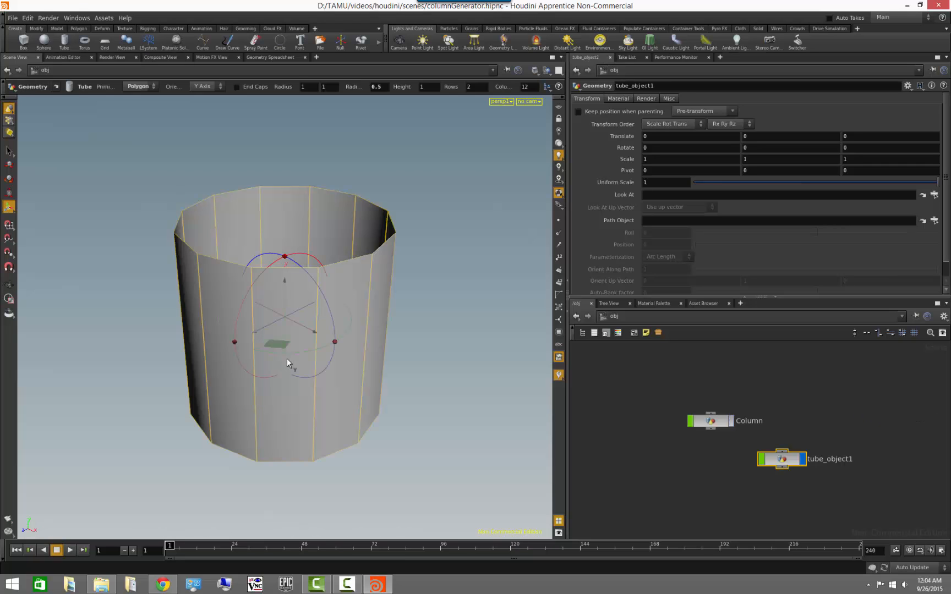
Set the tube's radius scale to 10 and its height to 100
alt+drag(414, 376, 443, 391)
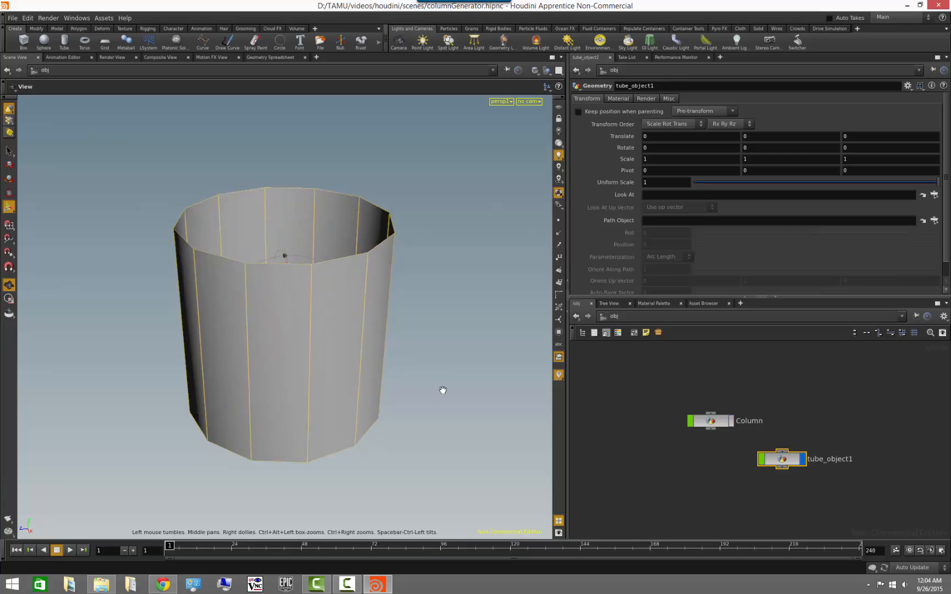
alt+right_drag(444, 390, 183, 393)
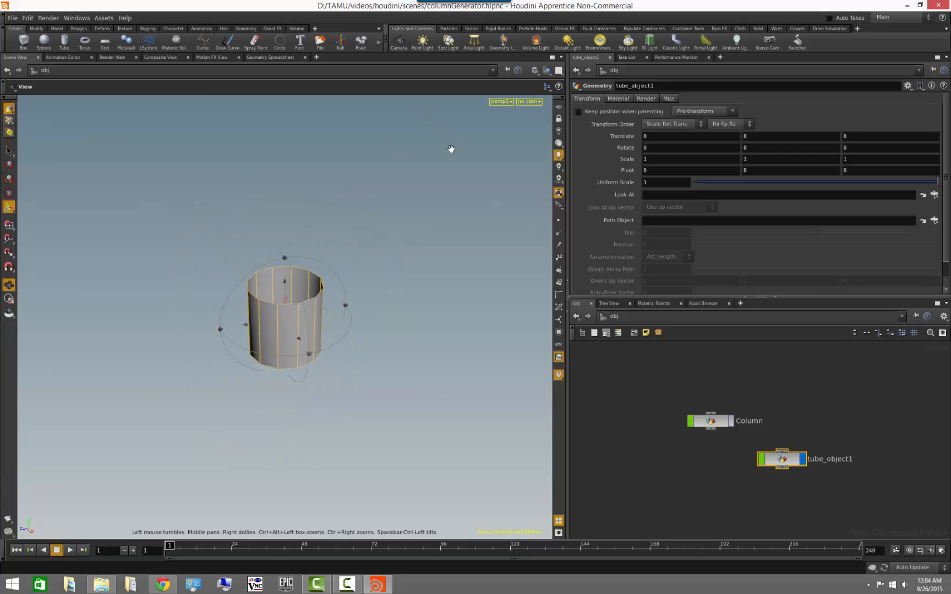
drag(451, 149, 335, 166)
key(Escape)
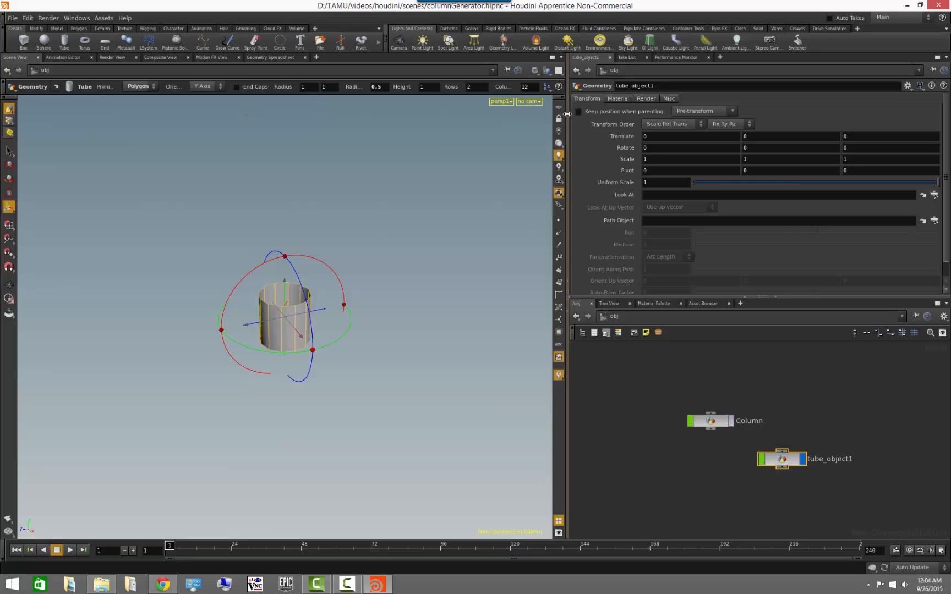
drag(567, 121, 728, 134)
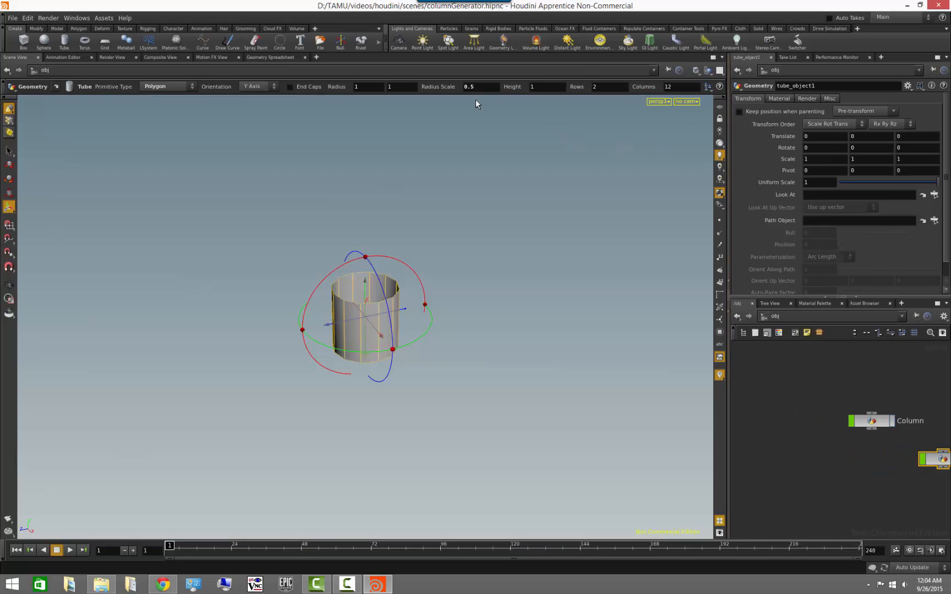
double_click(484, 87)
text(10)
key(Return)
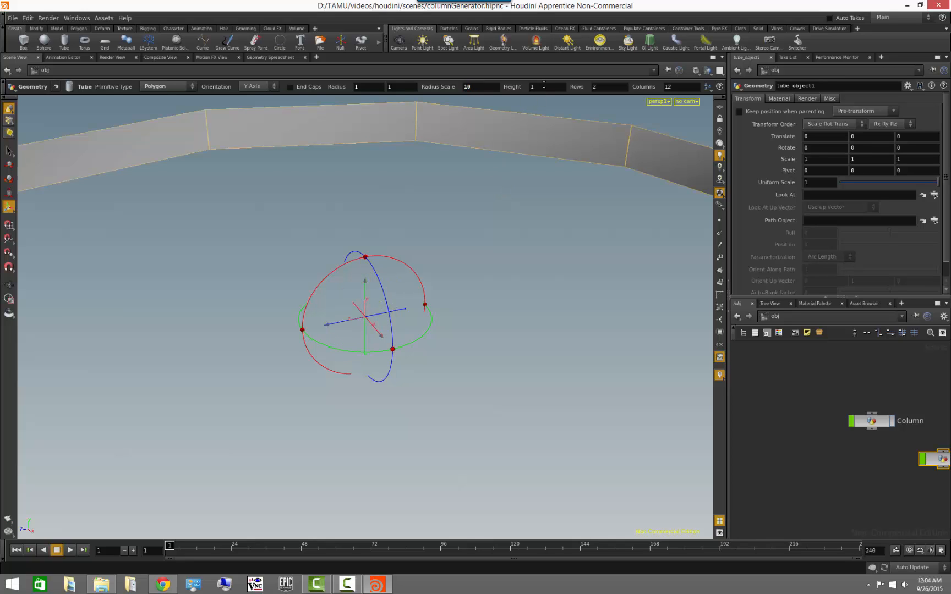
text(00)
key(Return)
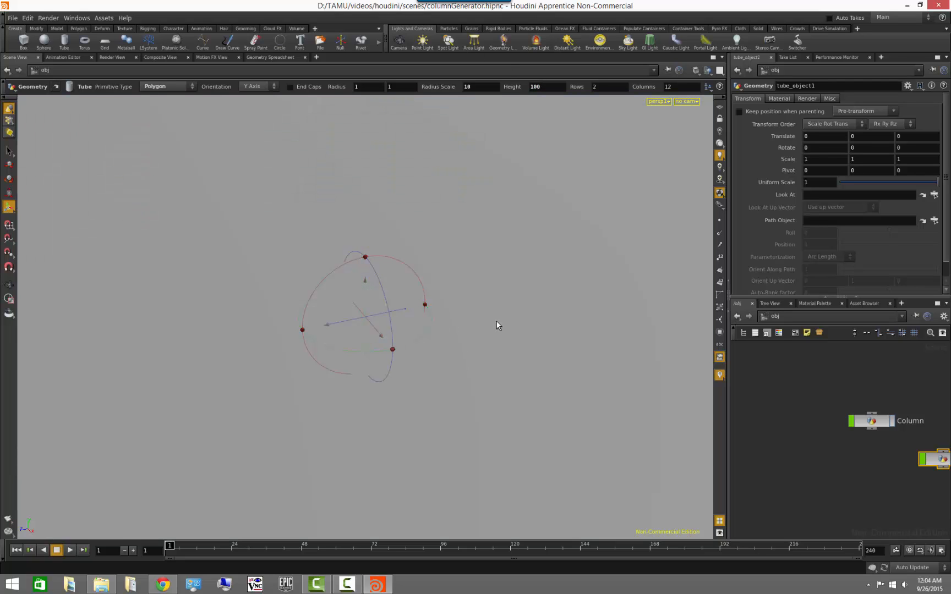
key(h)
alt+drag(497, 316, 479, 324)
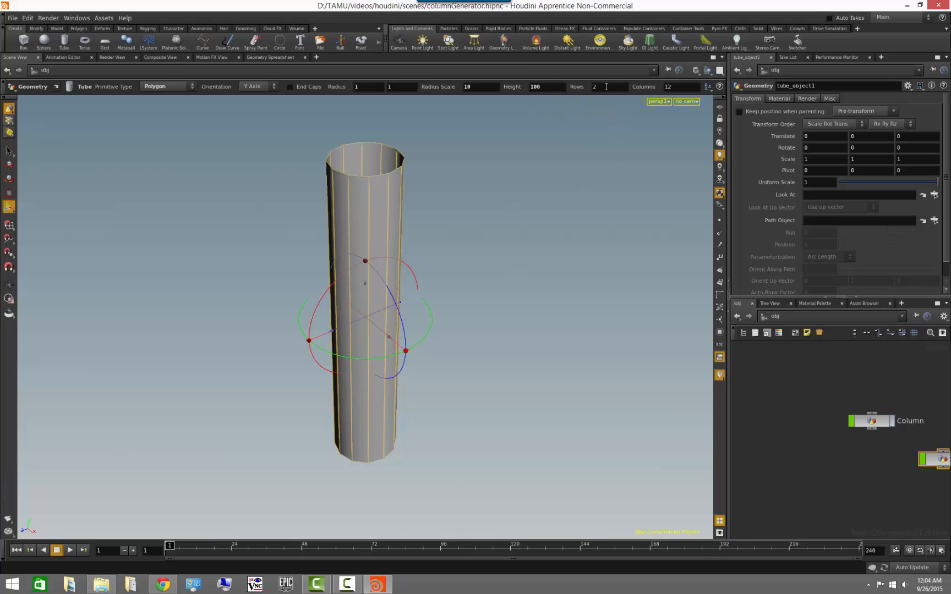
drag(600, 88, 580, 92)
text(00)
key(Return)
Set the tube's rows to 20 and its columns to 24
click(611, 91)
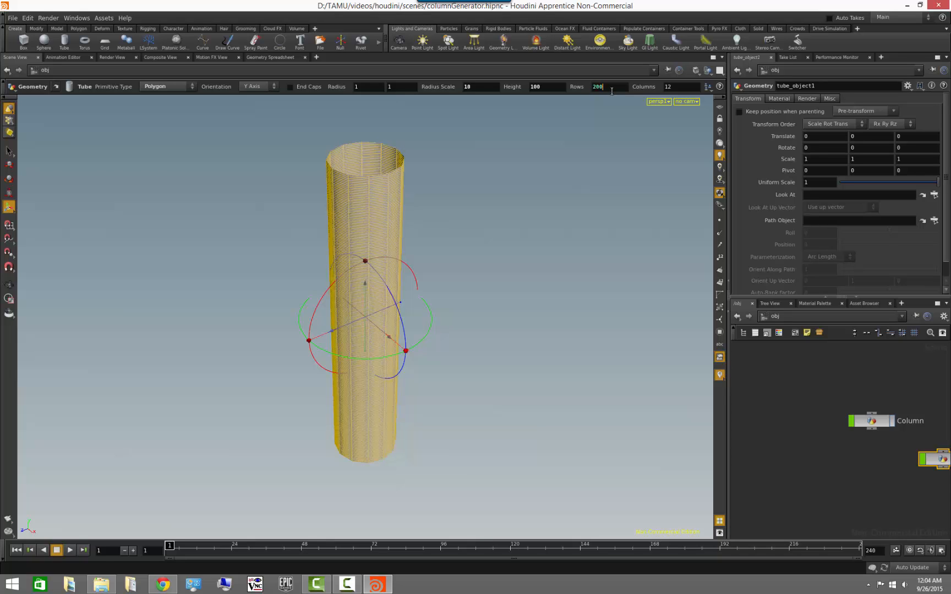
text(20)
key(Return)
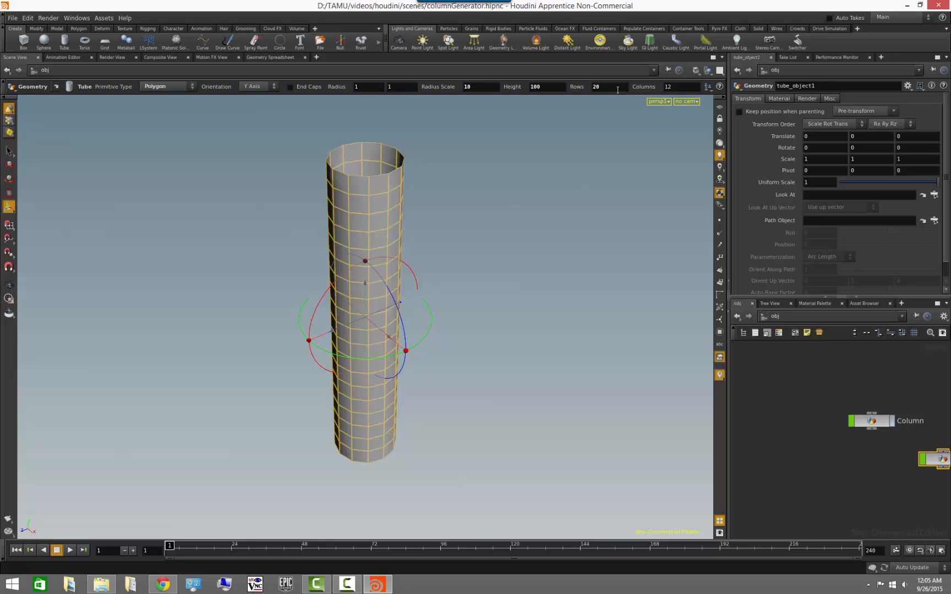
click(668, 88)
text(24)
key(Return)
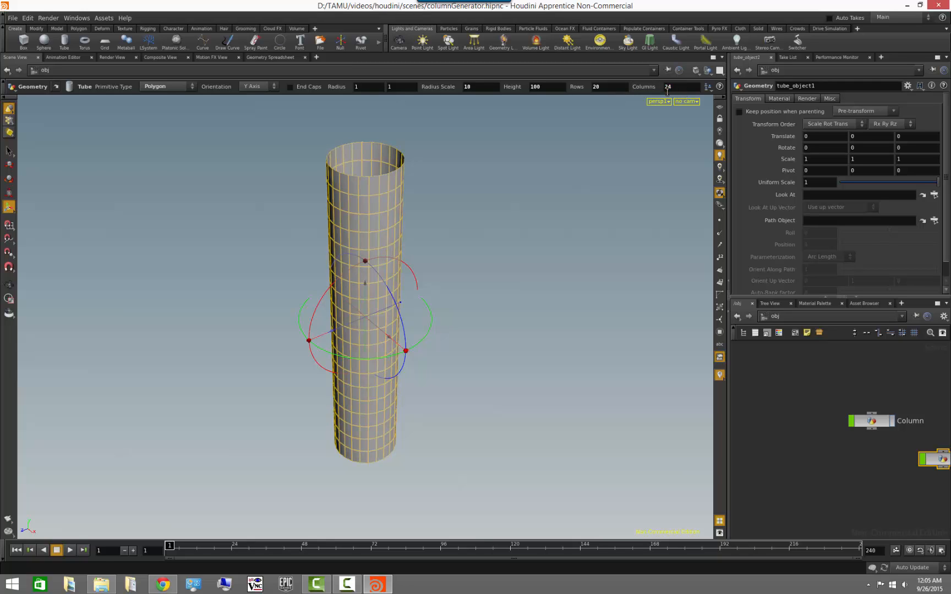
Widen the network and parameter panes again and place the tube_object1 node below the Column node
drag(469, 259, 485, 274)
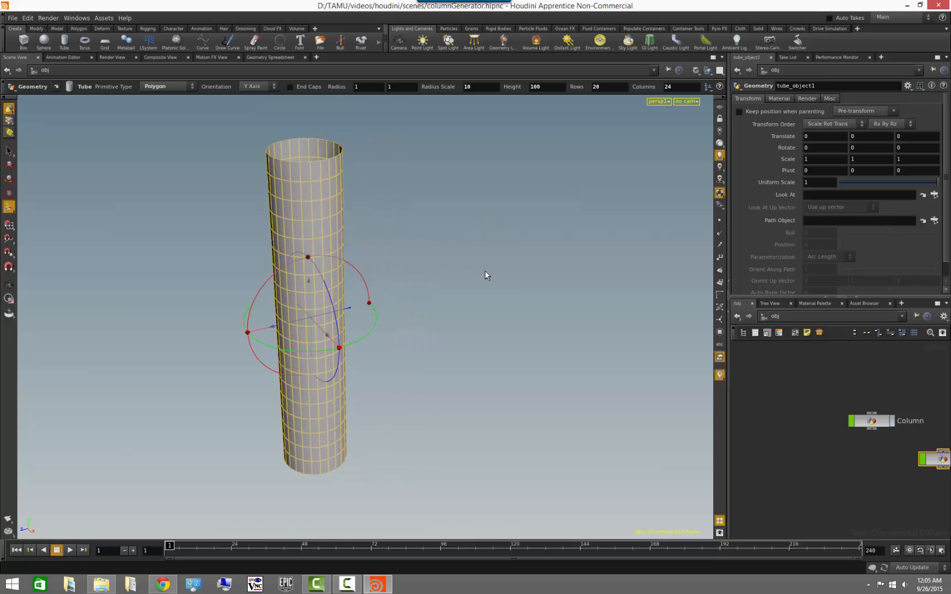
middle_drag(789, 443, 737, 436)
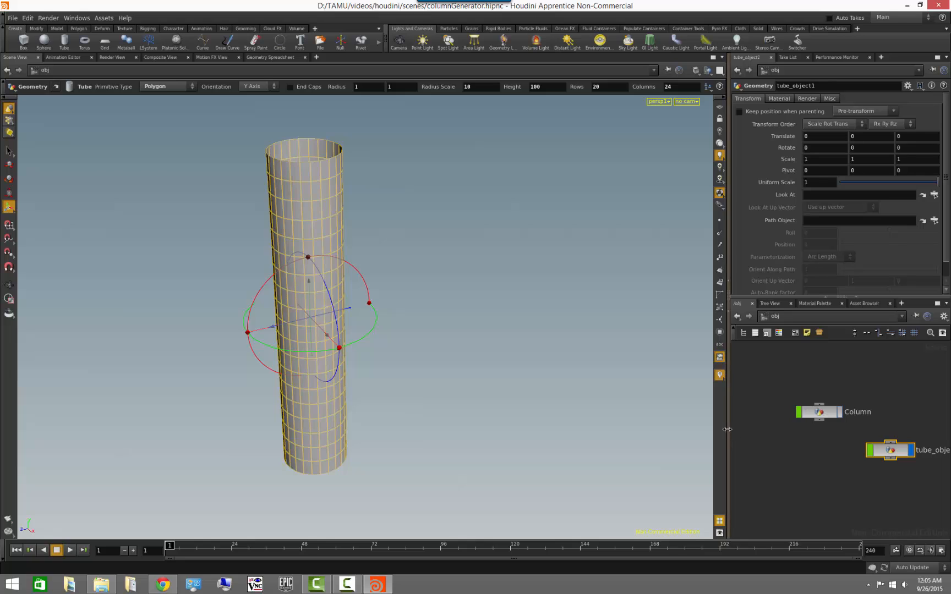
drag(729, 429, 587, 435)
middle_drag(719, 404, 747, 358)
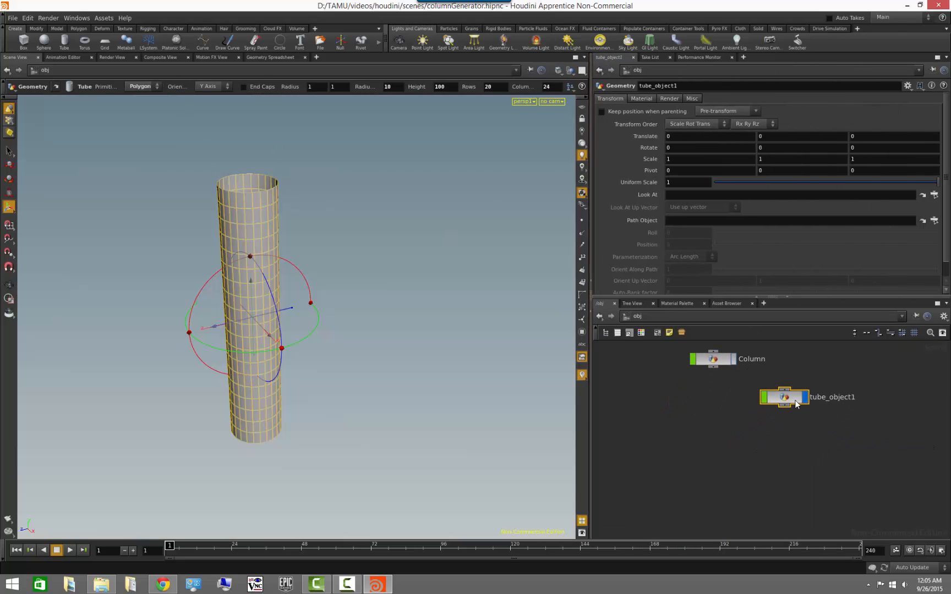
drag(783, 405, 680, 449)
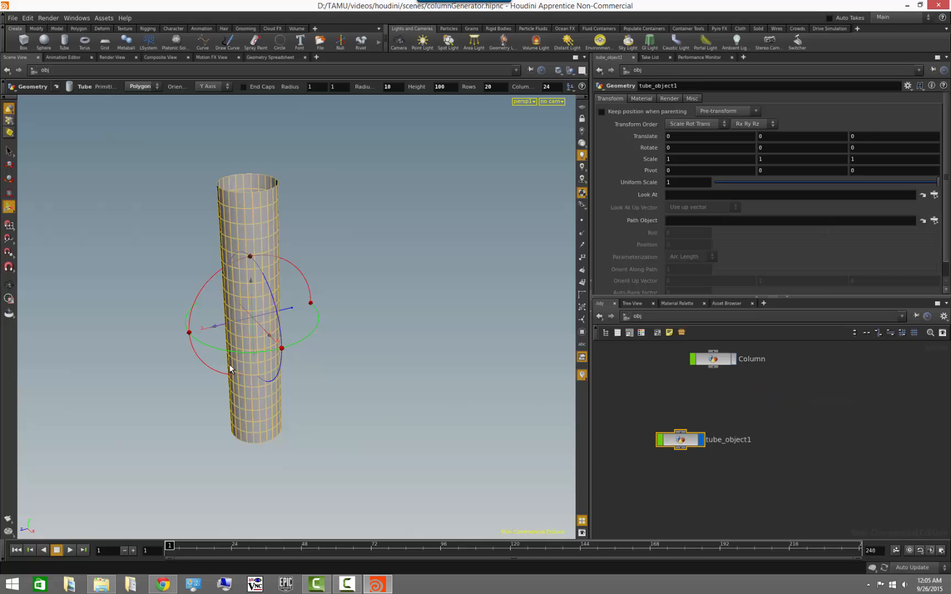
Enter the geometry network of tube_object1
alt+drag(372, 363, 324, 358)
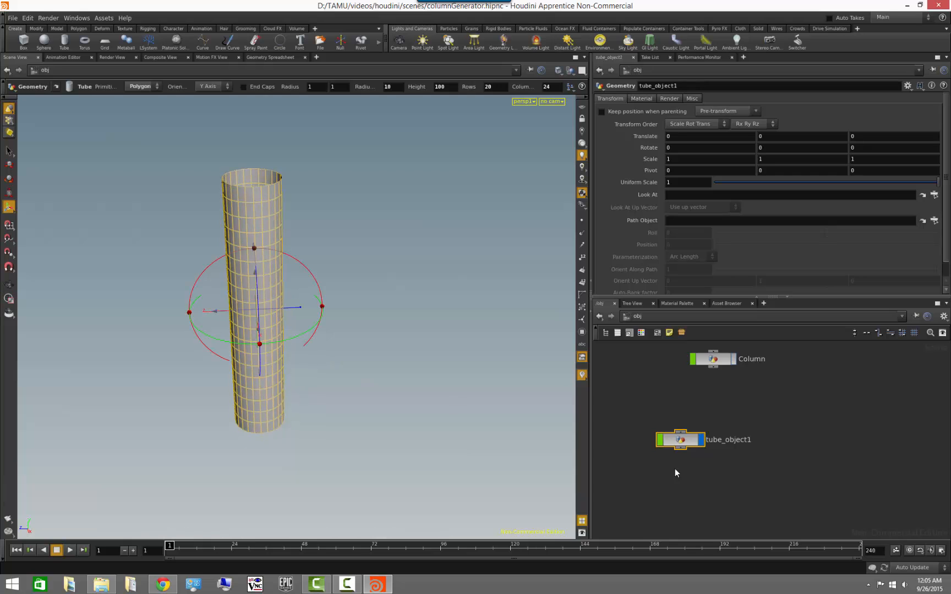
click(702, 482)
middle_drag(705, 484, 744, 477)
double_click(720, 434)
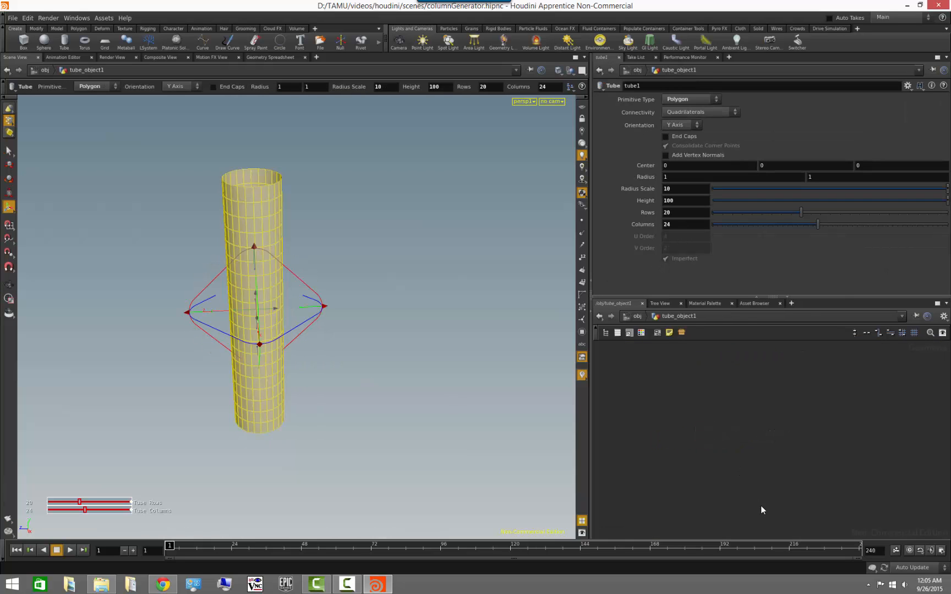
Bring the tube1 node into view at a readable size in the network of tube_object1
key(space+g)
middle_drag(760, 400, 711, 469)
middle_drag(785, 429, 809, 450)
right_drag(809, 450, 729, 443)
middle_drag(752, 458, 660, 429)
right_drag(688, 438, 652, 456)
middle_drag(652, 457, 750, 461)
drag(796, 406, 894, 478)
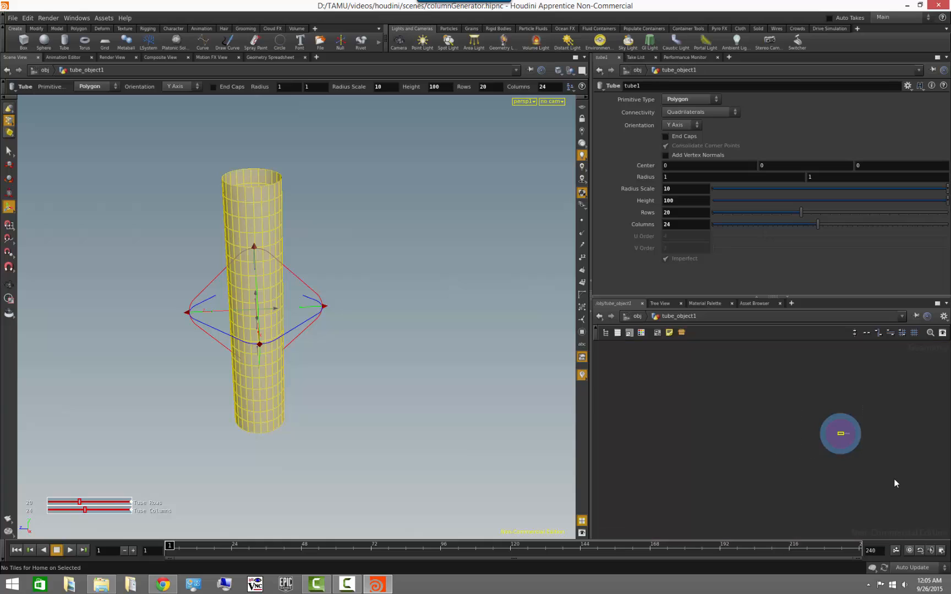
key(space+g)
click(878, 476)
middle_drag(729, 462, 771, 407)
right_drag(769, 419, 804, 435)
middle_drag(791, 470, 832, 545)
click(736, 414)
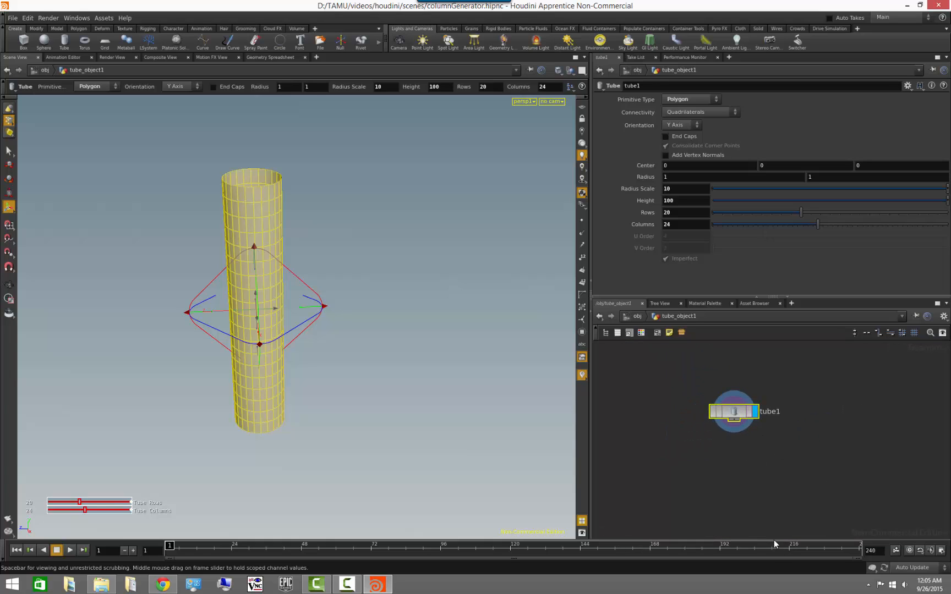
key(space)
drag(356, 359, 304, 325)
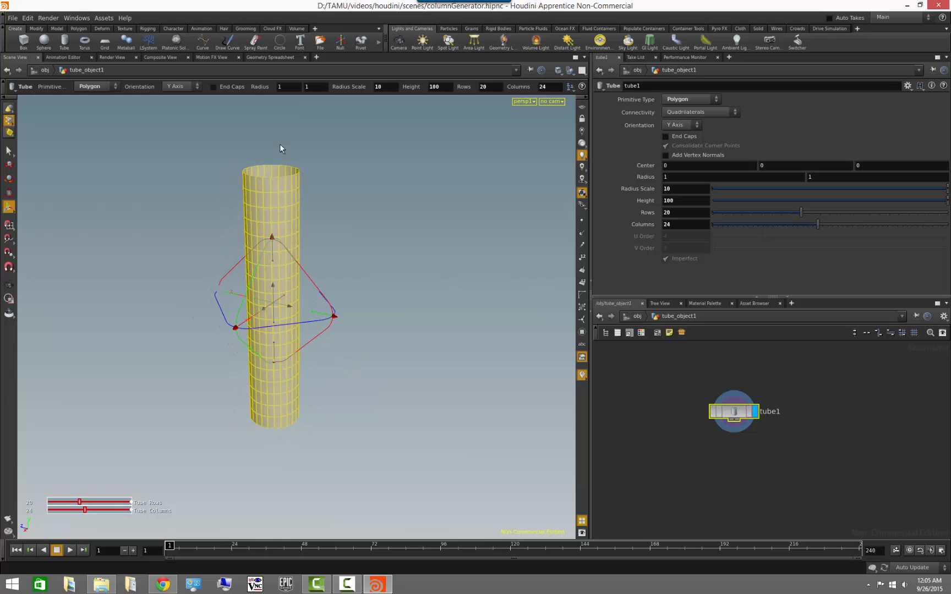
key(space)
drag(418, 290, 399, 298)
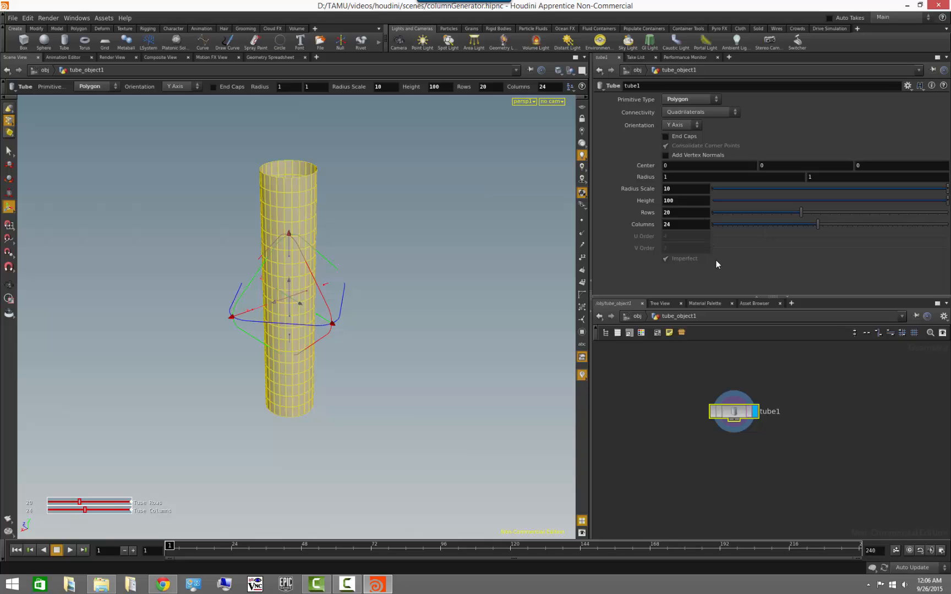
key(Escape)
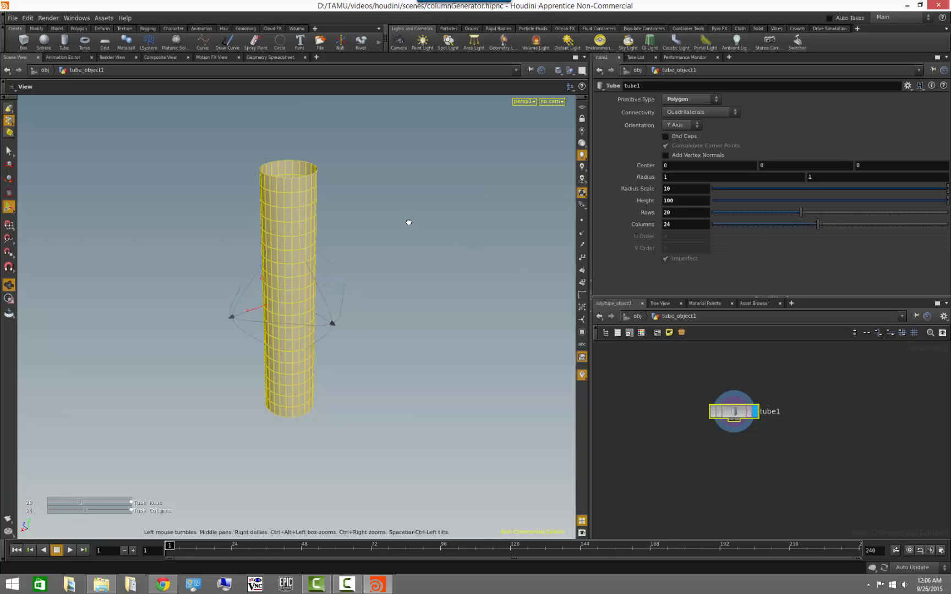
Set the tube's upper radius to 0.85 so the shaft tapers toward the top
mouse_move(409, 221)
mouse_down()
mouse_move(406, 240)
mouse_move(397, 236)
mouse_up()
key(Return)
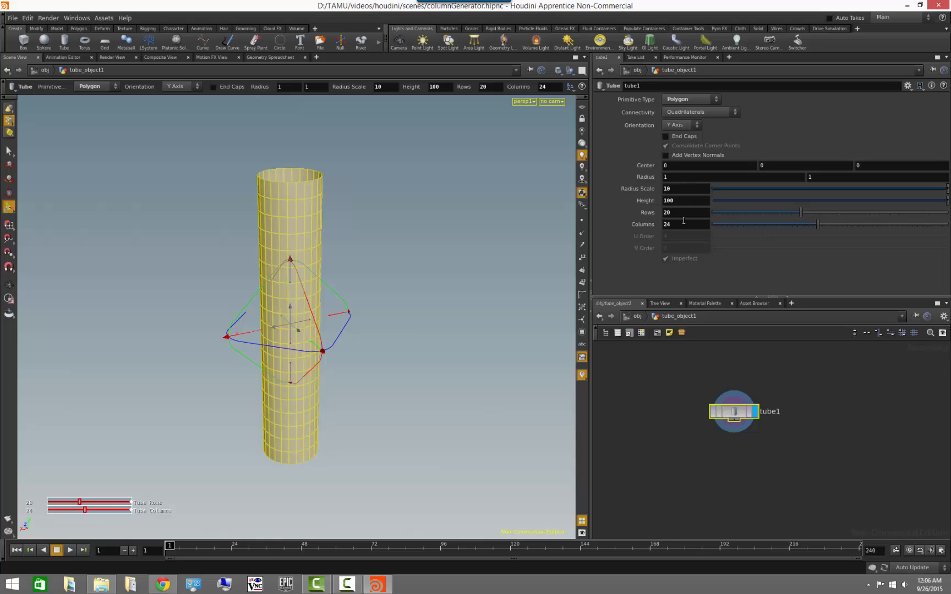
click(683, 178)
text(0.85)
key(Return)
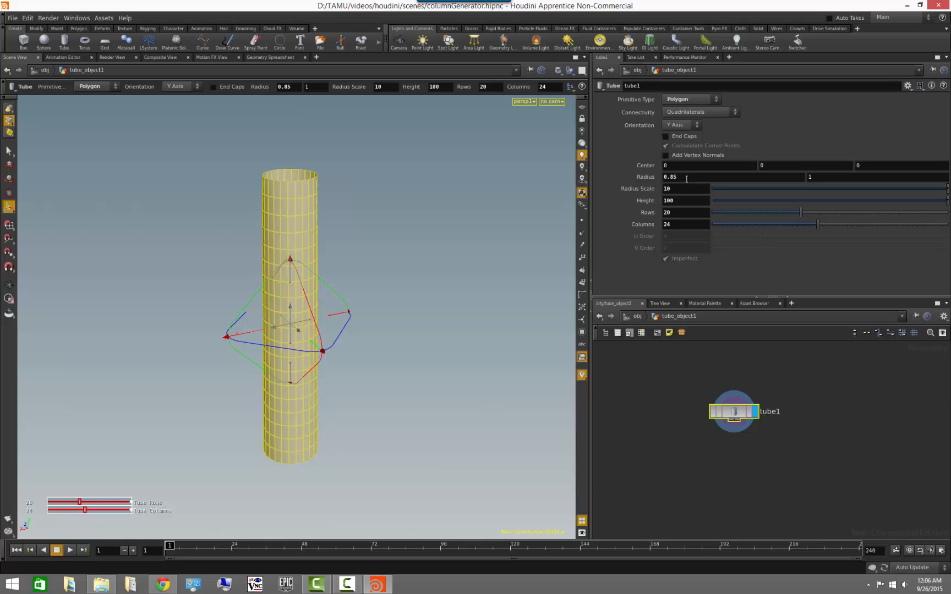
Examine the tapered tube from the side and from above
alt+drag(418, 393, 347, 445)
click(673, 477)
key(Escape)
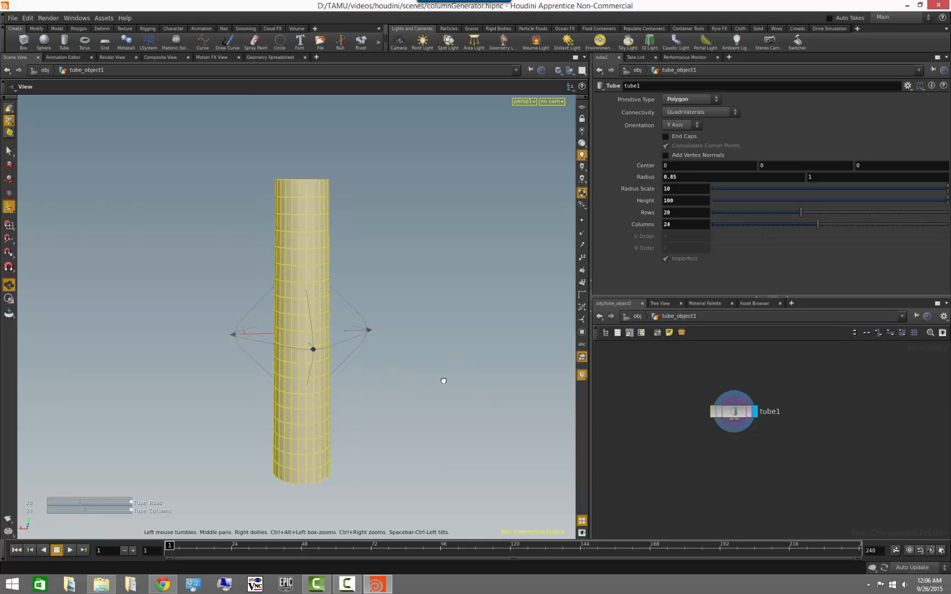
drag(443, 382, 371, 372)
key(Return)
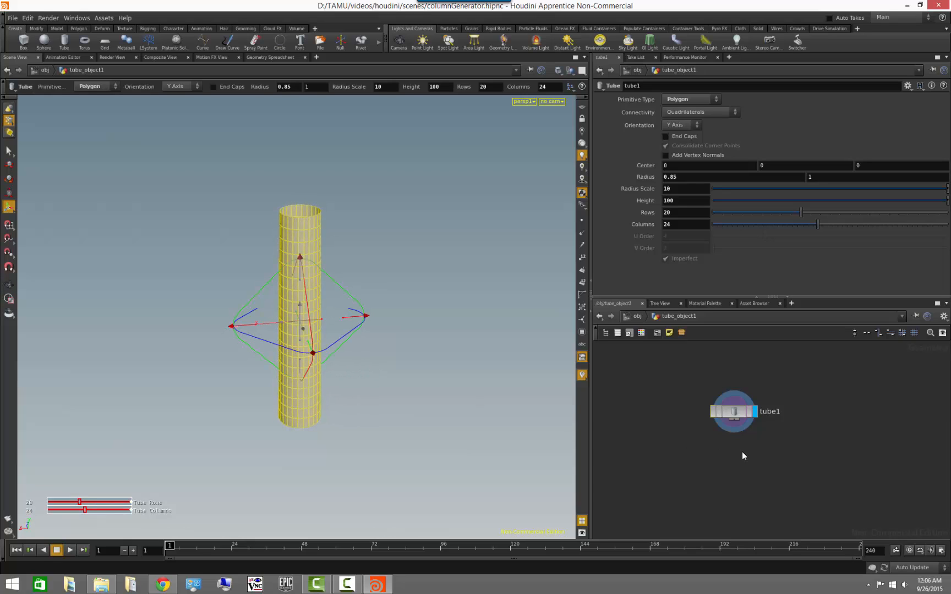
key(Escape)
drag(441, 308, 438, 377)
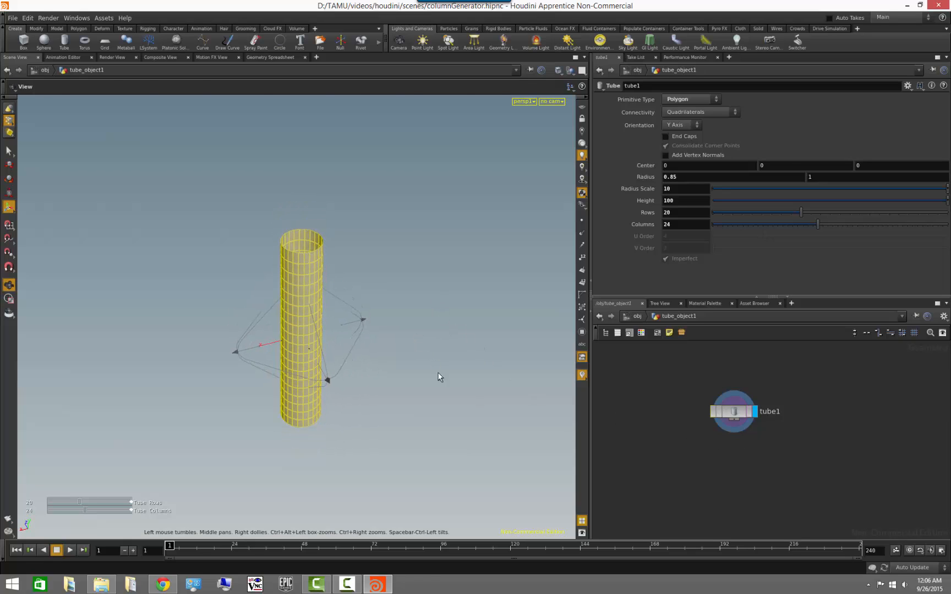
key(Return)
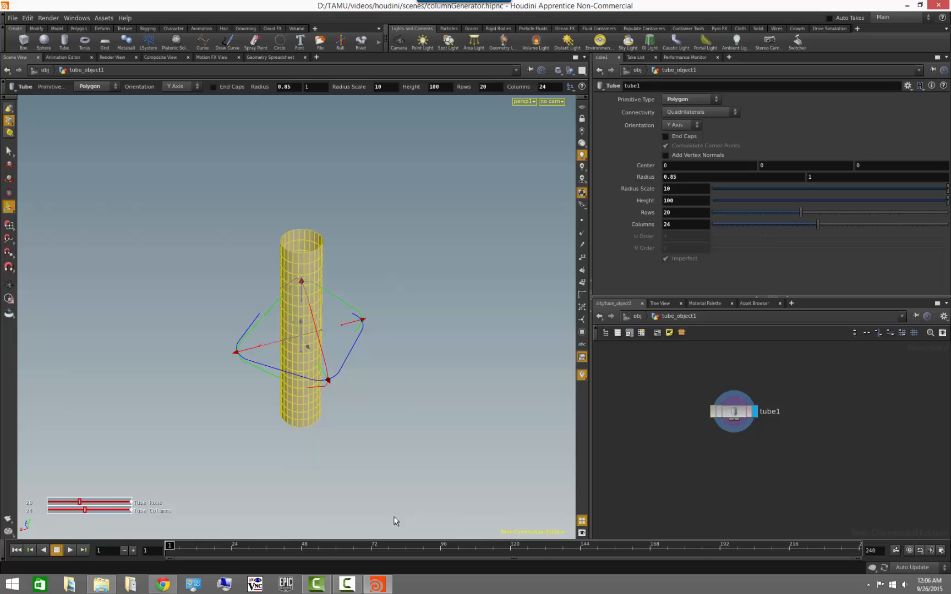
Switch to Chrome, enlarge the Greek column reference image to study the fluted shafts, and return to Houdini
mouse_move(163, 585)
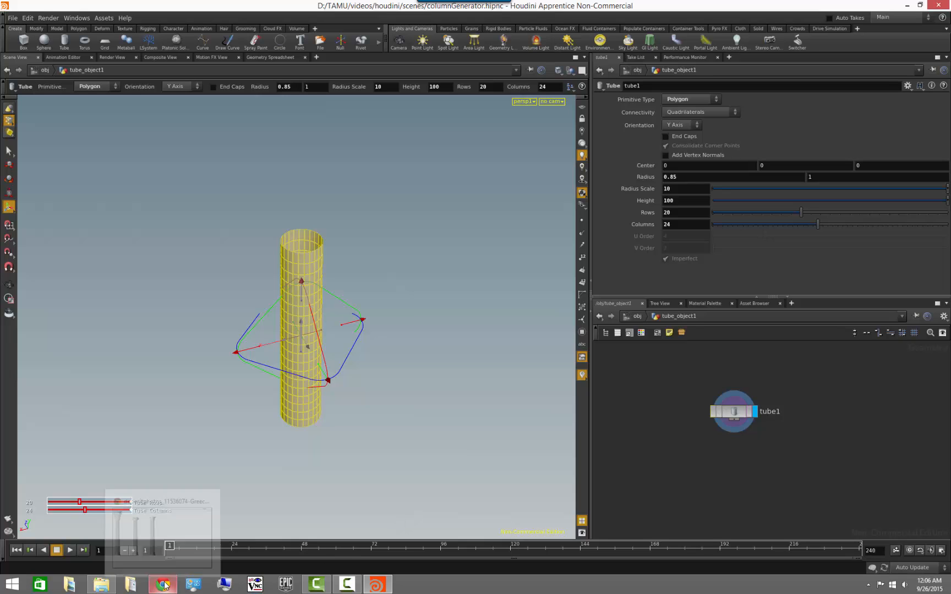
click(174, 541)
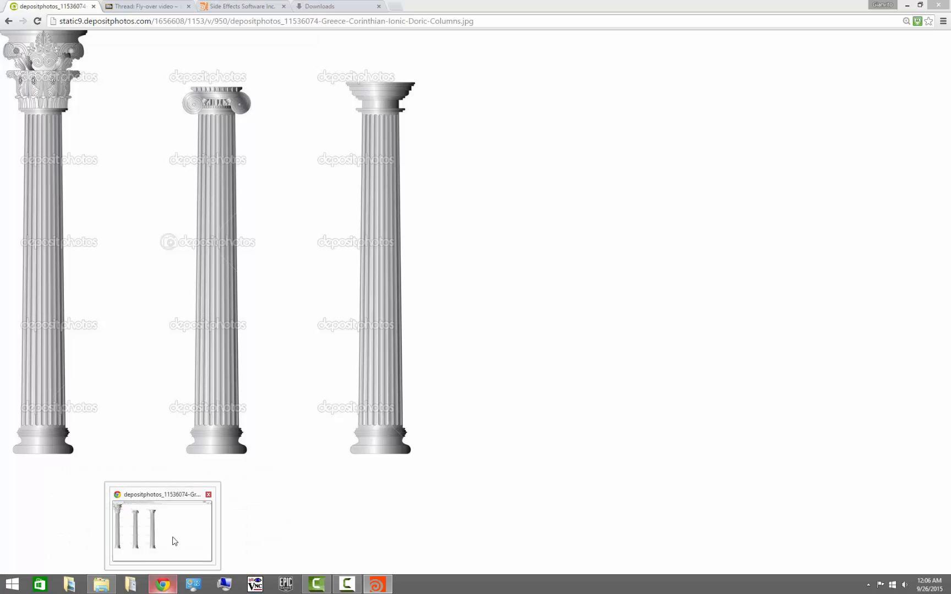
click(386, 127)
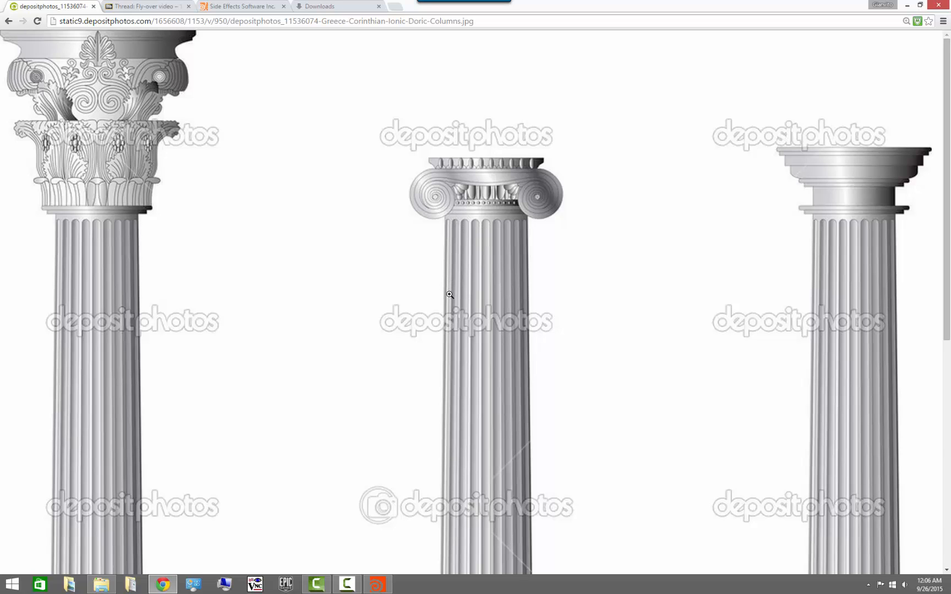
click(907, 5)
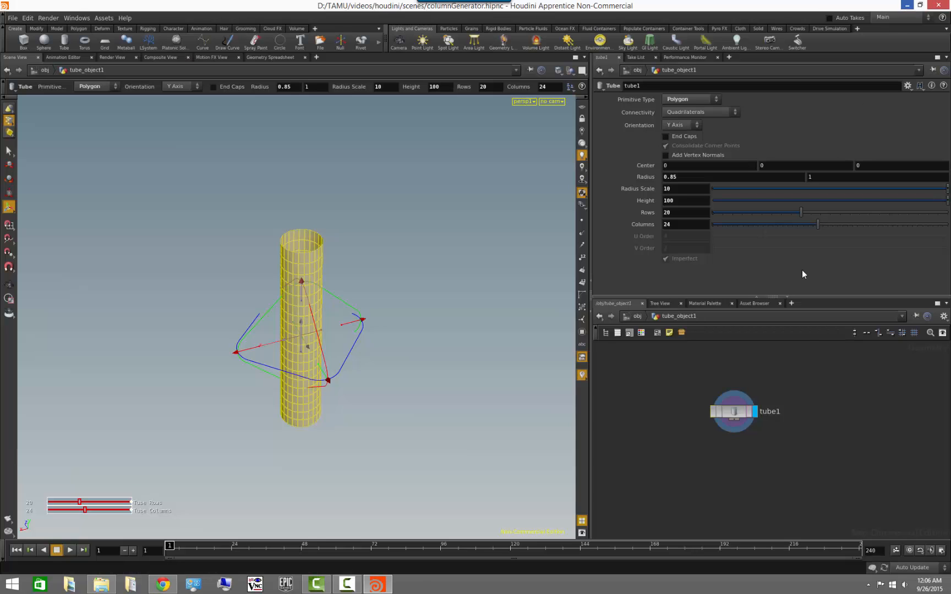
Add a Carve node below tube1, fed by the tube's output
middle_drag(755, 459, 718, 445)
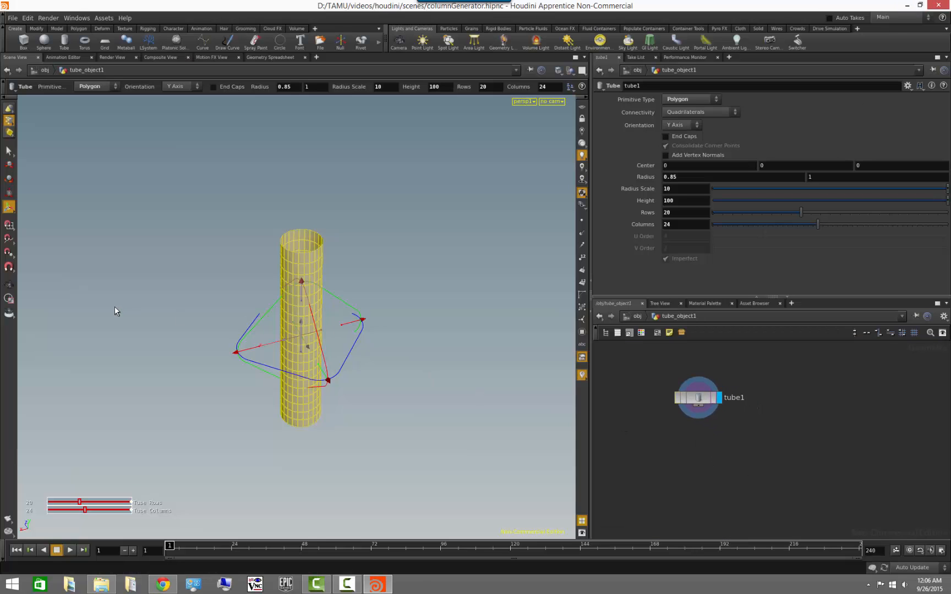
alt+right_drag(118, 310, 417, 344)
alt+drag(417, 344, 425, 367)
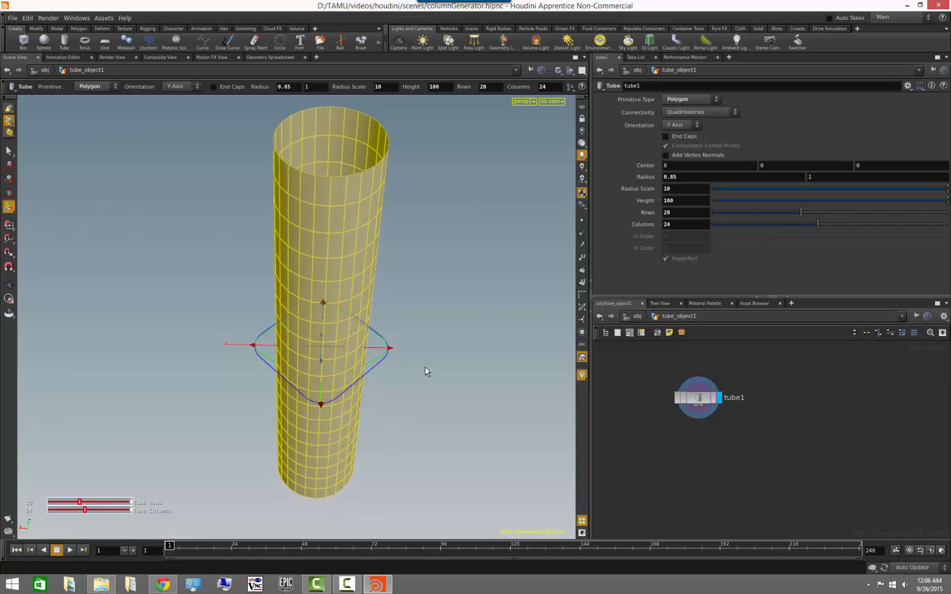
alt+drag(443, 256, 330, 251)
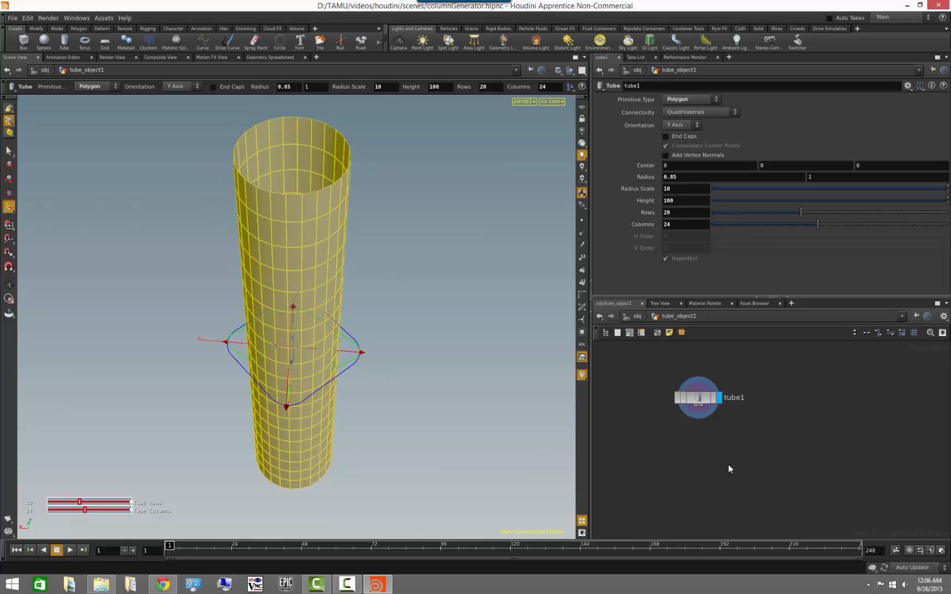
middle_drag(728, 465, 691, 443)
click(669, 386)
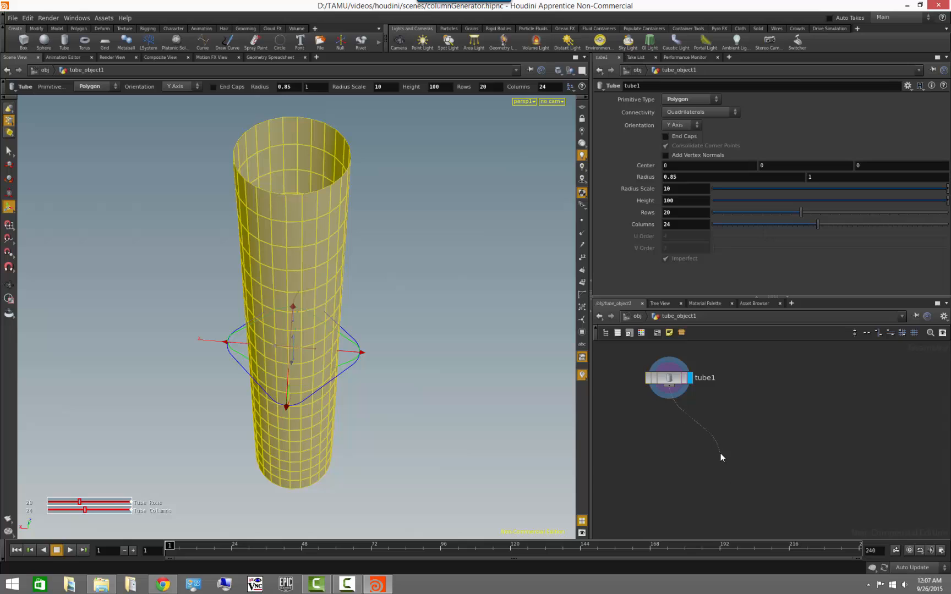
click(716, 454)
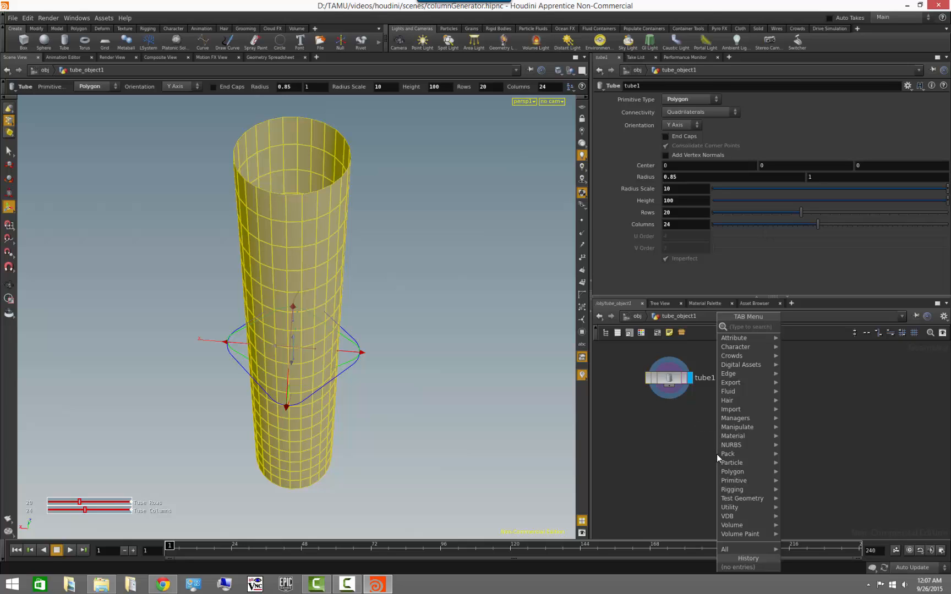
text(carve)
key(Return)
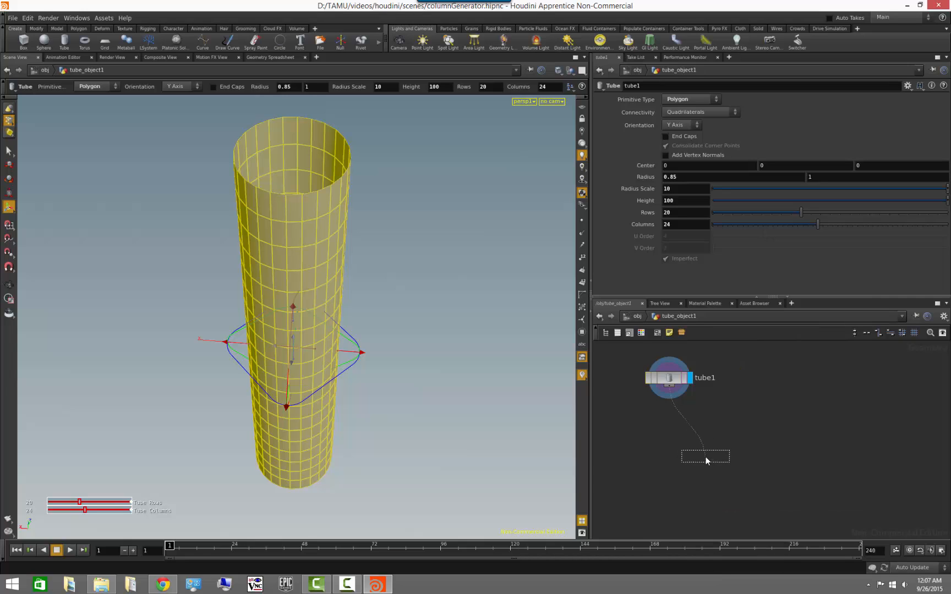
click(703, 445)
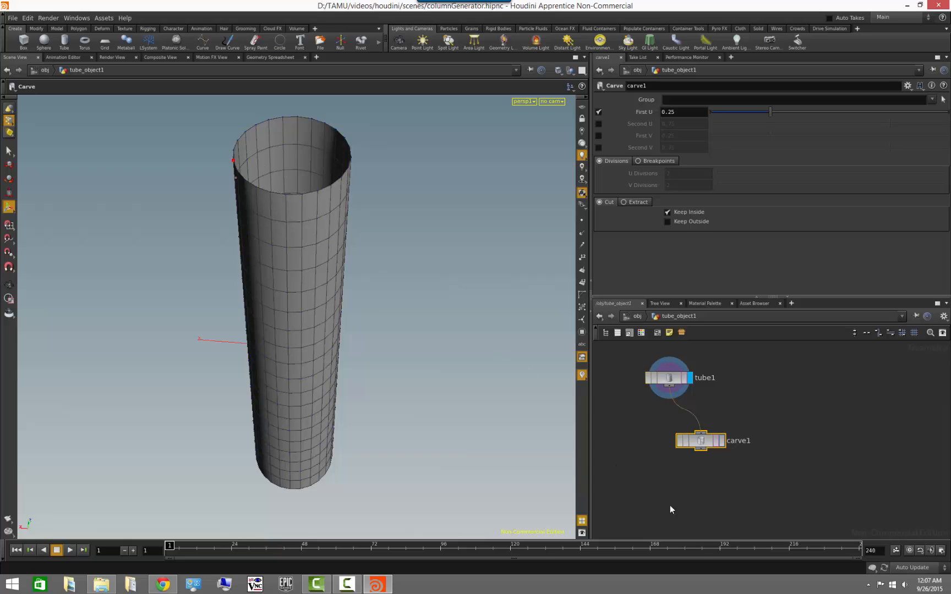
Display the output of the carve1 node in the viewport and inspect it
click(738, 486)
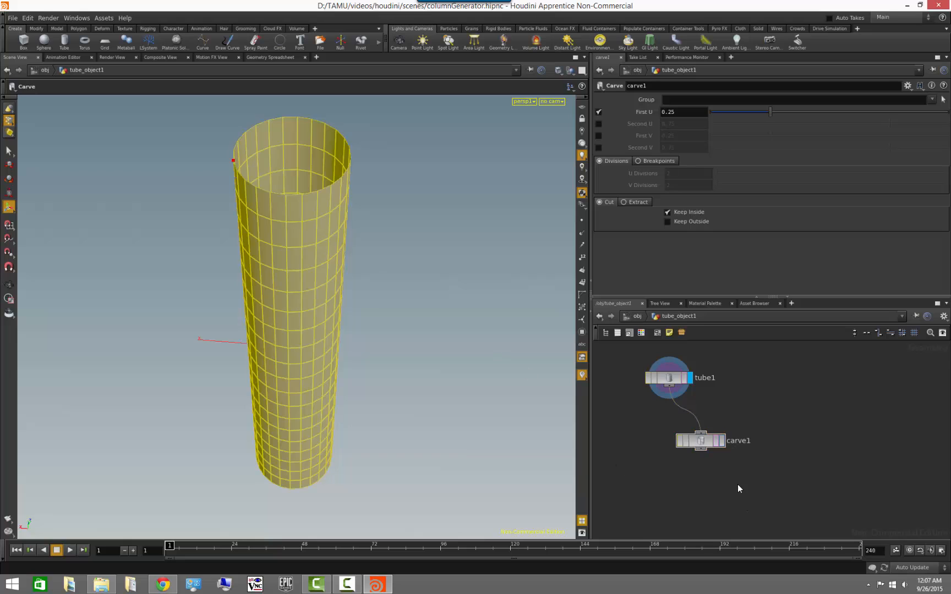
click(722, 440)
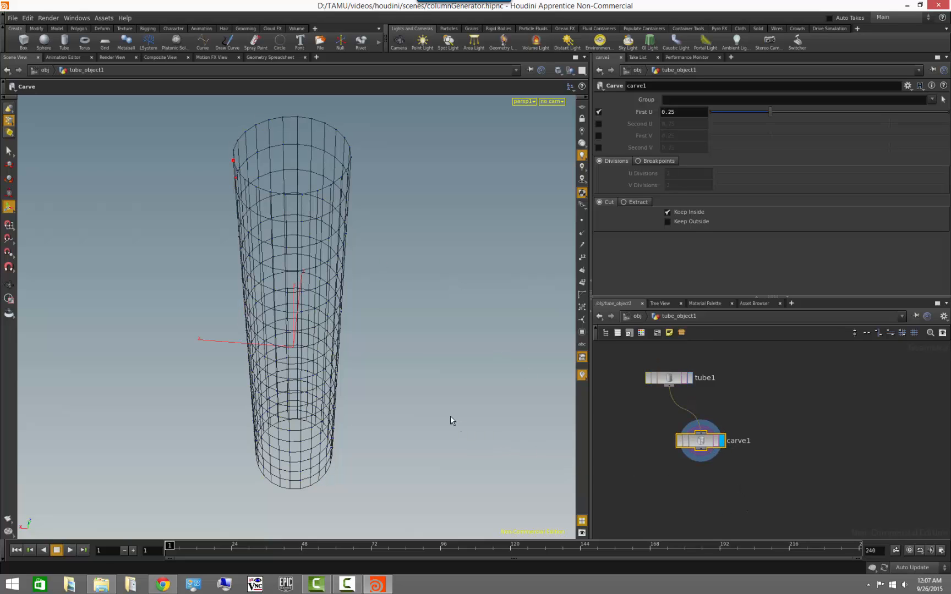
key(Escape)
drag(370, 411, 392, 358)
key(Return)
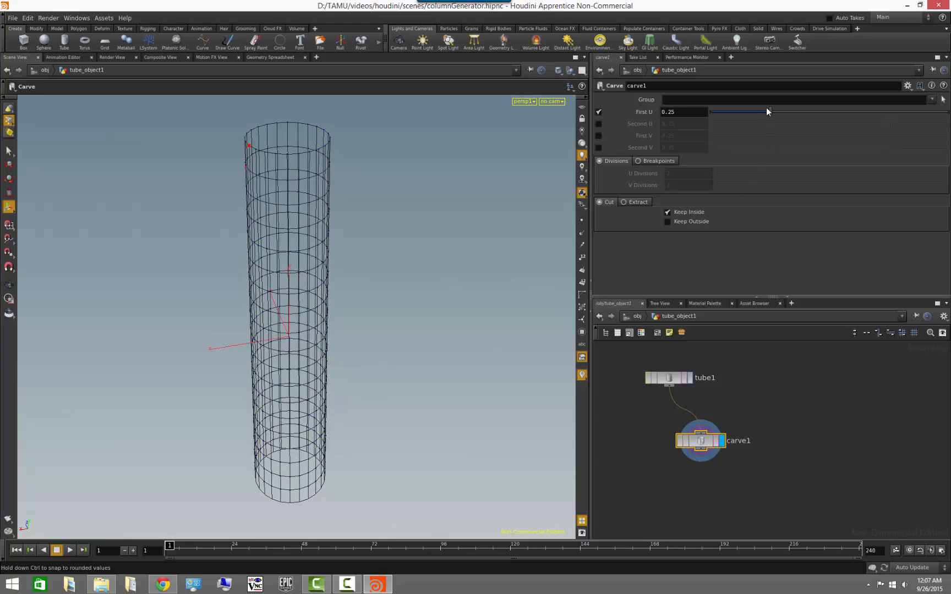
Try other First U values on the carve1 node while watching the tube's upper rim, and undo them
drag(769, 112, 835, 119)
drag(765, 132, 797, 130)
key(ctrl+z)
key(Escape)
drag(275, 318, 327, 316)
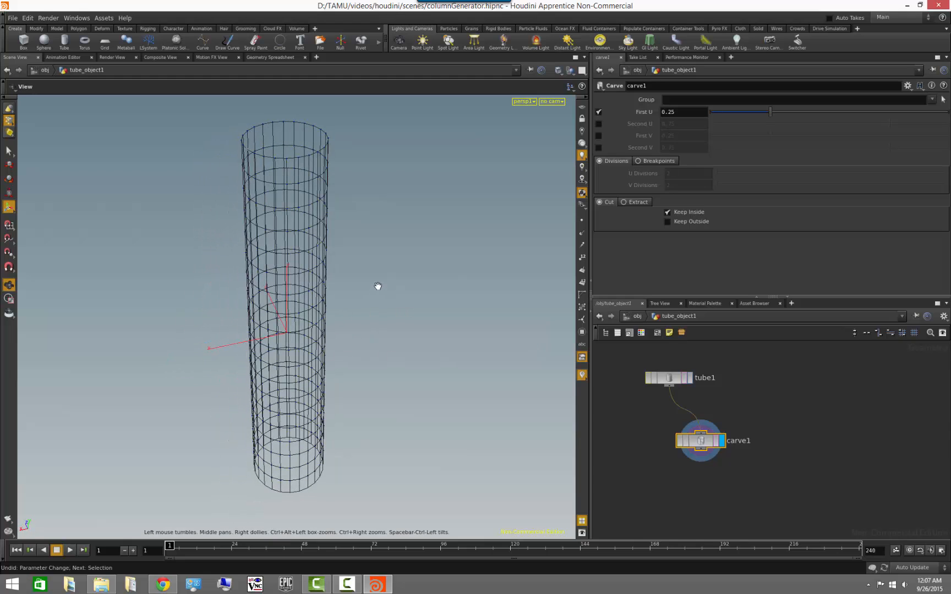
key(Return)
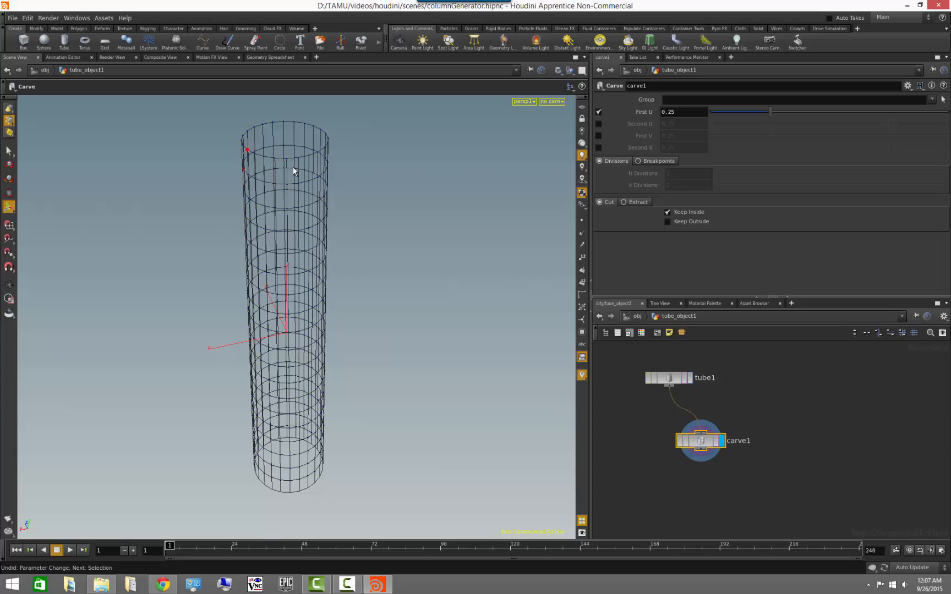
key(Escape)
drag(347, 200, 474, 299)
key(Return)
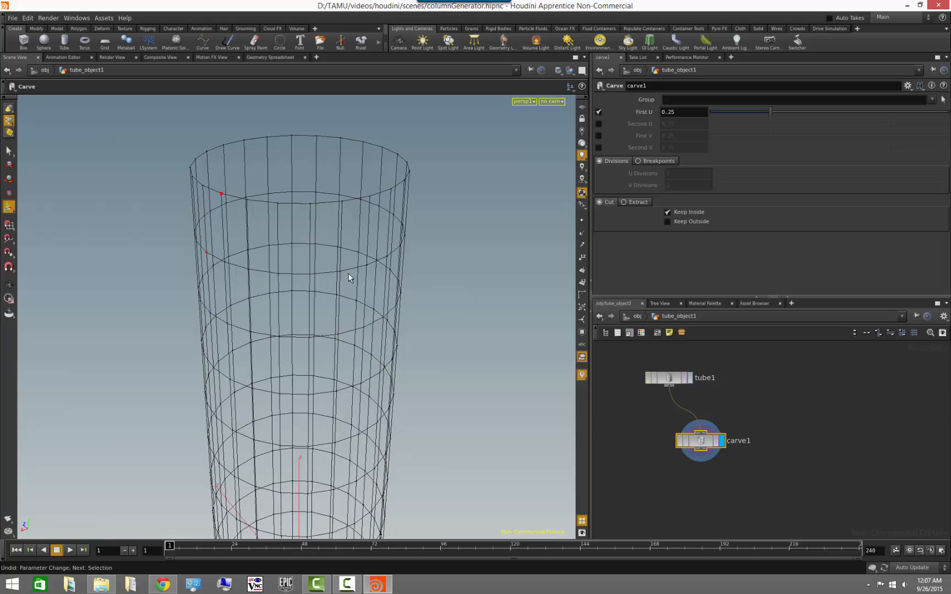
mouse_move(772, 113)
mouse_down()
mouse_move(721, 116)
mouse_move(758, 117)
mouse_up()
drag(740, 114, 754, 110)
key(ctrl+z)
Change the primitive type of tube1 to NURBS and check the resulting surface from several angles
click(760, 395)
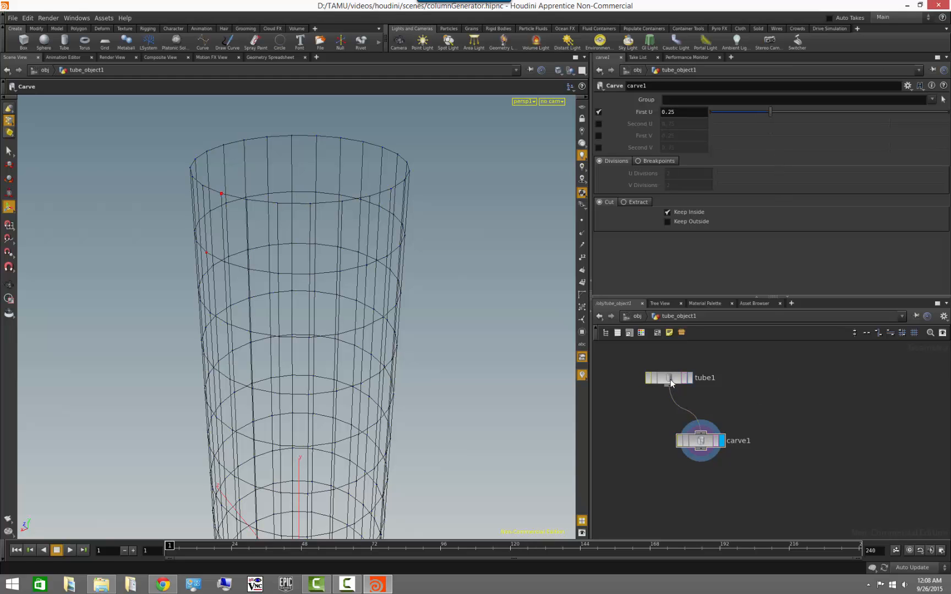
key(Escape)
drag(420, 387, 404, 345)
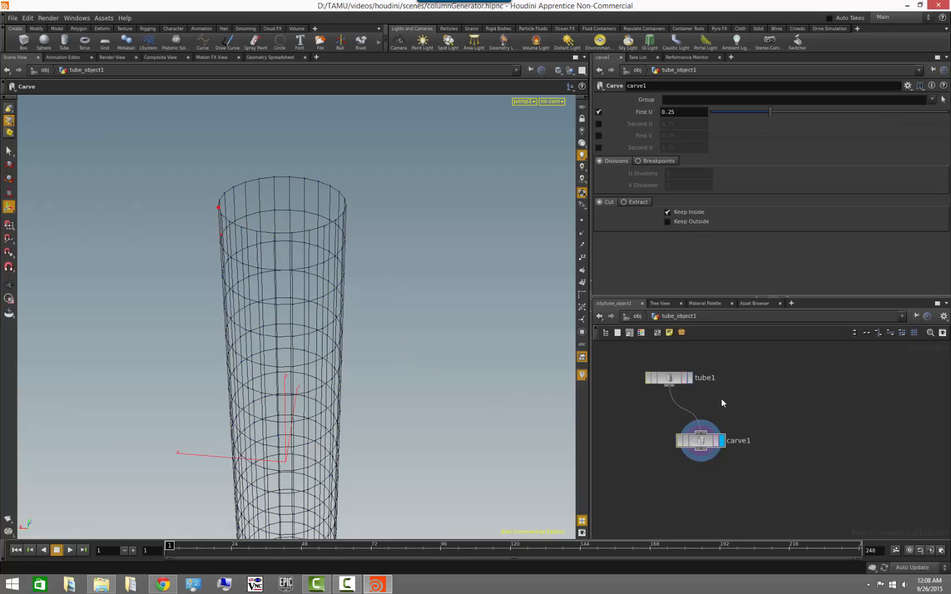
click(668, 382)
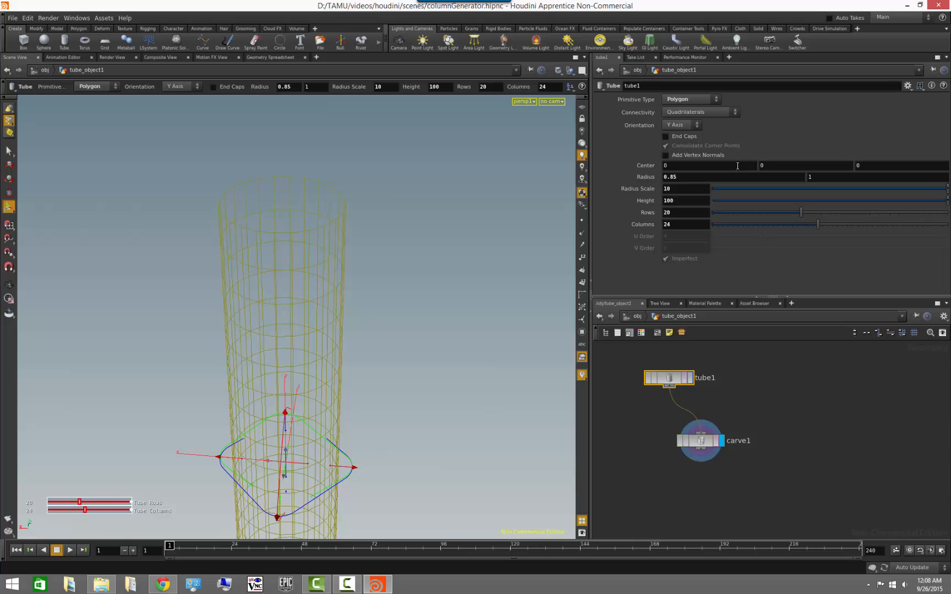
click(697, 100)
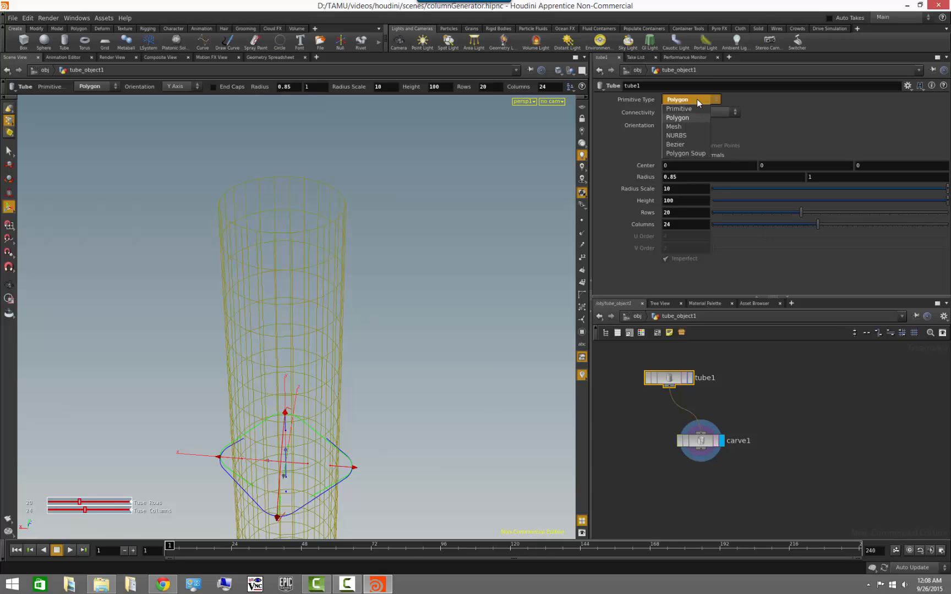
click(701, 136)
key(Escape)
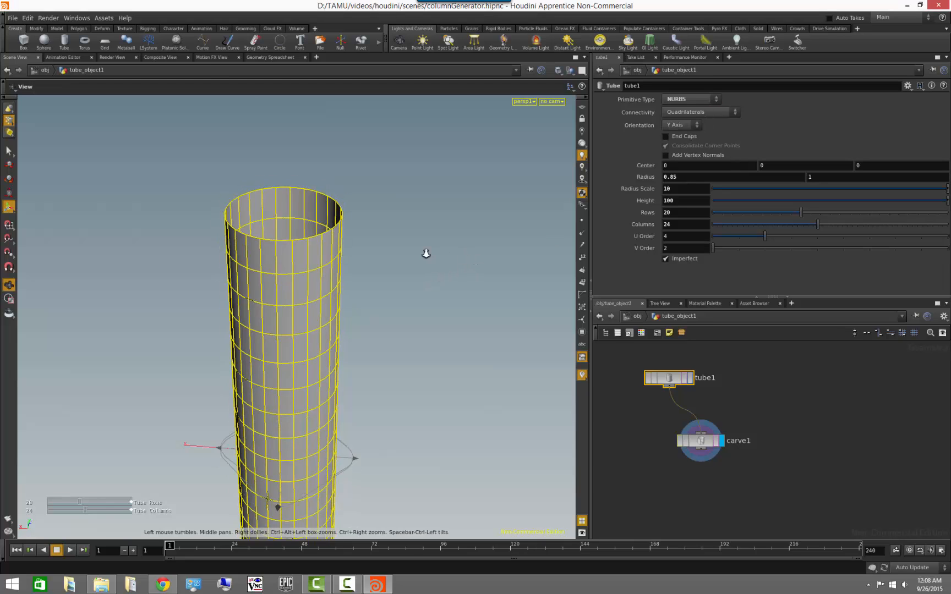
middle_drag(424, 255, 415, 206)
alt+drag(415, 206, 465, 230)
alt+right_drag(466, 230, 399, 213)
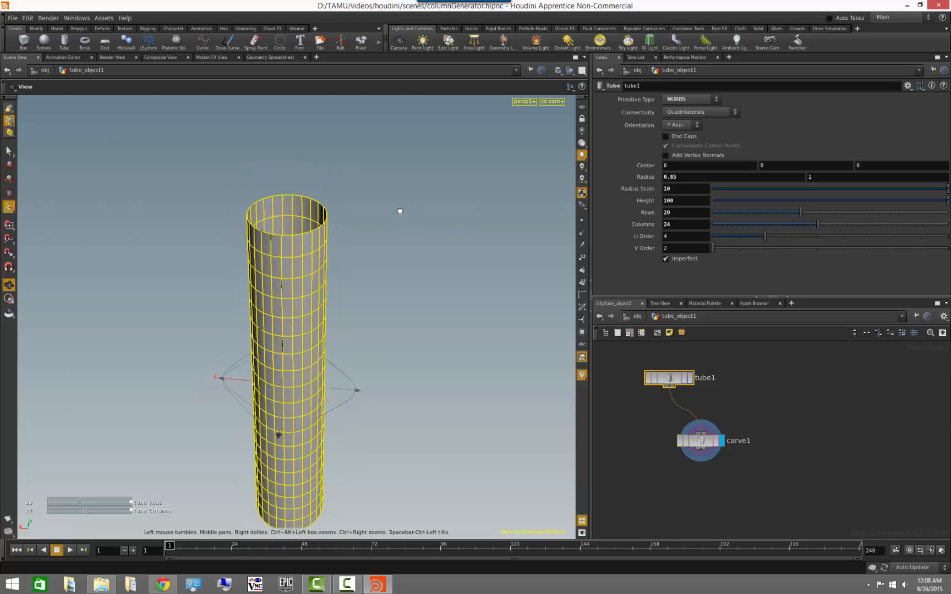
click(775, 396)
alt+drag(389, 361, 329, 272)
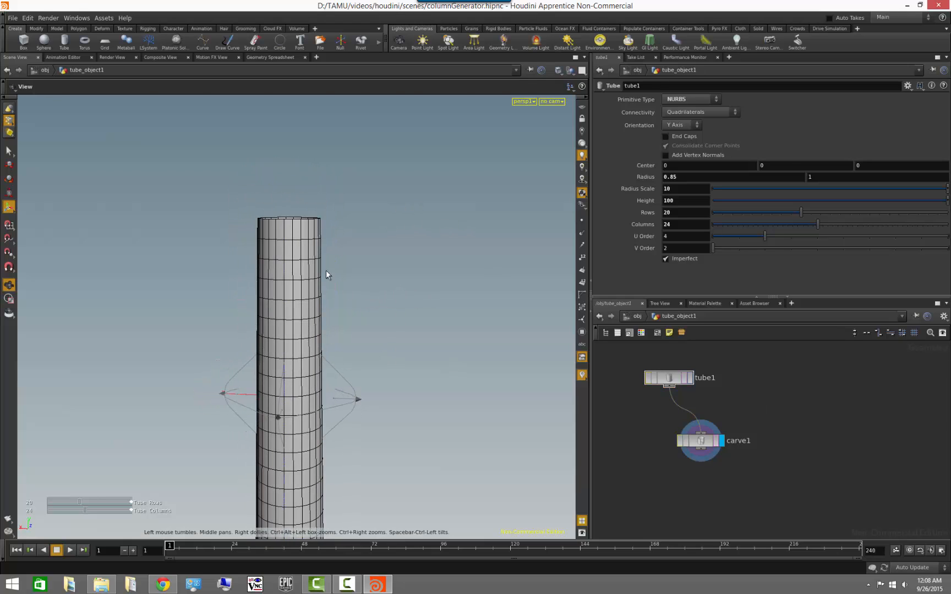
Shift the First U cut of carve1 along the NURBS tube, bringing it down to about 0.042
click(697, 443)
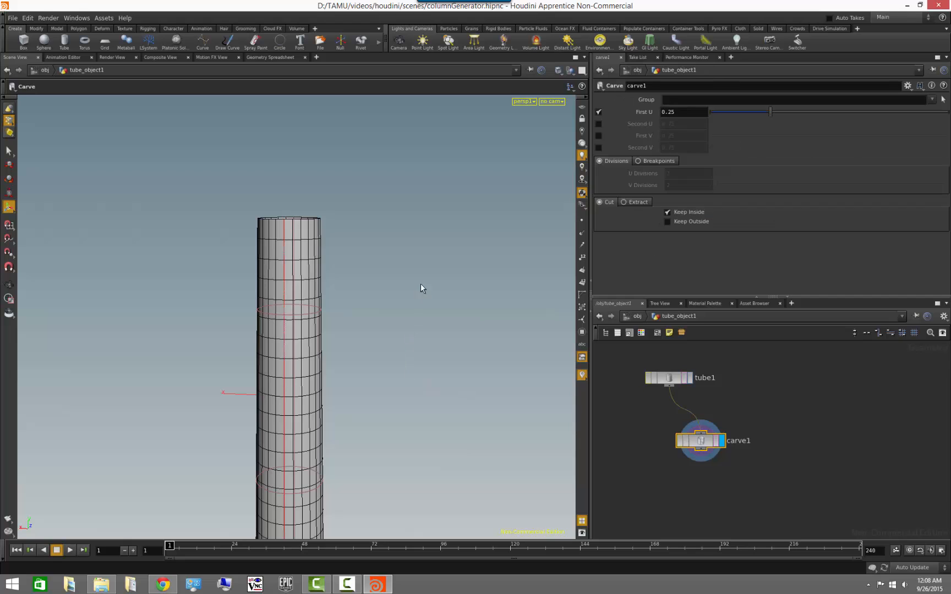
alt+drag(409, 281, 402, 339)
alt+right_drag(393, 320, 452, 323)
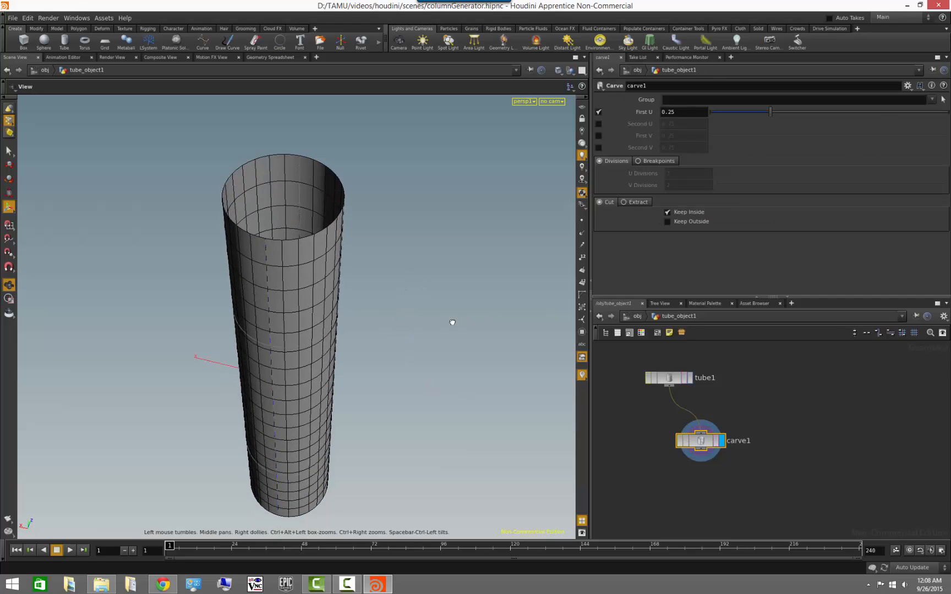
alt+drag(452, 323, 439, 317)
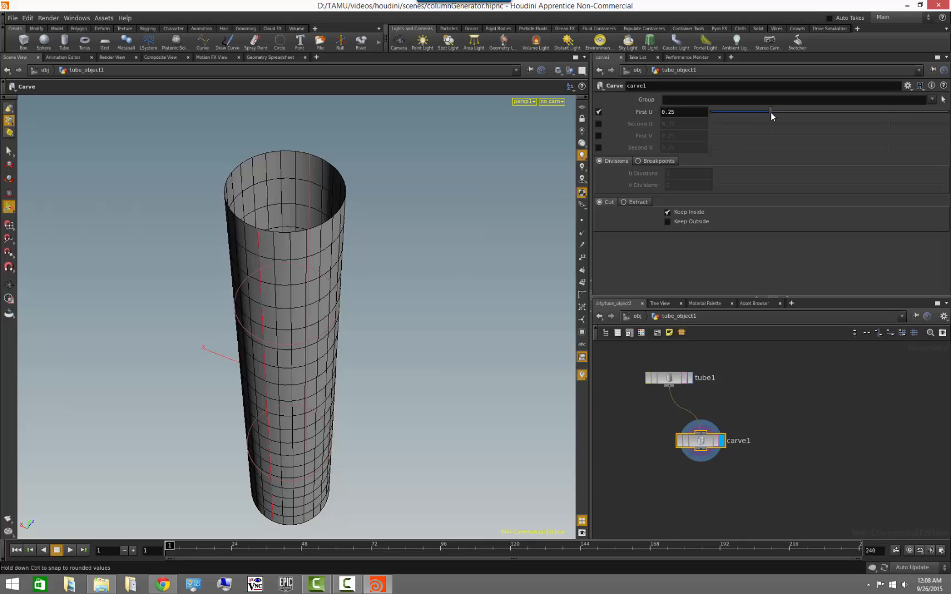
drag(770, 113, 795, 126)
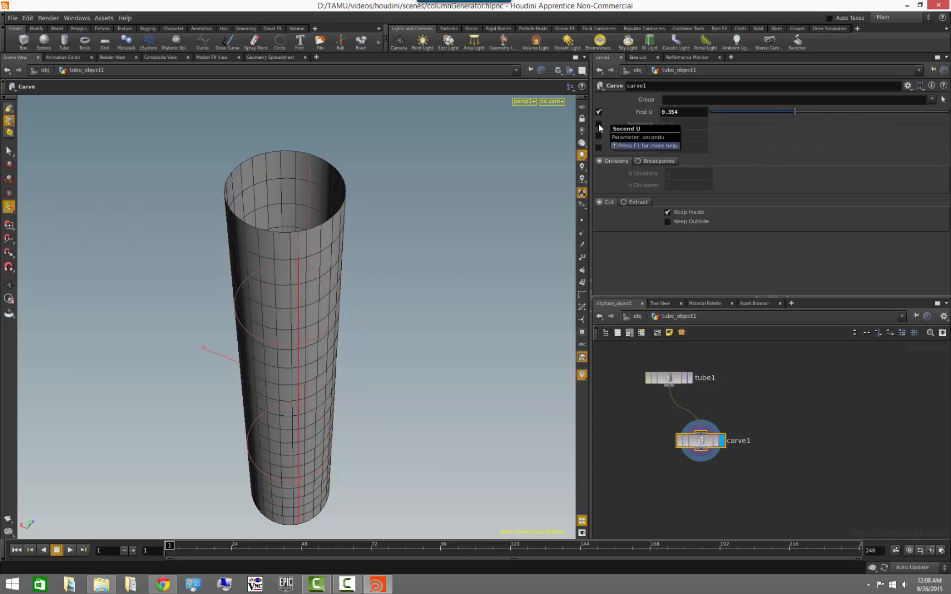
drag(794, 117, 711, 119)
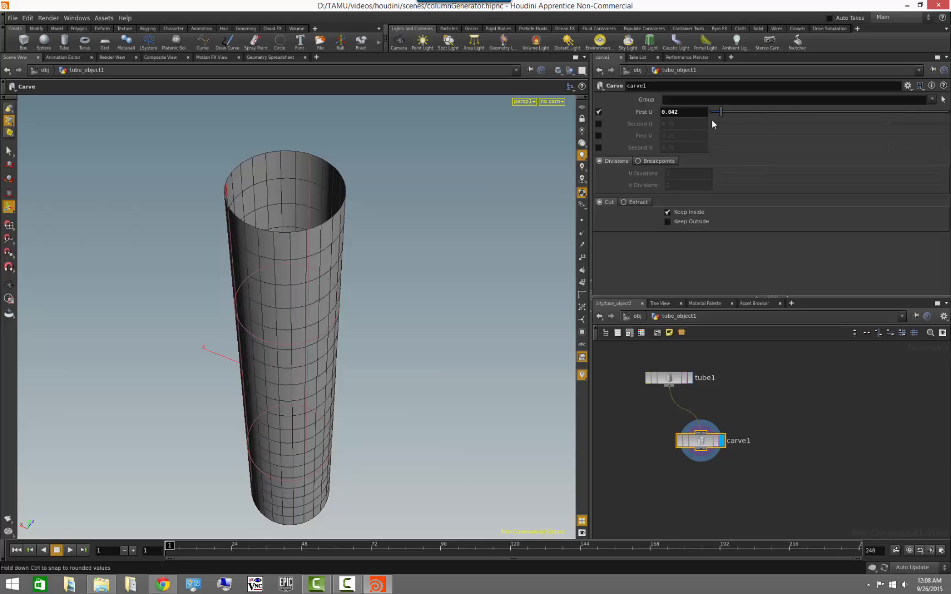
Reset First U of carve1 to 0 and enable the Second U cut, lowering it to about 0.061
key(Escape)
drag(182, 396, 323, 254)
key(Return)
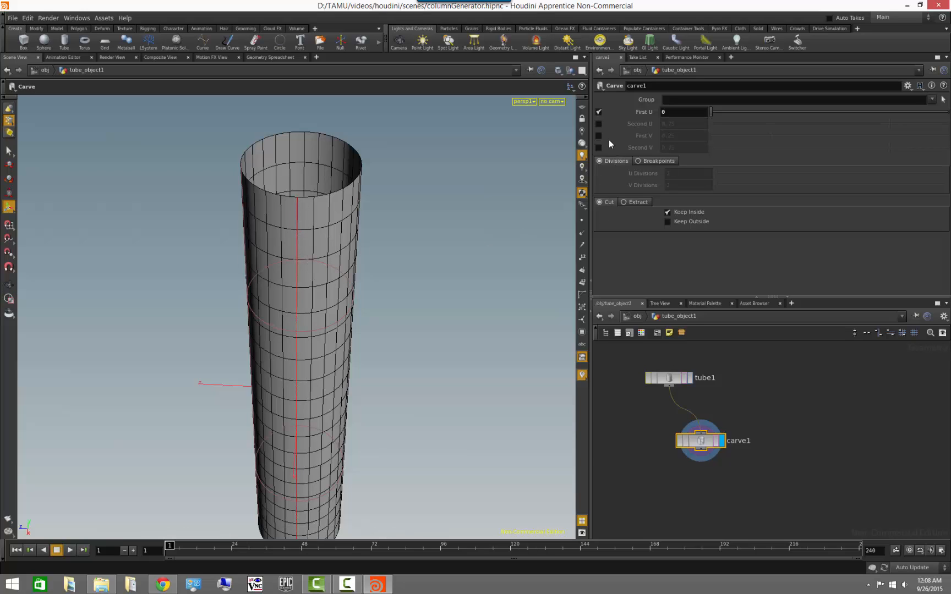
click(599, 124)
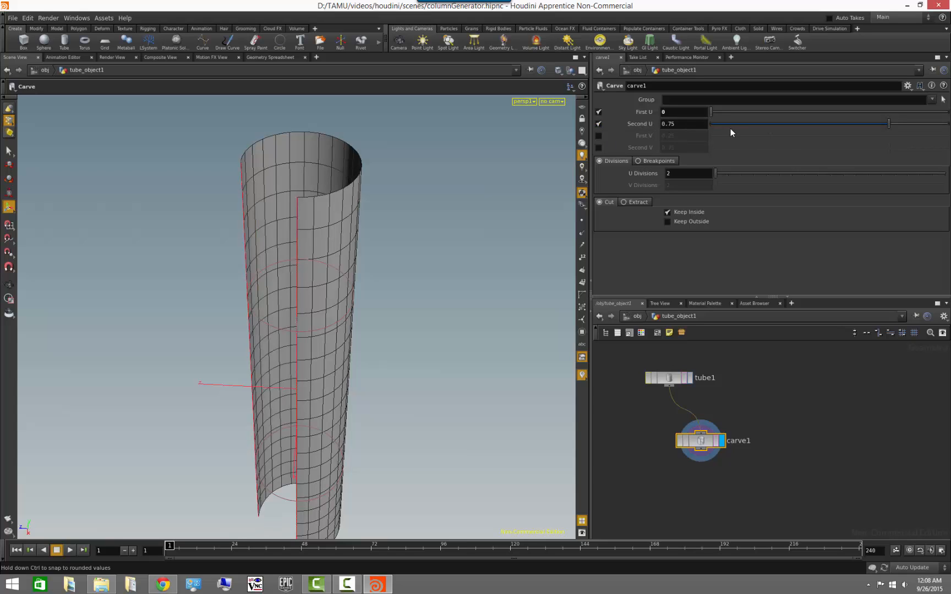
drag(886, 121, 725, 146)
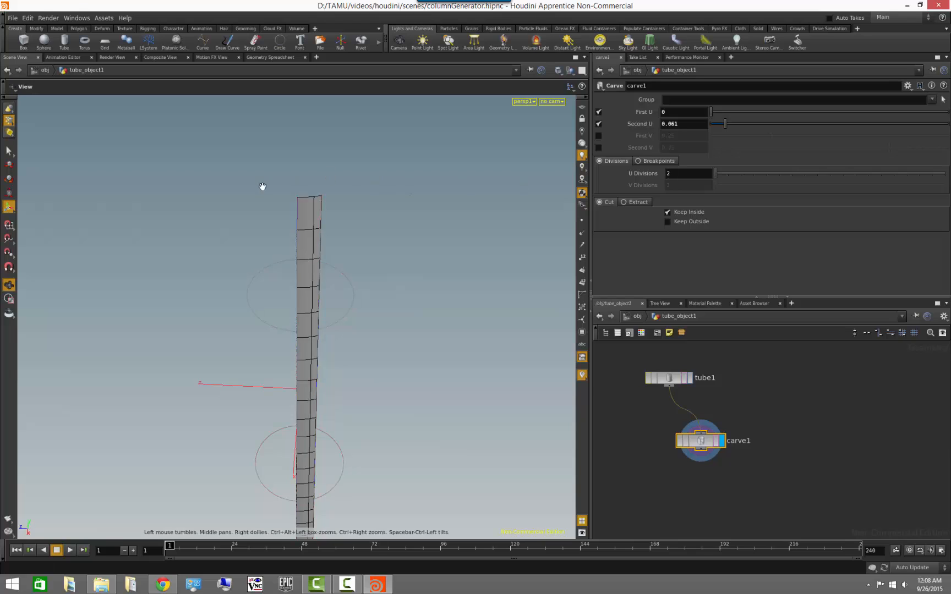
Fine-tune Second U of carve1 to 0.0416 to isolate a single vertical strip of the tube, and check it from several angles
alt+right_drag(260, 187, 473, 217)
alt+middle_drag(440, 223, 414, 406)
alt+right_drag(312, 321, 419, 325)
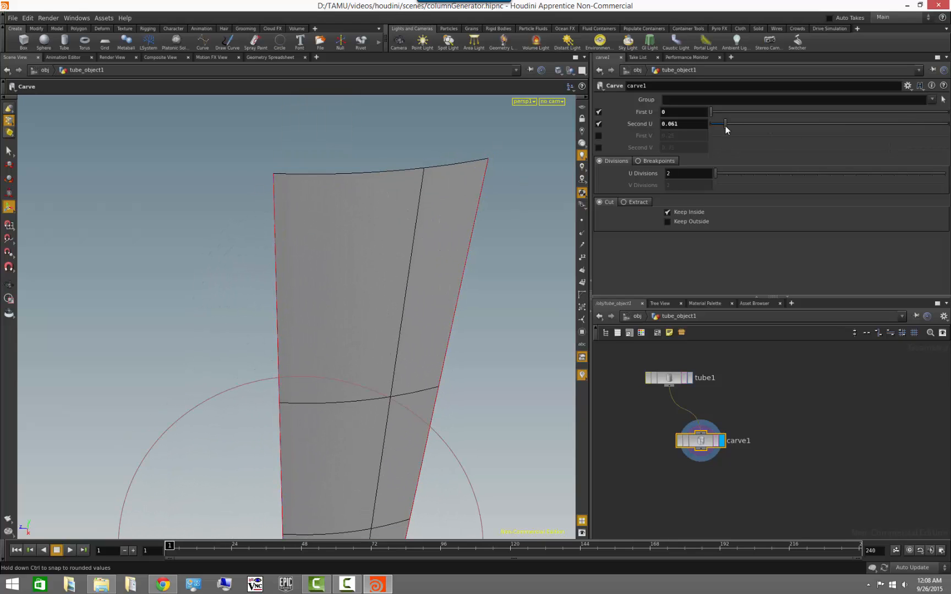
drag(726, 126, 721, 127)
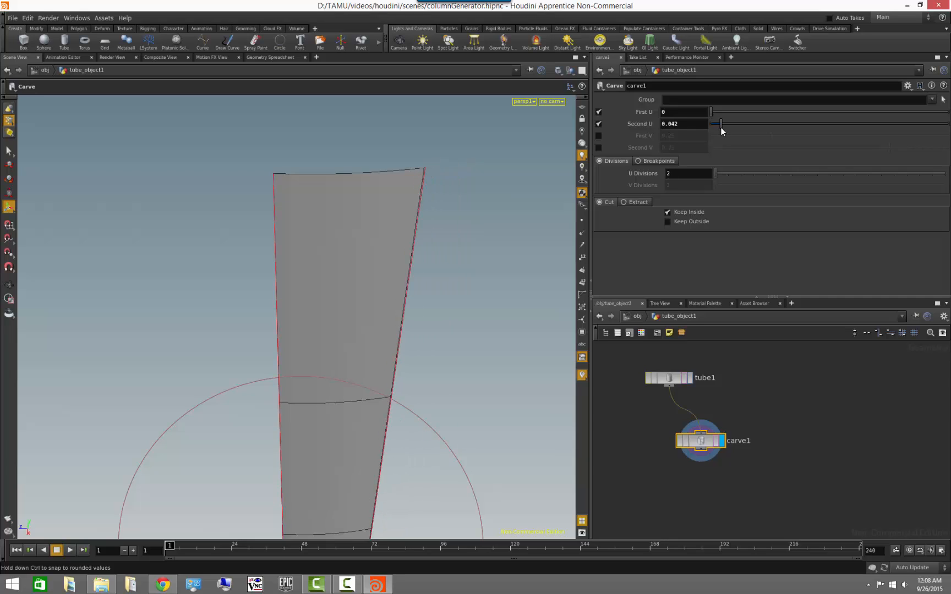
middle_drag(694, 124, 668, 184)
alt+right_drag(407, 255, 321, 278)
alt+middle_drag(334, 267, 363, 153)
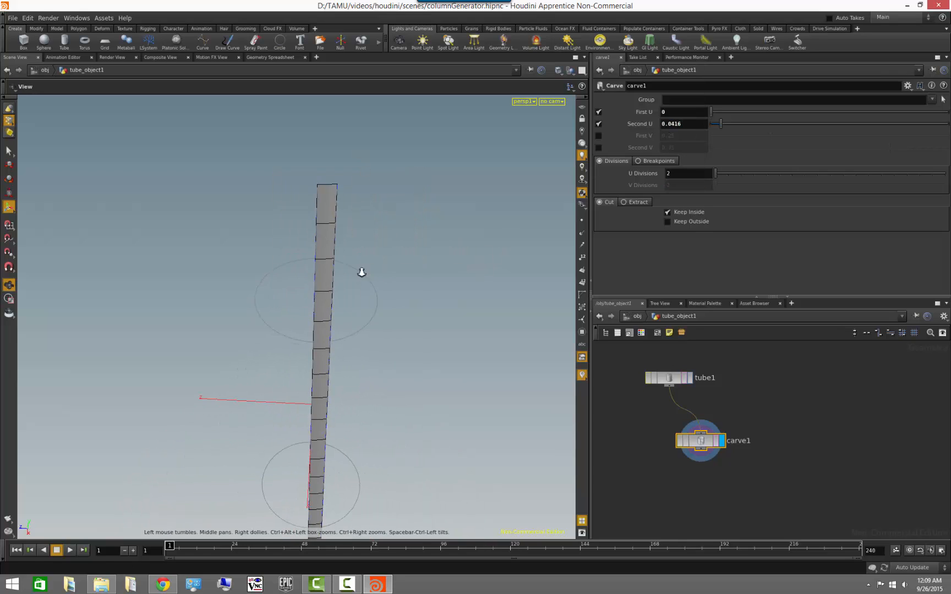
alt+drag(362, 272, 446, 391)
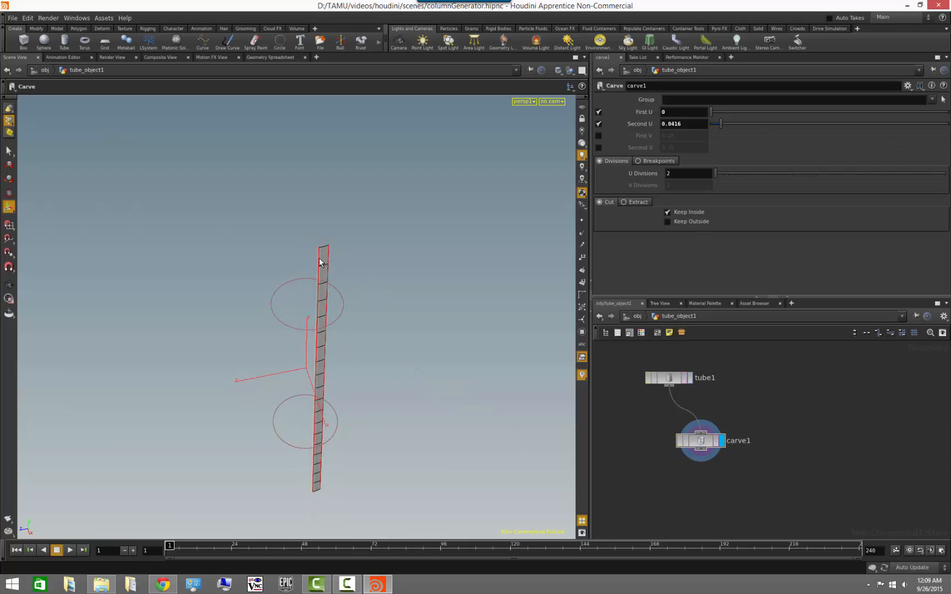
alt+drag(429, 450, 399, 457)
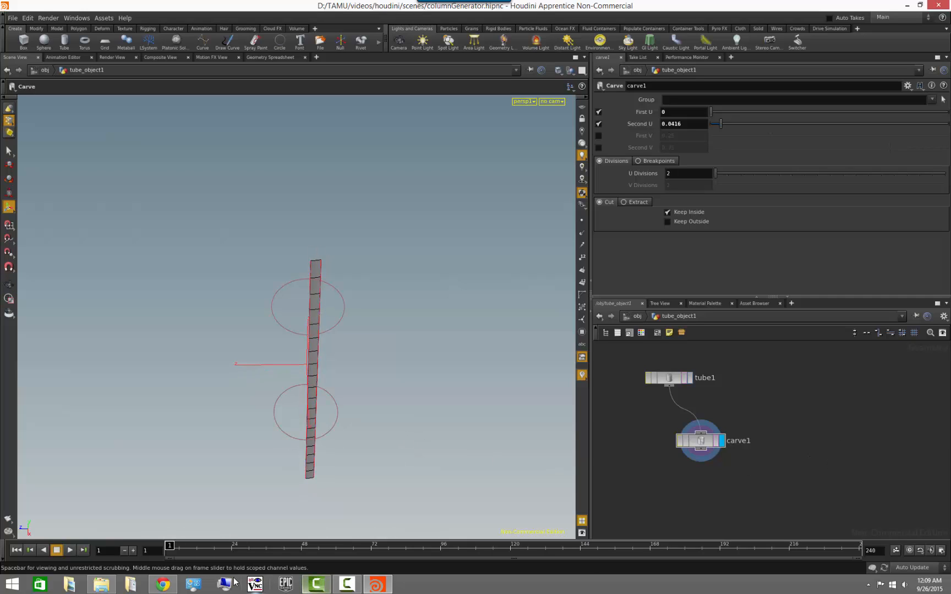
Switch to Chrome to study the fluting on the column reference image up close, and return to Houdini
click(163, 586)
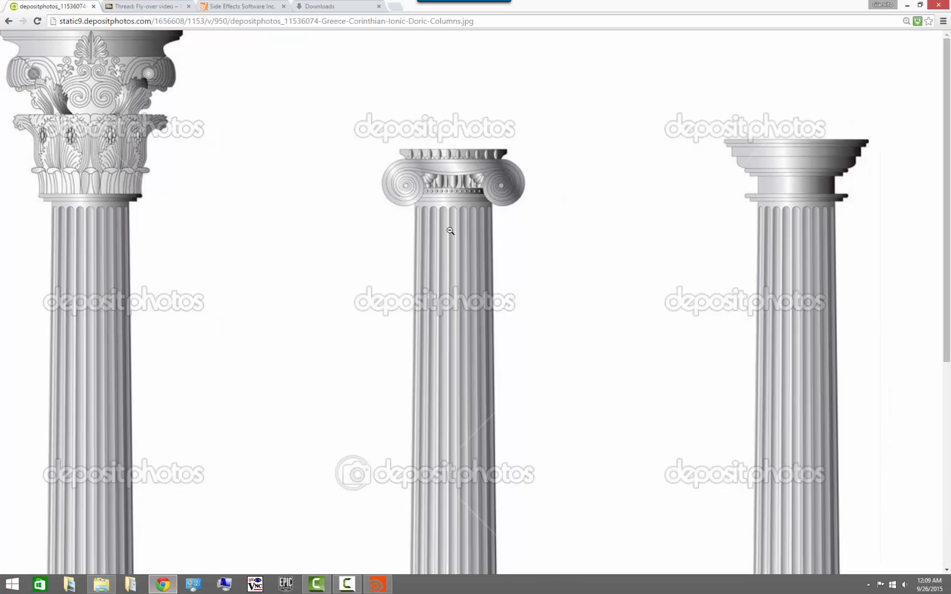
click(461, 232)
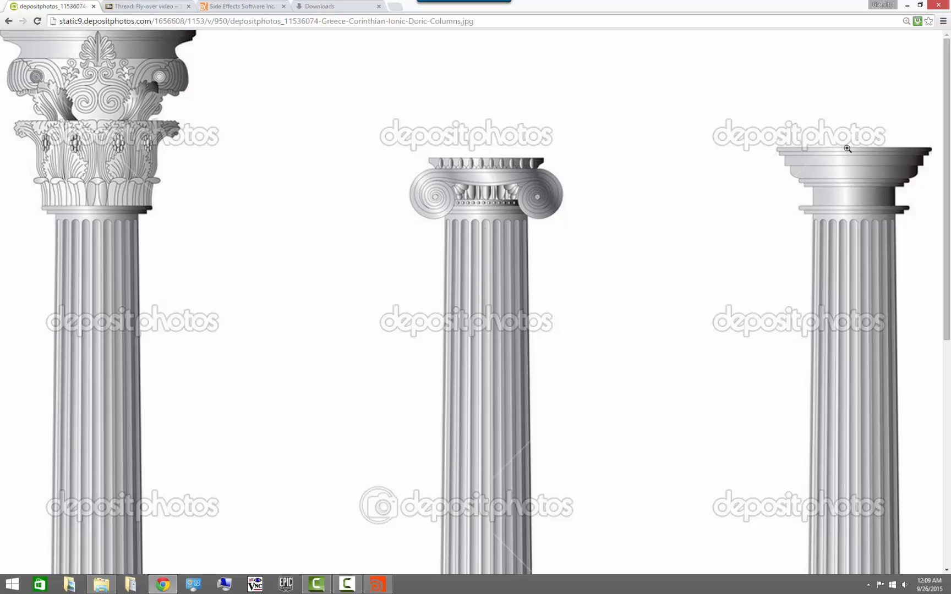
click(908, 5)
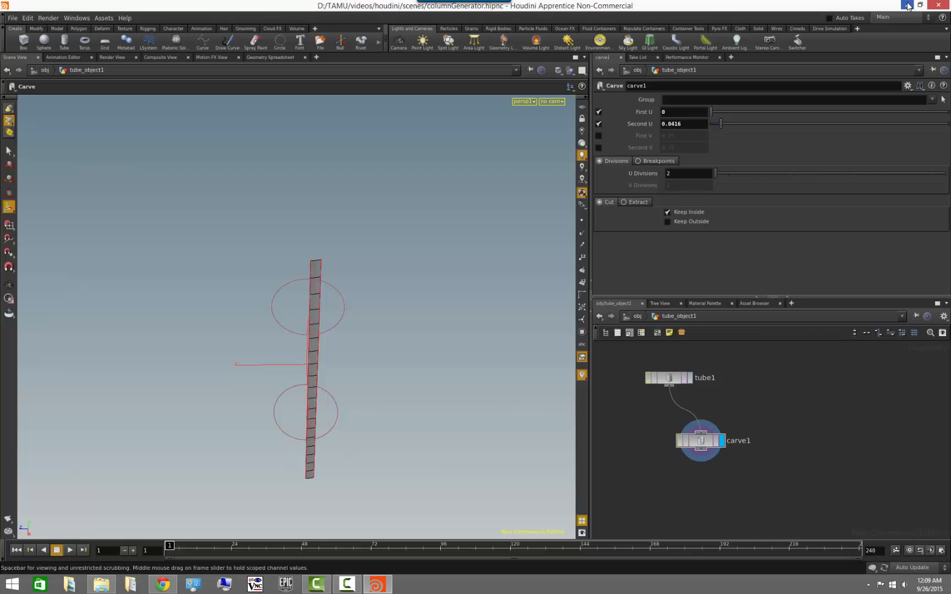
Add a Circle node to the tube_object1 network, in free space beside the tube1 and carve1 nodes
middle_drag(820, 404, 760, 401)
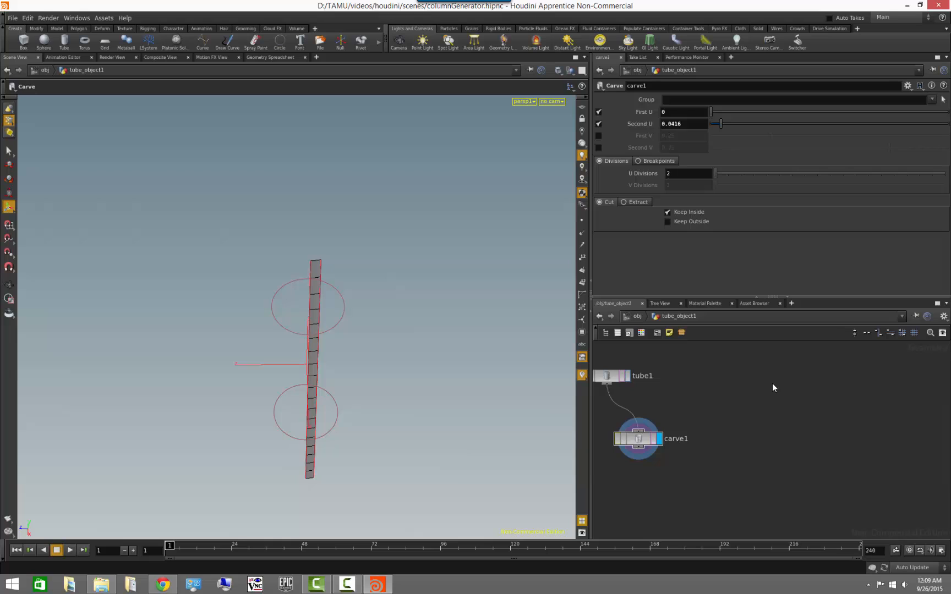
key(Tab)
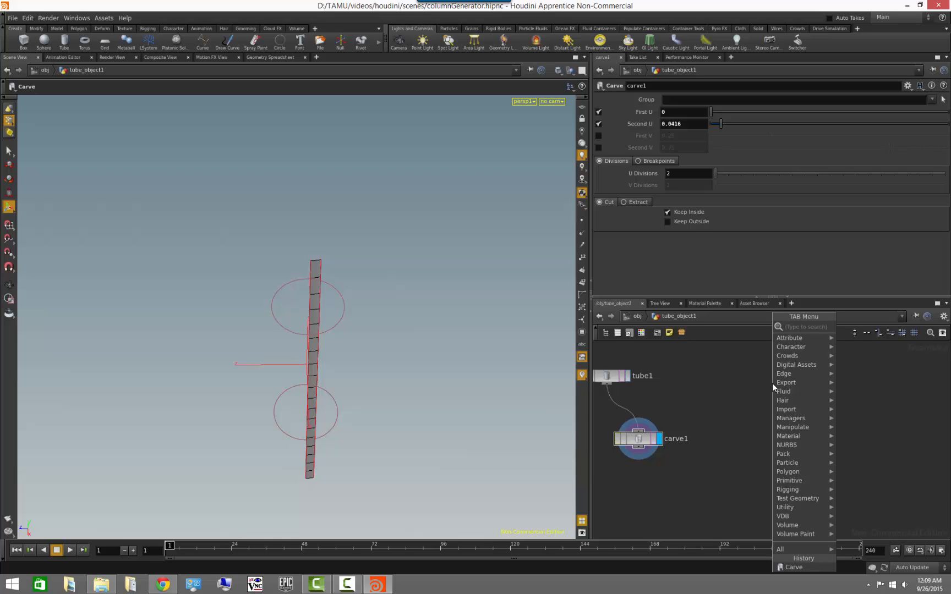
text(cir)
click(859, 327)
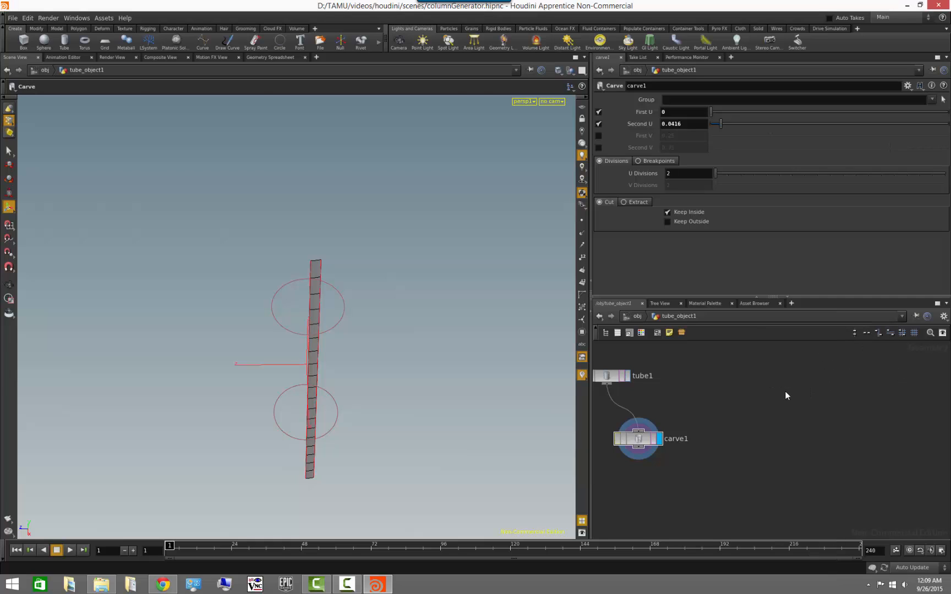
click(785, 391)
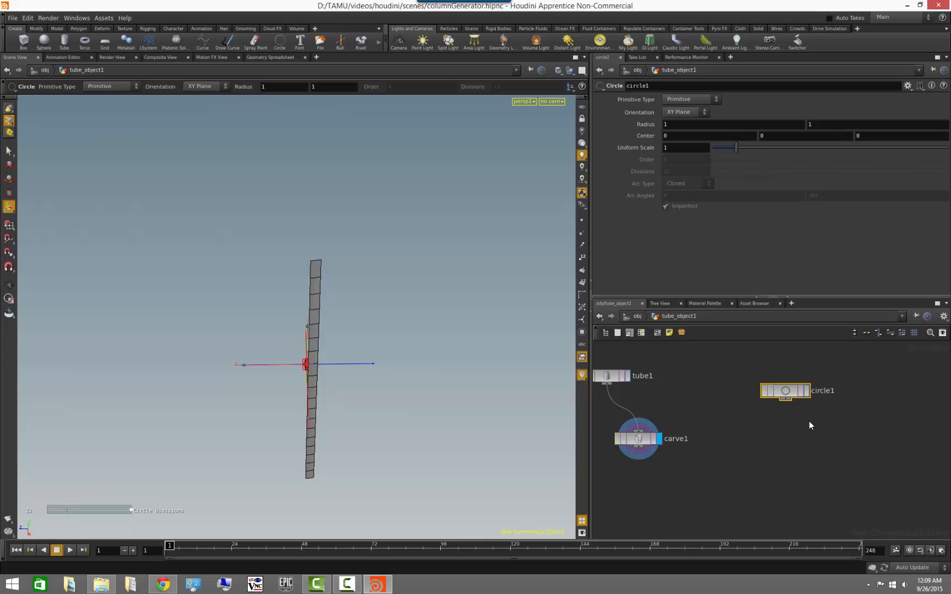
Display the output of circle1, frame the circle in the viewport and check the node's geometry information
click(808, 392)
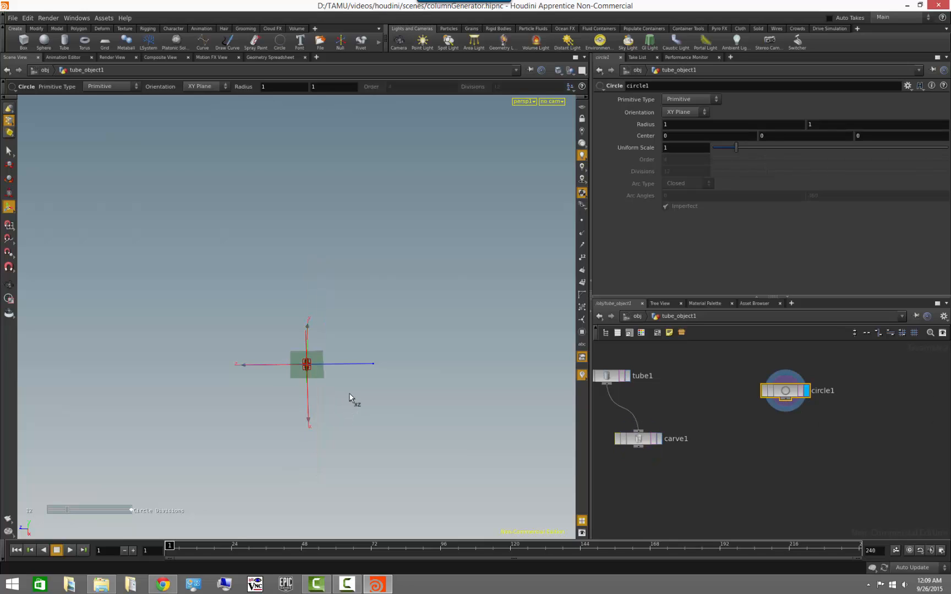
key(space+g)
alt+drag(324, 391, 357, 361)
alt+right_drag(468, 305, 437, 302)
alt+drag(436, 302, 460, 321)
alt+right_drag(419, 318, 381, 315)
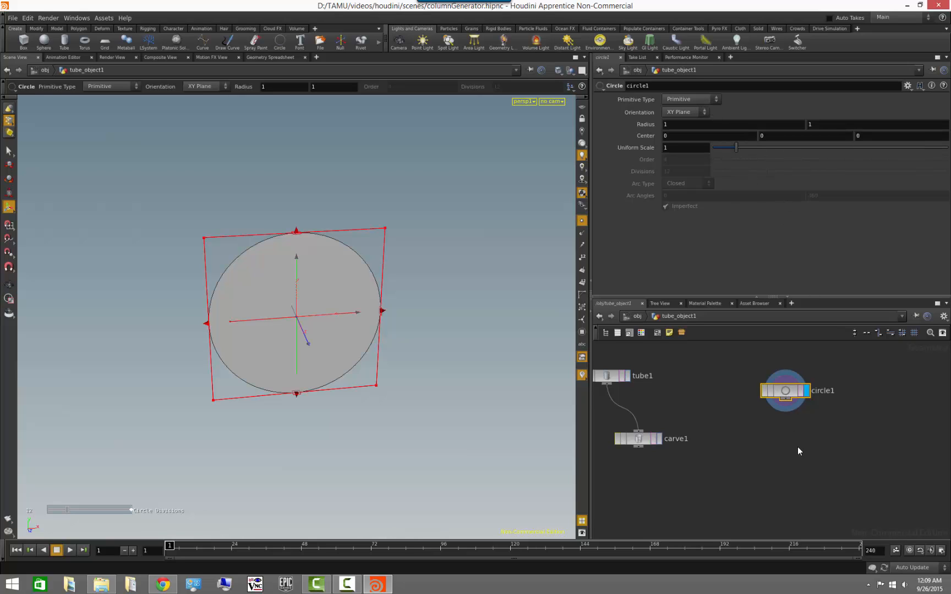
middle_click(794, 396)
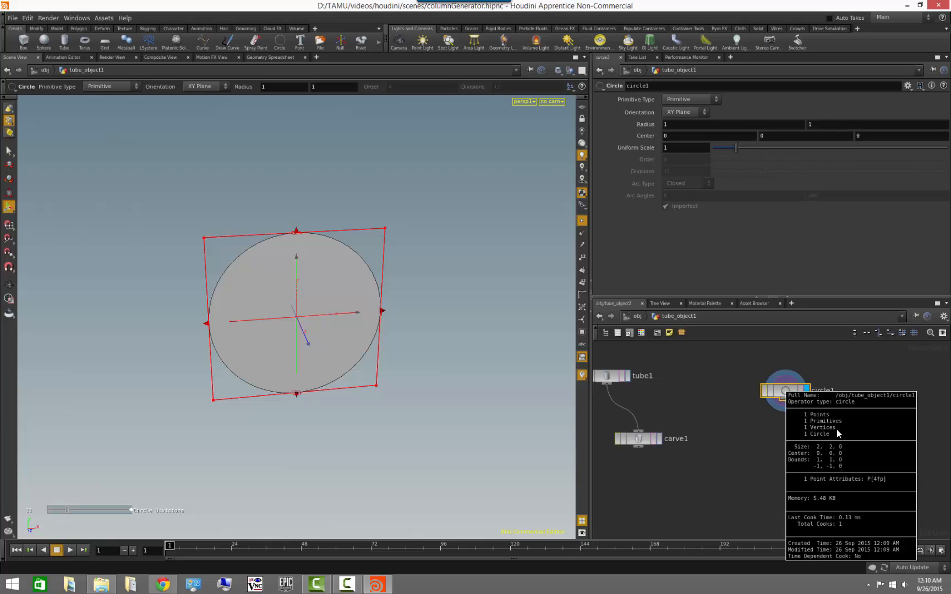
Change the primitive type of circle1 to Polygon and view the resulting shape face on
click(707, 97)
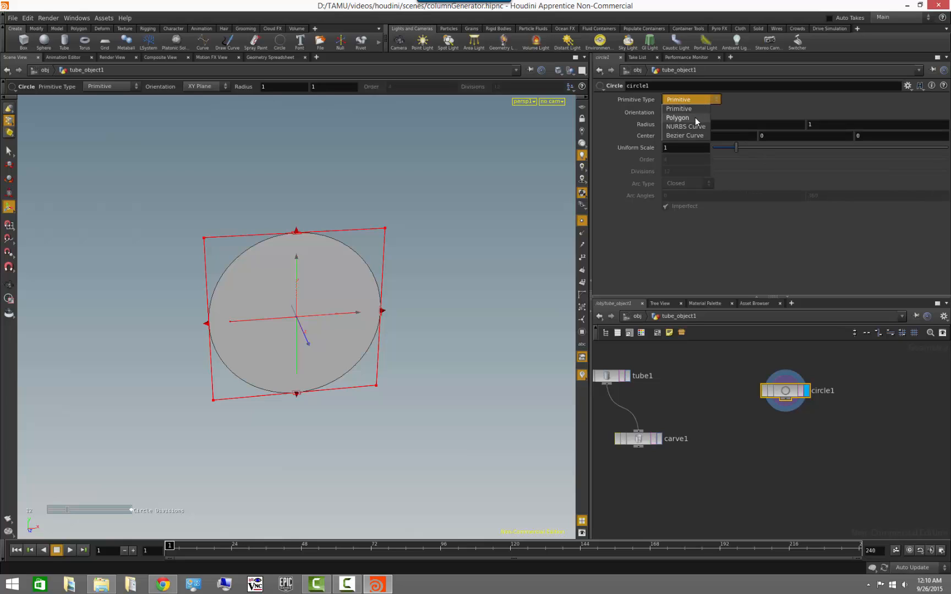
click(696, 117)
key(Escape)
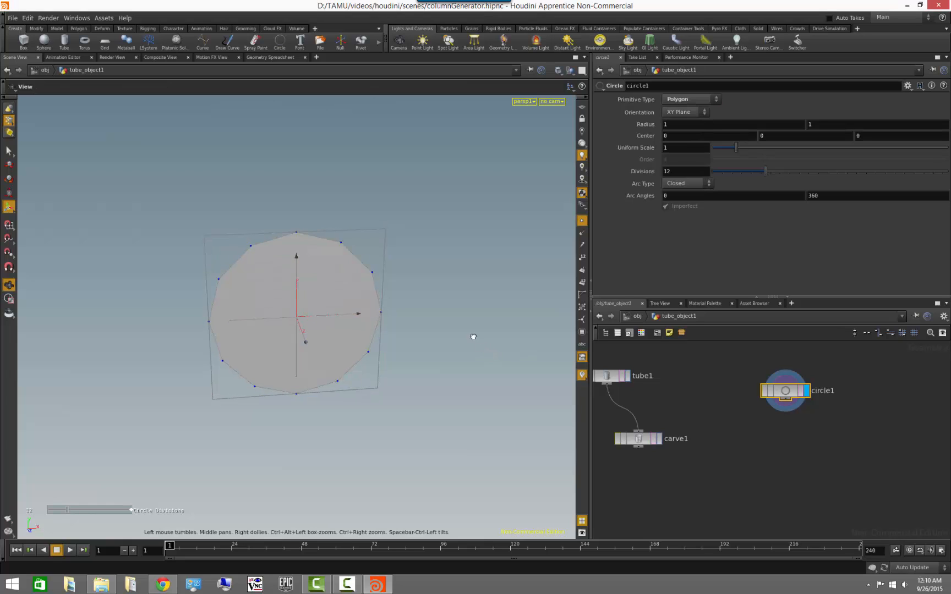
alt+drag(458, 322, 451, 336)
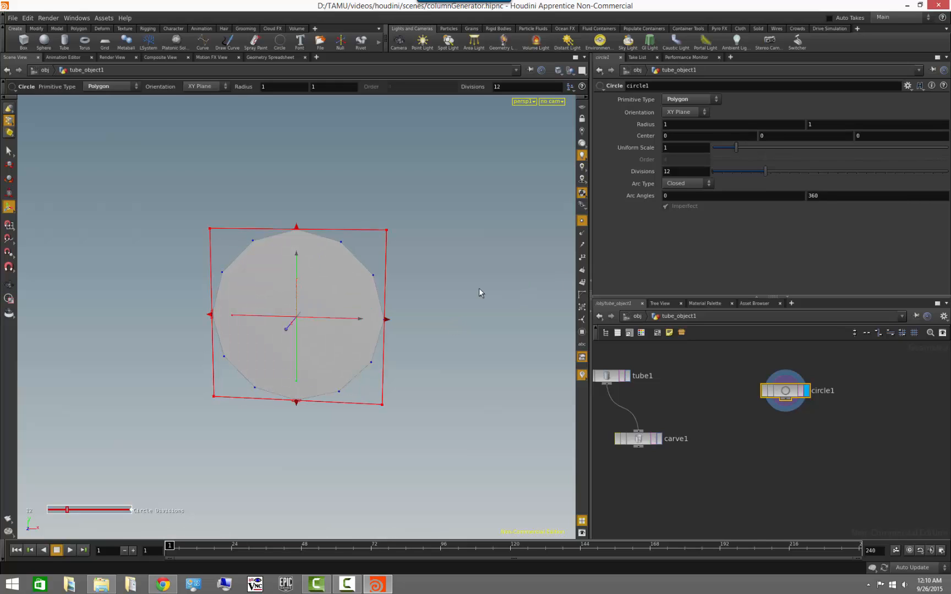
alt+drag(460, 287, 472, 288)
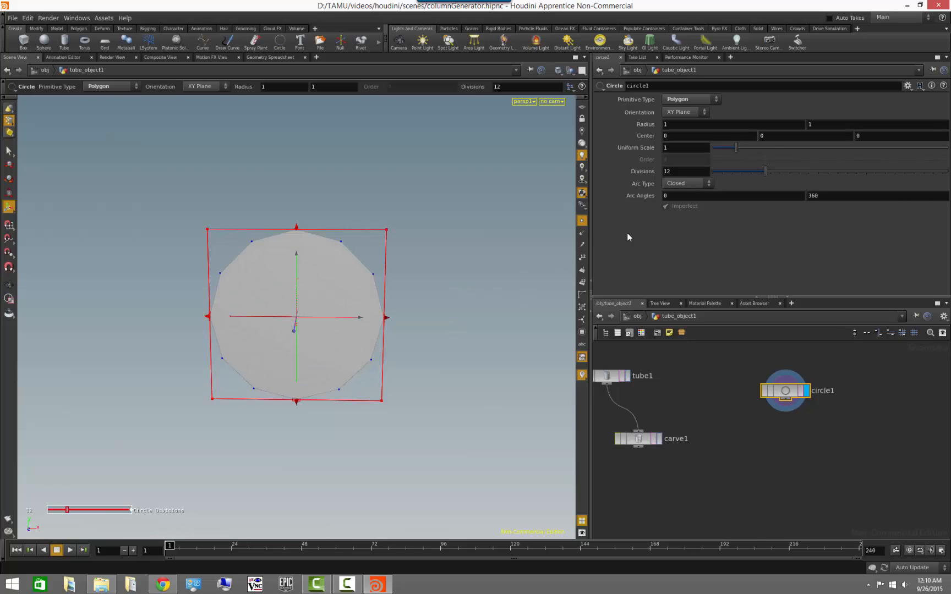
Set the arc type of circle1 to Open Arc
click(706, 183)
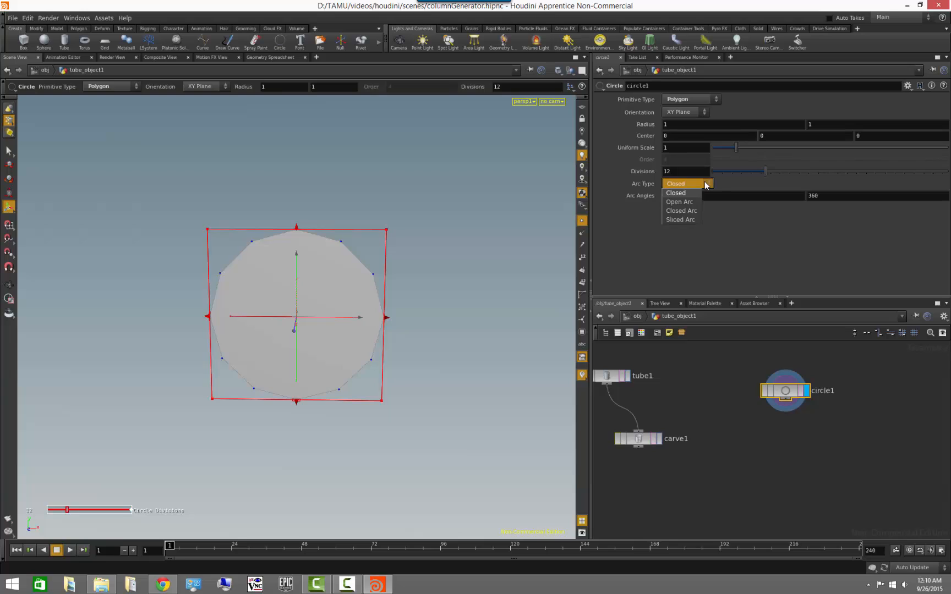
click(706, 184)
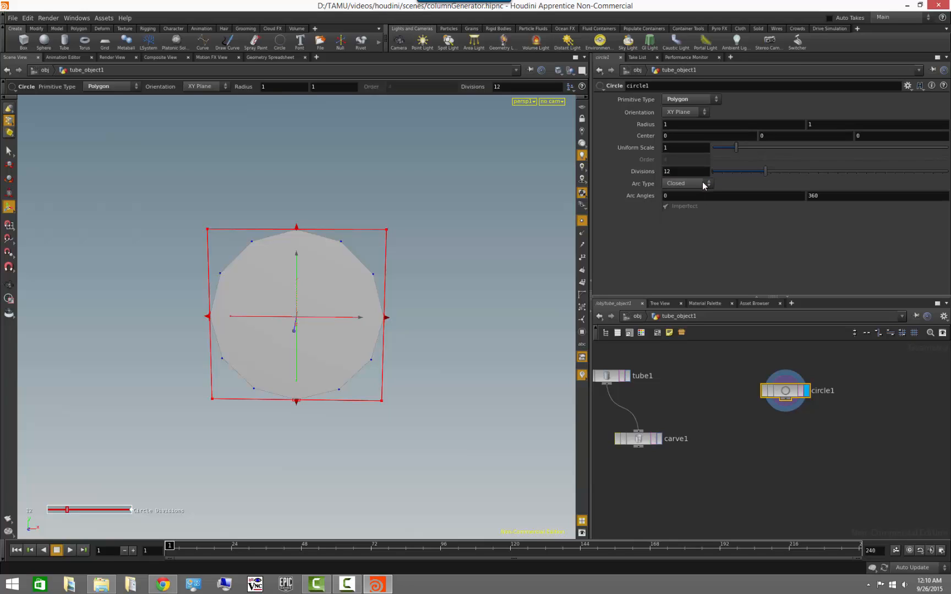
click(703, 182)
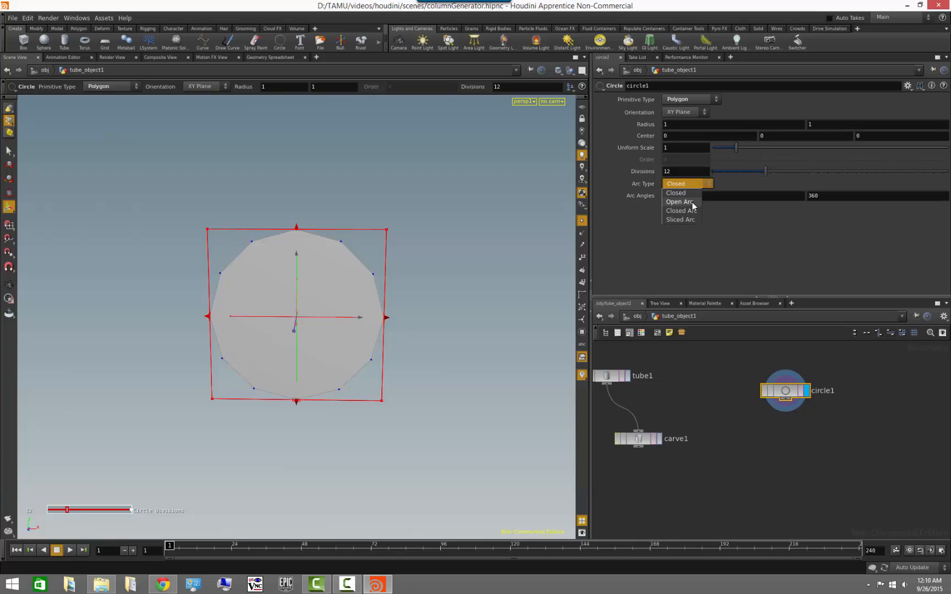
click(692, 202)
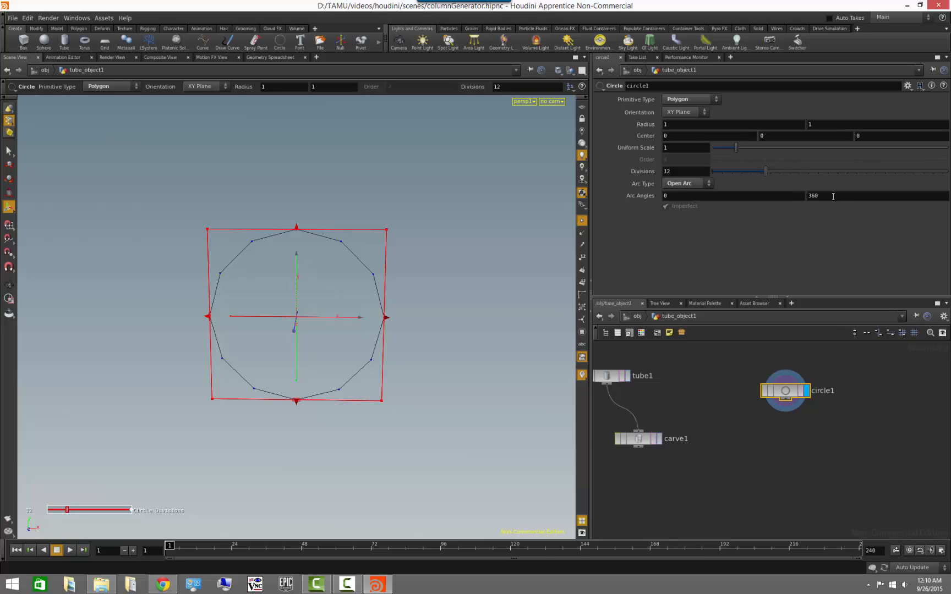
Set the end arc angle of circle1 to 180 to get a half circle, and check it in the viewport
middle_drag(839, 196, 187, 215)
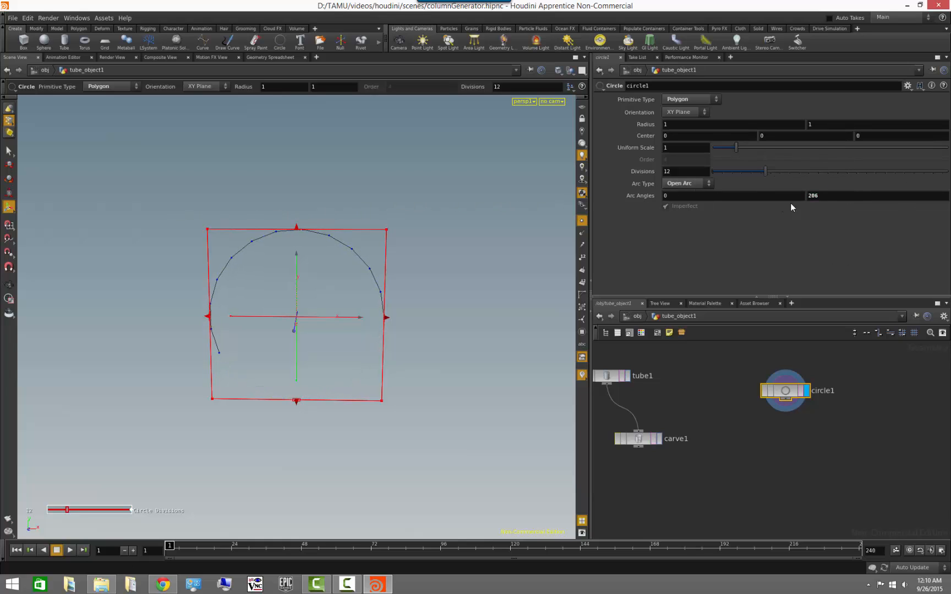
drag(830, 197, 734, 198)
text(180)
key(Return)
key(Escape)
scroll(359, 354, down, 4)
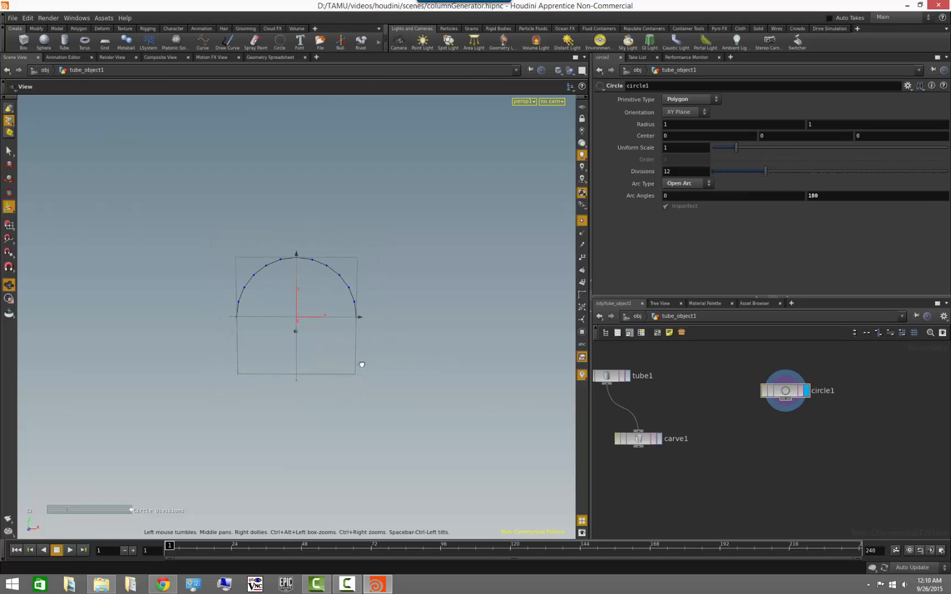
scroll(362, 365, down, 3)
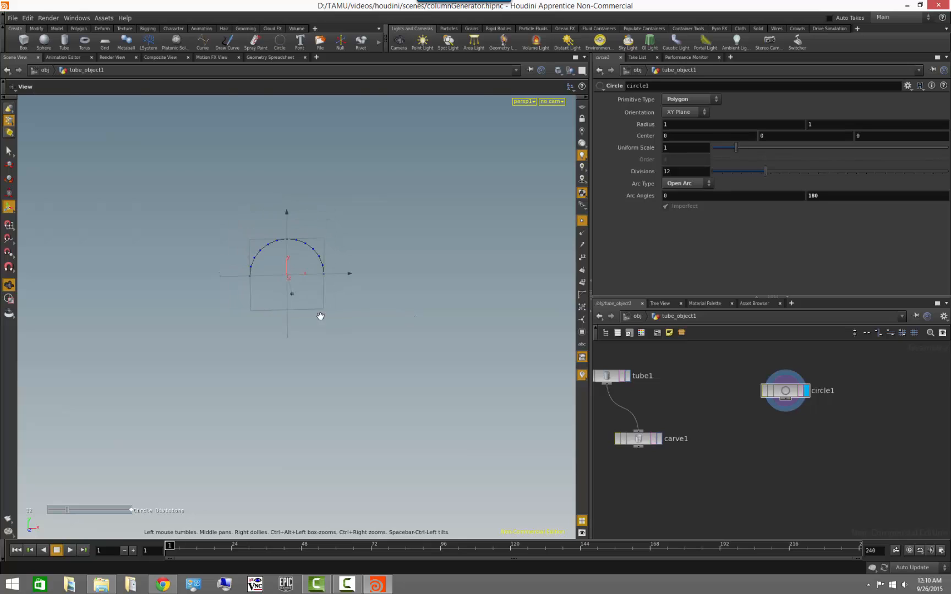
key(Return)
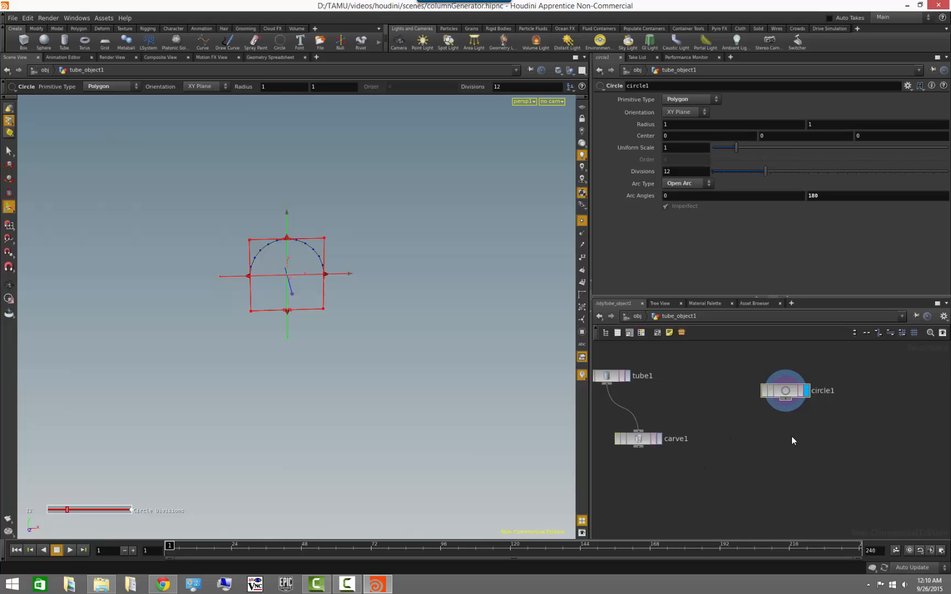
Compare tube1 with the half circle, try raising the tube's center to about 7.29 in Y, and undo the move
click(610, 378)
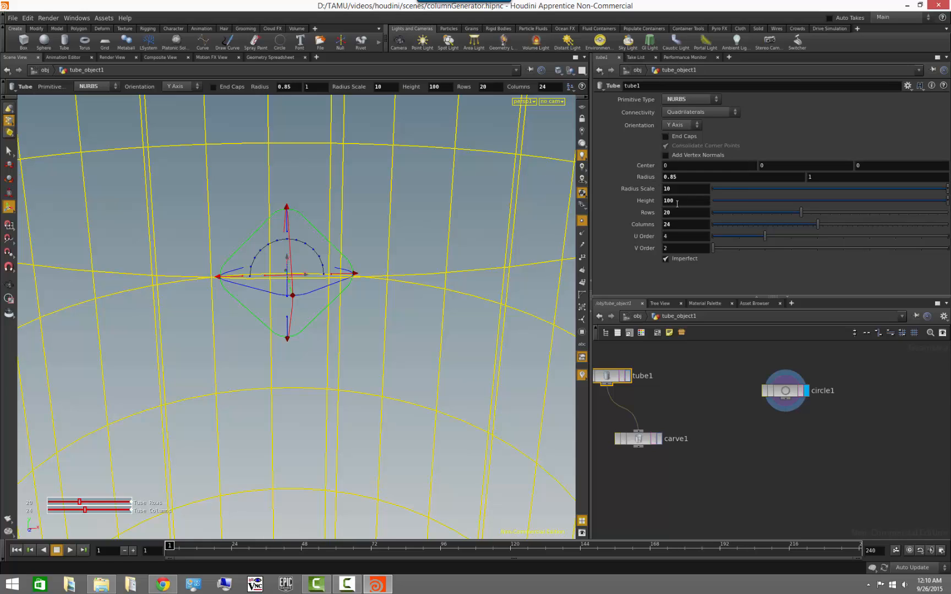
alt+right_drag(352, 349, 11, 352)
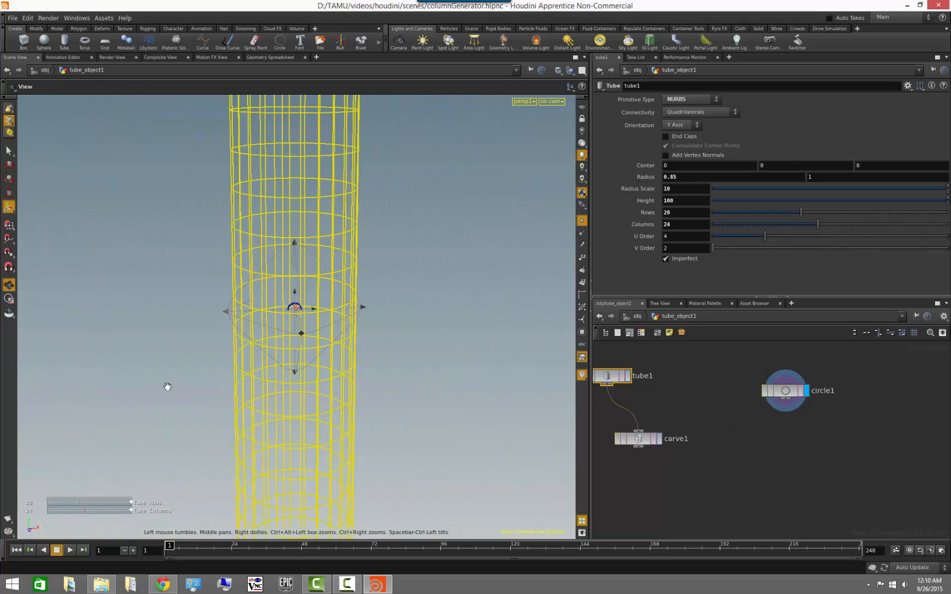
alt+drag(167, 386, 301, 331)
right_drag(467, 386, 382, 450)
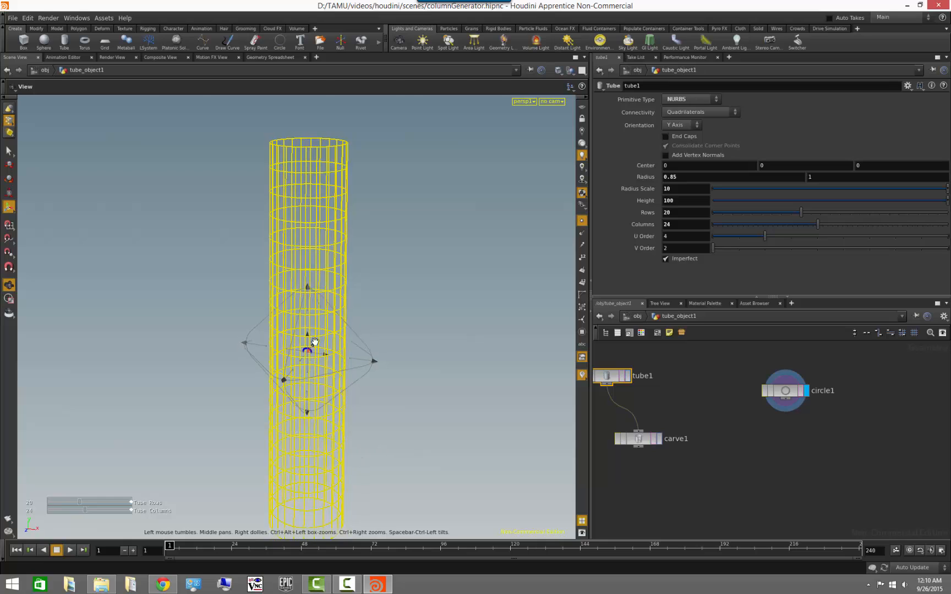
key(Return)
drag(307, 335, 308, 306)
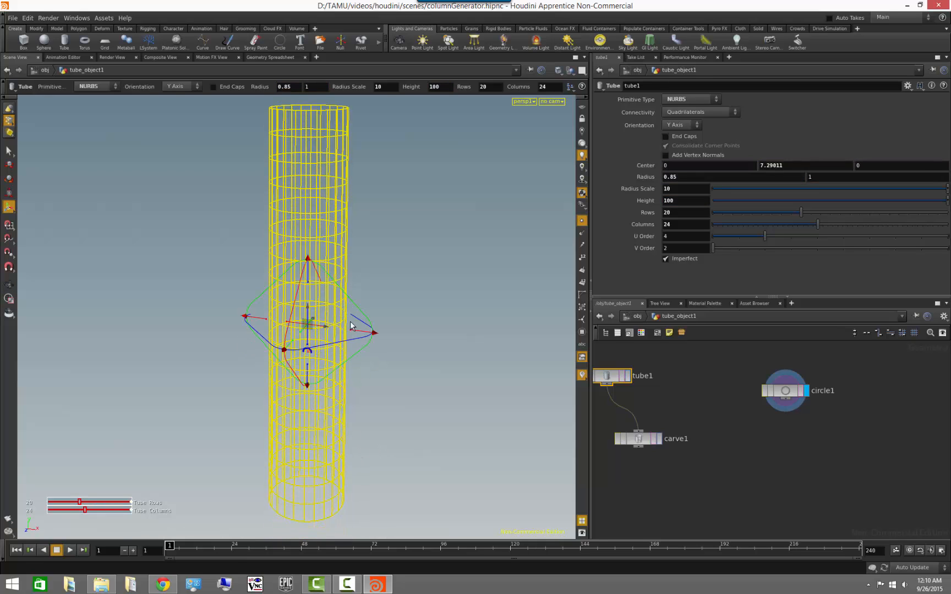
key(ctrl+z)
Add a Transform node fed by circle1 and display its output
click(788, 393)
drag(786, 401, 800, 441)
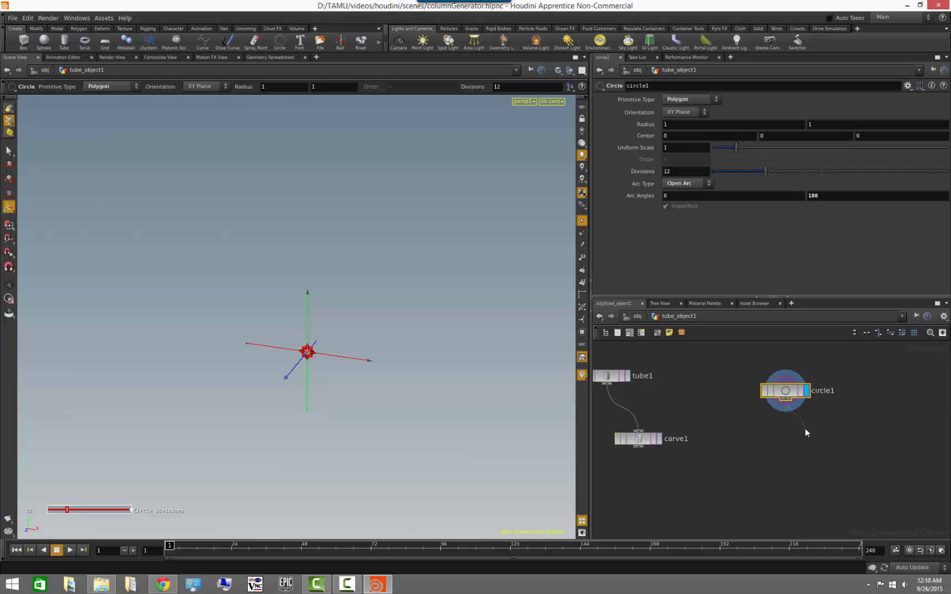
key(Tab)
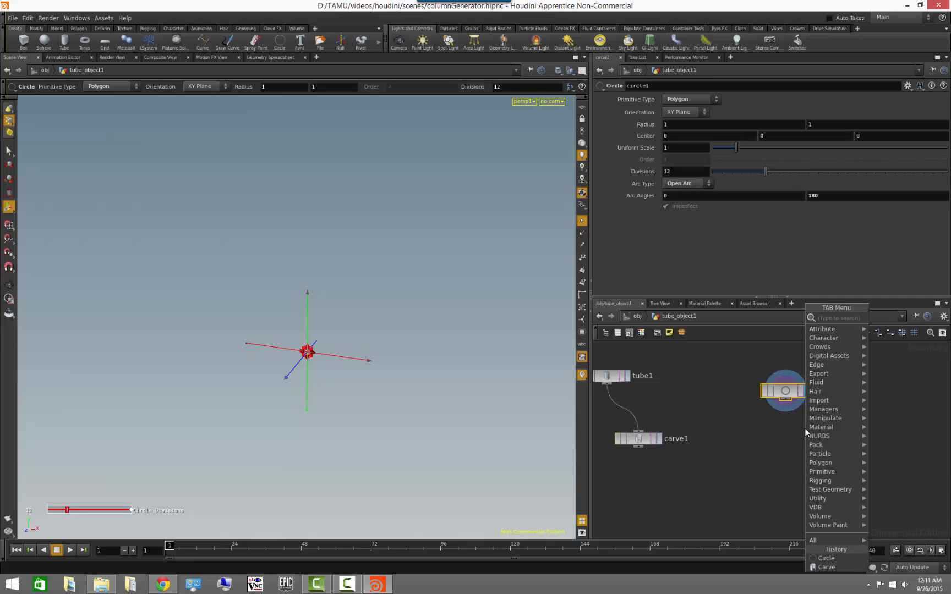
text(trans)
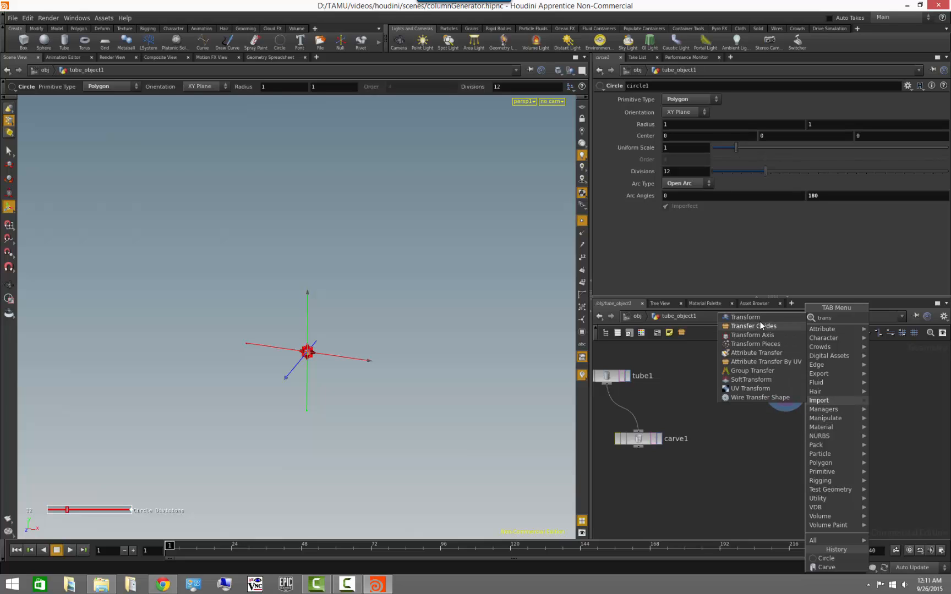
click(760, 319)
click(794, 443)
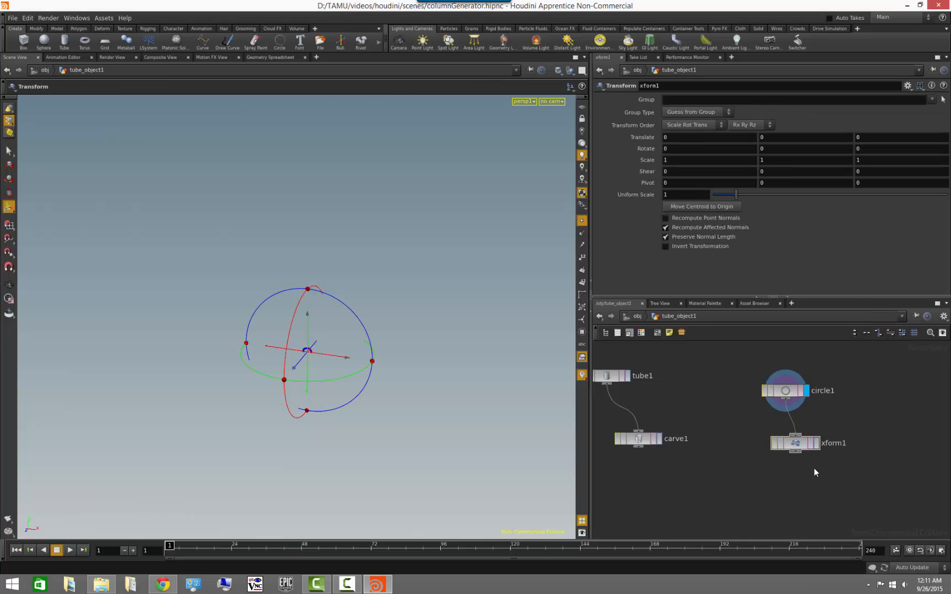
click(817, 444)
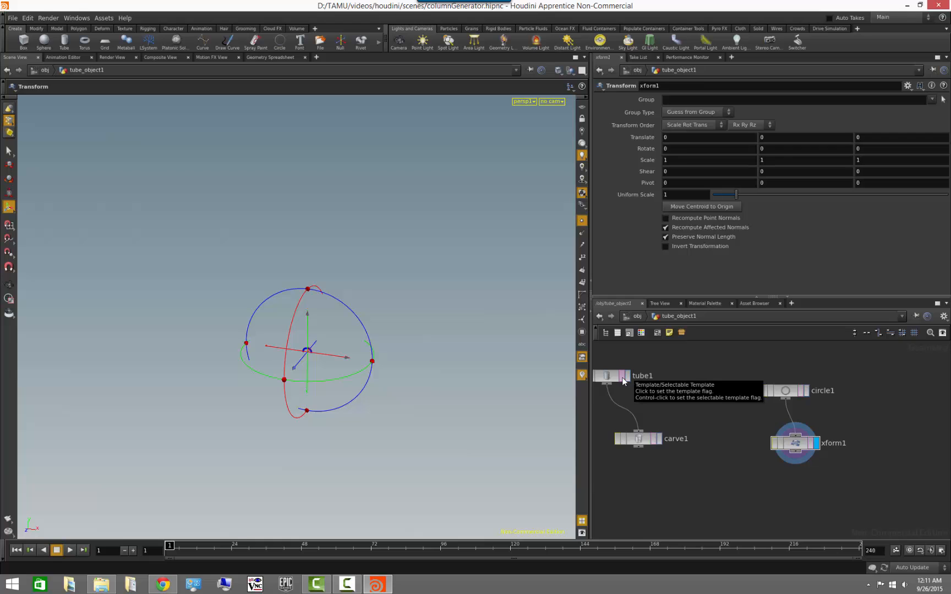
Show tube1 as a template and raise the half circle with xform1 to about 47.75 in Y, near the tube's top
click(622, 376)
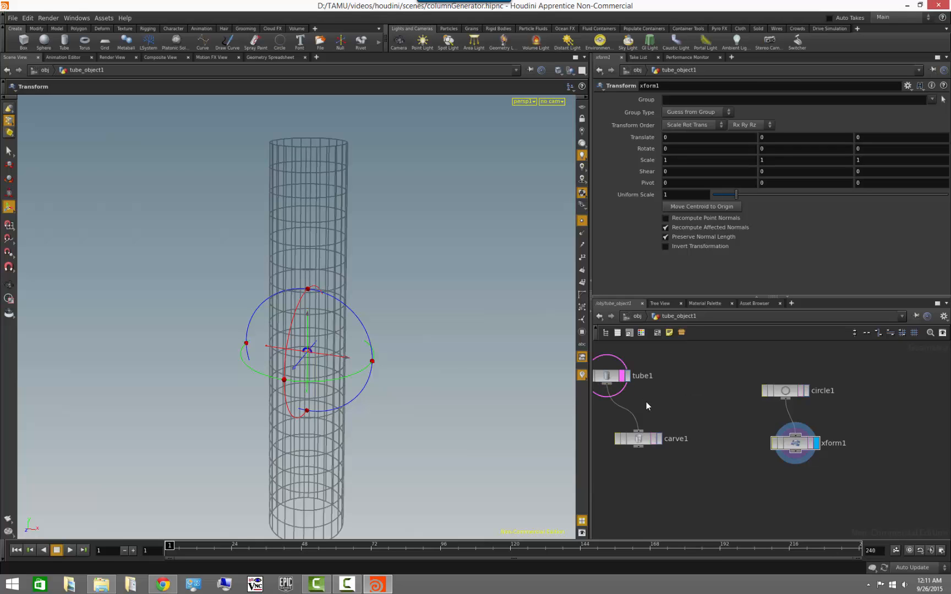
key(Escape)
alt+right_drag(385, 339, 550, 376)
key(h)
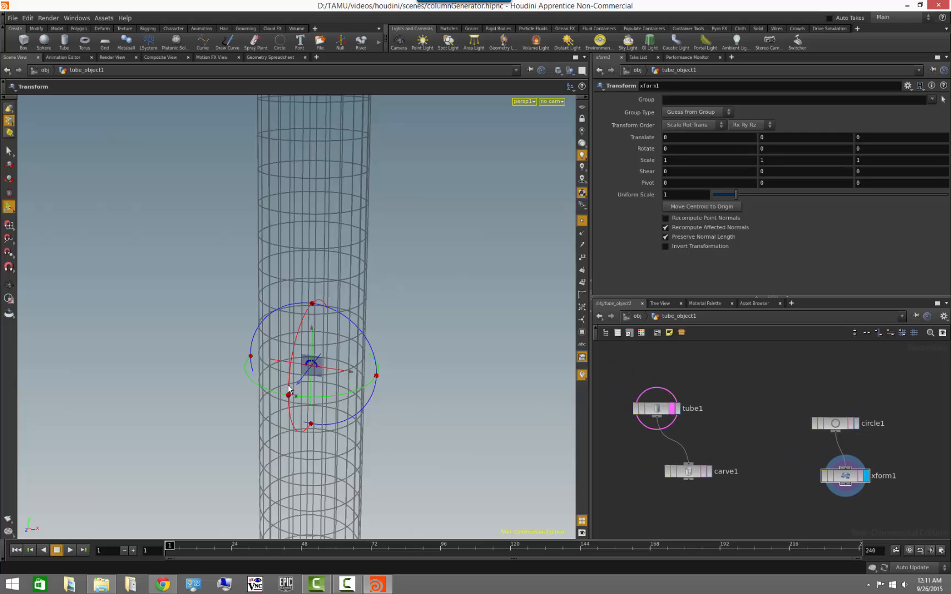
drag(313, 338, 319, 190)
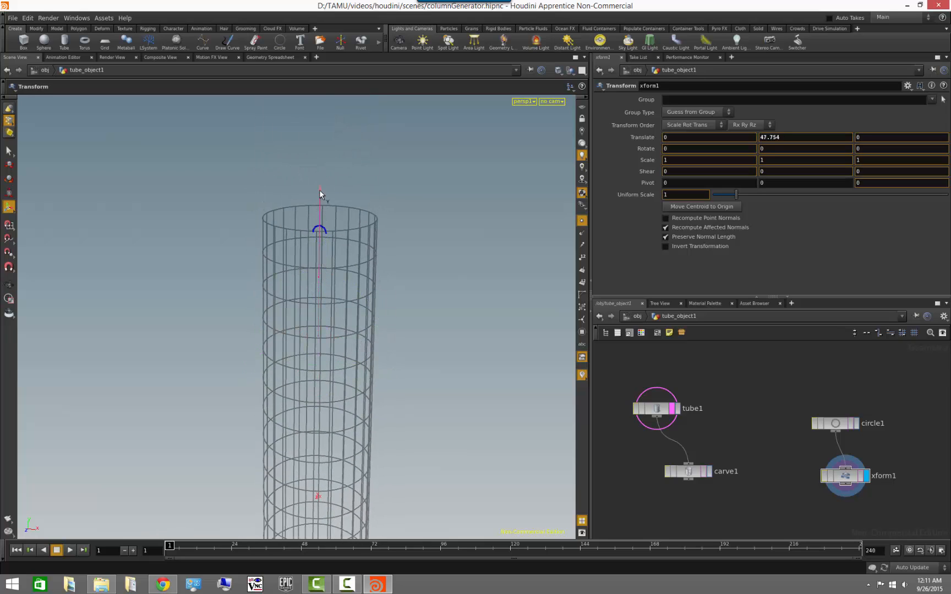
Set the Y translation of xform1 to 50 and check the arc against the tube's upper rim
key(r)
click(773, 137)
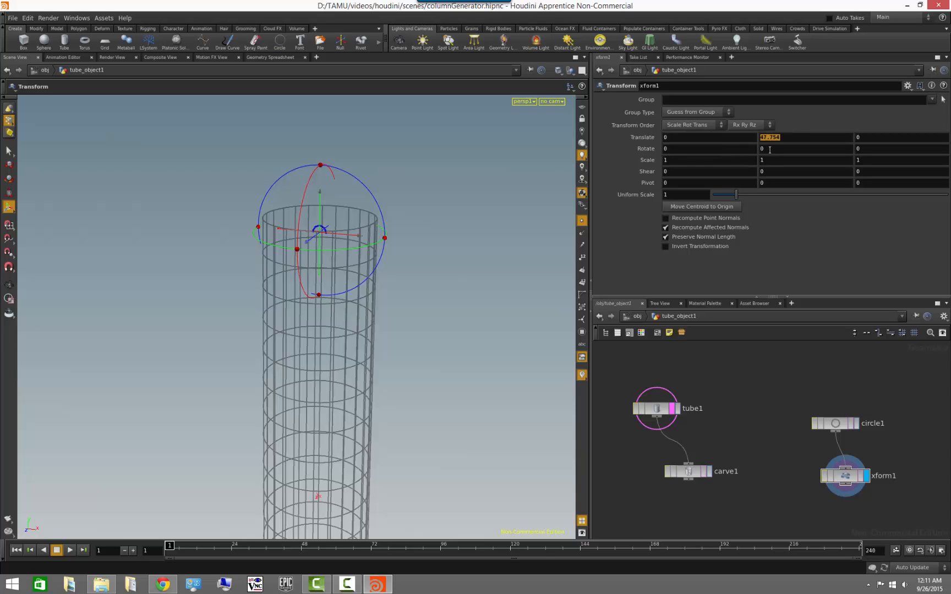
text(50)
key(Return)
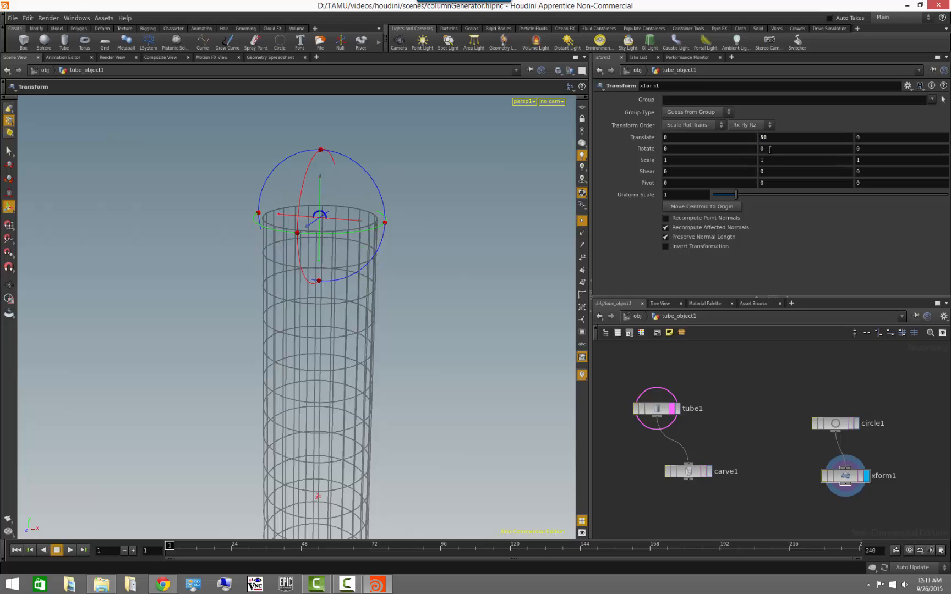
drag(417, 322, 495, 242)
right_drag(496, 243, 434, 287)
drag(433, 287, 427, 287)
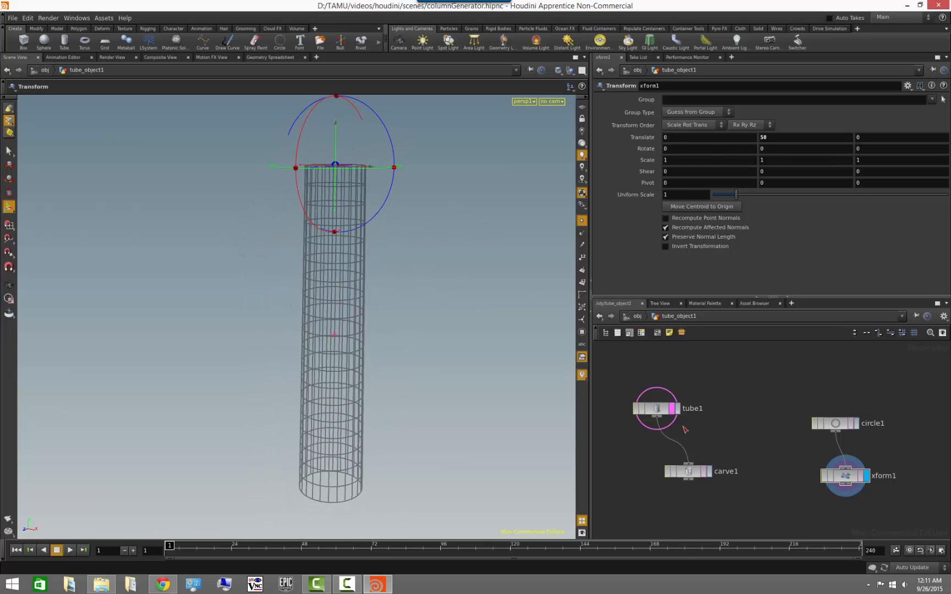
middle_drag(775, 470, 700, 446)
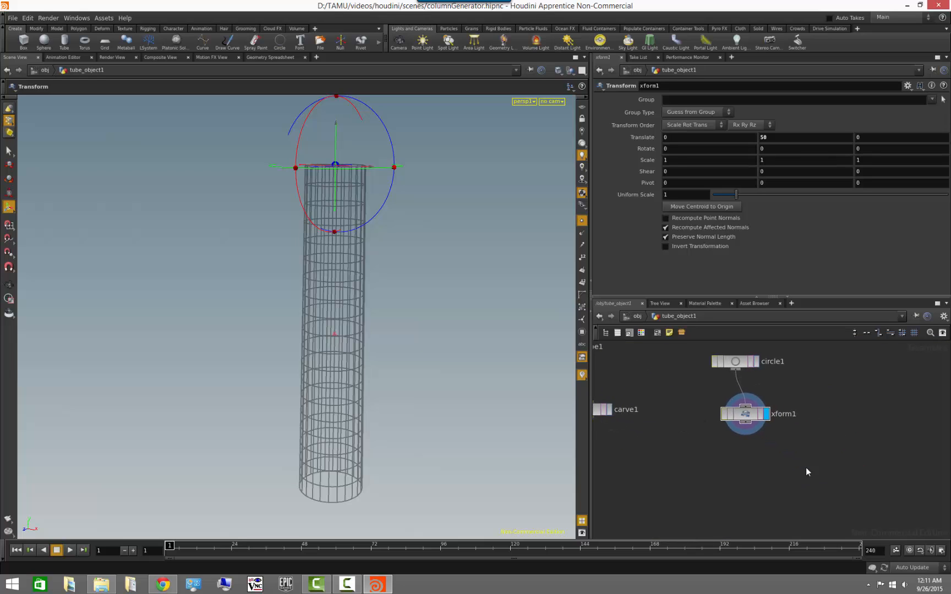
middle_drag(834, 426, 797, 408)
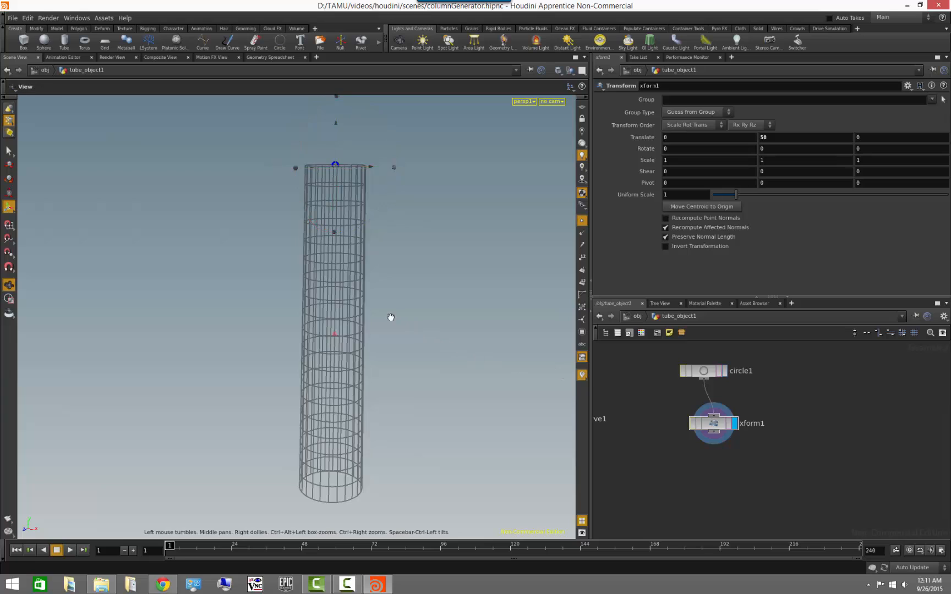
alt+drag(391, 318, 358, 230)
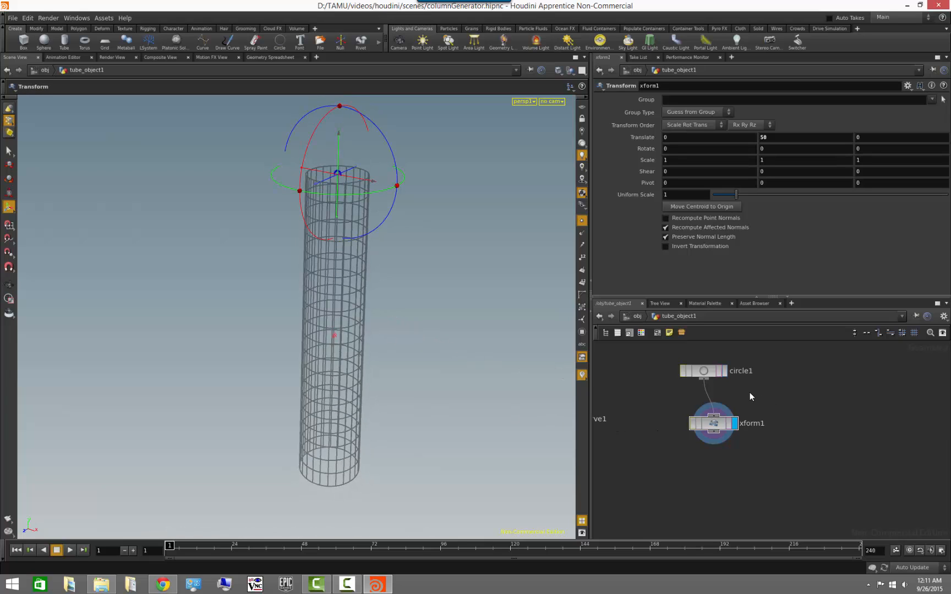
Set the end arc angle of circle1 to 90 to get a quarter circle
scroll(750, 393, up, 3)
click(702, 402)
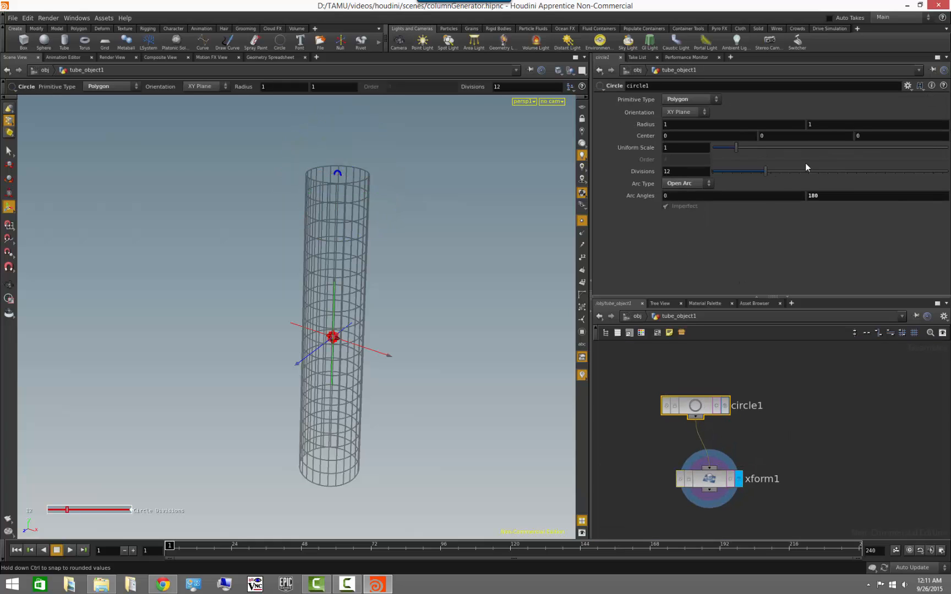
click(812, 195)
text(90)
key(Return)
Switch to the browser, examine the fluting in the Greek column reference image down to the bases, and return to Houdini
click(162, 585)
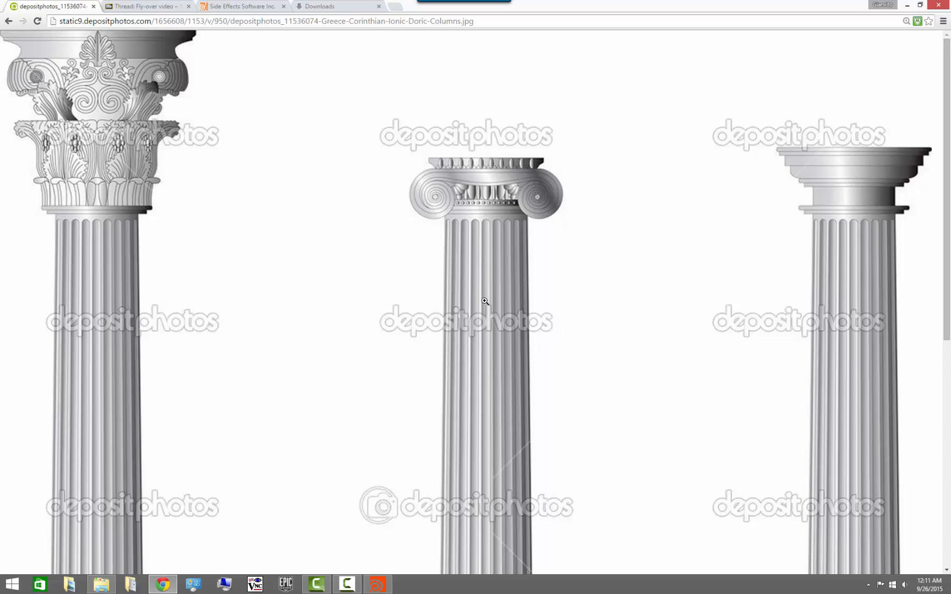
scroll(505, 427, down, 8)
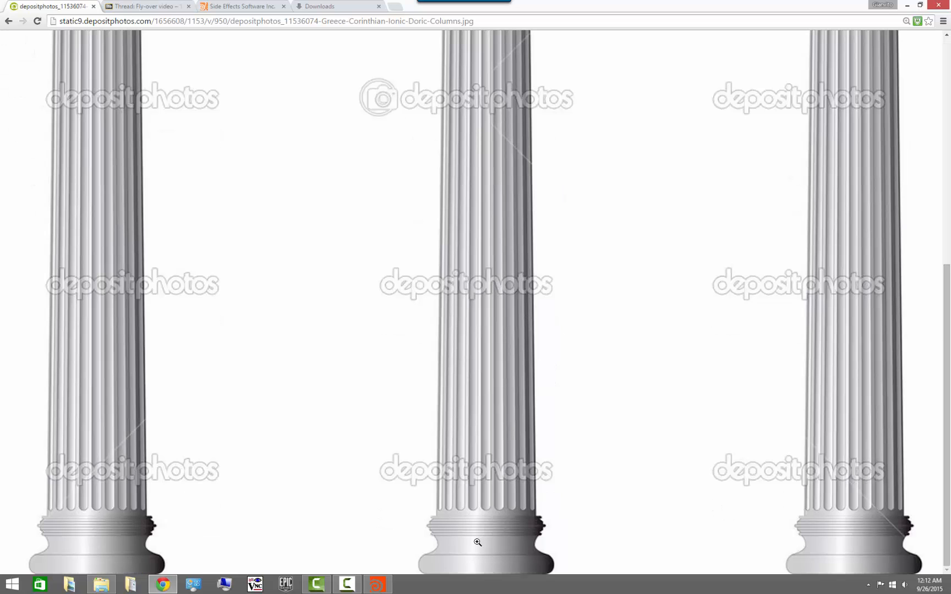
click(907, 5)
Add a Line node to the network beside circle1 and xform1
alt+drag(350, 261, 364, 259)
click(811, 429)
scroll(768, 447, down, 5)
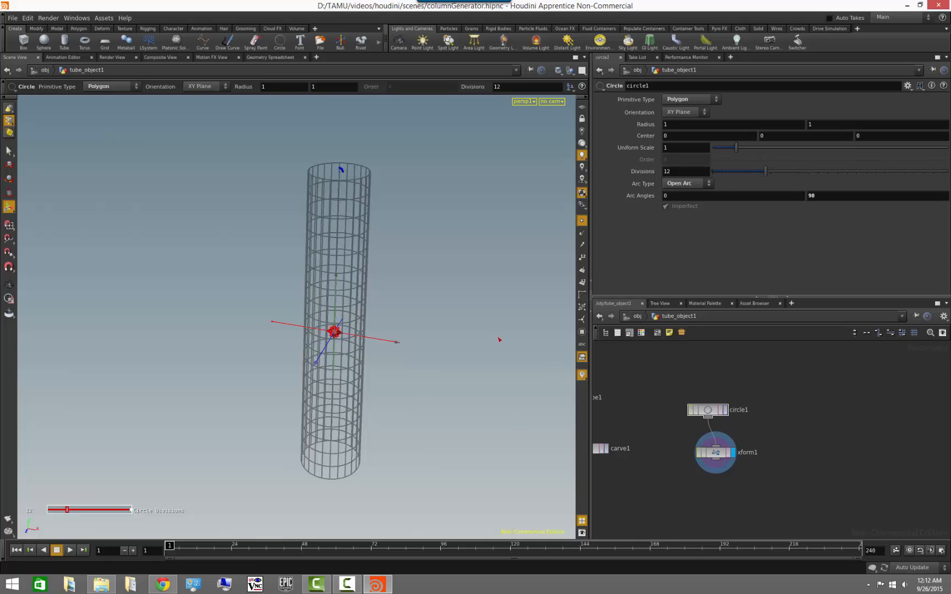
key(Tab)
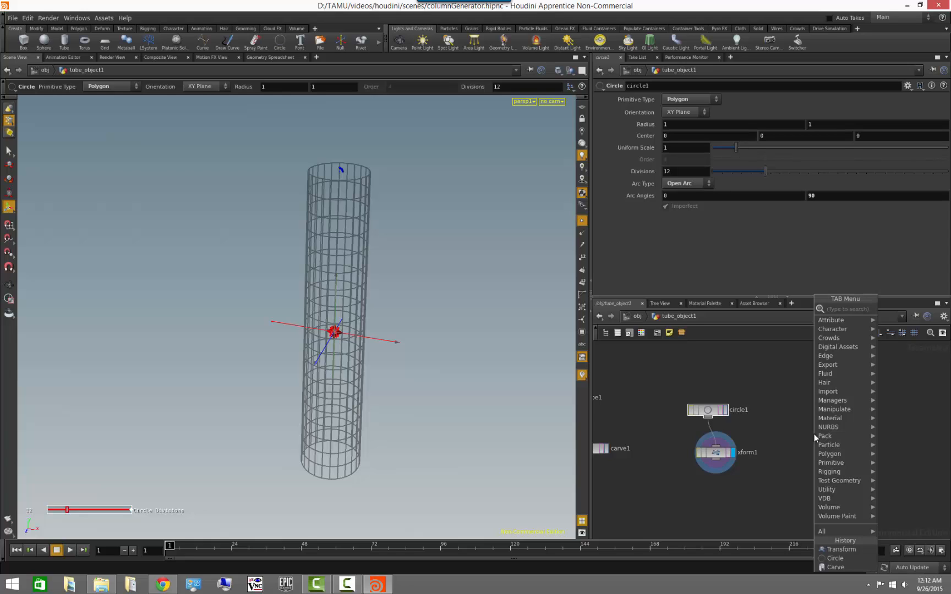
text(line)
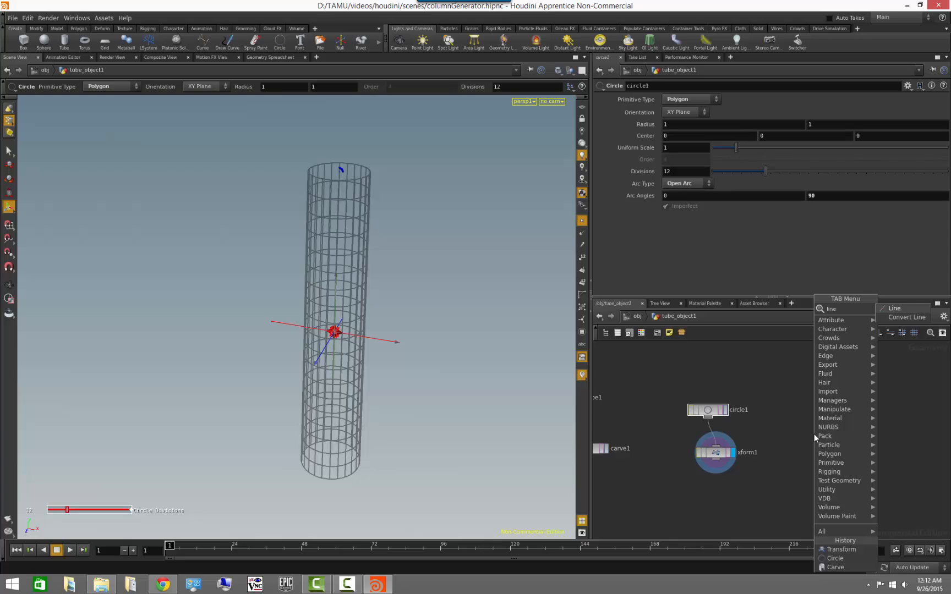
key(Return)
click(783, 435)
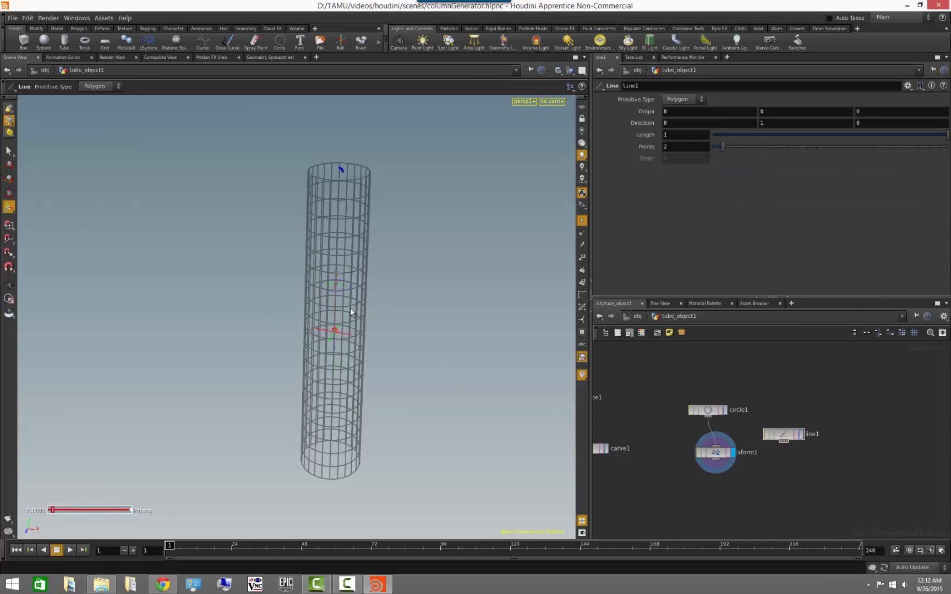
Turn off the template display of tube1 and frame the raised arc together with the new line
alt+right_drag(364, 313, 533, 333)
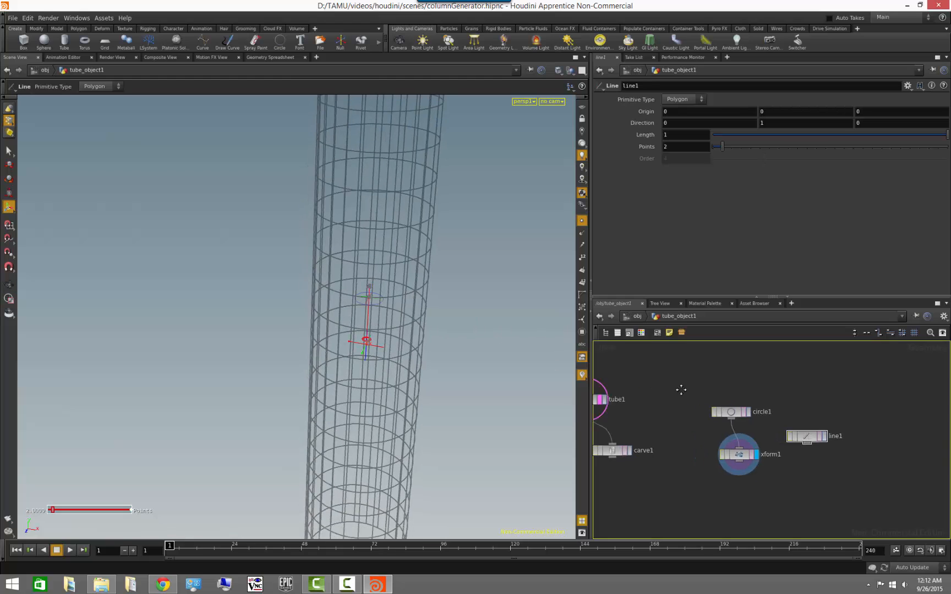
middle_drag(679, 389, 747, 420)
click(718, 417)
key(Escape)
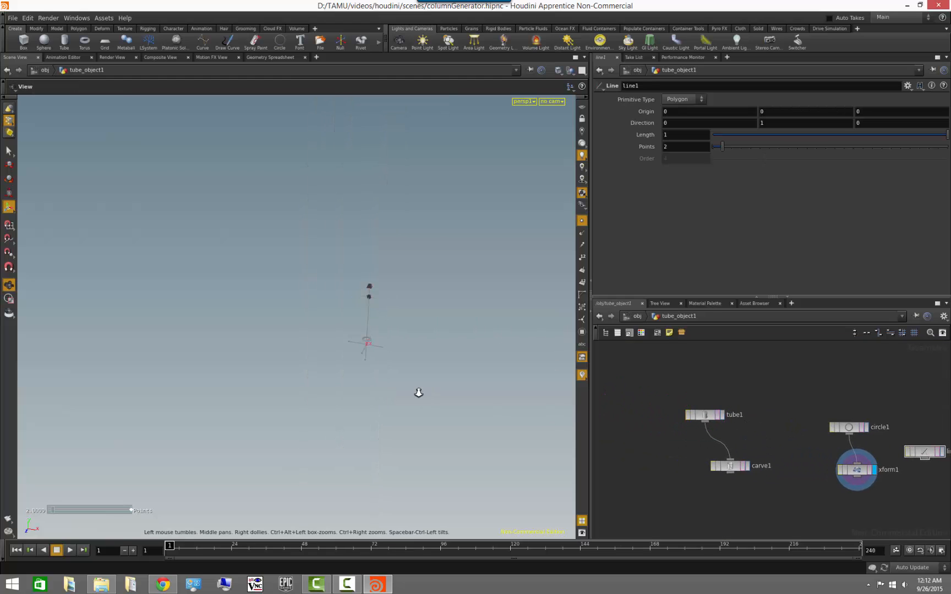
drag(418, 391, 647, 450)
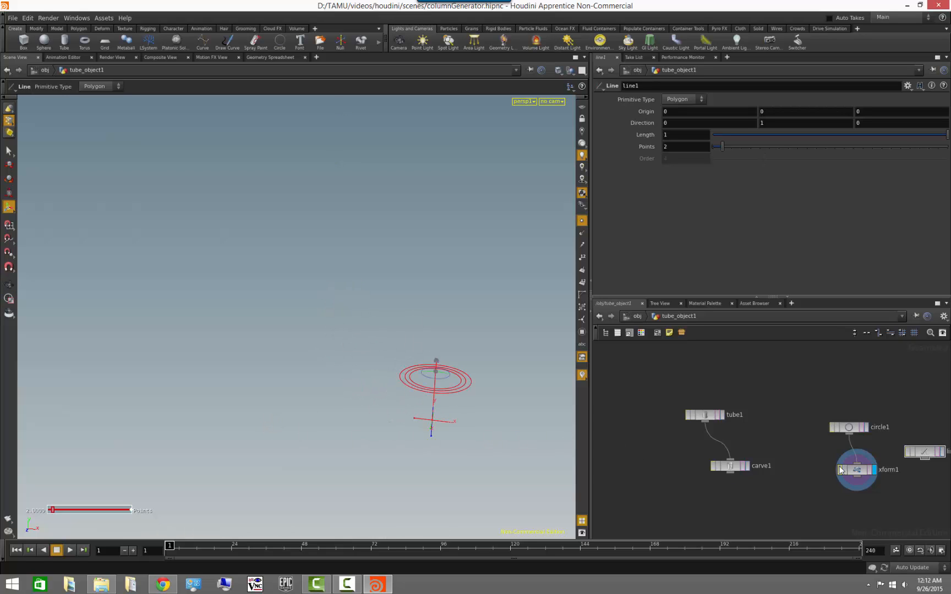
key(Escape)
drag(411, 406, 296, 382)
middle_drag(387, 364, 384, 442)
right_drag(384, 442, 350, 427)
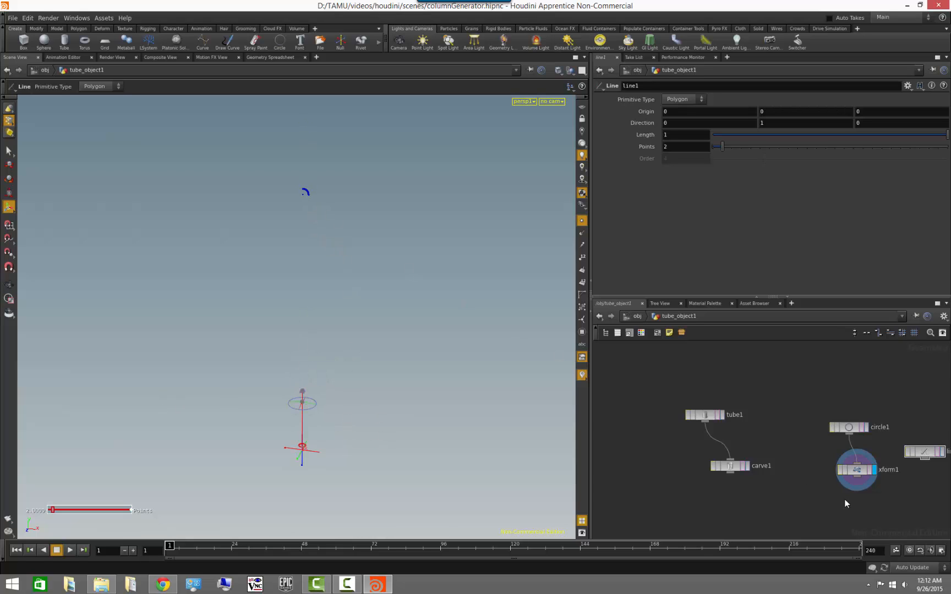
middle_drag(828, 492, 760, 473)
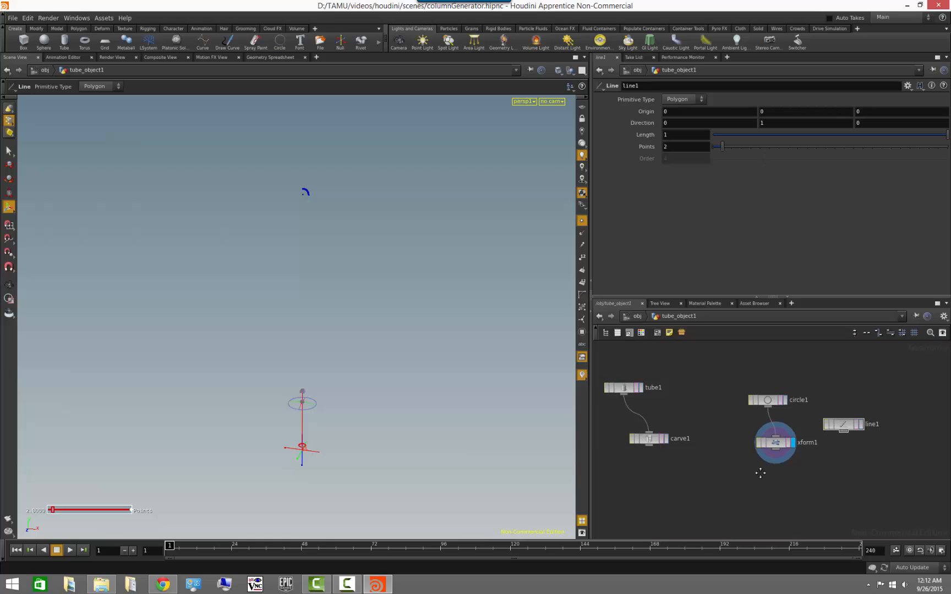
Show circle1 as a template and display line1 to compare the line with the quarter arc, without transform handles
click(786, 402)
middle_drag(348, 479, 344, 289)
right_drag(241, 364, 682, 386)
middle_drag(395, 404, 321, 401)
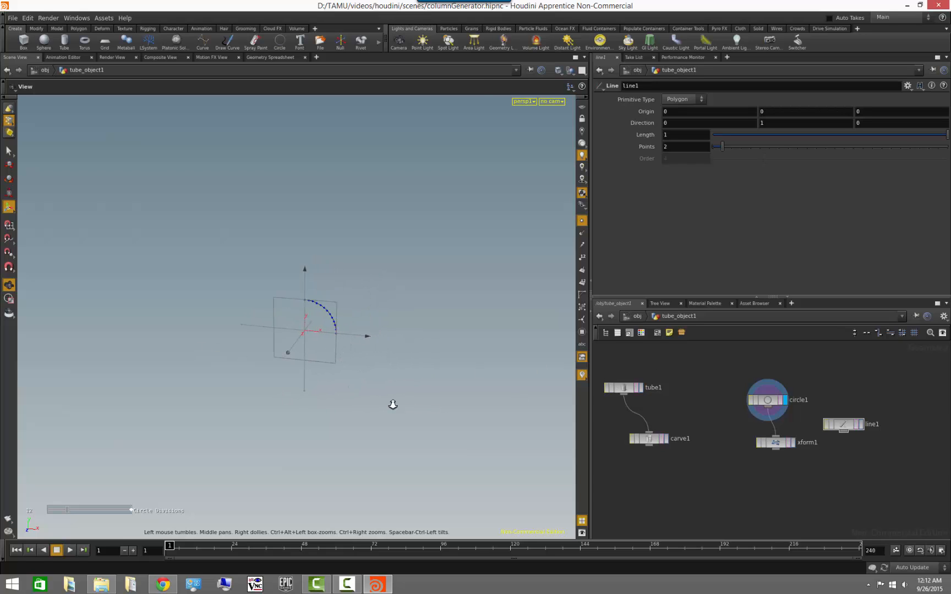
right_drag(392, 404, 473, 406)
click(780, 401)
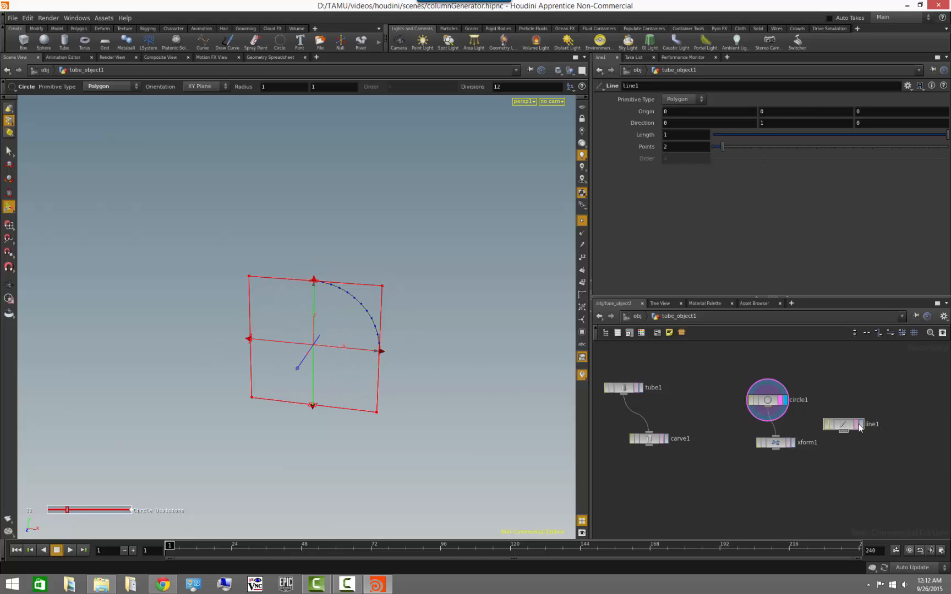
click(859, 424)
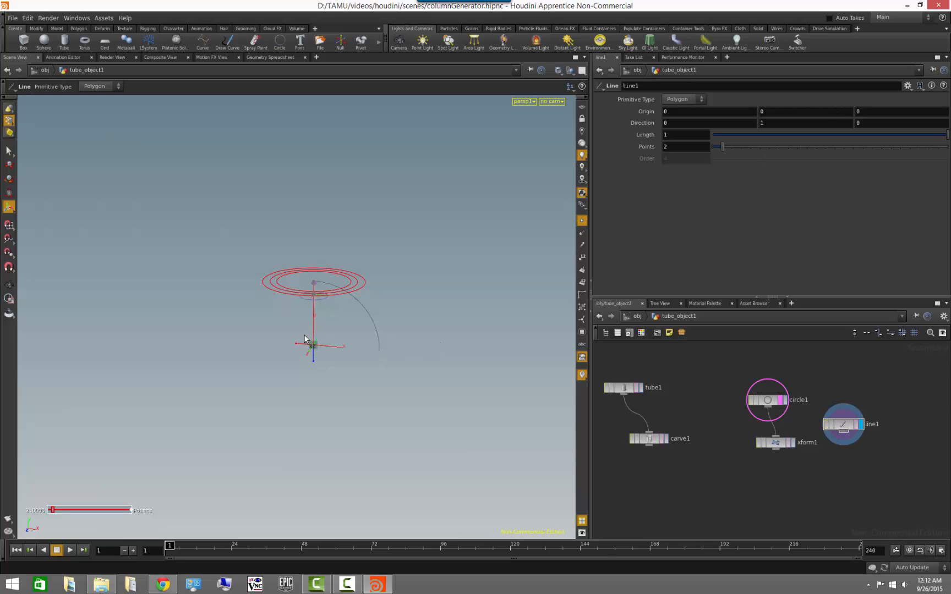
click(9, 285)
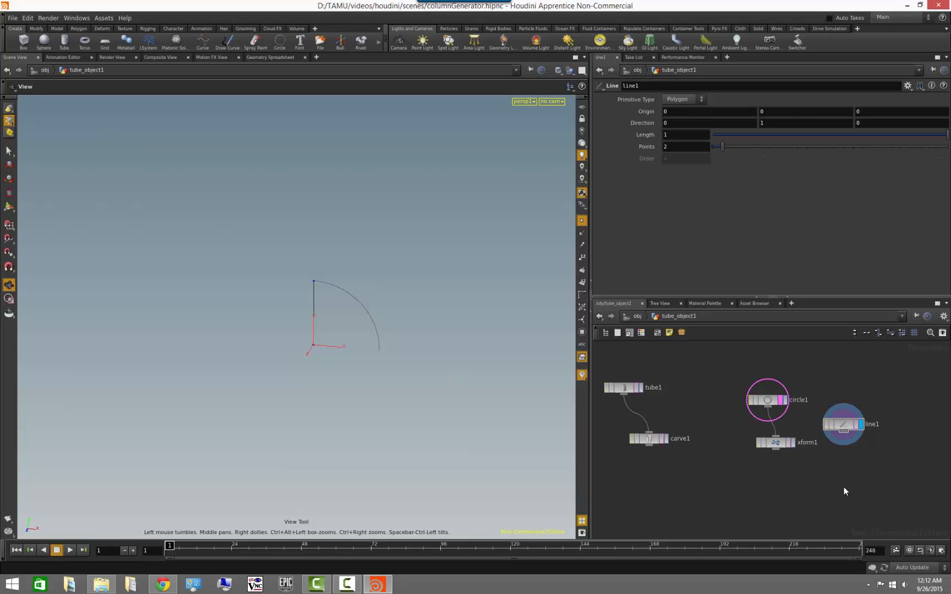
Set the X origin of line1 to 1, turn off circle1's template, and display xform1 again
click(767, 401)
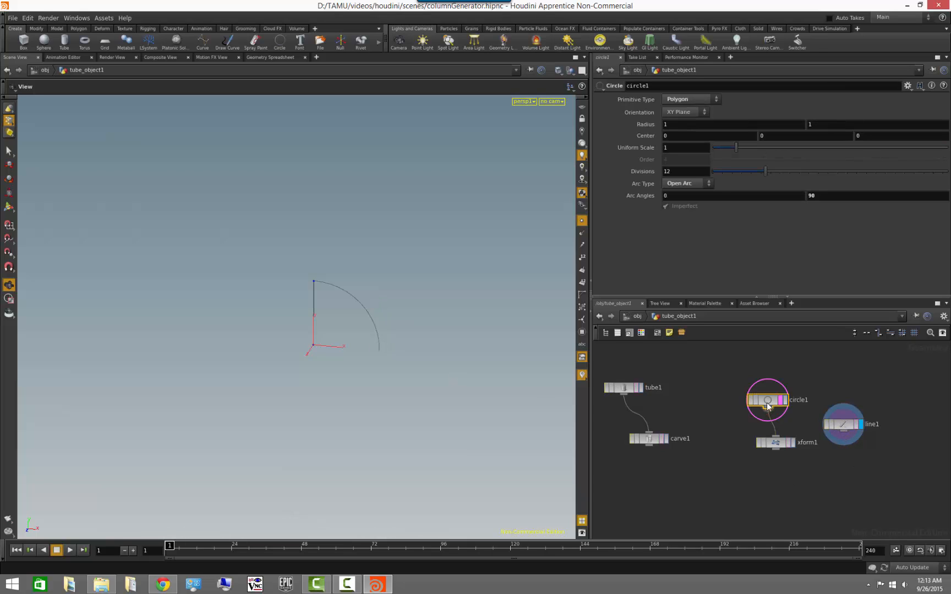
click(845, 423)
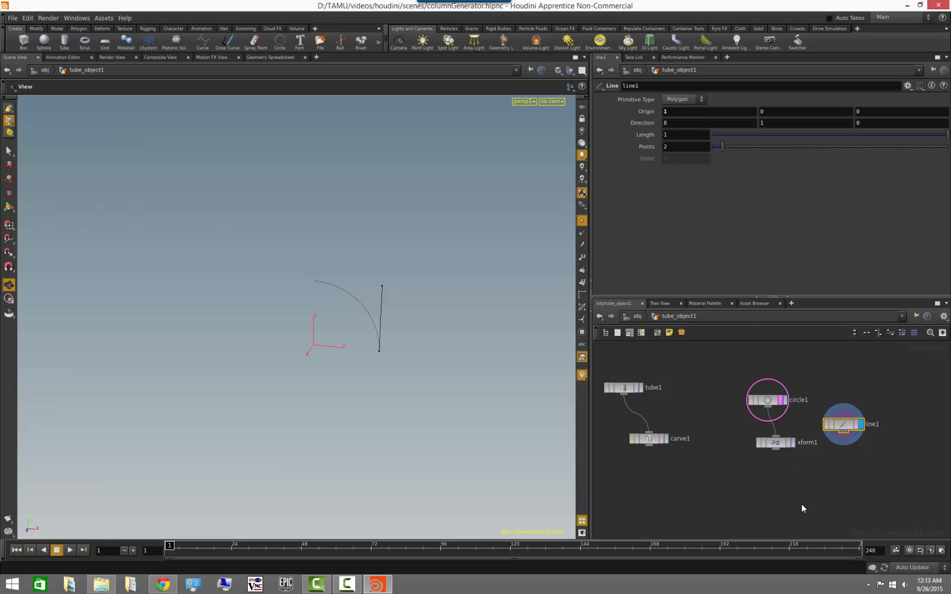
click(780, 403)
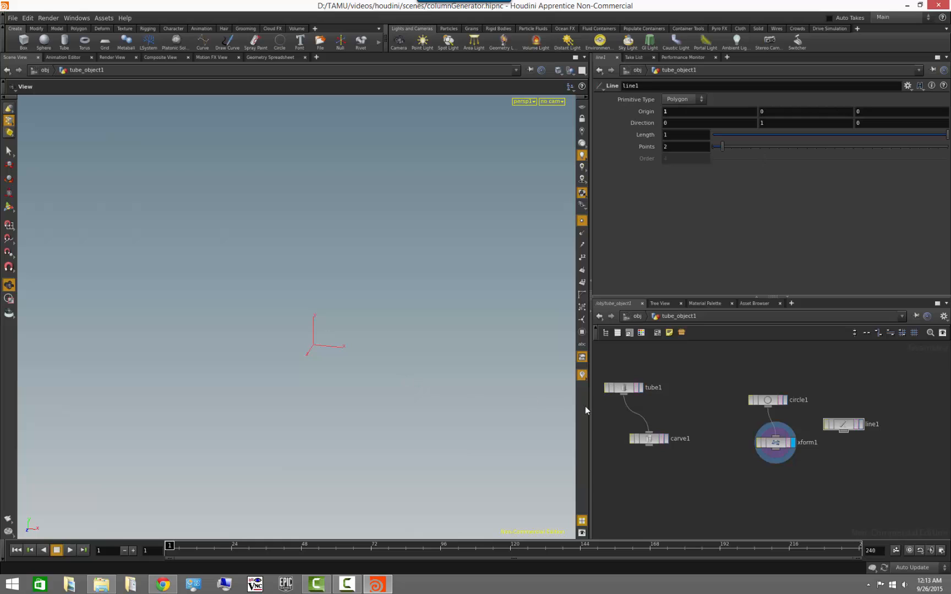
Add a Merge node that combines xform1 and line1, and display its result
middle_drag(825, 472, 798, 434)
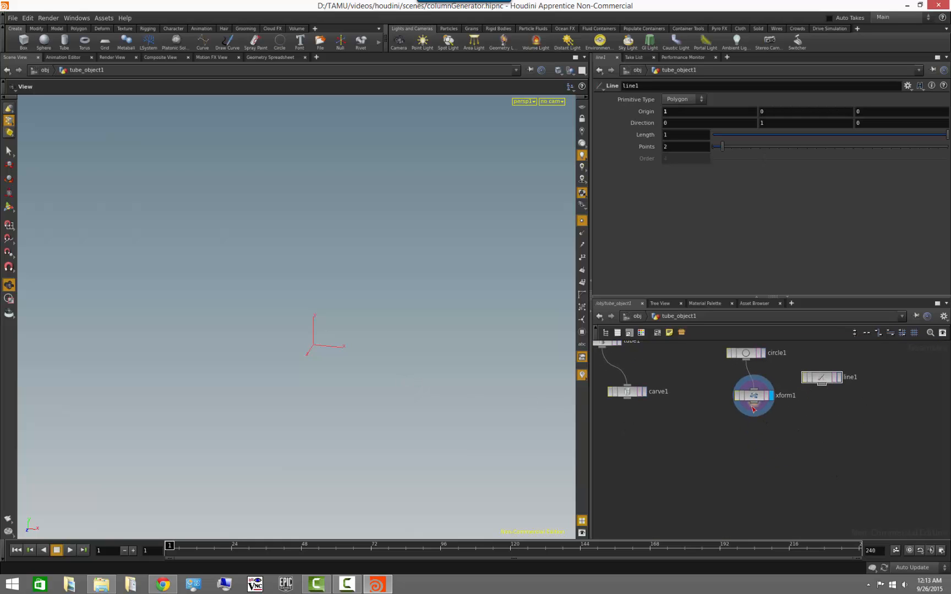
key(Tab)
text(merg)
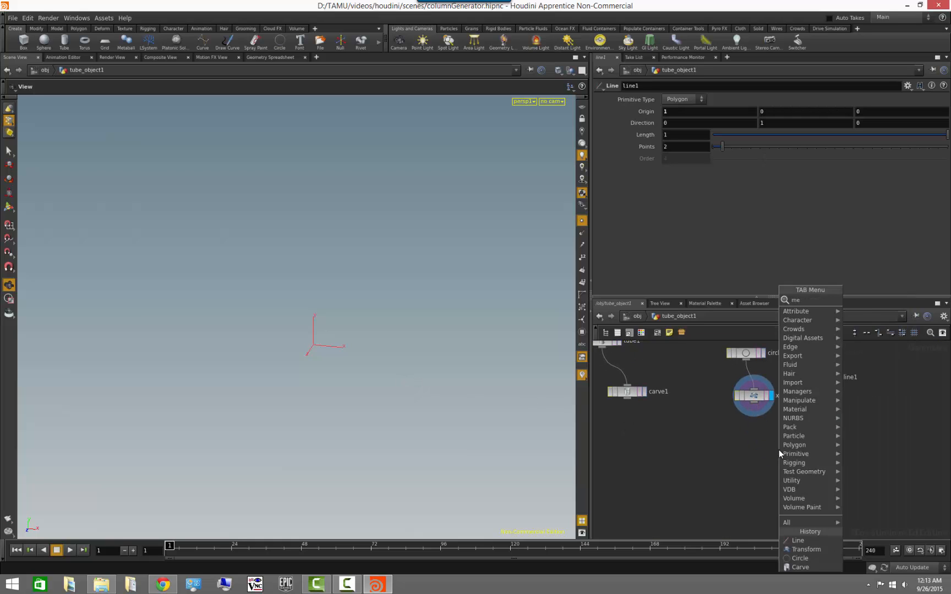
key(Return)
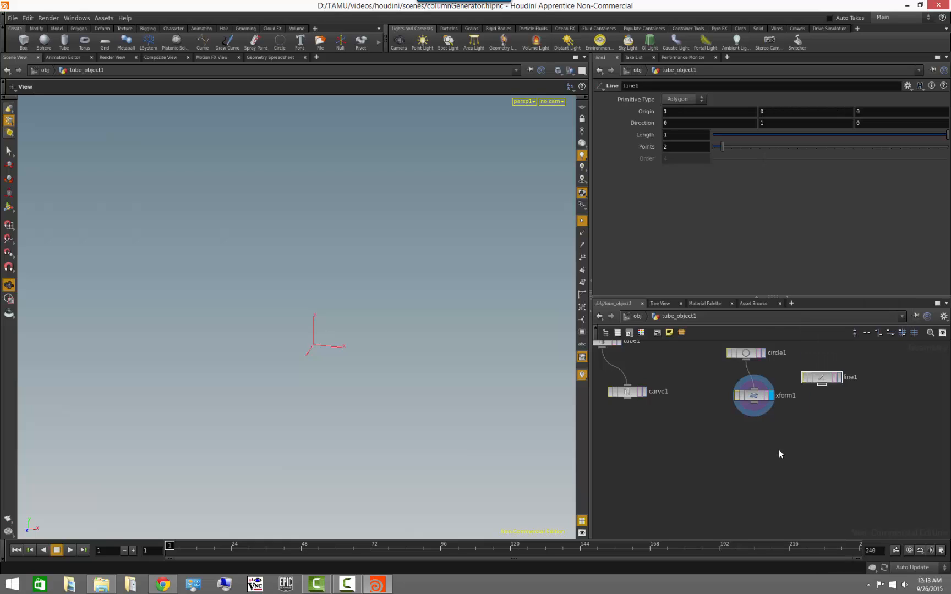
click(779, 449)
drag(822, 385, 792, 449)
click(797, 449)
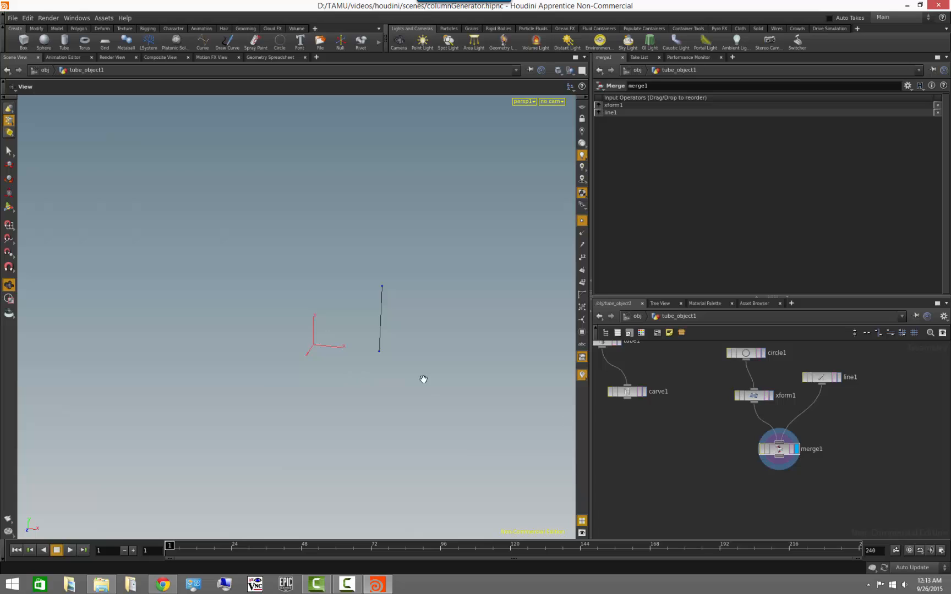
Append a Join node to merge1 to connect the raised arc with the line, and display it
scroll(357, 367, down, 3)
right_drag(356, 367, 69, 366)
middle_drag(166, 341, 168, 379)
right_drag(168, 380, 347, 382)
middle_drag(723, 501, 692, 468)
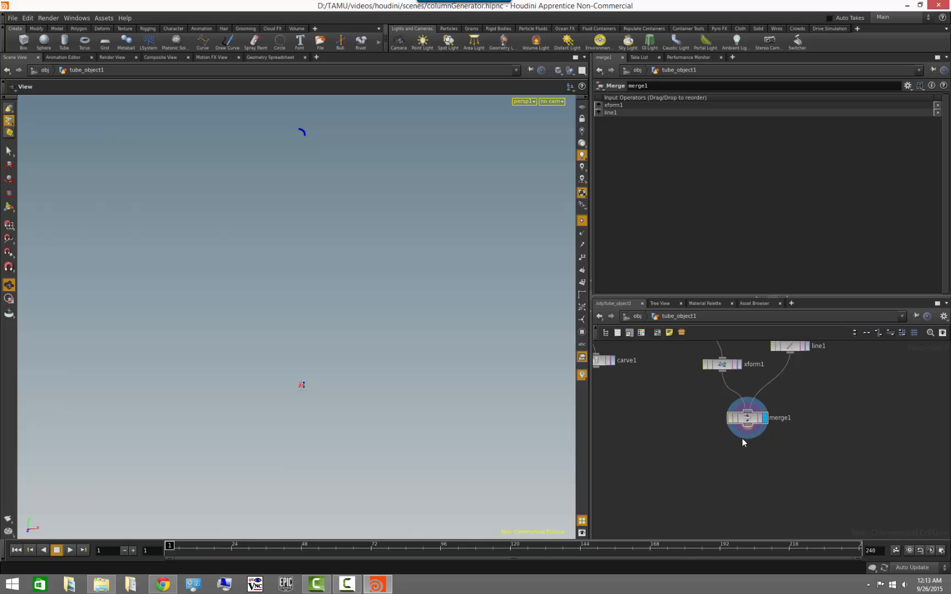
click(710, 467)
text(joi)
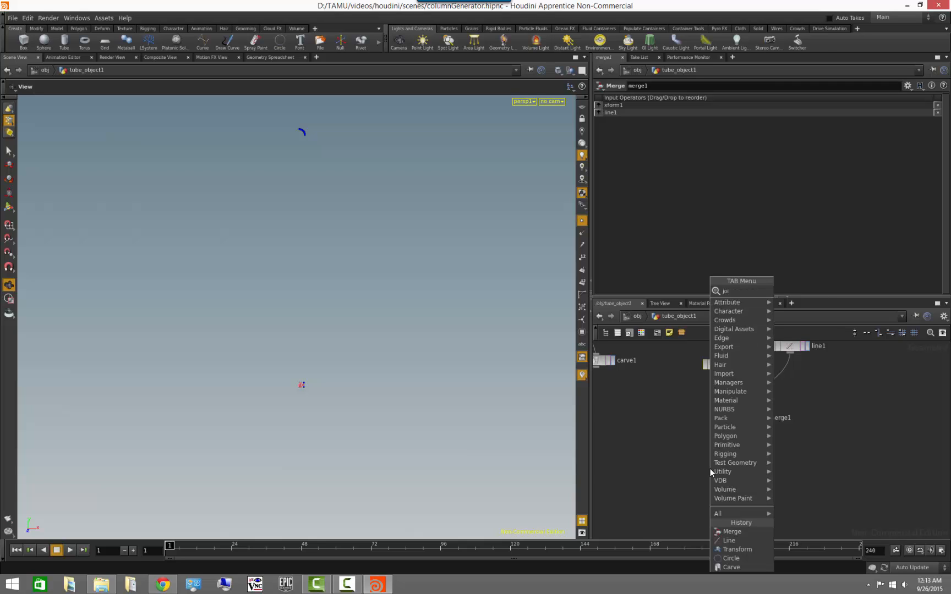
text(n)
key(Return)
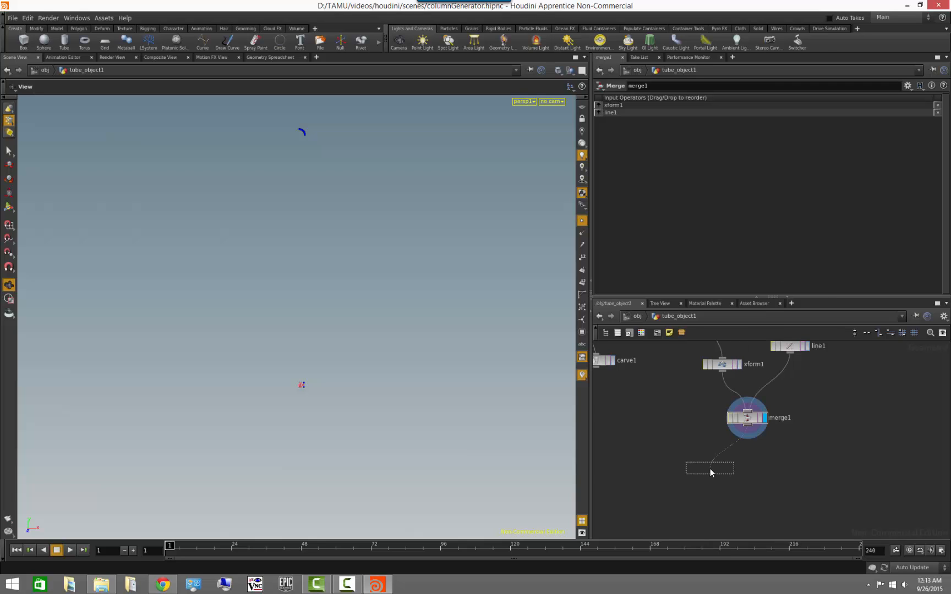
click(711, 468)
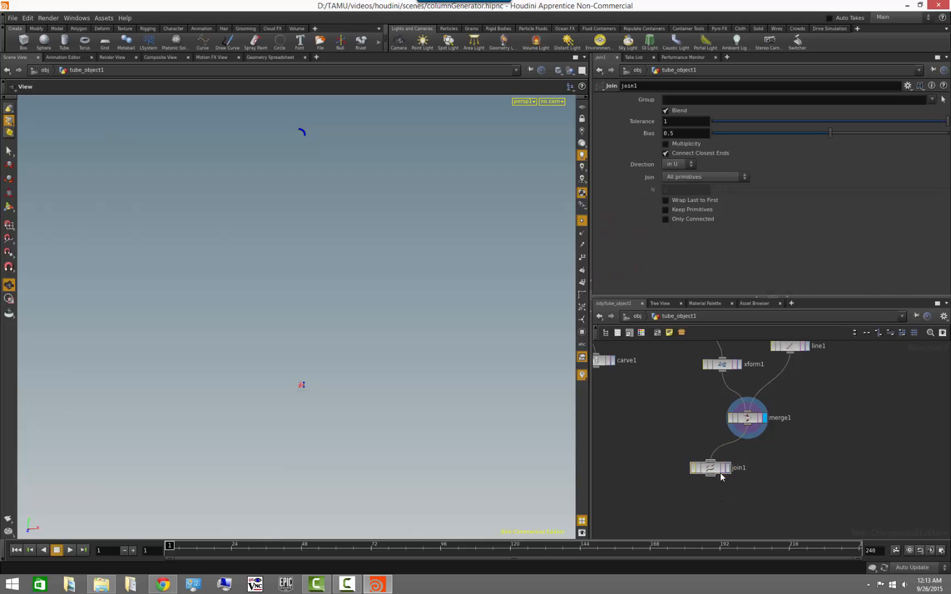
click(728, 468)
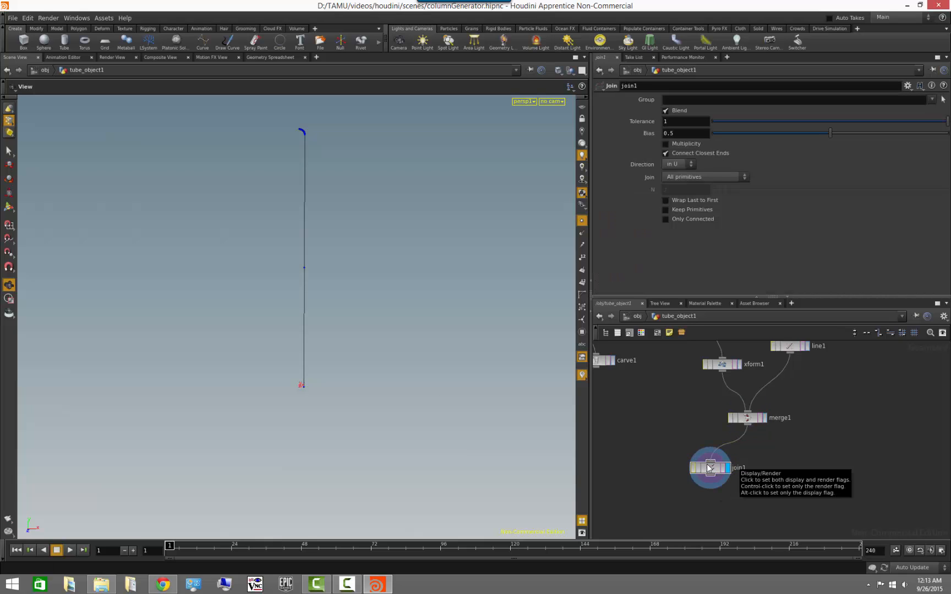
Examine the joined arc and line along its full height in the viewport
right_drag(280, 318, 331, 352)
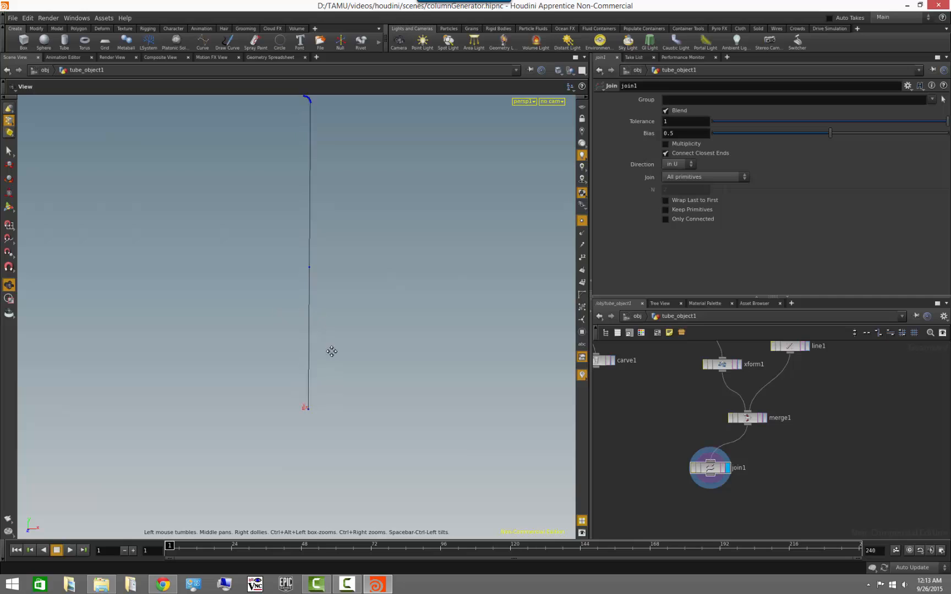
middle_drag(331, 353, 347, 384)
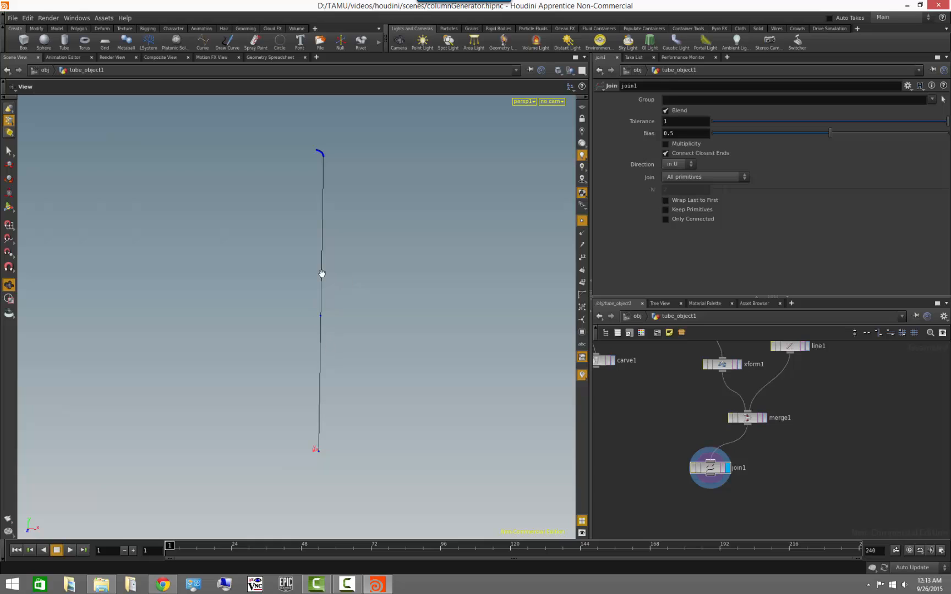
middle_drag(314, 184, 318, 300)
middle_drag(259, 309, 433, 348)
right_drag(433, 348, 394, 336)
middle_drag(464, 199, 473, 238)
right_drag(473, 237, 412, 233)
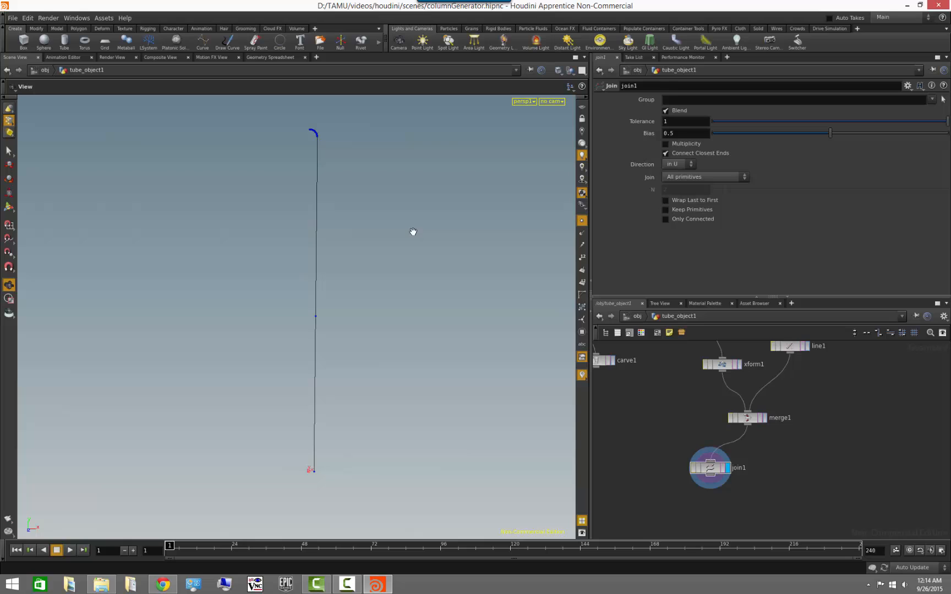
scroll(760, 466, down, 1)
Append a Mirror node to join1 with its default X direction and display the mirrored profile
middle_drag(754, 519, 756, 436)
scroll(760, 466, down, 1)
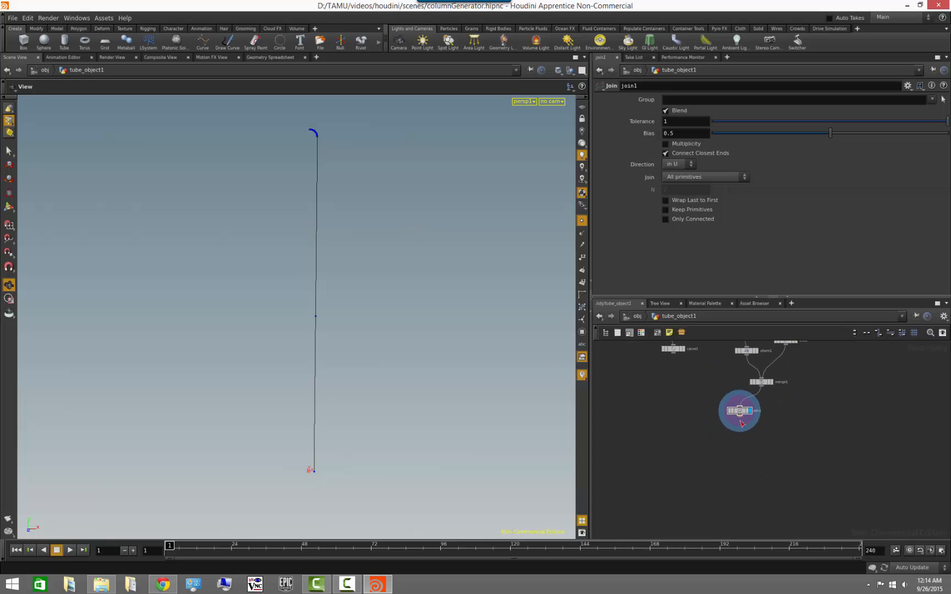
key(Tab)
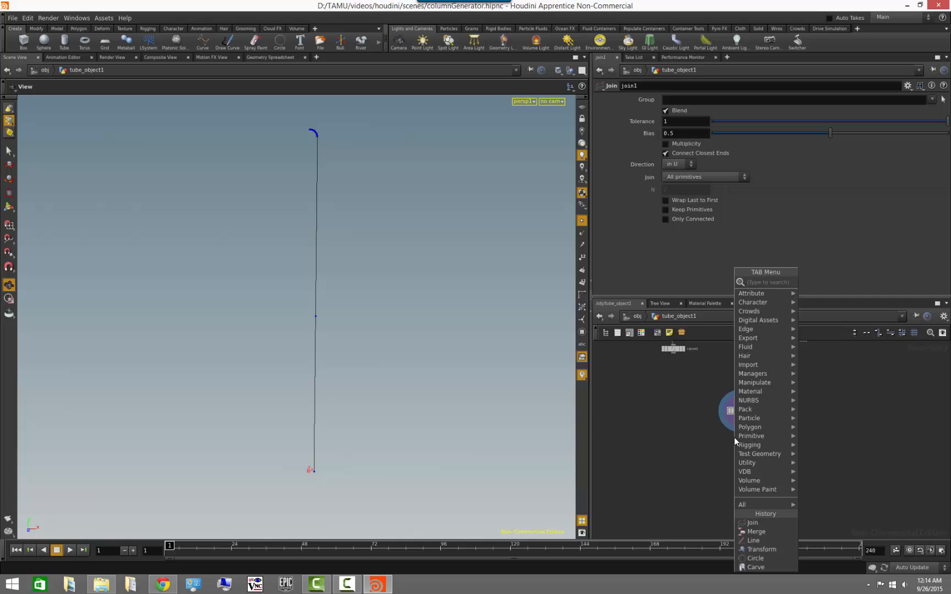
text(mirro)
key(Return)
click(734, 438)
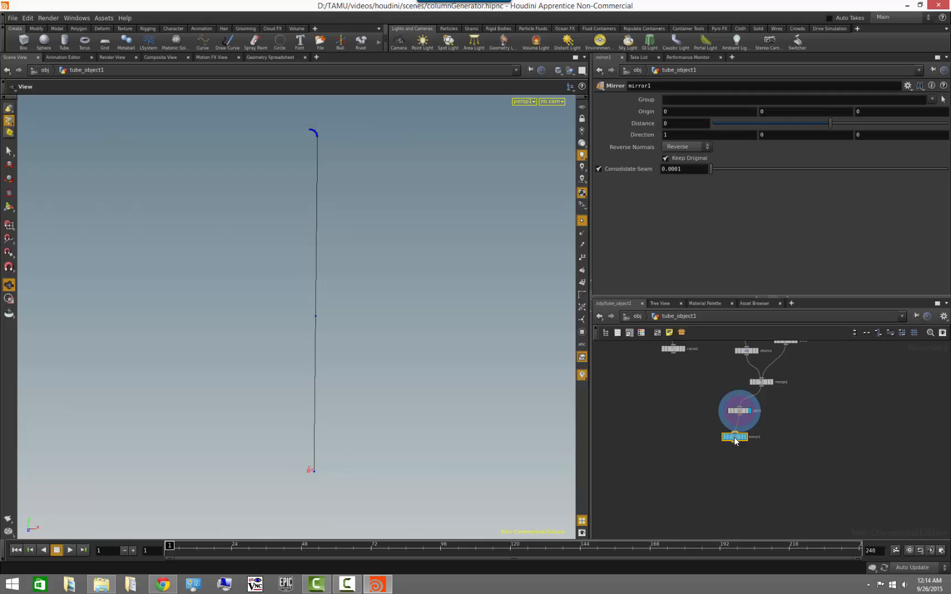
click(746, 437)
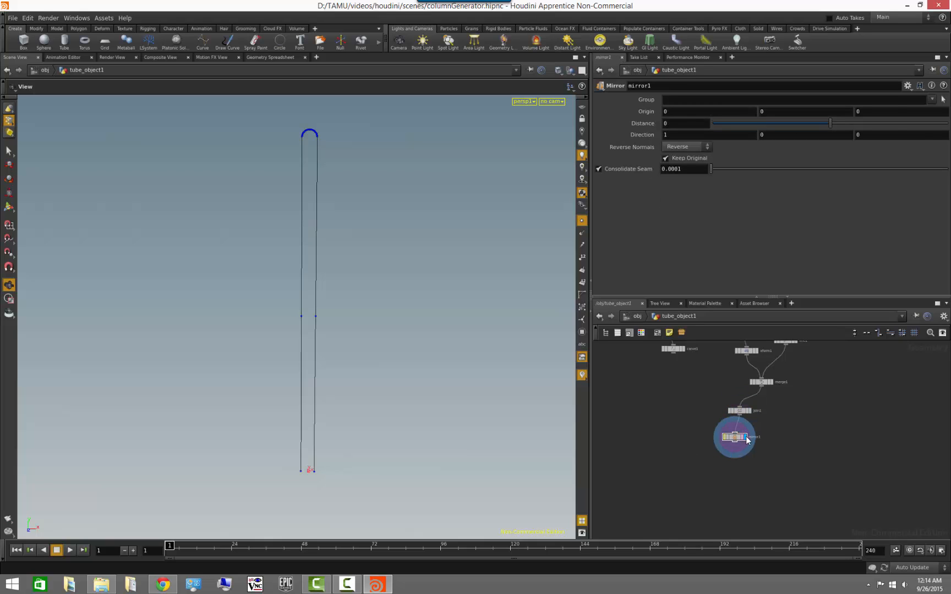
Examine the mirrored profile and compare it with the flutes in the browser's Greek column reference image
drag(429, 407, 399, 372)
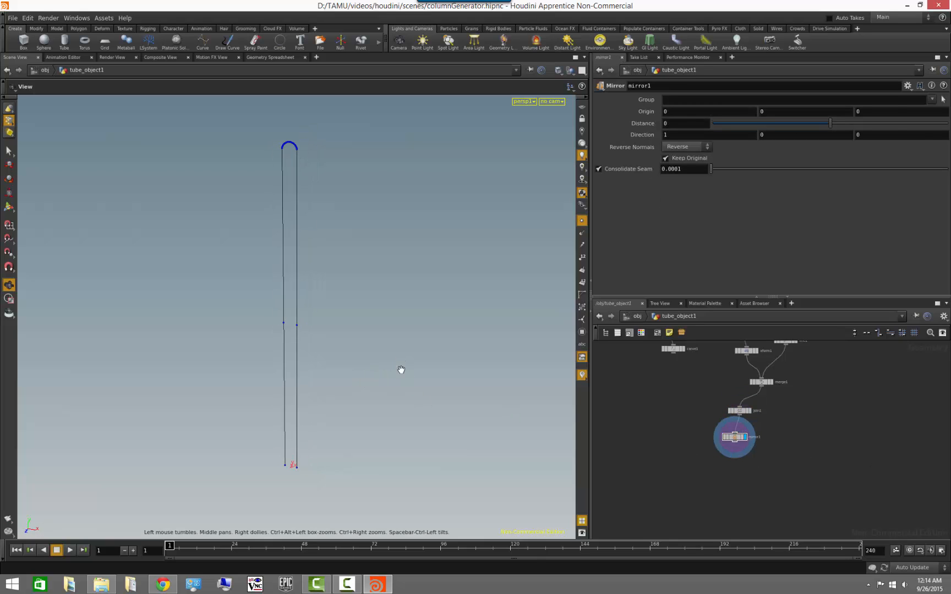
right_click(323, 357)
click(398, 309)
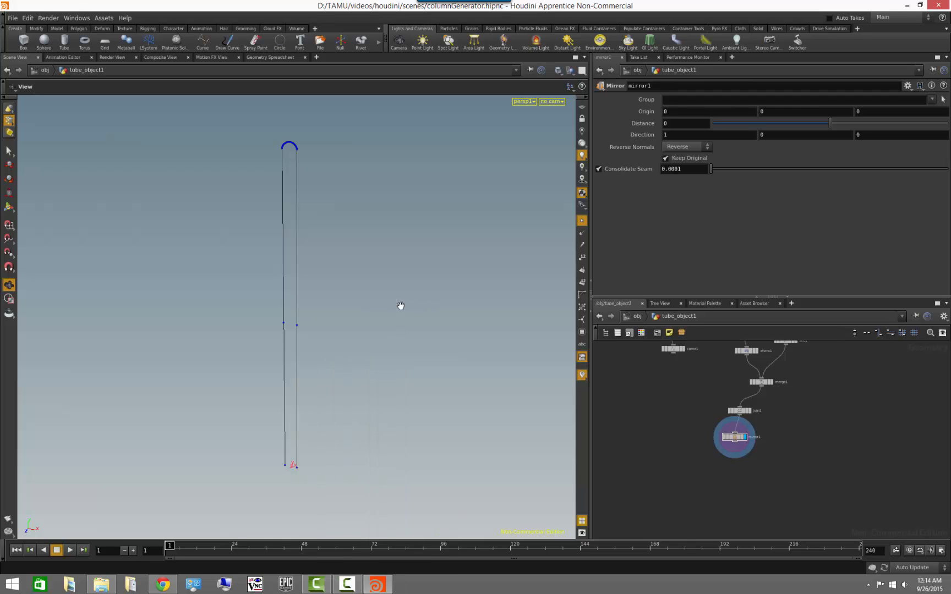
drag(355, 309, 387, 309)
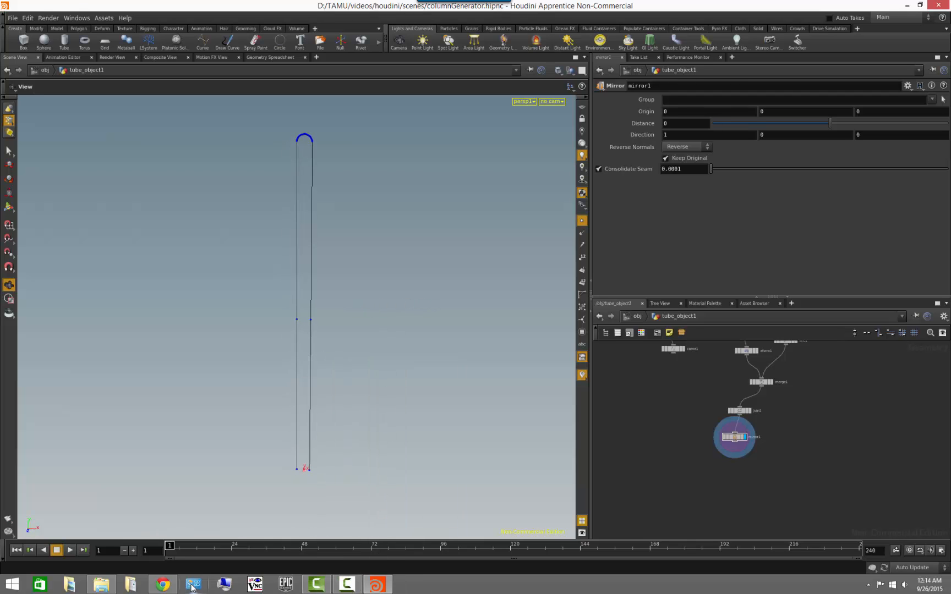
click(163, 584)
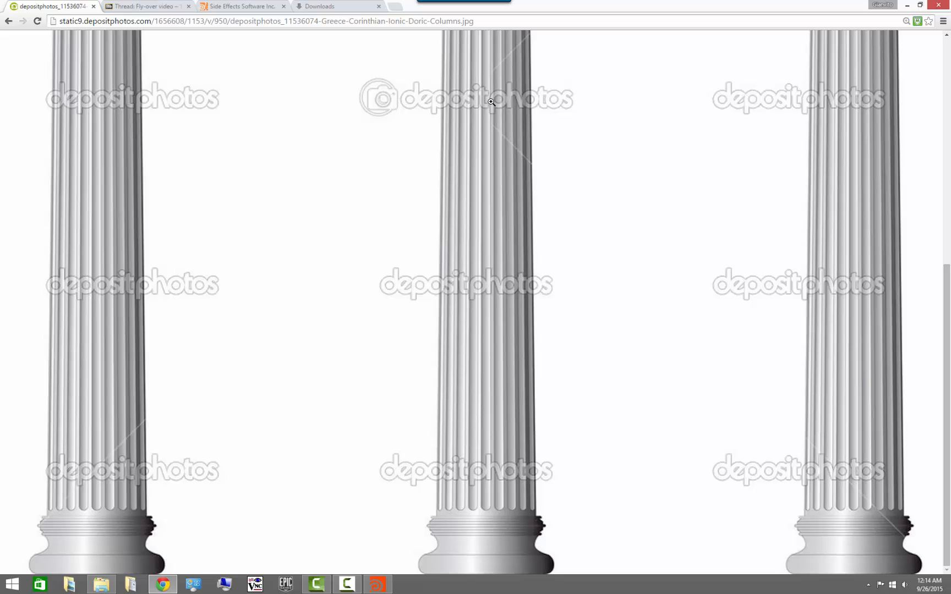
mouse_move(492, 102)
mouse_down()
mouse_move(486, 155)
mouse_move(480, 134)
mouse_move(495, 123)
mouse_up()
scroll(944, 289, up, 7)
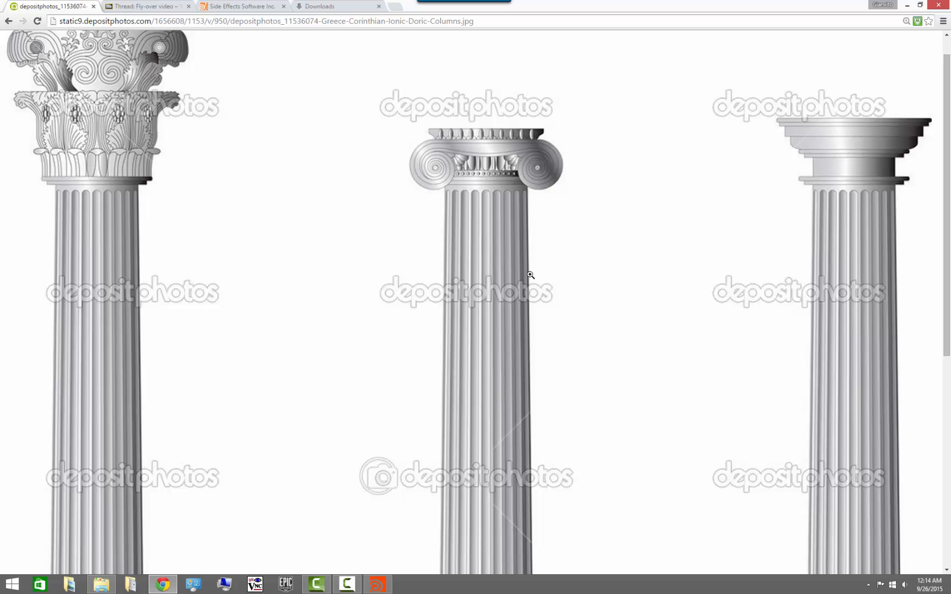
click(907, 5)
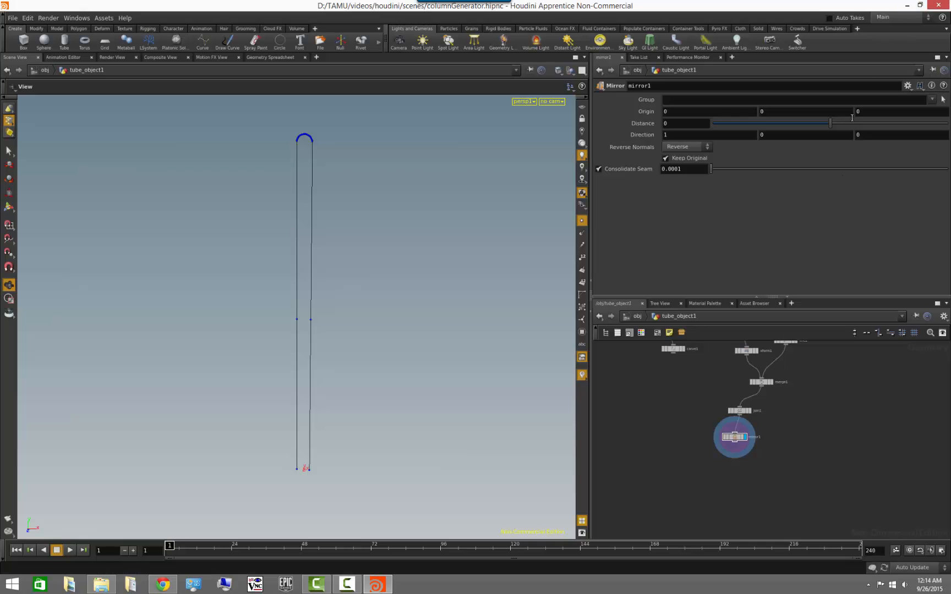
Append a second Join node to mirror1, place it directly beneath, and display its result
right_drag(452, 387, 156, 374)
middle_drag(740, 483, 704, 437)
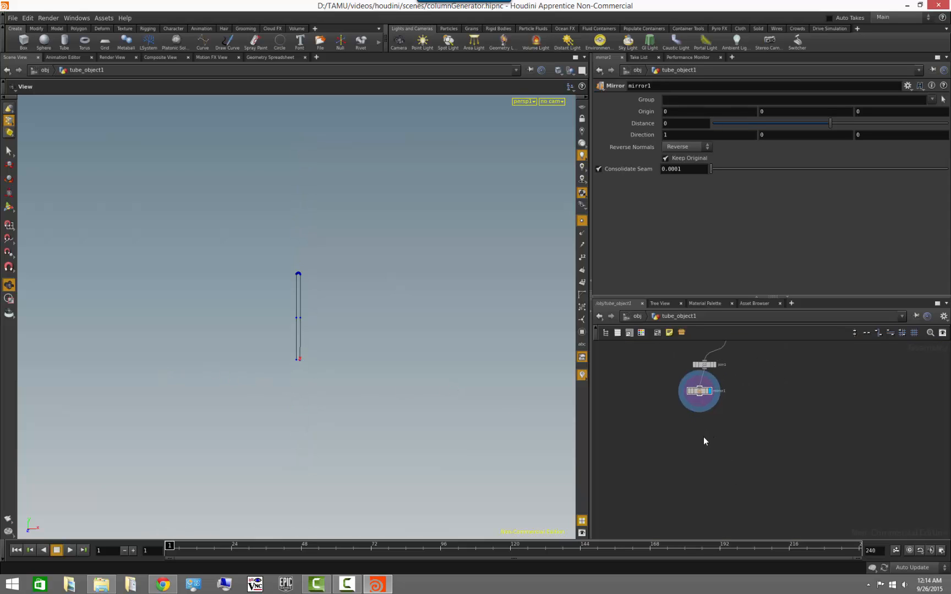
right_drag(699, 432, 739, 441)
middle_drag(718, 426, 724, 482)
right_drag(711, 462, 630, 436)
middle_drag(705, 487, 700, 461)
right_drag(699, 461, 751, 472)
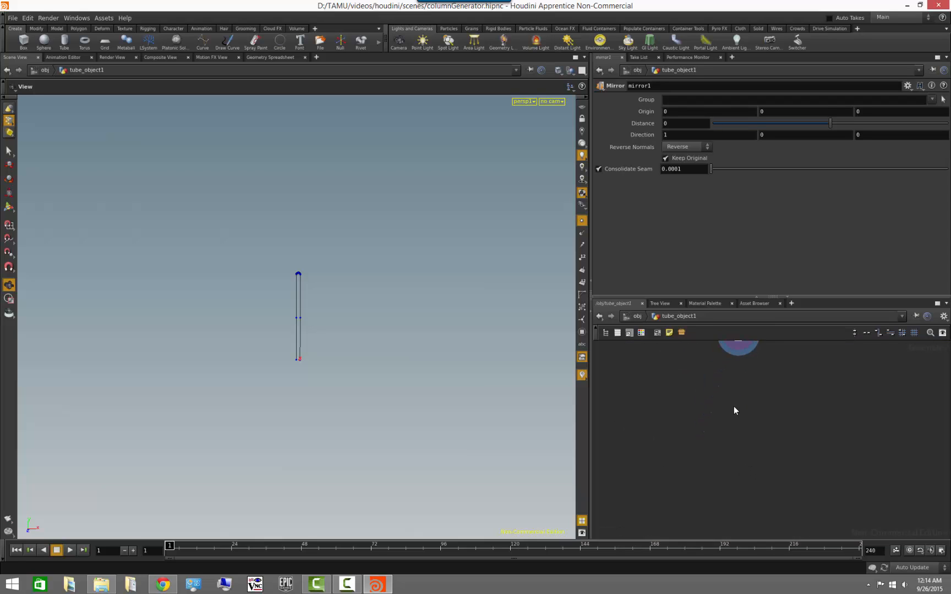
middle_drag(734, 407, 739, 448)
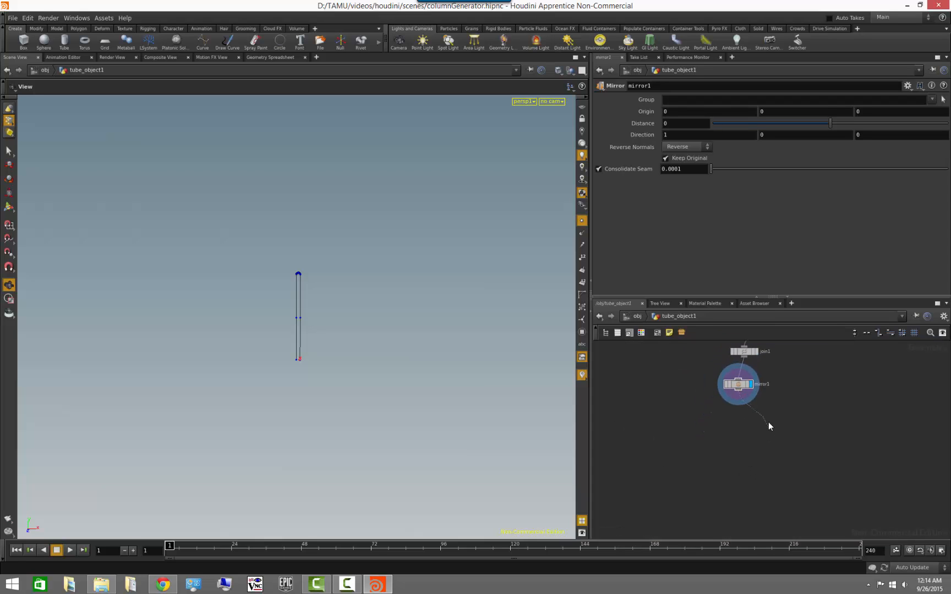
key(Tab)
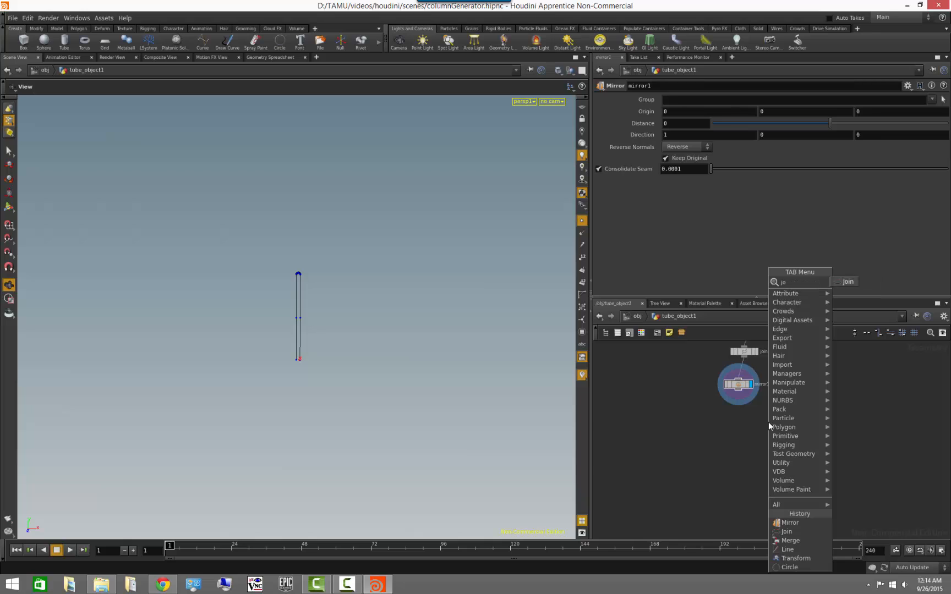
key(Escape)
click(769, 422)
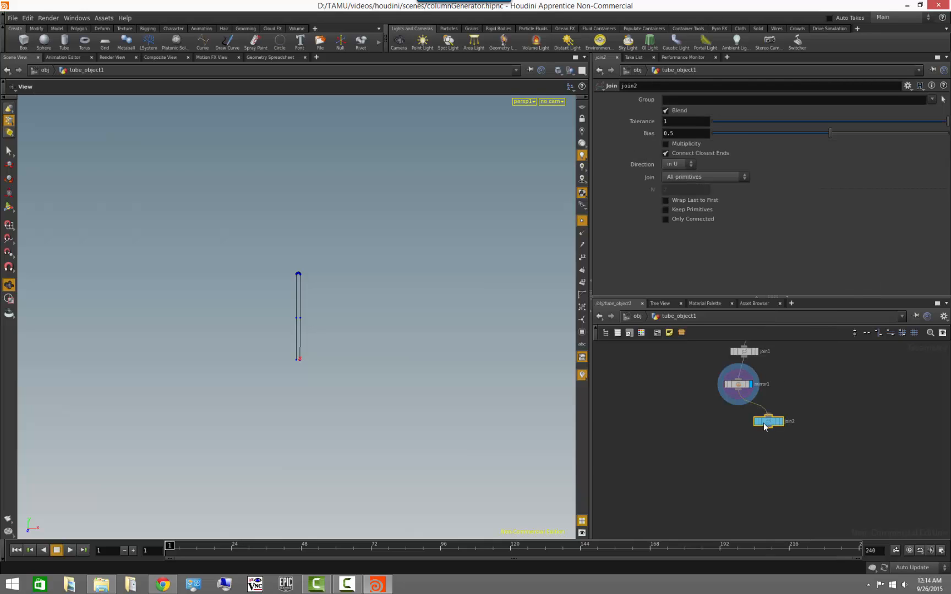
drag(765, 422, 736, 423)
click(743, 422)
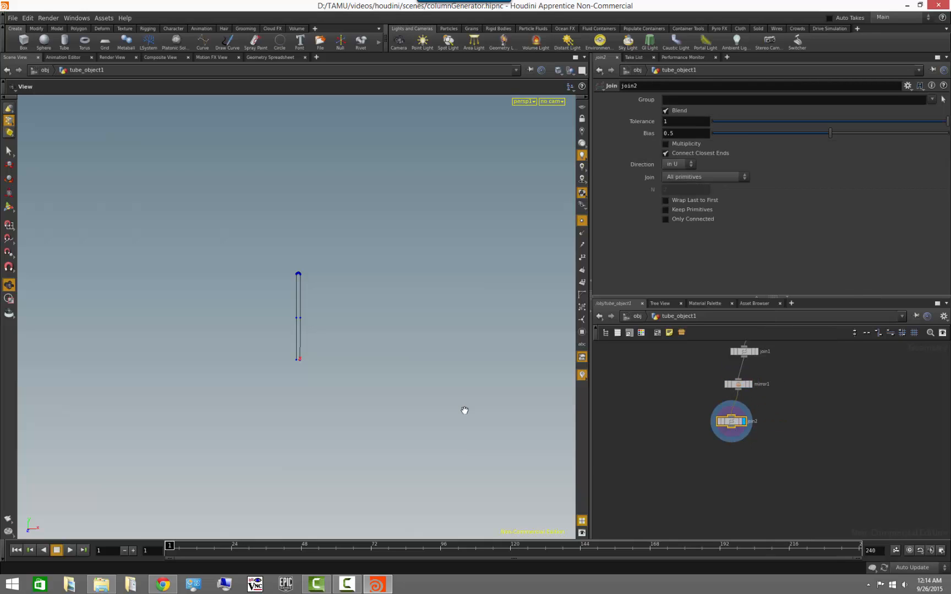
Enable an additional geometry marker in the viewport and compare the rounded top of mirror1 with that of join2
right_drag(272, 348, 540, 365)
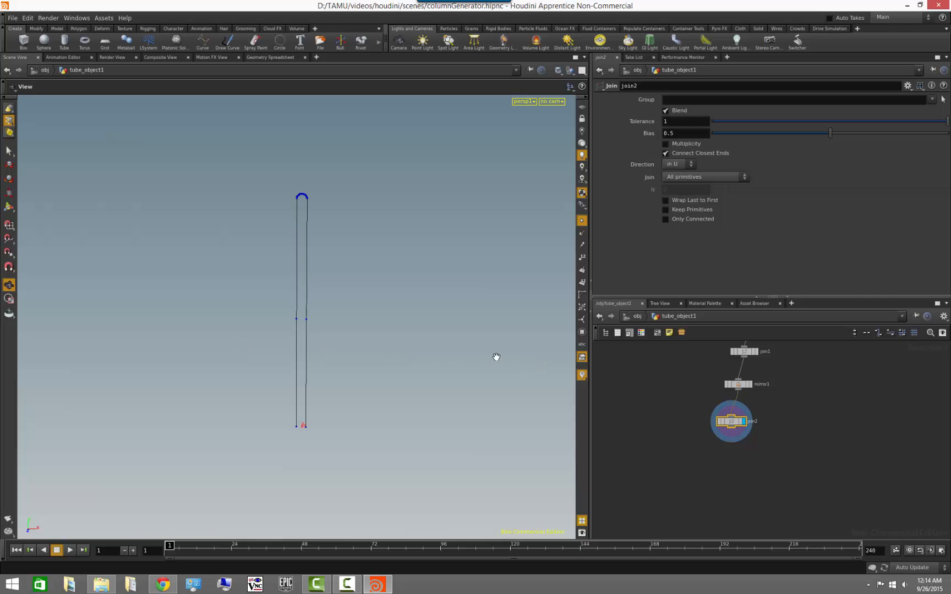
click(587, 285)
scroll(306, 213, up, 1)
click(751, 385)
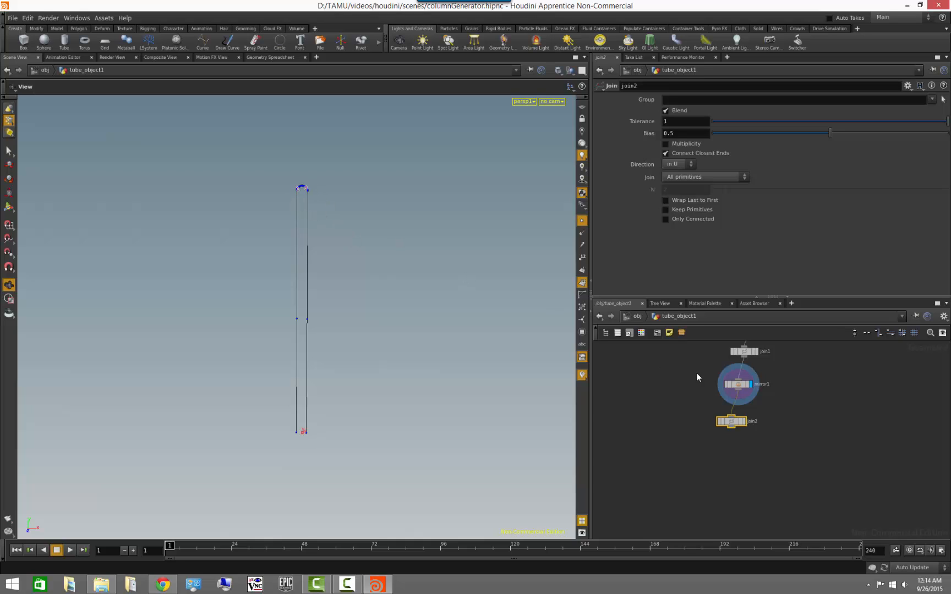
click(744, 421)
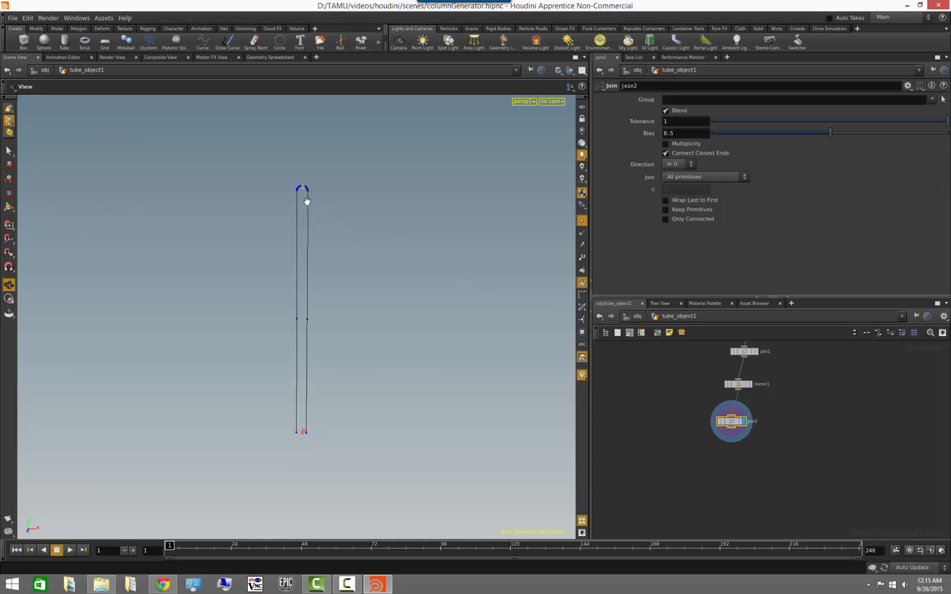
right_drag(309, 204, 352, 380)
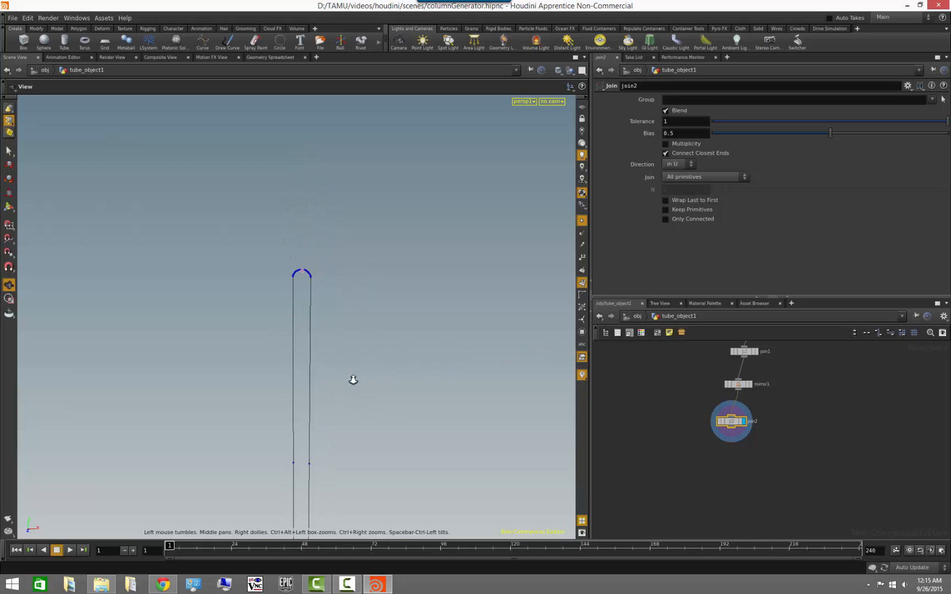
middle_drag(352, 379, 351, 218)
Append a second Mirror node to join2 and display its result
click(731, 478)
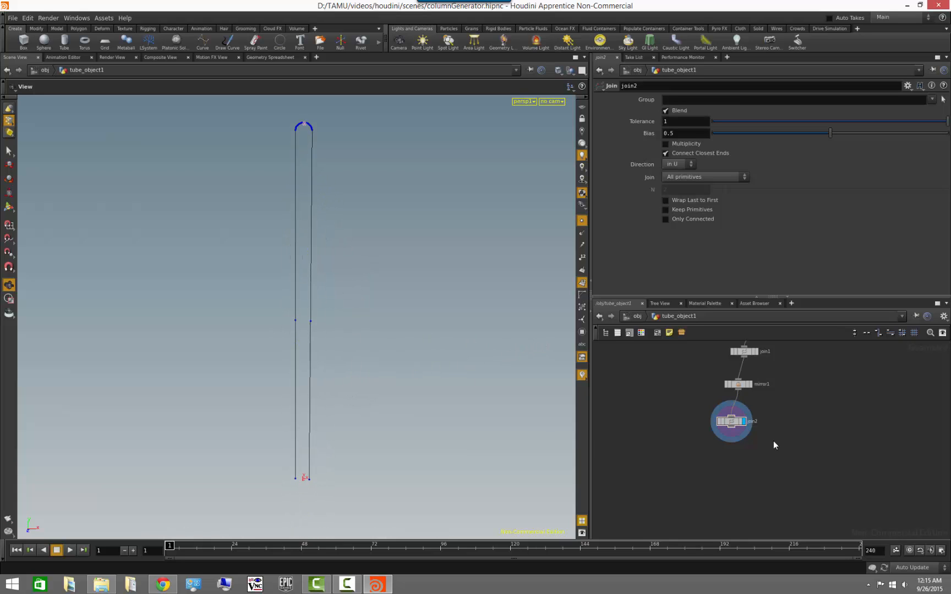
middle_drag(780, 396, 762, 370)
middle_drag(730, 426, 743, 471)
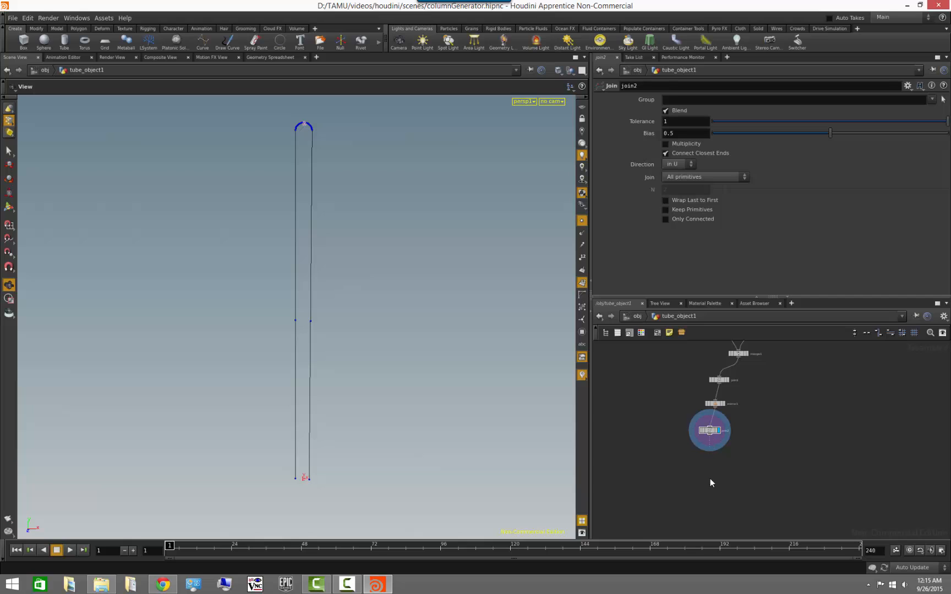
key(Tab)
text(mirro)
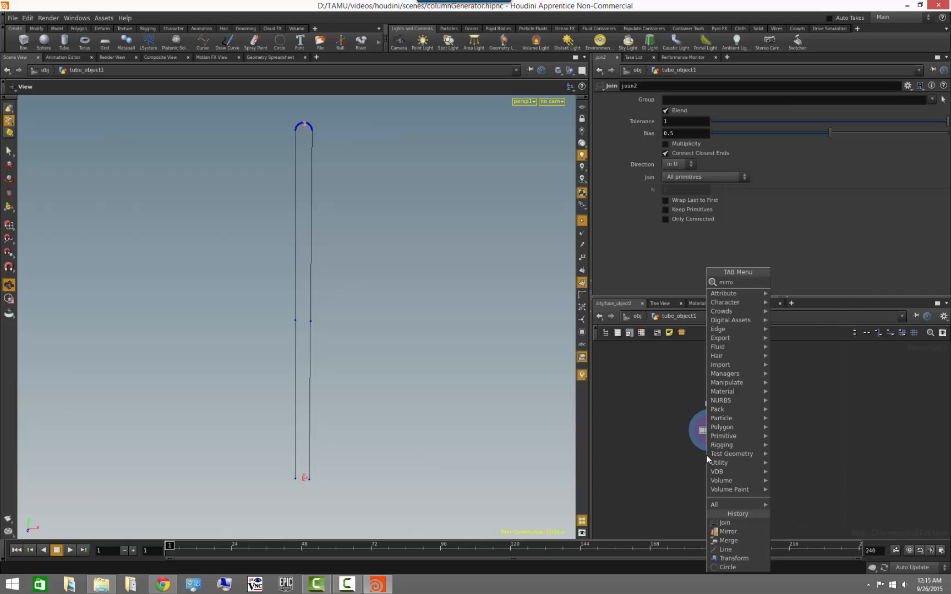
key(Return)
click(706, 456)
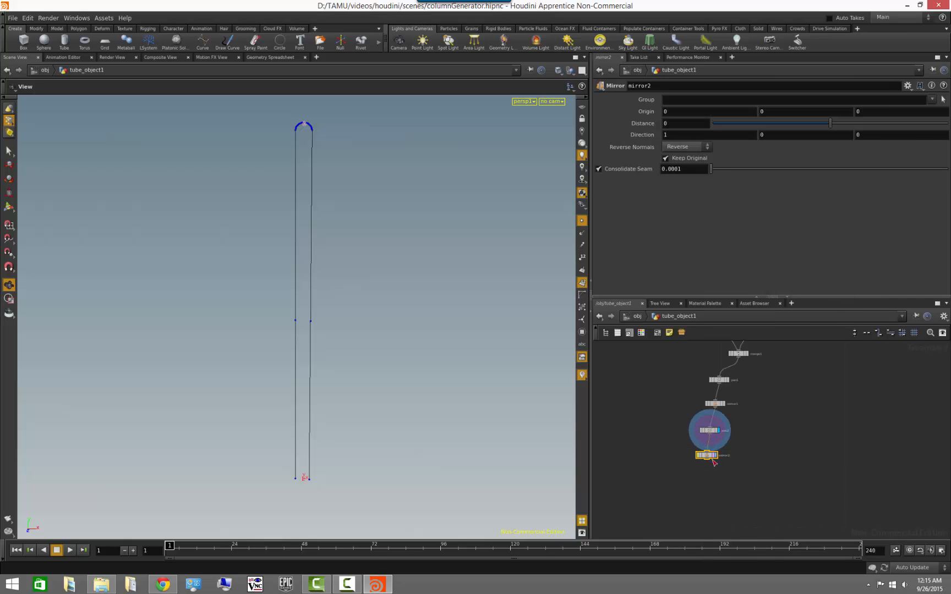
click(716, 456)
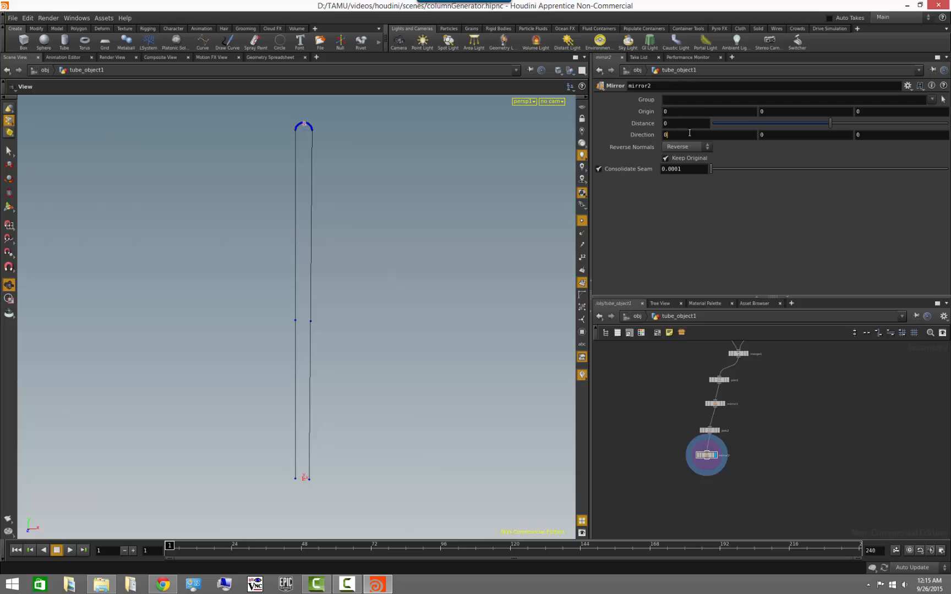
Set mirror2's direction to 0, 1, 0 so the profile mirrors vertically, and check the whole shape
text(1)
key(Return)
right_drag(330, 388, 263, 432)
middle_drag(366, 334, 381, 362)
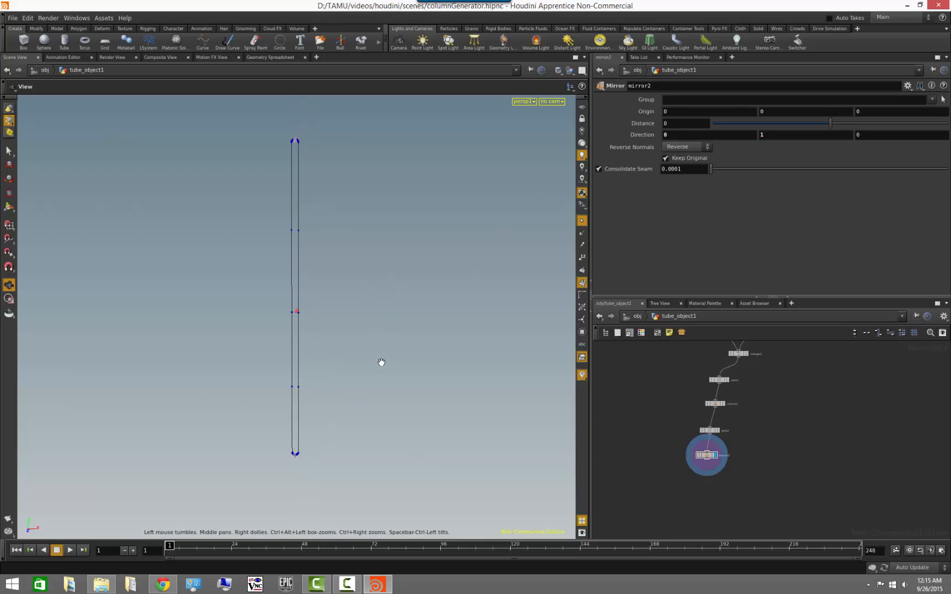
drag(381, 363, 384, 369)
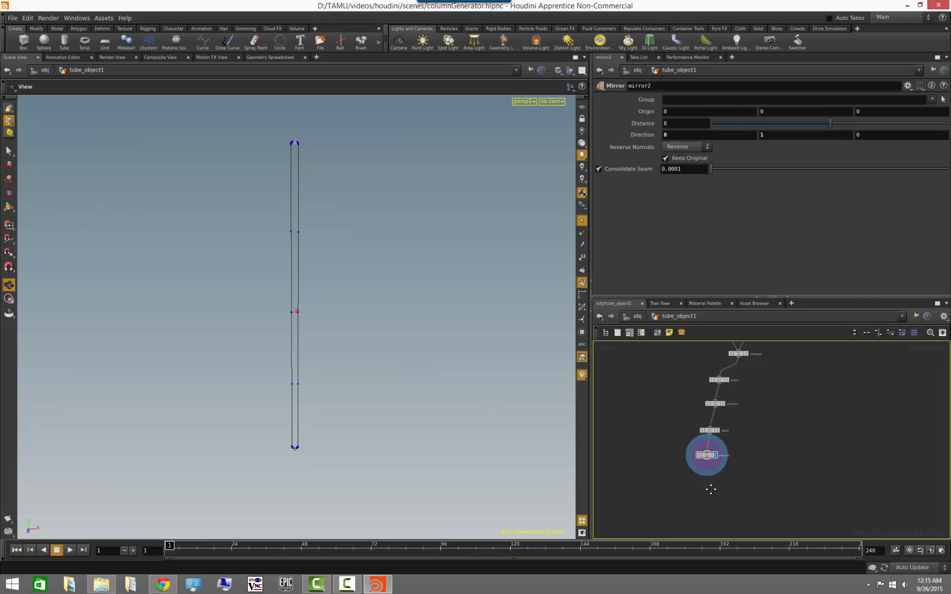
Append a third Join node to mirror2 and display the joined profile
middle_drag(711, 489, 706, 471)
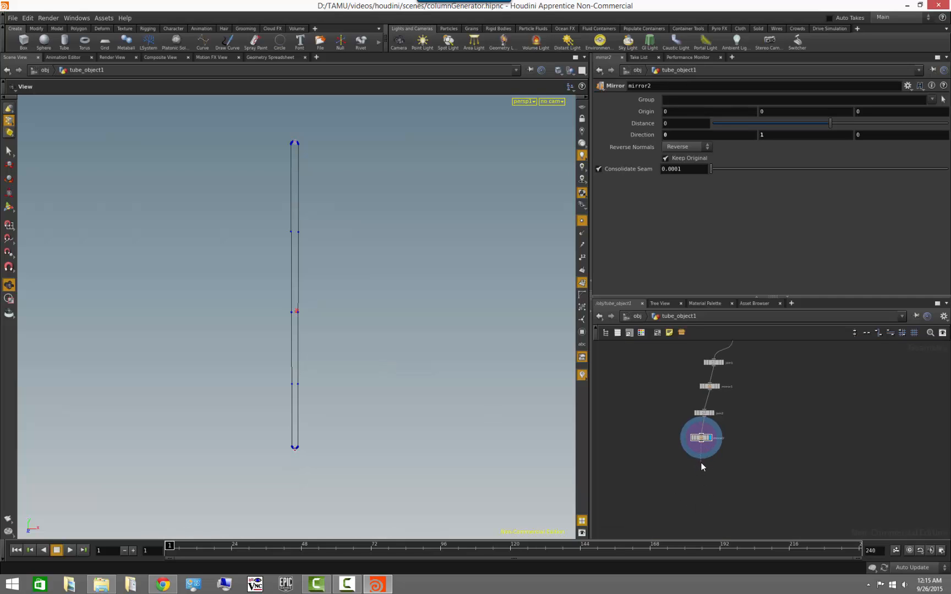
key(Tab)
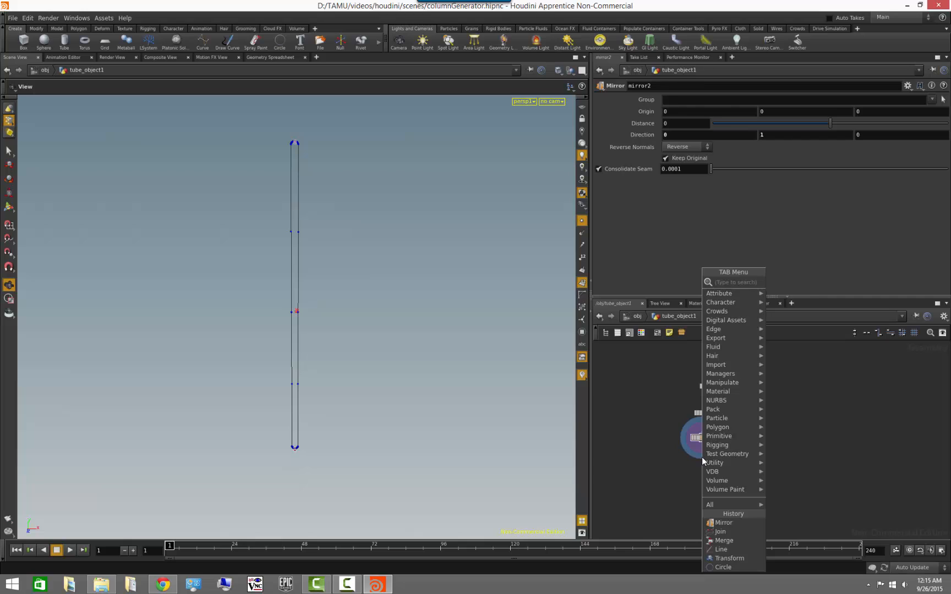
text(join)
key(Return)
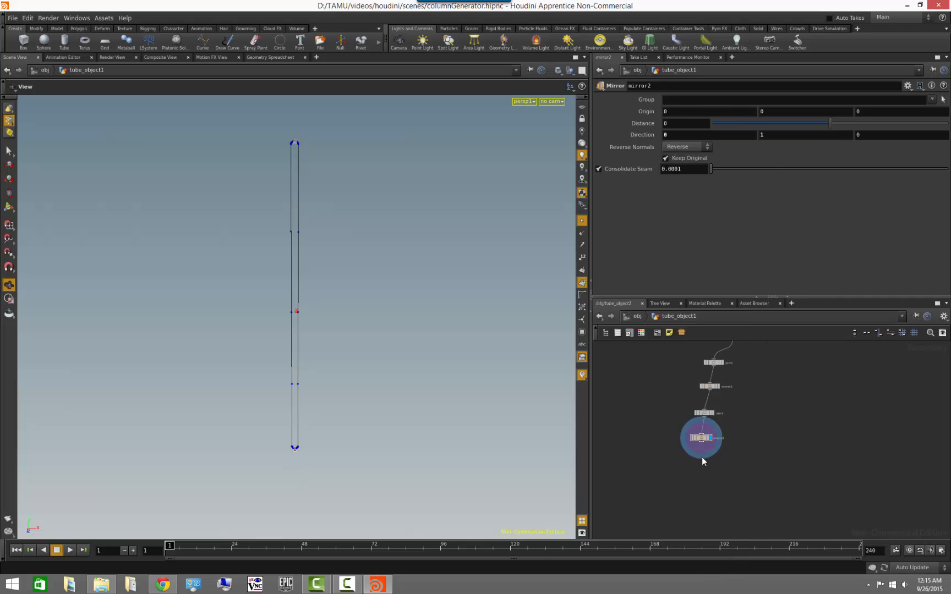
scroll(699, 488, up, 2)
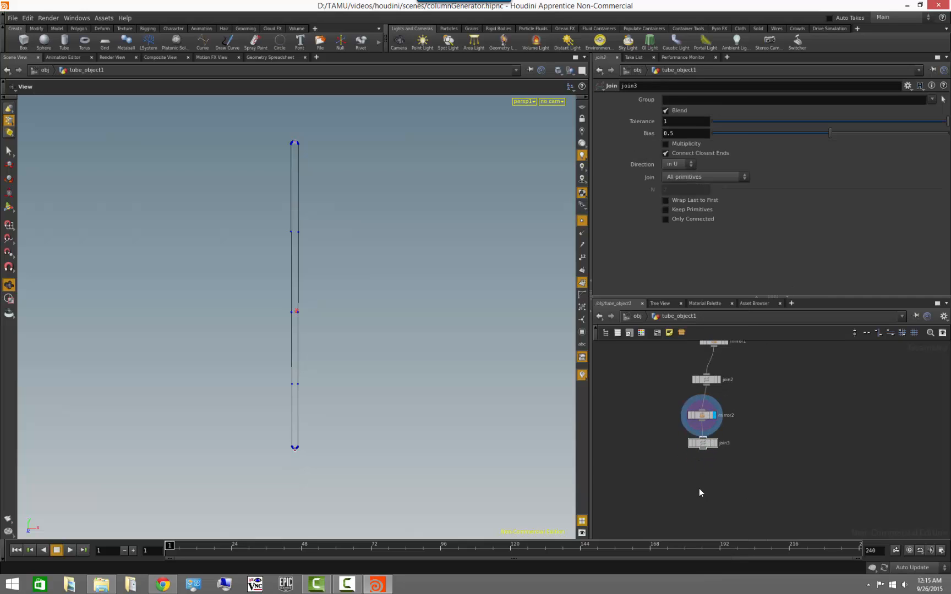
click(716, 443)
mouse_move(342, 337)
mouse_down()
mouse_move(325, 347)
mouse_move(335, 364)
mouse_move(339, 325)
mouse_move(348, 412)
mouse_move(347, 379)
mouse_up()
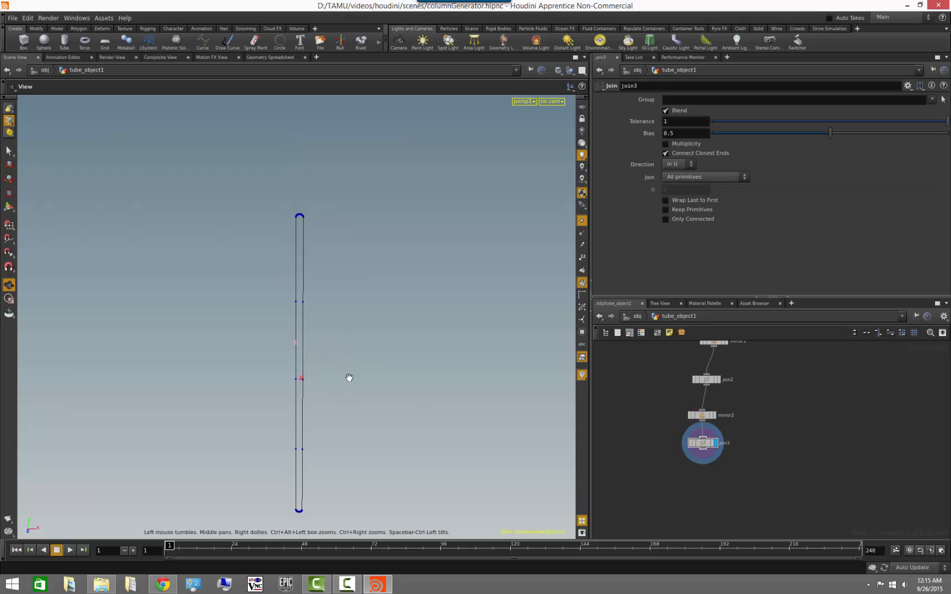
Enable Wrap Last to First on join3 to close the flute profile, and inspect the shape from several angles
key(w)
mouse_move(344, 329)
mouse_down()
mouse_move(337, 304)
mouse_move(304, 346)
mouse_move(309, 357)
mouse_move(327, 326)
mouse_up()
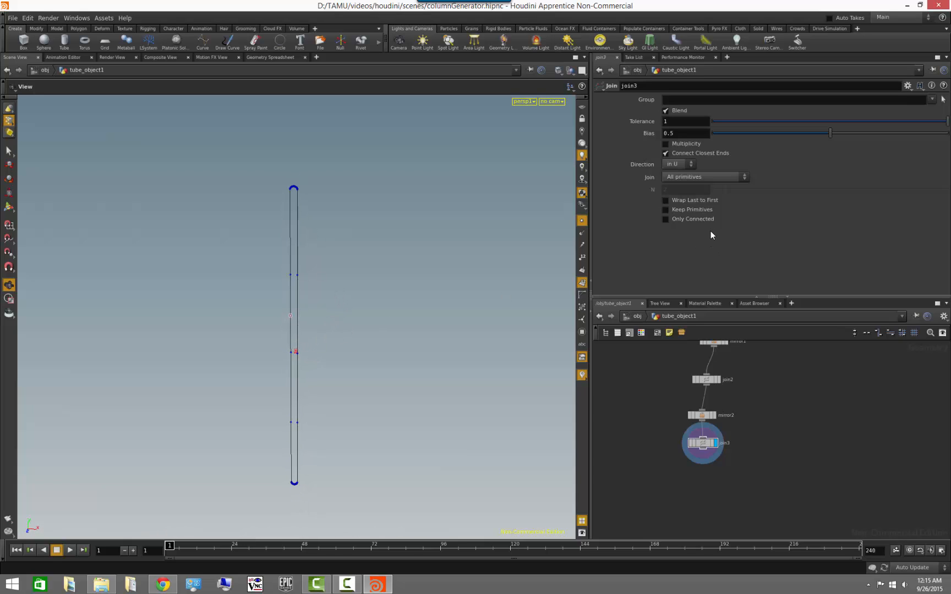
drag(312, 320, 348, 337)
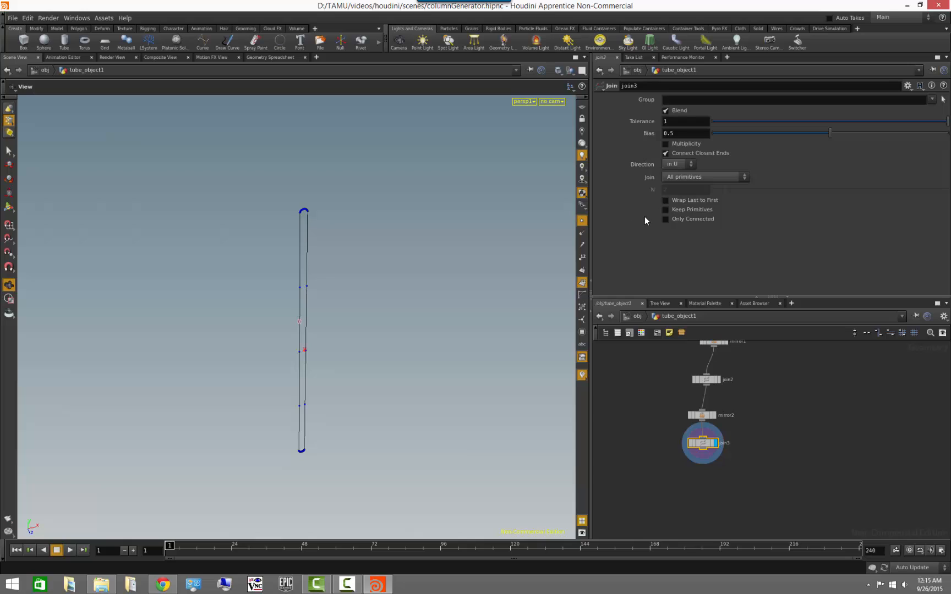
click(780, 416)
key(Return)
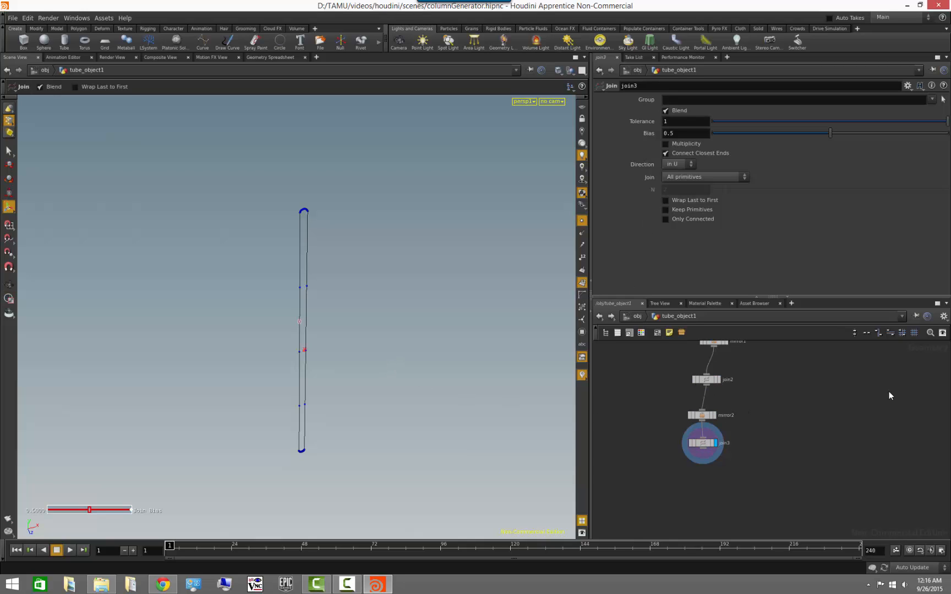
alt+drag(393, 372, 370, 373)
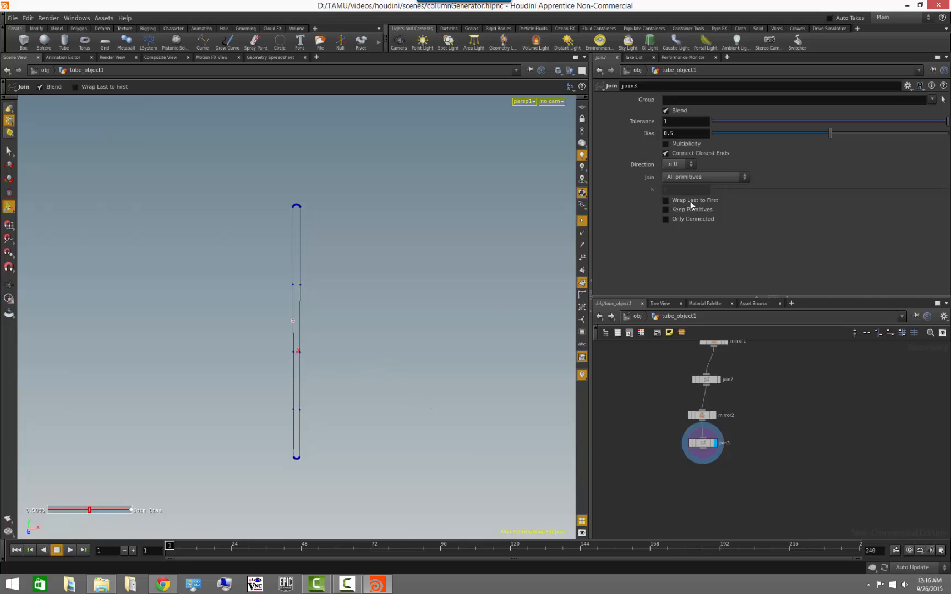
click(666, 200)
key(Escape)
mouse_move(315, 333)
mouse_down()
mouse_move(356, 310)
mouse_move(450, 295)
mouse_move(367, 354)
mouse_move(327, 322)
mouse_up()
key(Return)
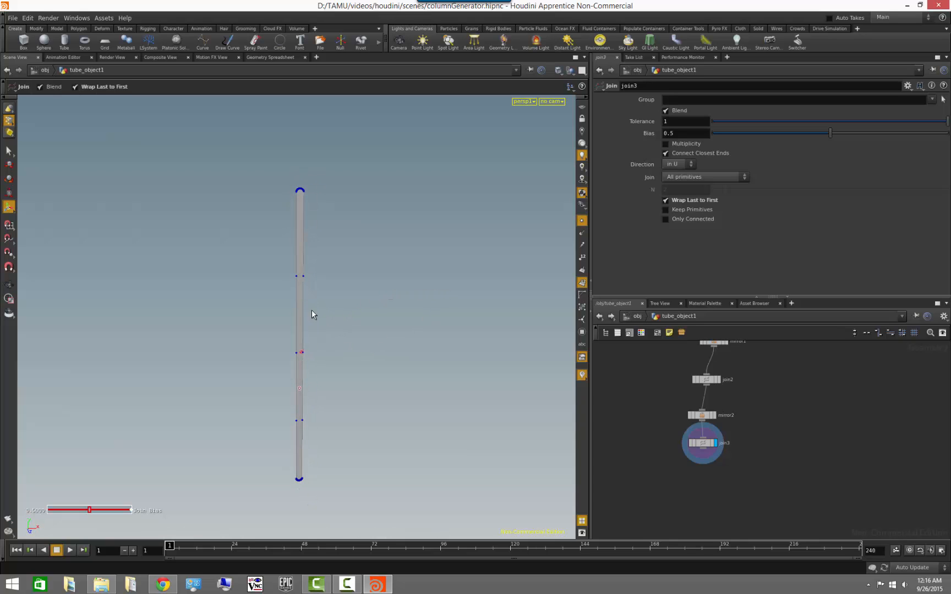
key(Escape)
drag(376, 289, 329, 268)
key(Return)
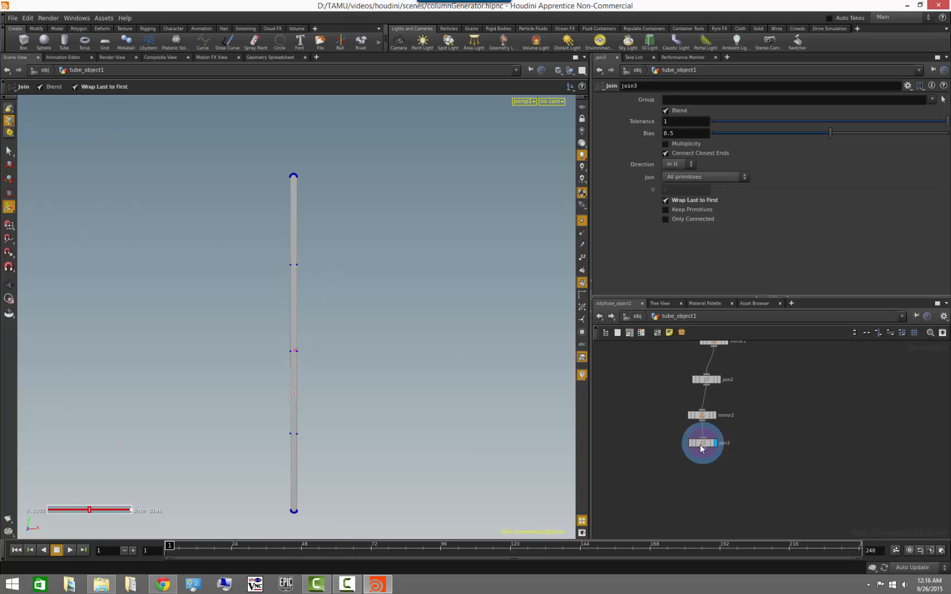
Move the tube1 and carve1 nodes together down beside the lower end of the flute profile's node chain
scroll(710, 449, down, 3)
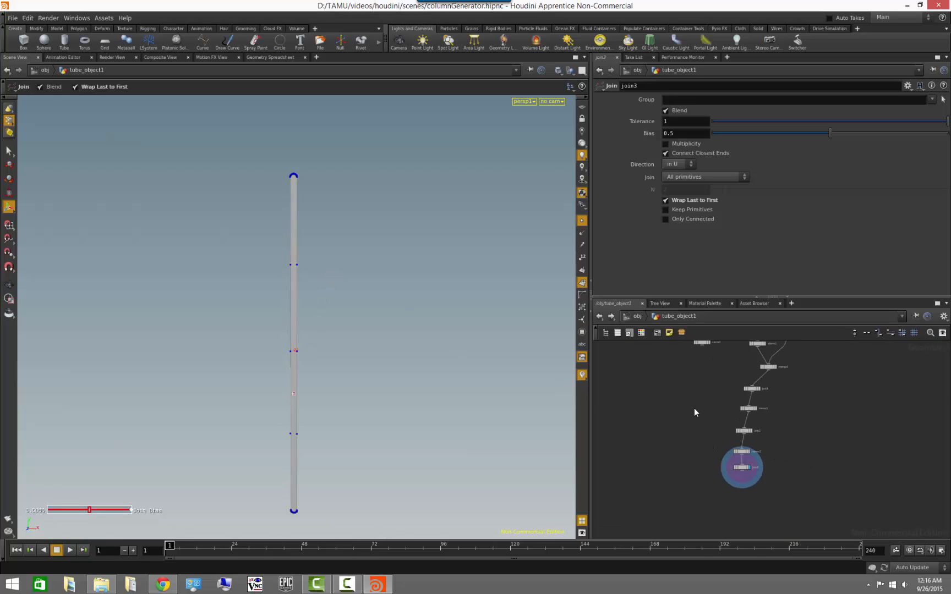
middle_drag(702, 412, 748, 426)
drag(753, 430, 692, 346)
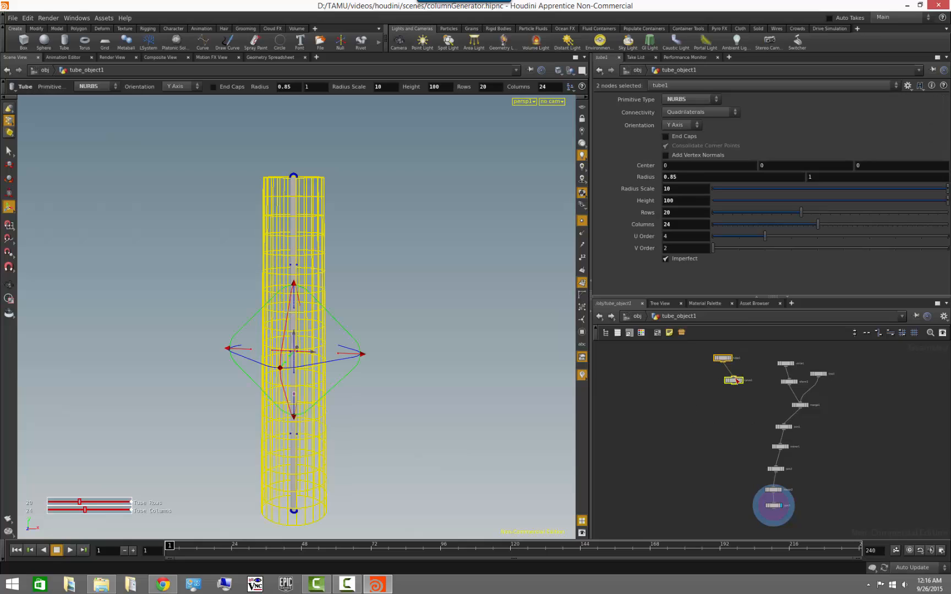
drag(737, 381, 684, 465)
click(683, 428)
key(Escape)
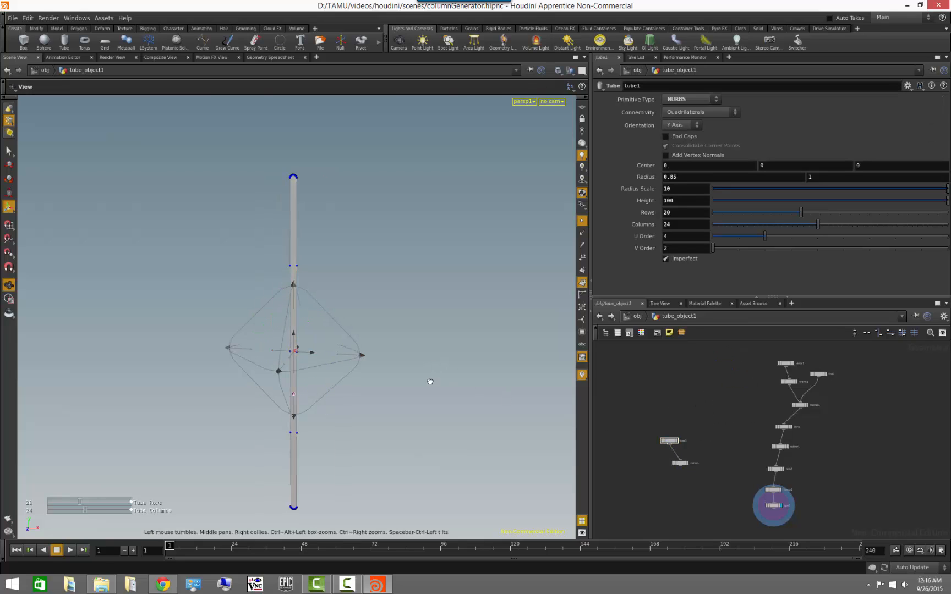
alt+drag(430, 382, 423, 400)
click(10, 284)
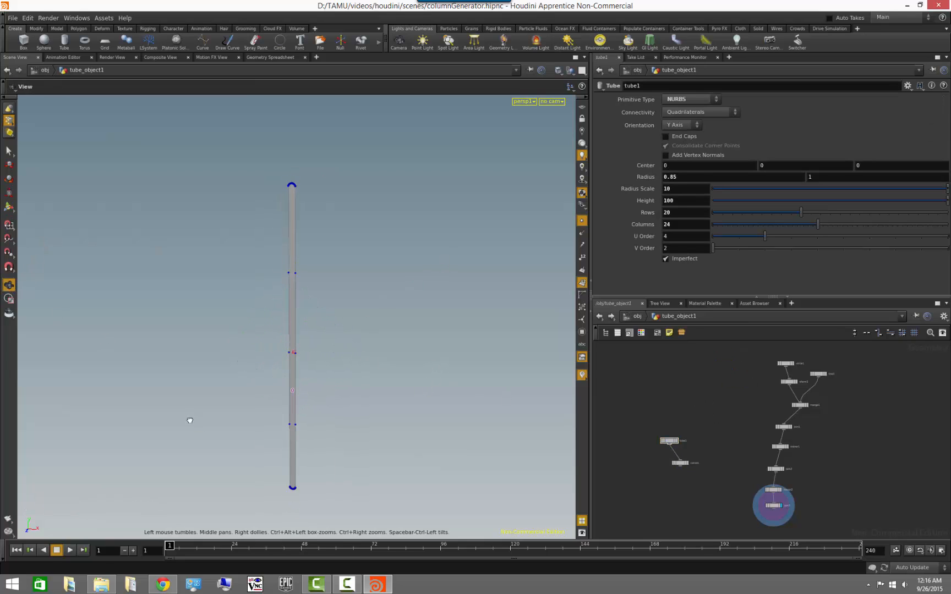
Template carve1 in the viewport and compare its surface strip with the closed flute profile
drag(191, 418, 193, 406)
scroll(707, 485, up, 3)
scroll(708, 485, up, 2)
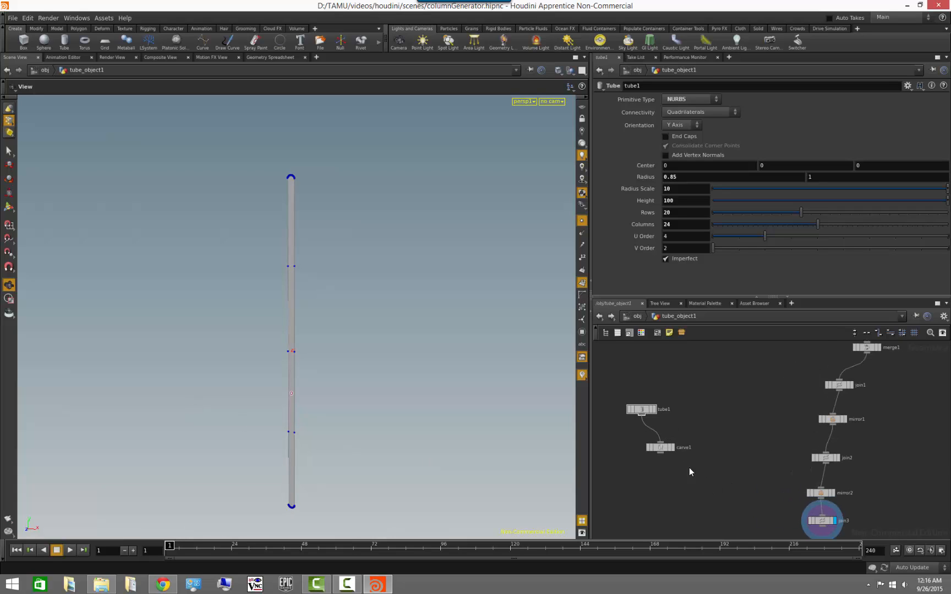
click(670, 447)
drag(421, 414, 308, 386)
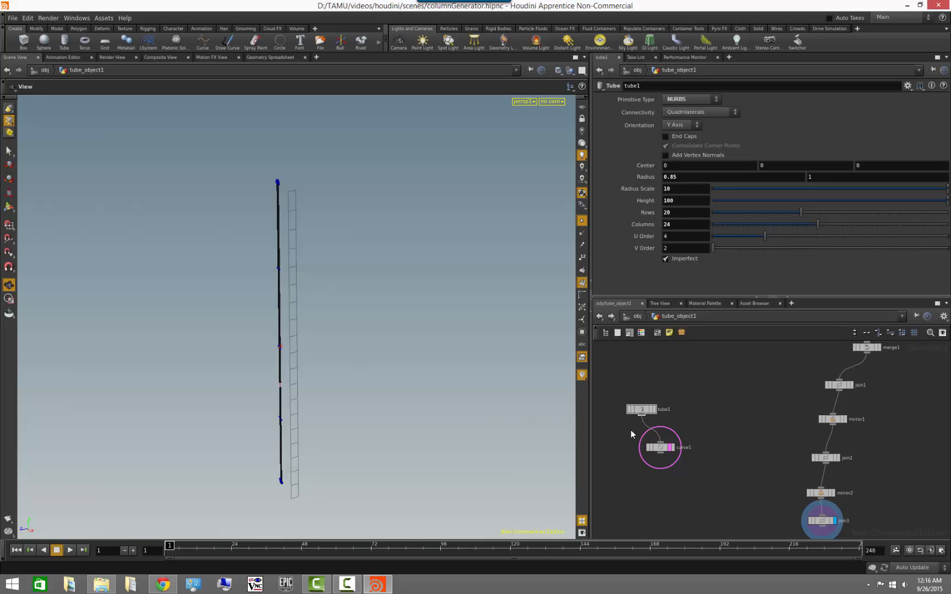
drag(350, 346, 312, 261)
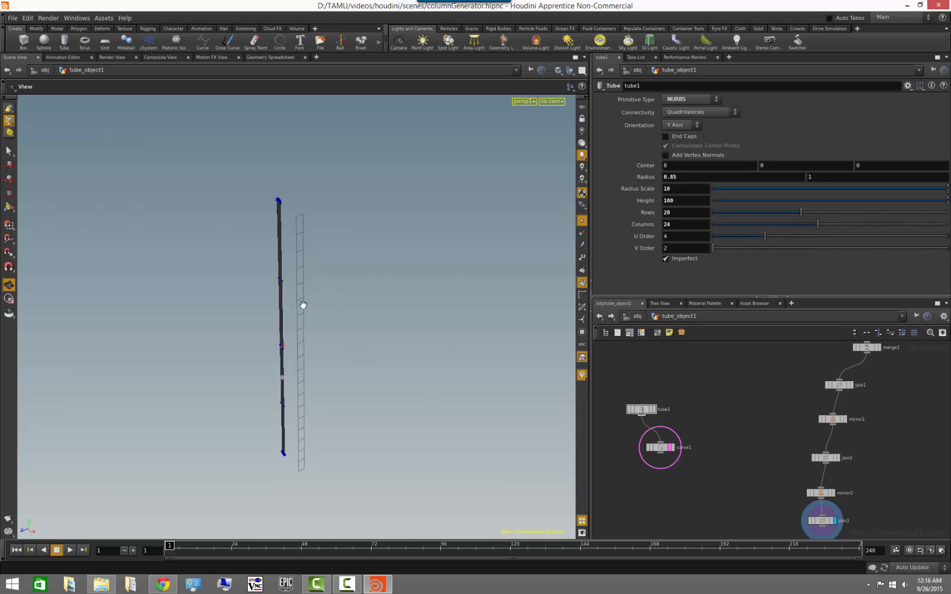
drag(364, 458, 385, 448)
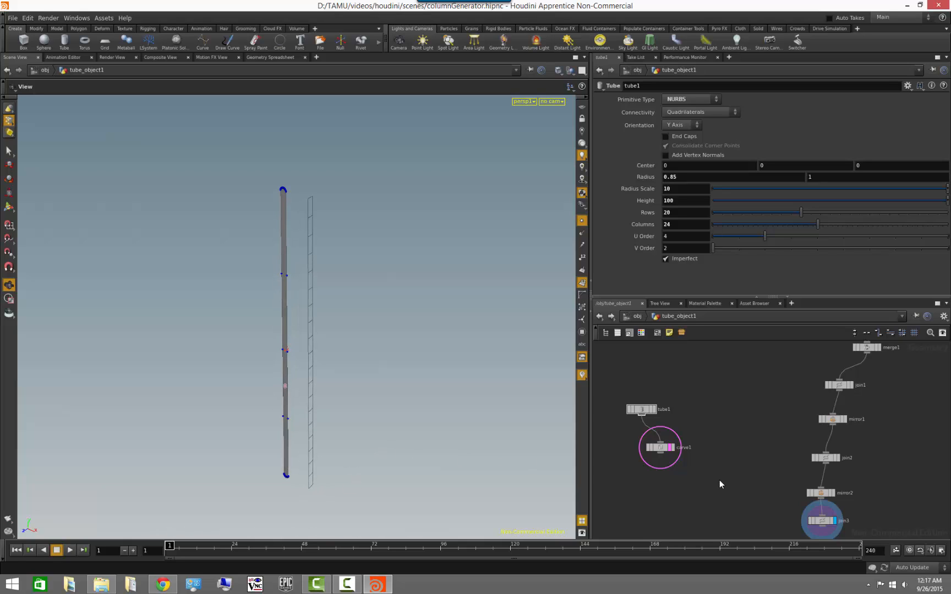
Check carve1's node information and examine how the flute profile lines up with the carved surface strip
middle_drag(719, 497, 737, 441)
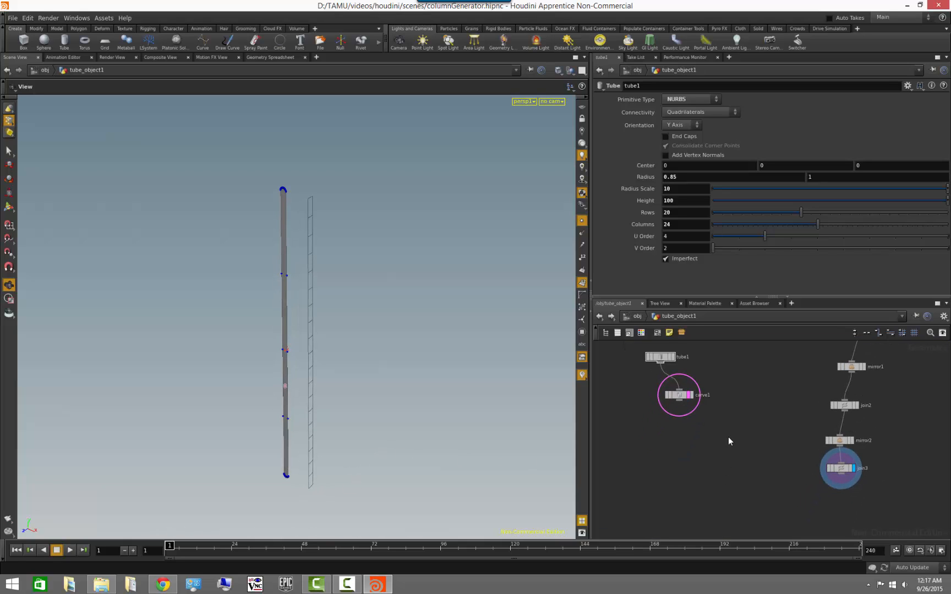
click(684, 393)
middle_click(684, 395)
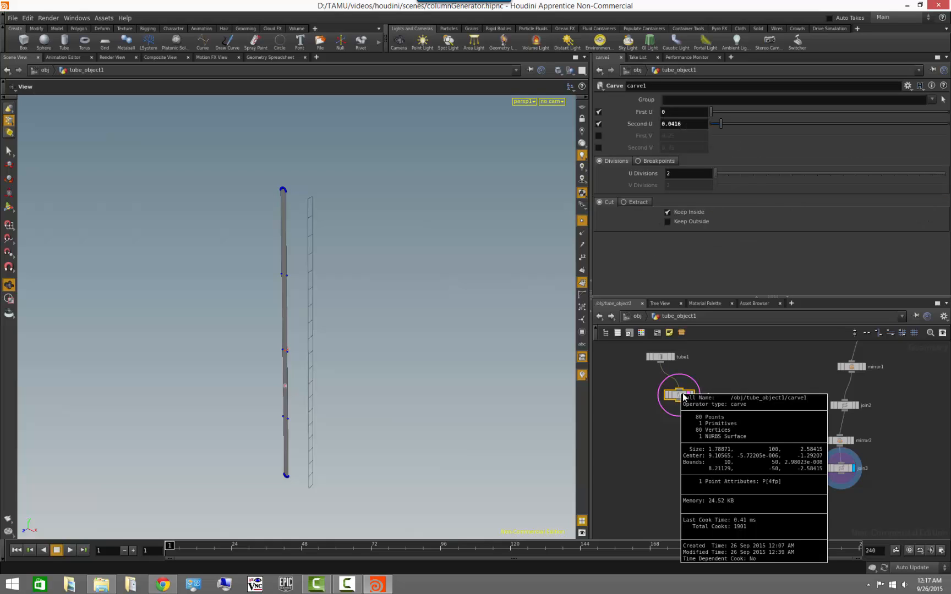
drag(350, 383, 315, 431)
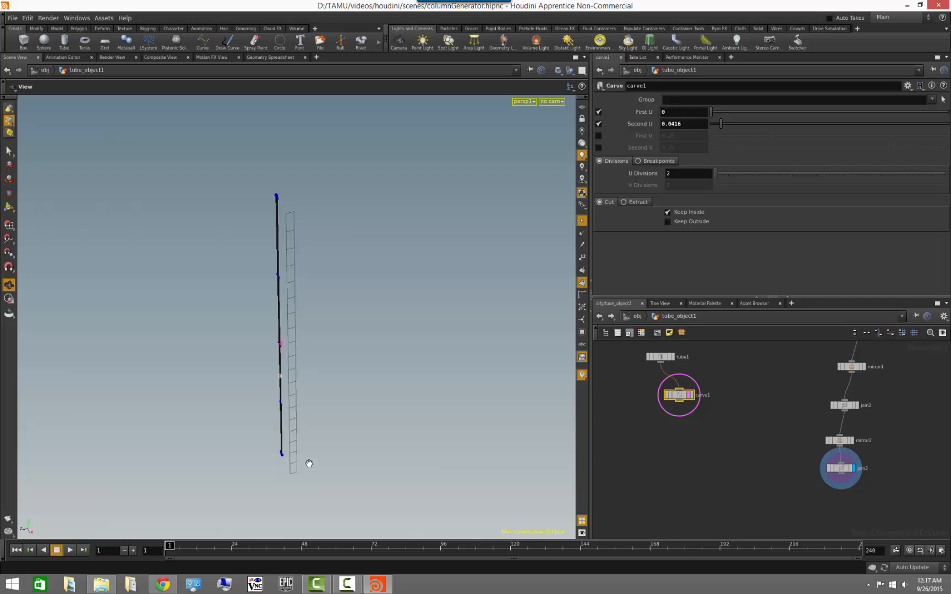
drag(312, 421, 327, 423)
click(715, 491)
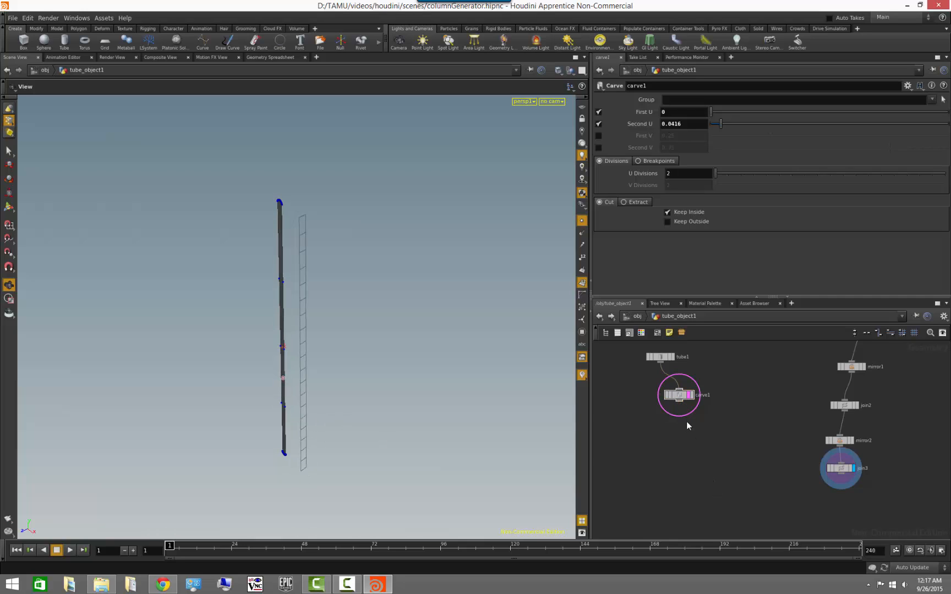
drag(414, 392, 352, 380)
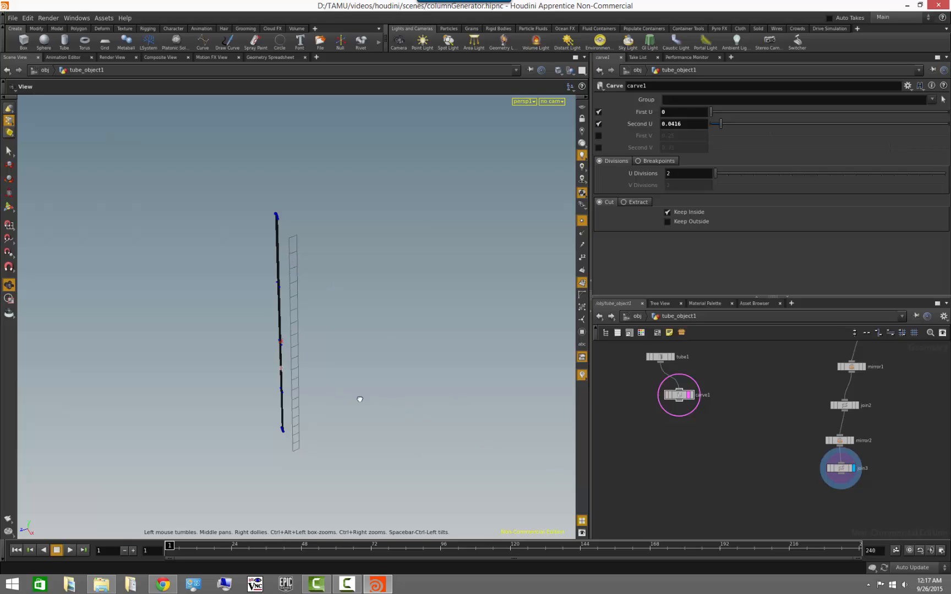
drag(360, 399, 308, 418)
drag(290, 384, 316, 374)
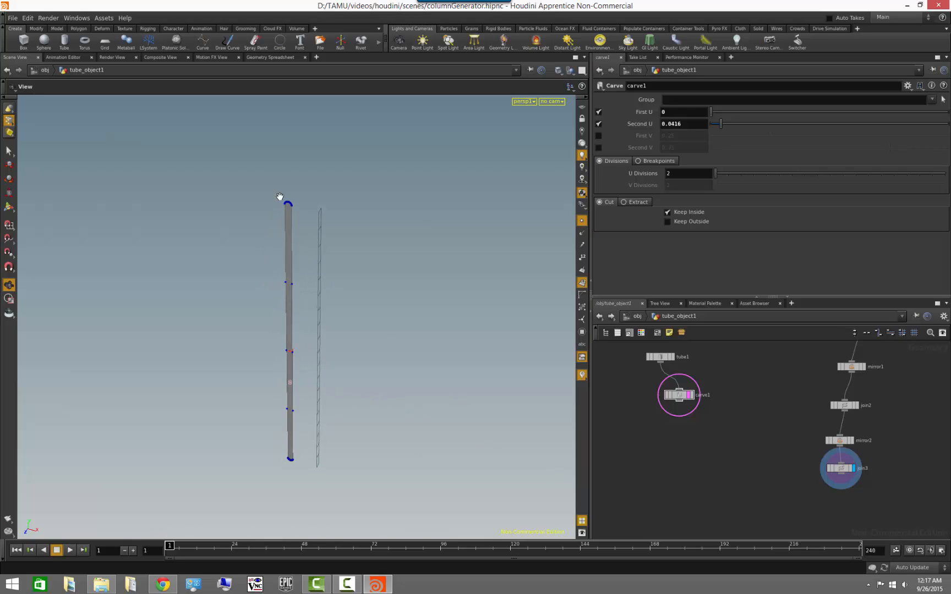
drag(374, 367, 278, 378)
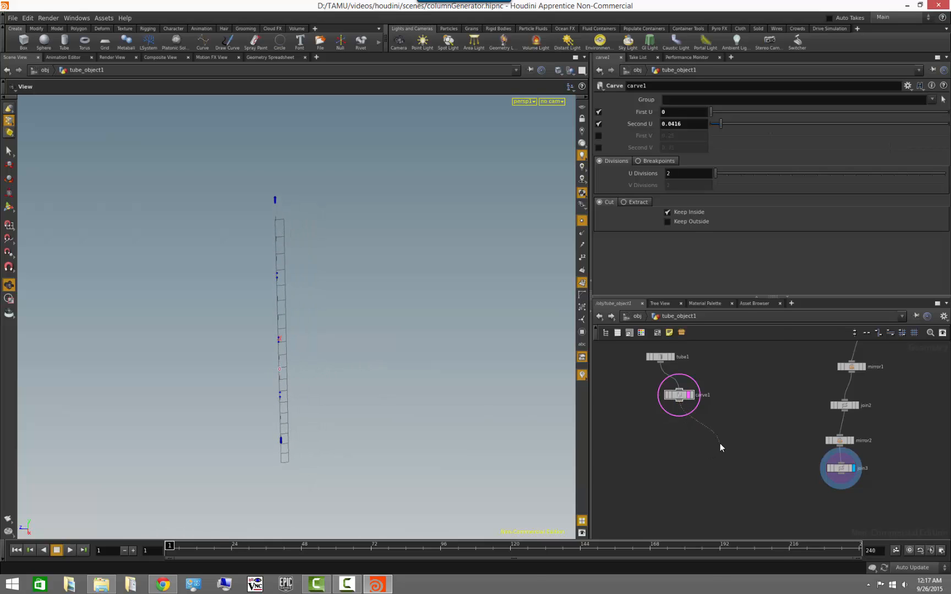
Add a Project node fed by carve1, and connect join3 to its second input
key(Tab)
text(projec)
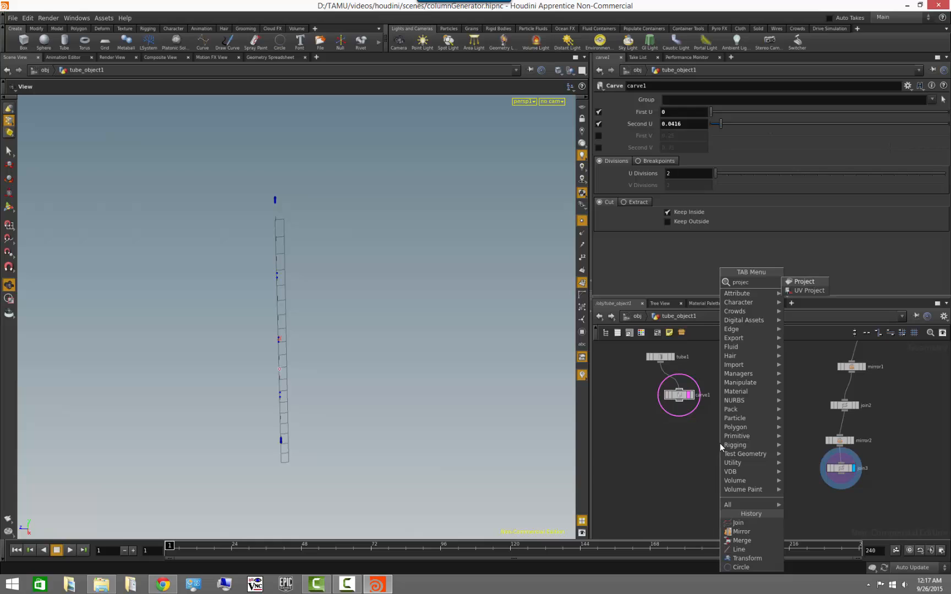
click(804, 281)
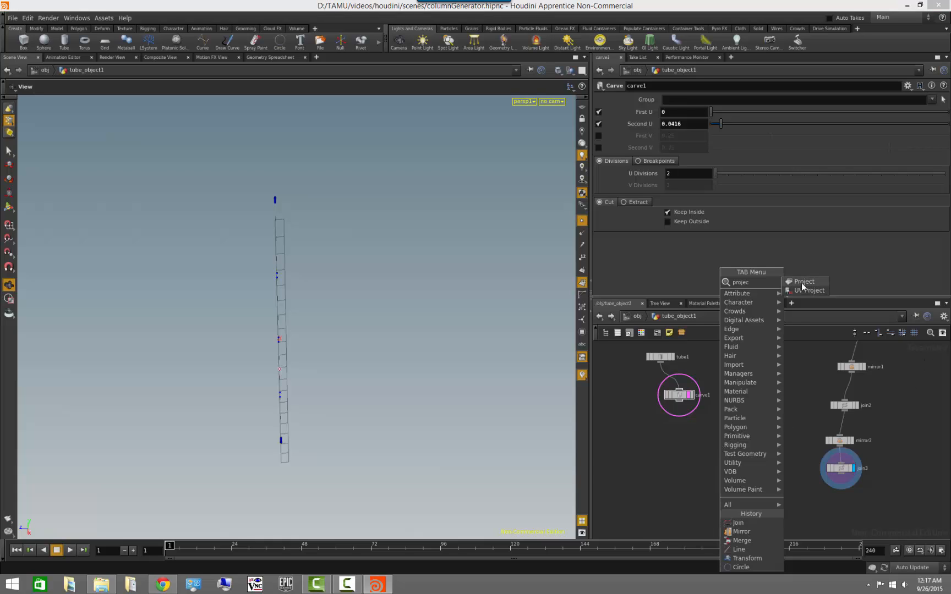
click(707, 467)
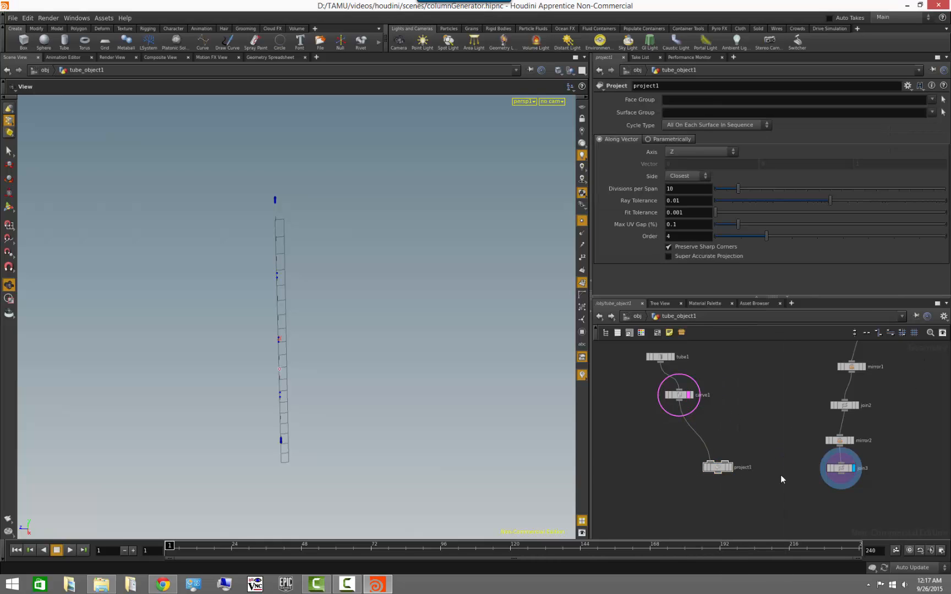
click(842, 476)
click(723, 464)
drag(342, 395, 468, 382)
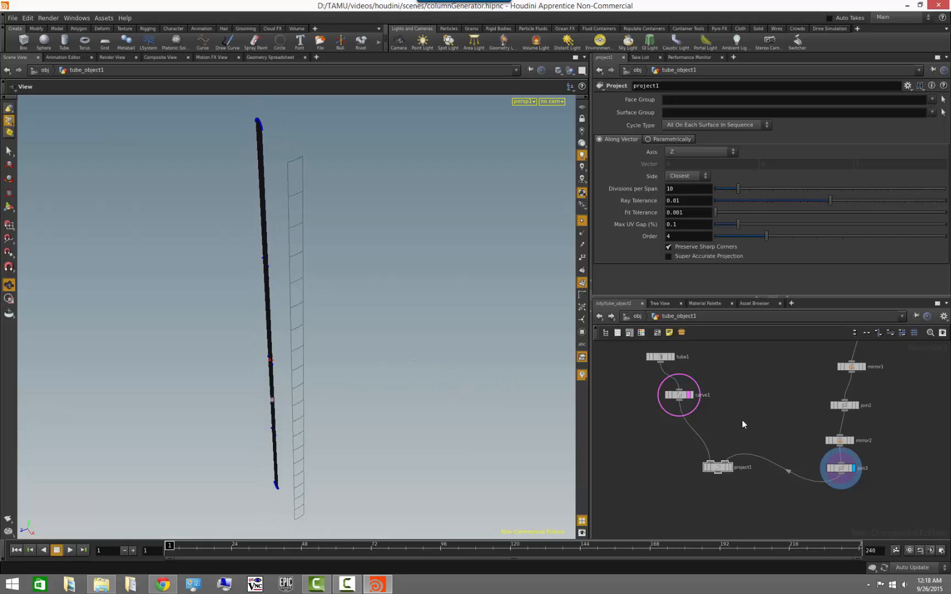
Display project1 in the viewport and switch its projection method to Parametrically
click(731, 468)
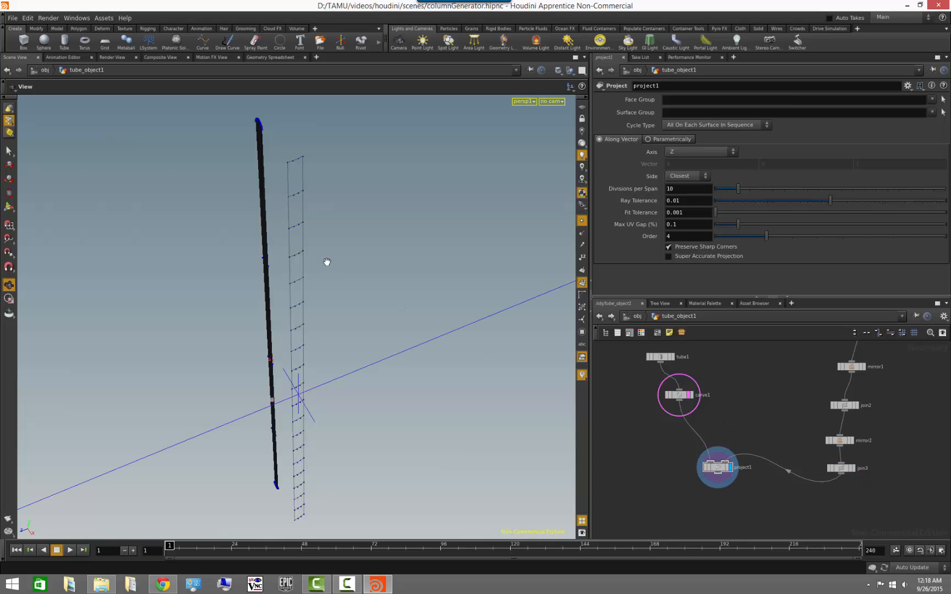
drag(379, 263, 564, 214)
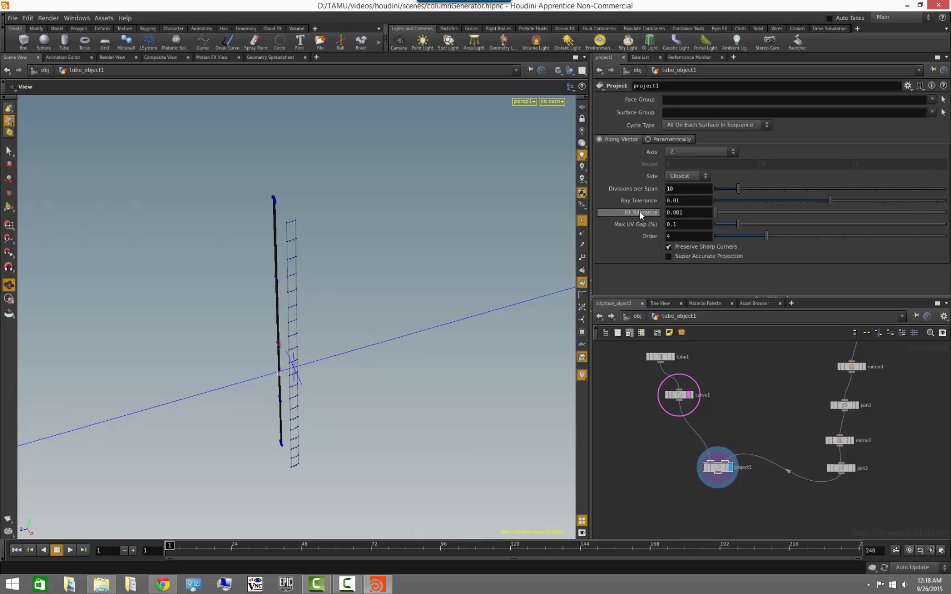
click(648, 139)
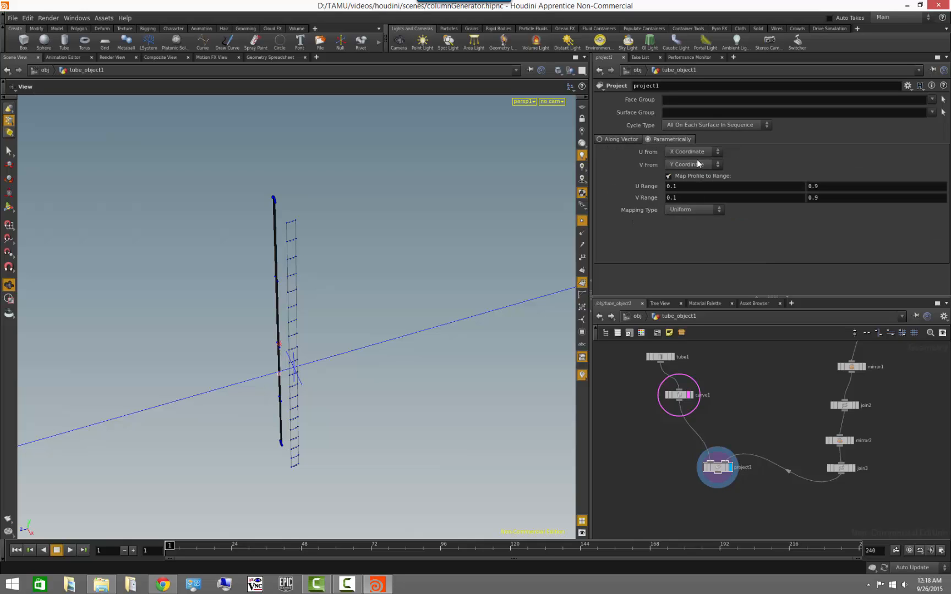
mouse_move(416, 339)
mouse_down()
mouse_move(382, 335)
mouse_move(413, 329)
mouse_up()
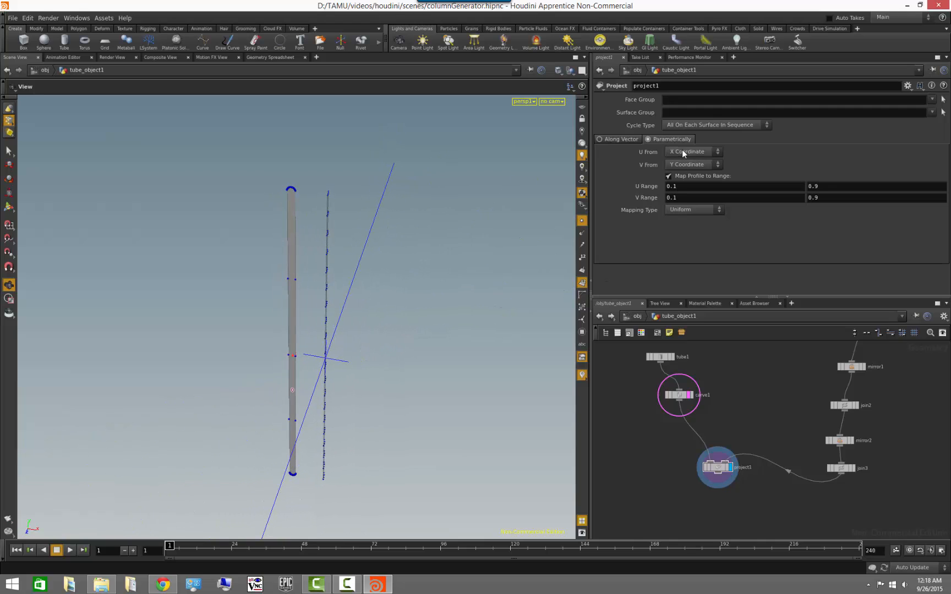
drag(469, 323, 368, 330)
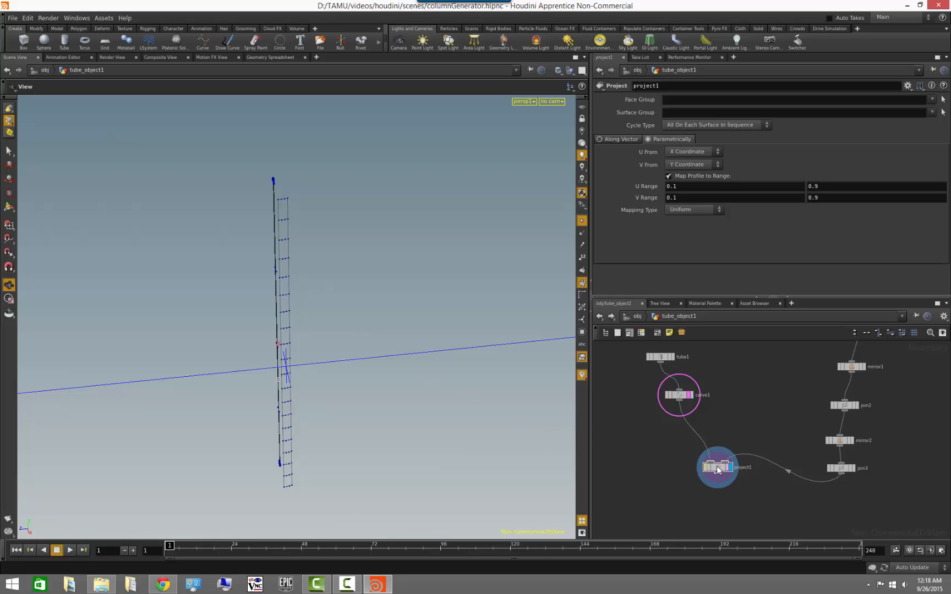
Turn off the template display of carve1 and inspect the projection result from another angle
click(689, 395)
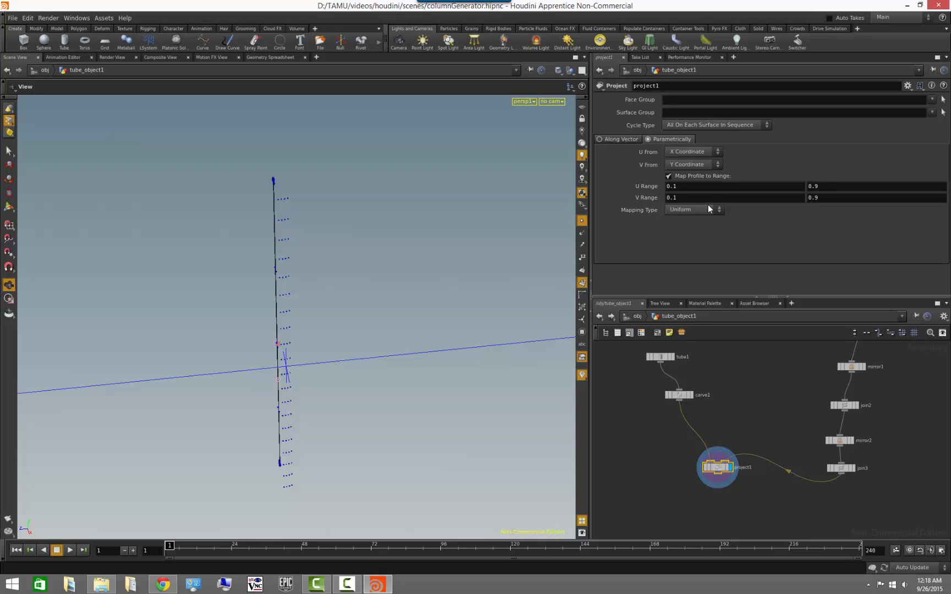
drag(324, 346, 359, 353)
right_drag(379, 351, 381, 376)
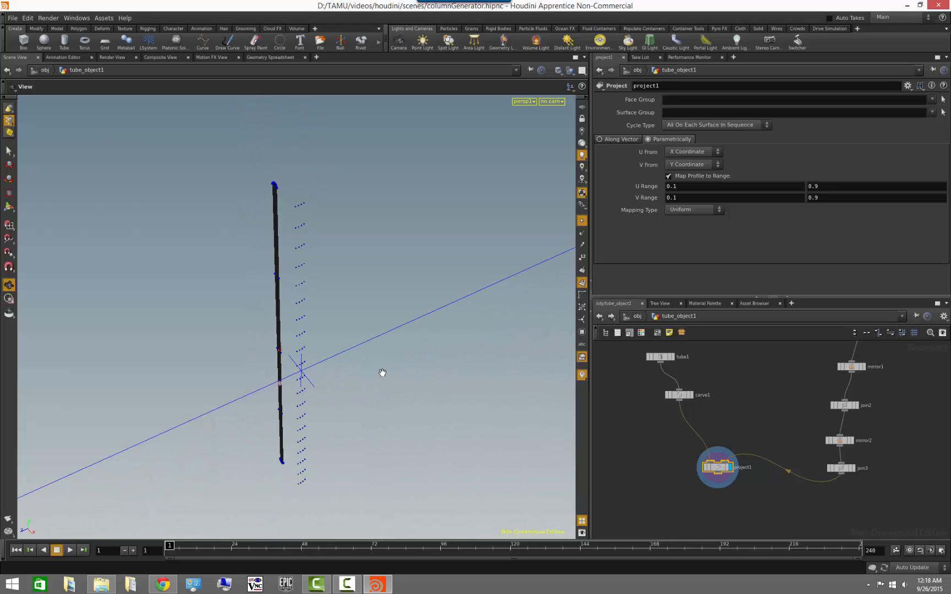
drag(381, 366, 419, 361)
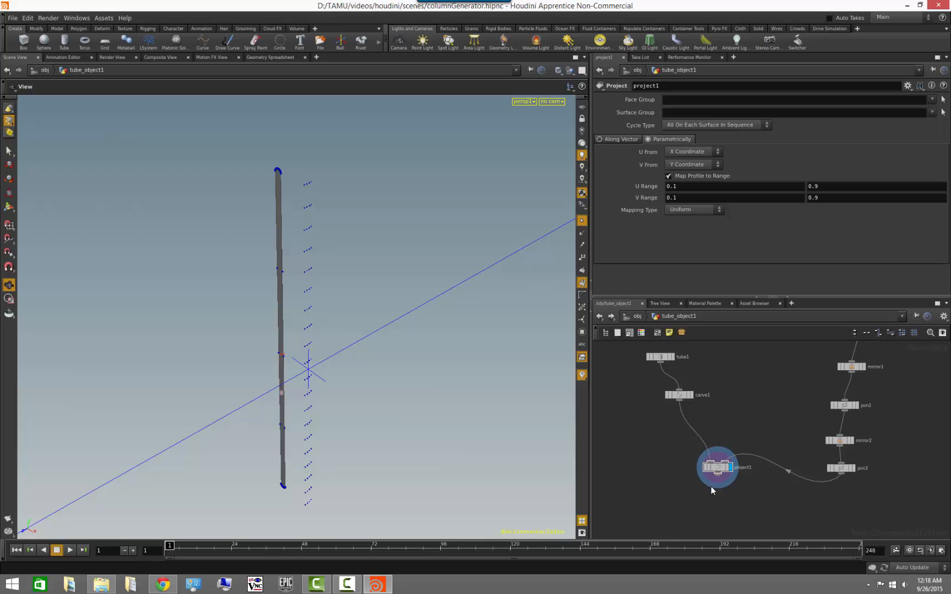
Swap project1's inputs so join3 is first and carve1 second, and rearrange project1, tube1 and carve1 to untangle the wires
click(721, 471)
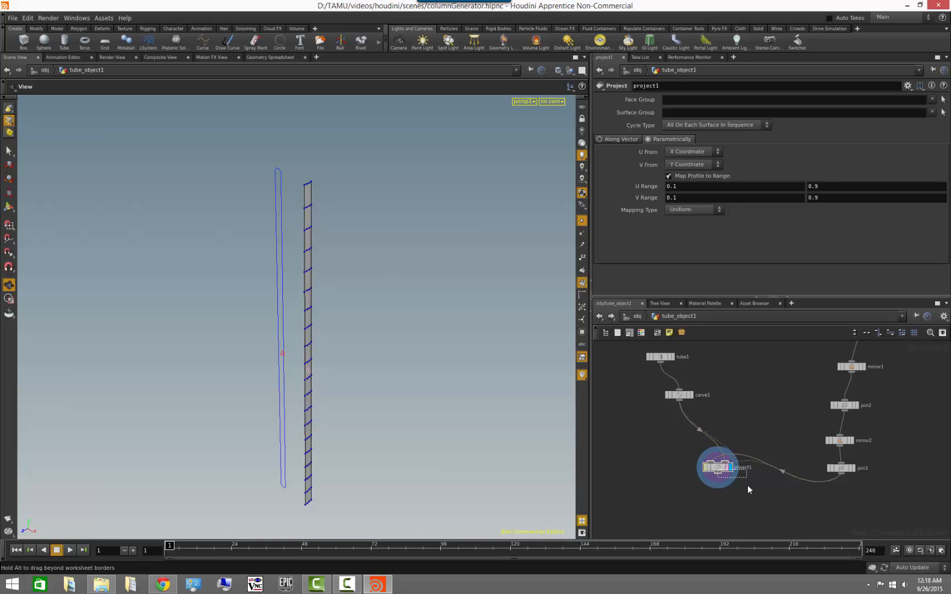
drag(719, 471, 743, 506)
drag(724, 435, 655, 354)
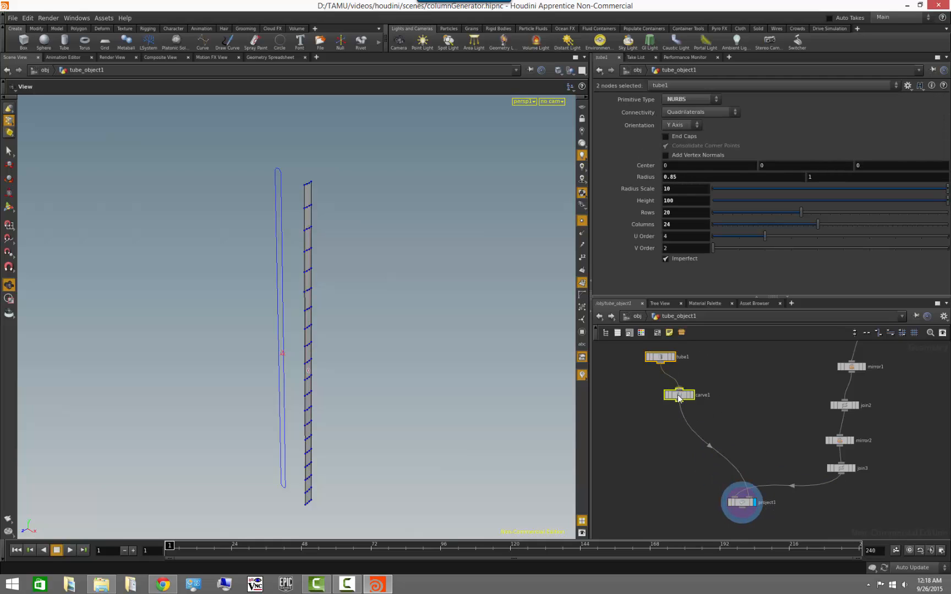
drag(680, 396, 771, 400)
click(791, 504)
Examine the flute profile and carved strip from end to end, and review the node network and project1's parameters
drag(406, 384, 343, 375)
middle_drag(328, 366, 376, 362)
right_drag(376, 361, 489, 321)
middle_drag(489, 320, 465, 433)
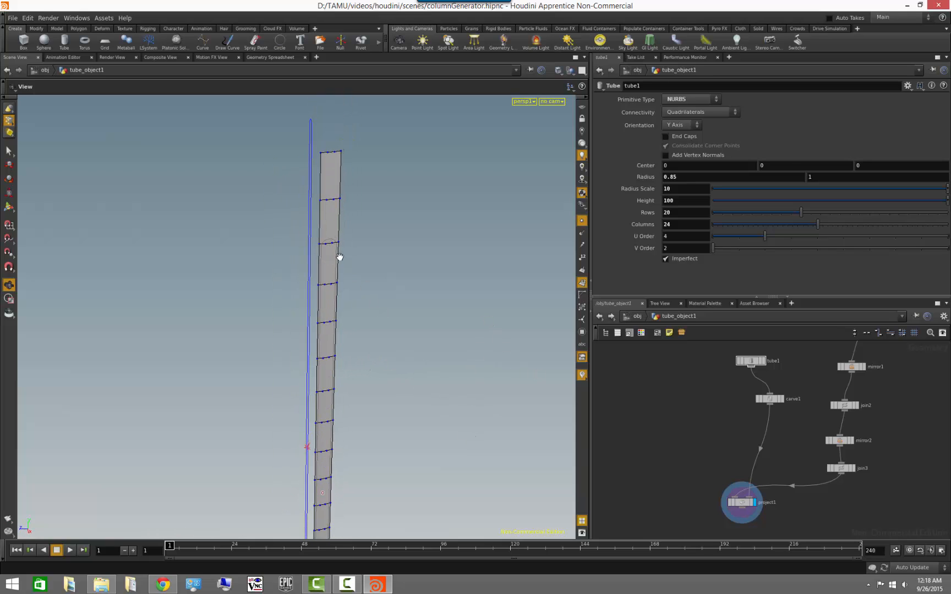
middle_drag(401, 399, 412, 237)
middle_drag(444, 402, 384, 410)
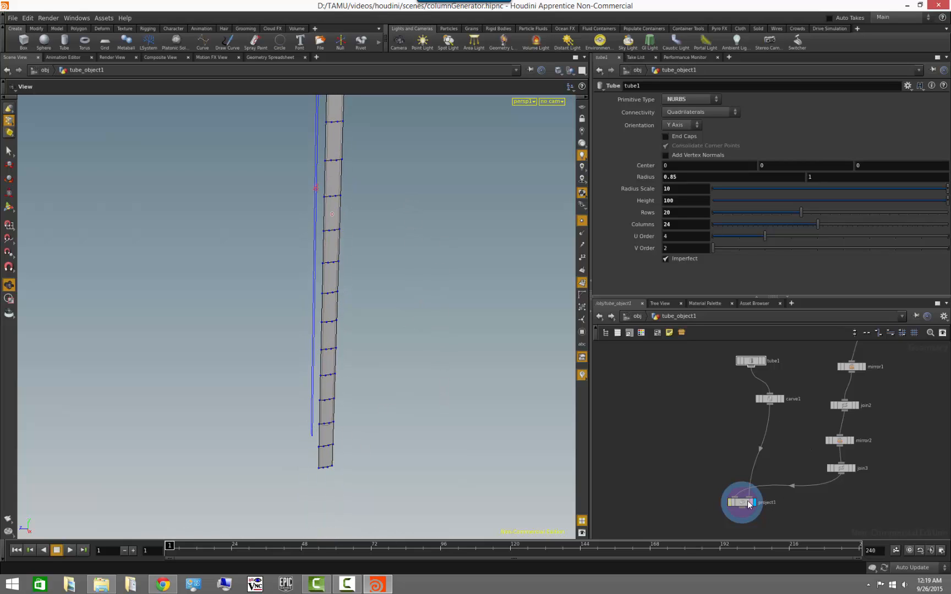
scroll(879, 473, down, 4)
middle_drag(889, 477, 815, 481)
scroll(804, 499, down, 1)
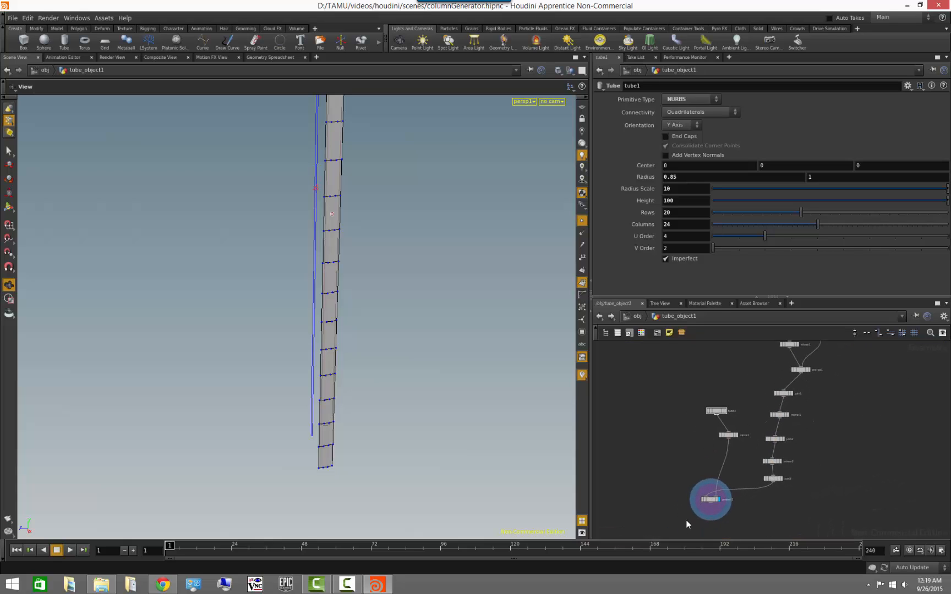
click(710, 501)
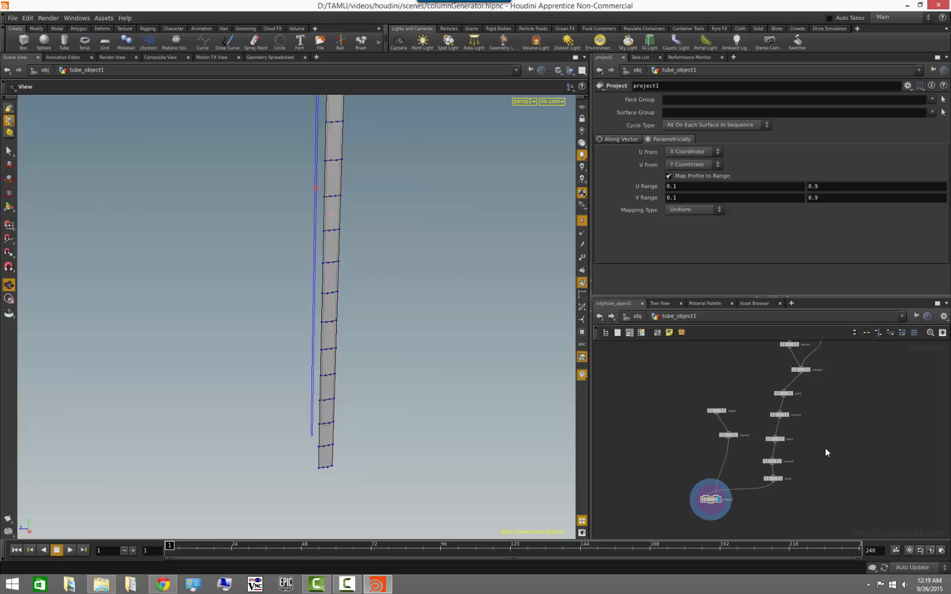
Move the whole flute profile chain, from circle1 through join3, to the other side of the tube1 and carve1 nodes
scroll(837, 448, down, 3)
drag(845, 509, 769, 389)
drag(774, 498, 672, 476)
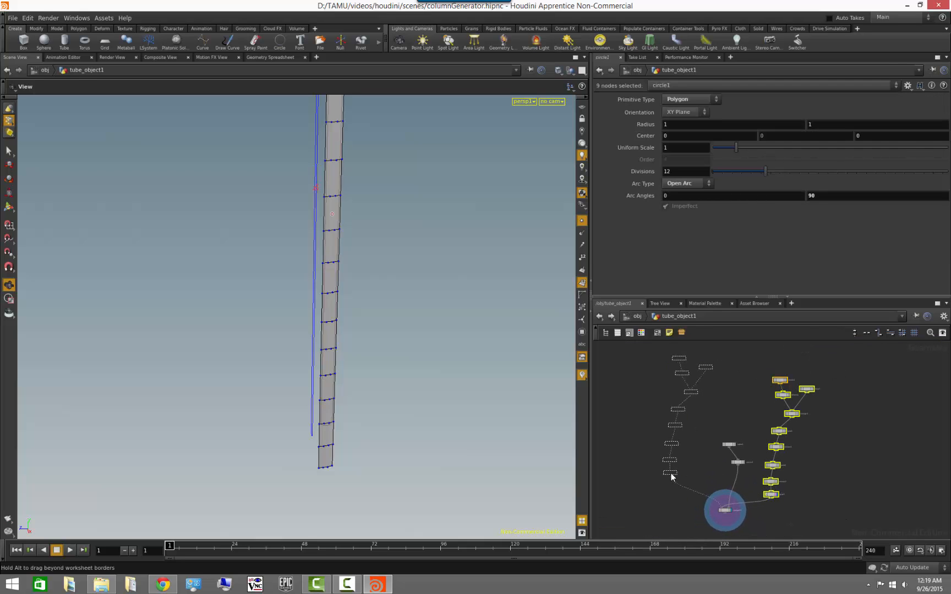
click(780, 500)
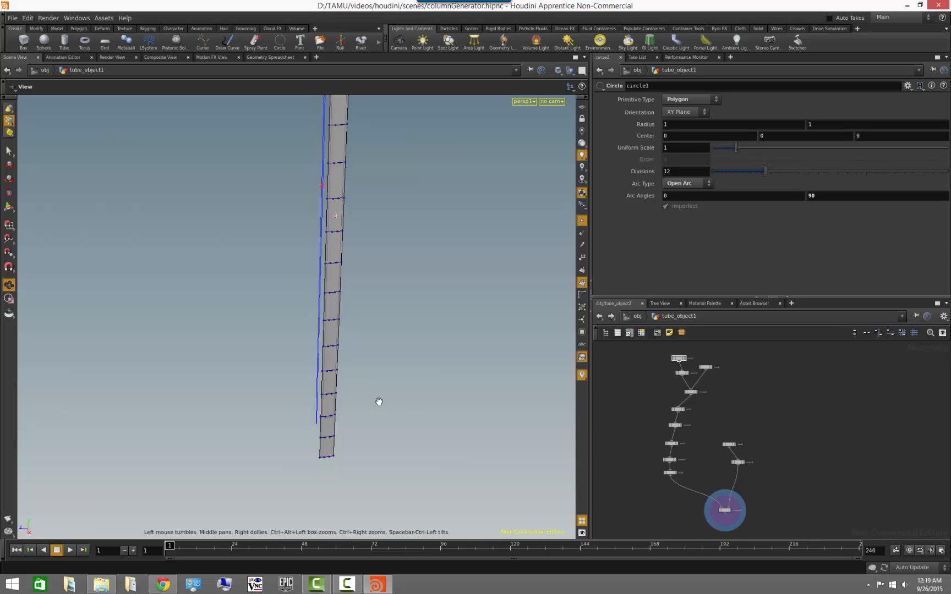
Review project1's parametric mapping settings and inspect the projected flute profile against the carved strip up close
click(729, 515)
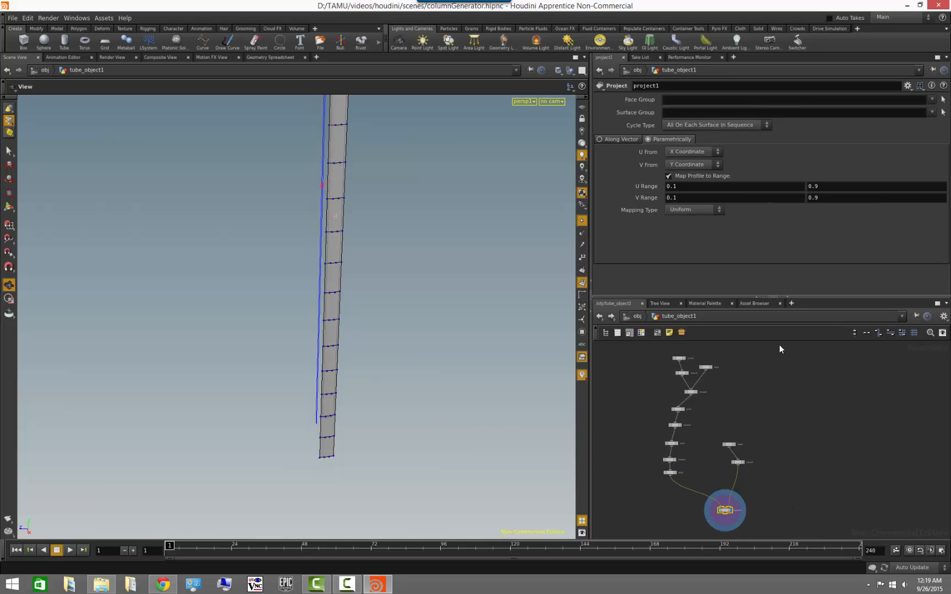
drag(361, 333, 528, 341)
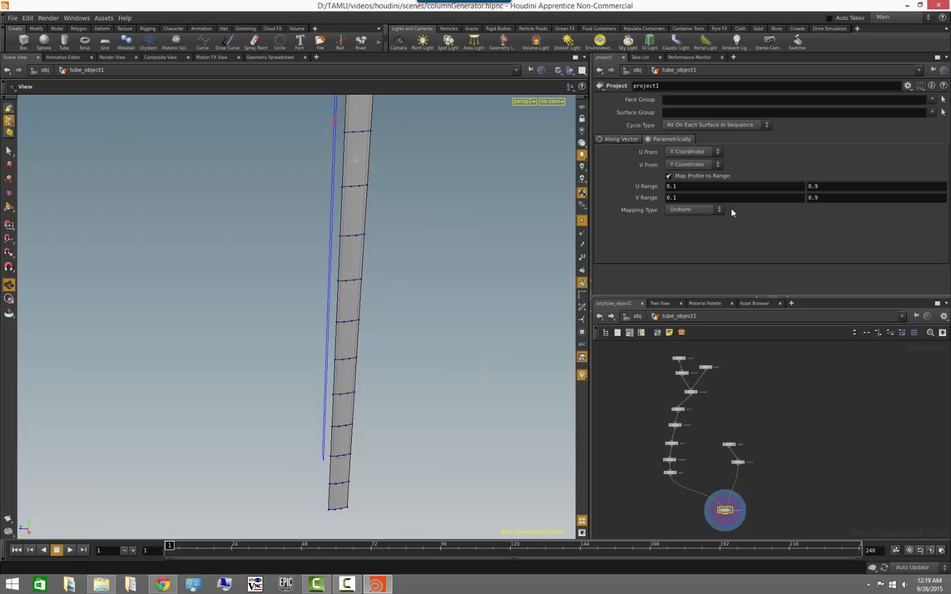
right_drag(422, 256, 367, 251)
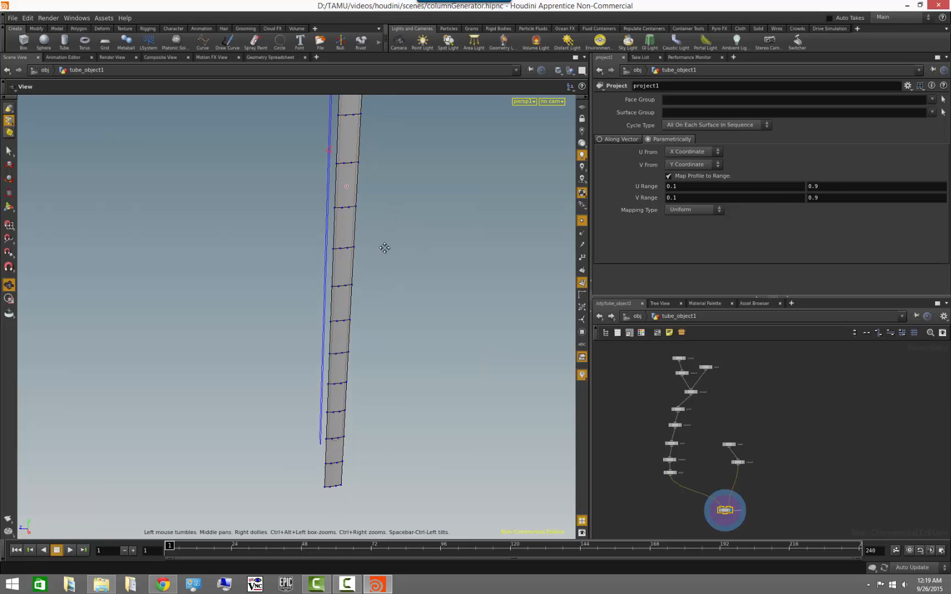
middle_drag(385, 249, 383, 319)
drag(381, 324, 409, 436)
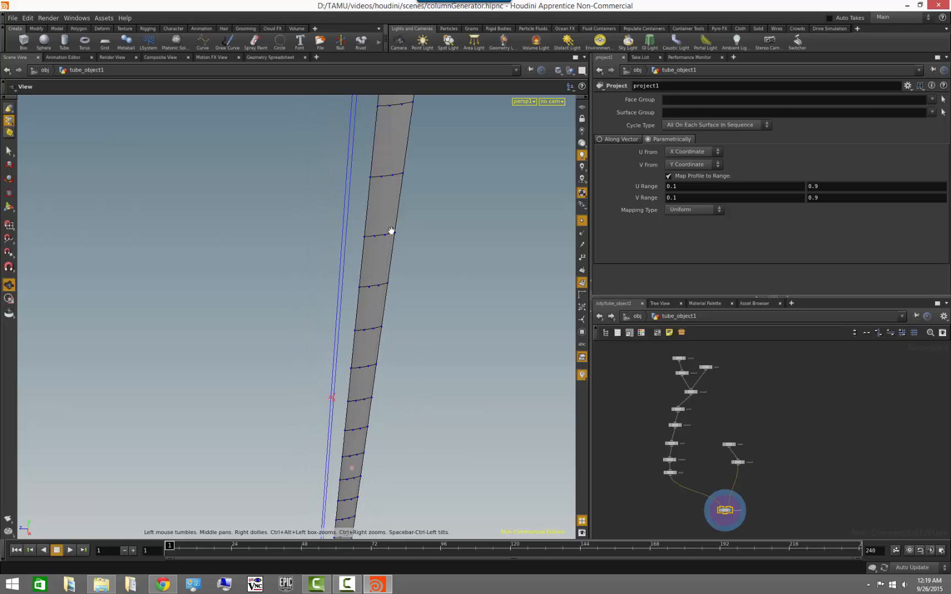
middle_drag(444, 300, 442, 333)
drag(441, 333, 485, 361)
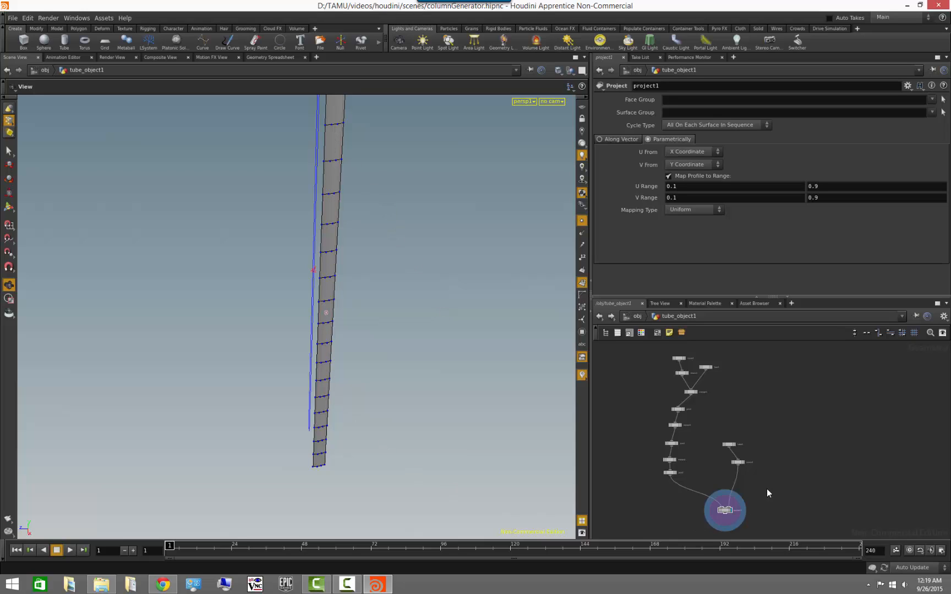
Add a Trim node below project1, connected to its output, and display its result
middle_drag(774, 508, 770, 404)
right_drag(770, 401, 725, 453)
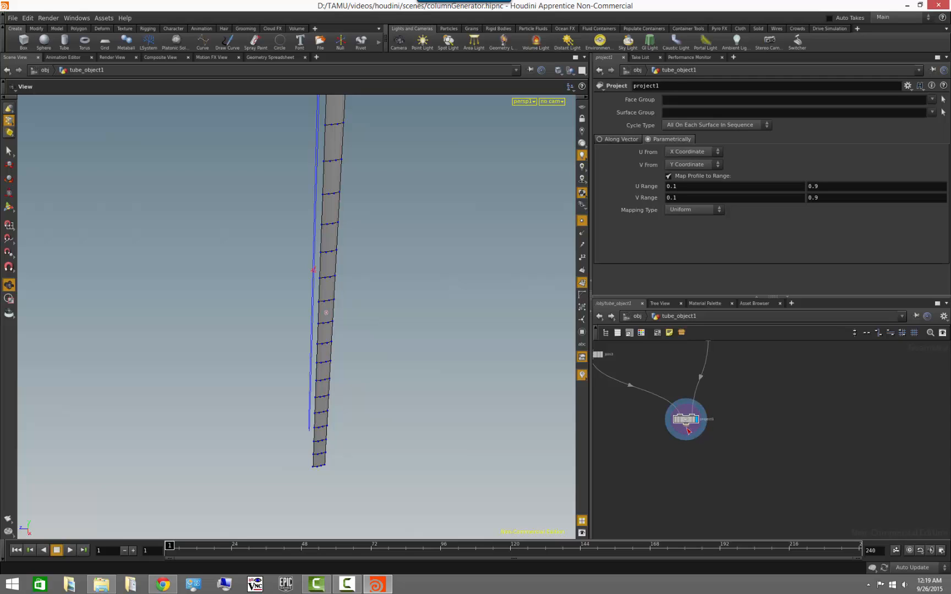
key(Tab)
text(trim)
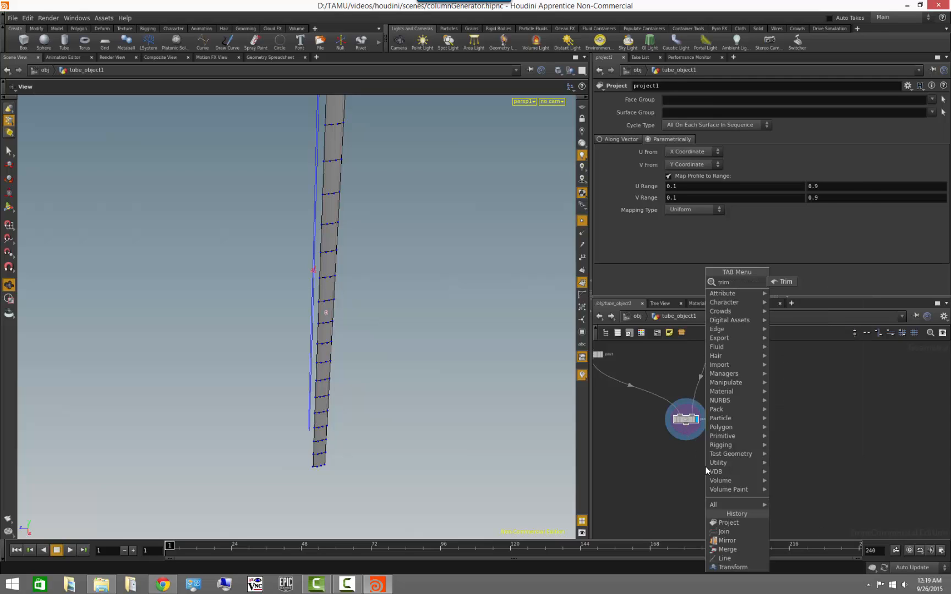
key(Return)
click(705, 467)
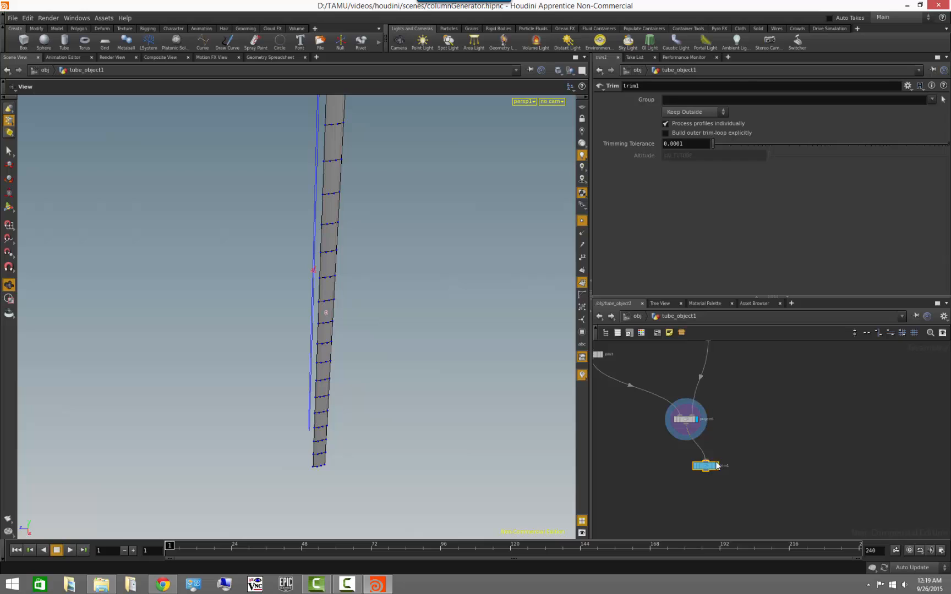
click(717, 467)
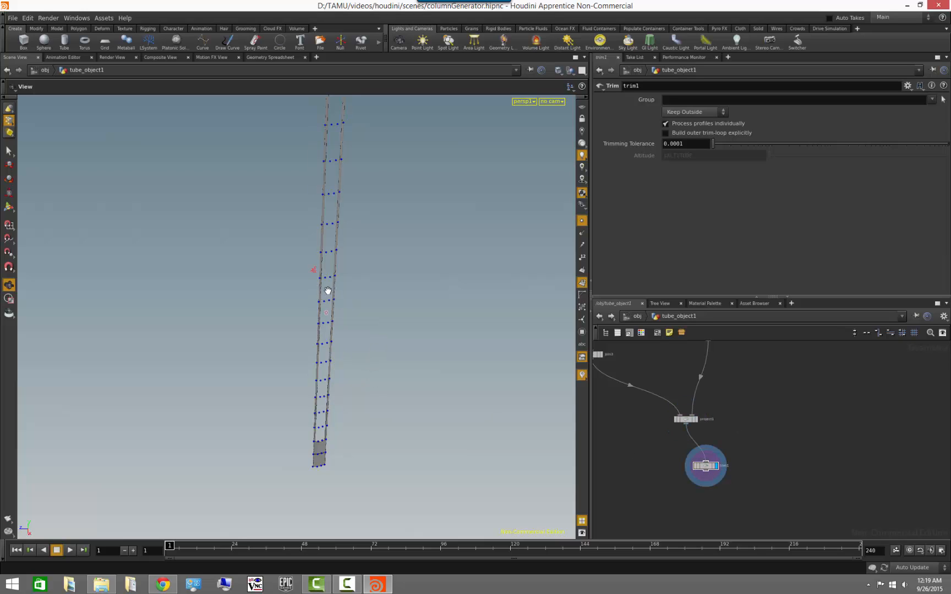
Inspect the flute opening trimmed from the carved strip at both ends, along with the nodes feeding the trim
drag(465, 355, 388, 391)
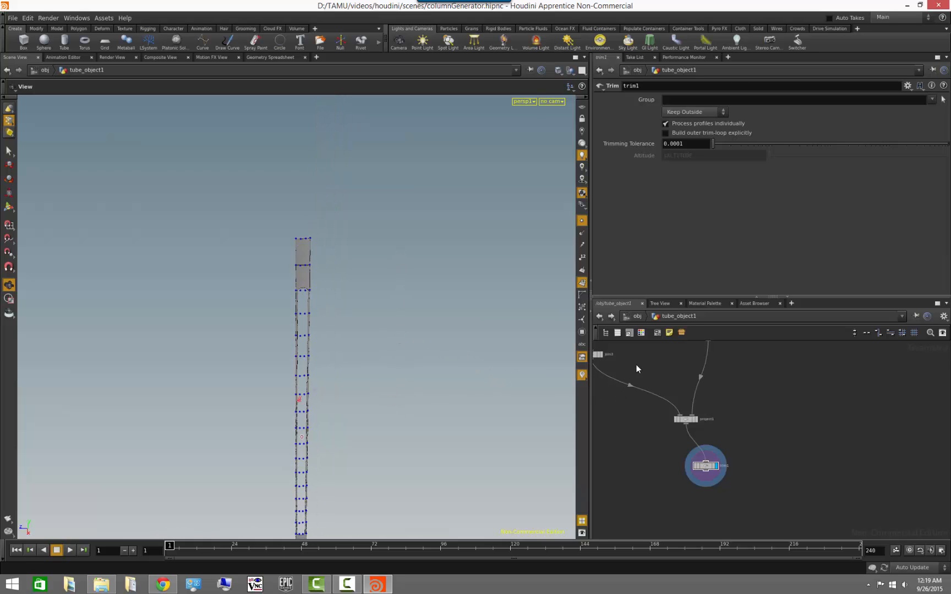
middle_drag(636, 369, 659, 452)
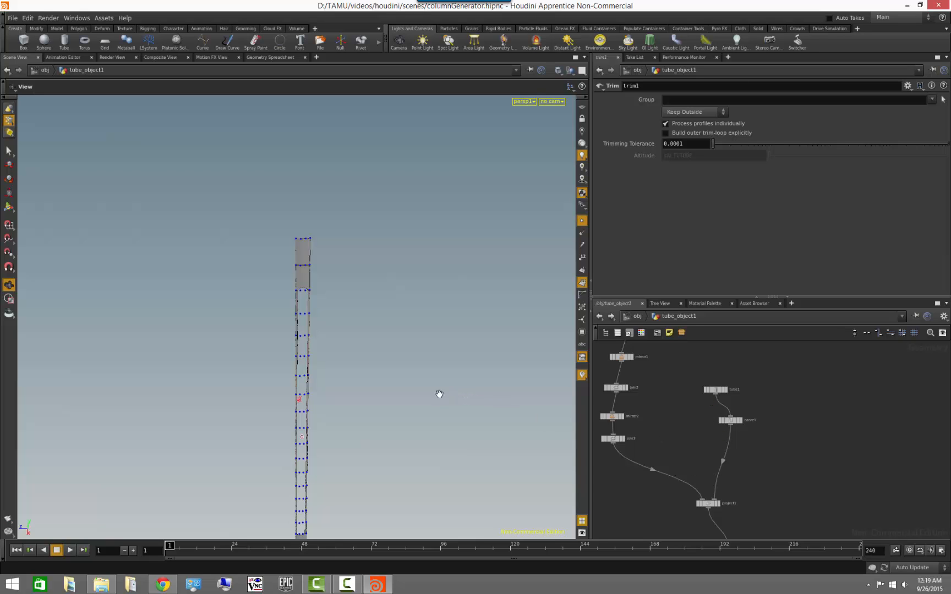
drag(317, 384, 328, 397)
right_drag(356, 407, 583, 440)
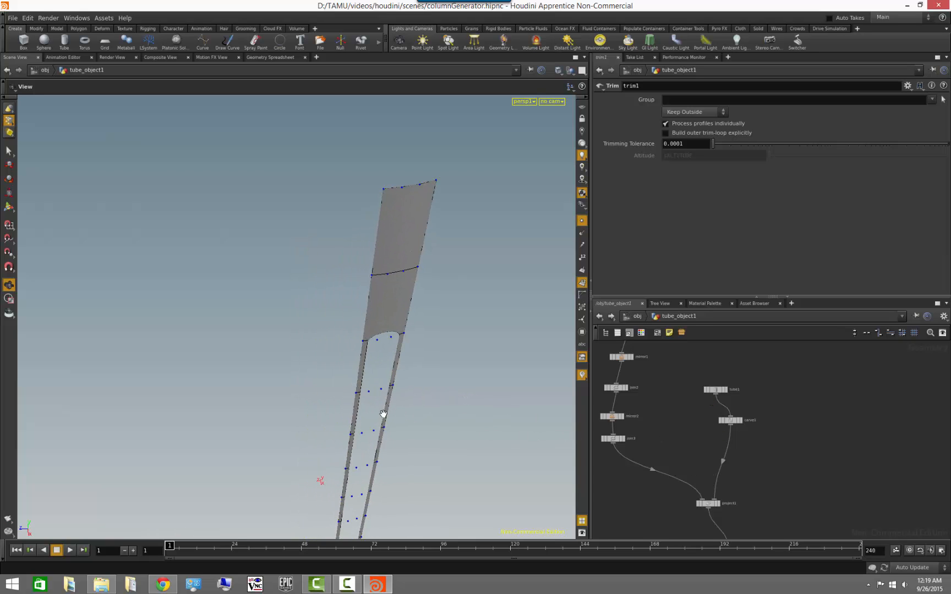
drag(432, 494, 358, 512)
drag(410, 446, 370, 438)
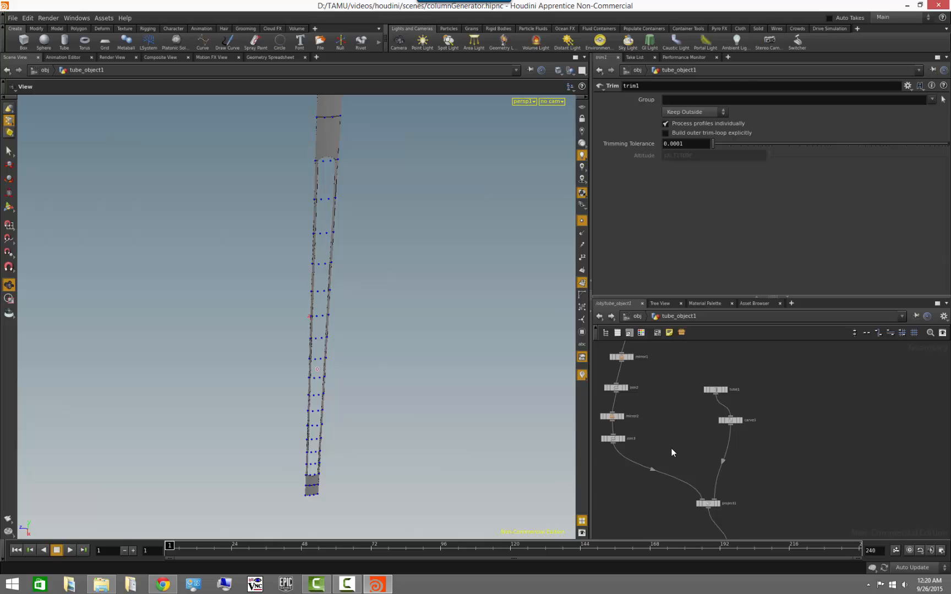
middle_drag(730, 497, 710, 443)
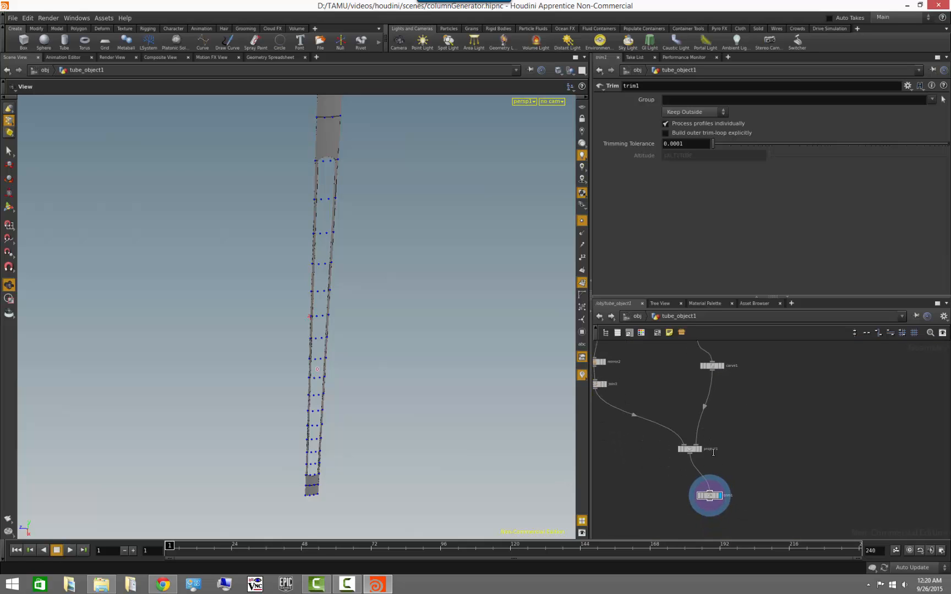
drag(439, 367, 379, 333)
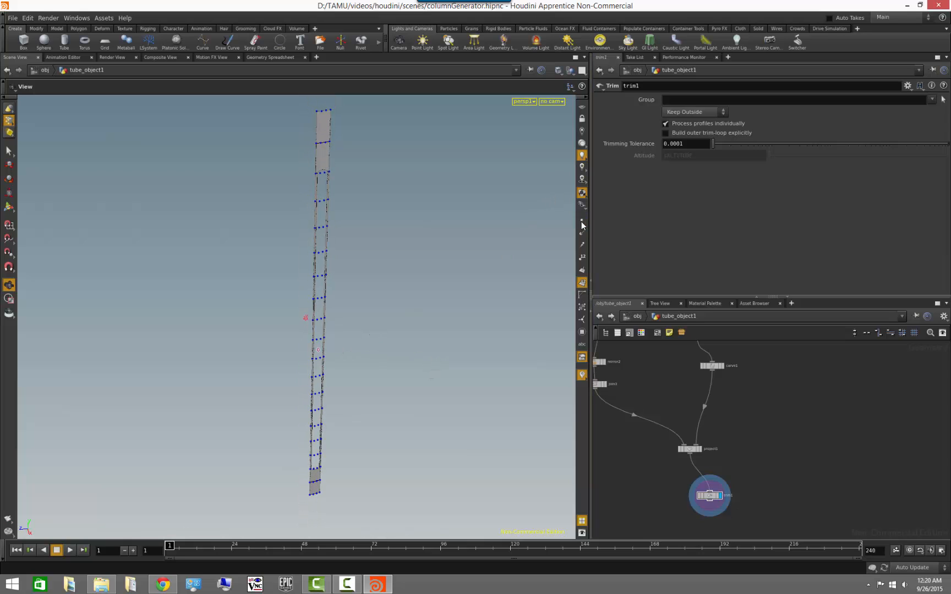
Hide the point markers on the trimmed strip and show the projection handles of project1 in the viewport
drag(412, 304, 363, 206)
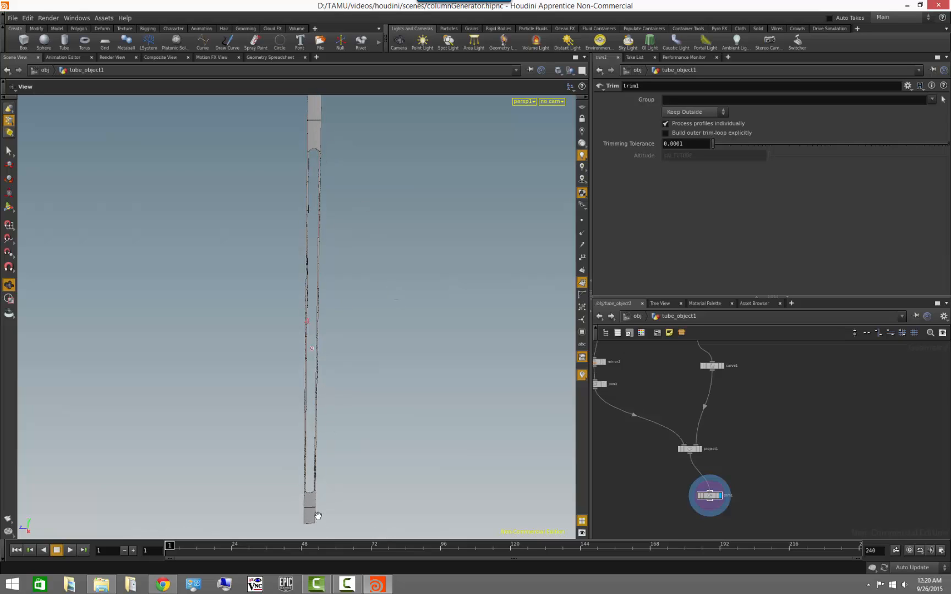
drag(427, 253, 397, 267)
click(690, 450)
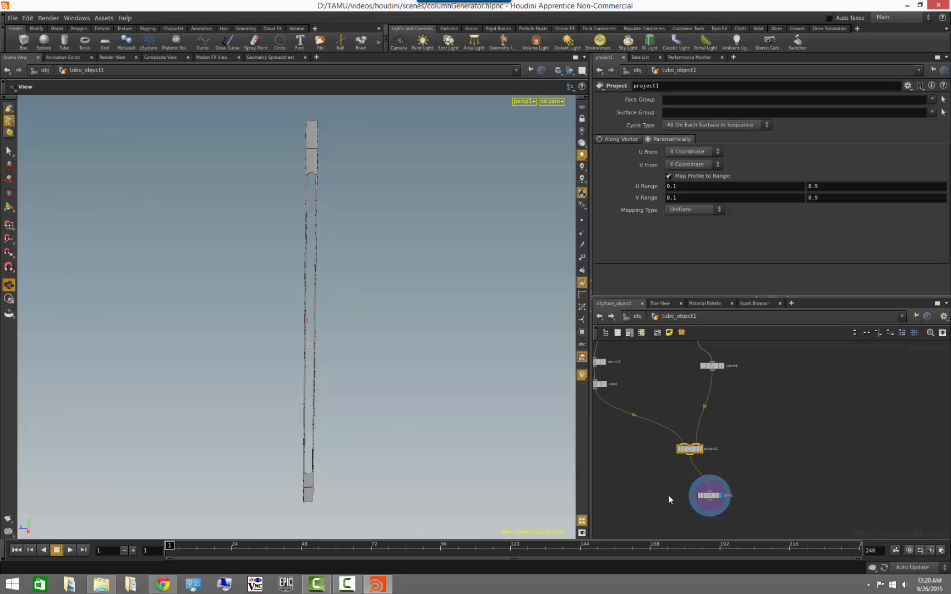
click(9, 208)
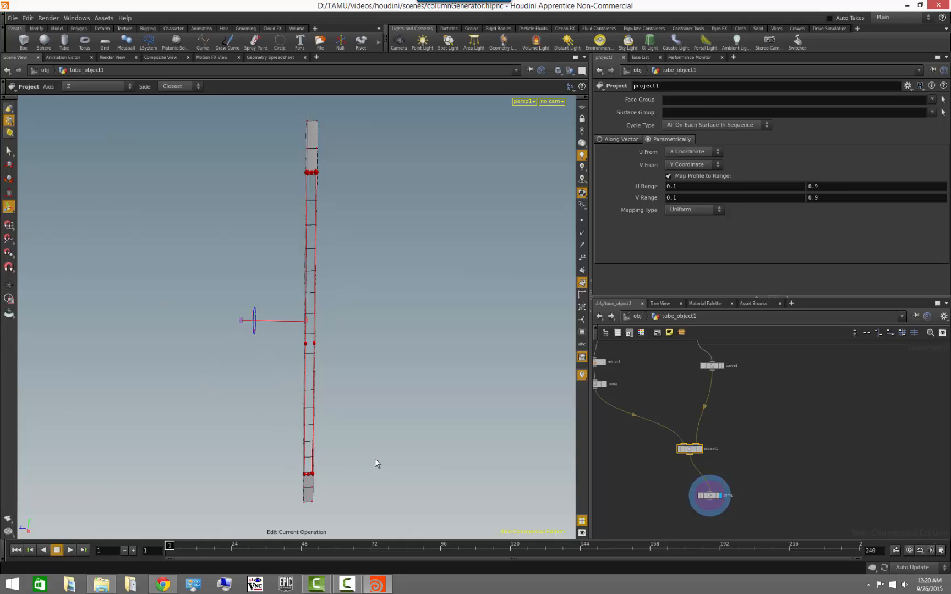
Stretch the projected flute profile toward the strip's lower end with its handle, setting the V range end to about 0.99
alt+drag(375, 460, 260, 456)
alt+right_drag(259, 456, 380, 454)
alt+middle_drag(380, 454, 380, 374)
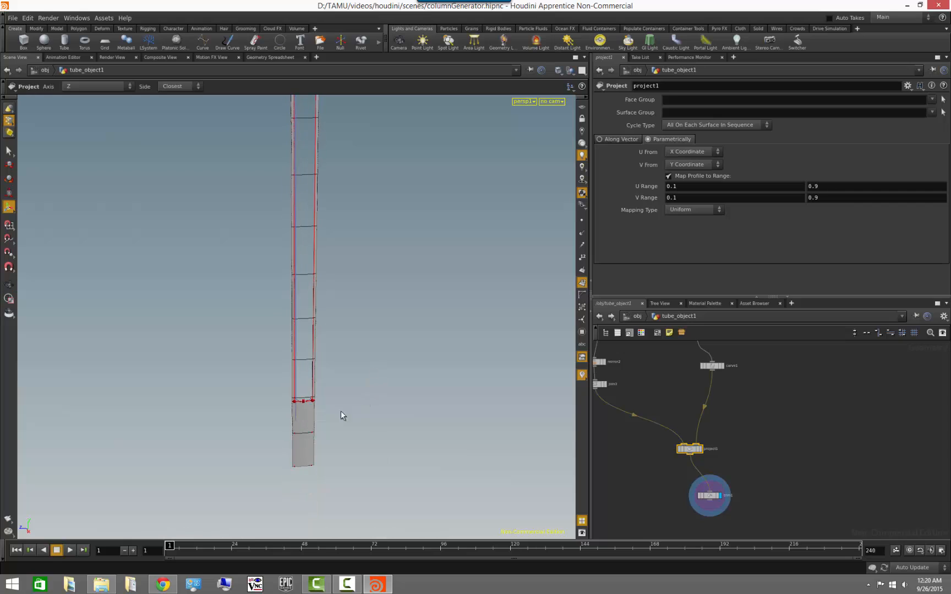
drag(304, 406, 305, 414)
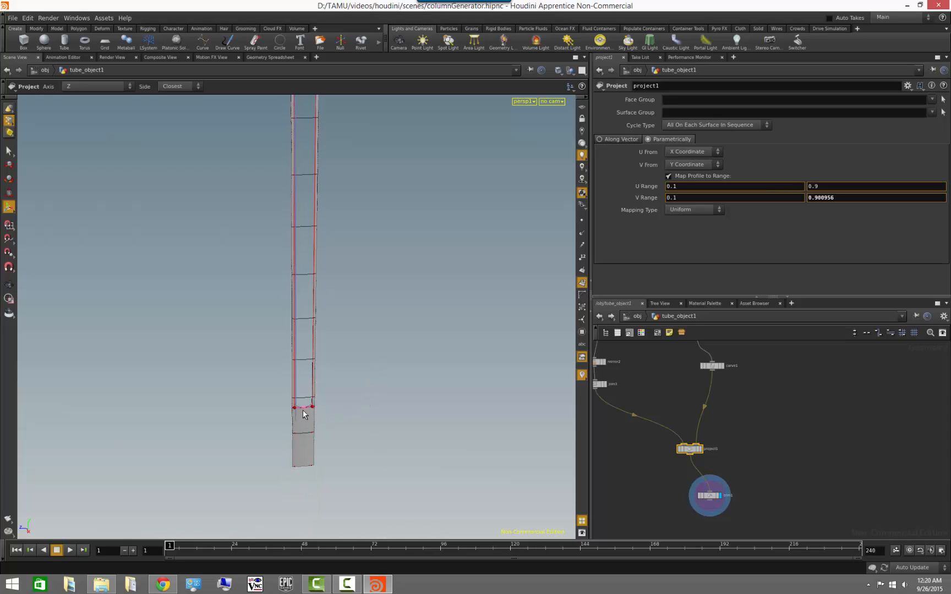
drag(305, 454, 307, 464)
Stretch the flute profile toward the strip's upper end with its handle, setting the V range start to about 0.0042
mouse_move(362, 306)
alt+middle_down()
mouse_move(369, 495)
mouse_move(390, 422)
alt+middle_up()
middle_drag(388, 209, 386, 420)
key(Return)
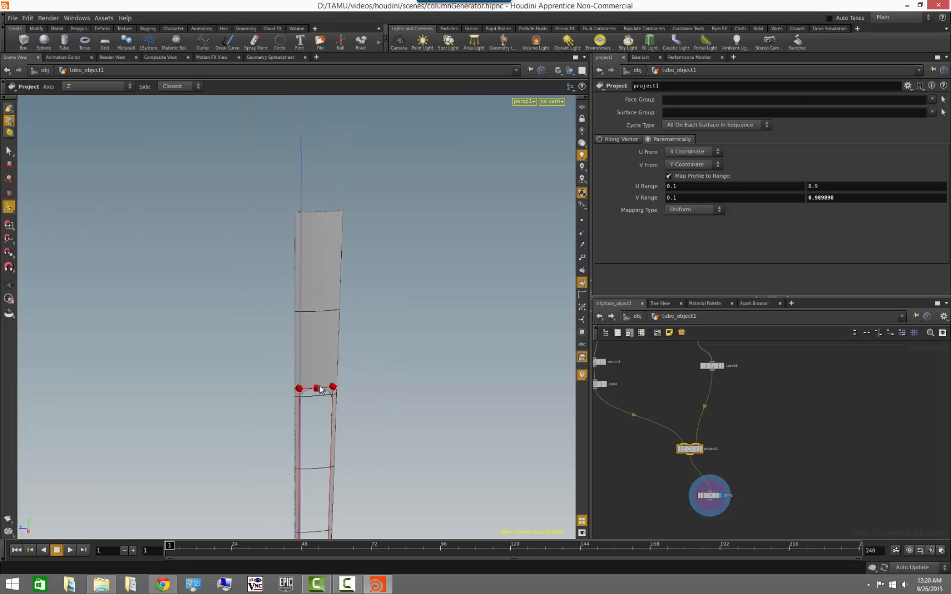
drag(318, 392, 314, 345)
drag(319, 238, 321, 220)
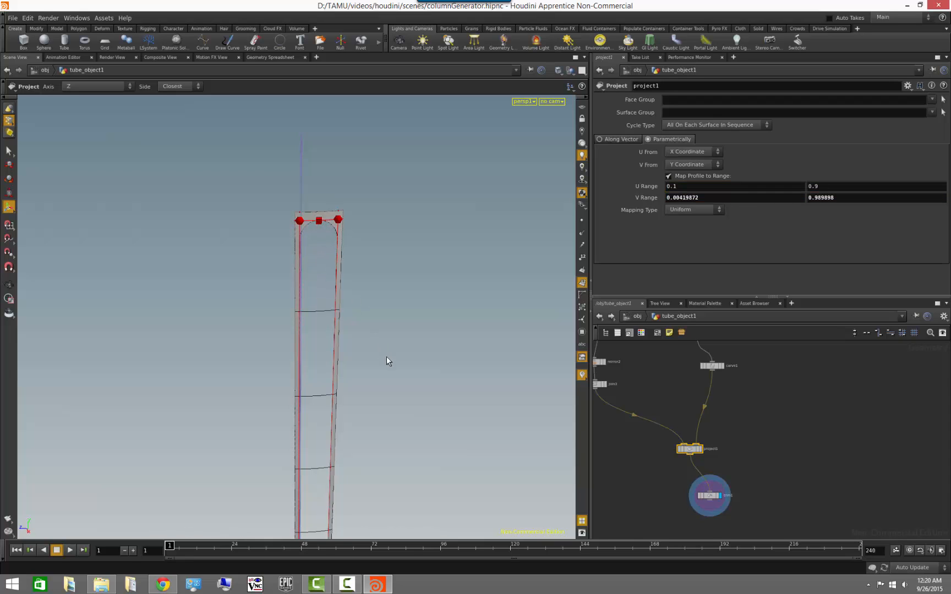
Compare the Uniform and Chord Length mapping types on project1 and set the mapping type to Chord Length
alt+right_drag(386, 356, 369, 421)
alt+middle_drag(369, 430, 369, 306)
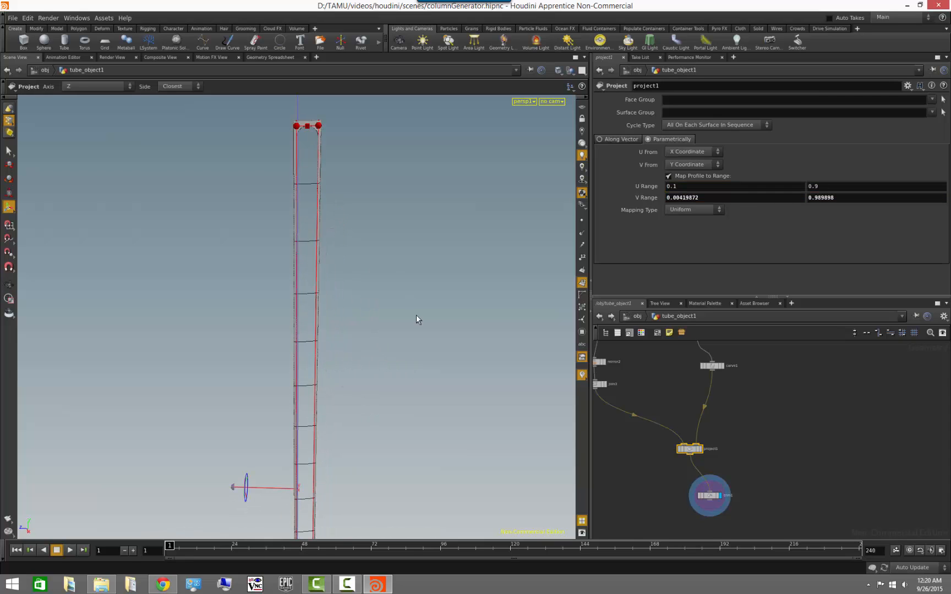
alt+right_drag(416, 318, 384, 330)
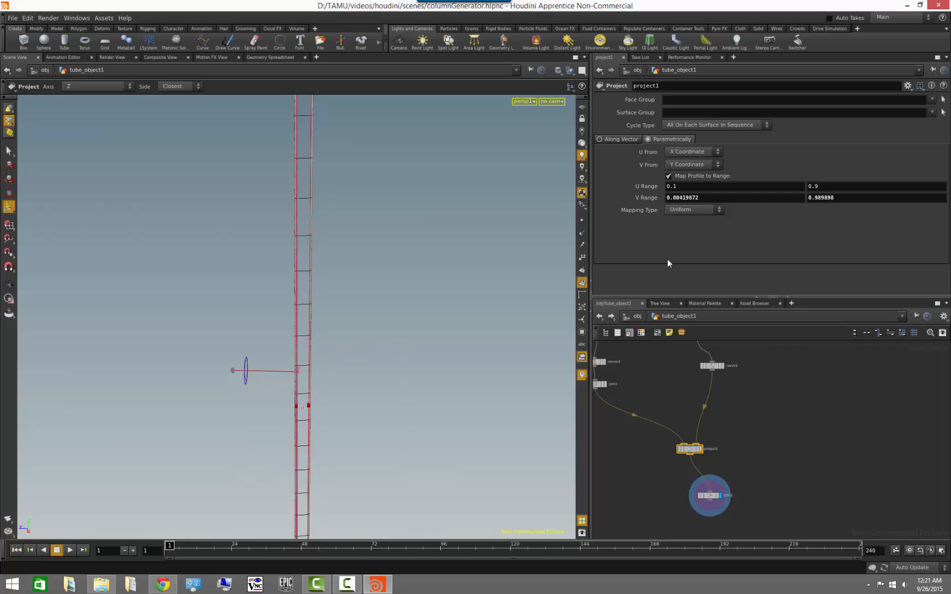
click(694, 210)
click(696, 227)
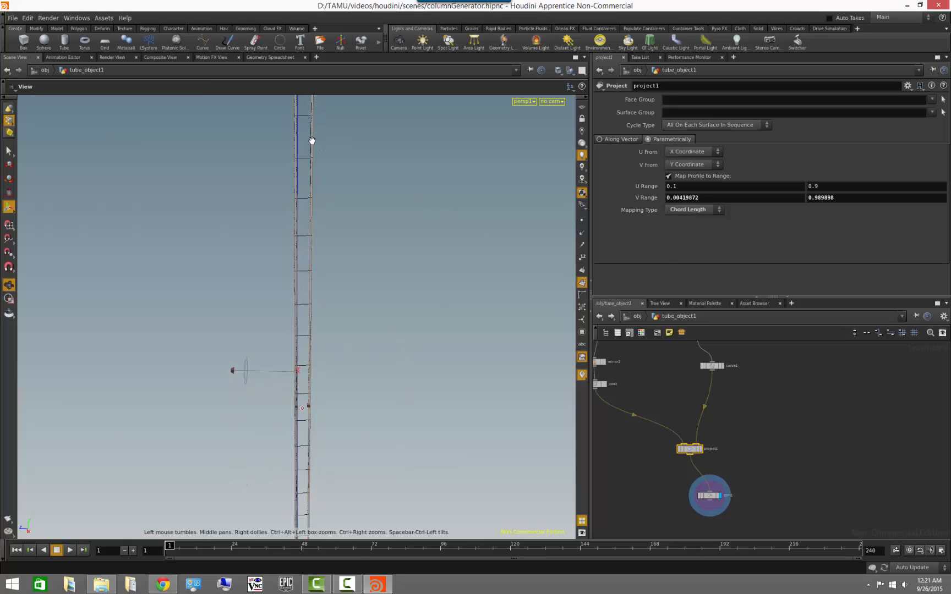
alt+right_drag(312, 142, 425, 366)
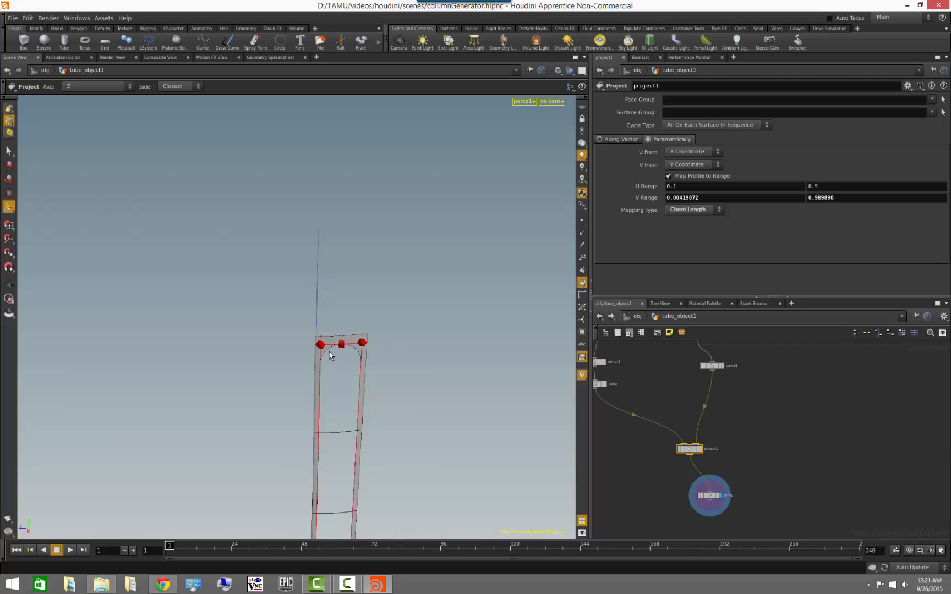
click(682, 210)
click(681, 220)
click(688, 208)
click(686, 228)
alt+right_drag(378, 378, 176, 408)
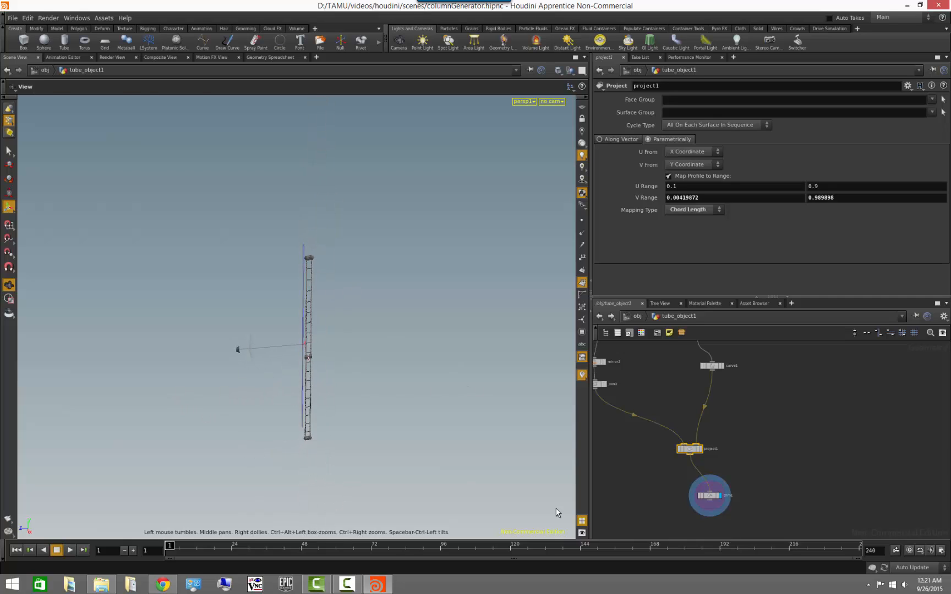
Move the trim1 node closer to project1, directly beneath it in the network
click(674, 487)
middle_drag(769, 479, 759, 427)
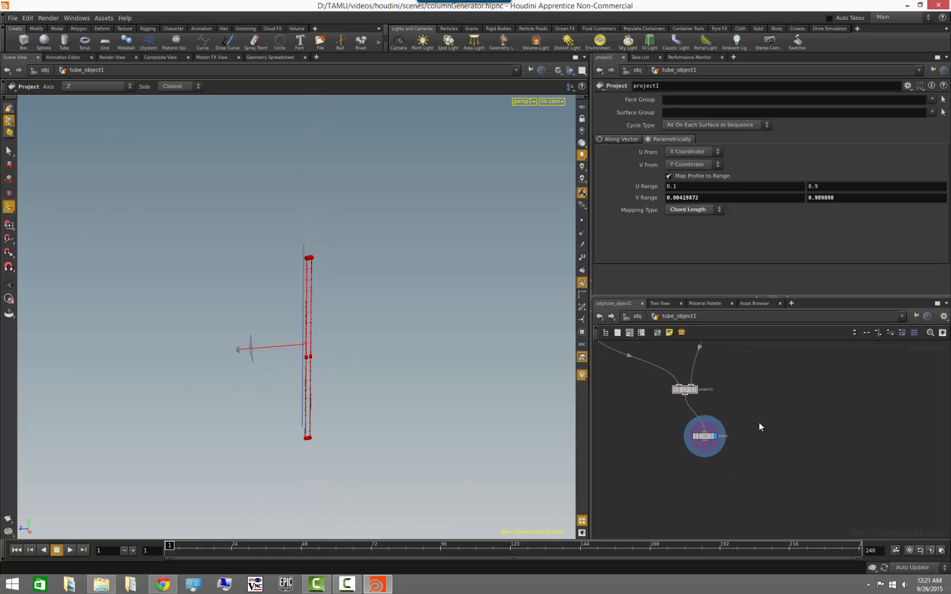
drag(707, 436, 692, 418)
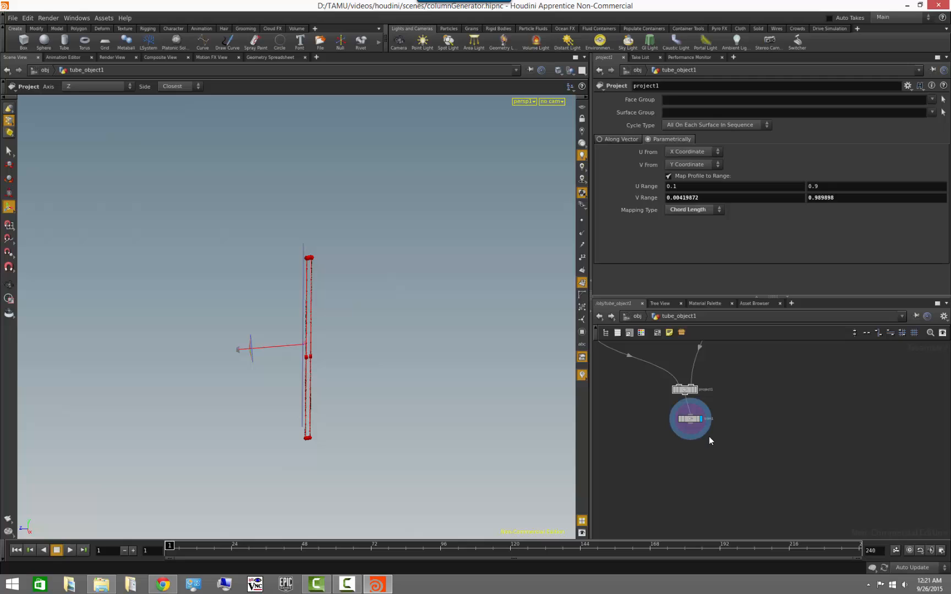
Inspect the rounded end of the trimmed flute opening without the handles and save the scene
click(9, 285)
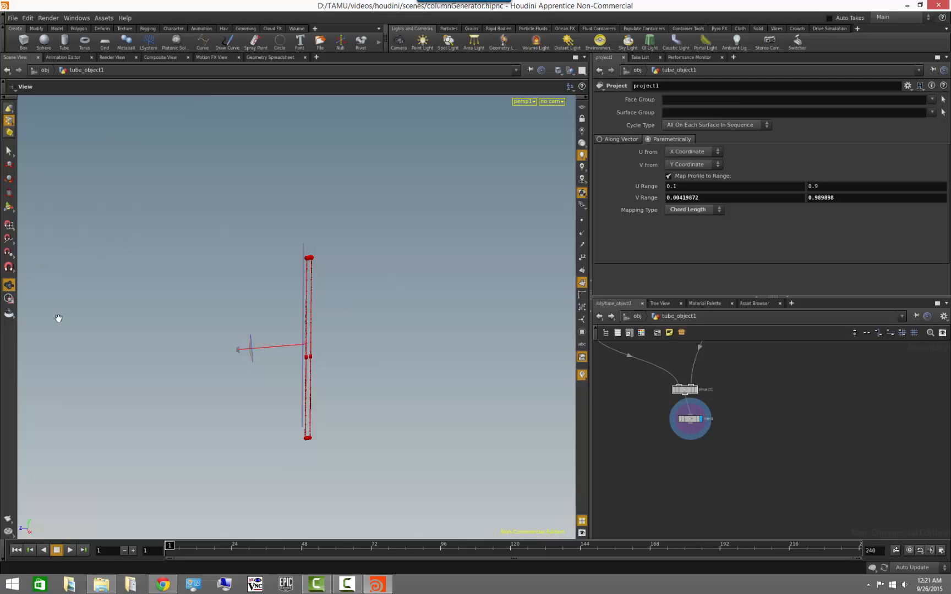
drag(225, 380, 393, 404)
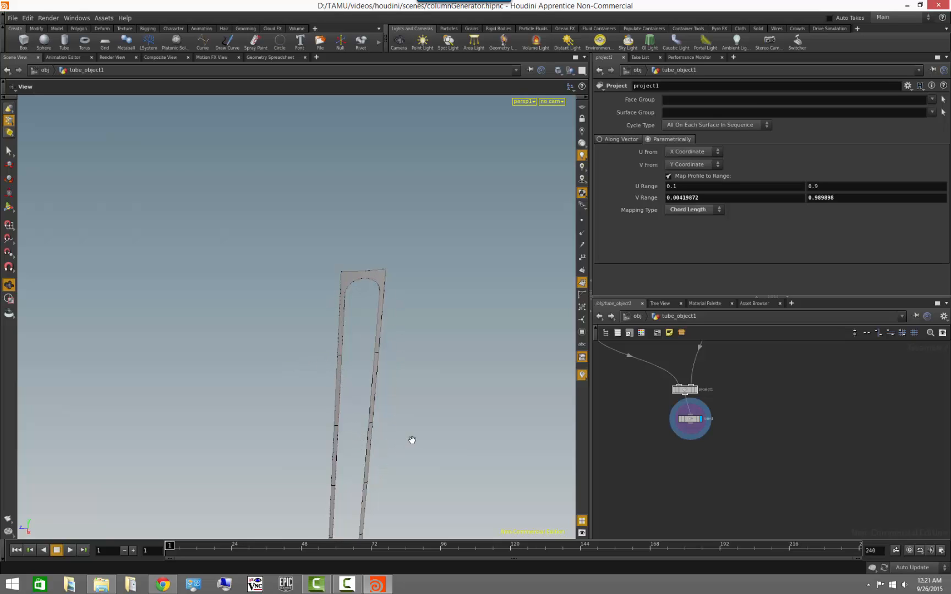
drag(411, 442, 332, 417)
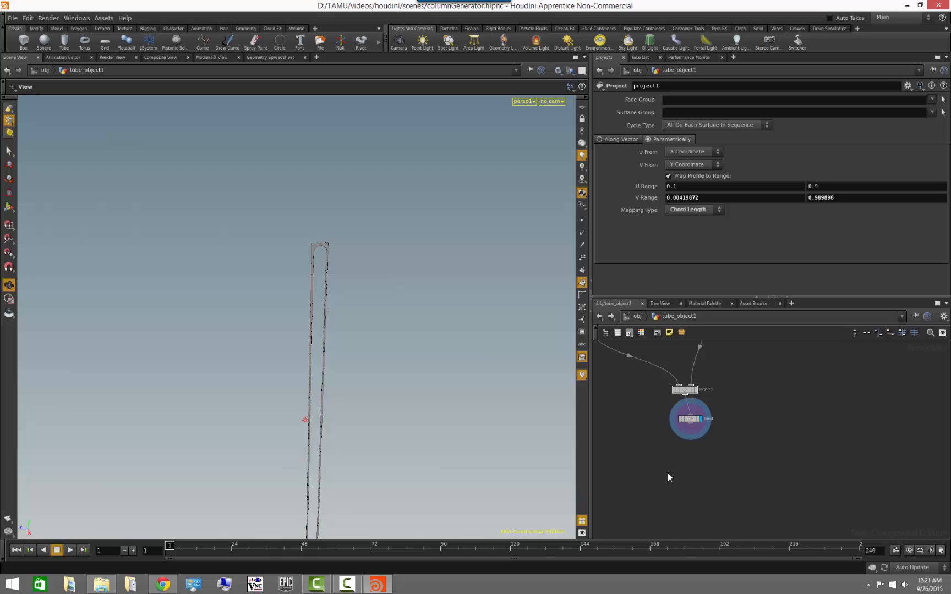
key(ctrl+s)
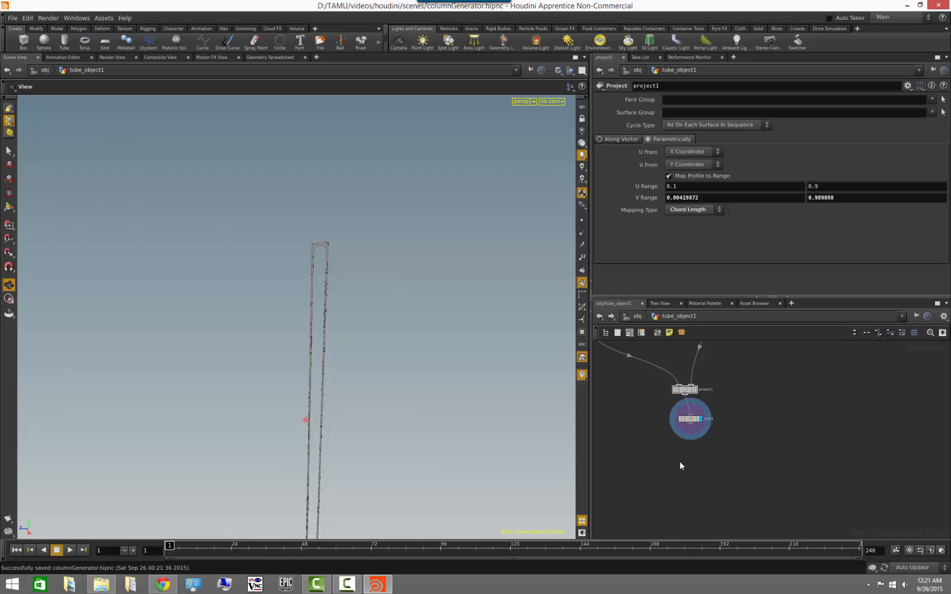
Add a Convert node below trim1, connected to its output, and display its polygon result
middle_drag(700, 477, 705, 457)
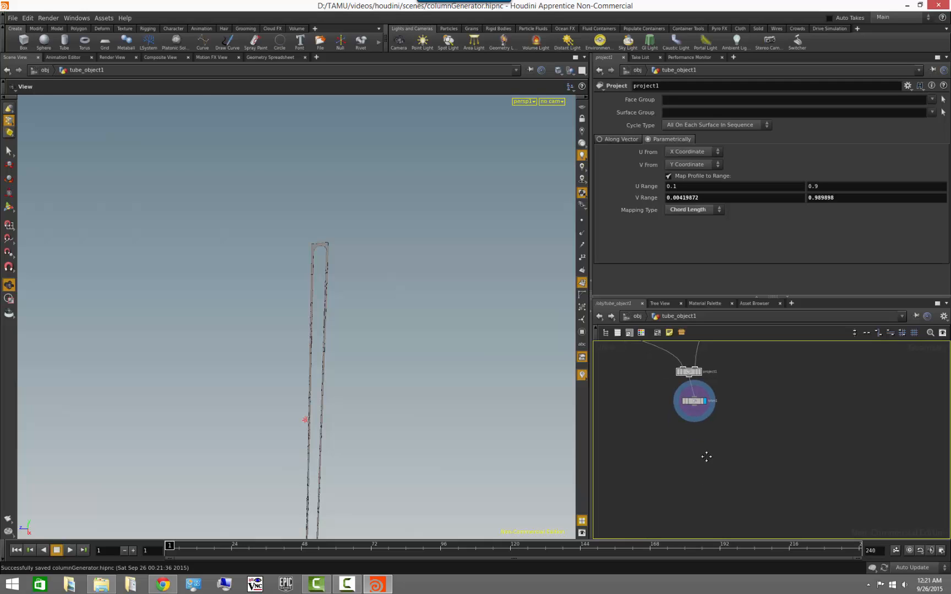
key(Return)
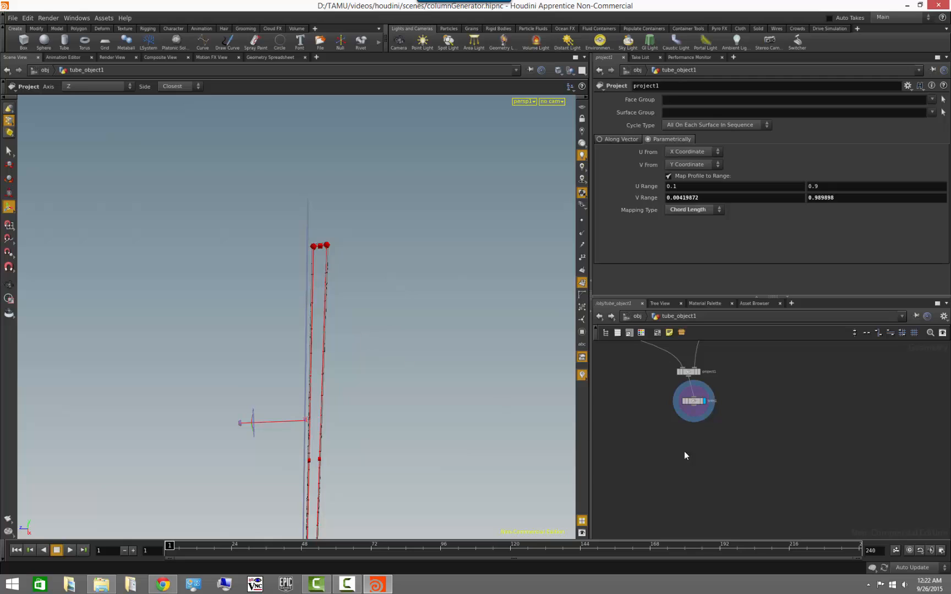
click(9, 284)
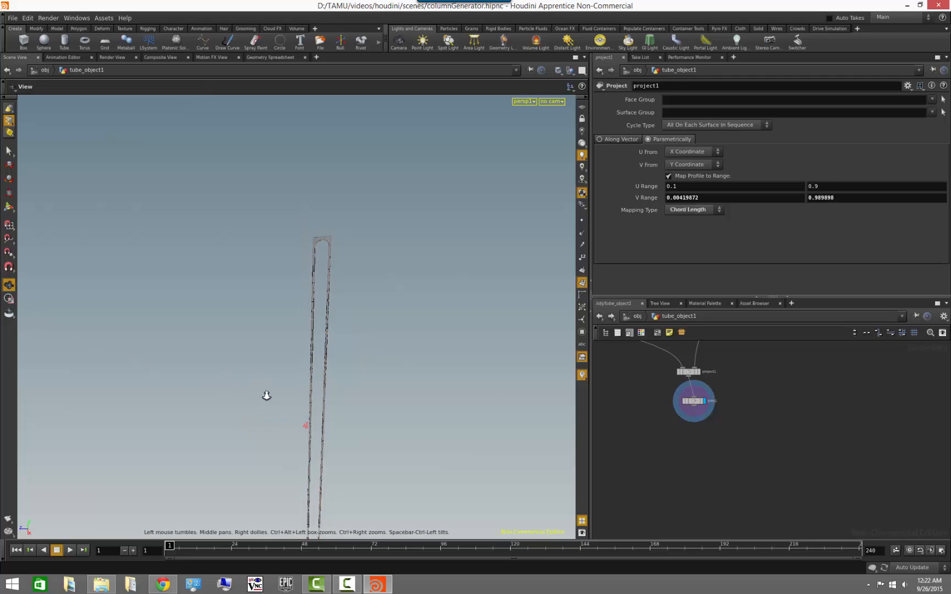
scroll(689, 444, up, 2)
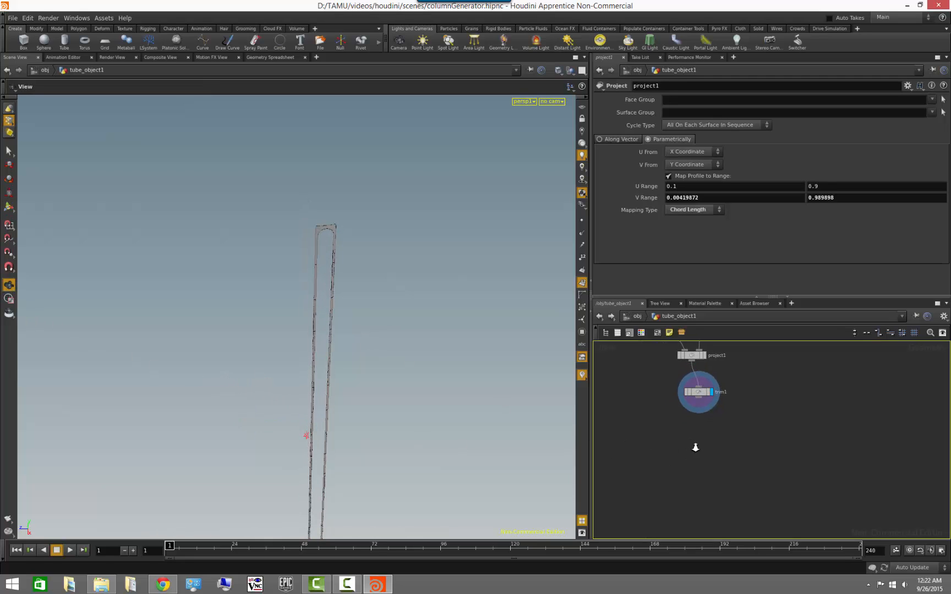
mouse_move(387, 331)
mouse_down()
mouse_move(361, 329)
mouse_move(354, 411)
mouse_move(609, 428)
mouse_up()
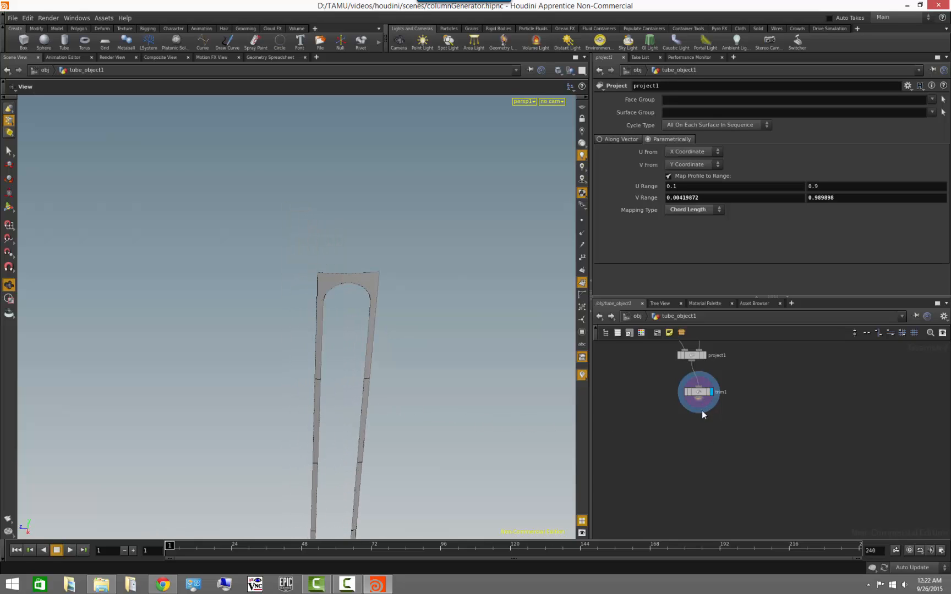
drag(719, 449, 718, 450)
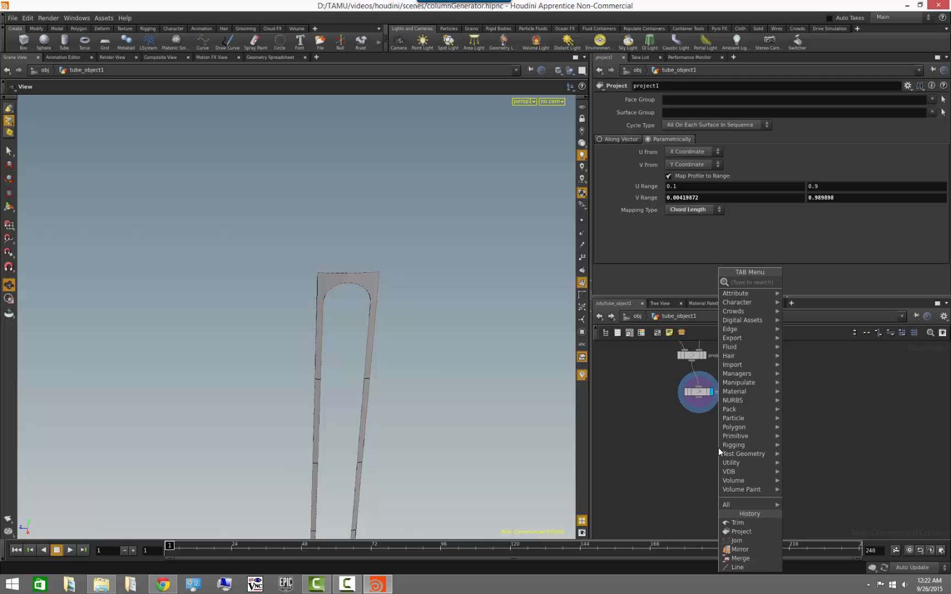
text(convert)
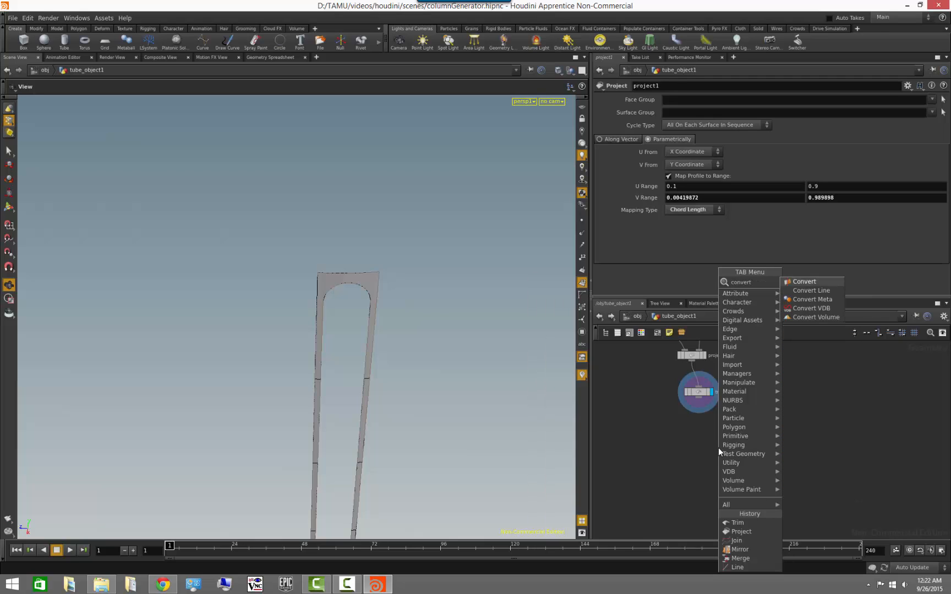
key(Return)
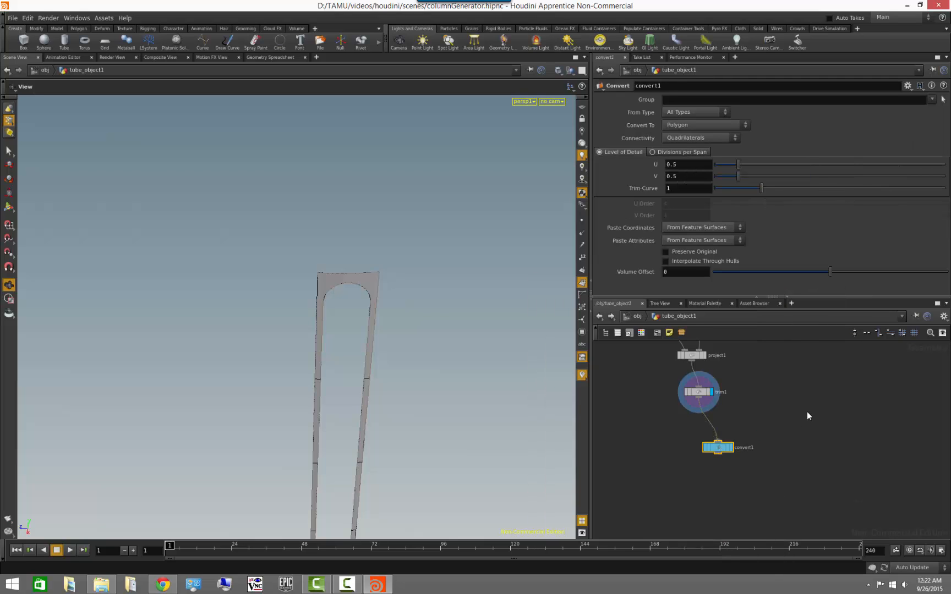
click(808, 416)
drag(719, 447, 713, 433)
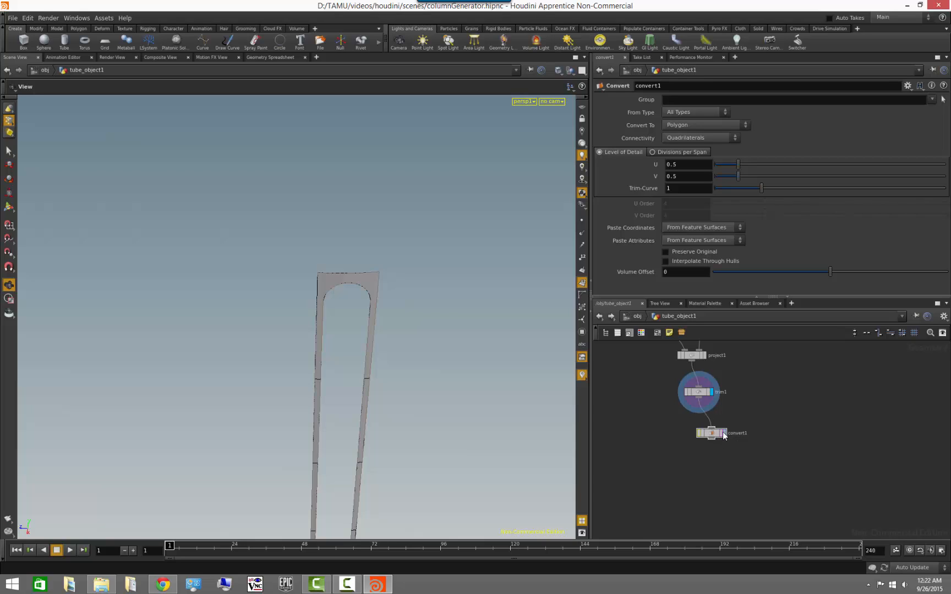
click(724, 434)
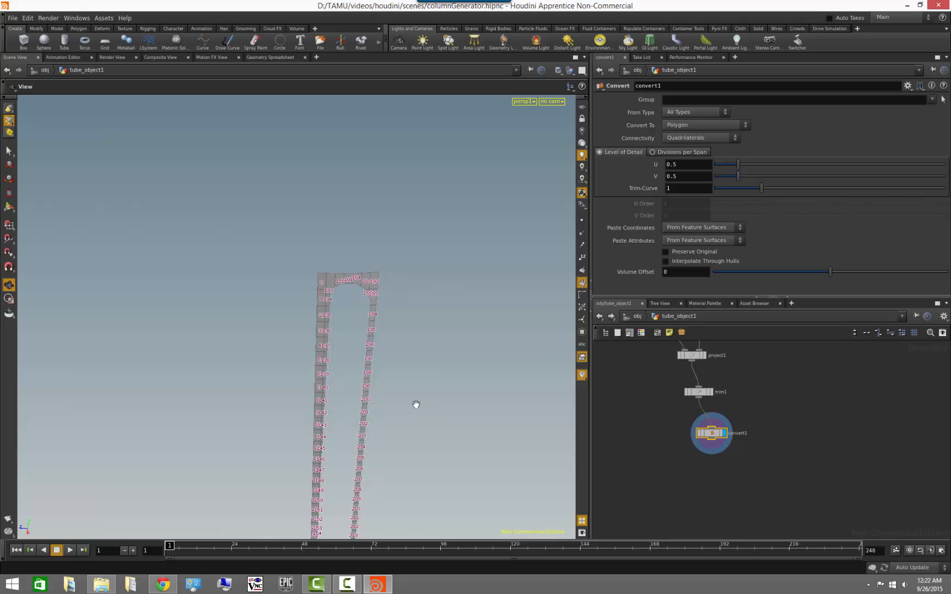
Turn off the primitive numbers in the viewport and inspect the converted polygon mesh around the flute opening
mouse_move(416, 403)
mouse_down()
mouse_move(333, 395)
mouse_move(488, 406)
mouse_move(426, 399)
mouse_up()
click(582, 282)
right_drag(482, 359, 416, 370)
drag(417, 371, 413, 398)
middle_drag(416, 388, 423, 393)
drag(424, 393, 346, 353)
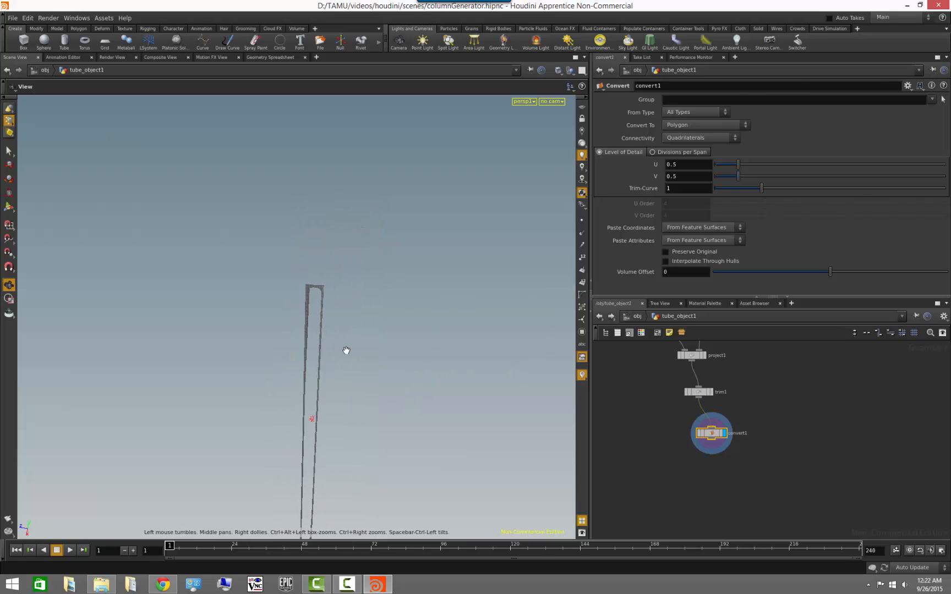
Compare the displayed results of trim1 and convert1, ending on the converted mesh near the flute's upper end
click(711, 392)
click(724, 434)
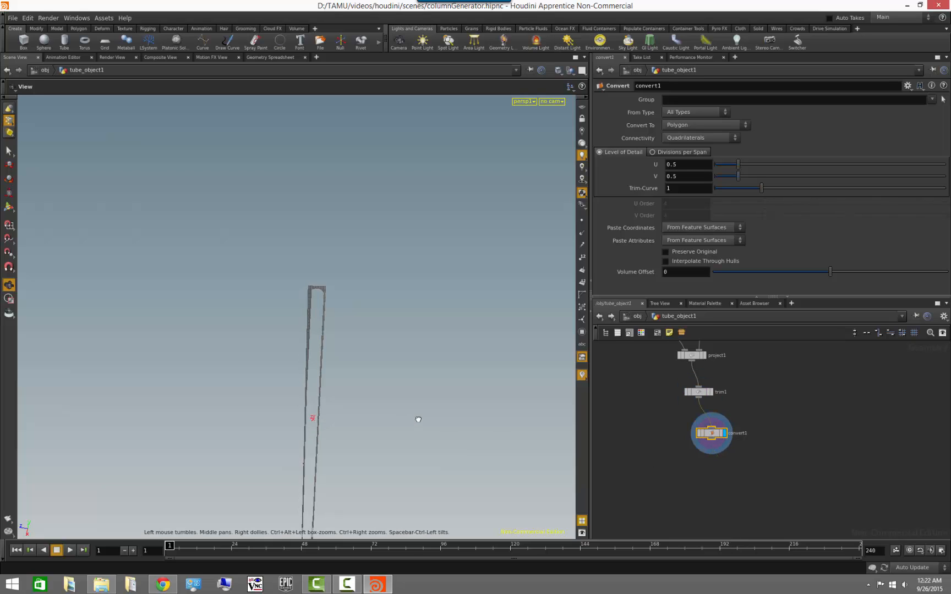
mouse_move(418, 419)
mouse_down()
mouse_move(450, 411)
mouse_move(421, 415)
mouse_up()
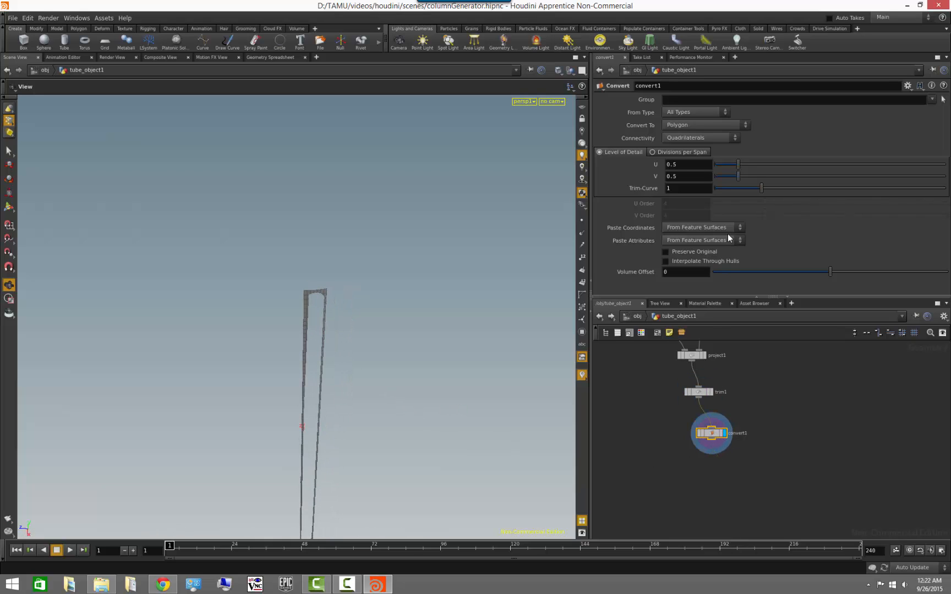
drag(472, 378, 425, 356)
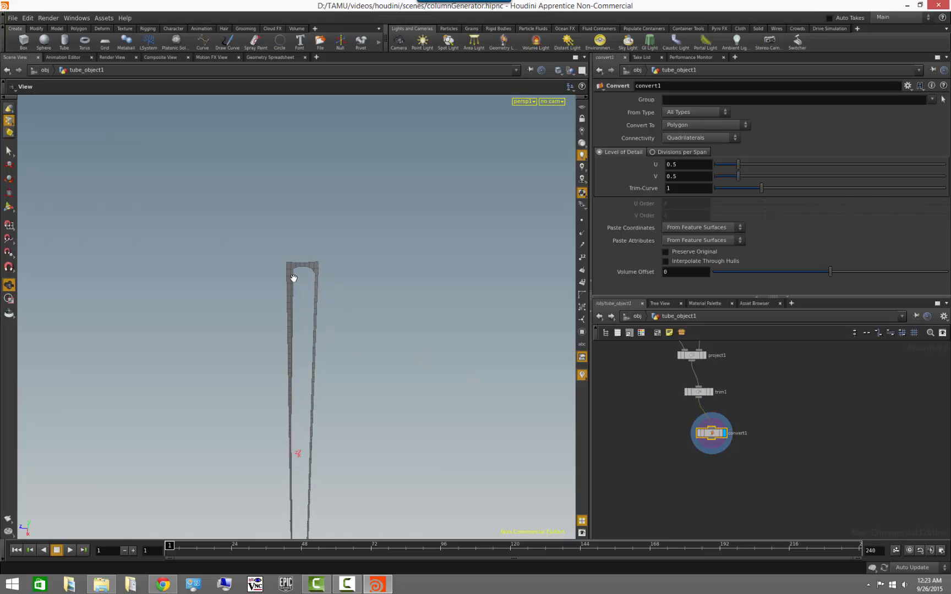
Switch convert1 to Divisions per Span, with U and V at 0 and Trim-Curve at 5
click(653, 153)
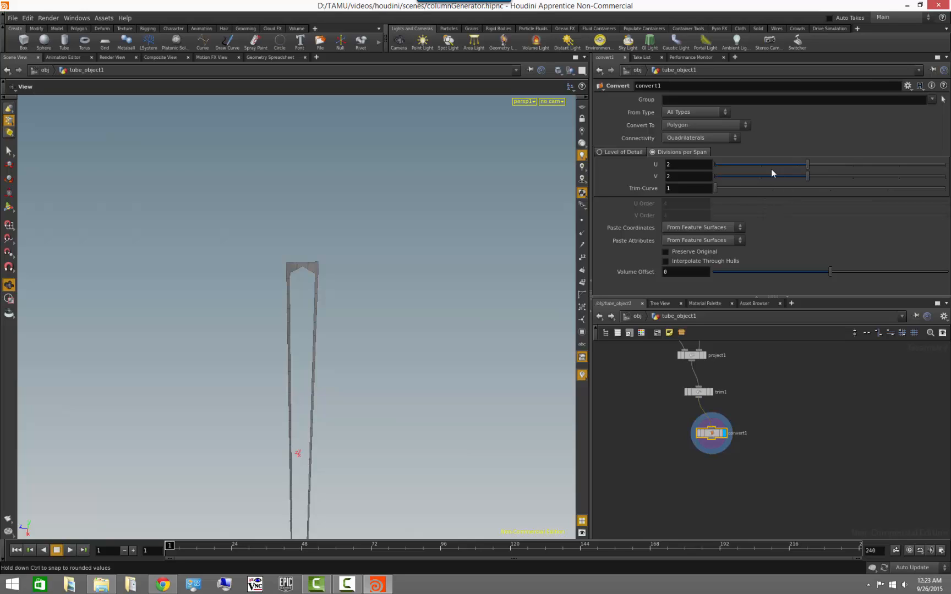
drag(771, 165, 692, 168)
drag(775, 181, 653, 183)
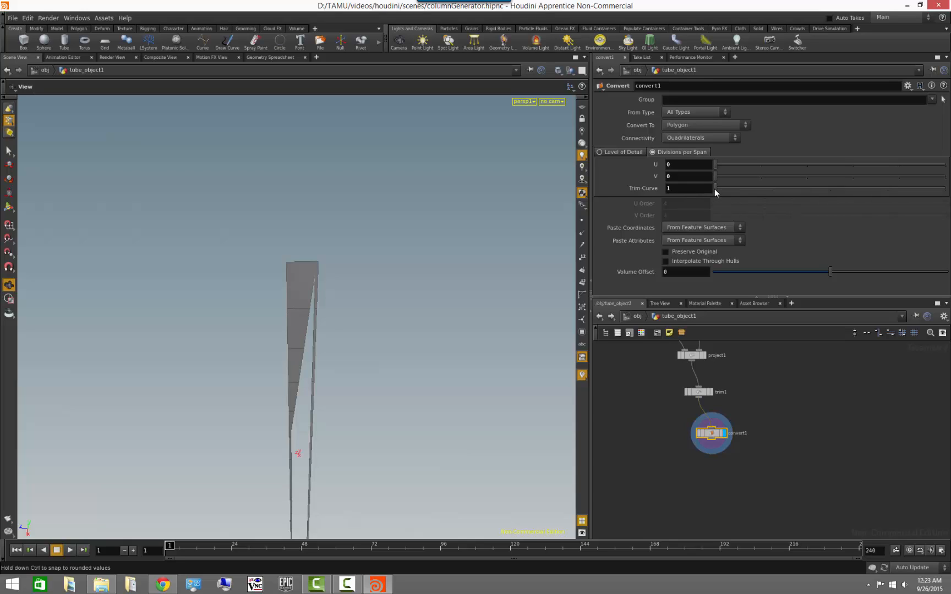
drag(714, 188, 938, 191)
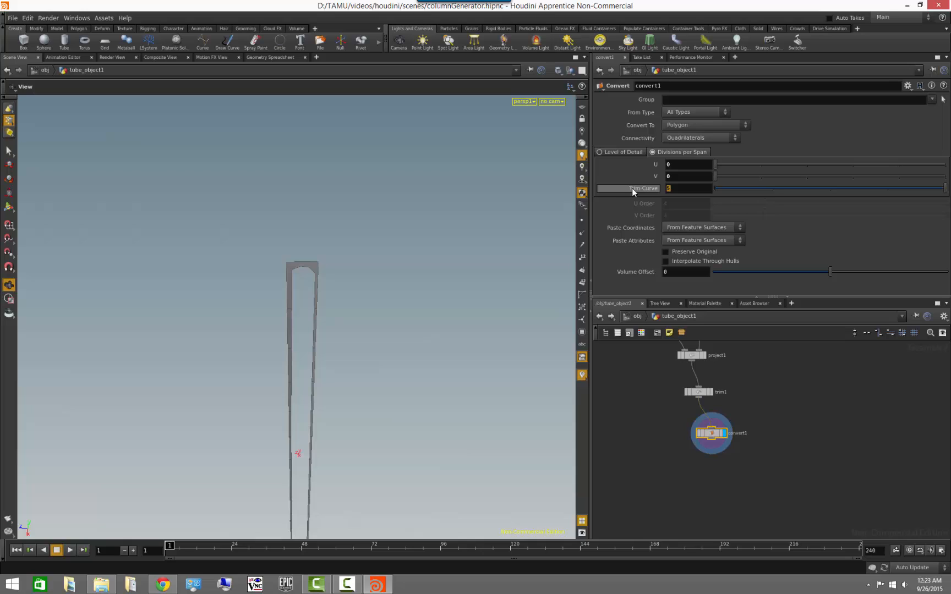
Set convert1's Trim-Curve divisions to 10 and check the rounded upper end of the flute opening
text(10)
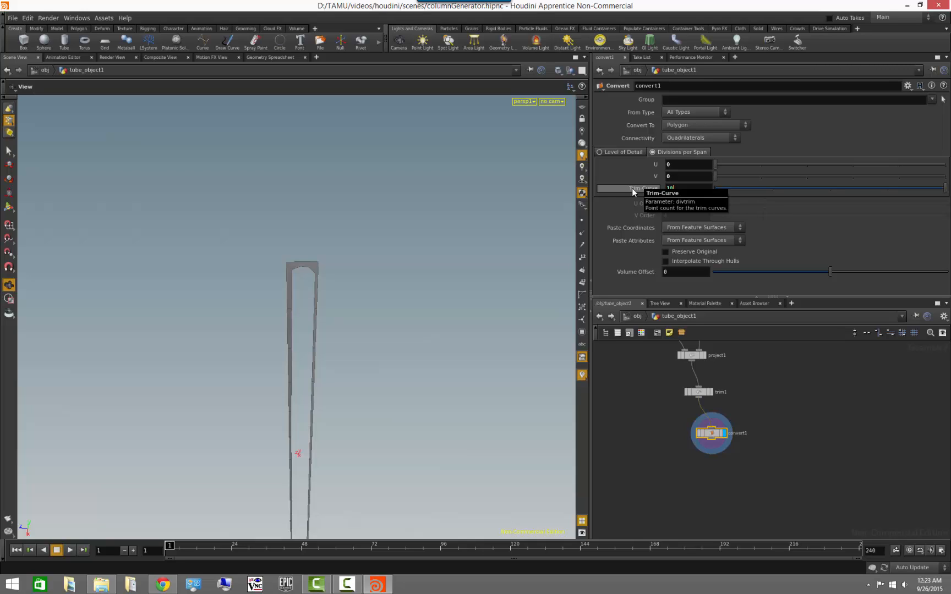
key(Return)
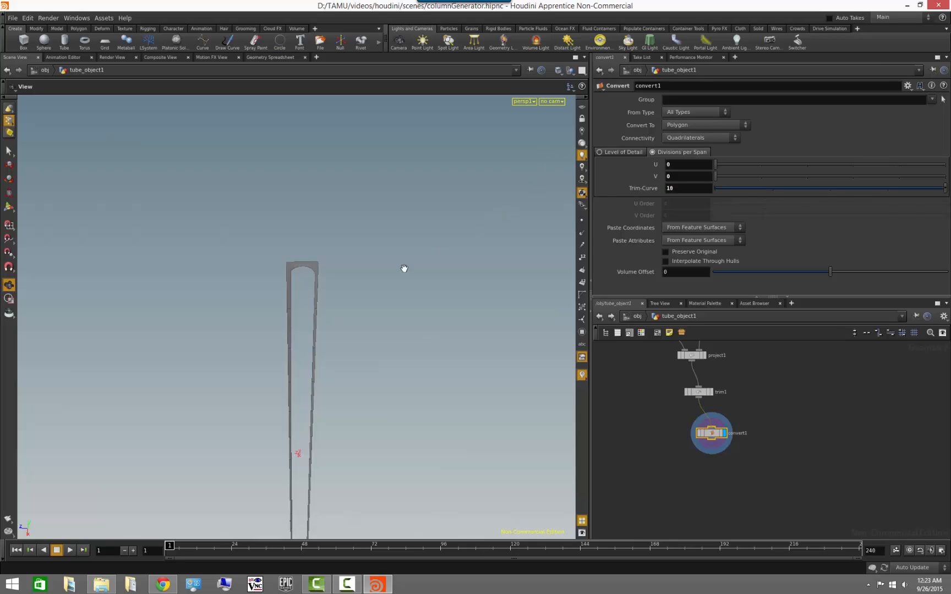
right_drag(323, 319, 380, 266)
drag(380, 266, 372, 282)
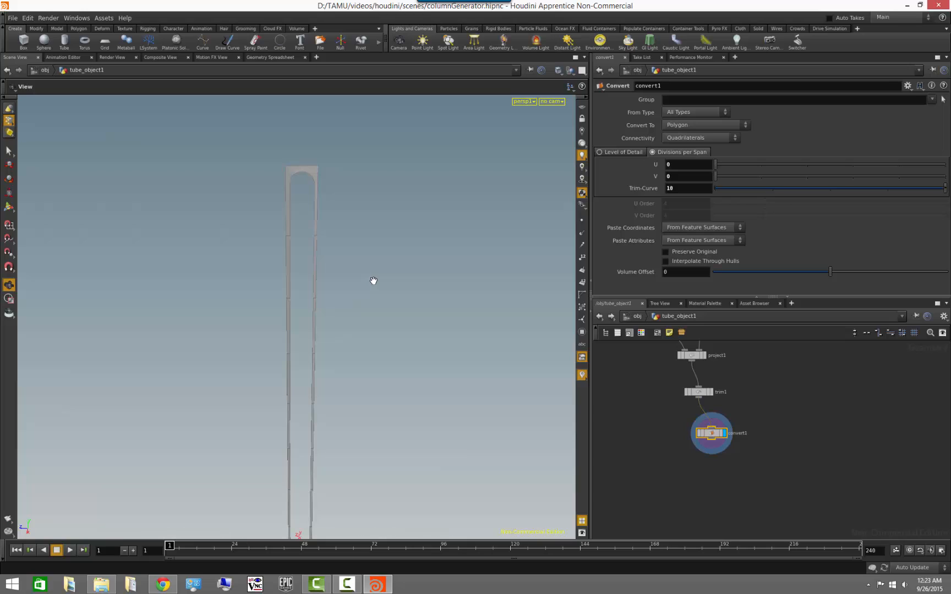
Set convert1's Trim-Curve divisions to 20 and turn on point display in the viewport
key(Return)
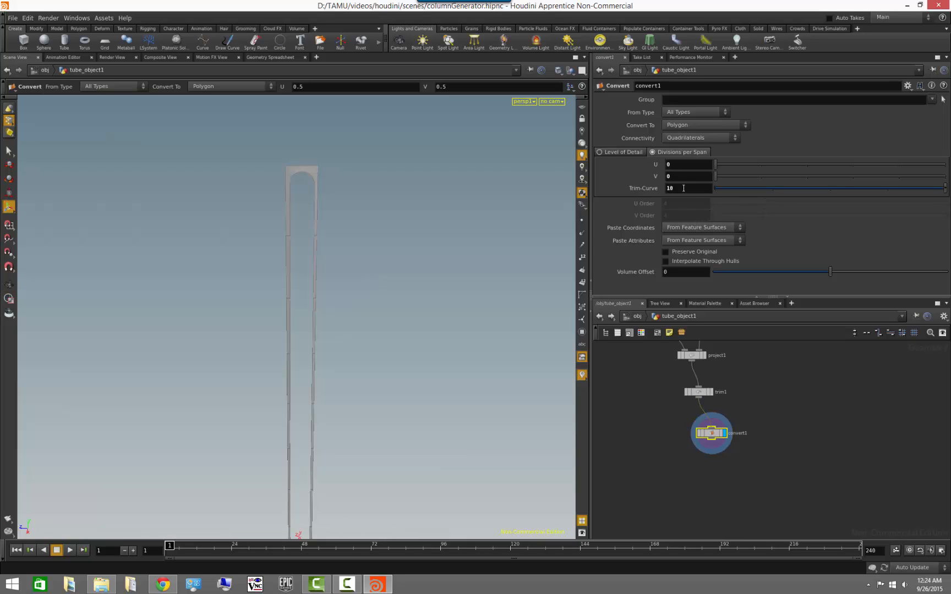
text(20)
key(Return)
click(582, 221)
key(Escape)
Examine the point distribution along both long sides and the rounded ends of the converted flute opening
drag(363, 384, 486, 424)
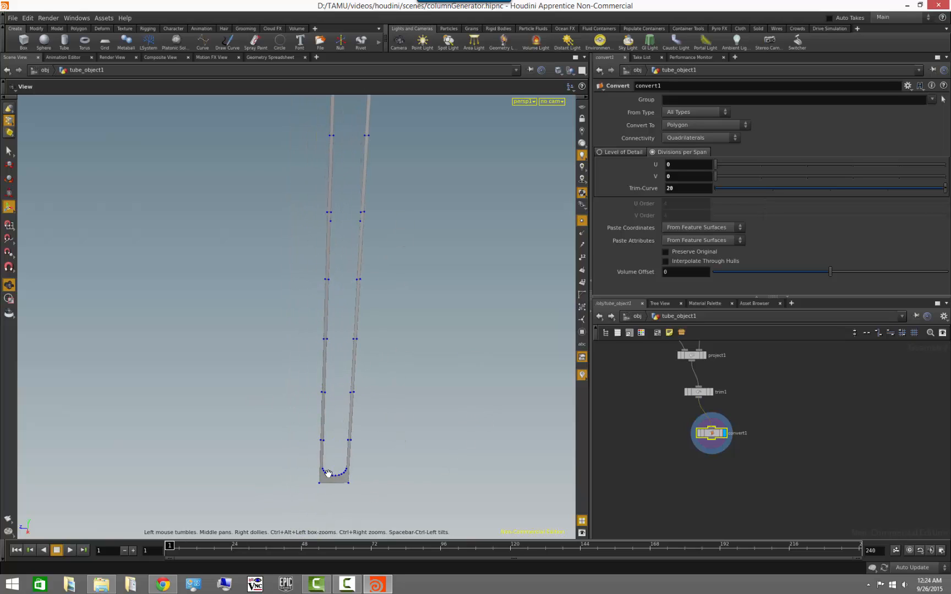
drag(328, 473, 322, 368)
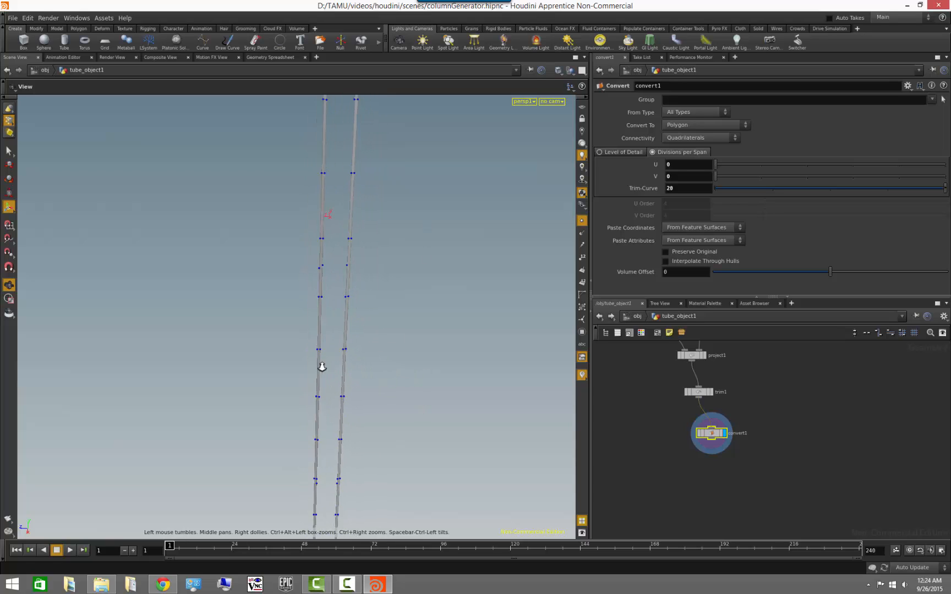
middle_drag(333, 374, 322, 462)
middle_drag(329, 378, 335, 422)
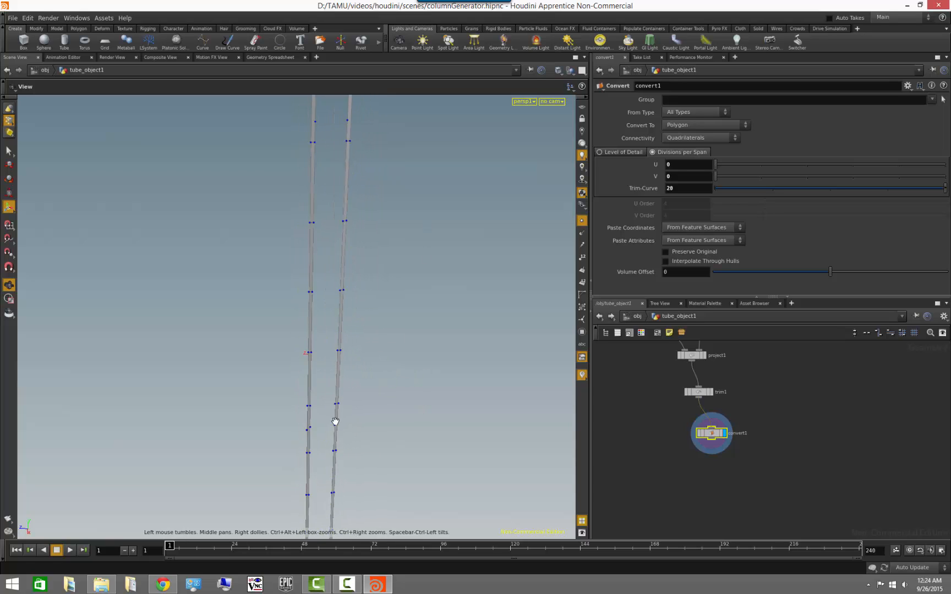
mouse_move(335, 421)
mouse_down()
mouse_move(357, 450)
mouse_move(404, 441)
mouse_move(363, 435)
mouse_move(371, 465)
mouse_up()
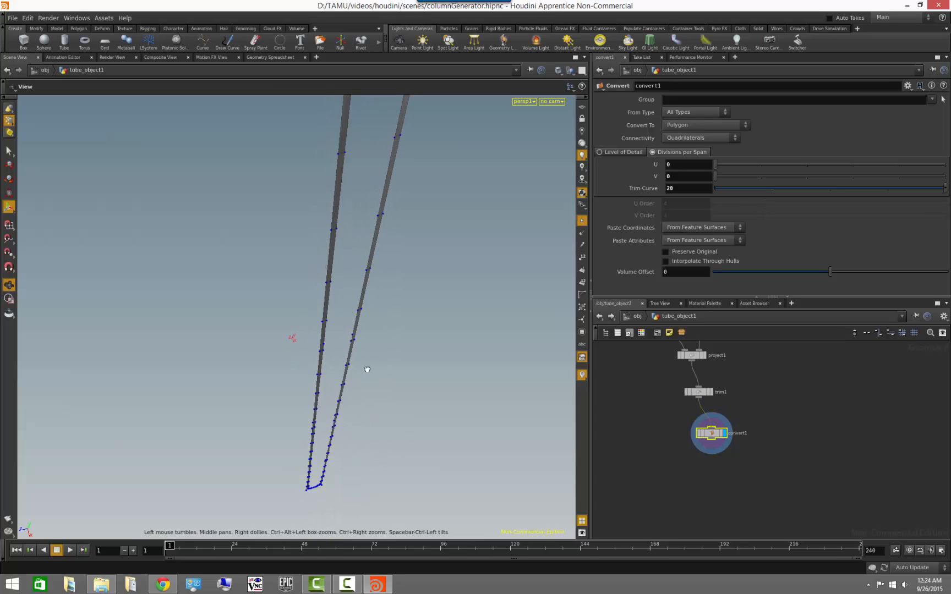
drag(367, 369, 339, 335)
middle_drag(346, 276, 299, 394)
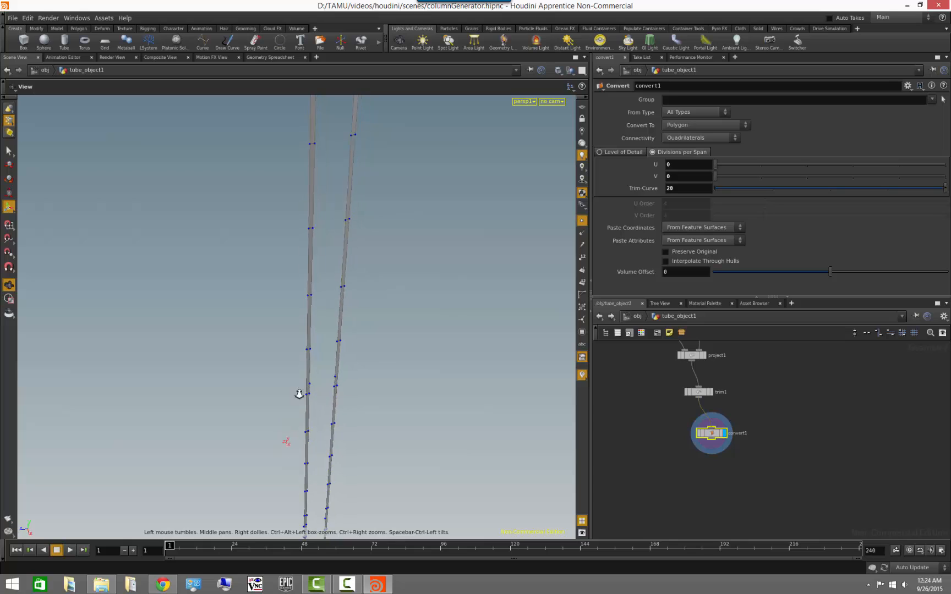
right_drag(299, 394, 270, 365)
middle_drag(302, 379, 304, 341)
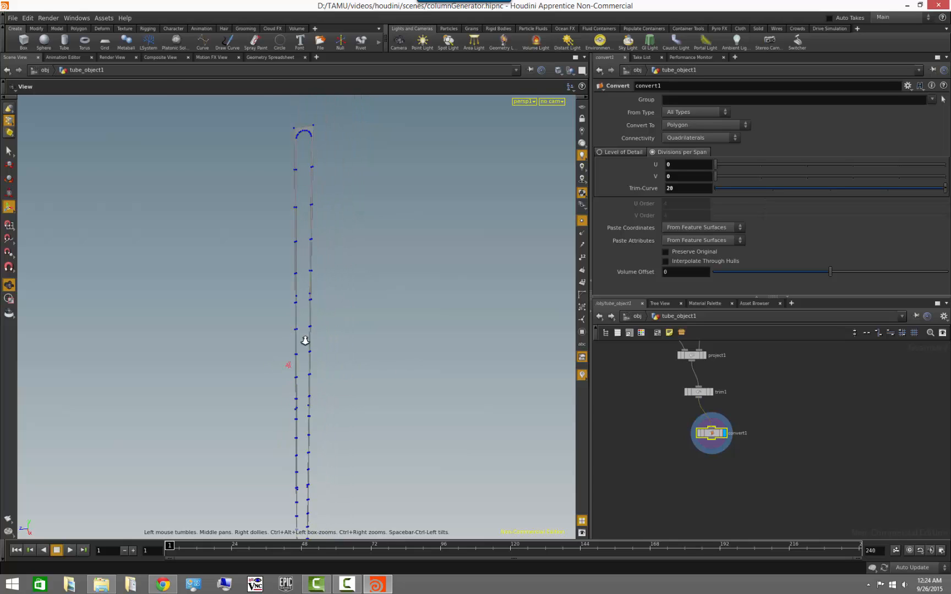
right_drag(305, 341, 330, 352)
Add a Facet node below convert1, connected to its output, and display its result
click(704, 463)
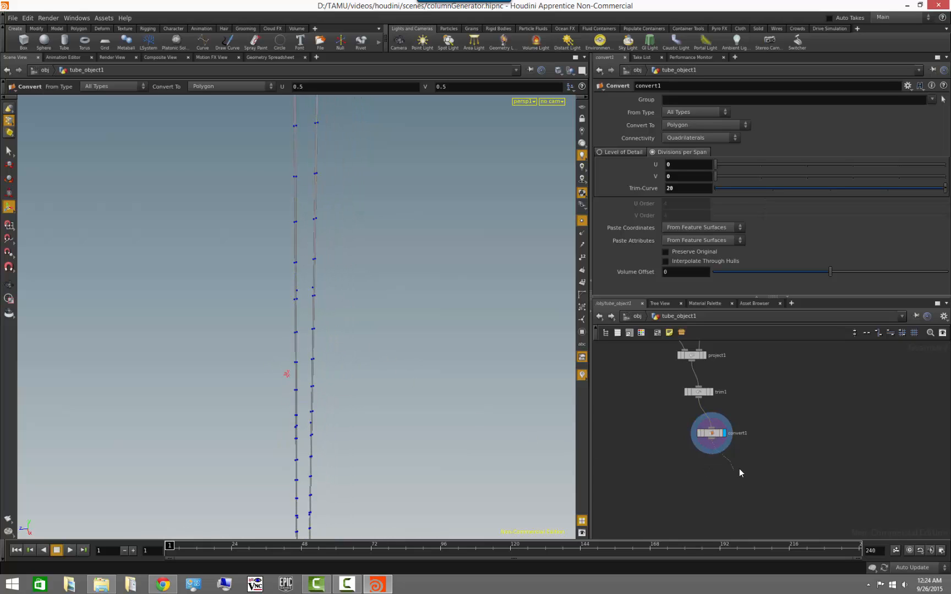
key(Tab)
text(facet)
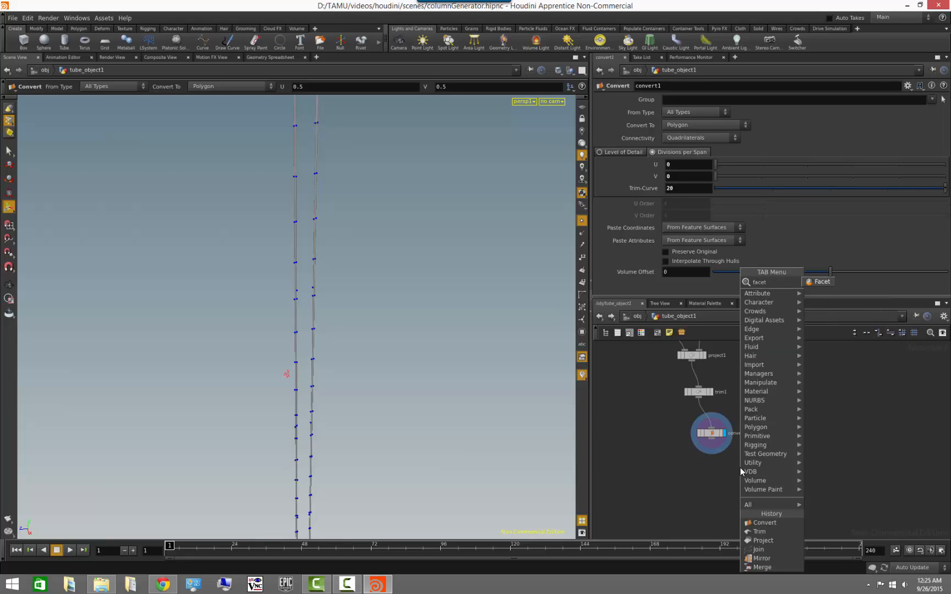
key(Return)
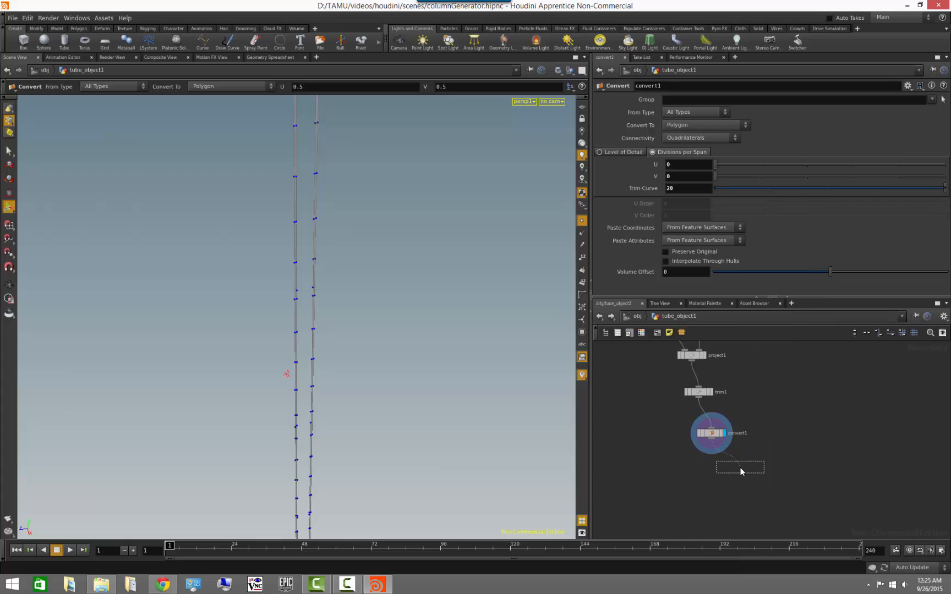
click(735, 470)
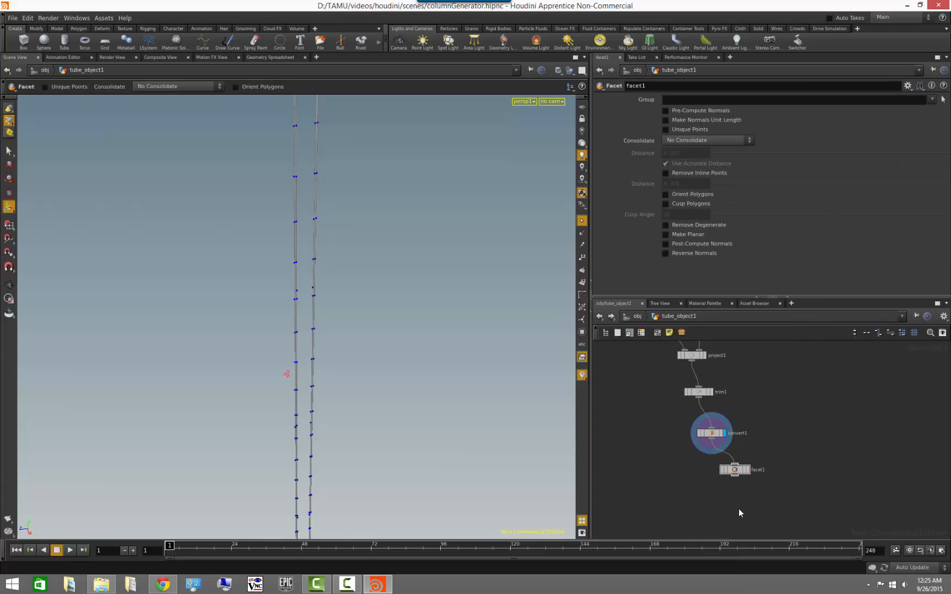
click(746, 471)
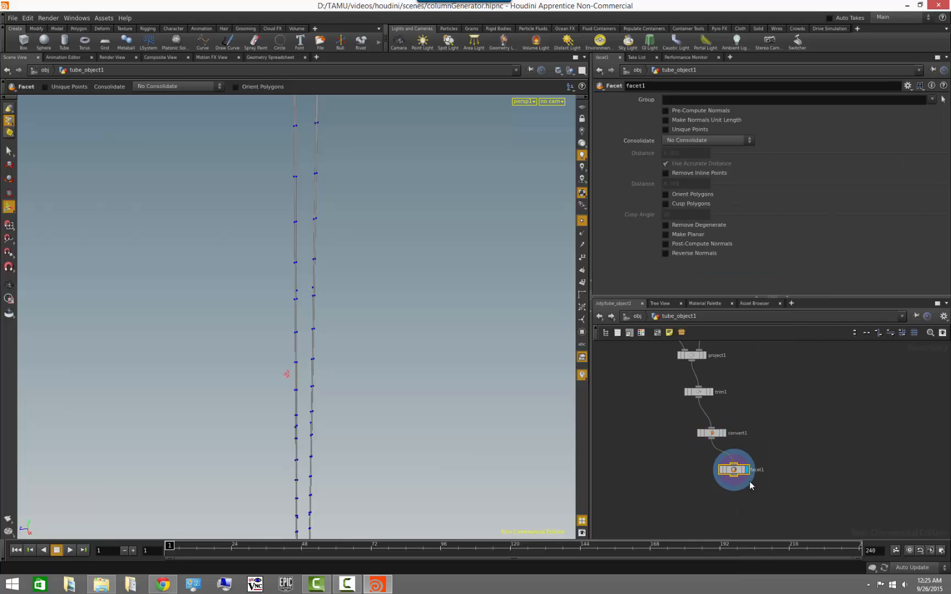
Enable Remove Inline Points on facet1 and check the points along the strip's long sides
click(705, 173)
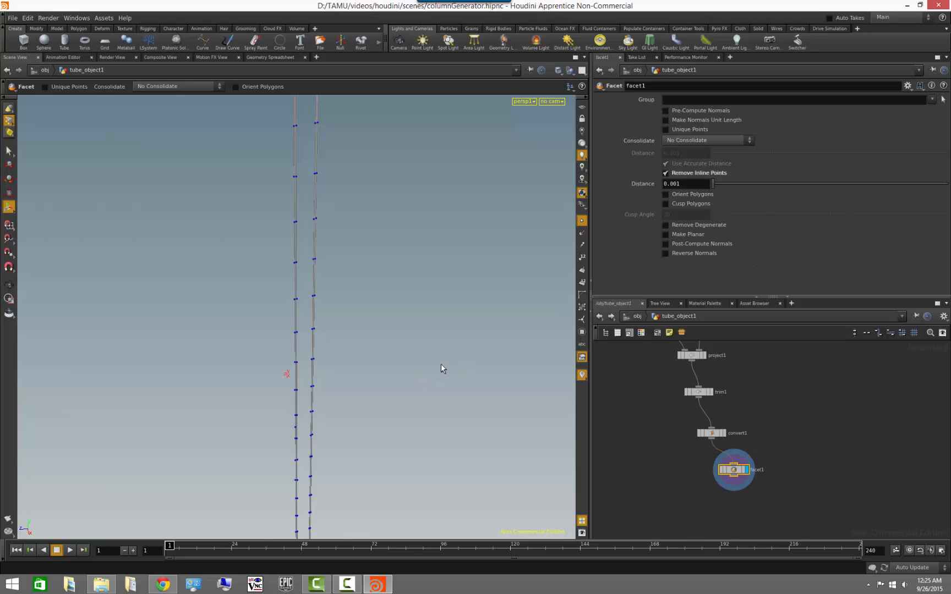
alt+right_drag(441, 364, 390, 360)
drag(378, 268, 329, 419)
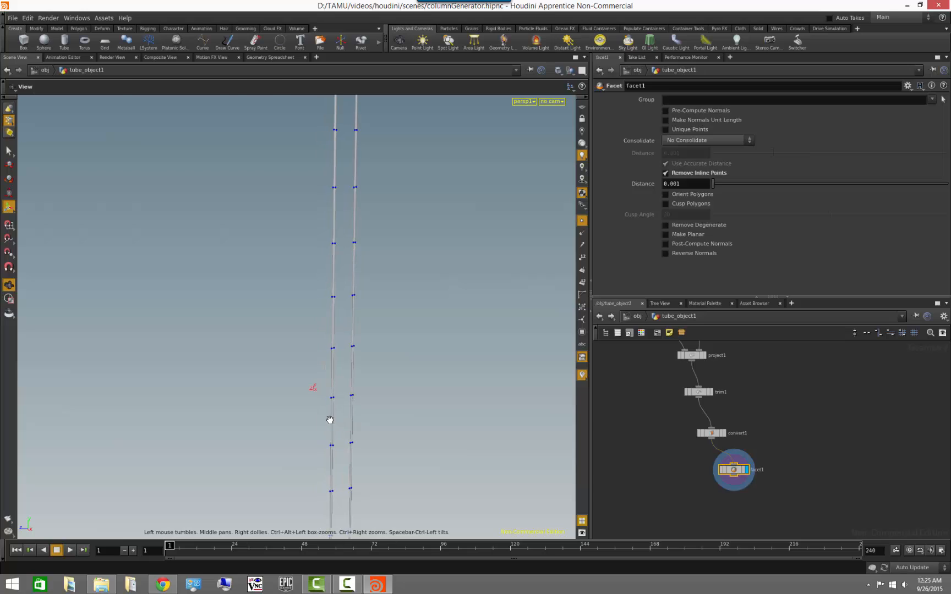
Test facet1's inline-point distance at 0.01 and 0.1, and undo back to 0.005
key(Return)
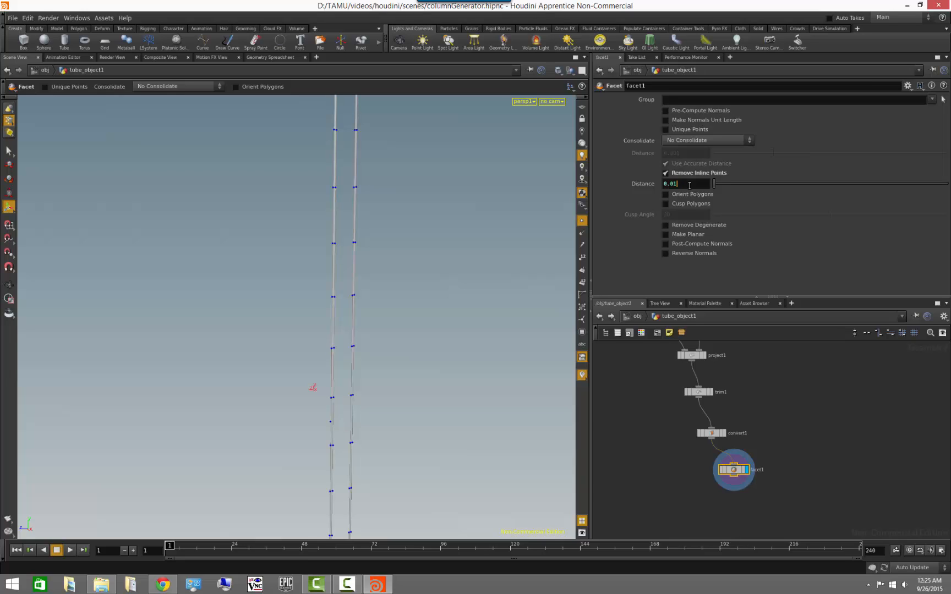
key(Escape)
drag(465, 397, 430, 299)
alt+middle_drag(439, 323, 443, 279)
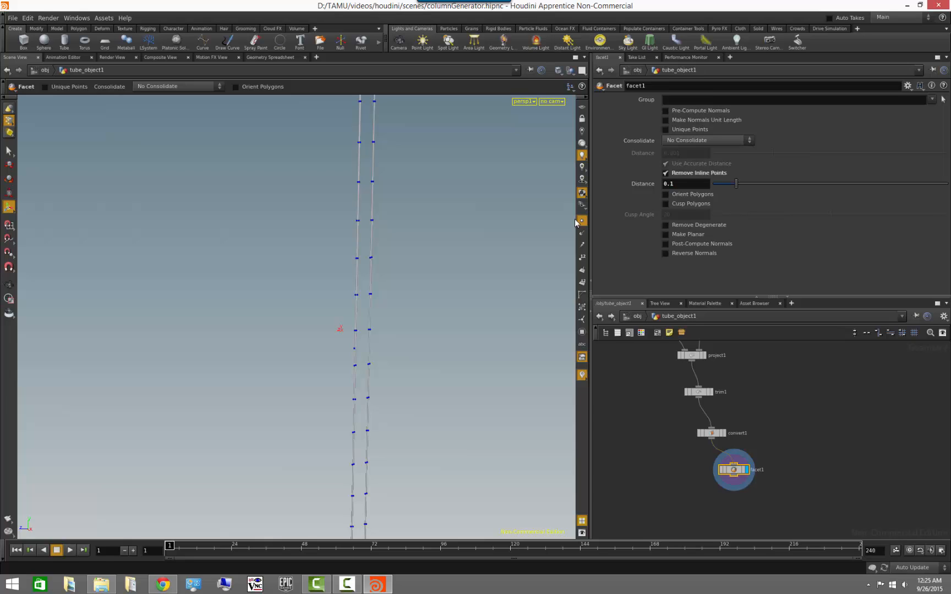
scroll(406, 223, down, 3)
alt+middle_drag(396, 251, 398, 332)
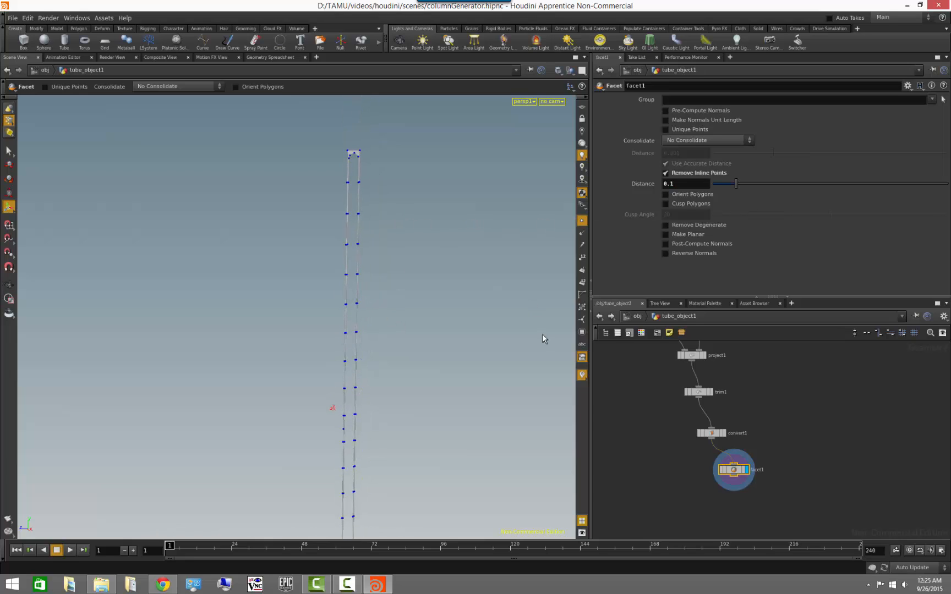
key(ctrl+z)
key(ctrl+z)
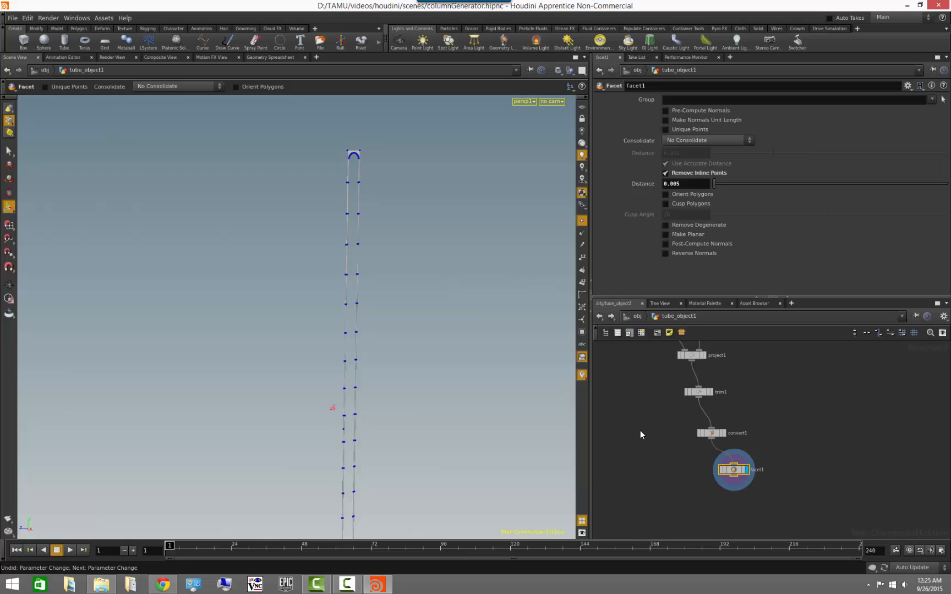
Inspect the points along the strip's sides up close and review the settings of trim1 and project1
alt+drag(427, 435, 480, 439)
alt+middle_drag(480, 438, 441, 362)
alt+right_drag(384, 391, 853, 415)
alt+drag(465, 418, 212, 368)
middle_drag(682, 396, 686, 464)
click(703, 456)
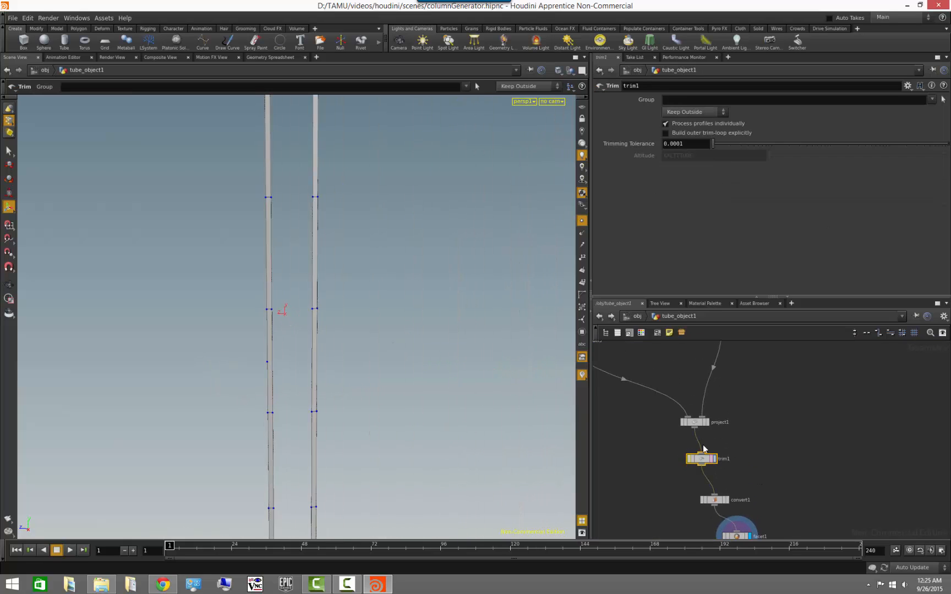
click(695, 422)
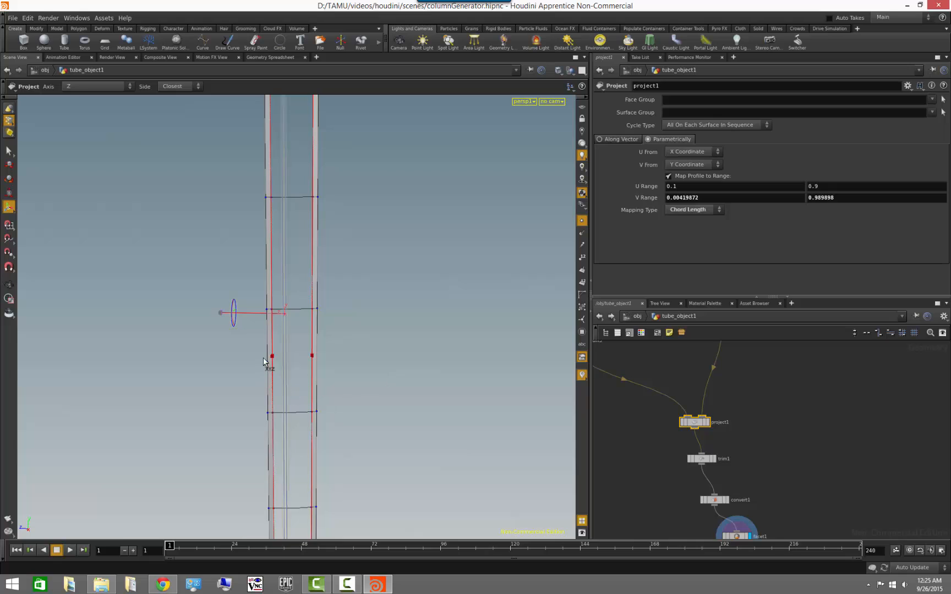
Try shifting project1's domain handle on the strip's side slightly, and undo the change
drag(271, 355, 274, 356)
key(ctrl+z)
alt+right_drag(352, 365, 422, 412)
click(612, 426)
alt+drag(359, 395, 330, 392)
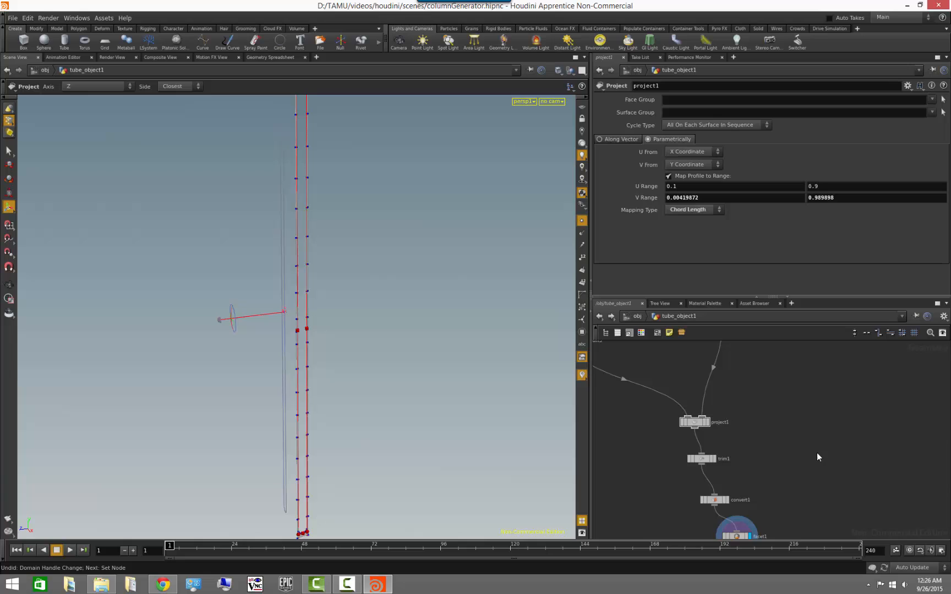
Leave project1's handles for the View tool and inspect the facet1 result along the whole strip
middle_drag(816, 453, 794, 381)
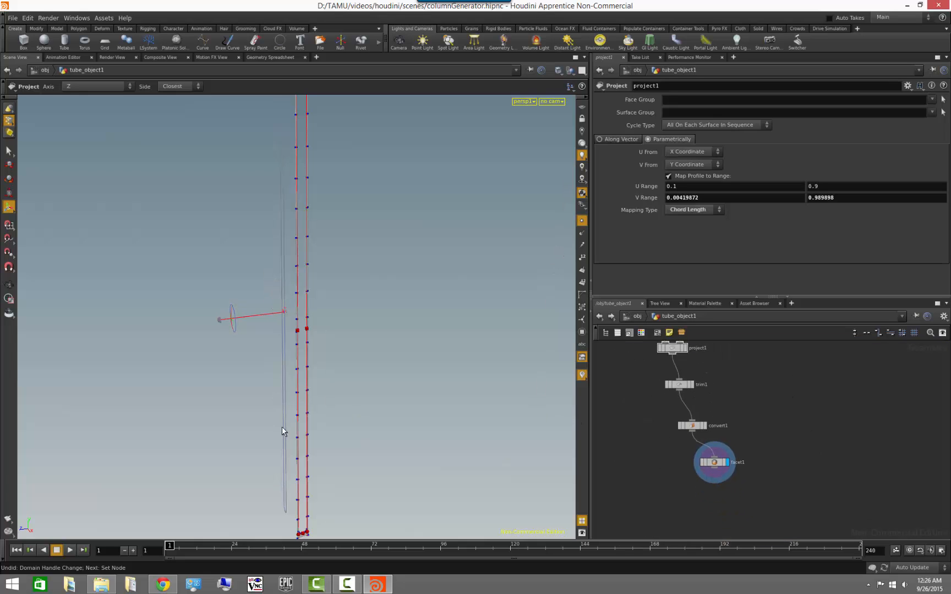
click(9, 284)
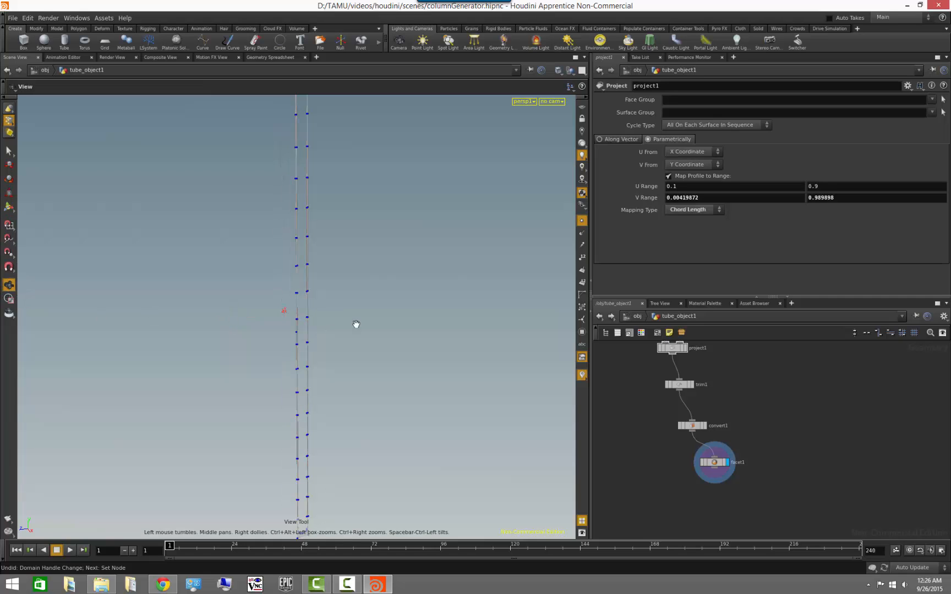
drag(403, 371, 350, 369)
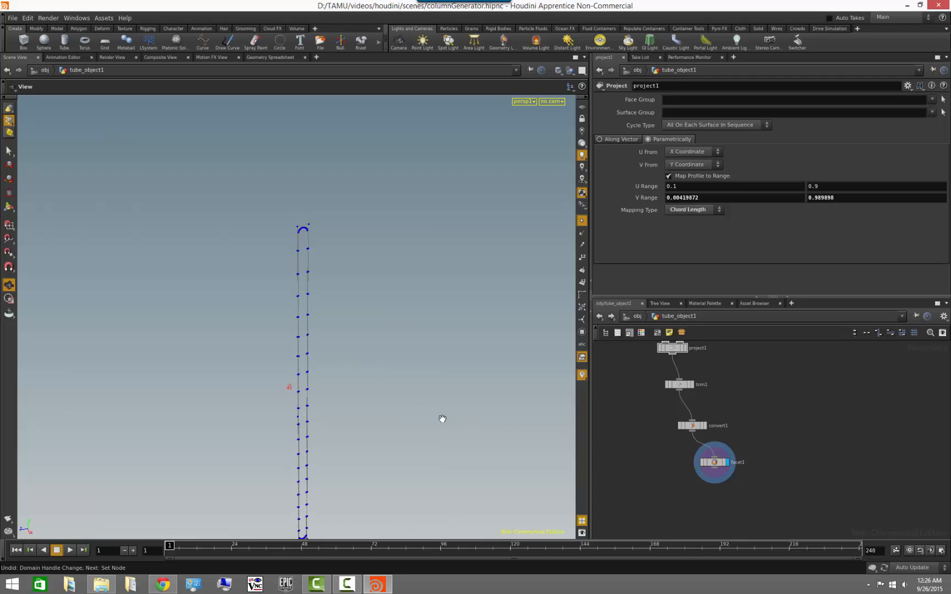
drag(442, 419, 408, 342)
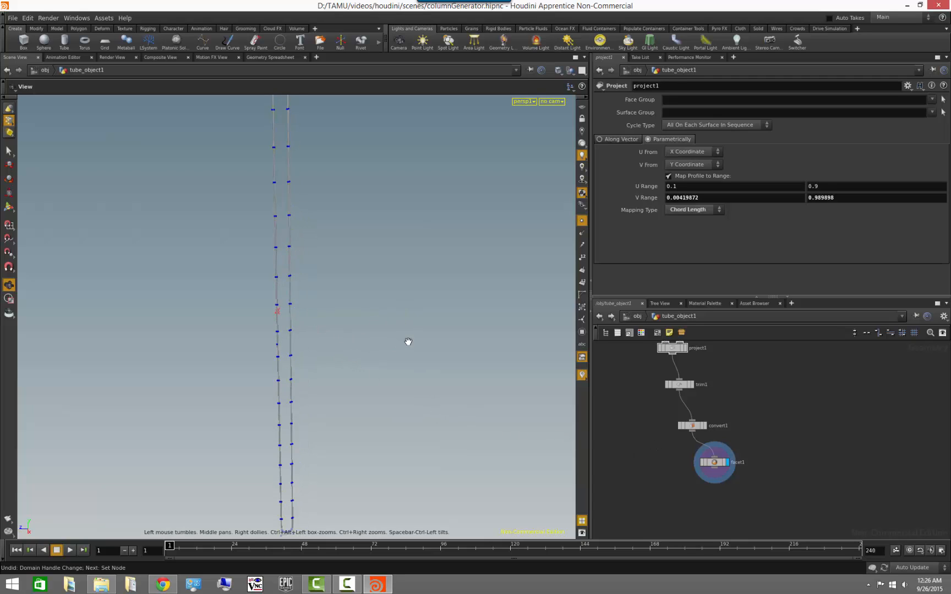
Add a Divide node below facet1, connected to its output, and display its result
middle_drag(716, 479, 717, 445)
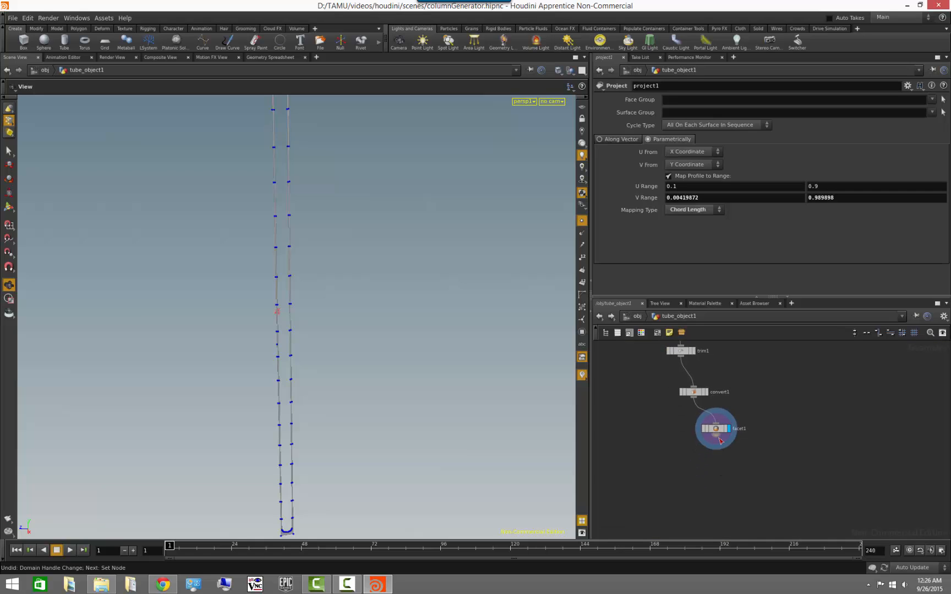
click(686, 470)
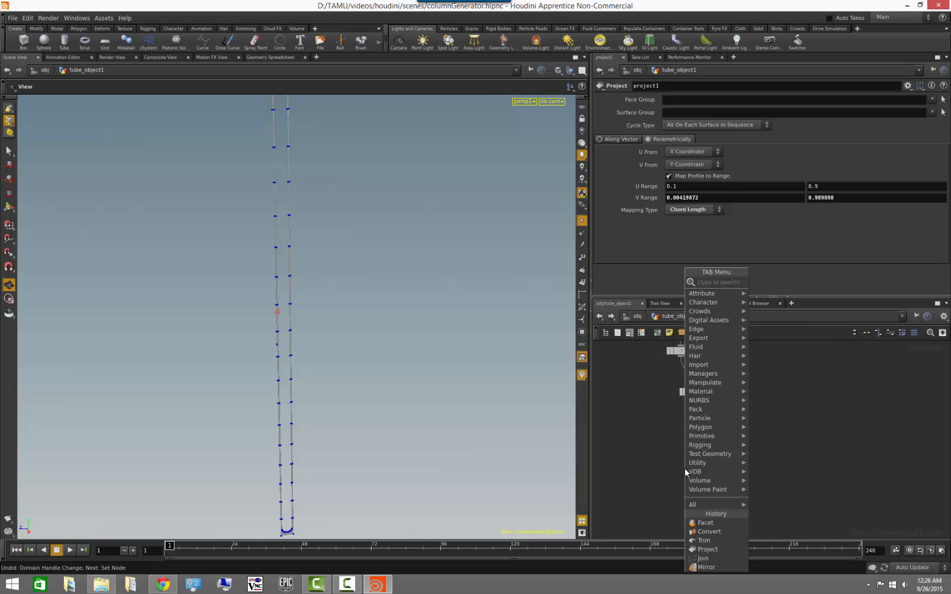
text(divid)
key(Return)
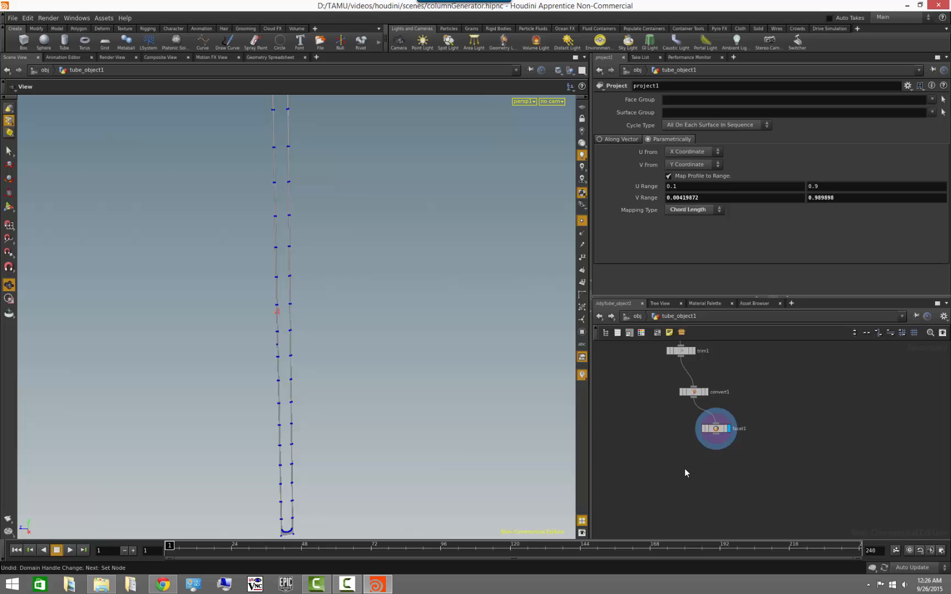
click(684, 467)
click(699, 468)
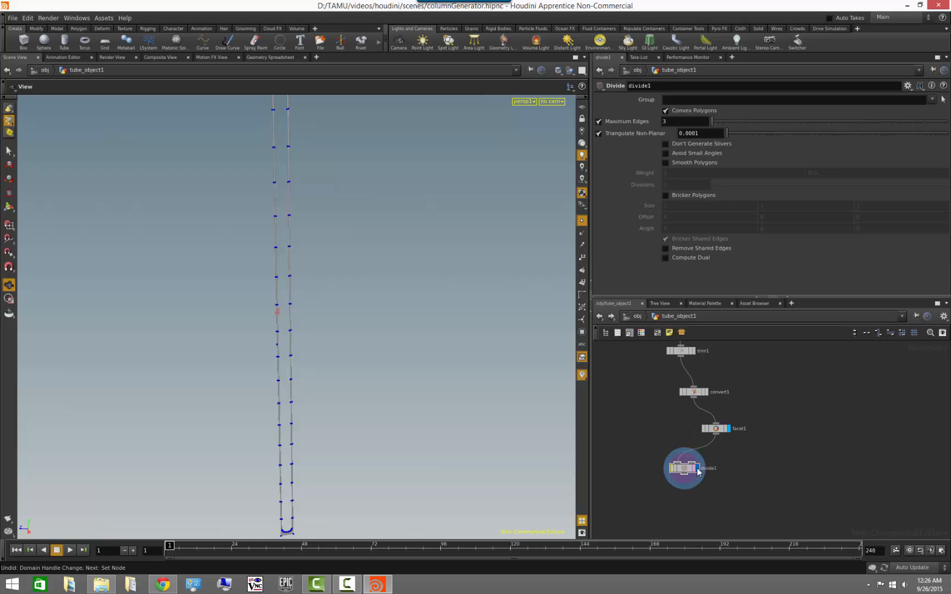
click(681, 471)
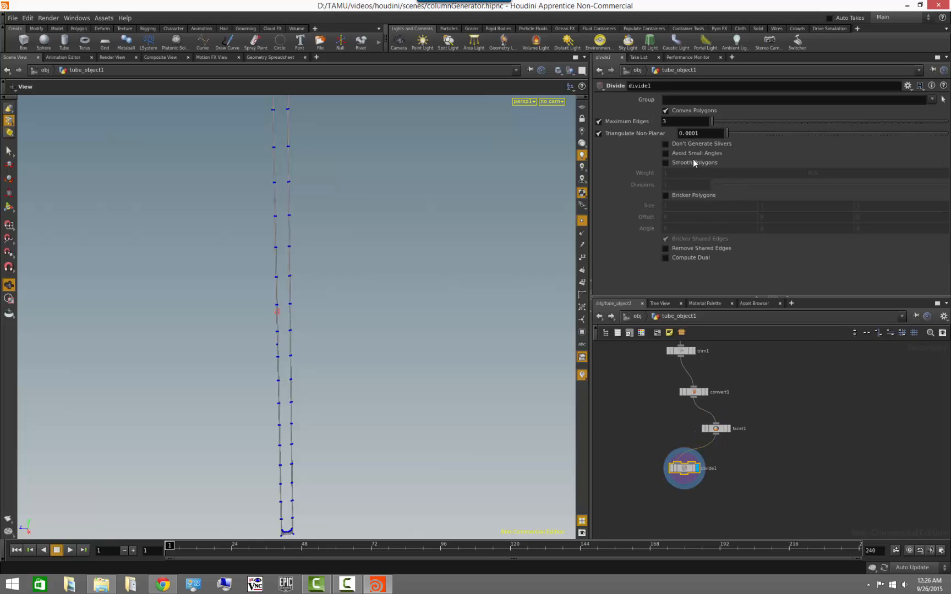
Check the triangulated upper end of the strip and turn off Convex Polygons on divide1
drag(298, 250, 441, 416)
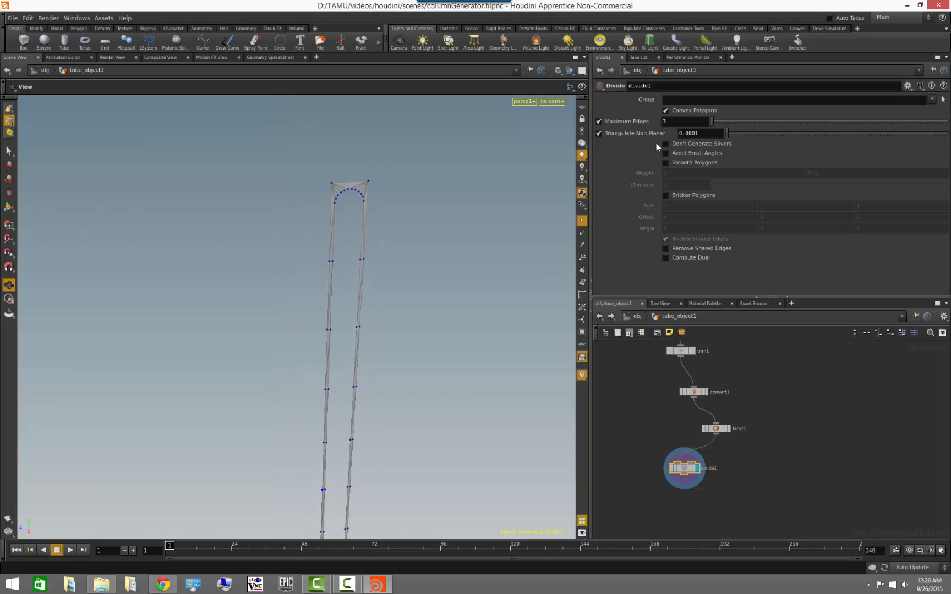
click(666, 111)
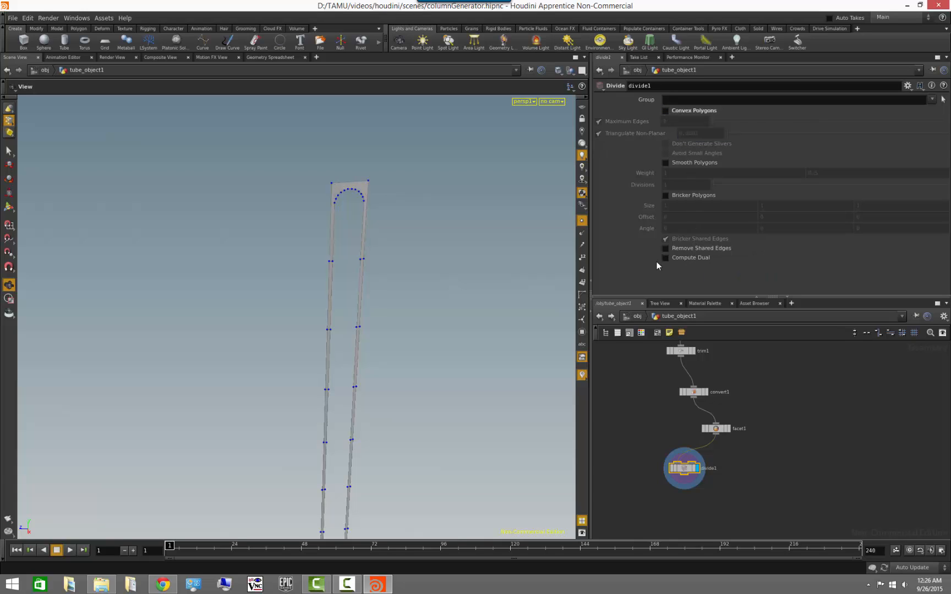
Turn on Remove Shared Edges on divide1, check the merged faces along the strip, and hide the point display
mouse_move(372, 257)
mouse_down()
mouse_move(333, 280)
mouse_move(425, 297)
mouse_move(371, 260)
mouse_up()
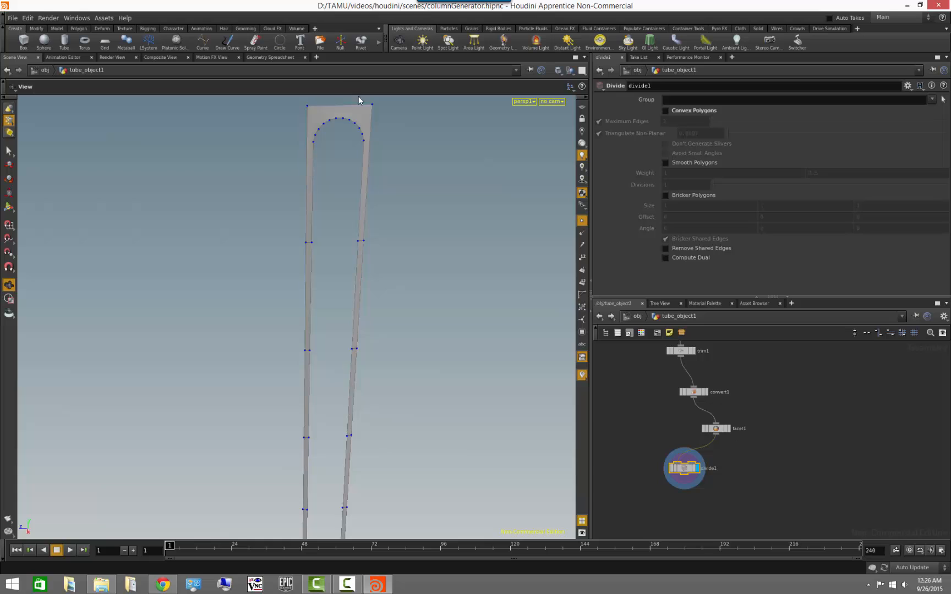
click(670, 250)
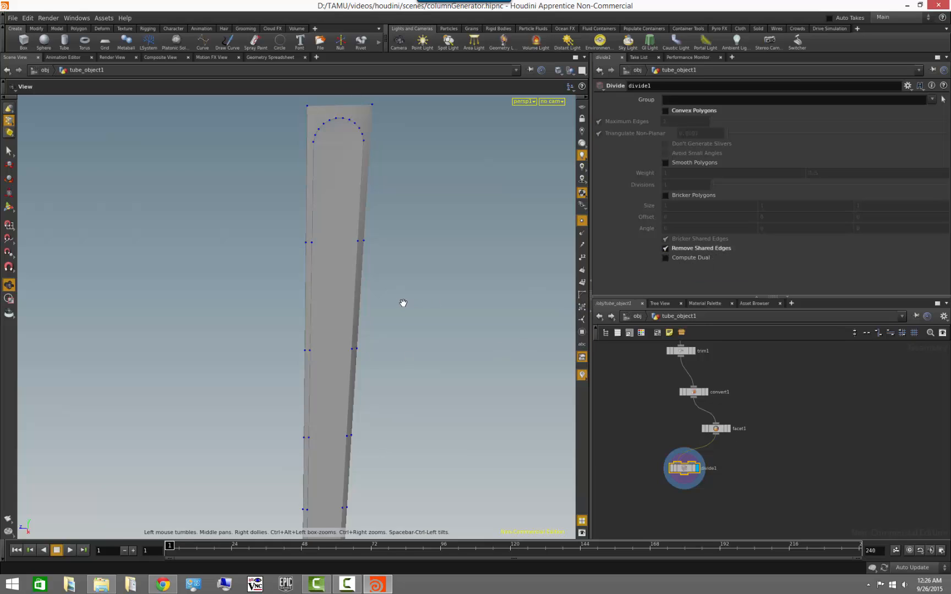
right_drag(403, 302, 271, 335)
middle_drag(362, 388, 356, 248)
drag(357, 248, 302, 148)
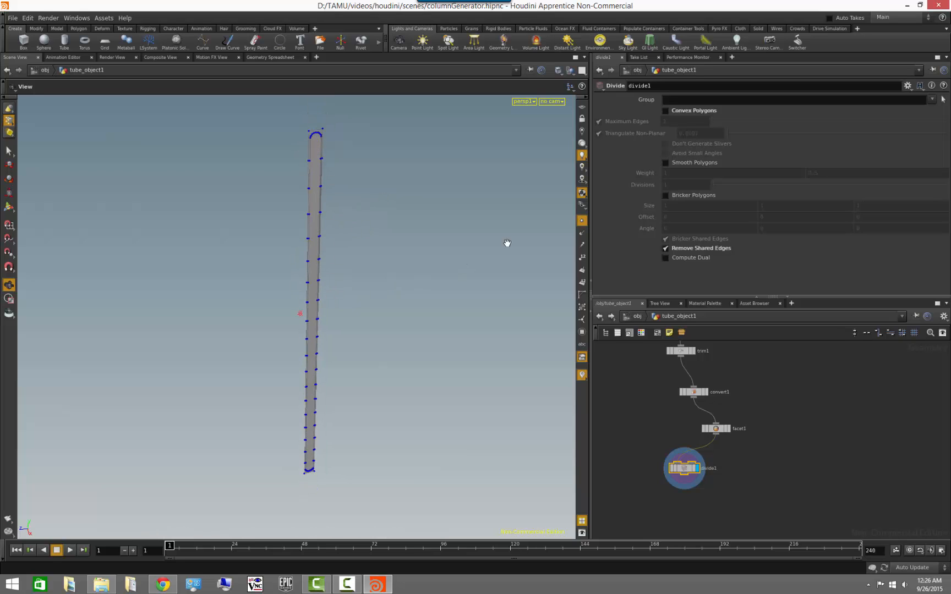
click(580, 221)
drag(456, 239, 478, 274)
Add a Blast node below divide1, connected to its output
middle_drag(641, 461, 618, 424)
click(613, 440)
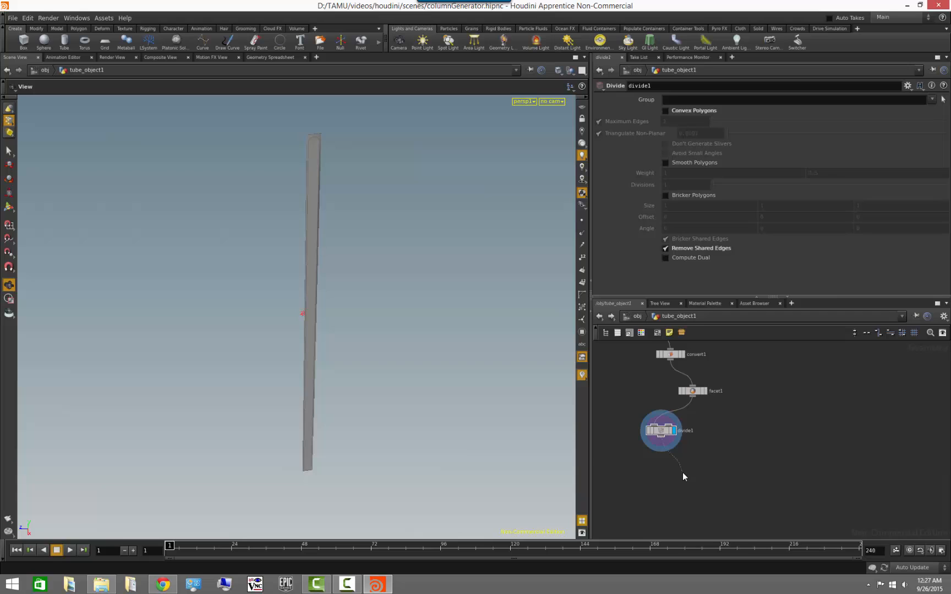
key(Tab)
text(blast)
key(Return)
click(683, 473)
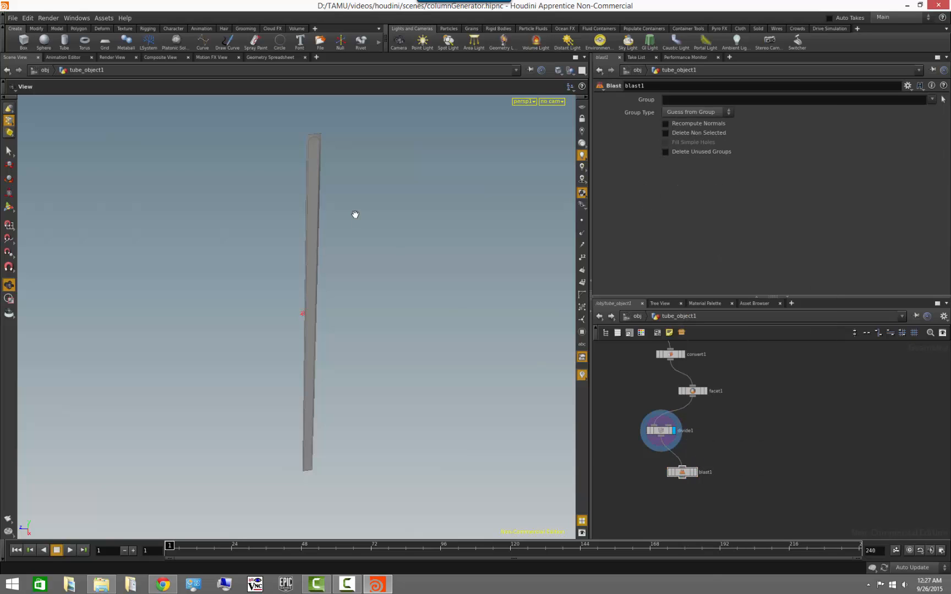
Compare the blast1 and divide1 results, and show primitive numbers to identify the flute face on the strip
drag(355, 215, 317, 168)
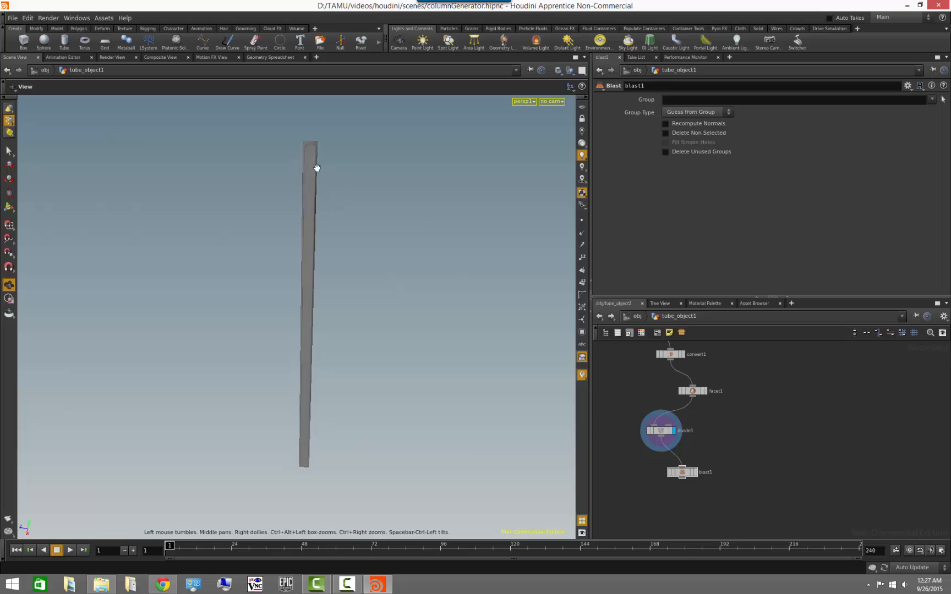
click(696, 472)
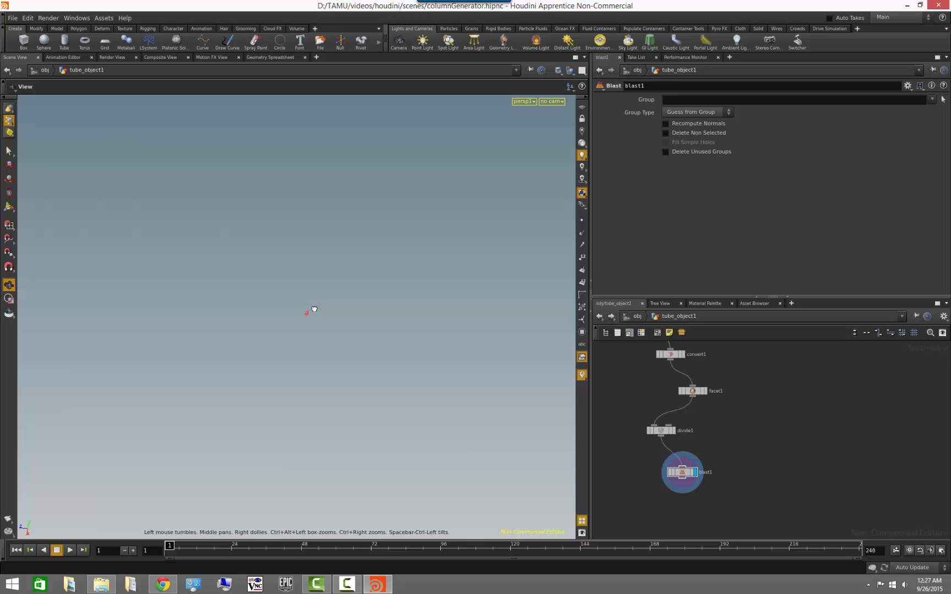
click(674, 432)
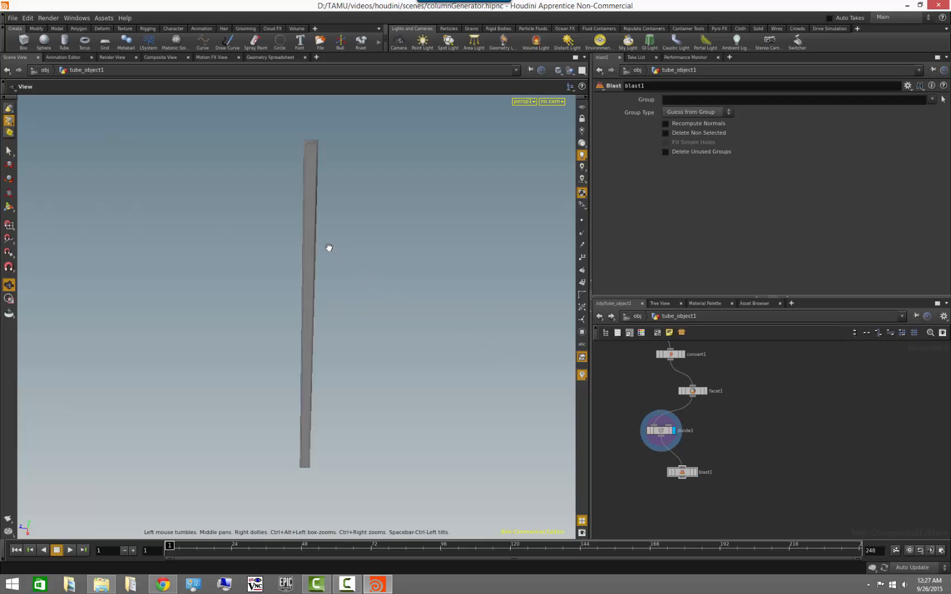
drag(330, 249, 331, 258)
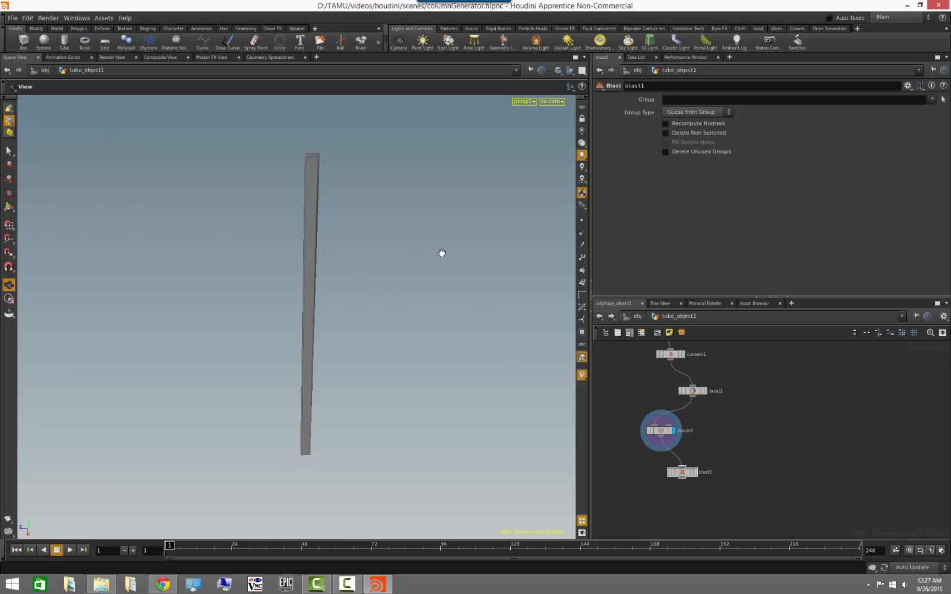
click(582, 283)
drag(364, 275, 438, 314)
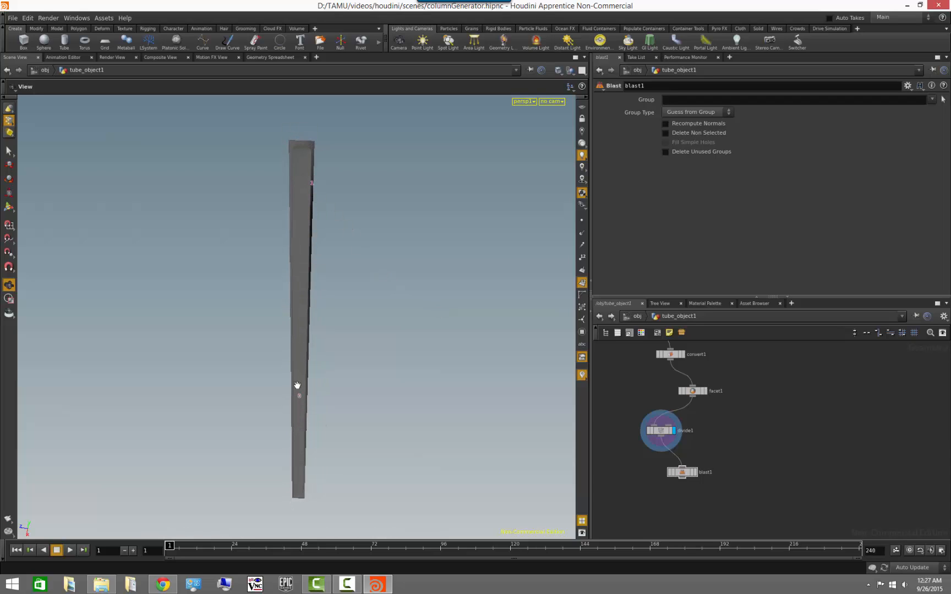
drag(298, 385, 358, 380)
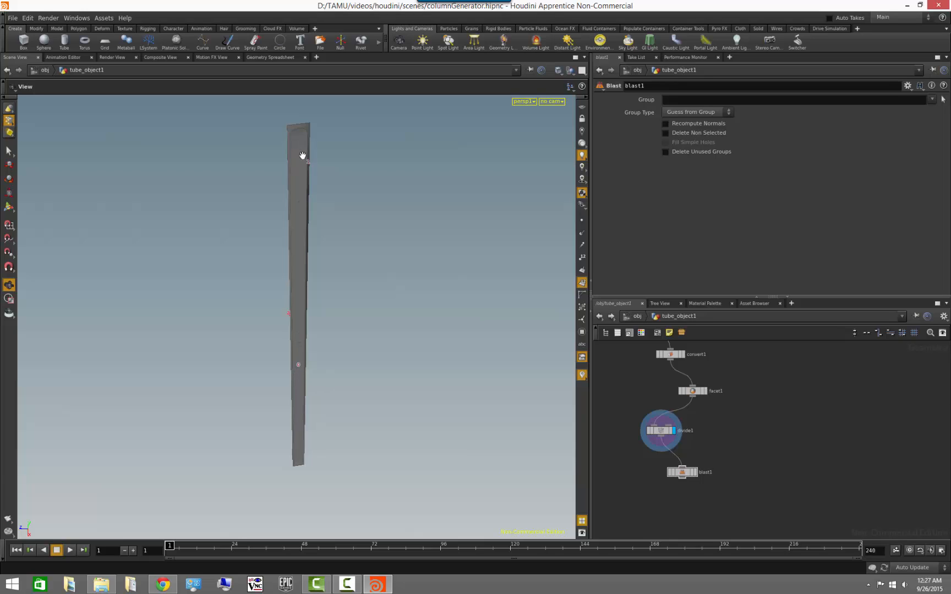
Display blast1, set its Group to 0, and turn on Delete Non Selected to isolate the flute face
click(695, 472)
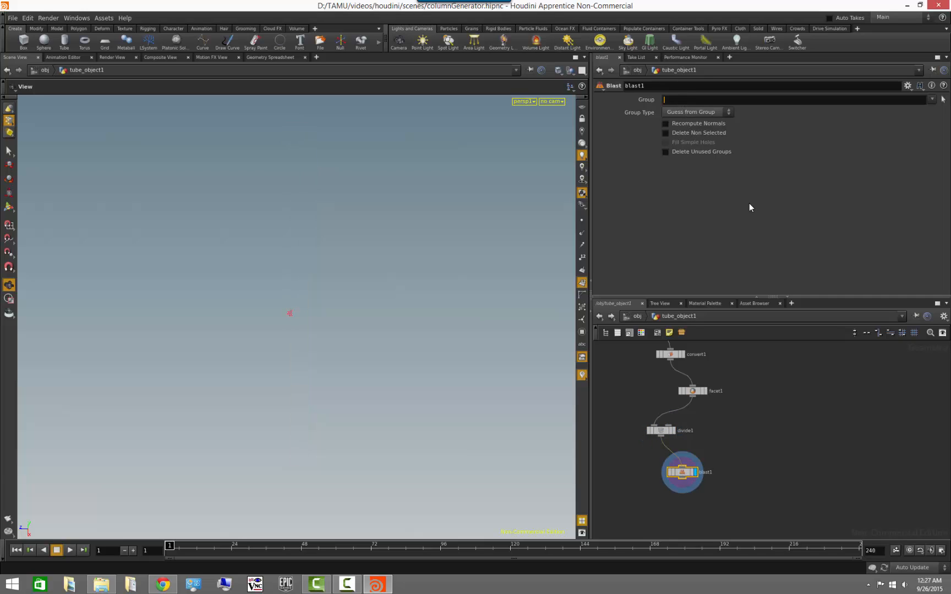
text(0)
key(Return)
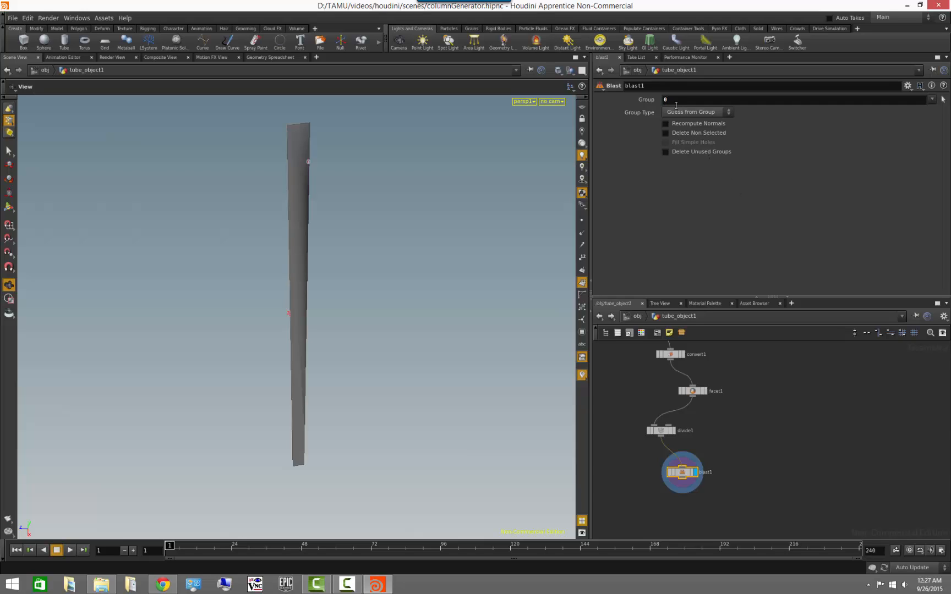
click(672, 134)
drag(360, 392, 384, 391)
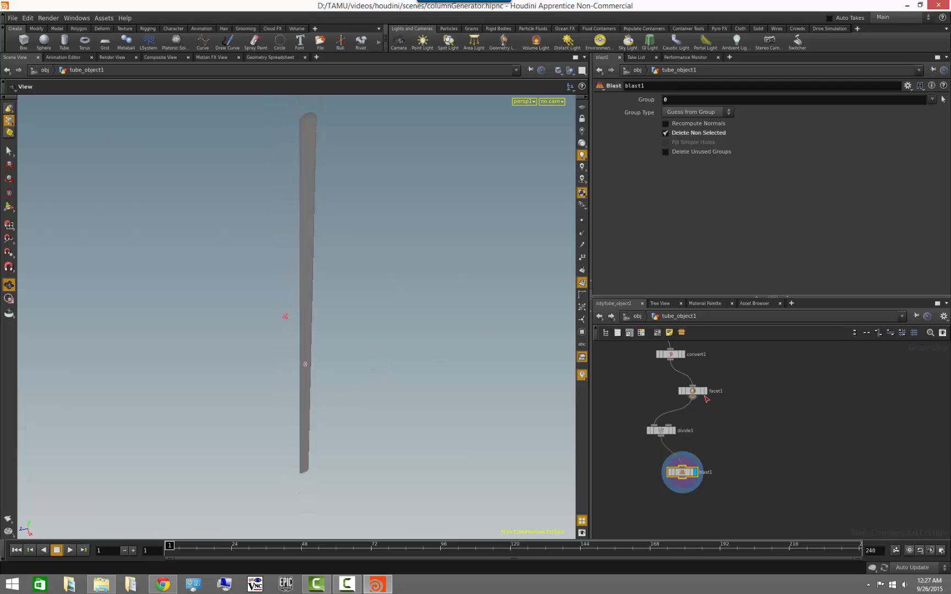
Compare the divide1 and blast1 results, and show the points on the isolated flute face
click(674, 430)
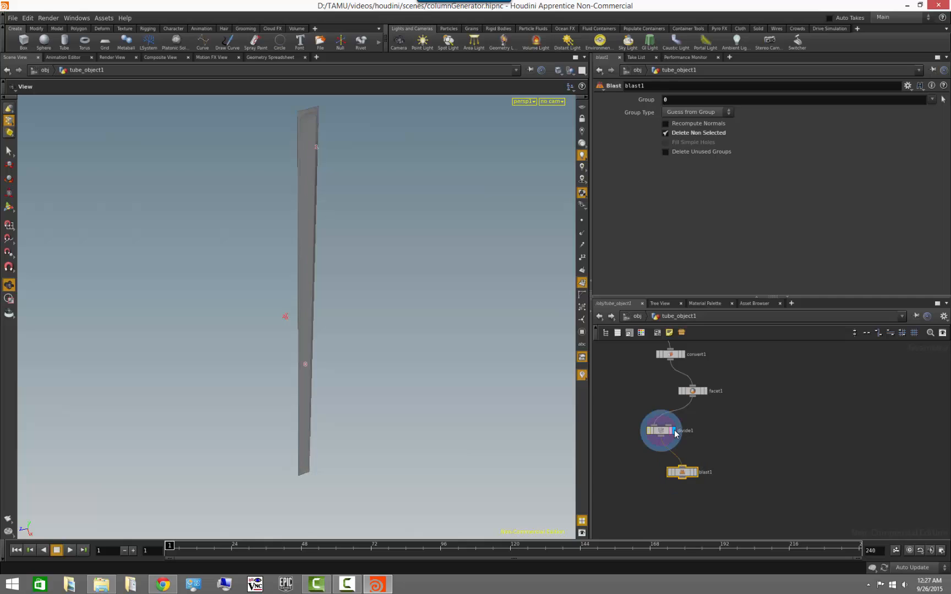
click(695, 473)
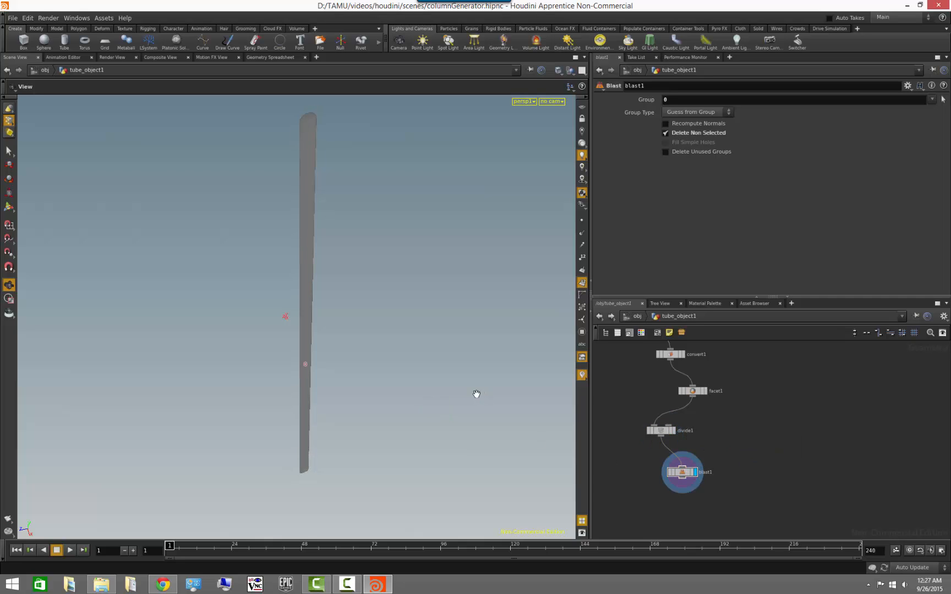
drag(476, 394, 408, 372)
click(582, 220)
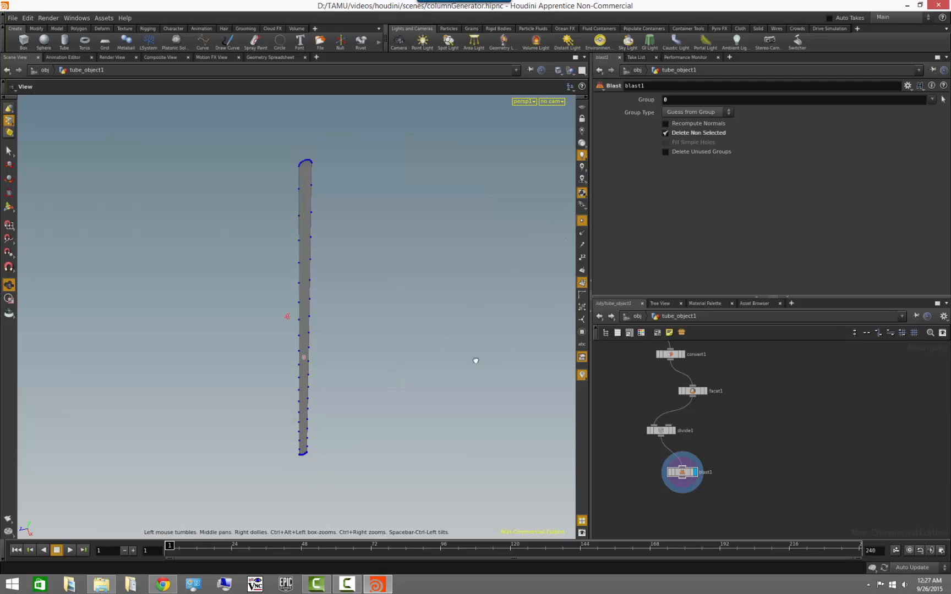
mouse_move(476, 361)
right_down()
mouse_move(459, 340)
mouse_move(461, 348)
right_up()
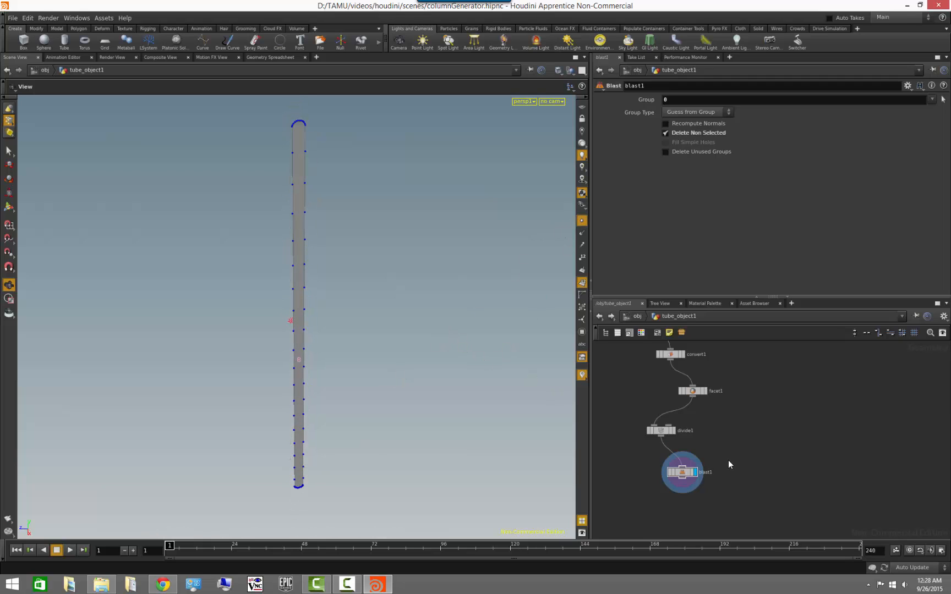
Examine the isolated flute face from several angles and check the Greek column reference image in Chrome
middle_drag(729, 461, 731, 425)
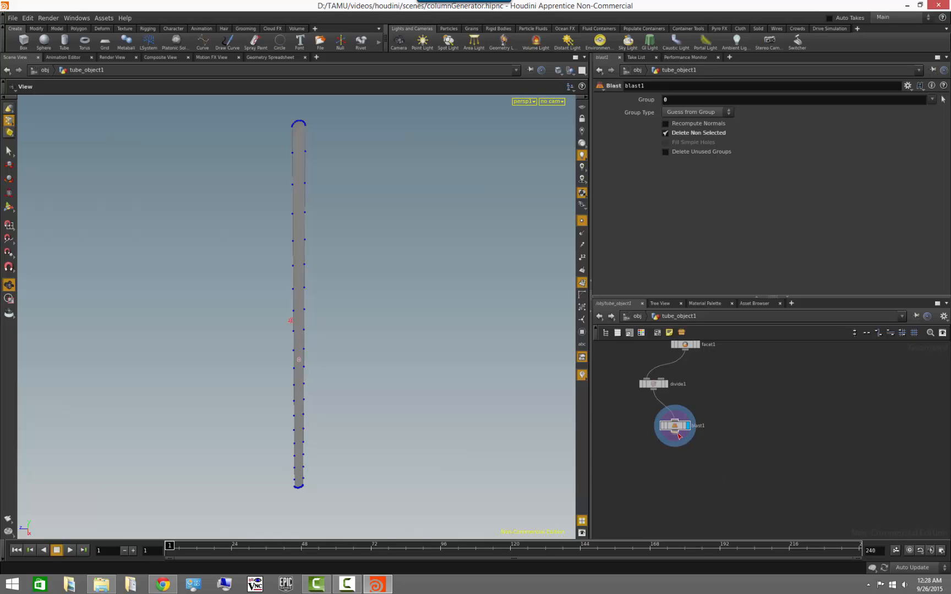
drag(386, 365, 429, 402)
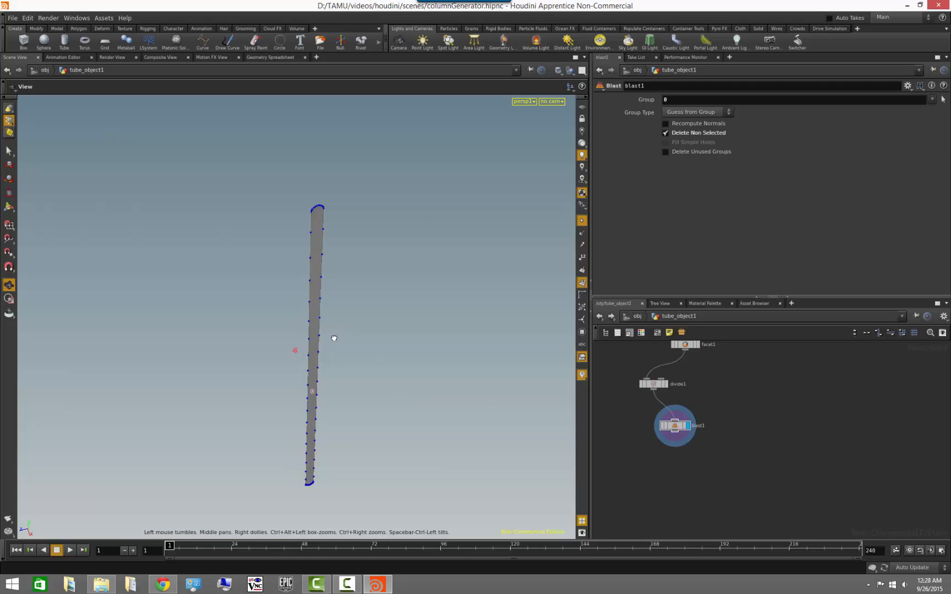
drag(332, 338, 356, 326)
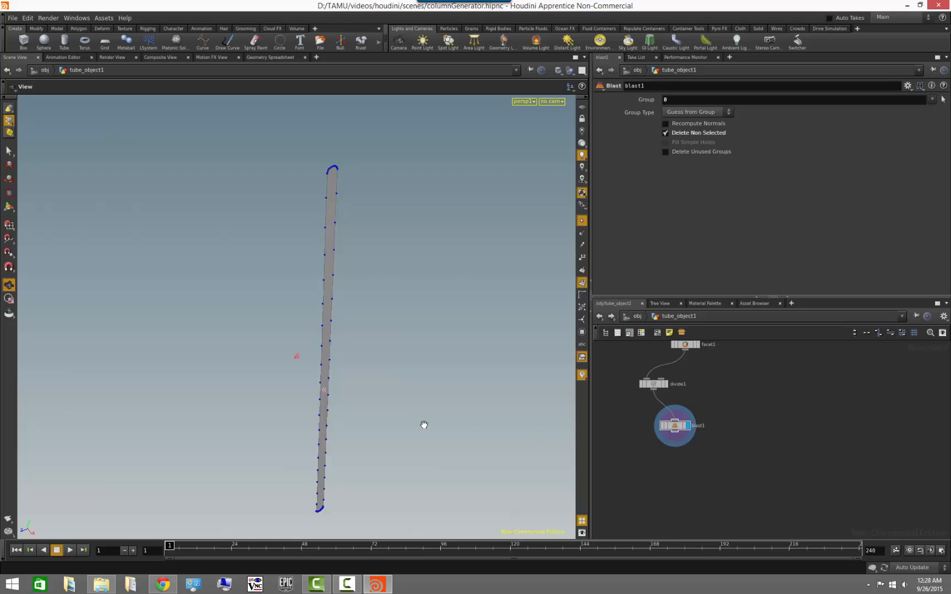
drag(420, 422, 411, 435)
click(174, 589)
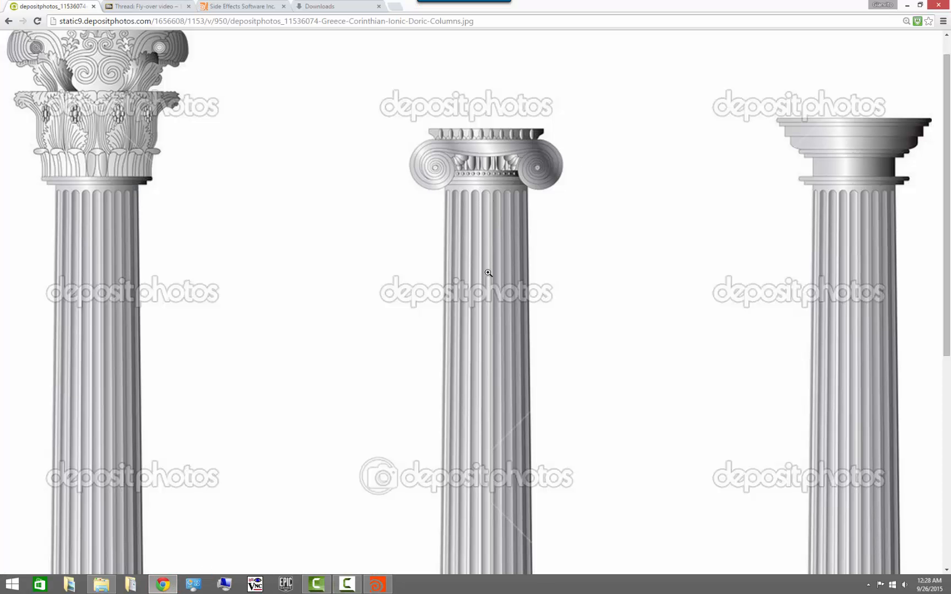
click(907, 5)
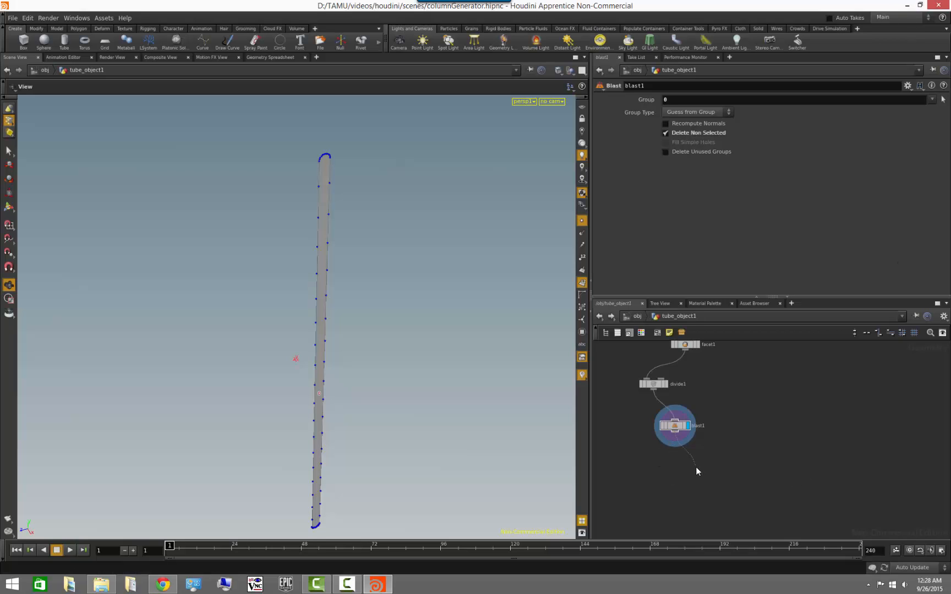
Add a PolyExtrude node below blast1, connected to its output, and display its result
key(Tab)
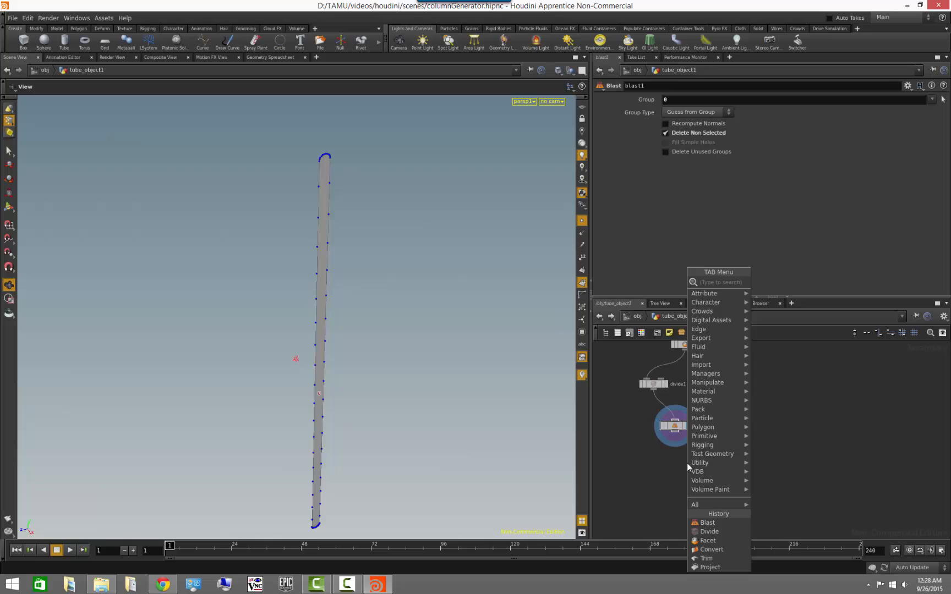
text(poly)
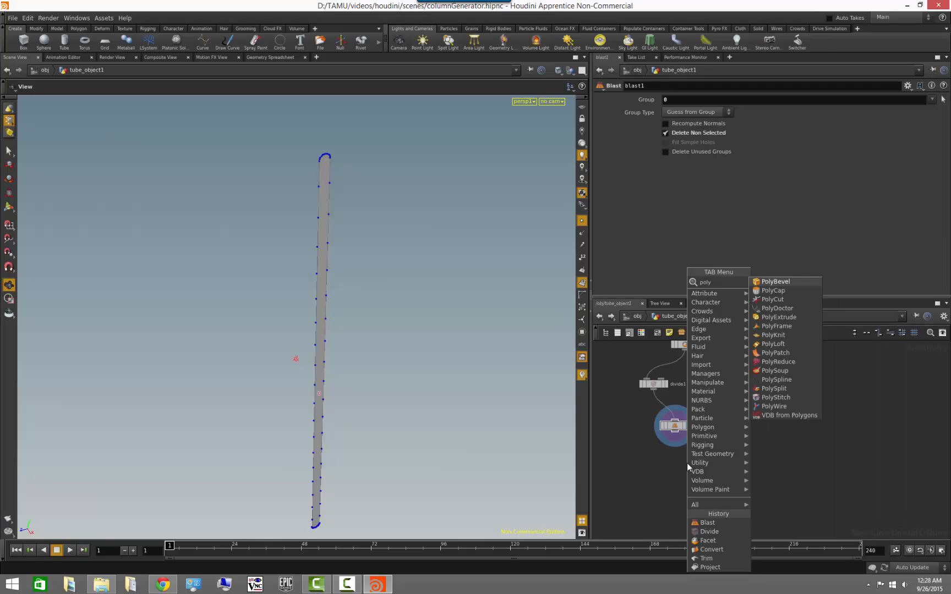
key(Escape)
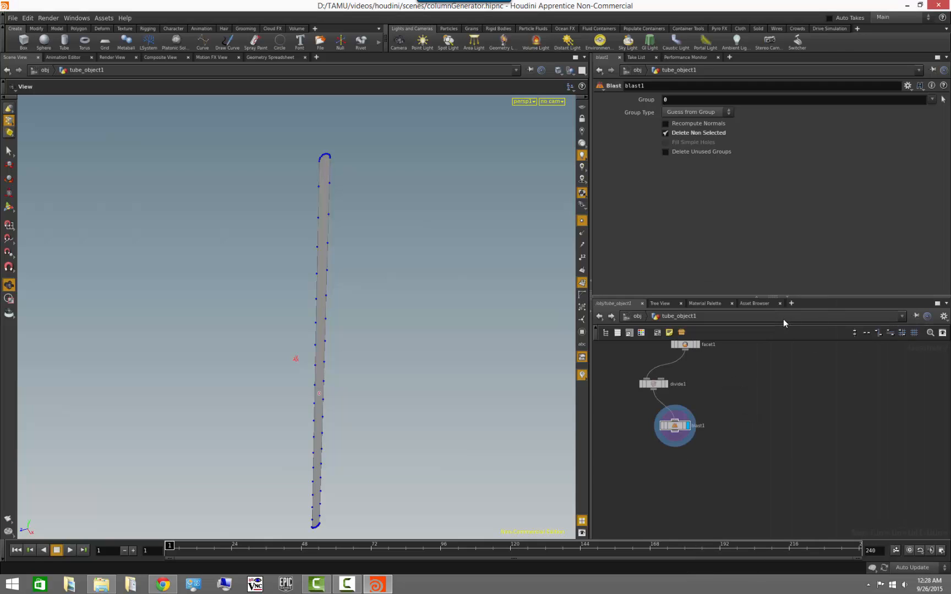
click(676, 459)
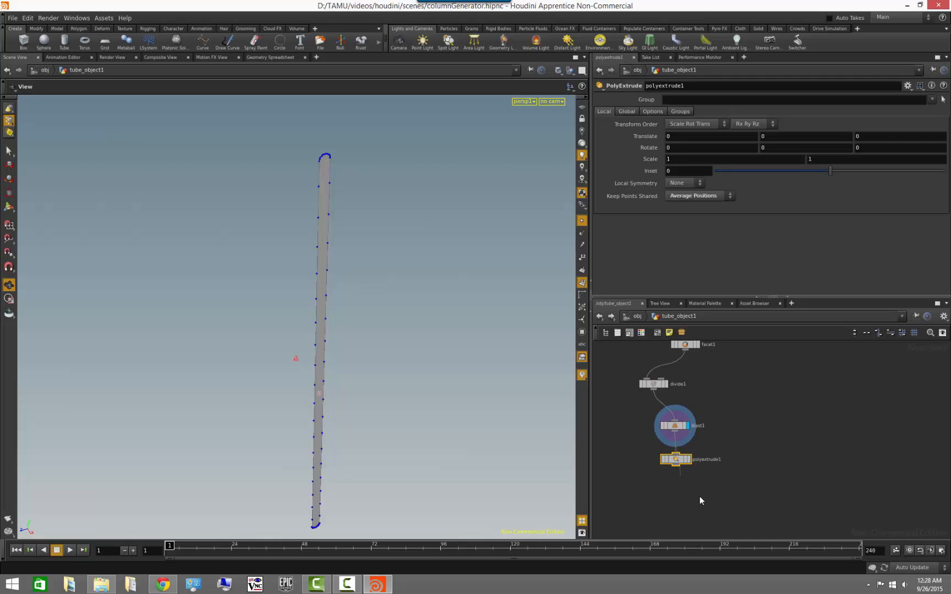
click(689, 460)
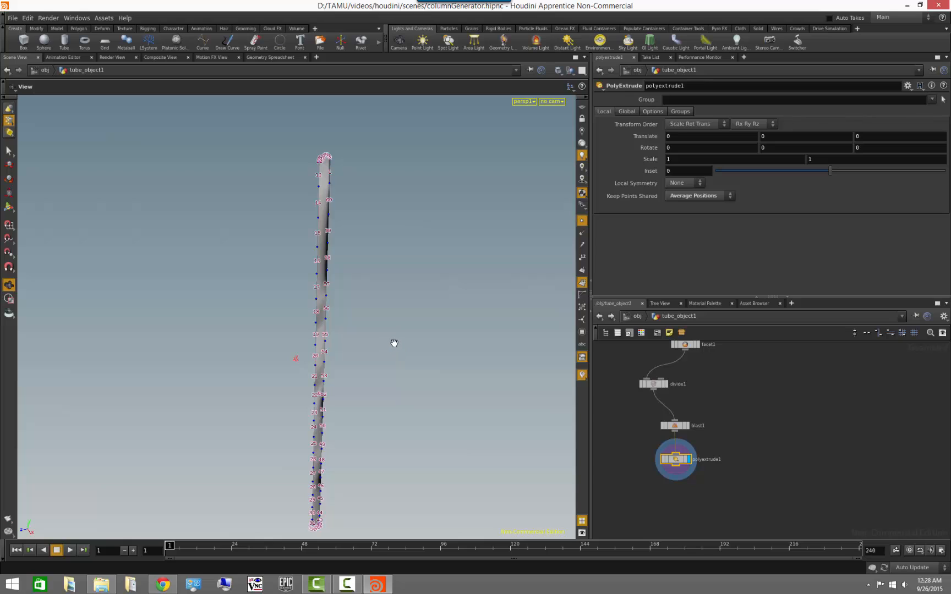
Hide the primitive numbers and set polyextrude1's local Z translate to 1
drag(386, 329, 370, 343)
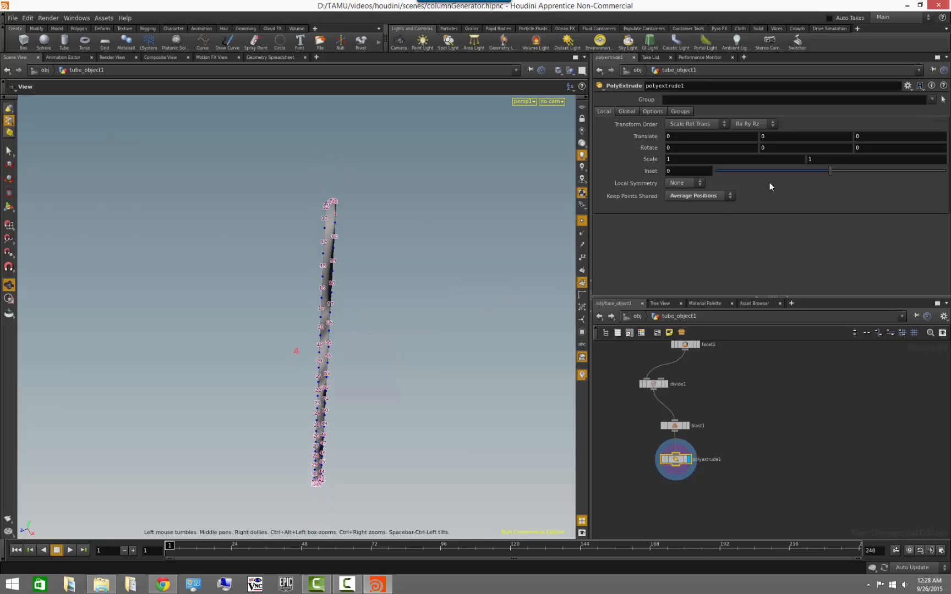
click(583, 284)
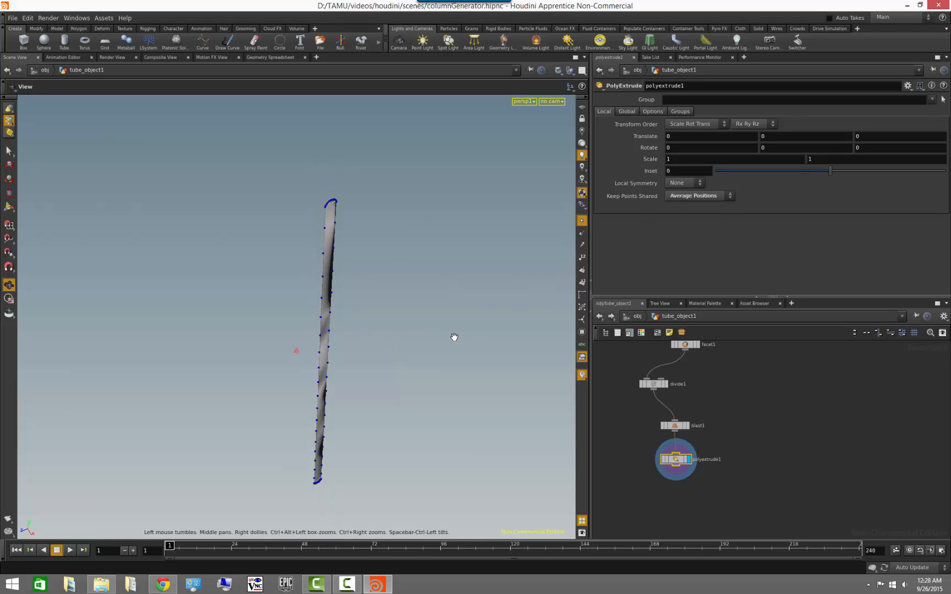
drag(452, 335, 410, 380)
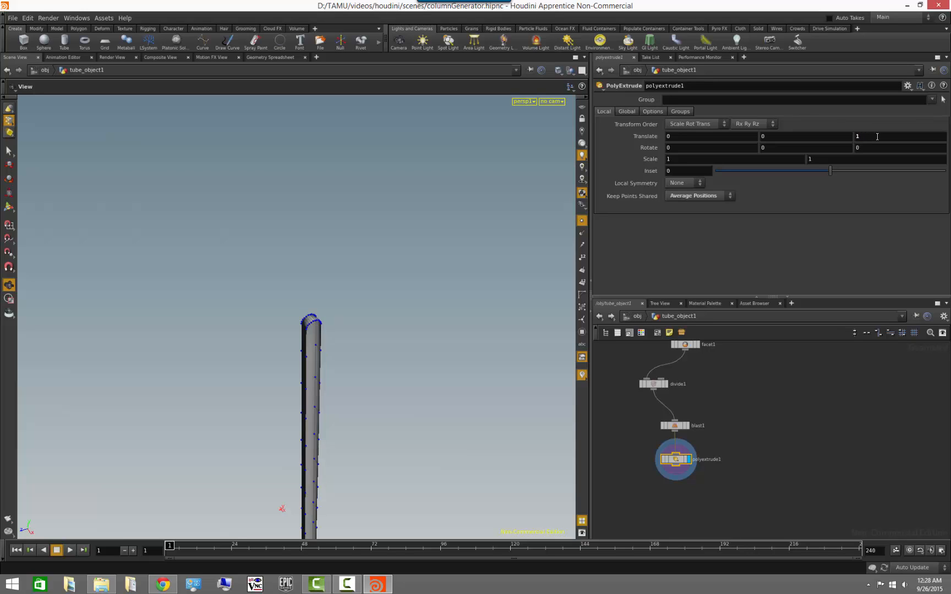
Try 0.25 and 0.33 for polyextrude1's local Z translate, and settle on 0.5
drag(333, 424, 364, 412)
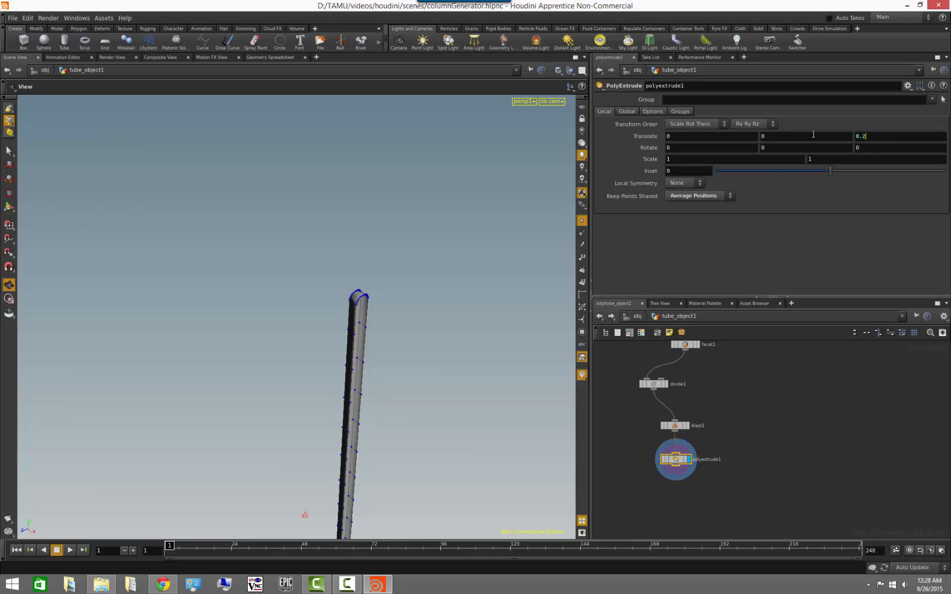
text(5)
key(Return)
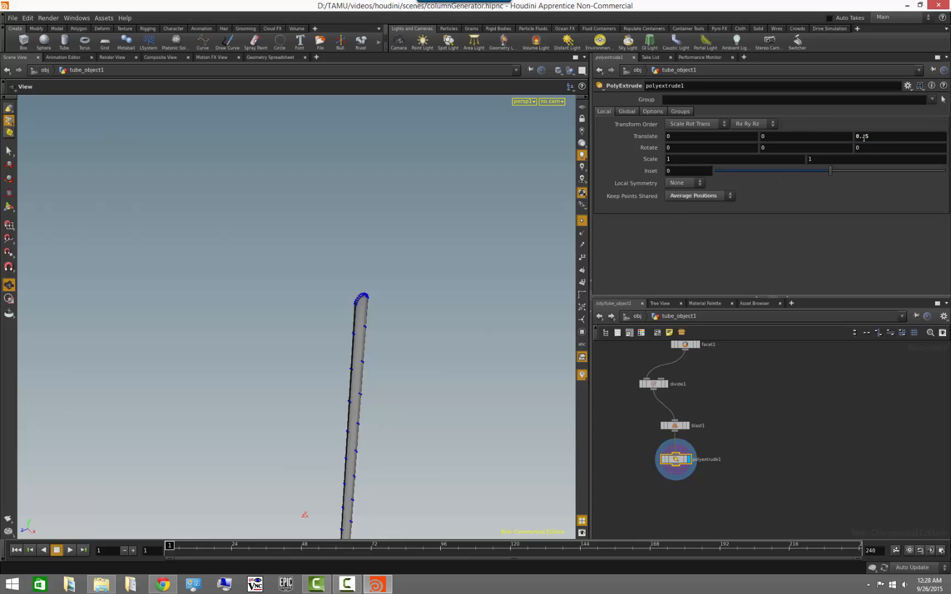
text(3)
key(Return)
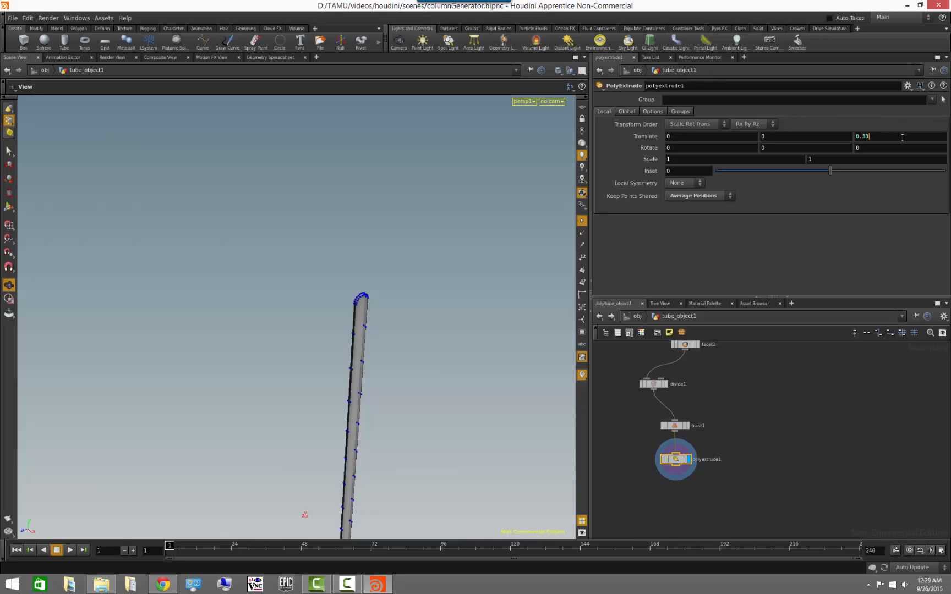
key(Return)
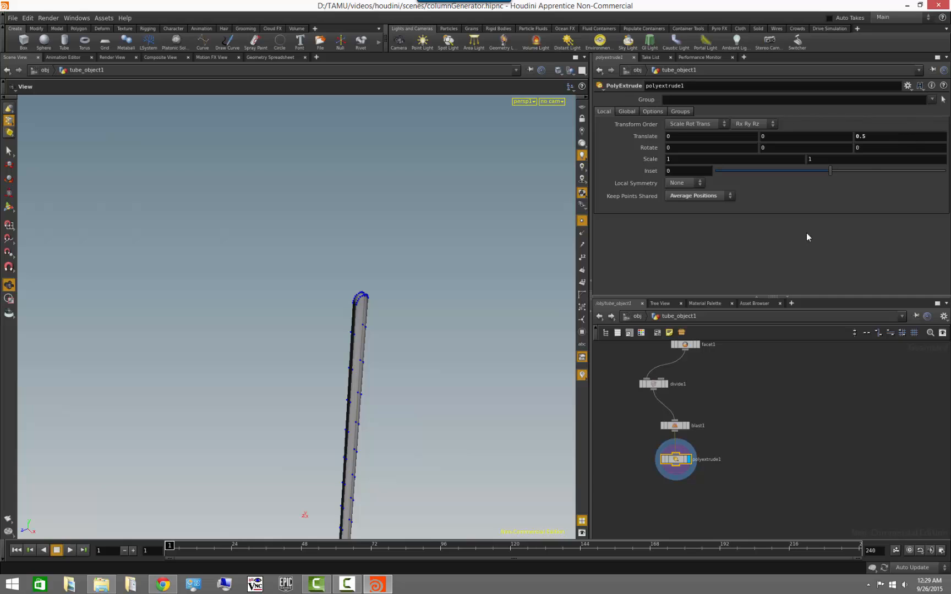
Hide the points in the viewport and set polyextrude1's inset to about -0.349
click(582, 220)
drag(406, 327, 306, 344)
right_drag(374, 356, 493, 361)
middle_drag(494, 413, 473, 339)
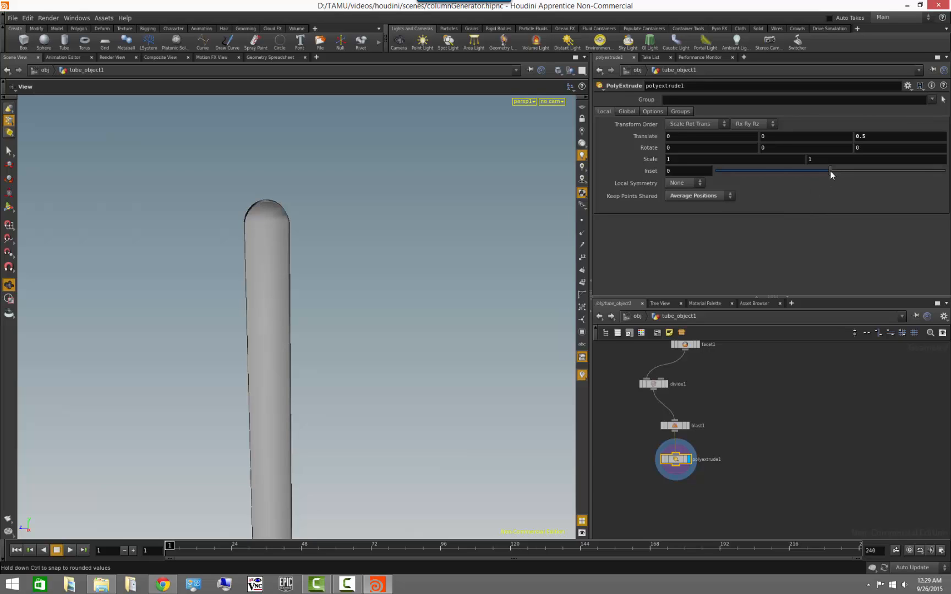
drag(830, 170, 792, 185)
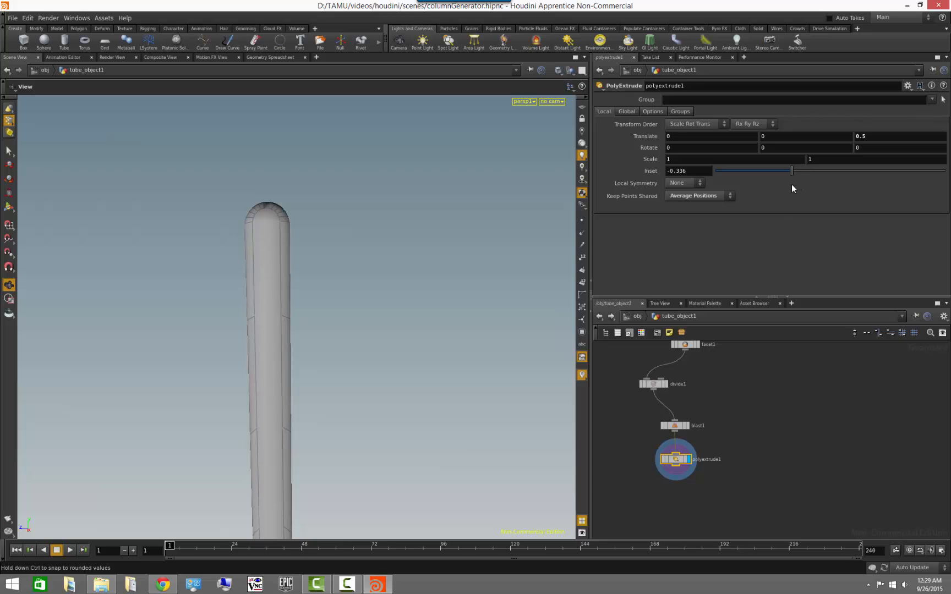
drag(344, 365, 437, 218)
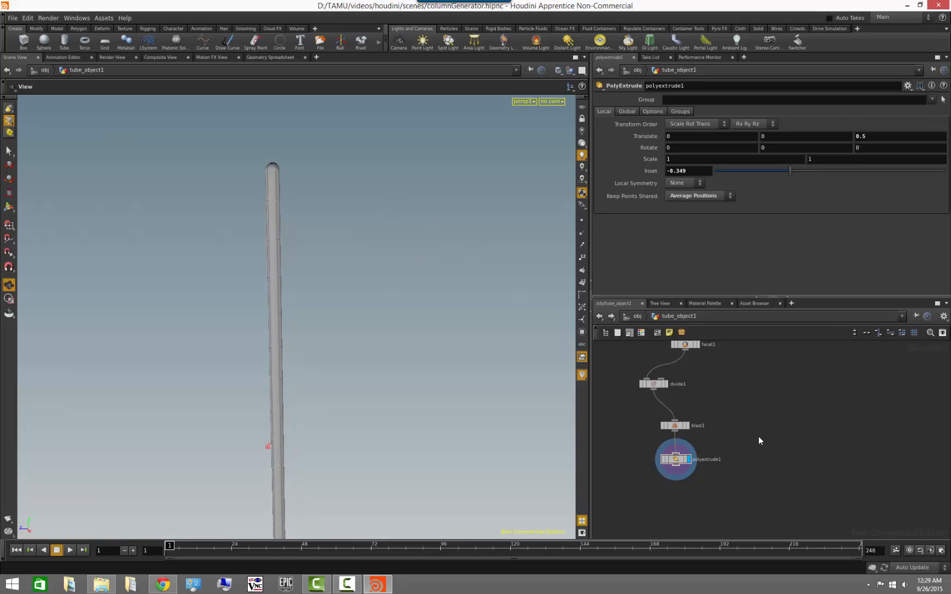
Add a Merge node connected to polyextrude1's output and display its result
middle_drag(743, 413, 733, 449)
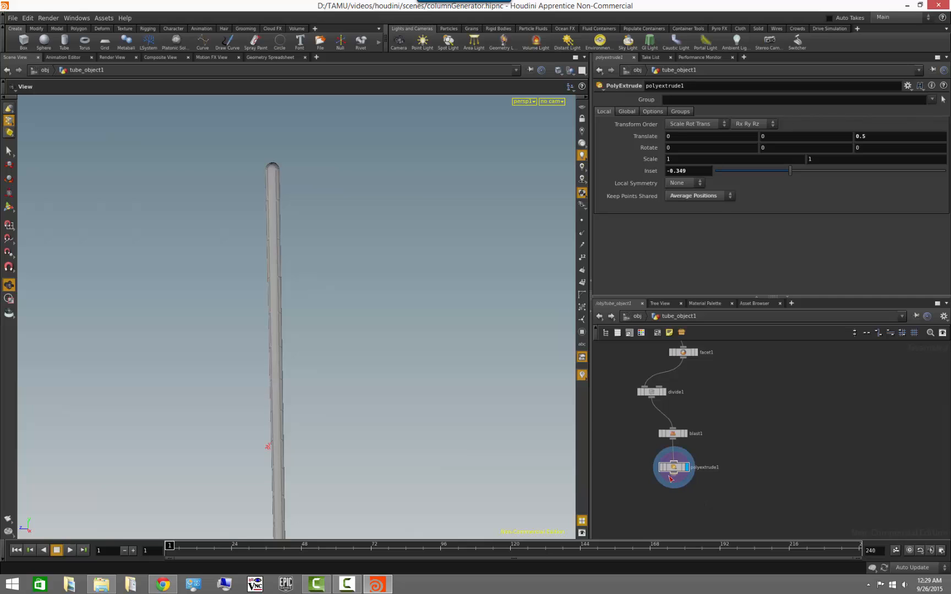
click(767, 505)
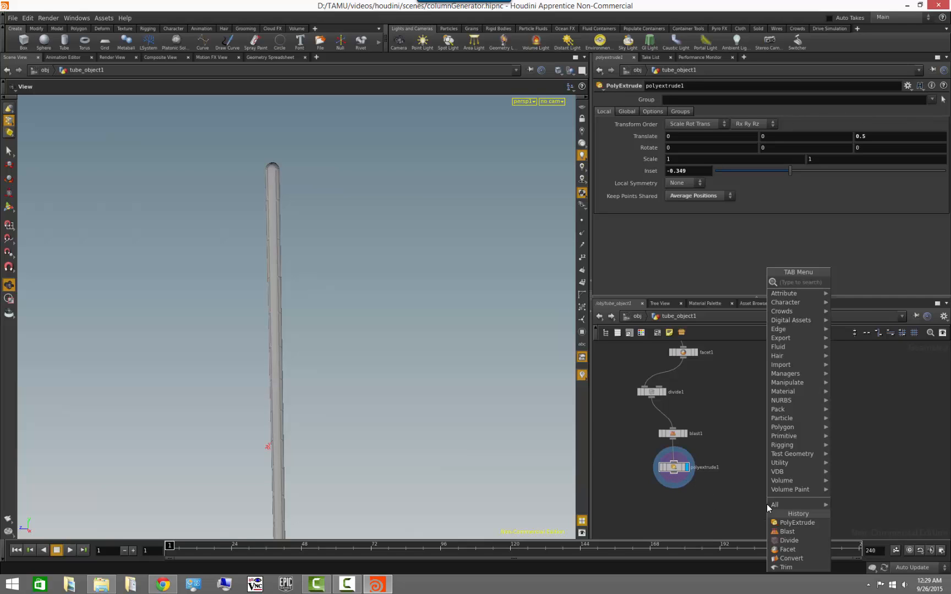
text(merge)
key(Return)
click(767, 505)
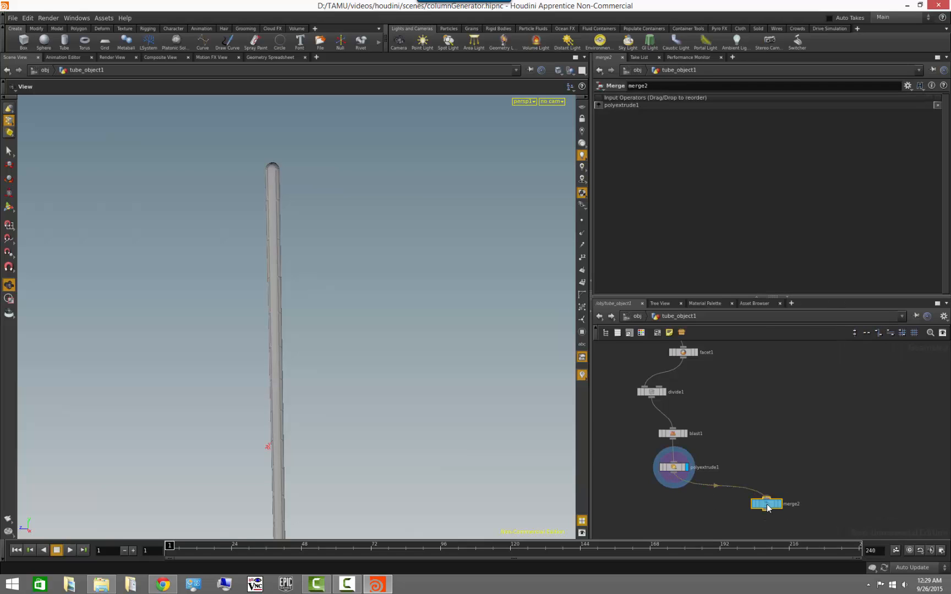
middle_drag(787, 456, 828, 328)
scroll(774, 403, up, 5)
key(r)
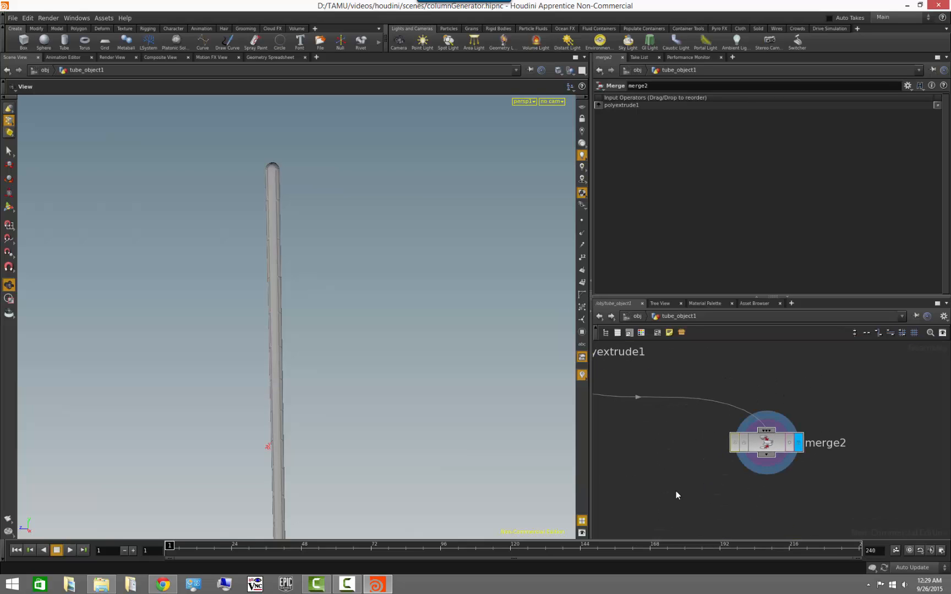
Widen the network area and connect facet1's output to merge2 as its second input
drag(590, 454, 401, 458)
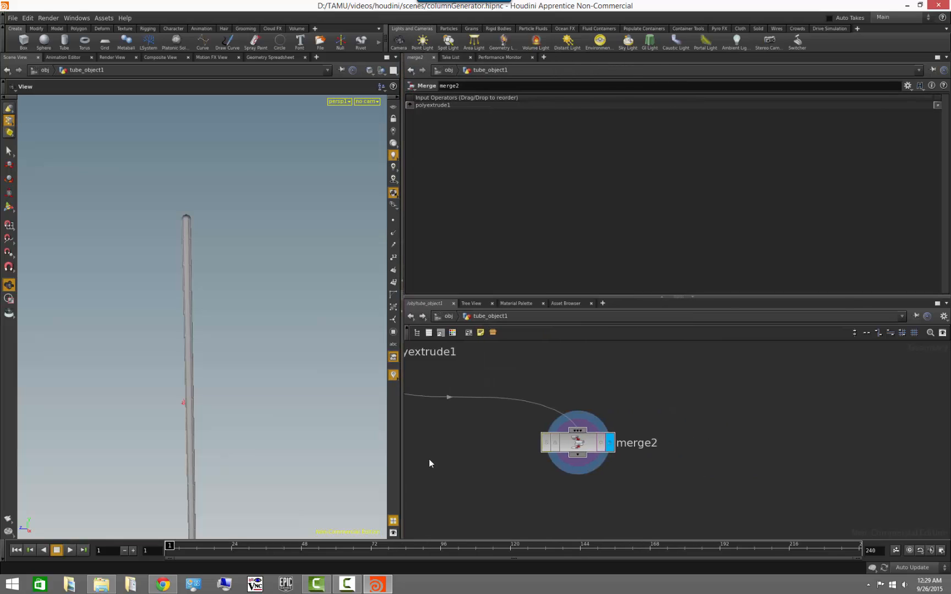
middle_drag(641, 410, 721, 451)
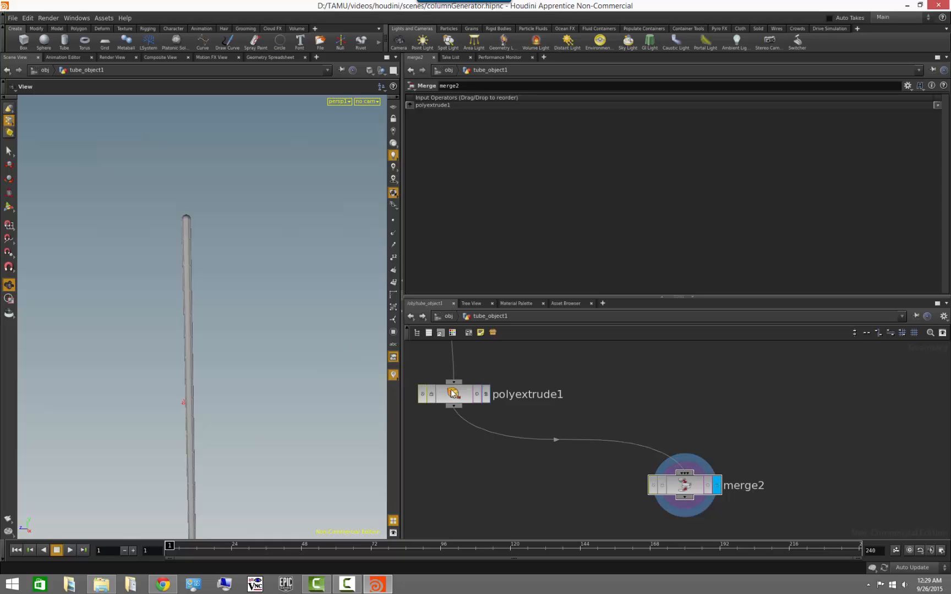
click(683, 484)
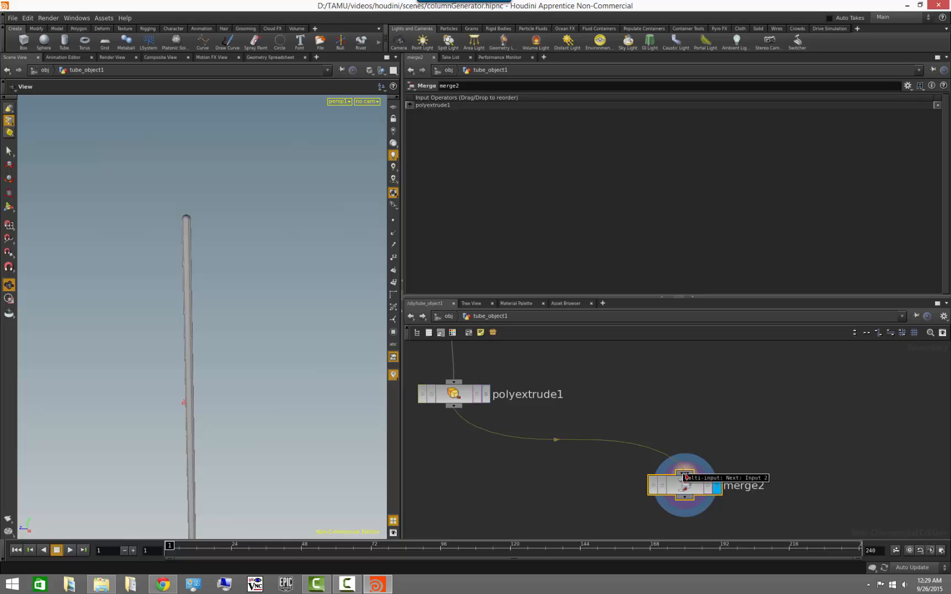
scroll(668, 408, down, 3)
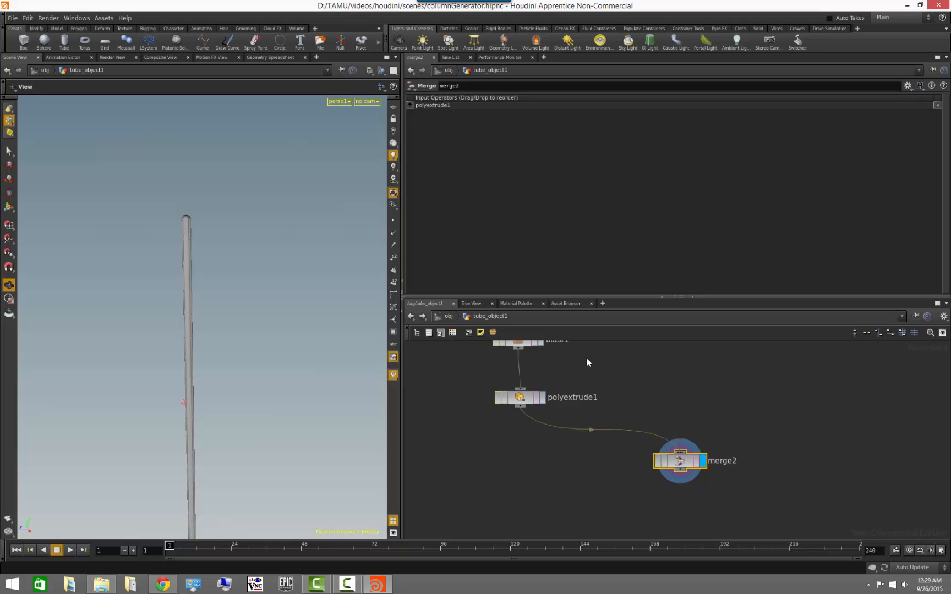
middle_drag(587, 358, 601, 470)
middle_drag(602, 420, 580, 480)
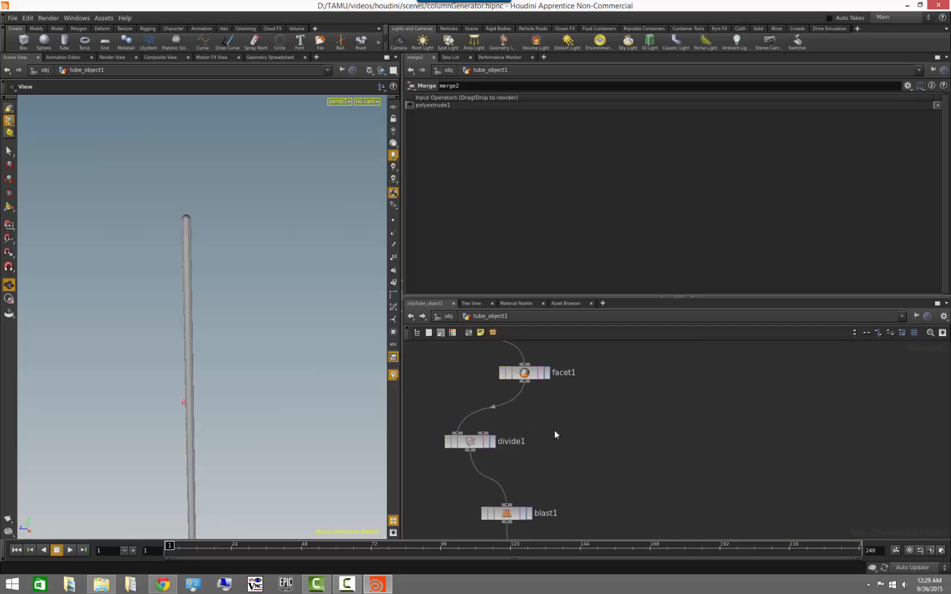
click(527, 384)
middle_drag(644, 460, 579, 341)
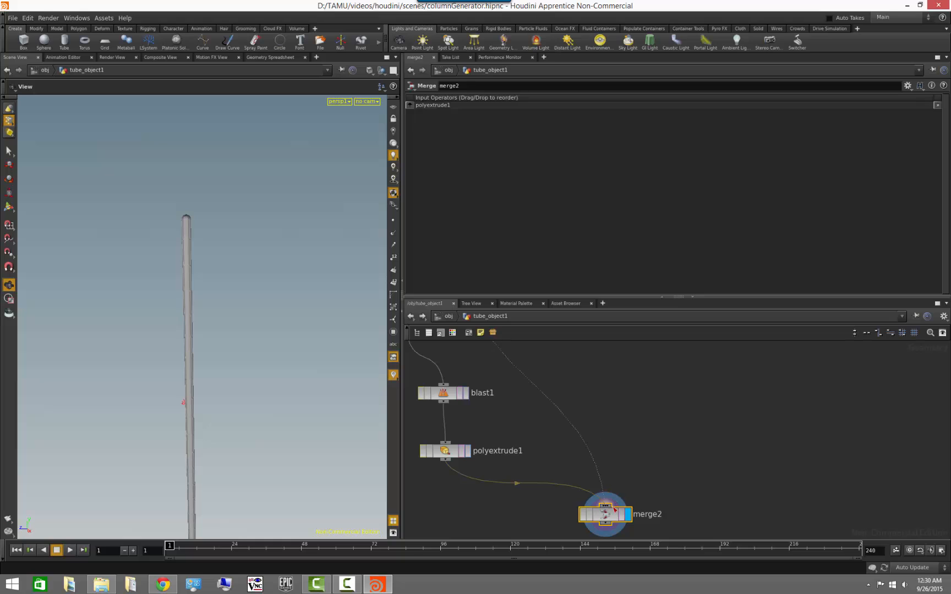
click(615, 510)
middle_drag(653, 486, 676, 489)
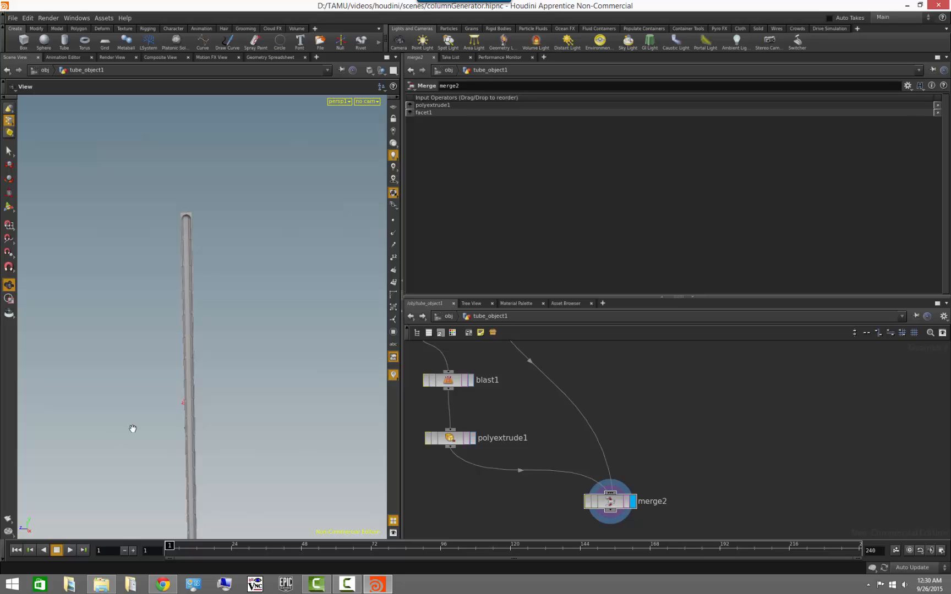
Examine the merged strip and its recessed flute up close and along its full height from several angles
drag(210, 257, 136, 290)
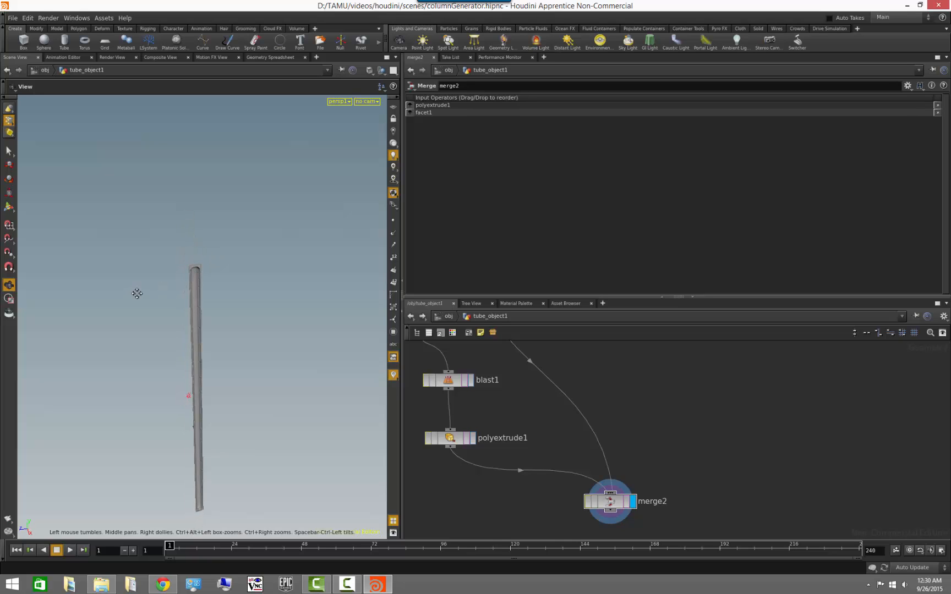
middle_drag(137, 293, 139, 323)
right_drag(140, 322, 314, 341)
middle_drag(314, 341, 289, 312)
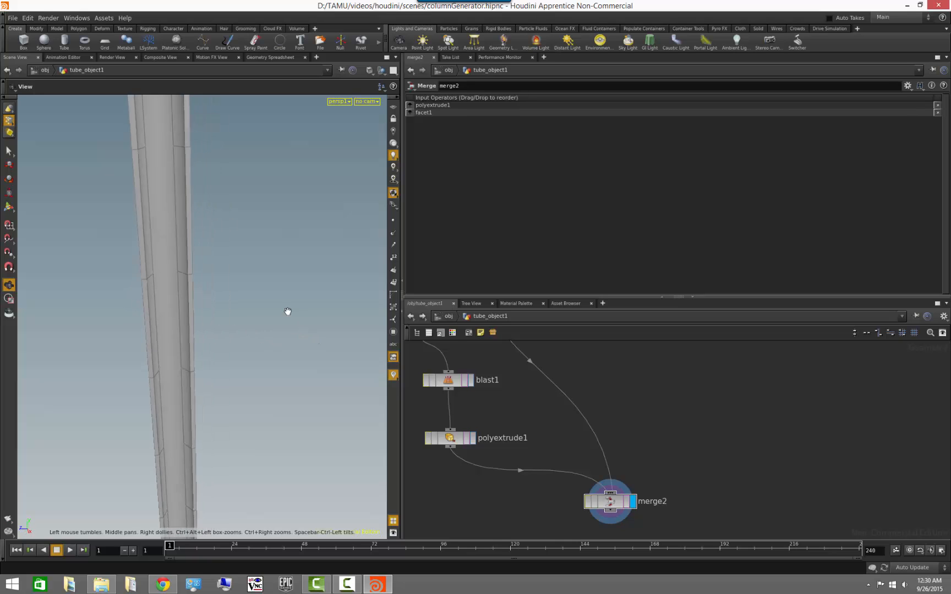
drag(288, 312, 229, 427)
middle_drag(230, 427, 237, 406)
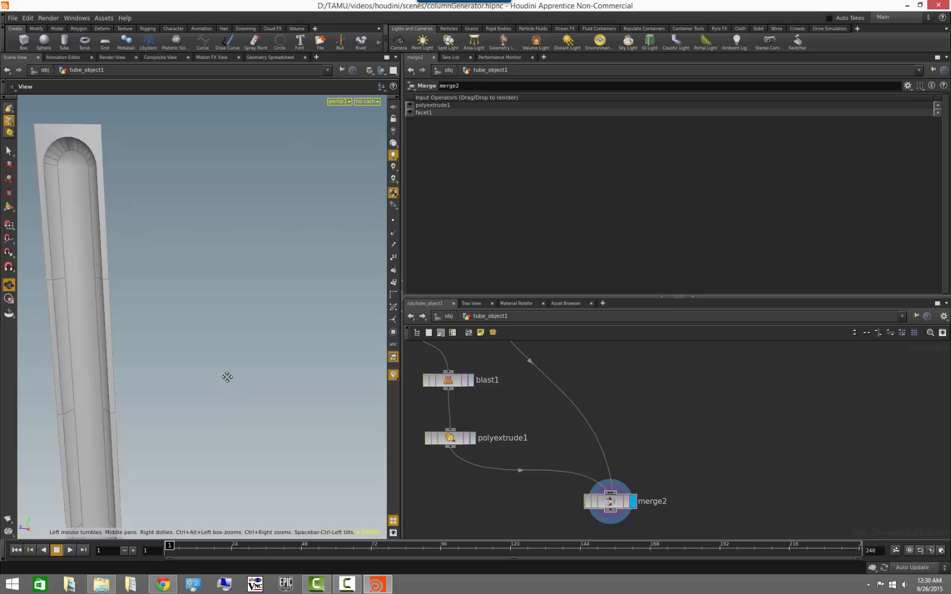
drag(227, 378, 253, 378)
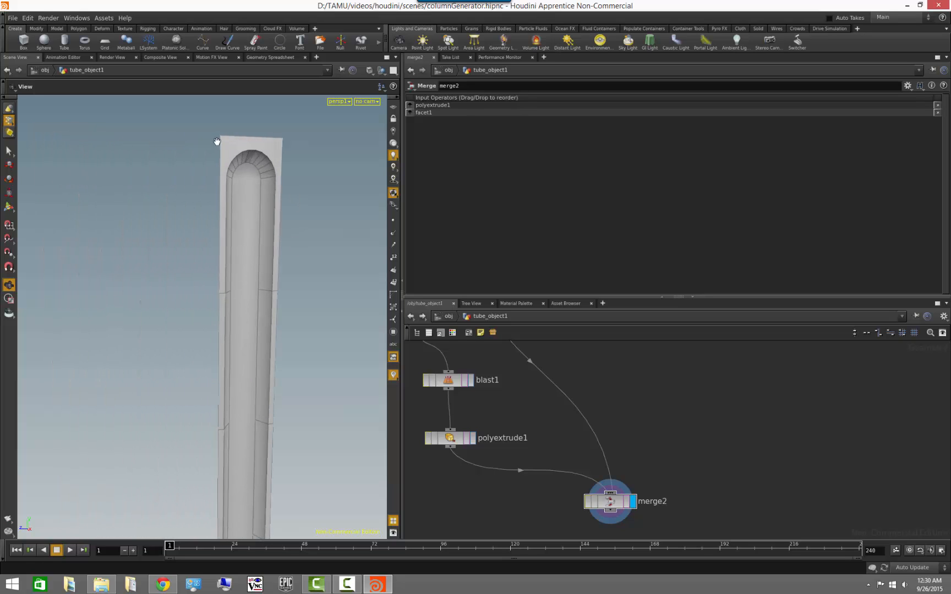
drag(270, 209, 277, 302)
right_drag(277, 302, 242, 441)
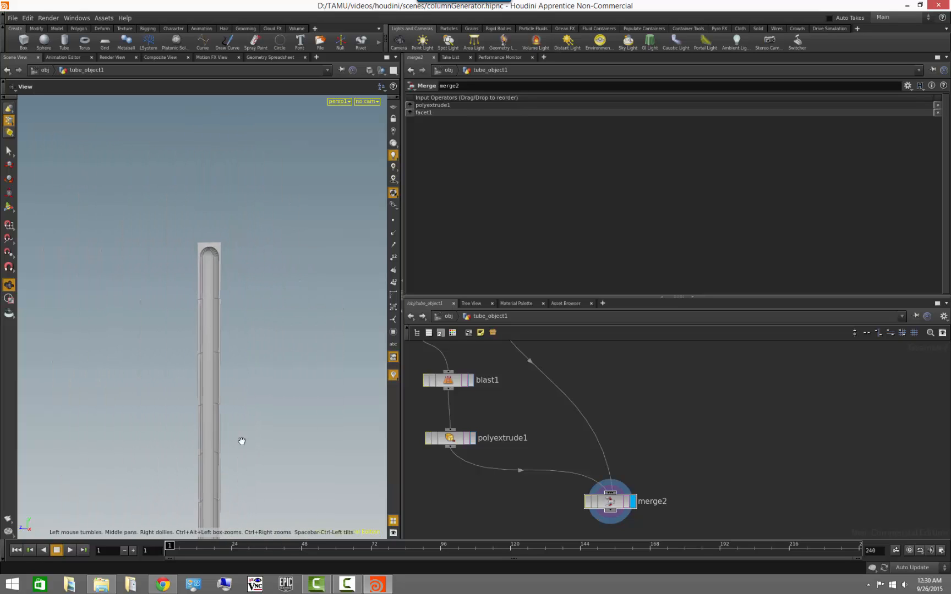
middle_drag(242, 441, 240, 280)
right_drag(299, 401, 236, 404)
middle_drag(252, 429, 257, 452)
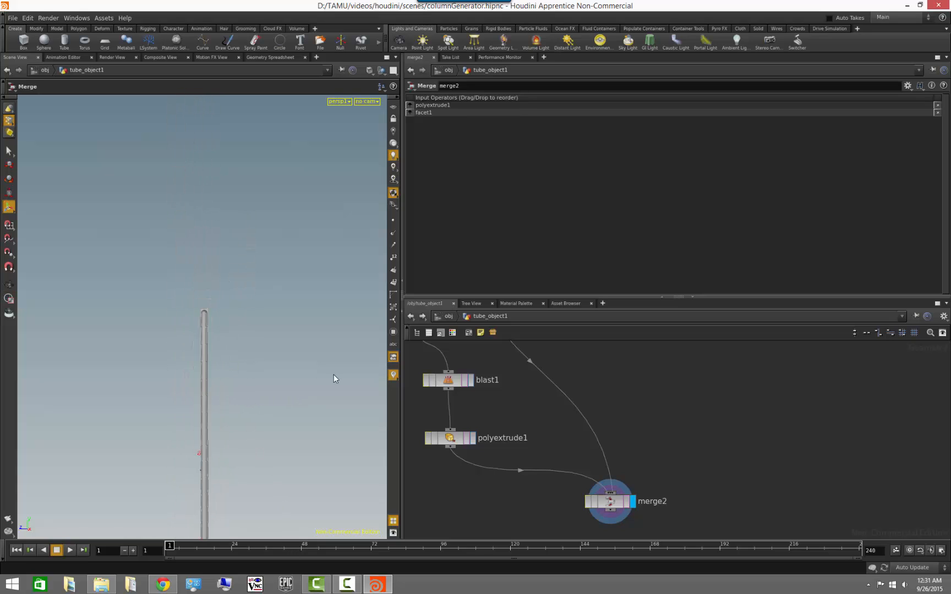
key(Escape)
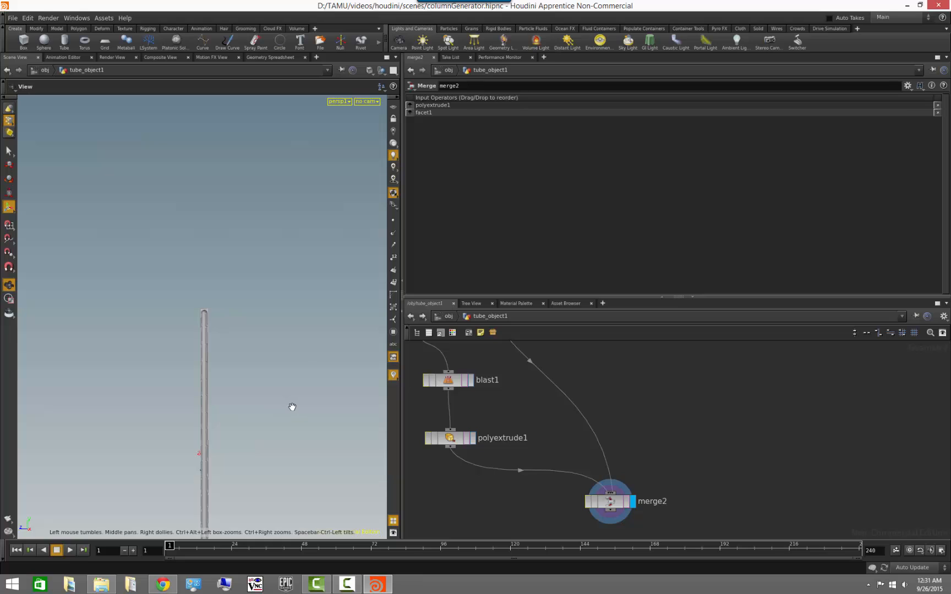
middle_drag(290, 408, 247, 301)
drag(247, 302, 253, 324)
right_drag(253, 325, 419, 357)
middle_drag(685, 486, 660, 397)
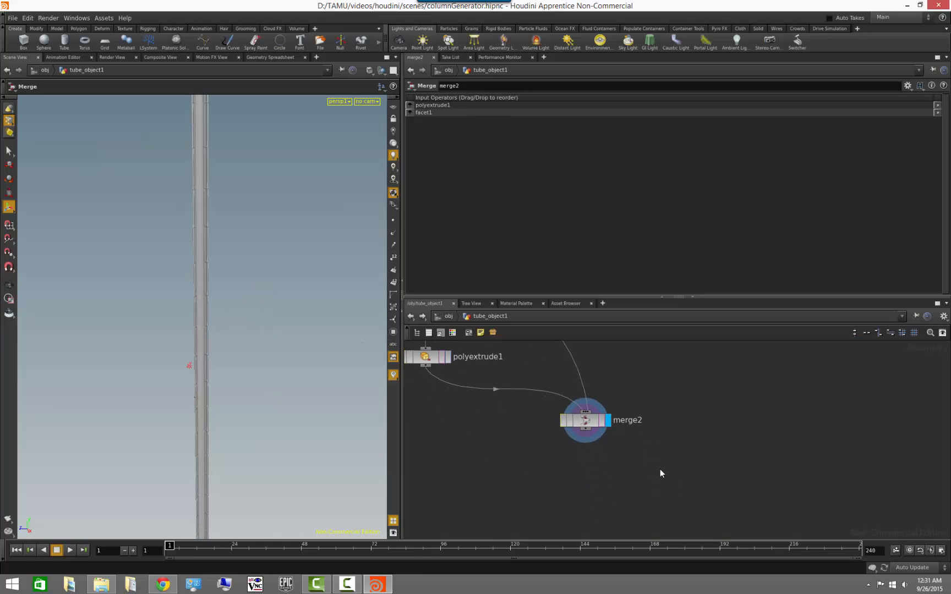
mouse_move(208, 369)
alt+mouse_down()
mouse_move(225, 371)
mouse_move(227, 393)
mouse_move(218, 372)
alt+mouse_up()
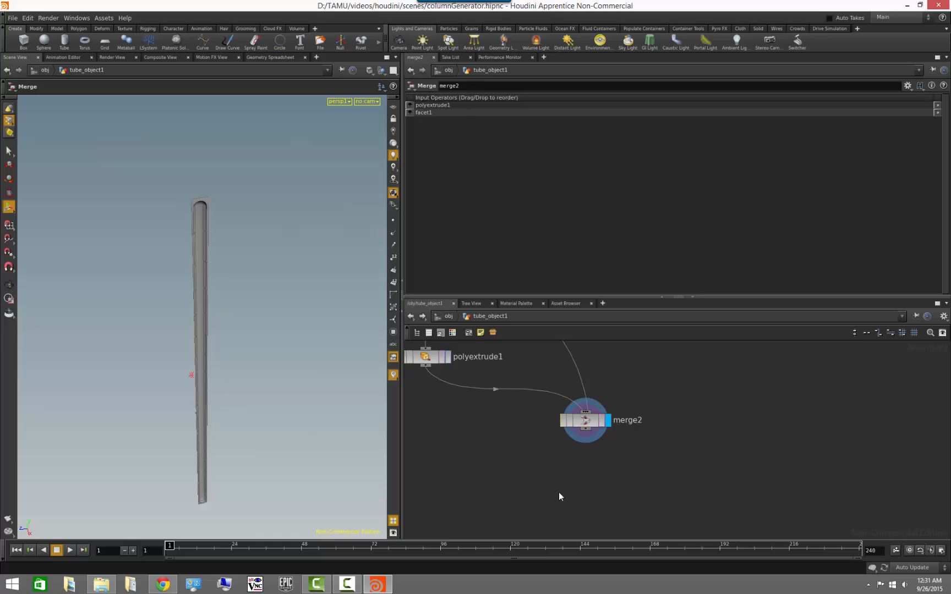
Add a Copy node below merge2, connected to its output, and display its result
drag(589, 434, 619, 483)
text(copy)
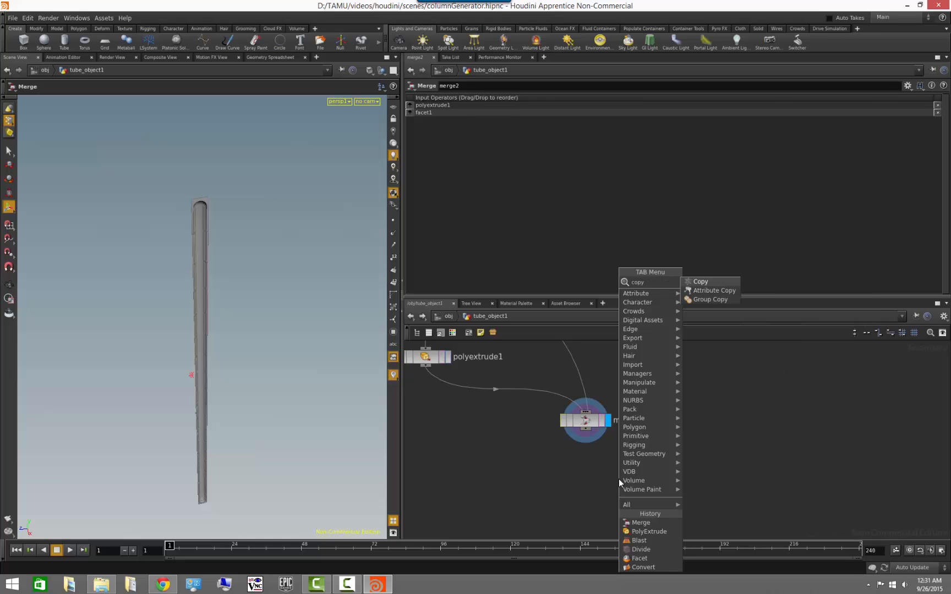
key(Return)
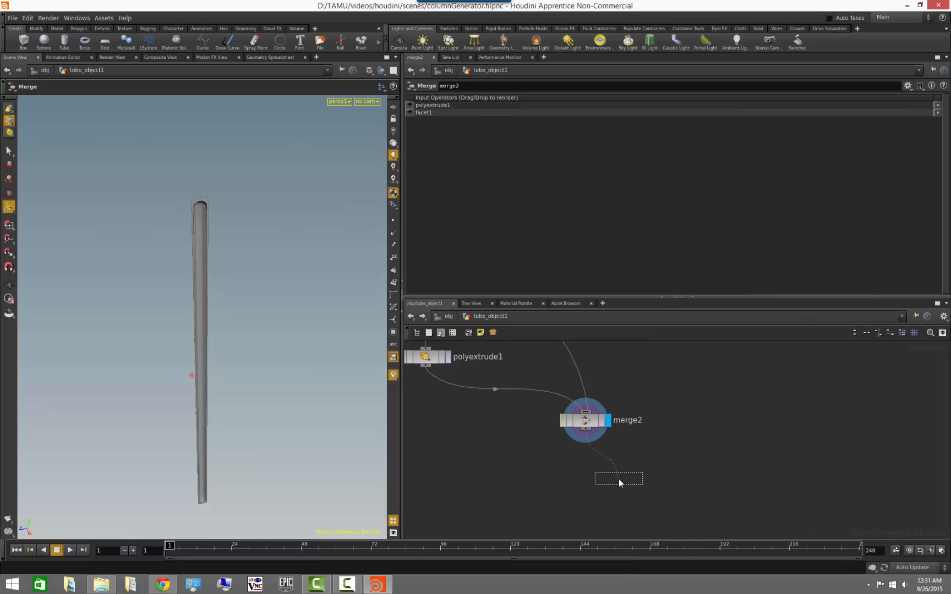
click(622, 482)
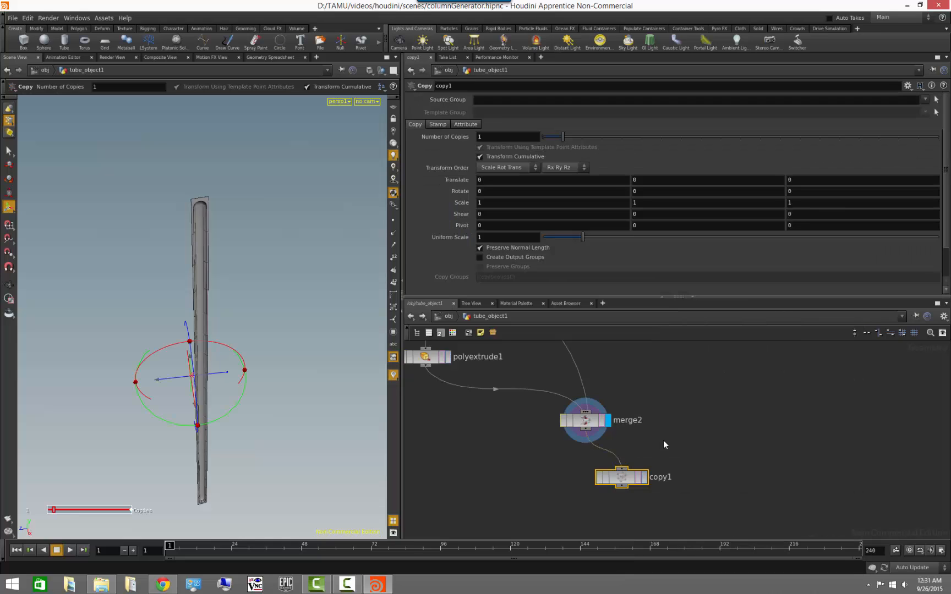
click(644, 477)
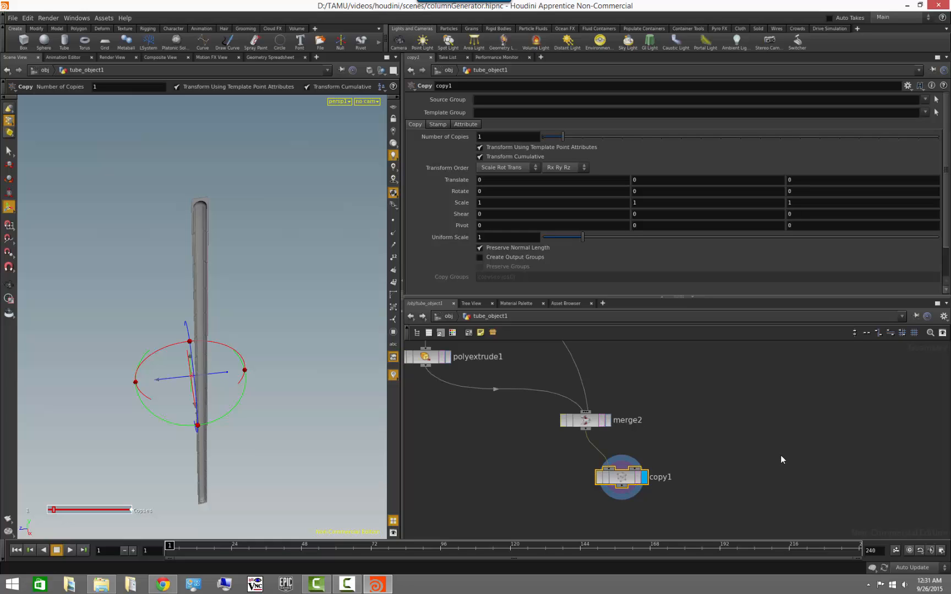
Set copy1's number of copies to 6
alt+drag(236, 435, 249, 438)
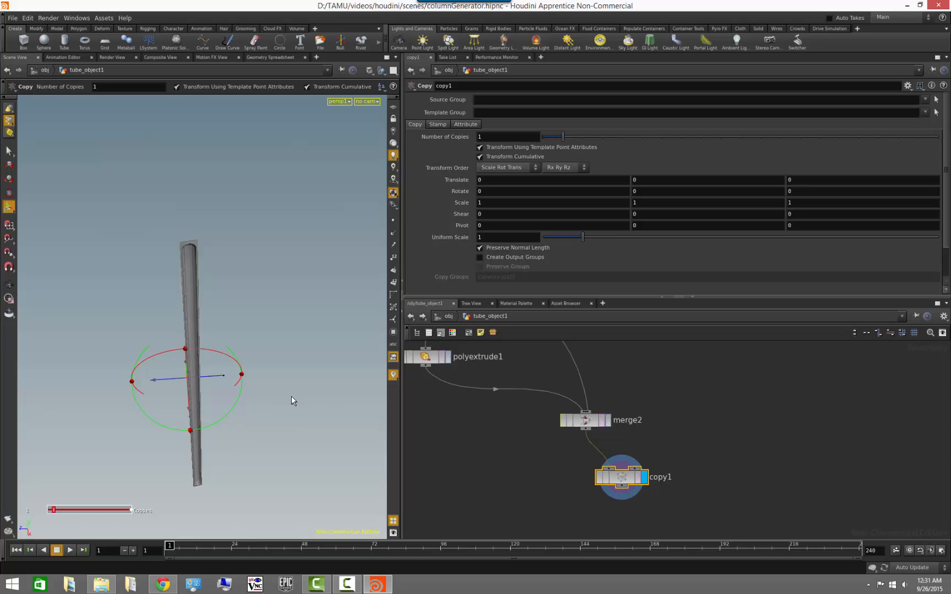
key(Escape)
drag(304, 423, 289, 382)
key(Return)
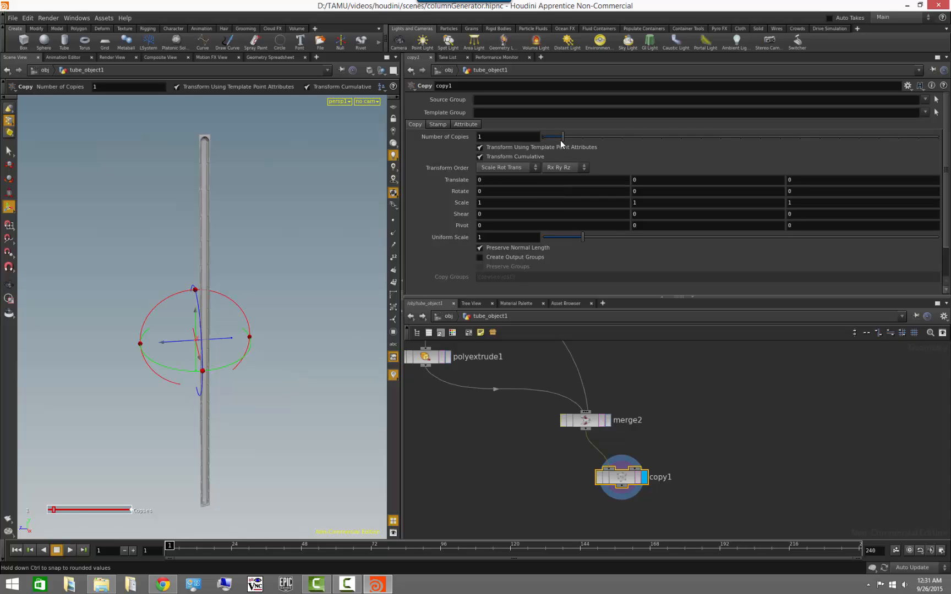
drag(642, 137, 661, 137)
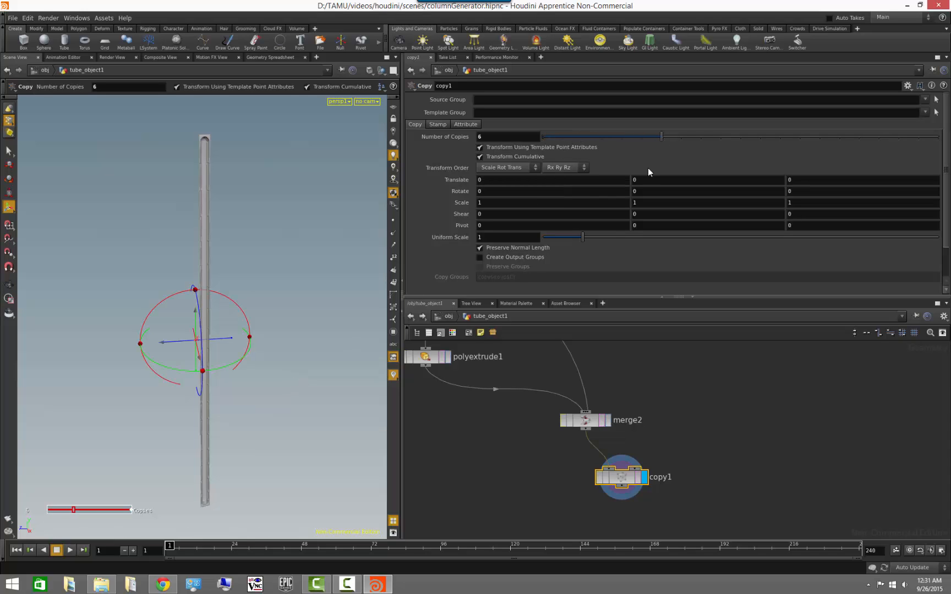
Try offsetting the copies with copy1's X translate, and reset it to 0
middle_drag(492, 180, 944, 249)
alt+drag(333, 216, 234, 208)
alt+drag(318, 206, 215, 195)
drag(480, 184, 427, 180)
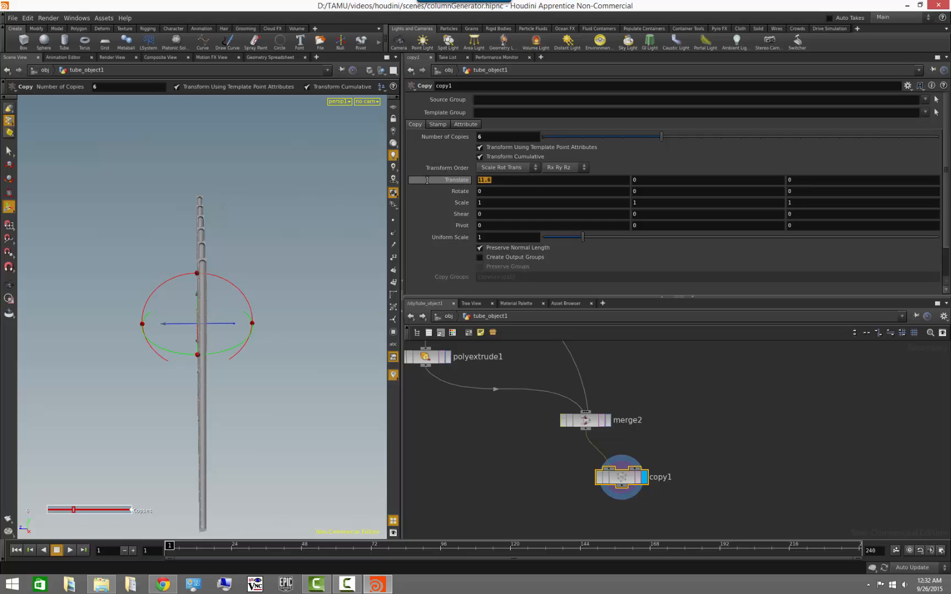
text(0)
key(Return)
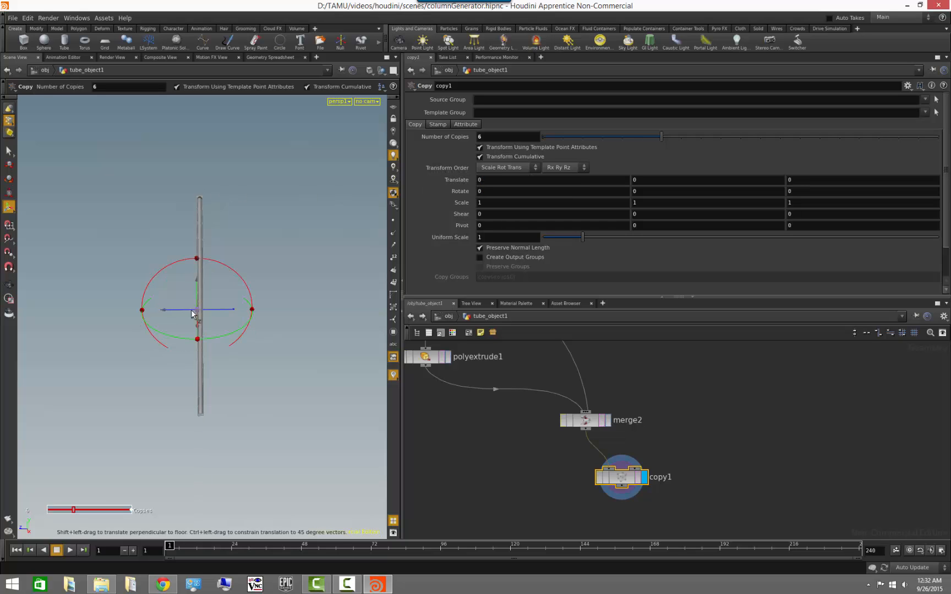
Set copy1's Y rotate to 14.95 to fan the flute panels around the column axis edge to edge
alt+drag(136, 273, 143, 294)
alt+right_drag(143, 294, 246, 280)
mouse_move(246, 281)
alt+mouse_down()
mouse_move(258, 344)
mouse_move(258, 323)
alt+mouse_up()
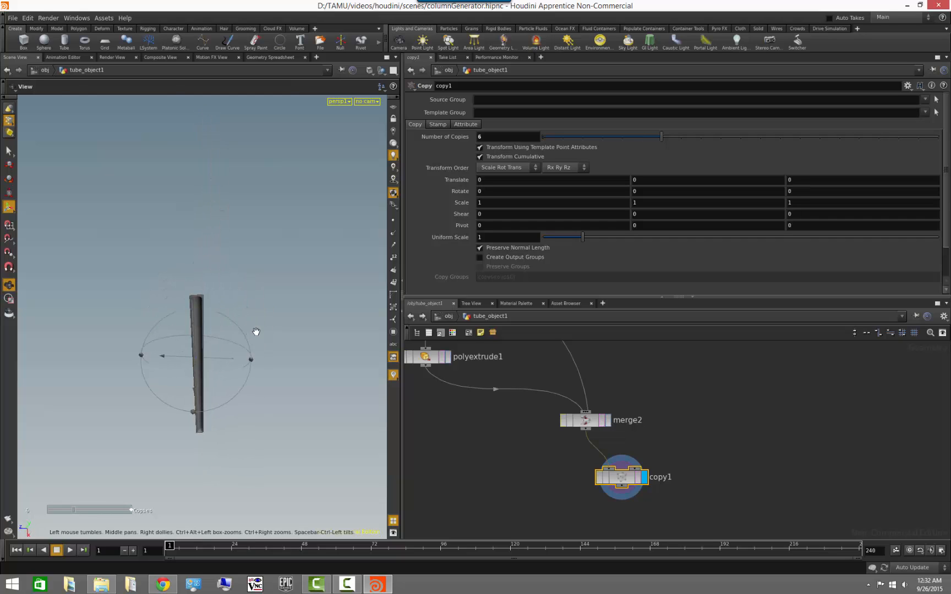
key(Return)
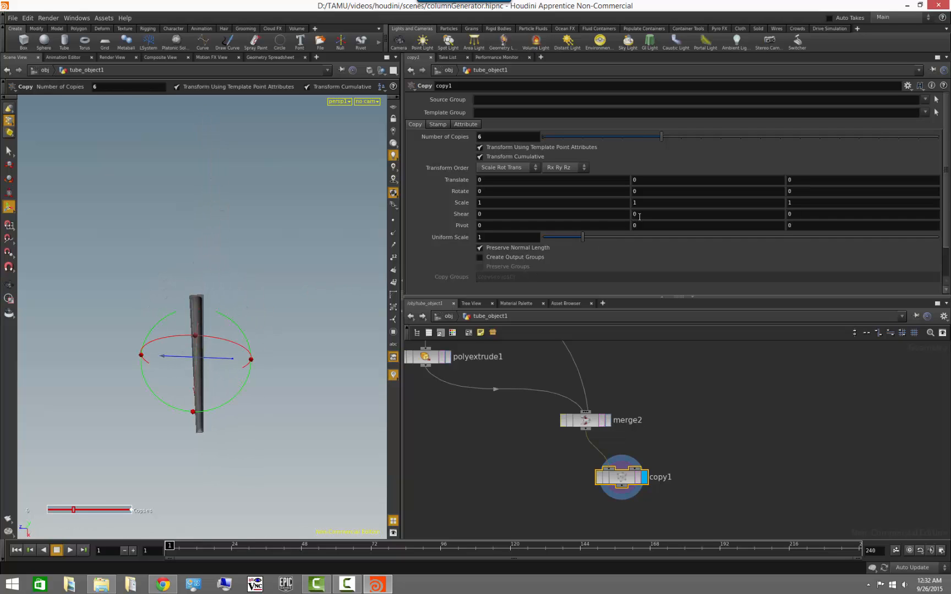
middle_click(645, 191)
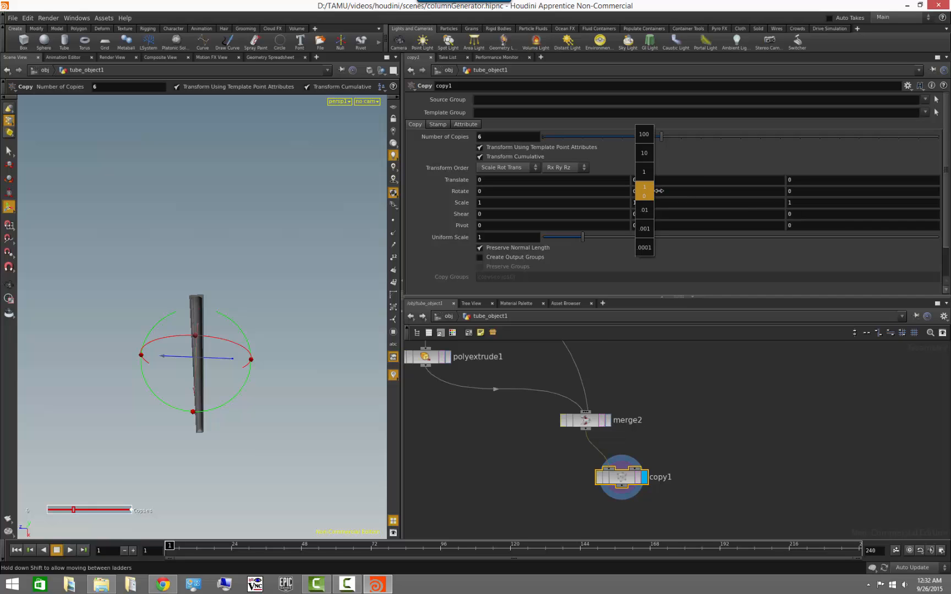
middle_drag(659, 191, 726, 179)
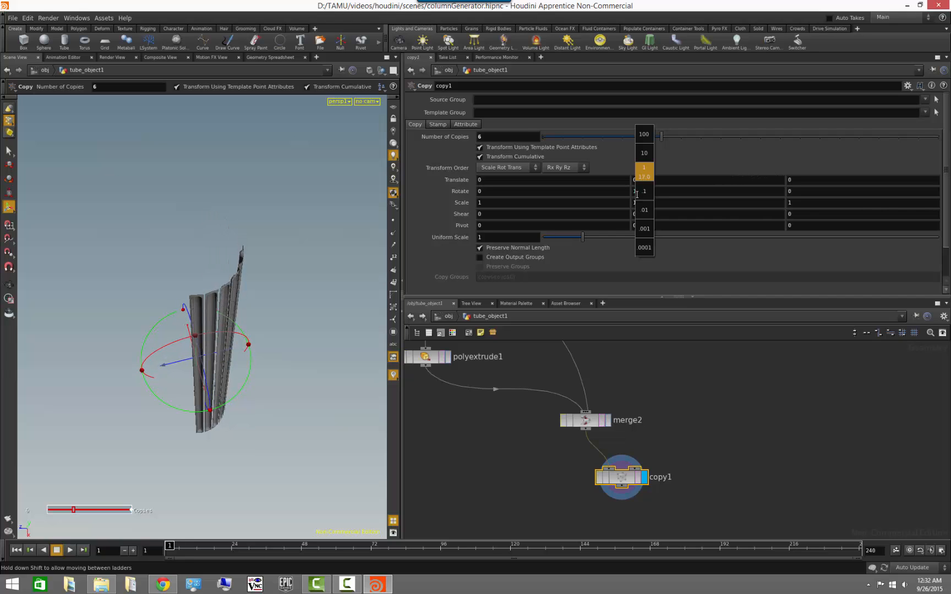
alt+right_drag(89, 291, 216, 294)
alt+drag(216, 293, 212, 324)
alt+right_drag(212, 324, 443, 303)
middle_drag(655, 197, 561, 208)
middle_drag(667, 190, 699, 210)
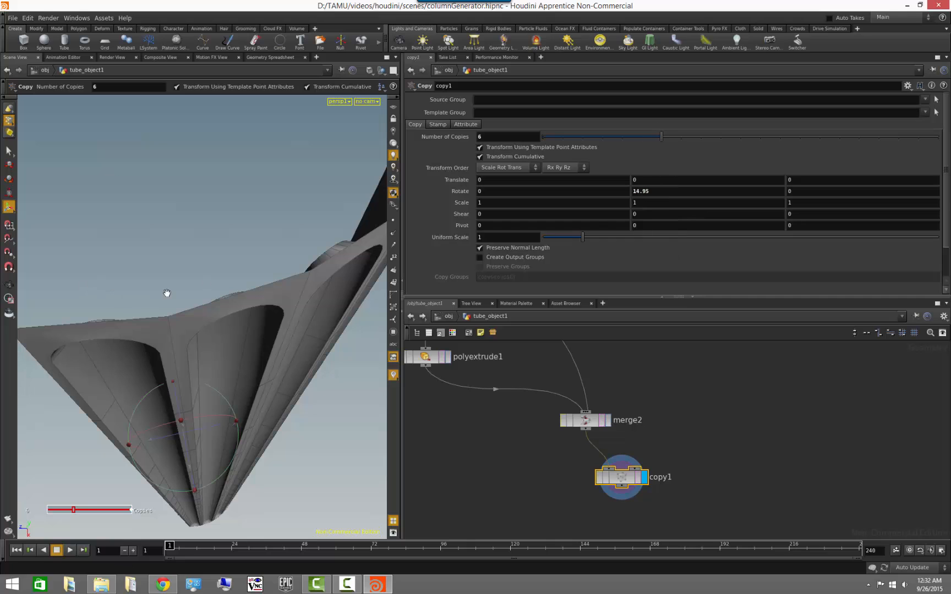
key(Escape)
drag(166, 295, 104, 293)
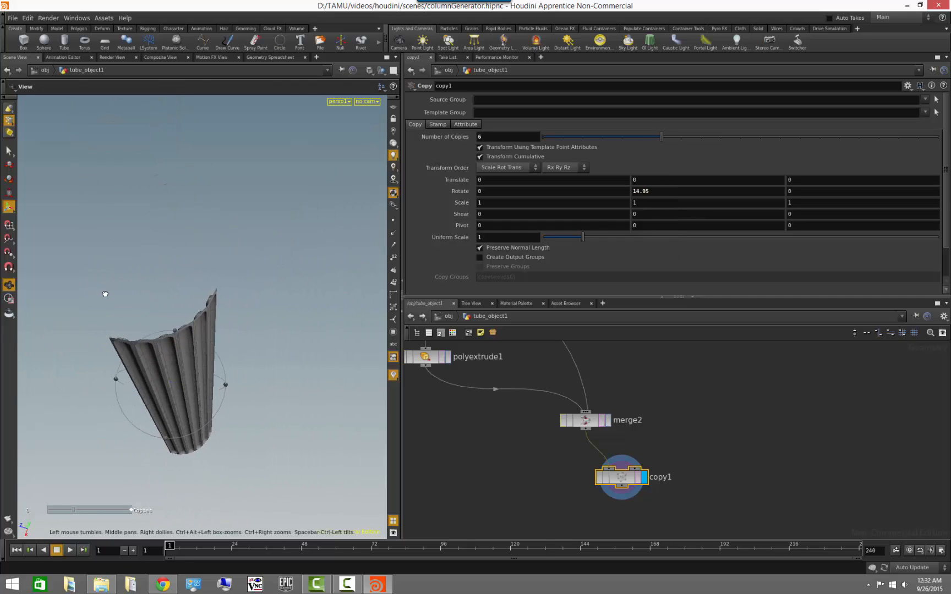
key(Return)
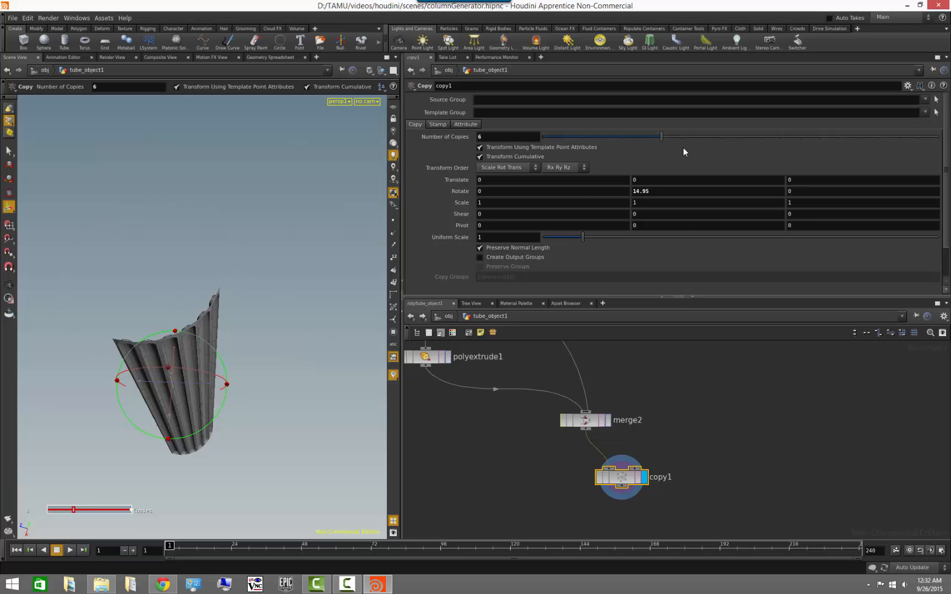
scroll(688, 392, down, 5)
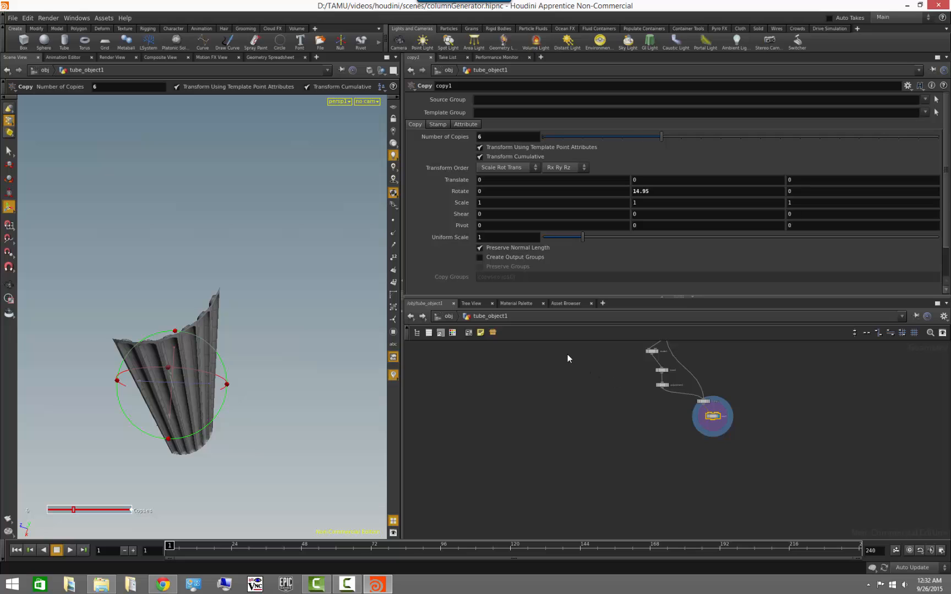
Check the circle's divisions and the tube's column count, and set the copy node's number of copies to 24
middle_drag(567, 362, 568, 502)
middle_drag(541, 373, 522, 512)
click(585, 415)
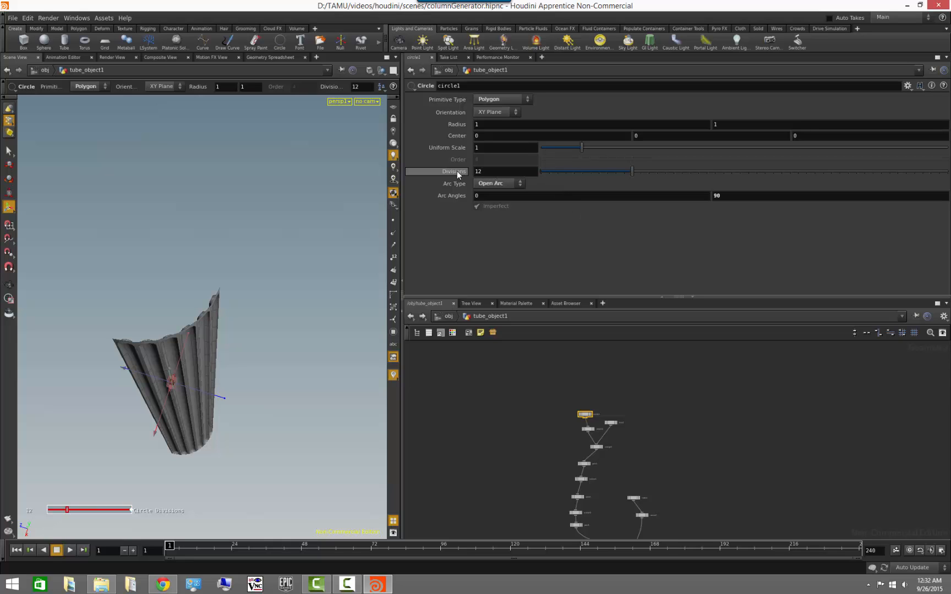
scroll(659, 459, up, 5)
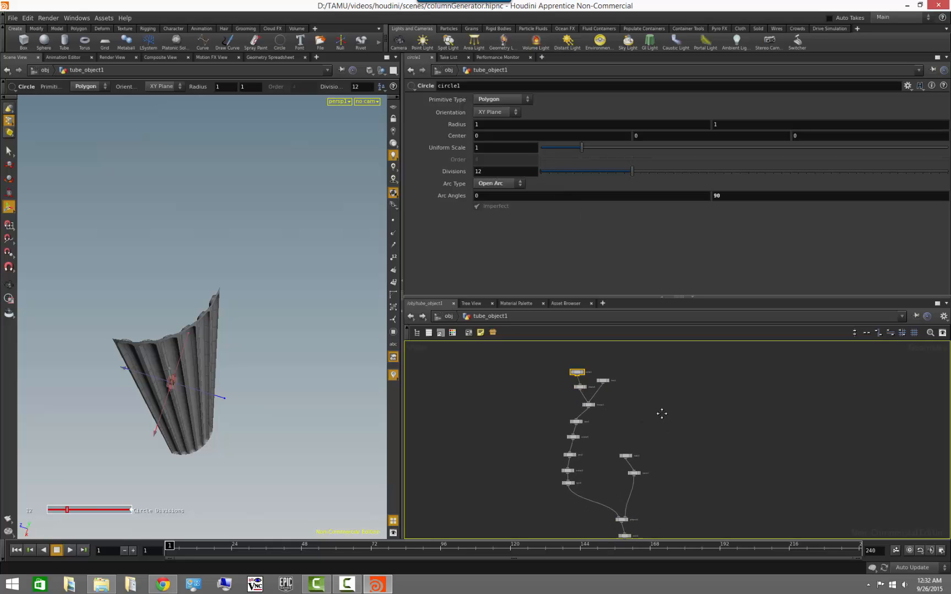
click(591, 448)
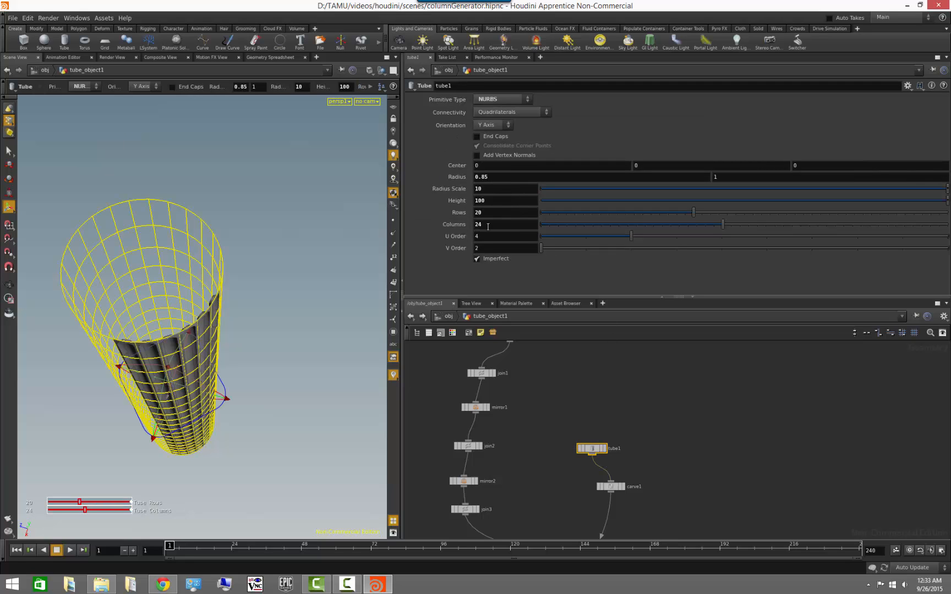
click(640, 428)
middle_drag(707, 450, 667, 354)
middle_drag(668, 456, 650, 459)
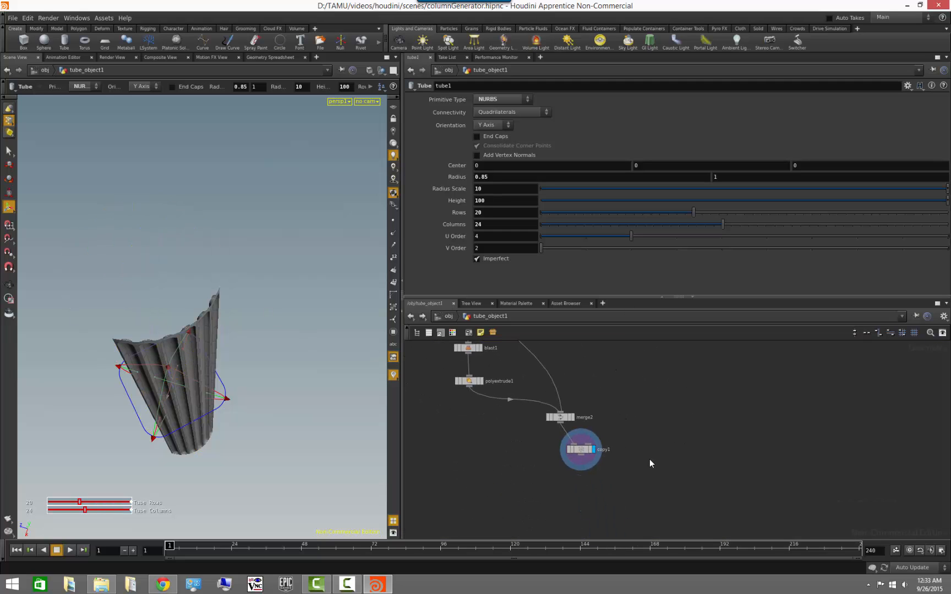
click(579, 453)
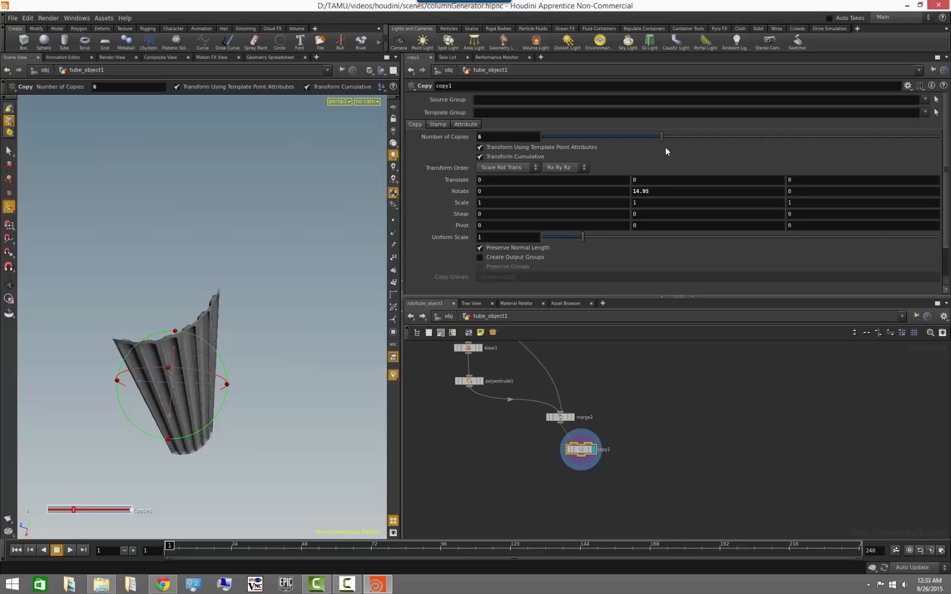
drag(662, 136, 937, 137)
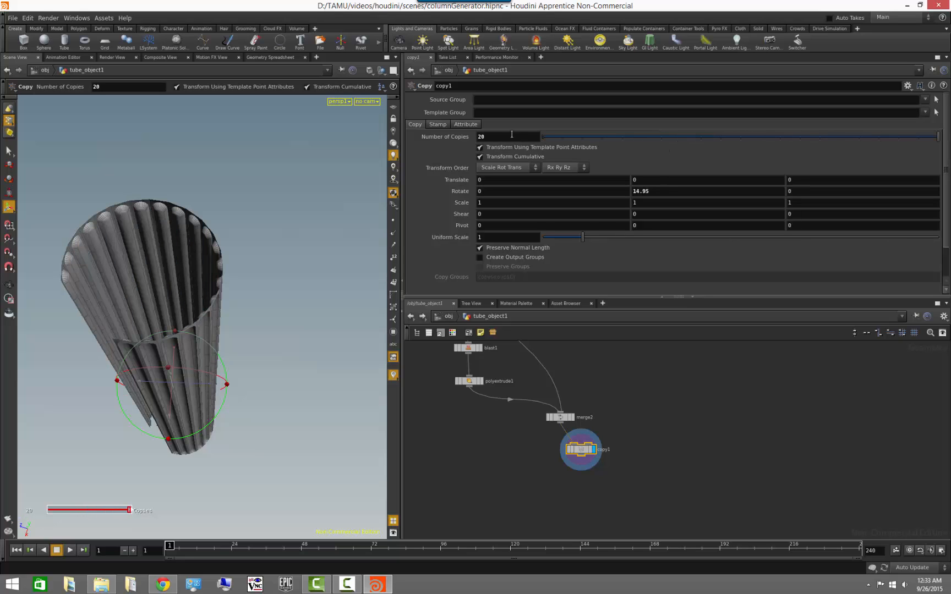
key(Return)
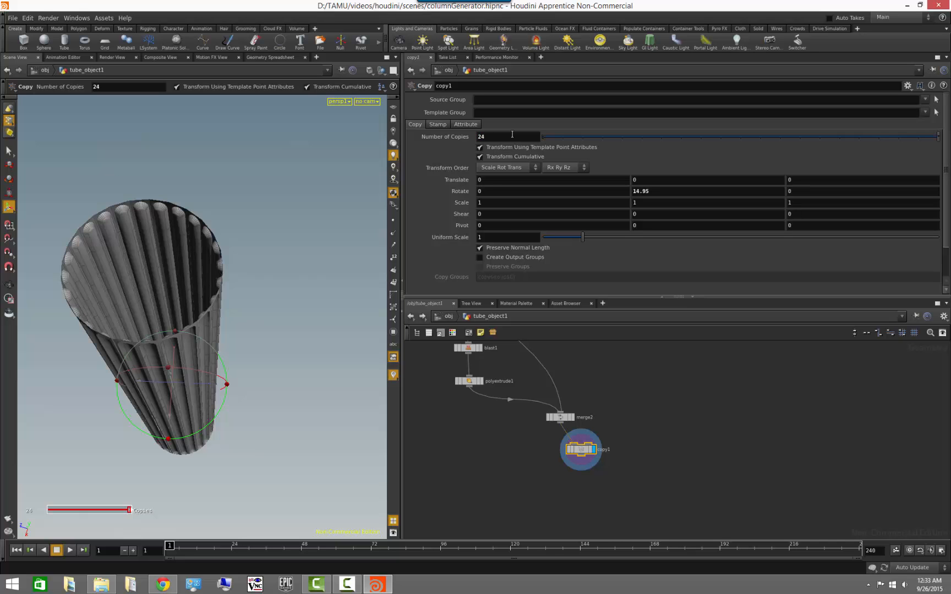
Set the copy node's Y rotation to 15.001 so the copies close into a full column
alt+drag(100, 252, 109, 225)
alt+middle_drag(121, 238, 162, 331)
alt+right_drag(143, 319, 204, 332)
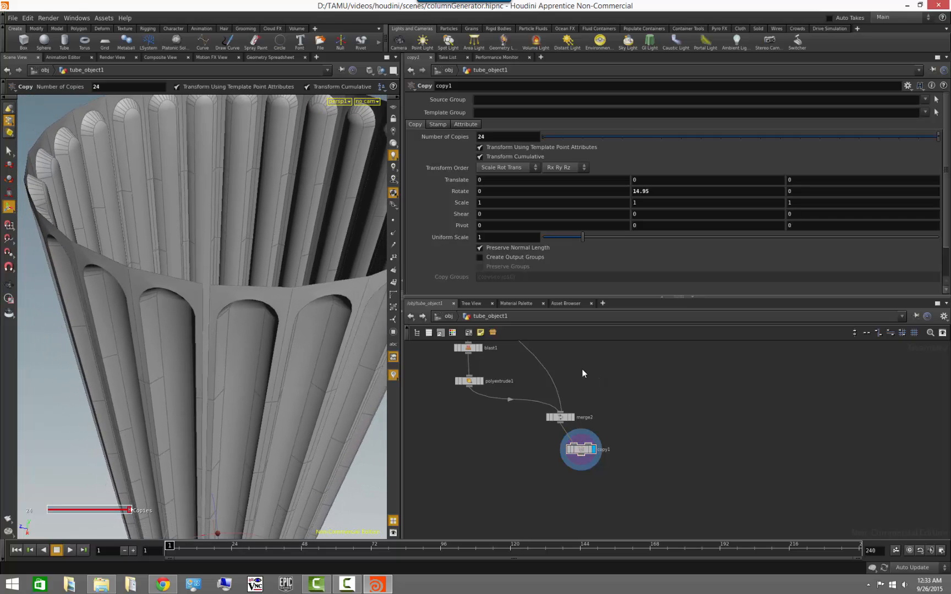
middle_drag(582, 373, 590, 385)
middle_drag(658, 192, 880, 234)
key(Escape)
drag(206, 329, 179, 333)
right_drag(179, 332, 117, 337)
key(Escape)
drag(116, 338, 194, 289)
key(Return)
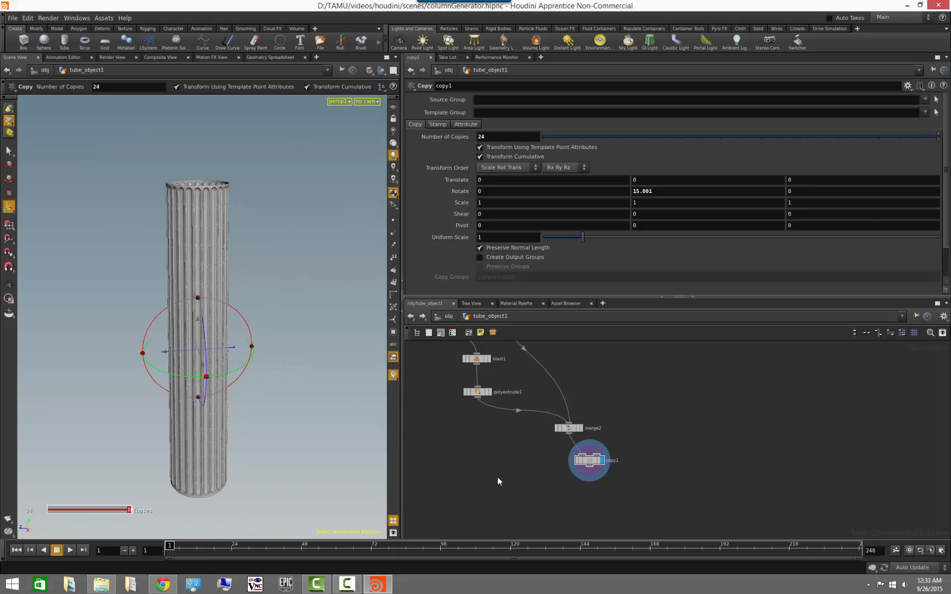
Set the viewport shading to Smooth Shaded and activate the View tool
click(369, 70)
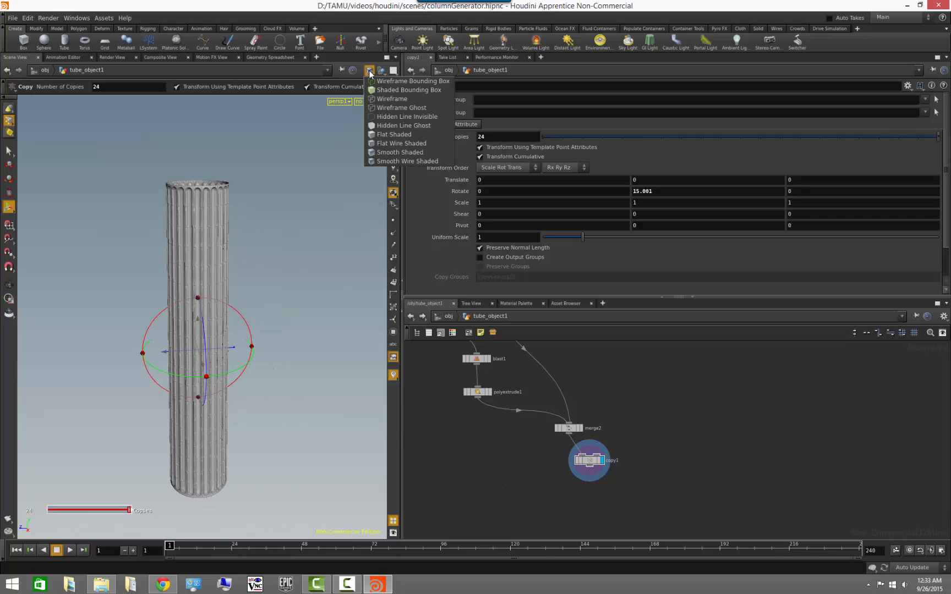
click(380, 153)
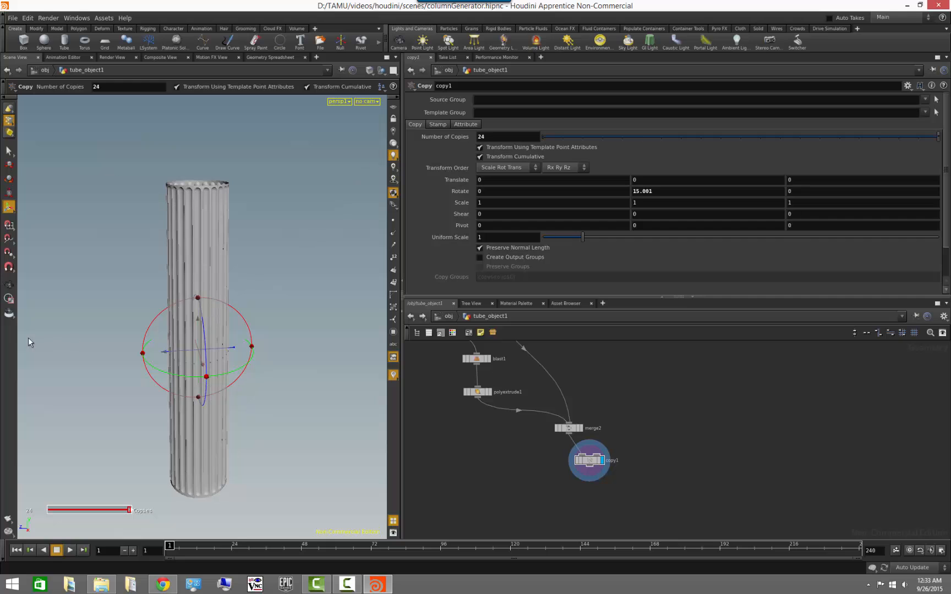
click(9, 285)
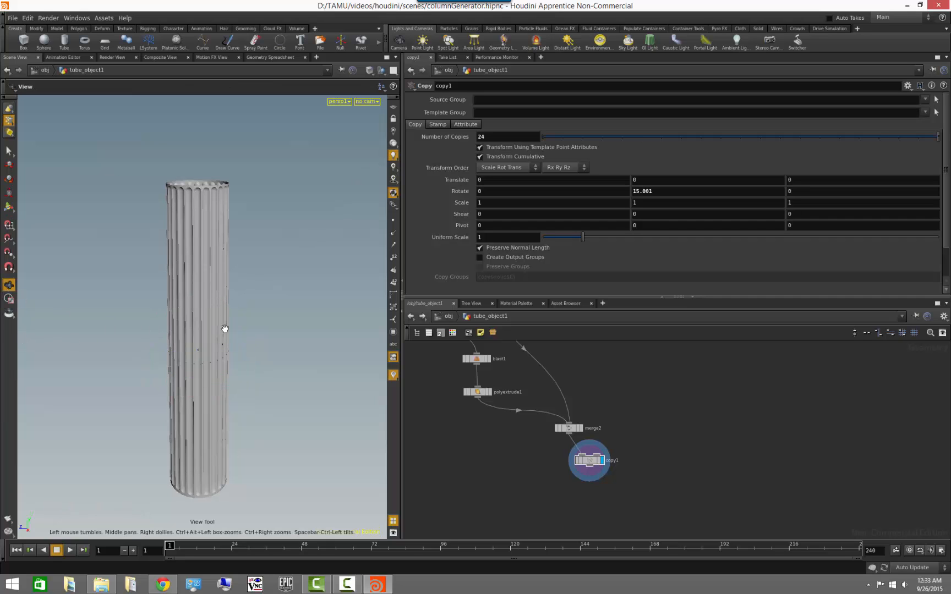
Examine the fluted column's surface and the seams between its copies from several angles
drag(223, 328, 260, 378)
right_drag(260, 378, 341, 359)
middle_drag(275, 316, 295, 389)
right_drag(221, 382, 253, 376)
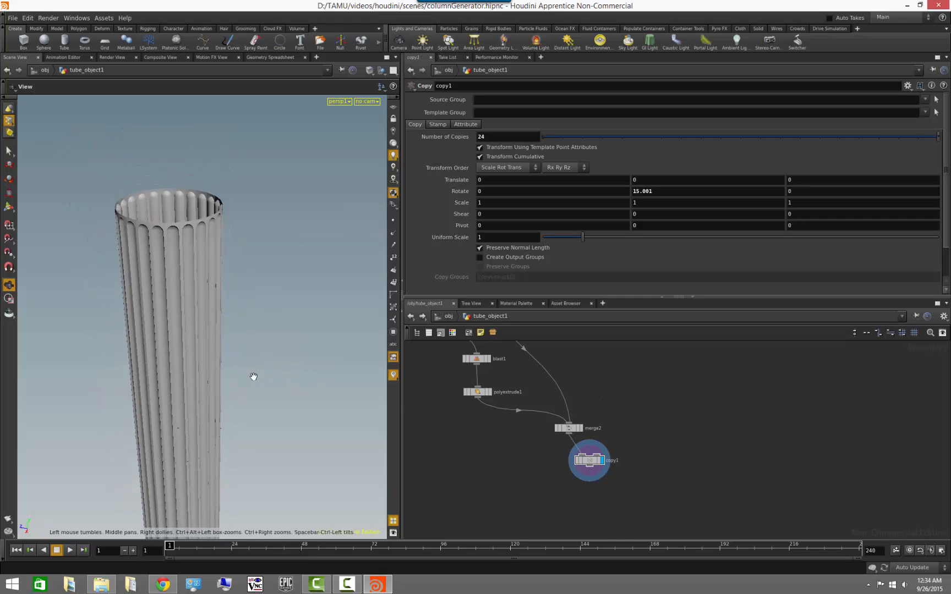
middle_drag(273, 381, 277, 326)
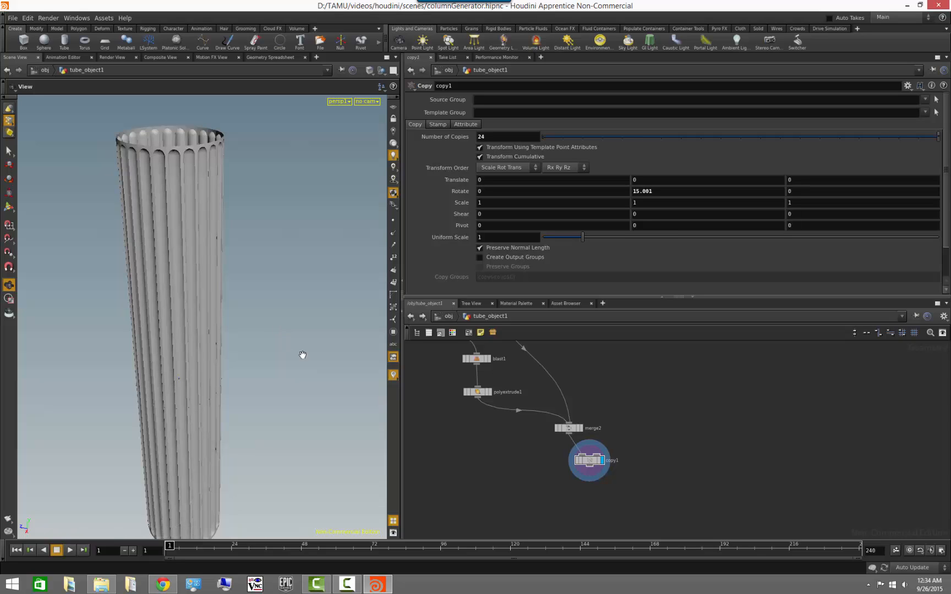
drag(237, 395, 292, 407)
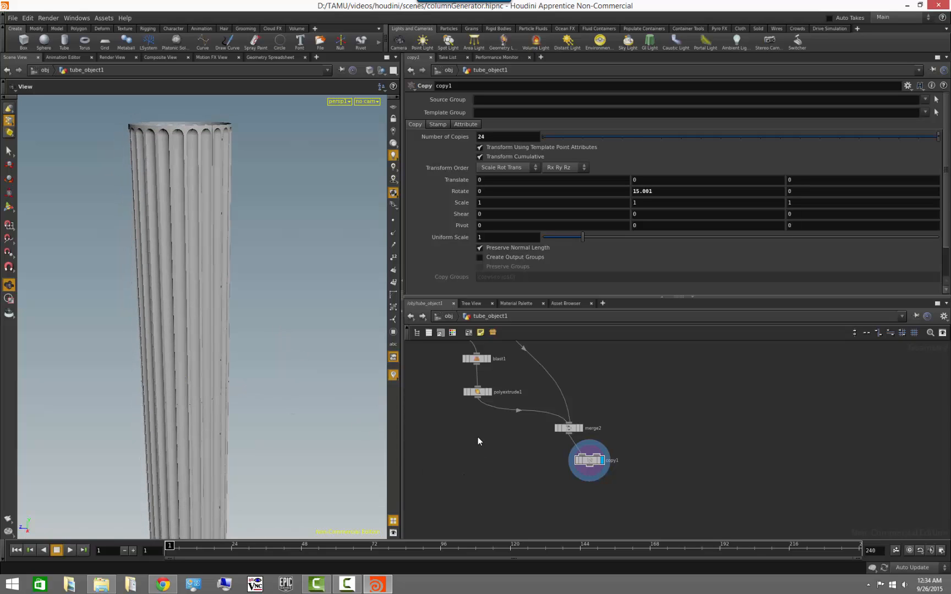
middle_drag(541, 482, 504, 448)
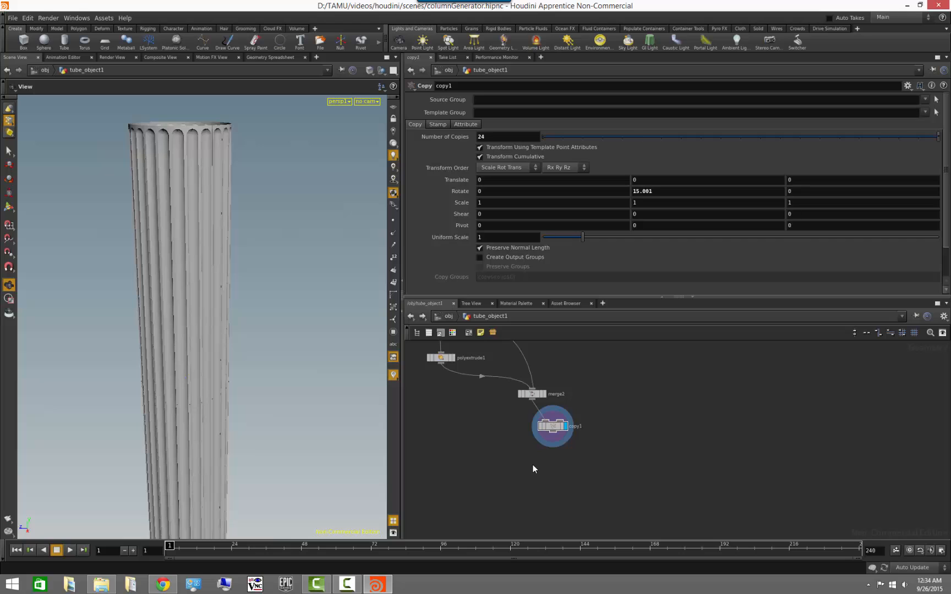
drag(321, 360, 200, 250)
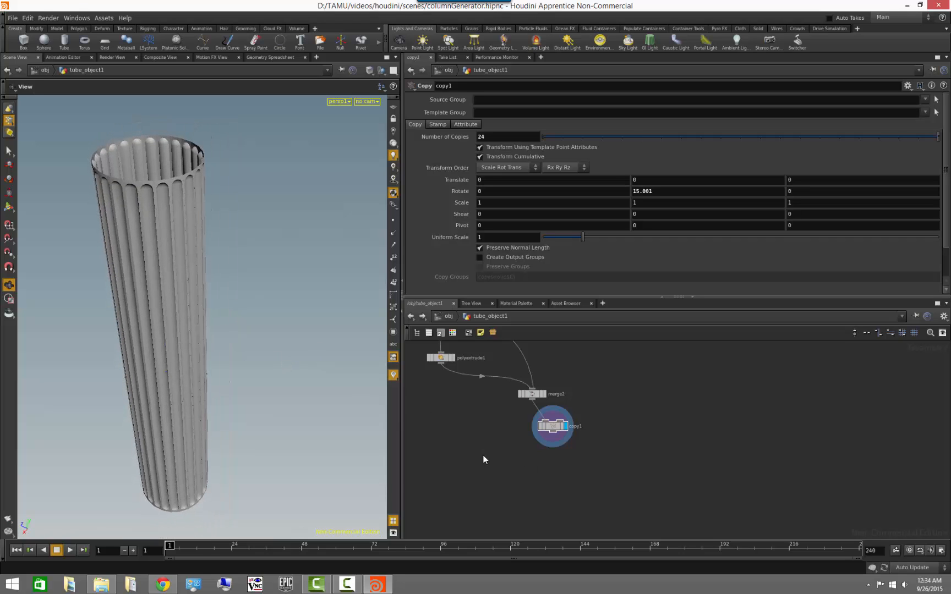
Display the geometry's points and inspect them closely along the seams near the column's upper rim
click(393, 220)
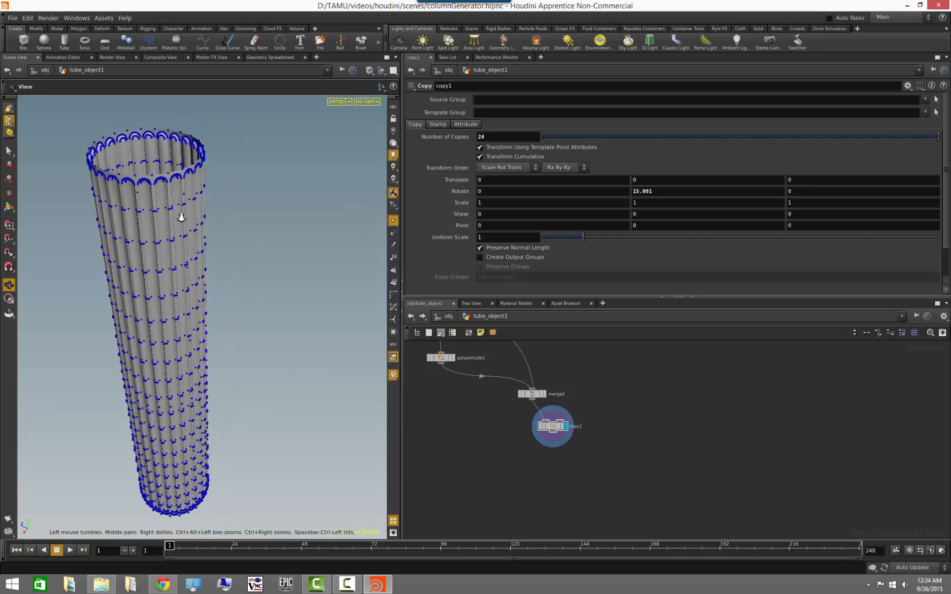
drag(181, 212, 176, 331)
right_drag(175, 331, 296, 354)
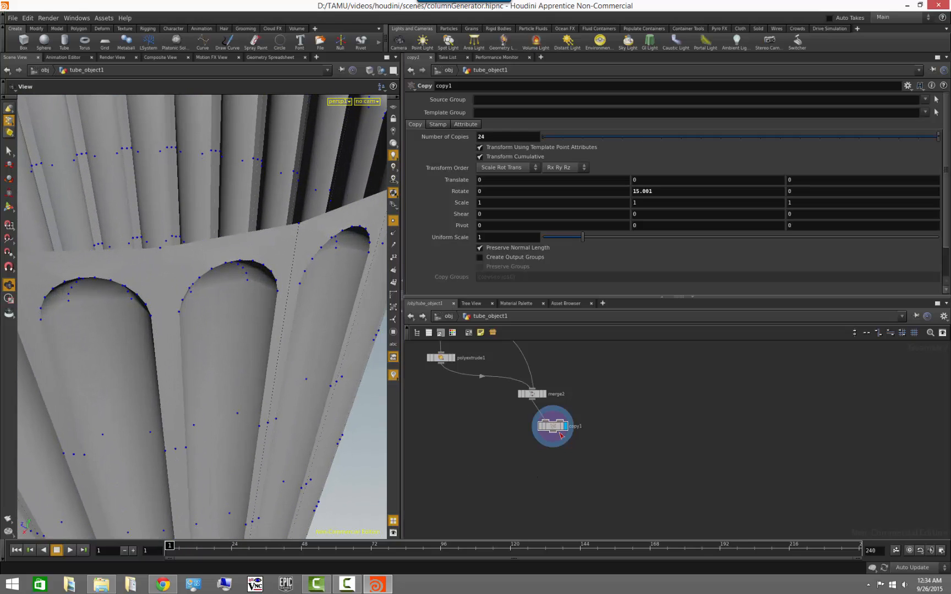
Append a Fuse node after the copy node, display its output and set its distance to 0.01
click(584, 474)
text(fuse)
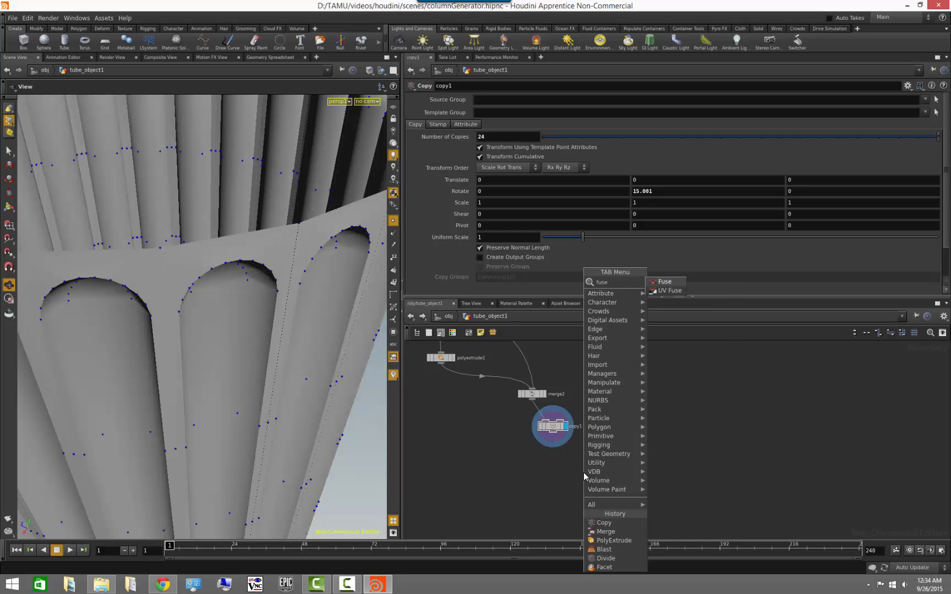
key(Return)
click(583, 473)
click(596, 453)
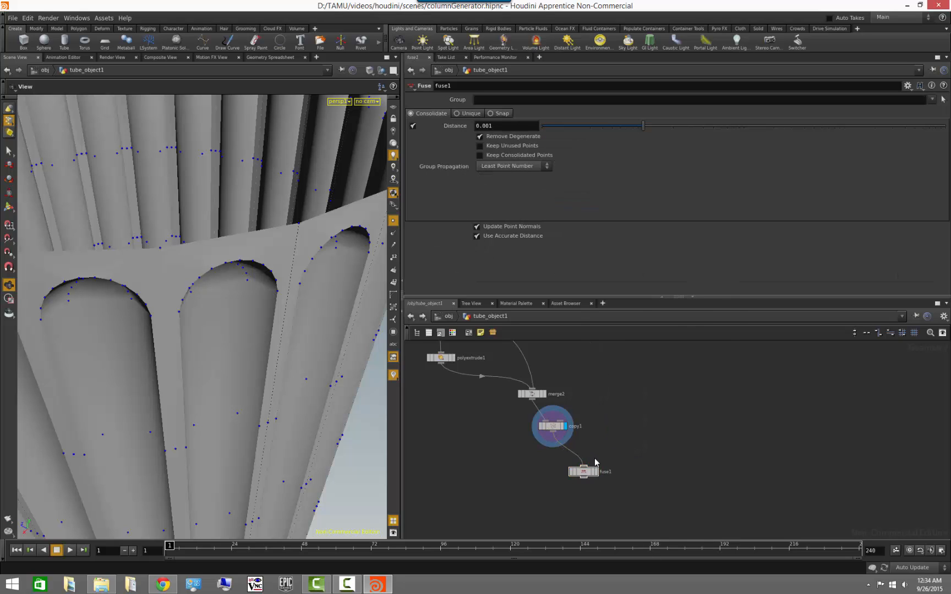
click(596, 472)
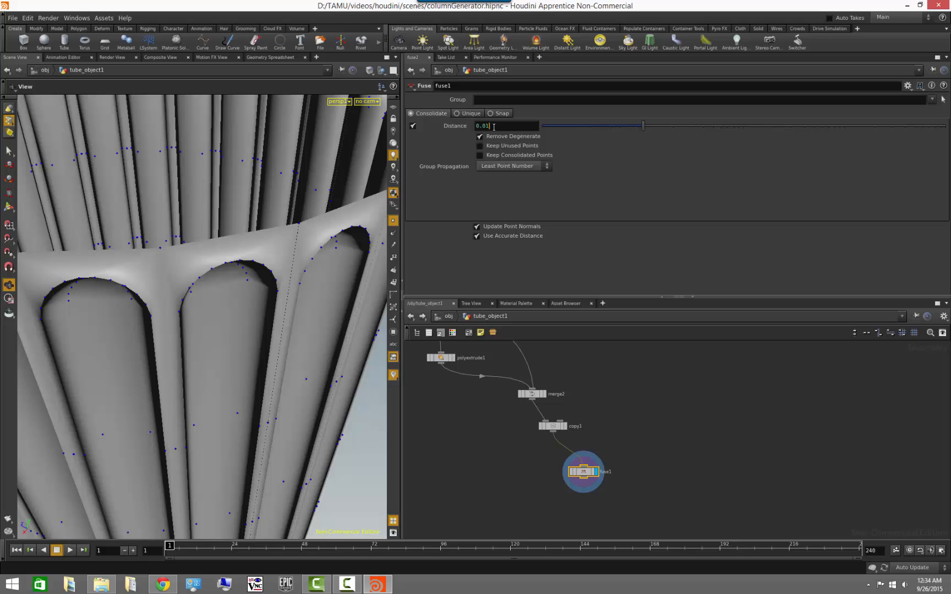
key(Return)
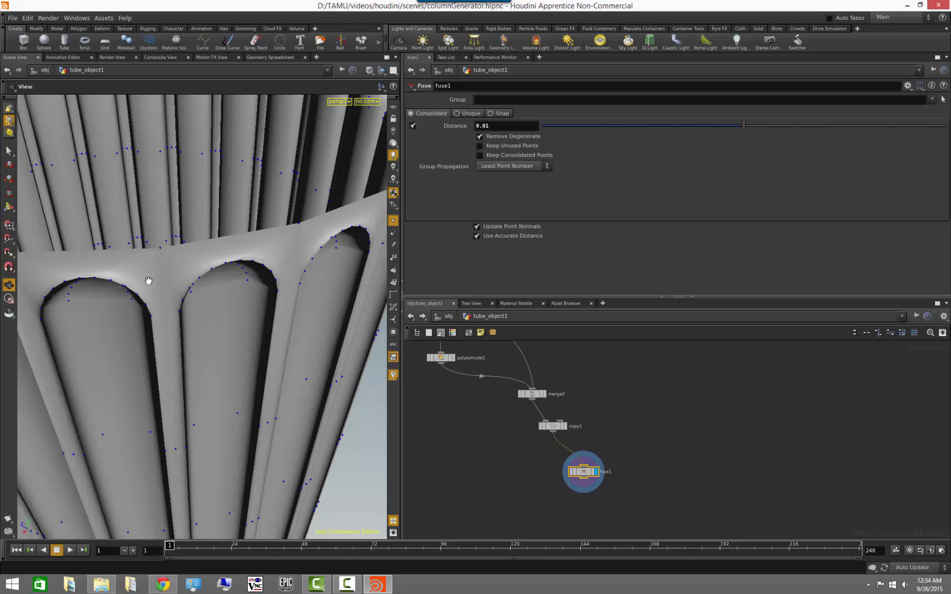
Hide the geometry's points and examine the fused column's shading around the flutes and rim
right_drag(241, 335, 164, 359)
drag(164, 359, 204, 325)
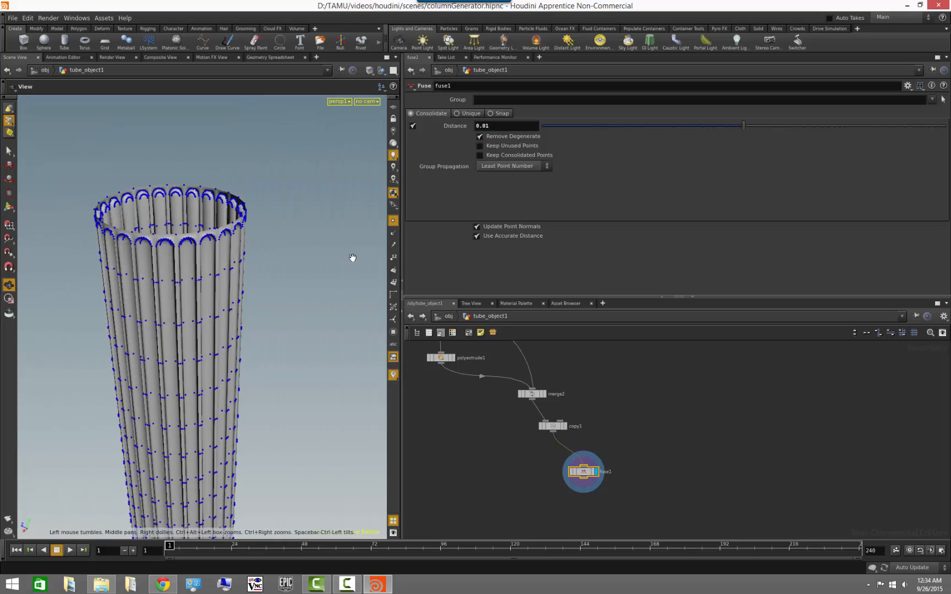
click(394, 222)
right_drag(262, 346, 195, 338)
drag(195, 338, 223, 342)
right_drag(223, 342, 368, 333)
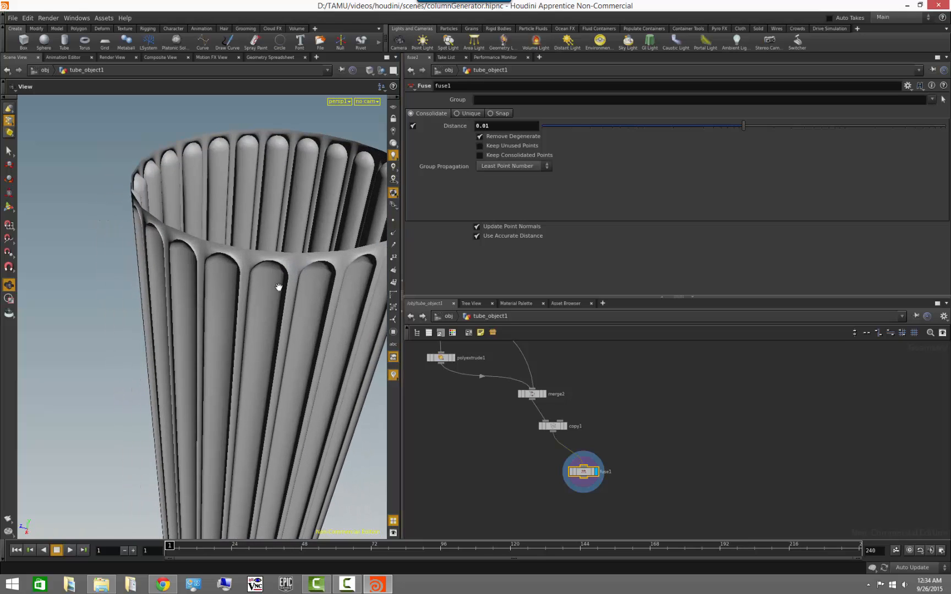
mouse_move(237, 273)
right_down()
mouse_move(265, 240)
mouse_move(182, 430)
mouse_move(215, 378)
mouse_move(250, 274)
right_up()
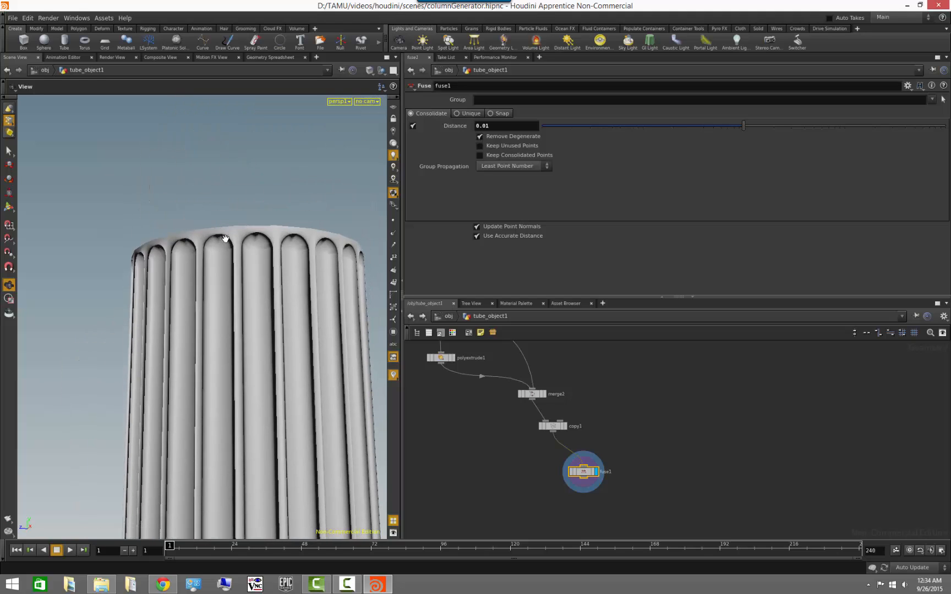
right_drag(277, 314, 194, 332)
drag(193, 331, 202, 391)
middle_drag(201, 391, 177, 277)
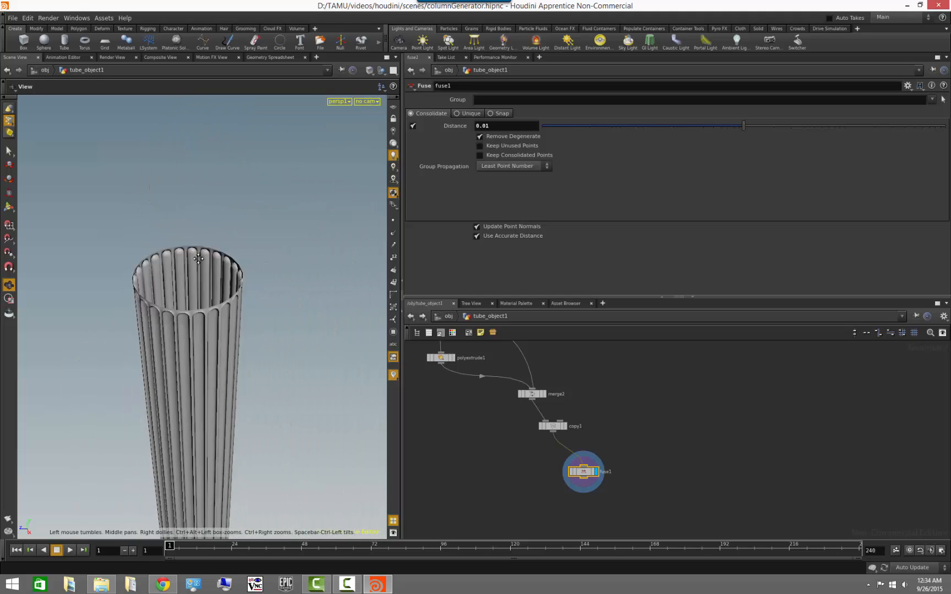
drag(237, 388, 249, 296)
Move the Fuse node closer beneath the copy node, and append a Normal node after it with its output displayed
click(468, 464)
middle_drag(580, 482, 564, 457)
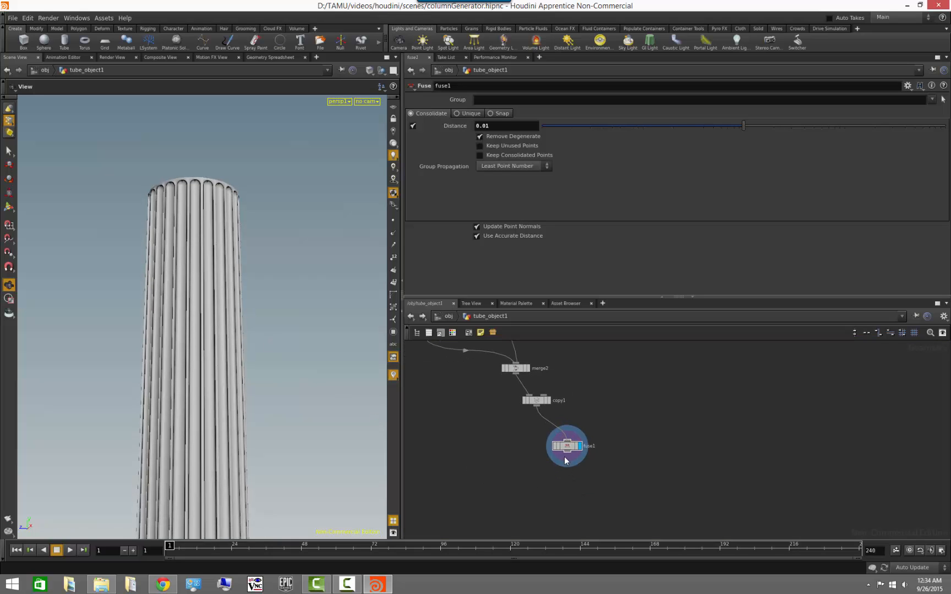
drag(565, 448, 547, 433)
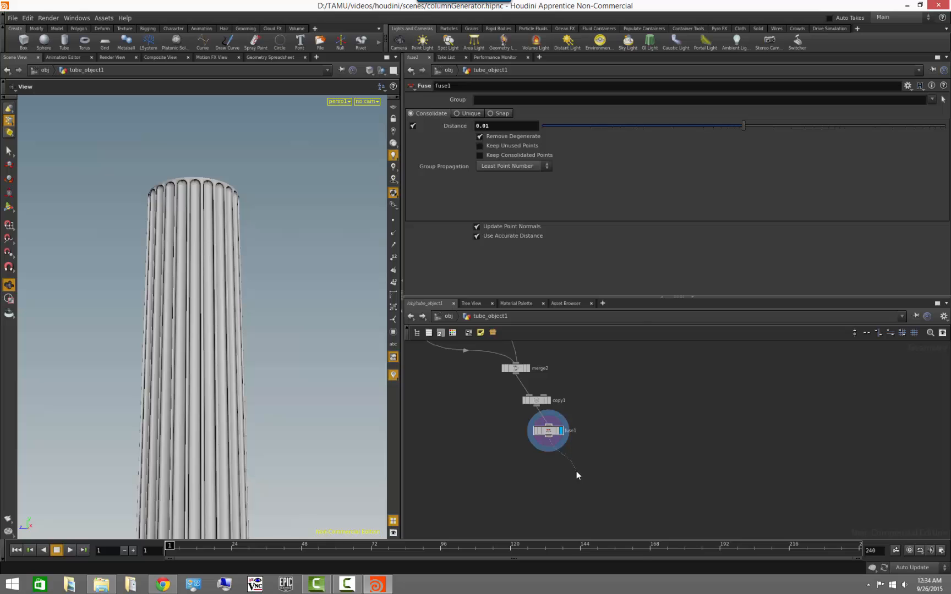
key(Tab)
text(norm)
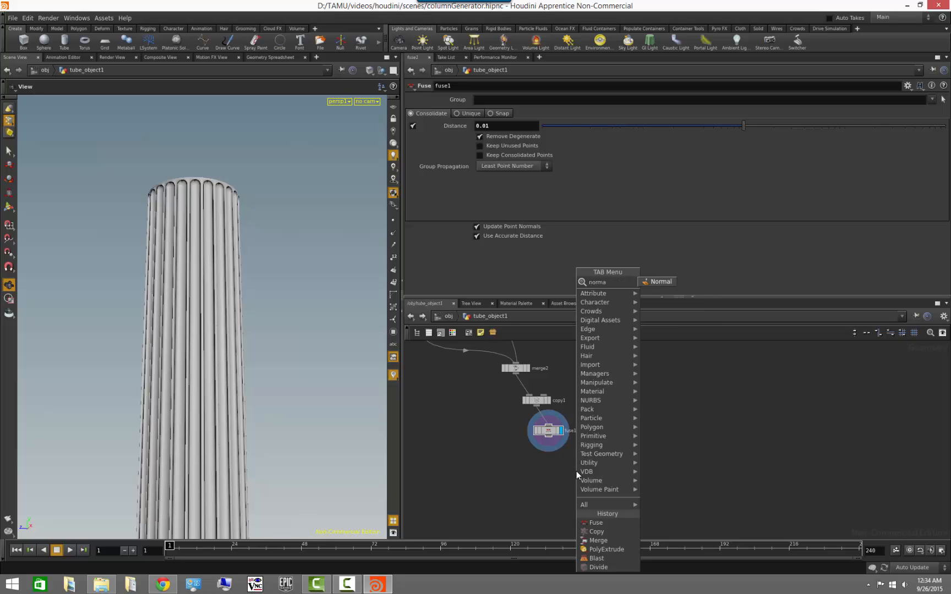
key(Return)
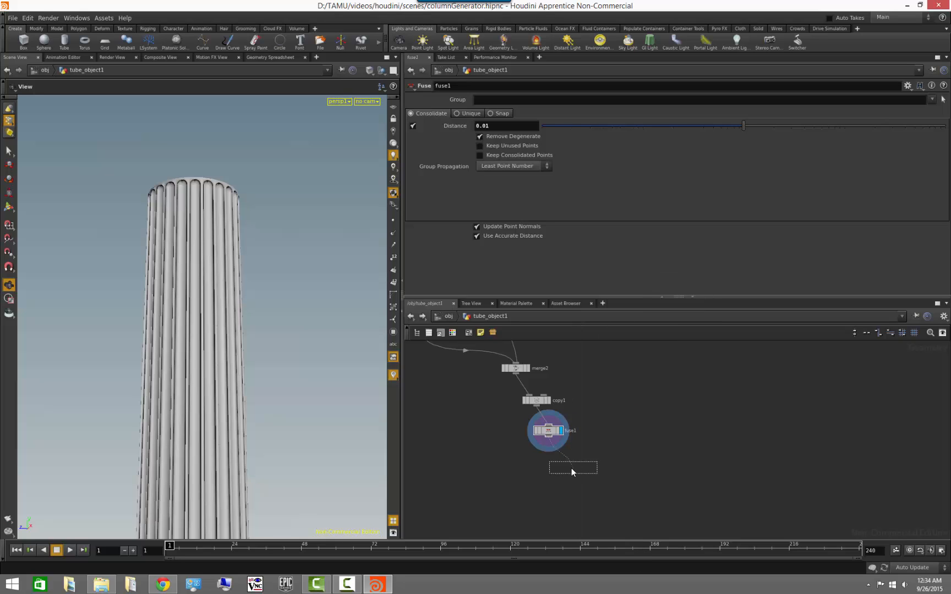
click(572, 468)
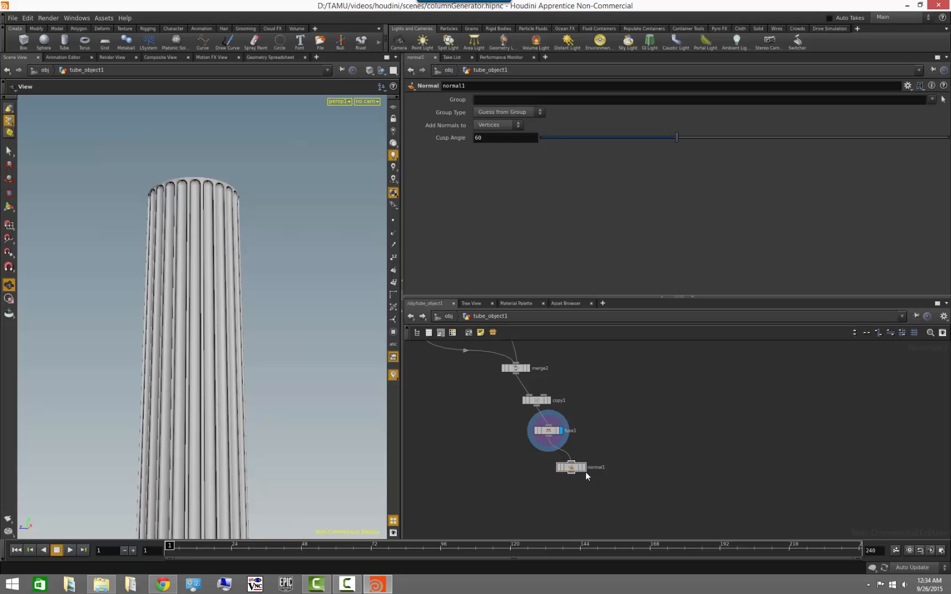
click(584, 469)
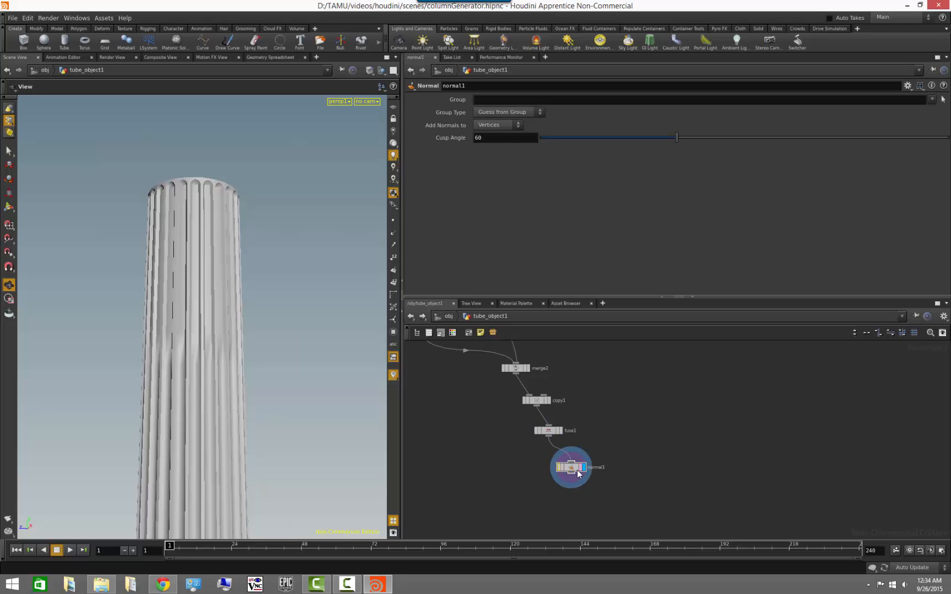
drag(227, 335, 314, 295)
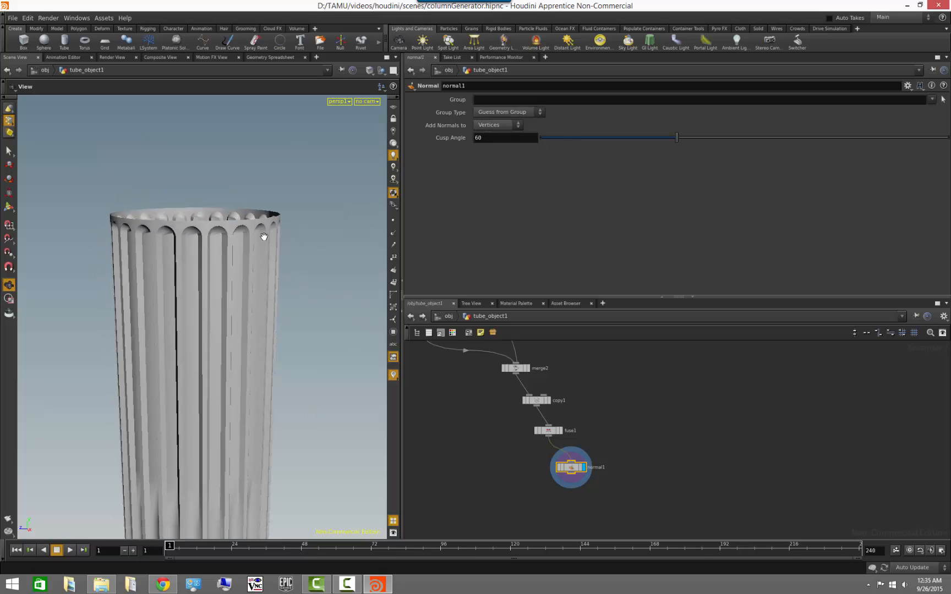
right_drag(159, 261, 238, 271)
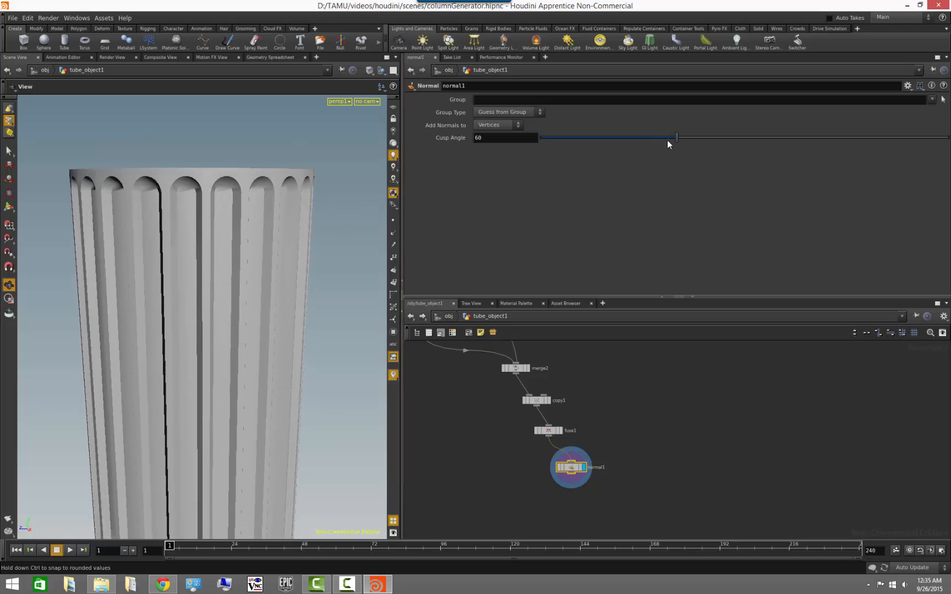
Set the Normal node's cusp angle to 80 so the column's flutes shade smoothly
drag(676, 139, 717, 142)
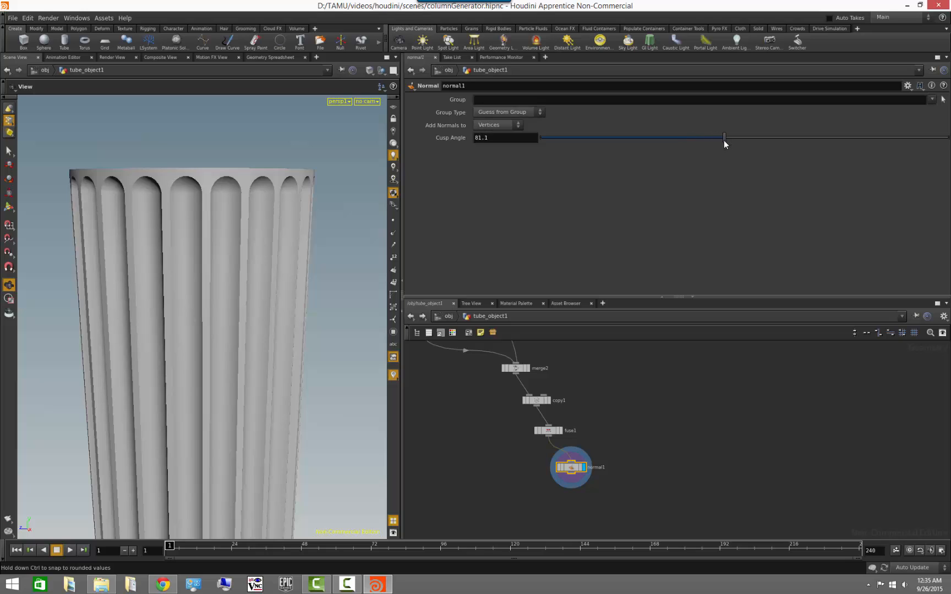
drag(723, 144, 721, 142)
mouse_move(213, 351)
mouse_down()
mouse_move(221, 225)
mouse_move(212, 331)
mouse_move(269, 343)
mouse_move(259, 361)
mouse_move(306, 327)
mouse_move(353, 322)
mouse_move(375, 336)
mouse_move(315, 382)
mouse_move(248, 356)
mouse_move(263, 382)
mouse_move(251, 405)
mouse_move(237, 363)
mouse_move(228, 361)
mouse_move(202, 401)
mouse_move(202, 367)
mouse_up()
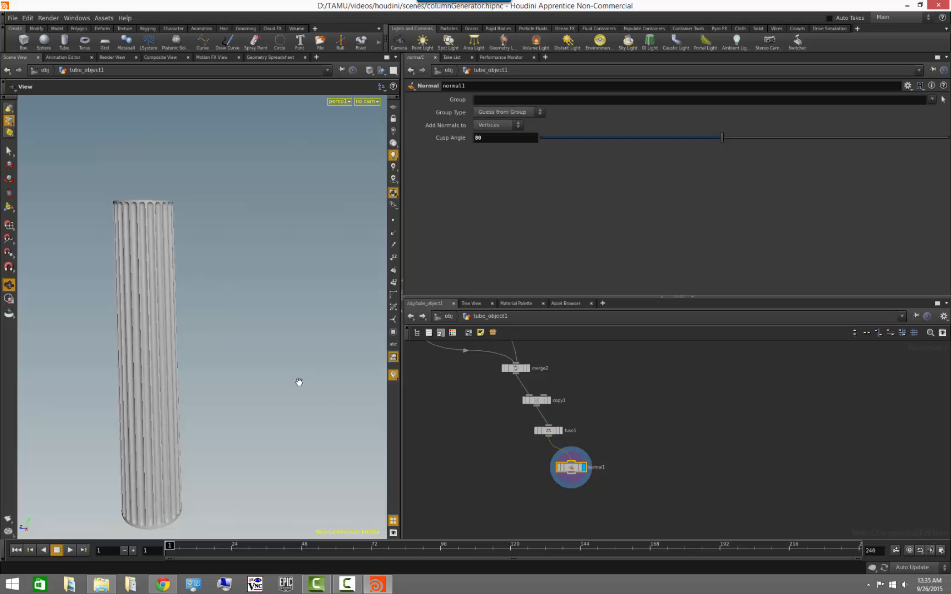
drag(165, 237, 223, 267)
right_drag(223, 268, 195, 363)
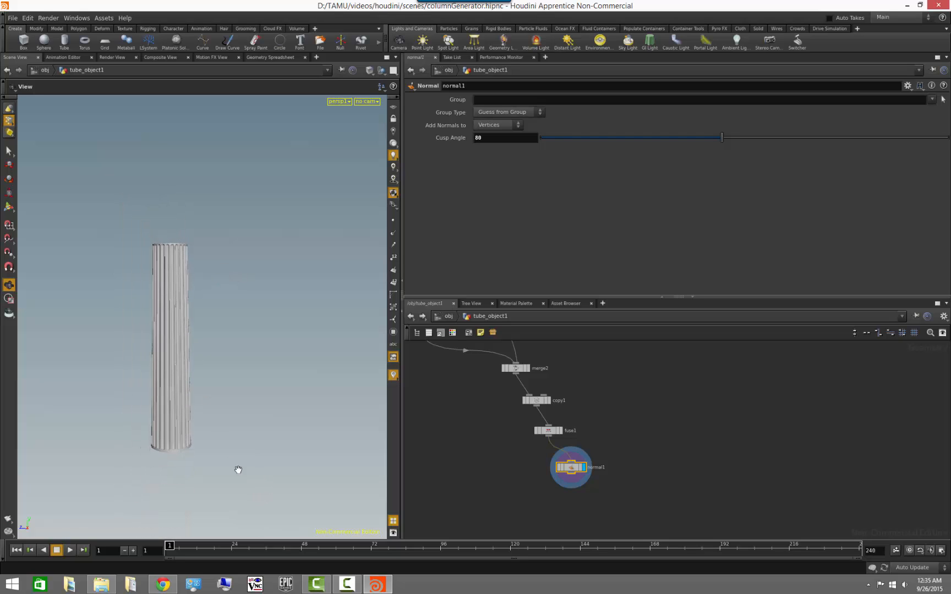
right_drag(221, 467, 250, 471)
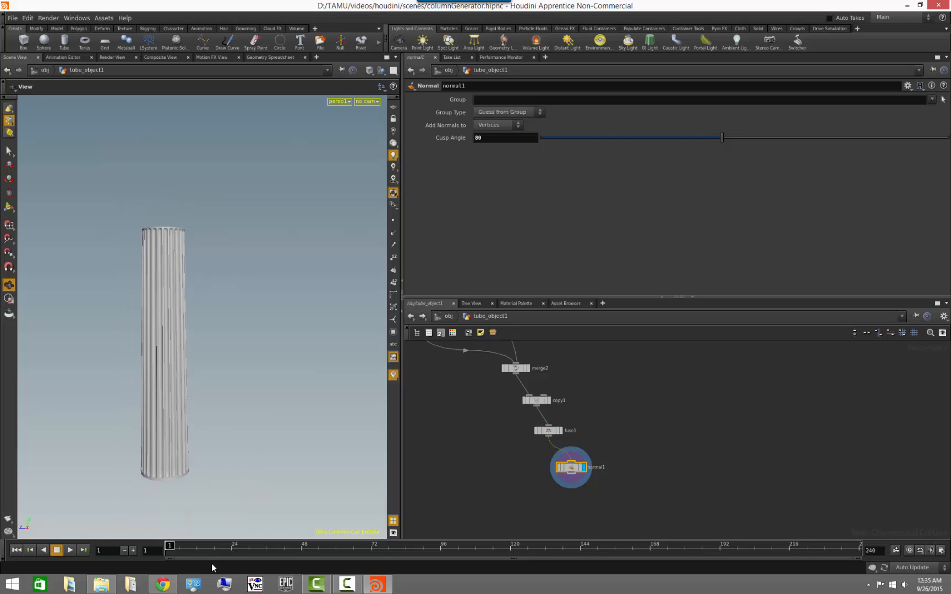
Switch to the browser and study the capitals and bases of the reference columns, then return to Houdini
click(164, 586)
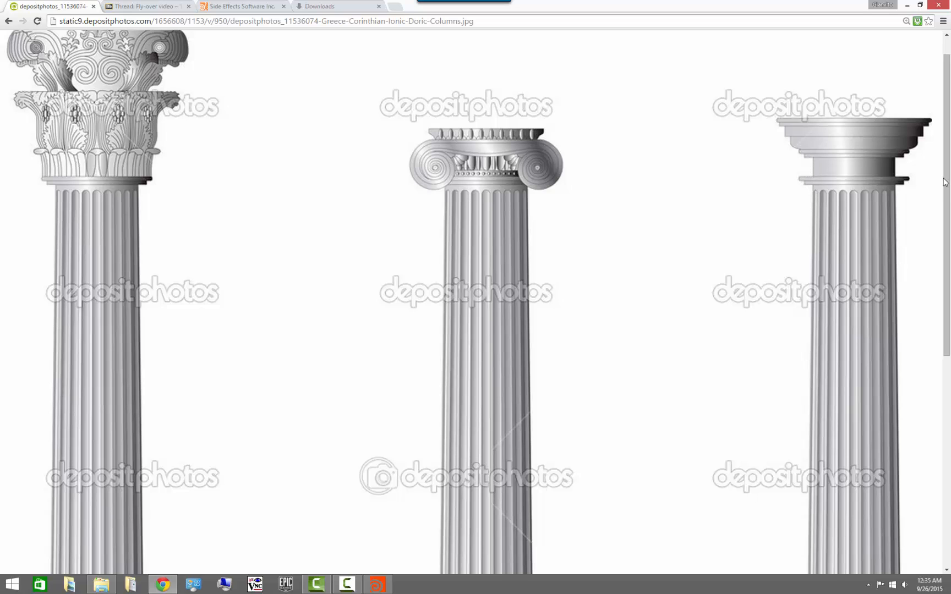
drag(945, 182, 929, 457)
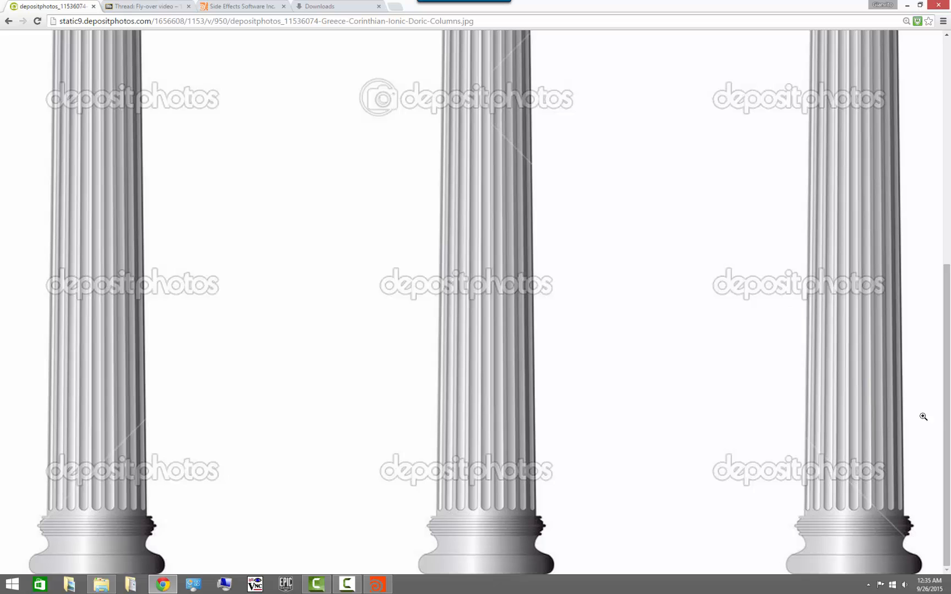
drag(946, 416, 944, 189)
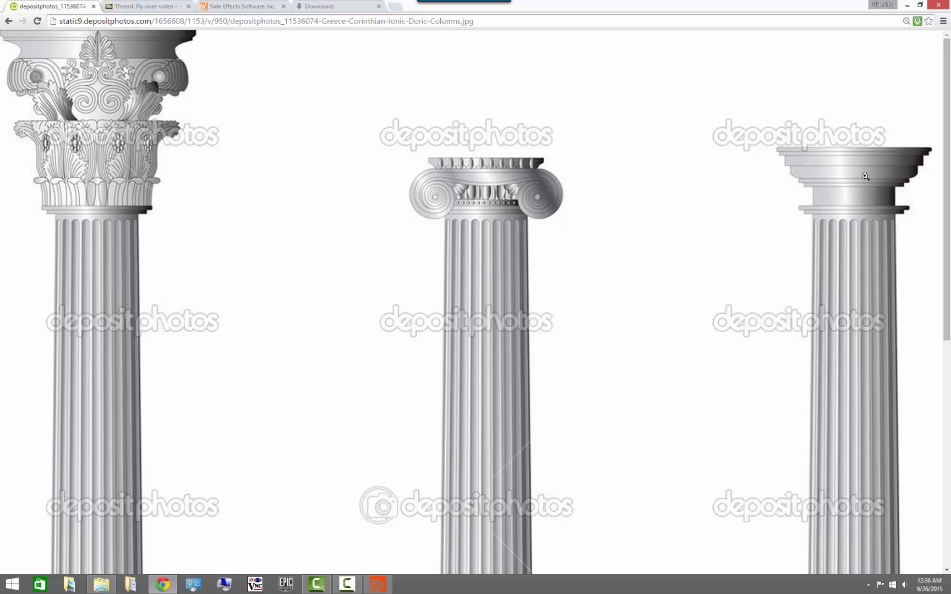
click(907, 6)
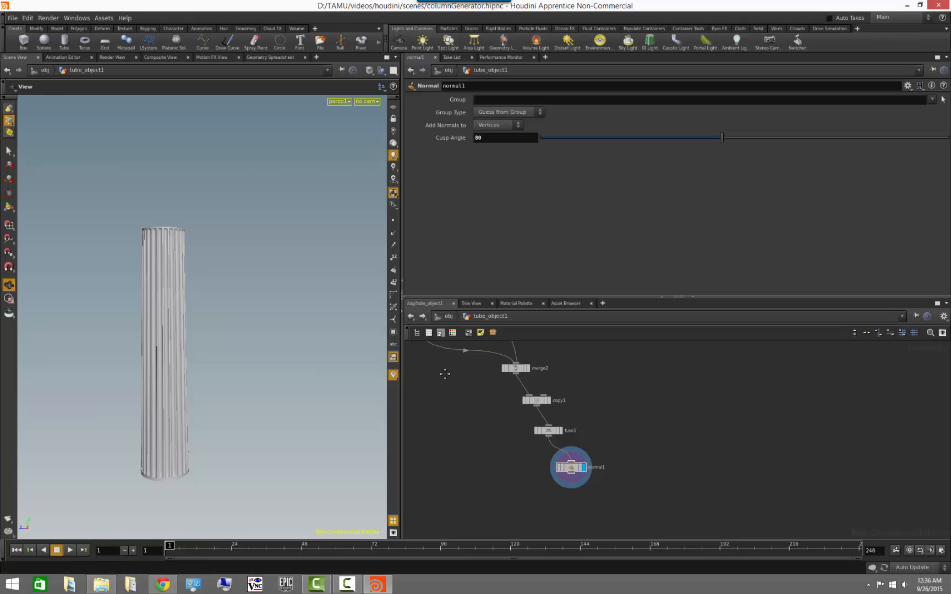
Display the tube1 node's output and set the viewport shading to Smooth Wire Shaded
middle_drag(444, 374, 658, 448)
scroll(622, 436, up, 3)
click(568, 397)
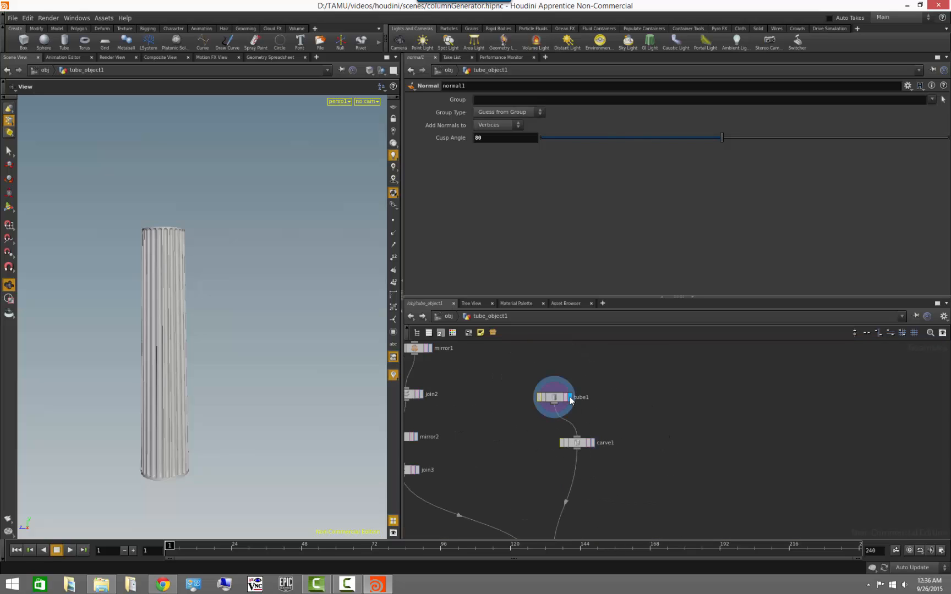
click(368, 70)
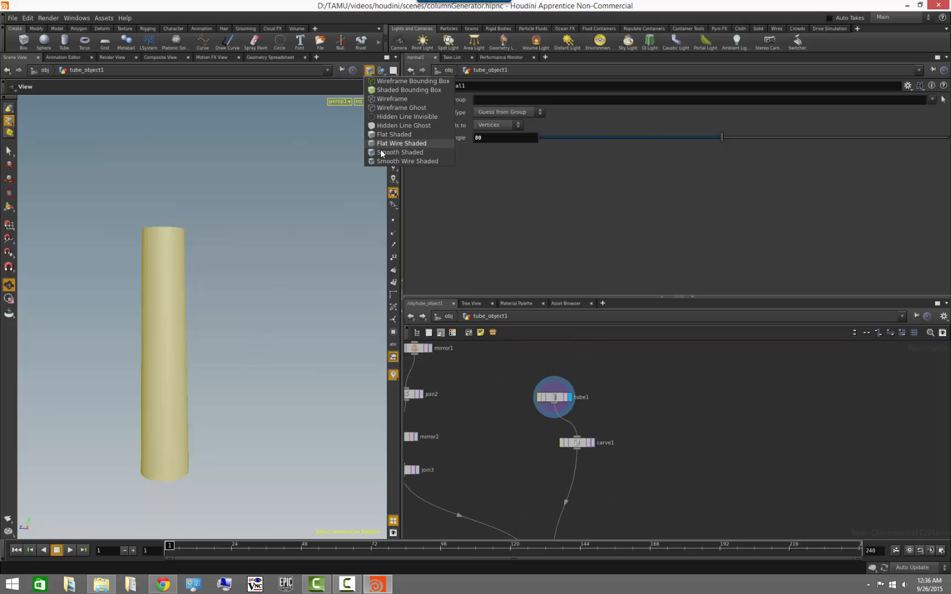
click(407, 165)
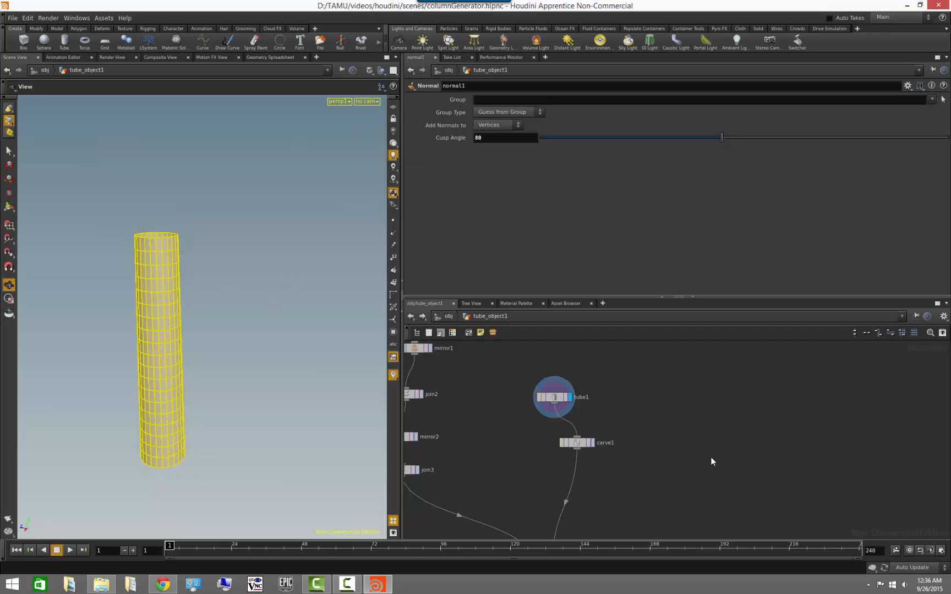
Move the carve1 node directly beneath the tube1 node
drag(573, 443, 551, 450)
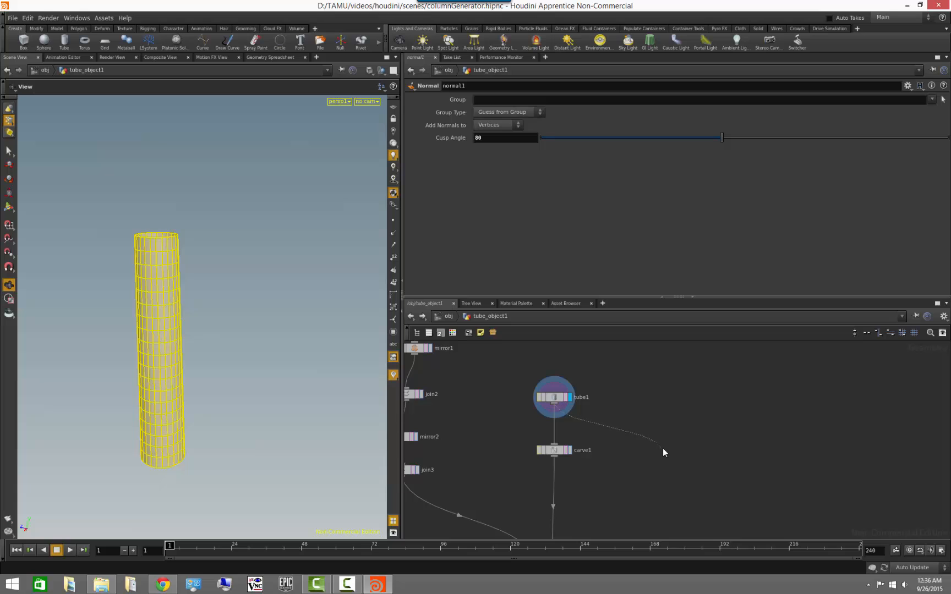
middle_drag(662, 448, 711, 427)
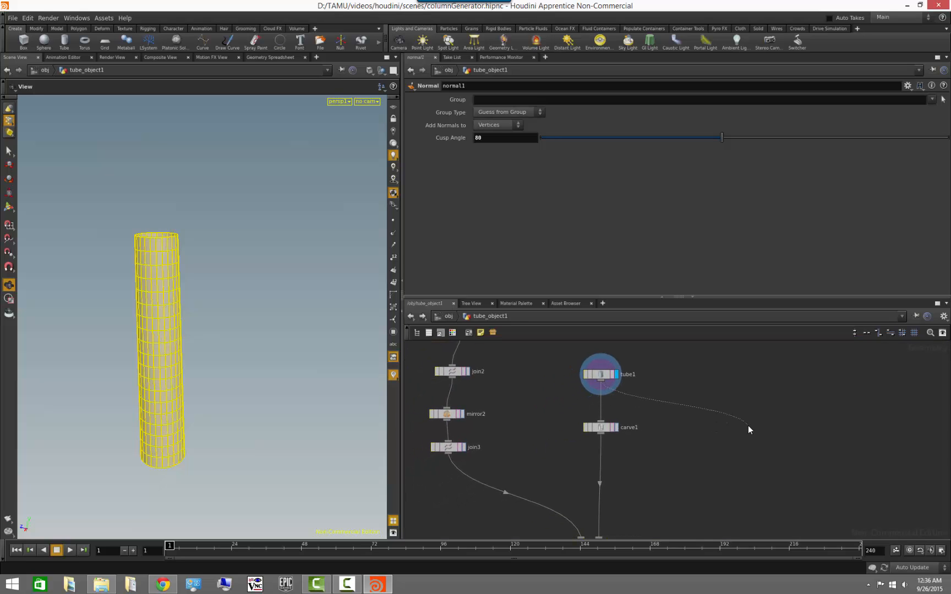
click(761, 482)
Compare the fluted column from the Normal node with the plain tube by displaying each node's output
key(h)
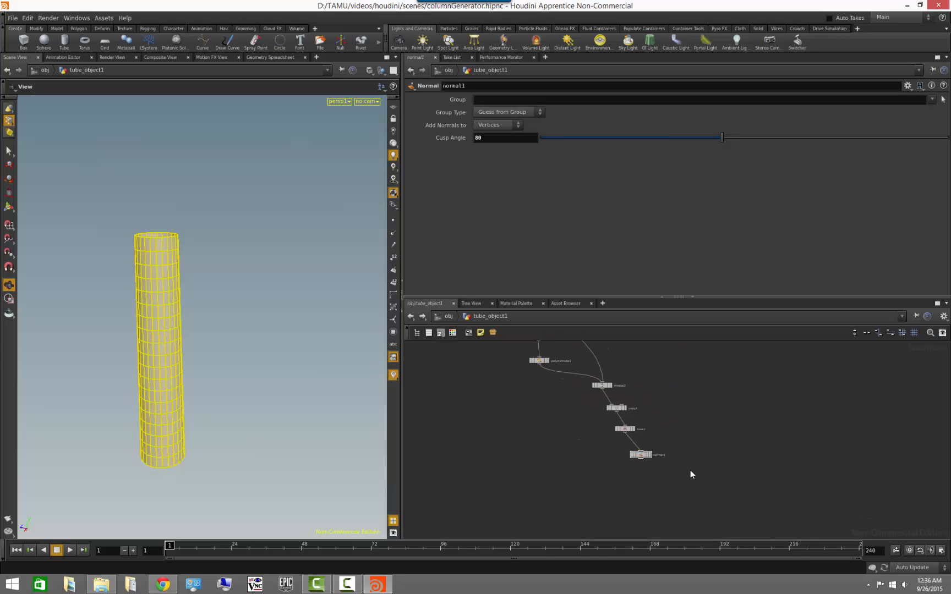
scroll(690, 471, up, 3)
click(631, 449)
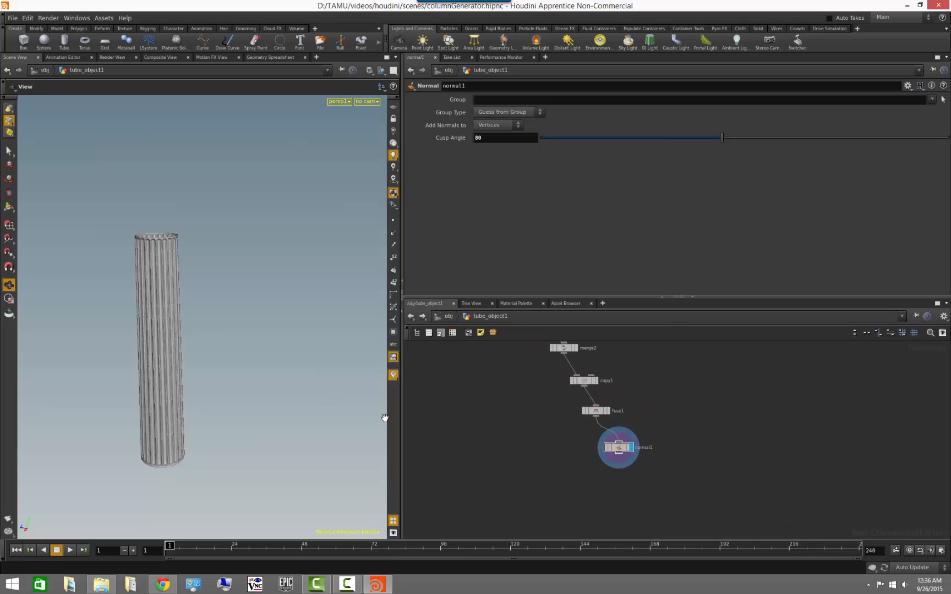
middle_drag(741, 467, 742, 550)
middle_drag(639, 347, 699, 502)
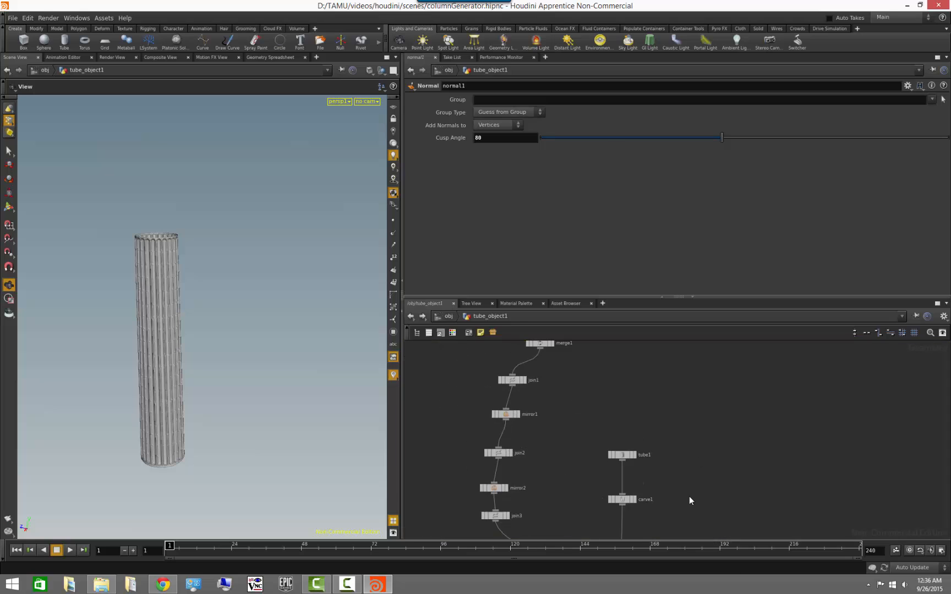
scroll(688, 496, up, 2)
click(613, 437)
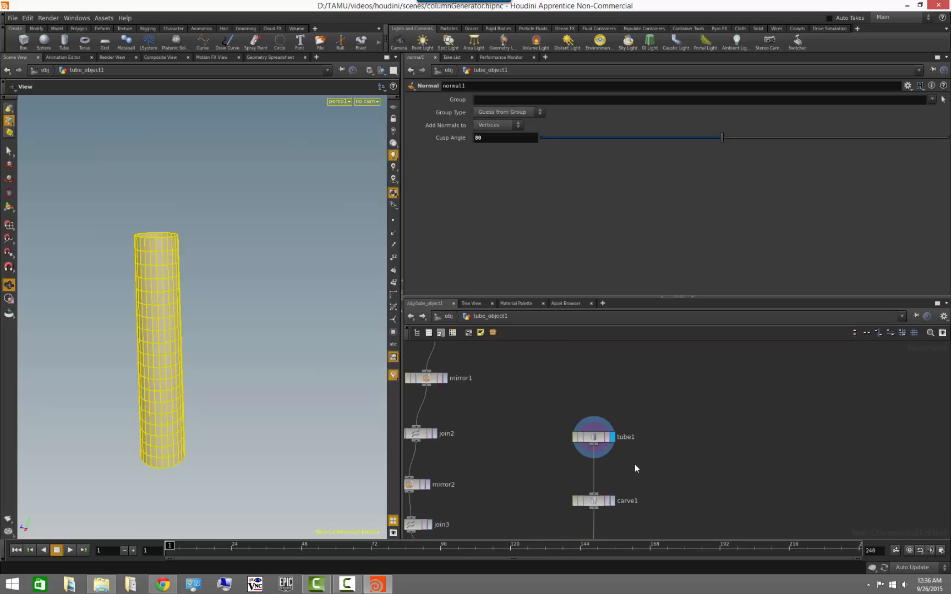
Branch a second Carve node off tube1, place it beside carve1 and display its output
click(593, 445)
click(708, 474)
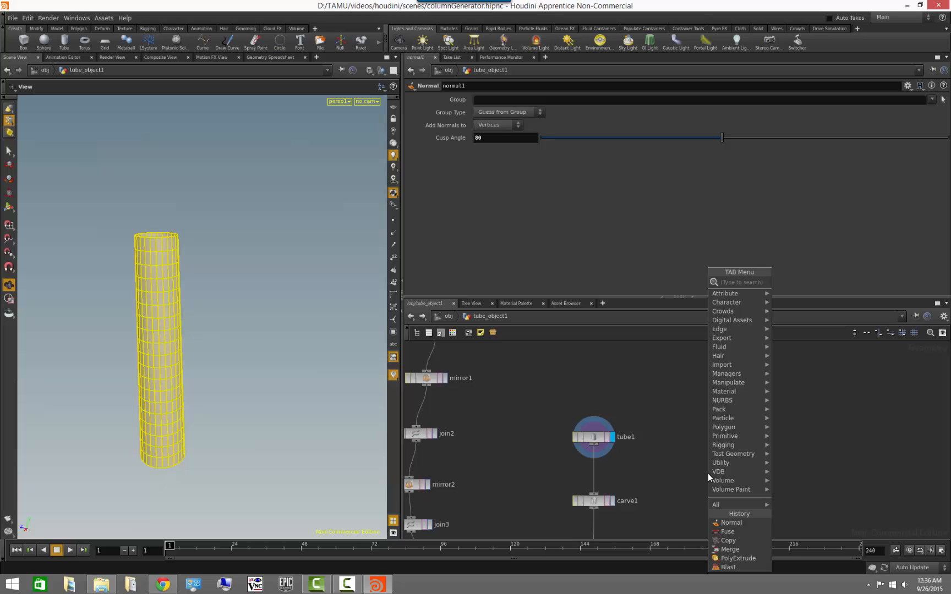
text(carve)
key(Return)
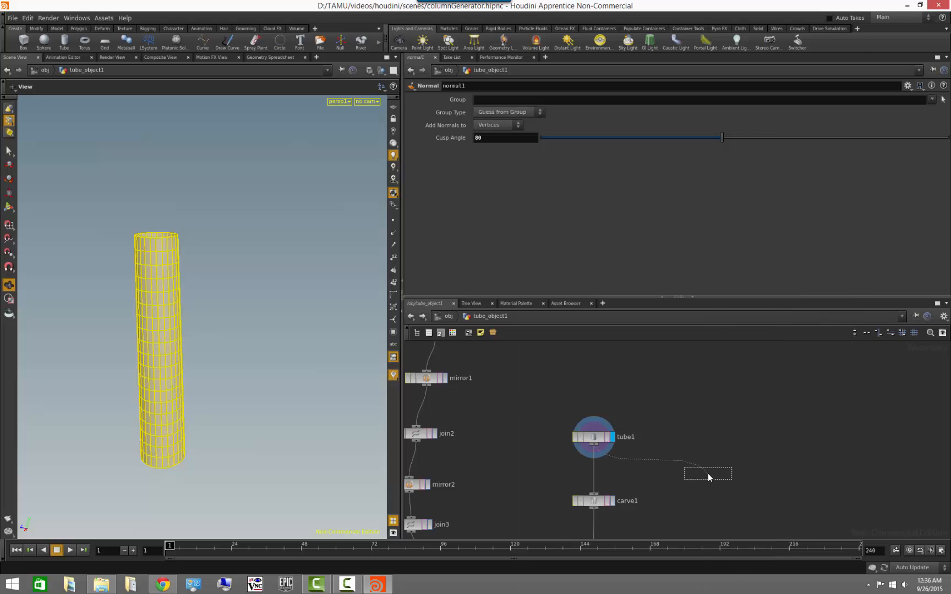
click(711, 485)
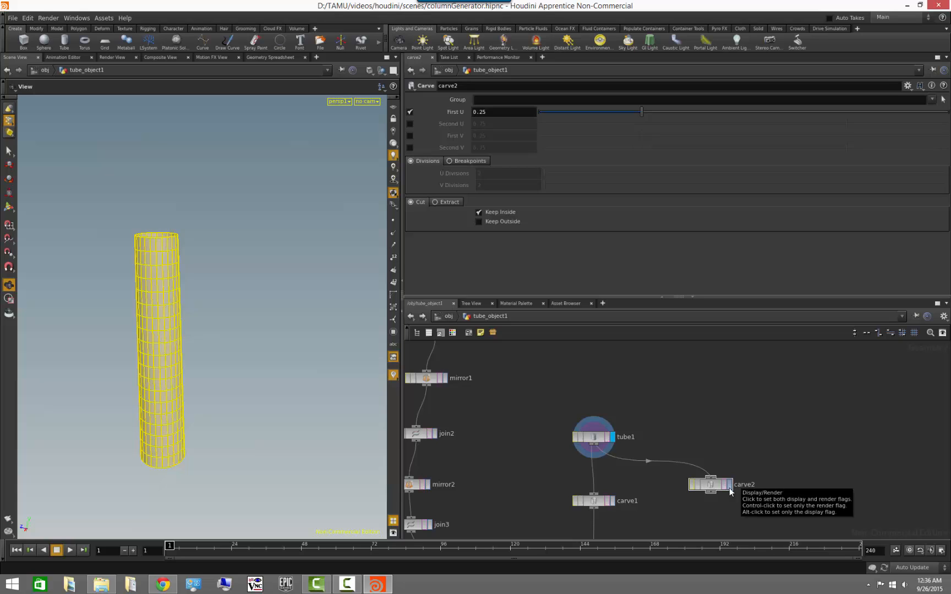
click(729, 487)
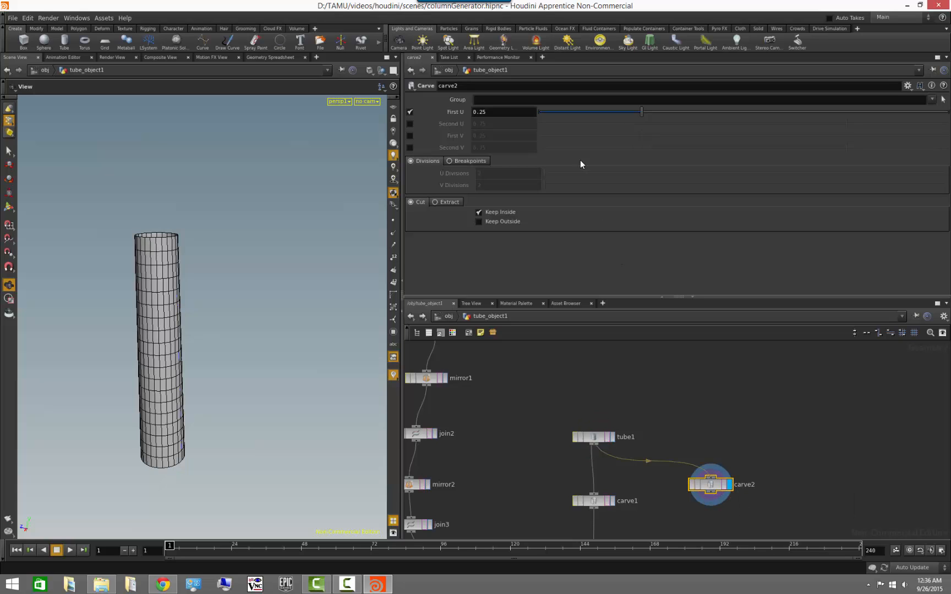
In carve2, disable First U, enable First V at 0 and extract the isoparametric curve at the tube's upper rim
click(410, 113)
click(410, 135)
drag(628, 135, 485, 263)
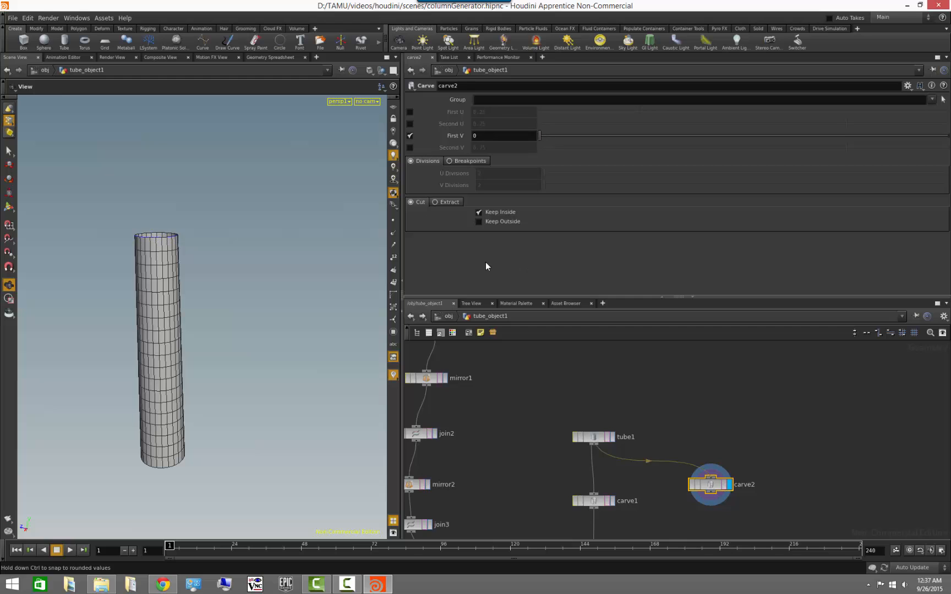
drag(130, 254, 306, 323)
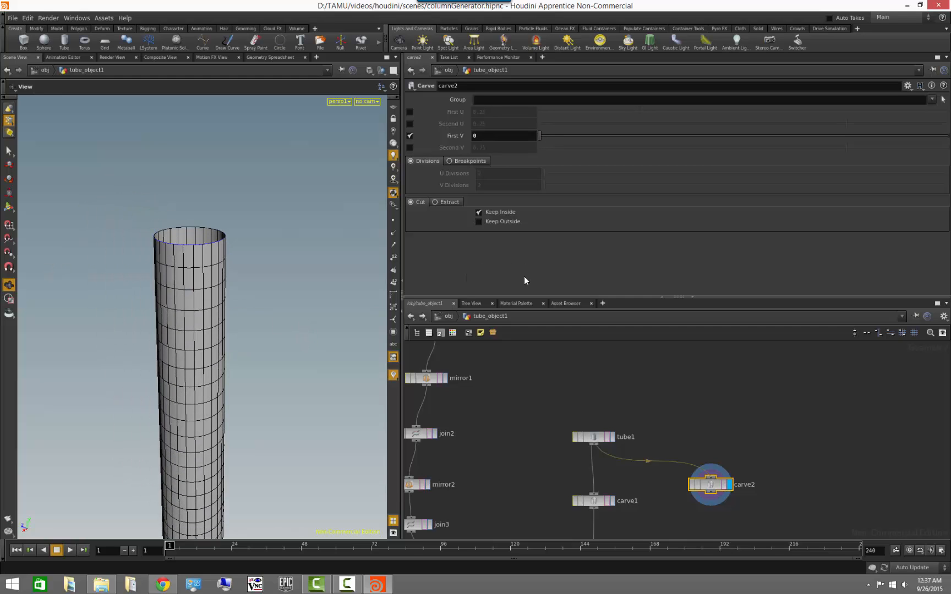
click(452, 203)
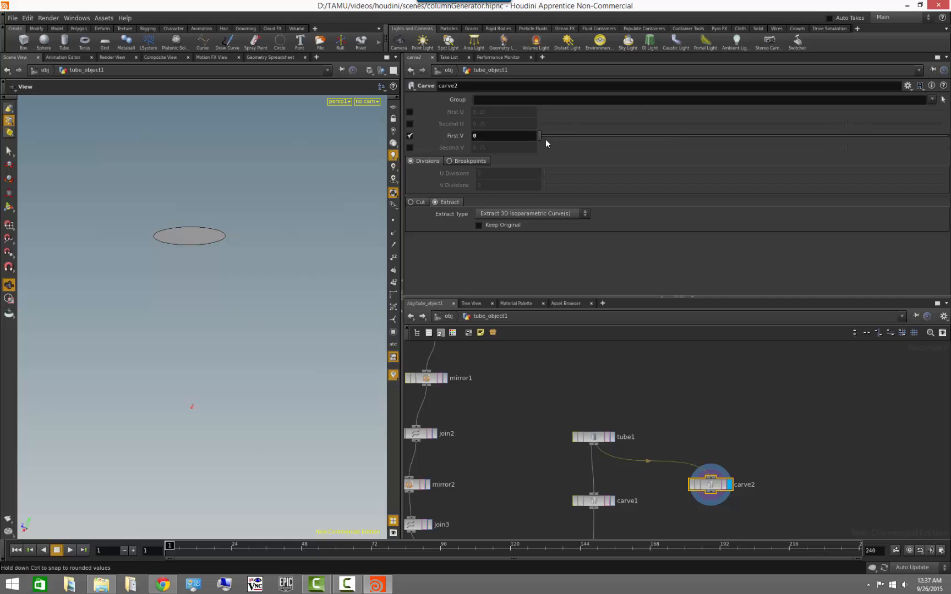
drag(543, 138, 489, 193)
Template the tube1 node so its wireframe shows together with the extracted rim curve
click(607, 437)
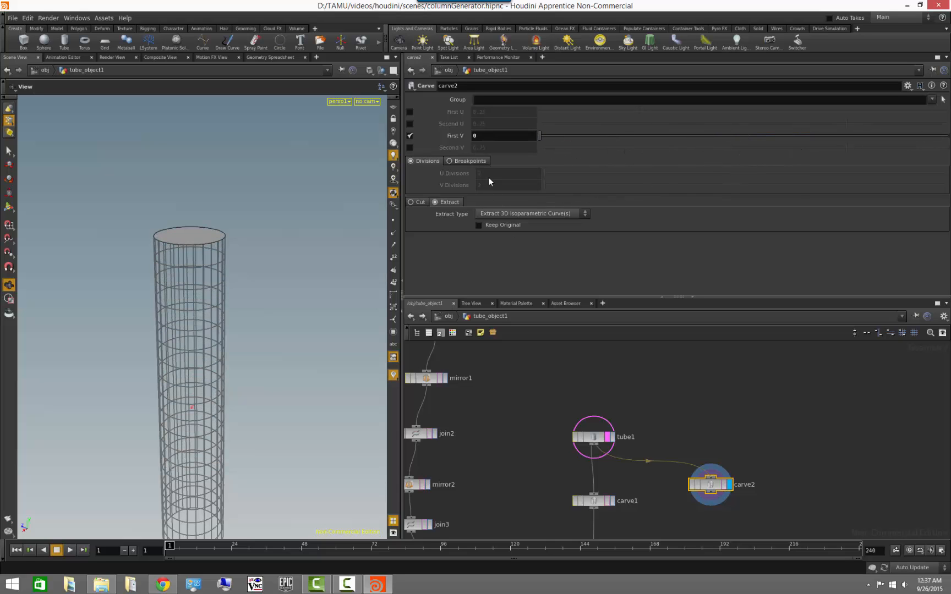
click(707, 458)
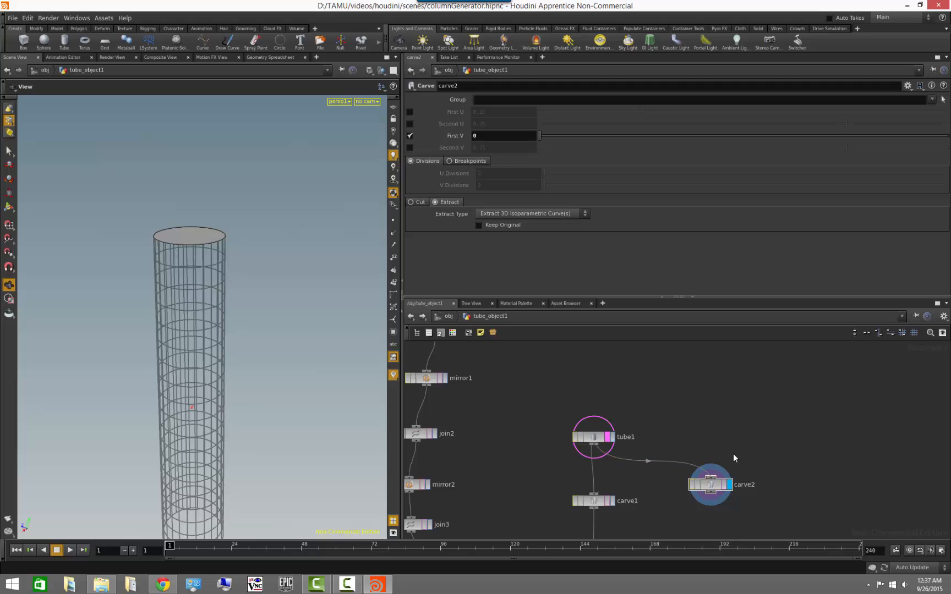
click(608, 437)
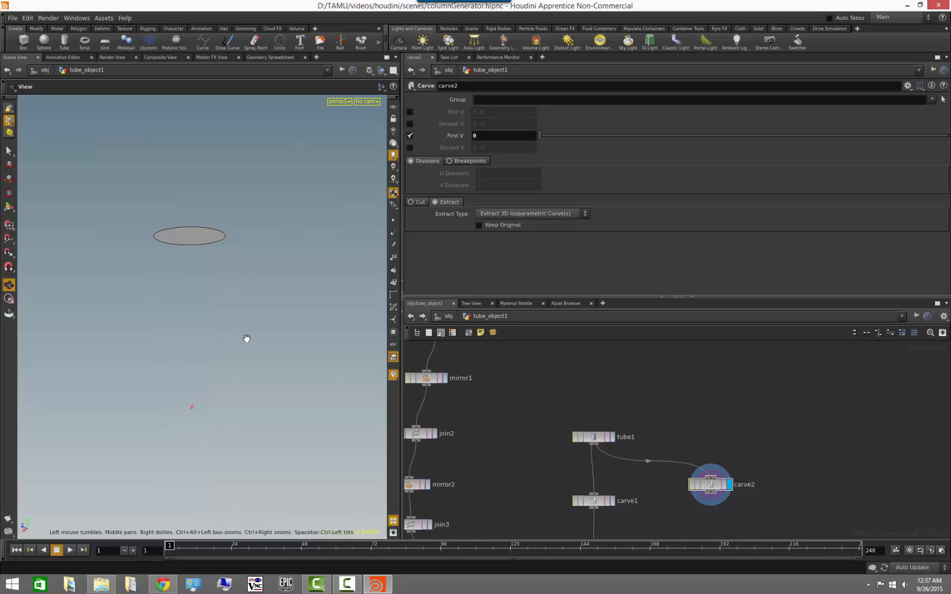
click(607, 437)
drag(285, 376, 274, 417)
Append an Extrude node to carve2, display its output and select it
middle_drag(797, 507, 775, 437)
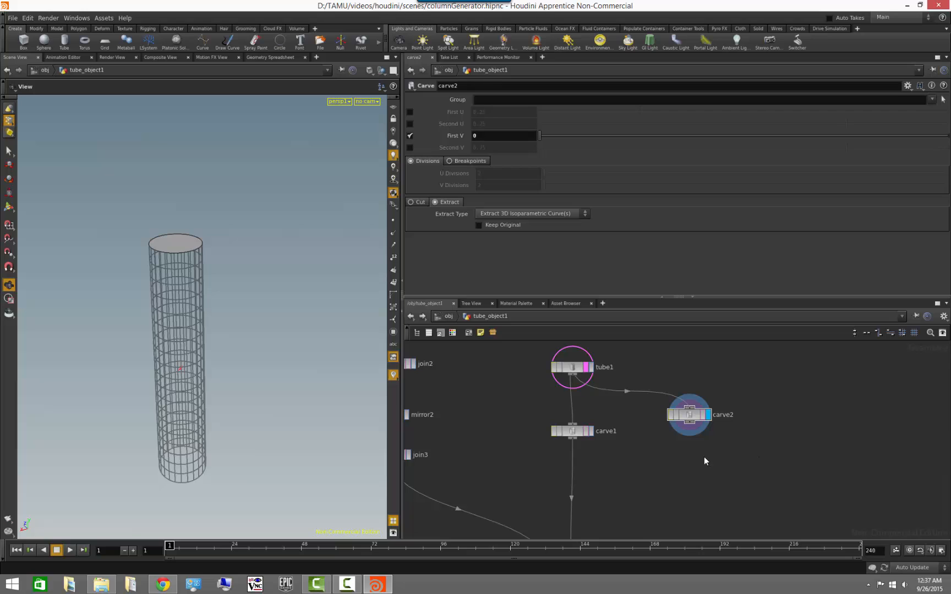
drag(689, 422, 702, 482)
text(extru)
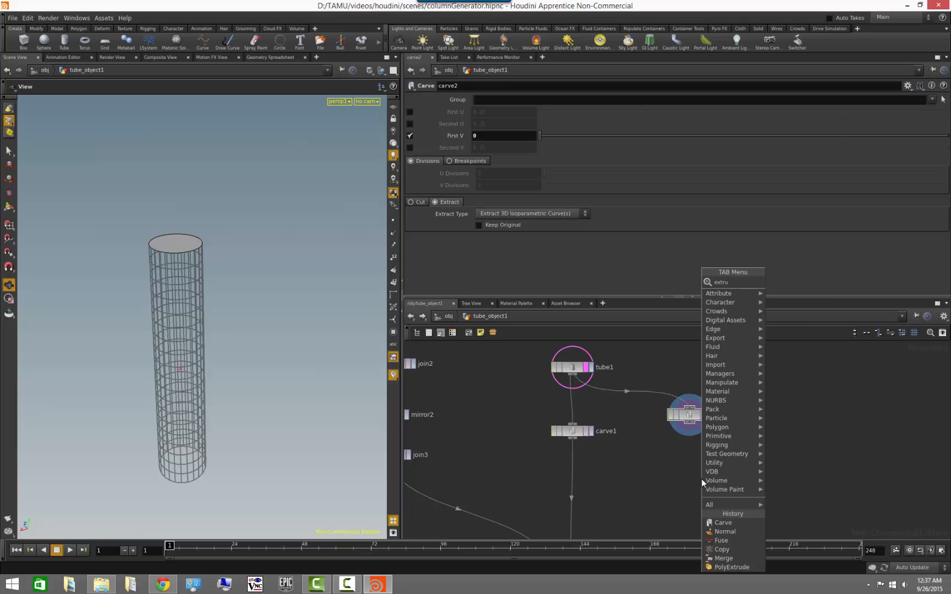
text(de)
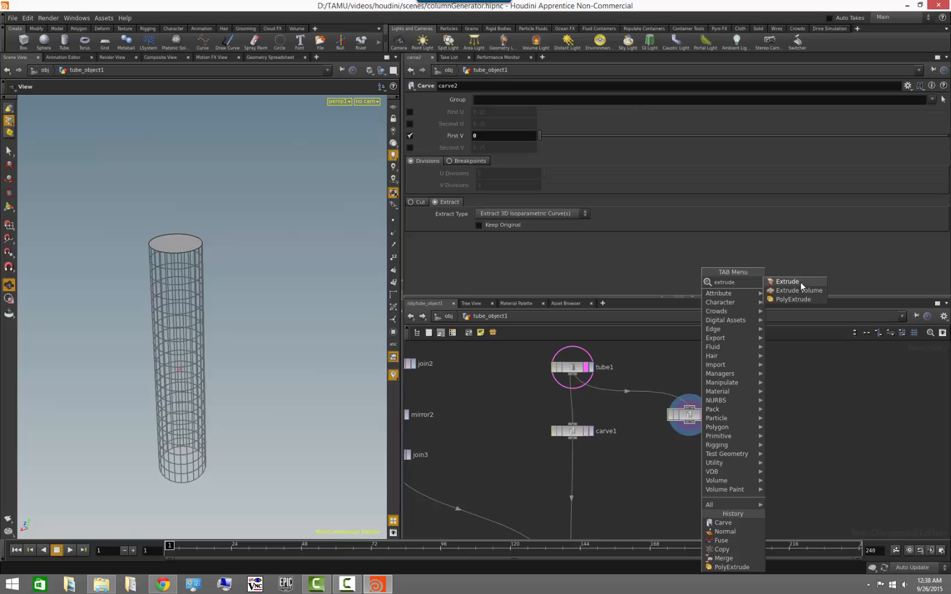
click(801, 283)
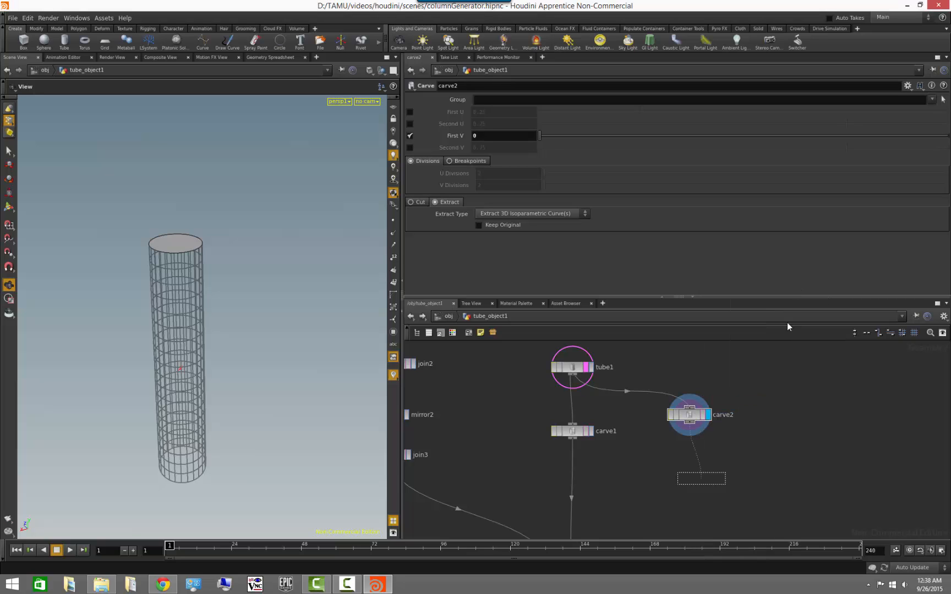
click(716, 471)
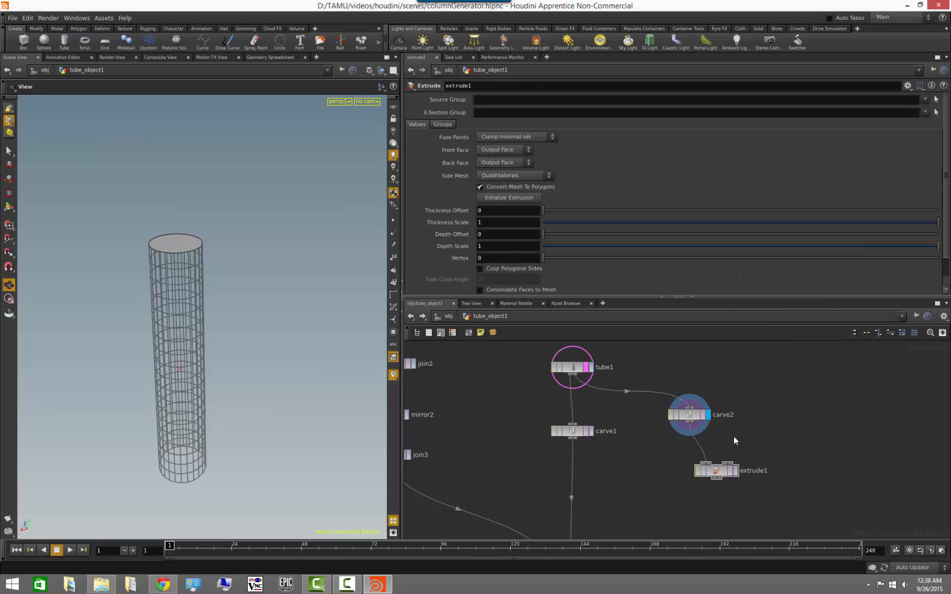
click(736, 470)
click(715, 471)
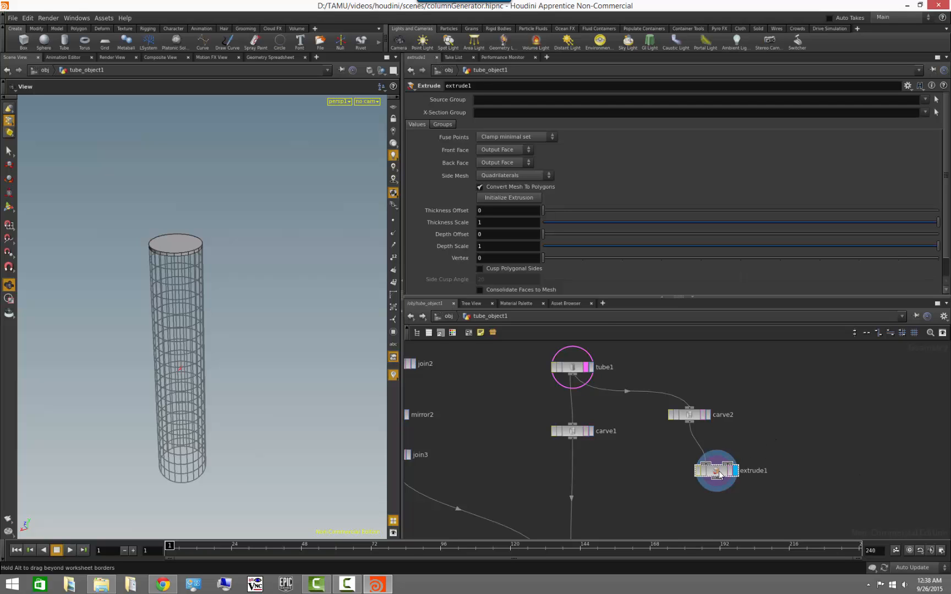
Set the Extrude node's depth scale to 0
drag(163, 307, 299, 408)
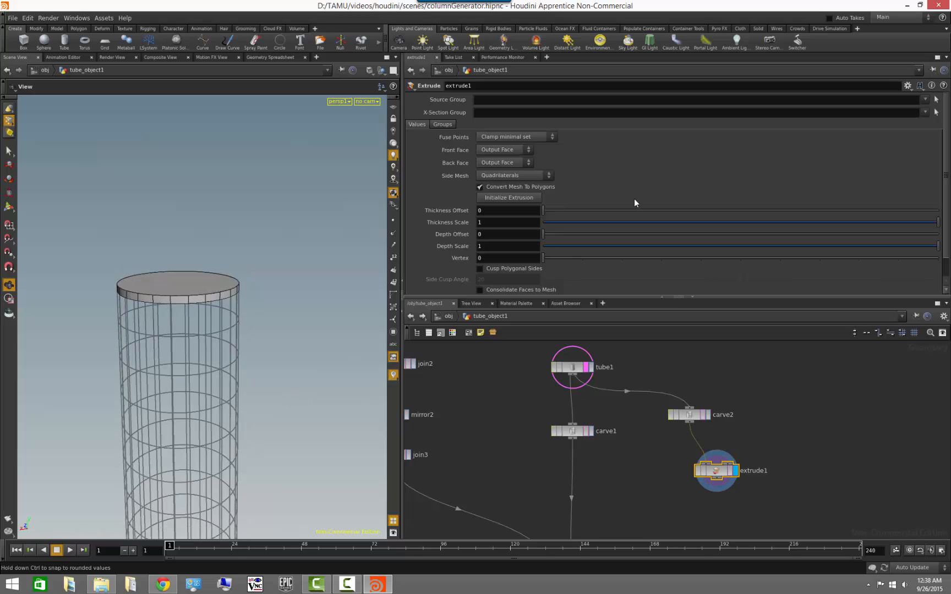
drag(938, 246, 445, 342)
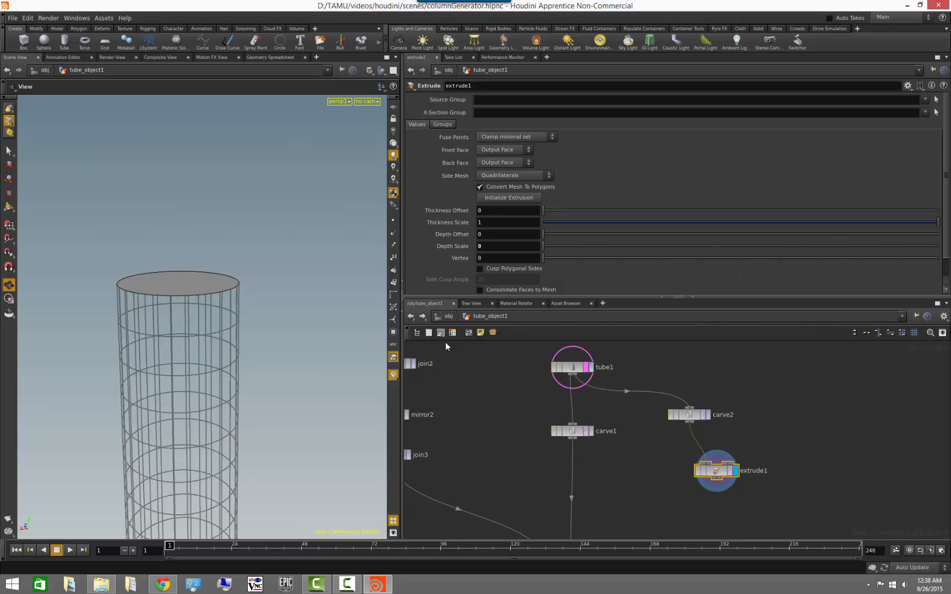
Set the Extrude node's depth scale to -1 so the rim curve is extruded above the tube
click(394, 271)
drag(289, 352, 240, 377)
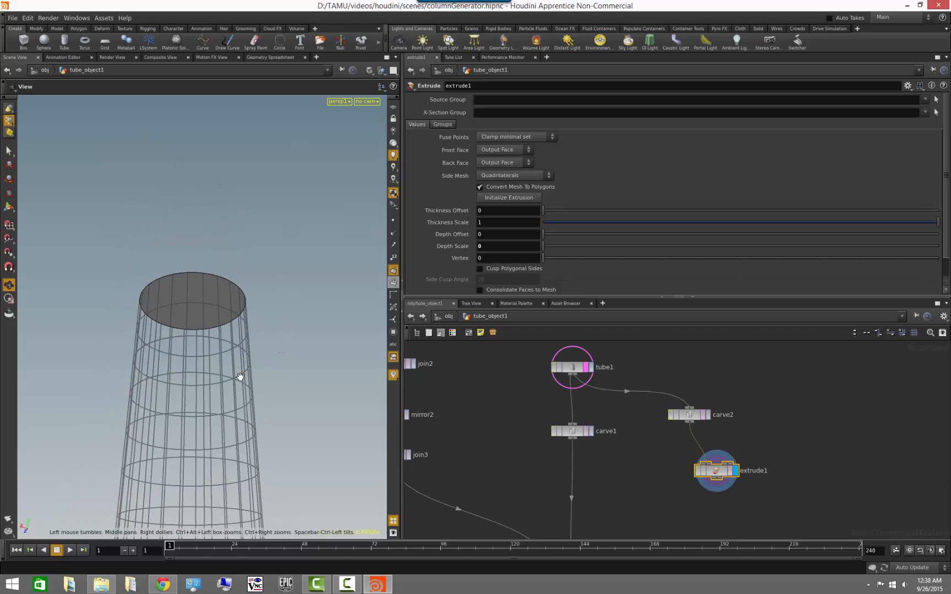
right_drag(209, 374, 354, 375)
drag(337, 373, 285, 435)
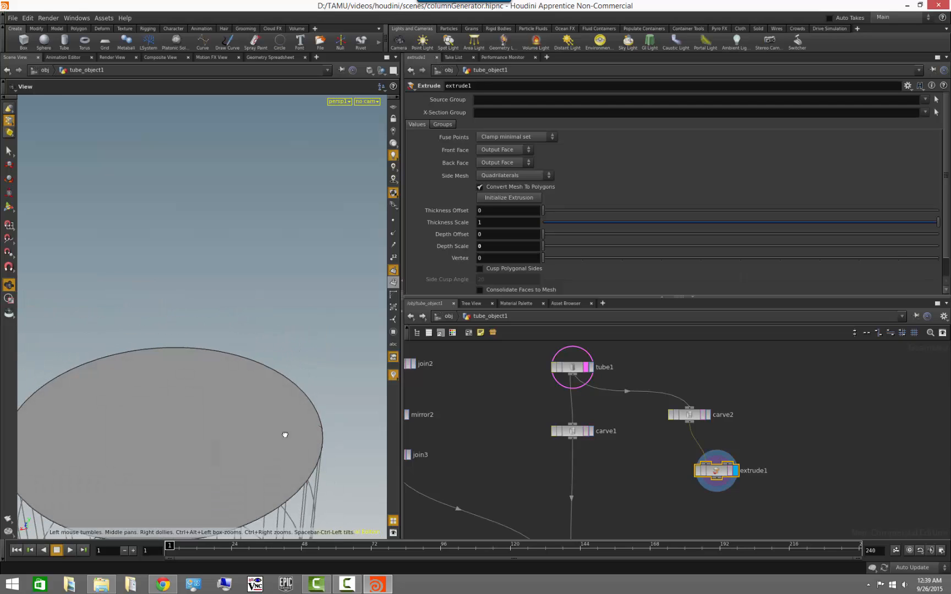
drag(299, 395, 269, 339)
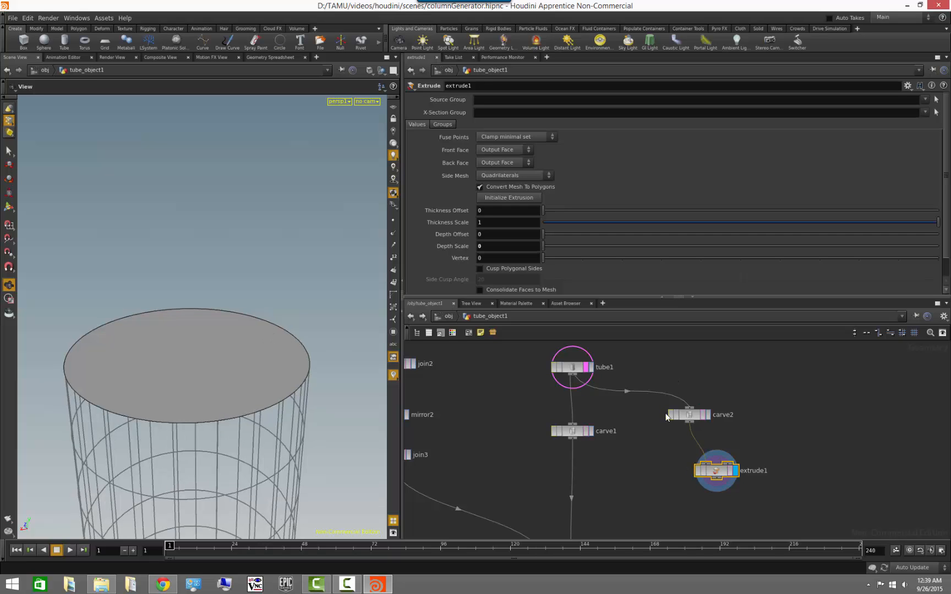
drag(295, 439, 293, 418)
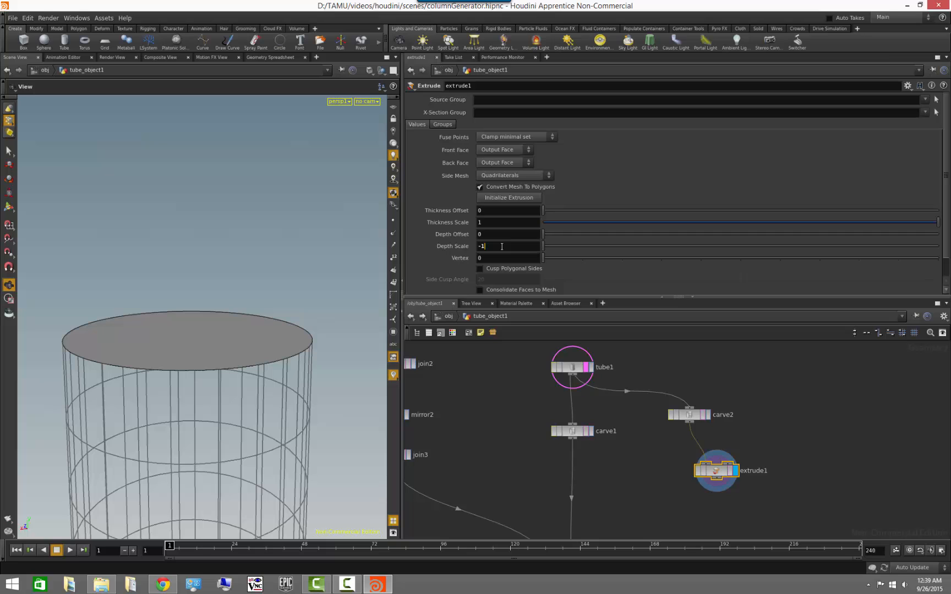
key(Return)
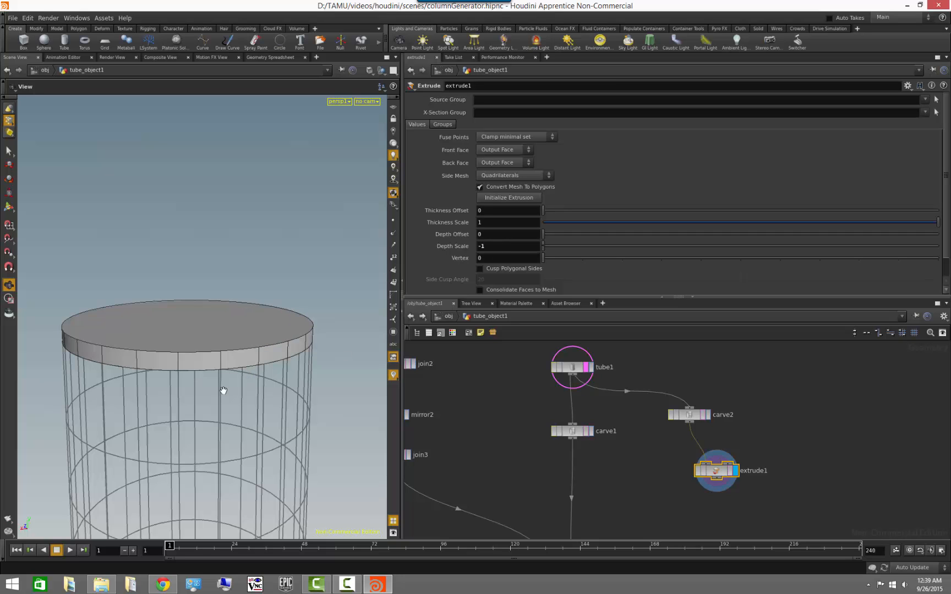
drag(223, 391, 226, 328)
right_drag(223, 331, 272, 389)
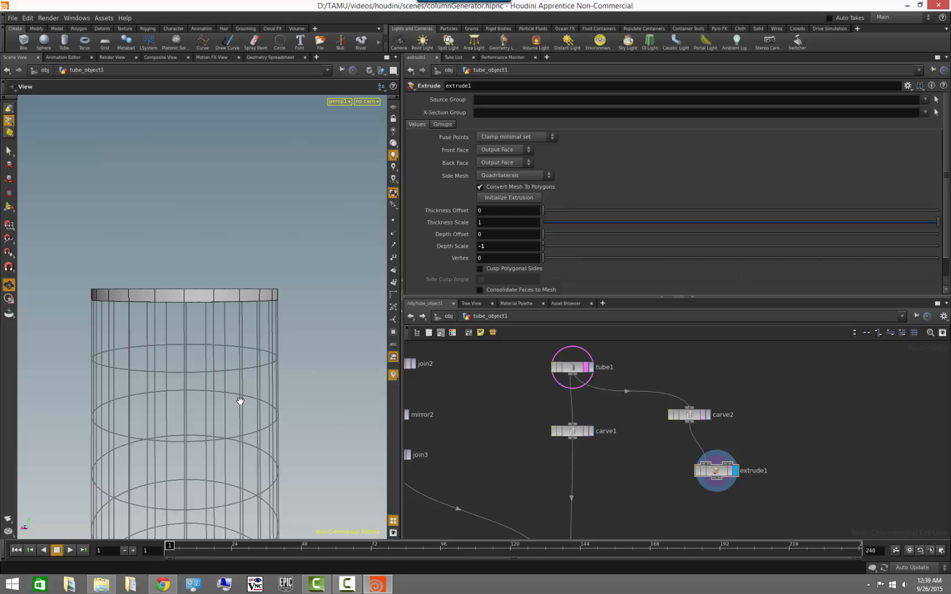
middle_drag(274, 410, 261, 412)
right_drag(321, 431, 307, 512)
Switch to Chrome and shrink the column reference image's window to a narrow strip along one side of the screen
click(165, 586)
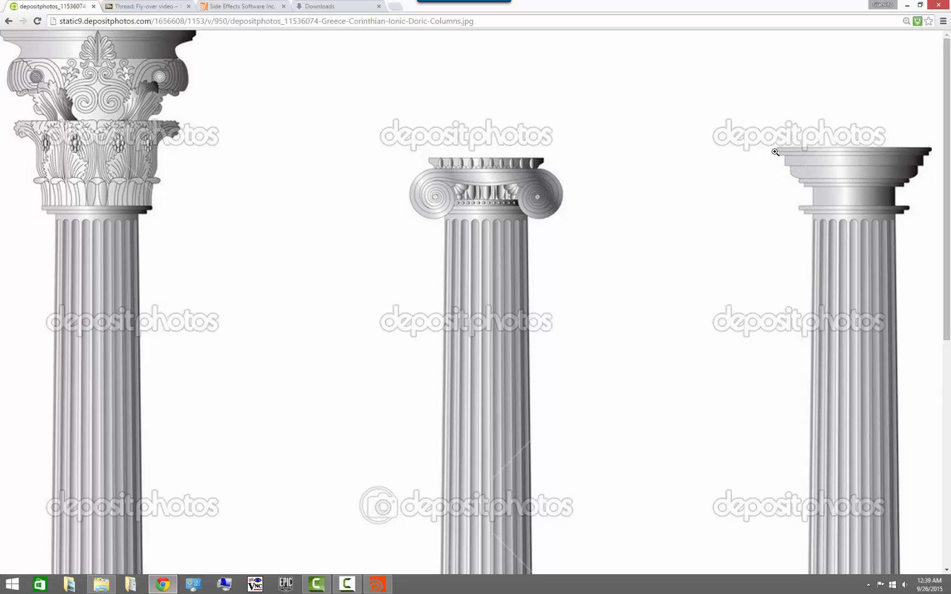
click(920, 5)
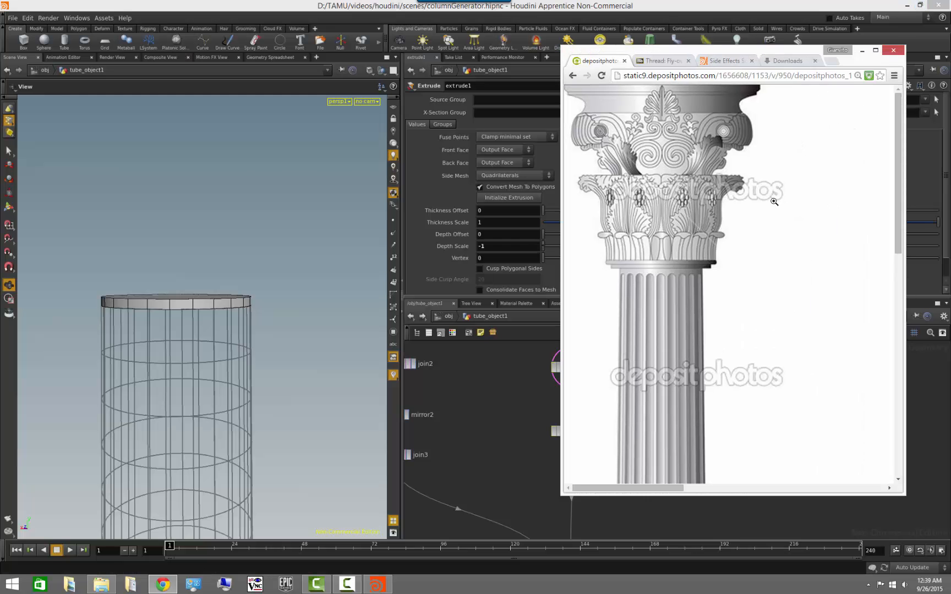
drag(650, 490, 875, 495)
drag(697, 50, 950, 74)
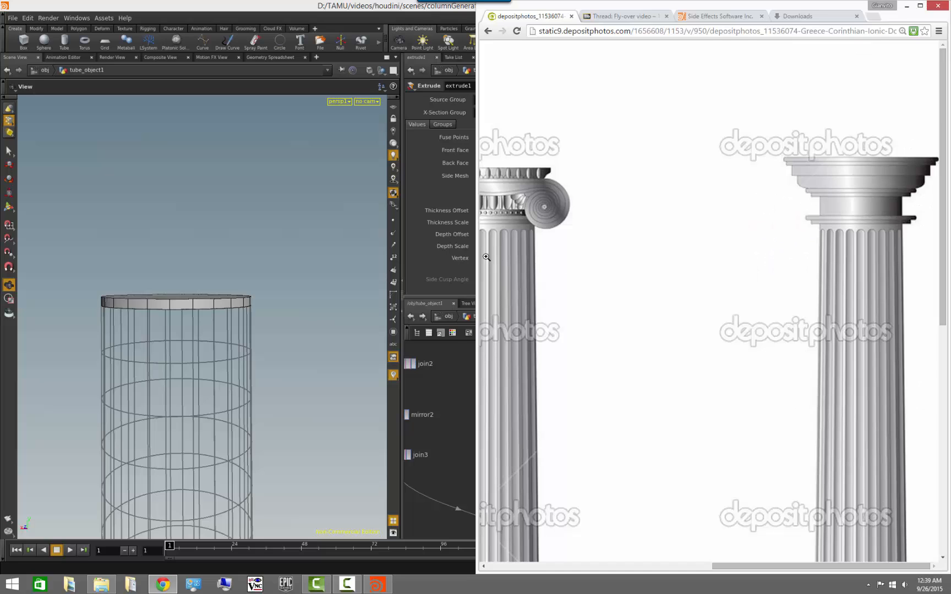
drag(476, 257, 713, 259)
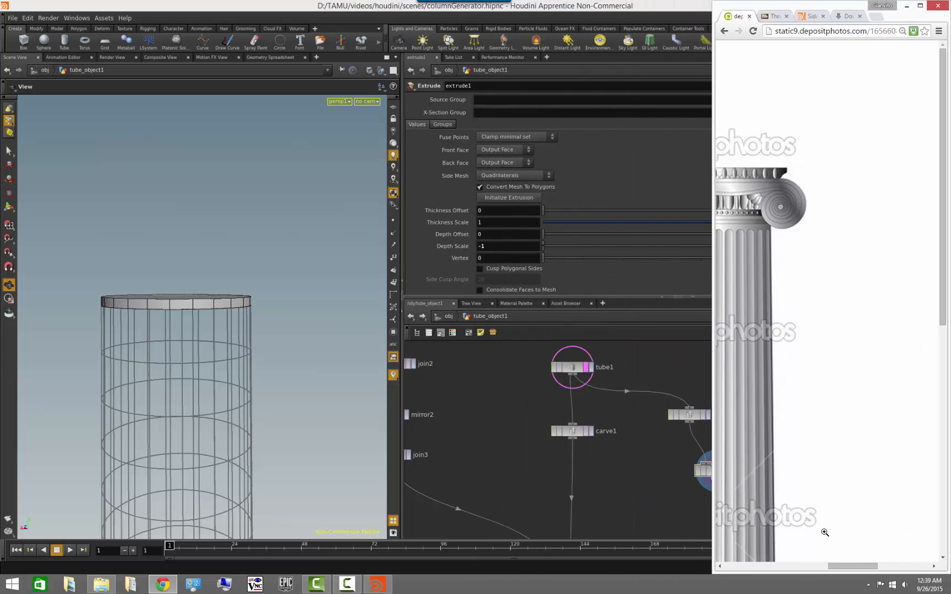
Switch to Houdini and resize its window to fill the space beside the reference image
double_click(536, 13)
double_click(568, 8)
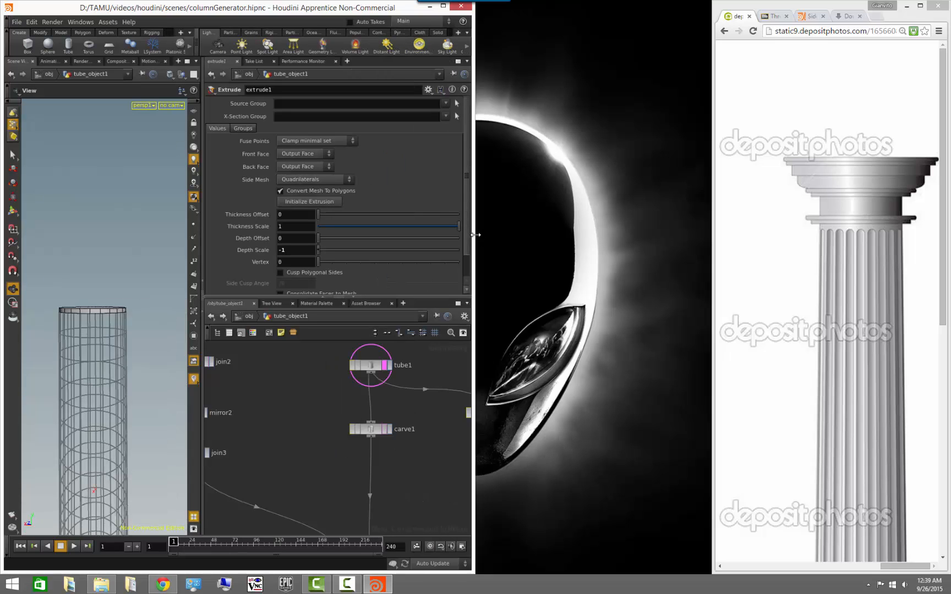
drag(476, 235, 712, 243)
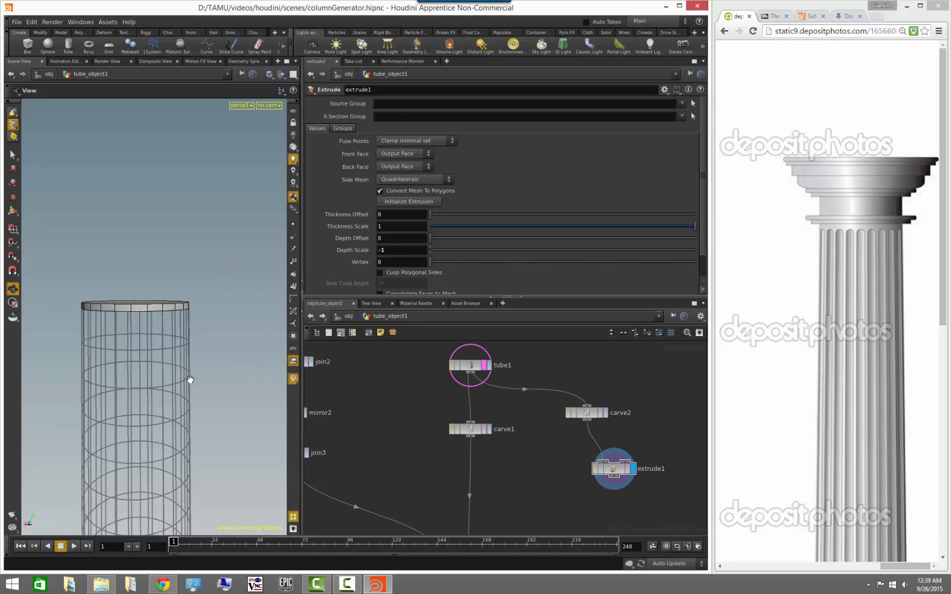
Change the scene view to the front viewport and frame the column's upper end
scroll(183, 372, down, 3)
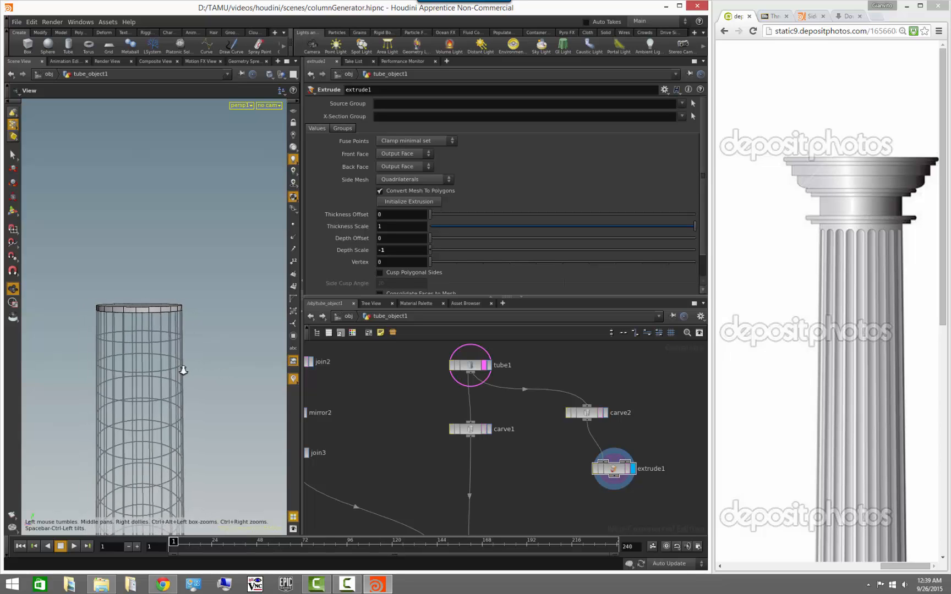
middle_drag(179, 353, 175, 308)
mouse_move(183, 323)
mouse_down()
mouse_move(170, 326)
mouse_move(177, 322)
mouse_up()
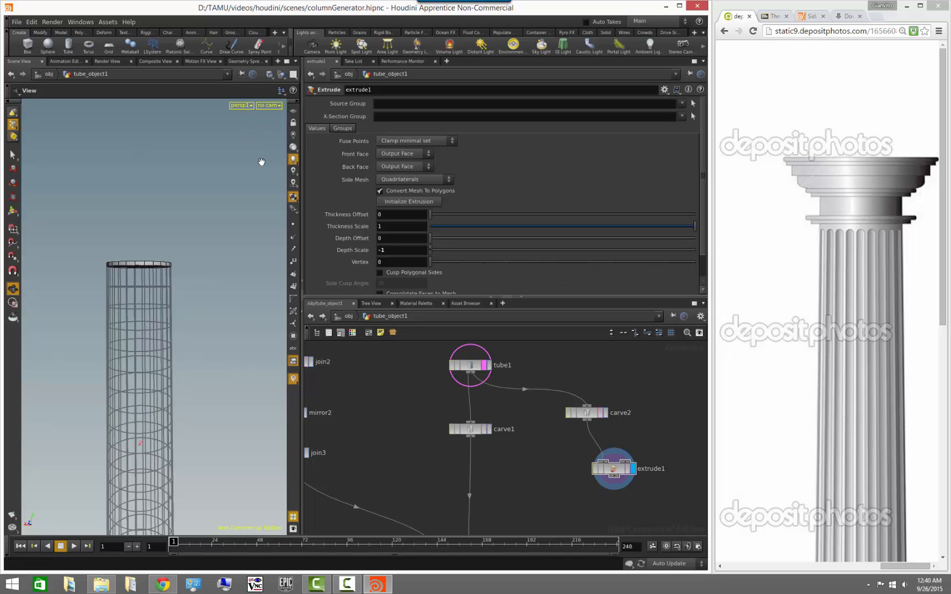
click(250, 106)
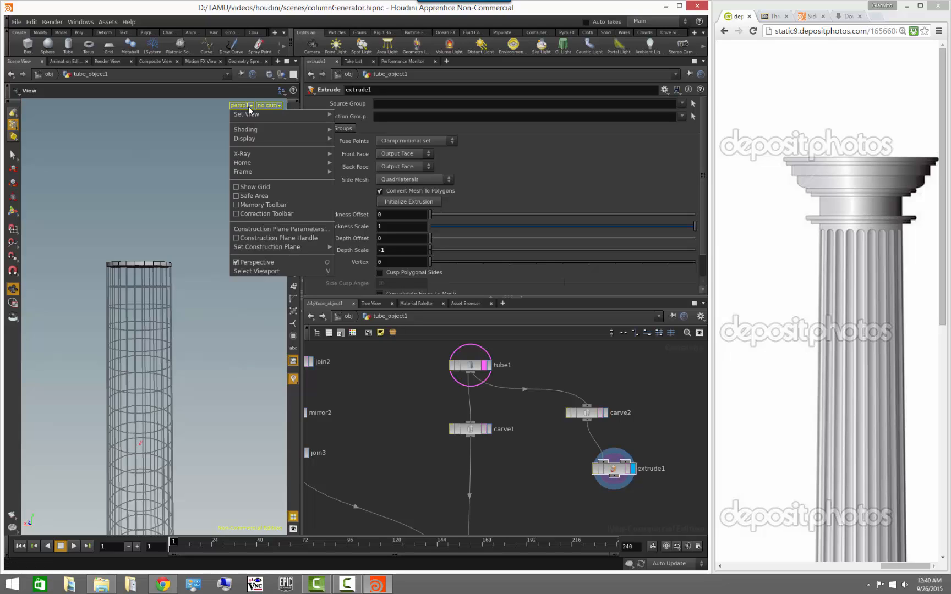
mouse_move(249, 115)
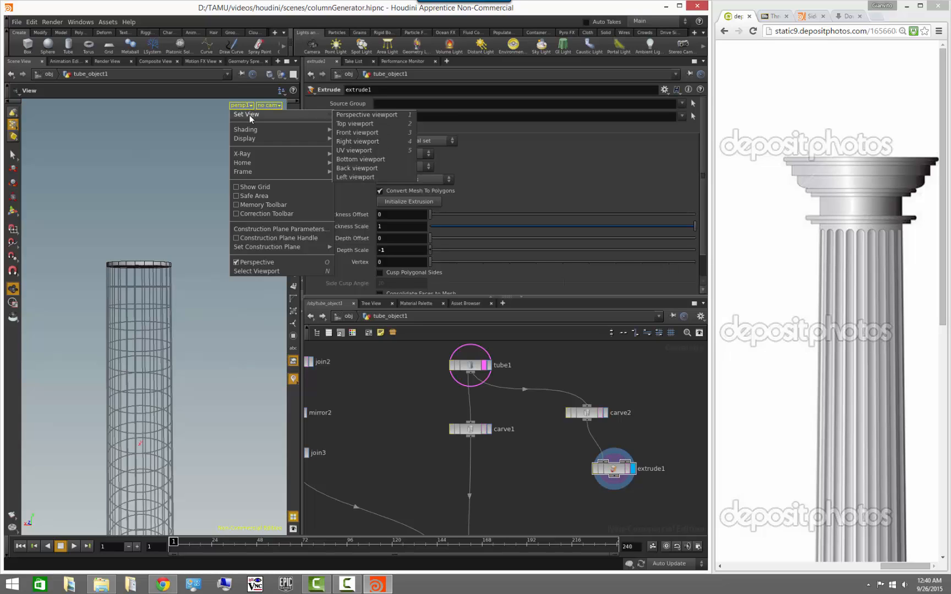
click(369, 133)
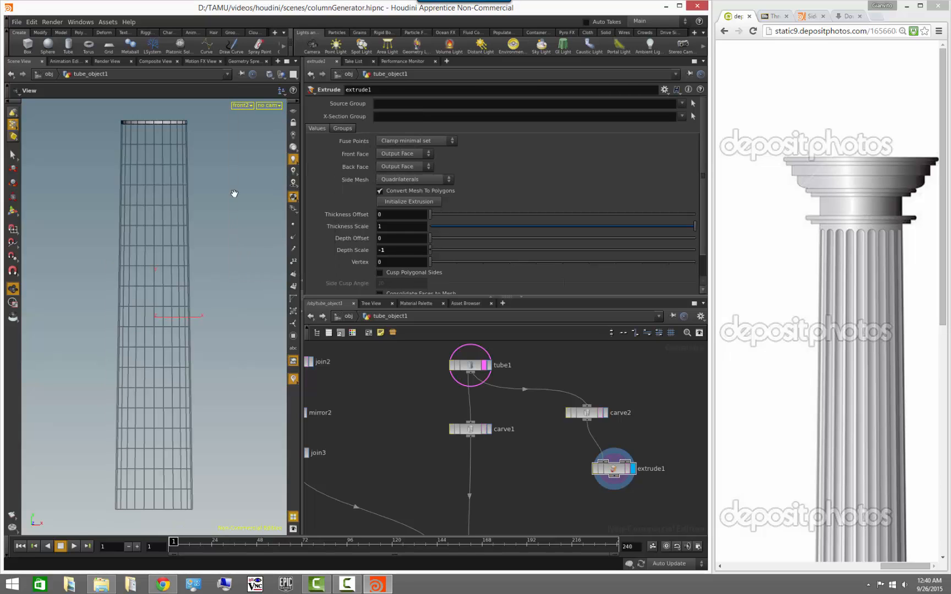
middle_drag(220, 163, 195, 404)
right_drag(121, 352, 187, 364)
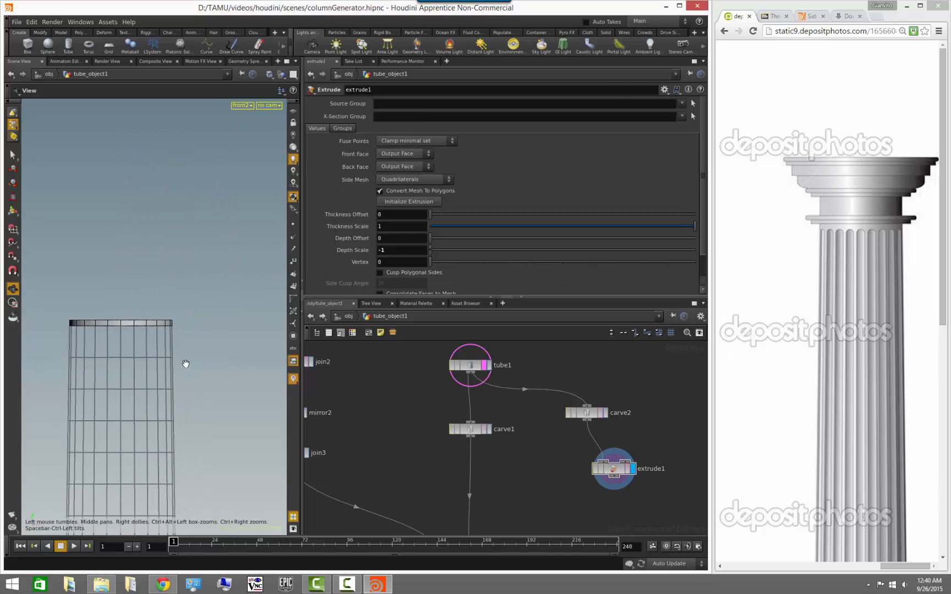
middle_drag(198, 357, 211, 295)
right_drag(211, 296, 260, 302)
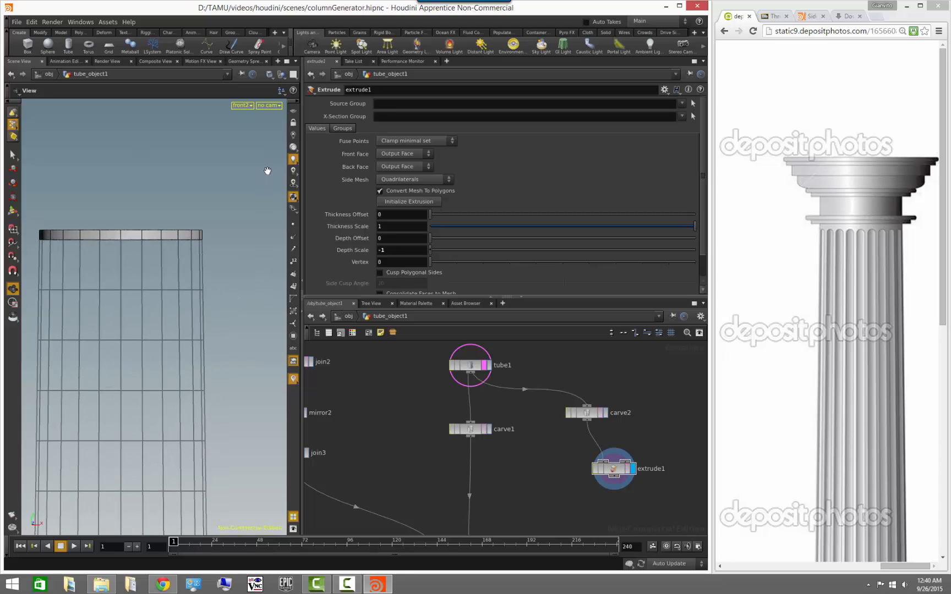
Turn on the reference grid display in the front view, keeping the column's upper rim framed with space beside it
click(293, 110)
mouse_move(220, 272)
right_down()
mouse_move(84, 274)
mouse_move(72, 298)
mouse_move(212, 317)
mouse_move(212, 288)
right_up()
middle_drag(212, 288, 233, 337)
right_drag(170, 340, 225, 342)
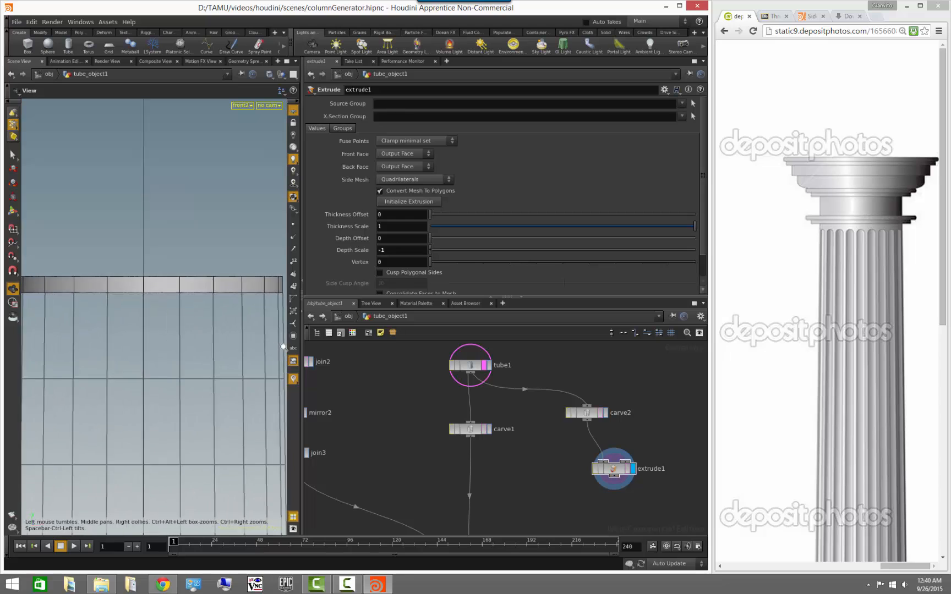
middle_drag(224, 342, 89, 348)
right_drag(160, 351, 71, 350)
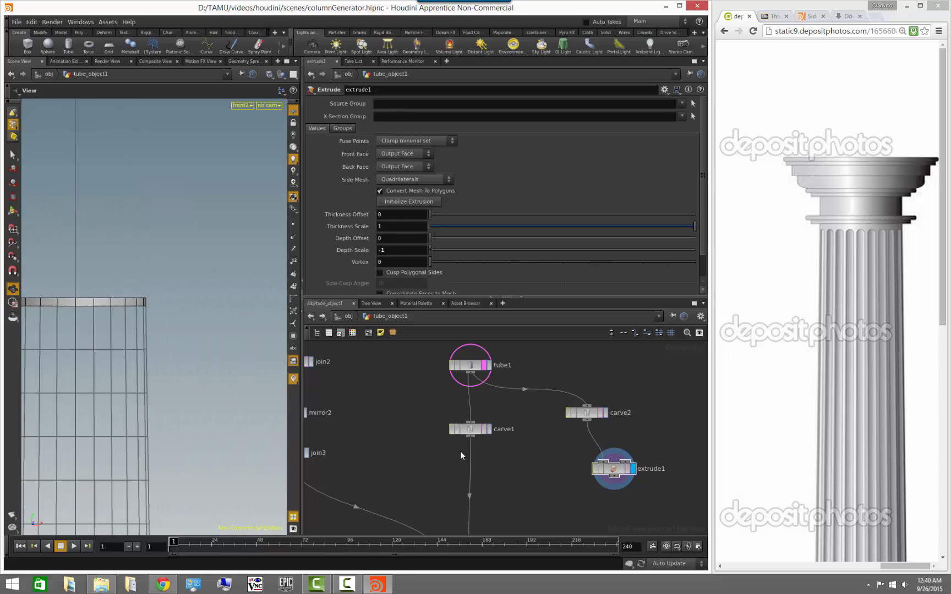
Add a Curve node beside carve2 and connect it to the second input of extrude1
middle_drag(535, 464, 486, 456)
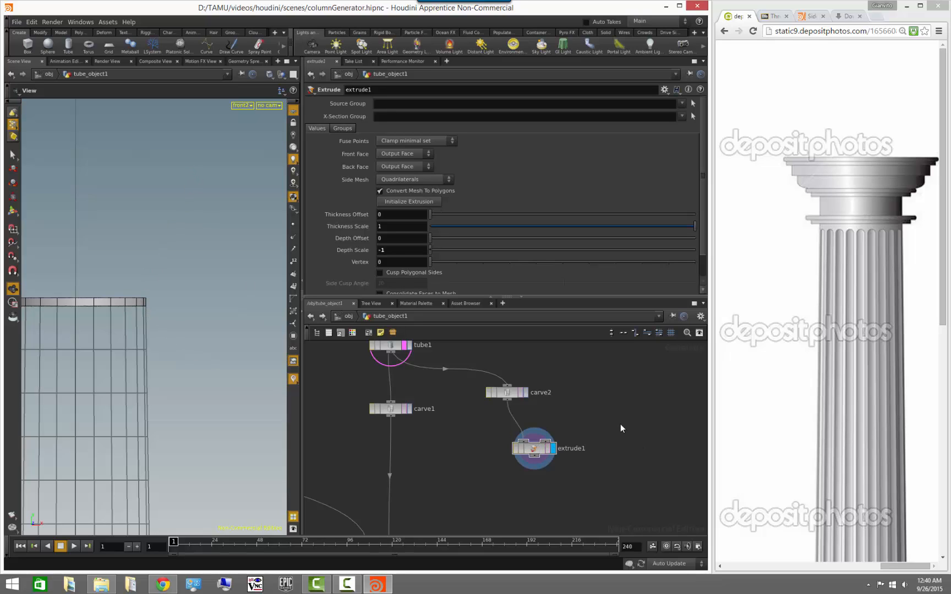
middle_drag(587, 426, 609, 437)
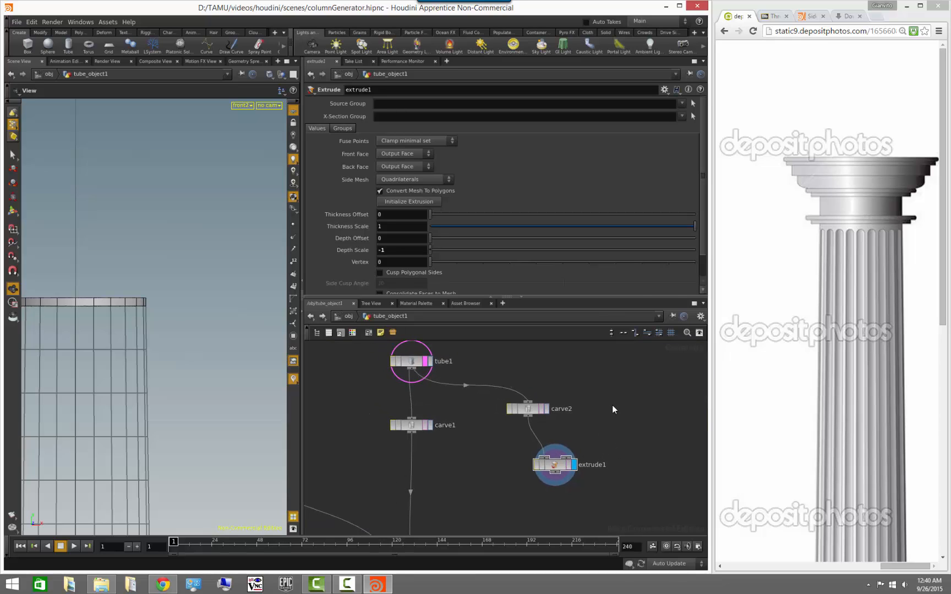
key(Tab)
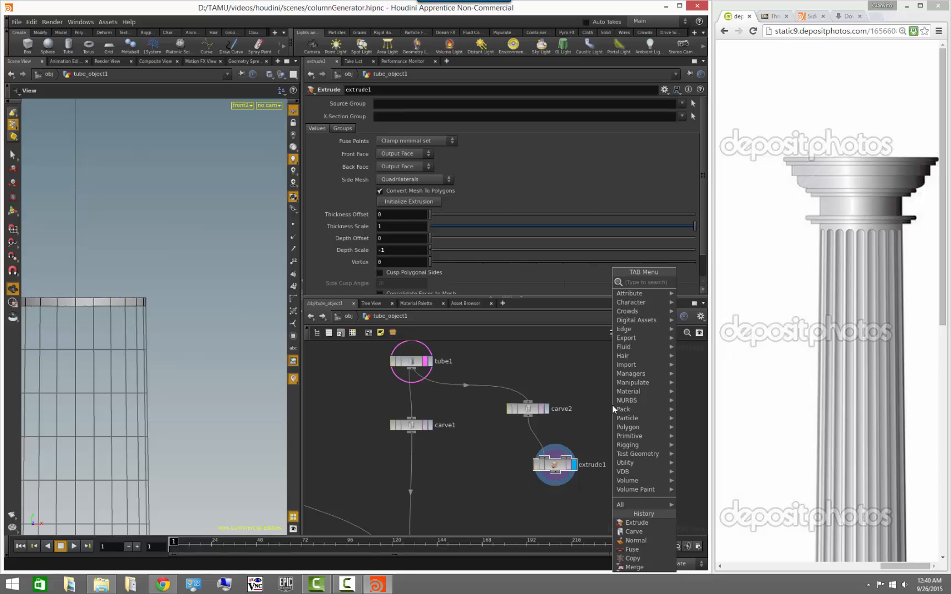
text(cr)
key(BackSpace)
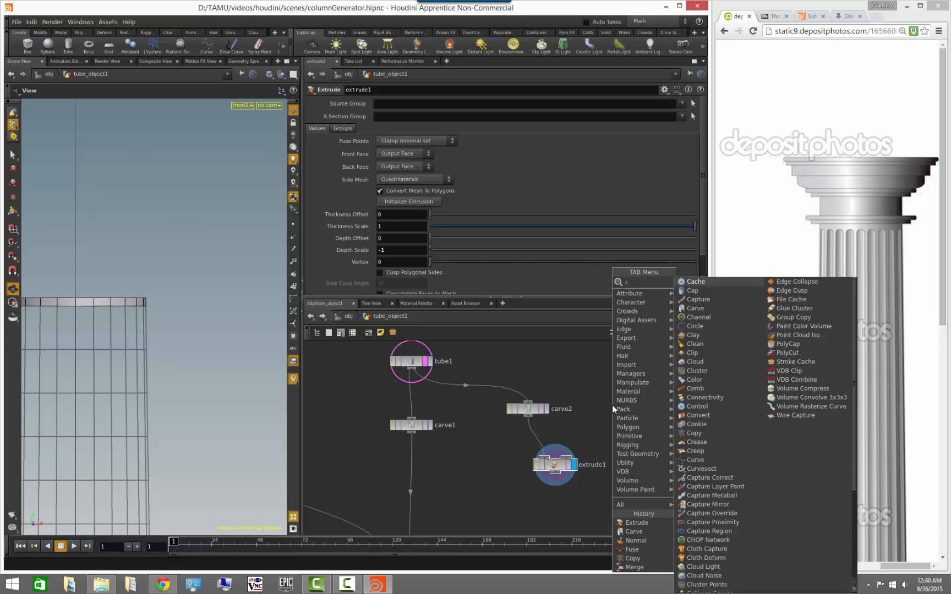
text(urv)
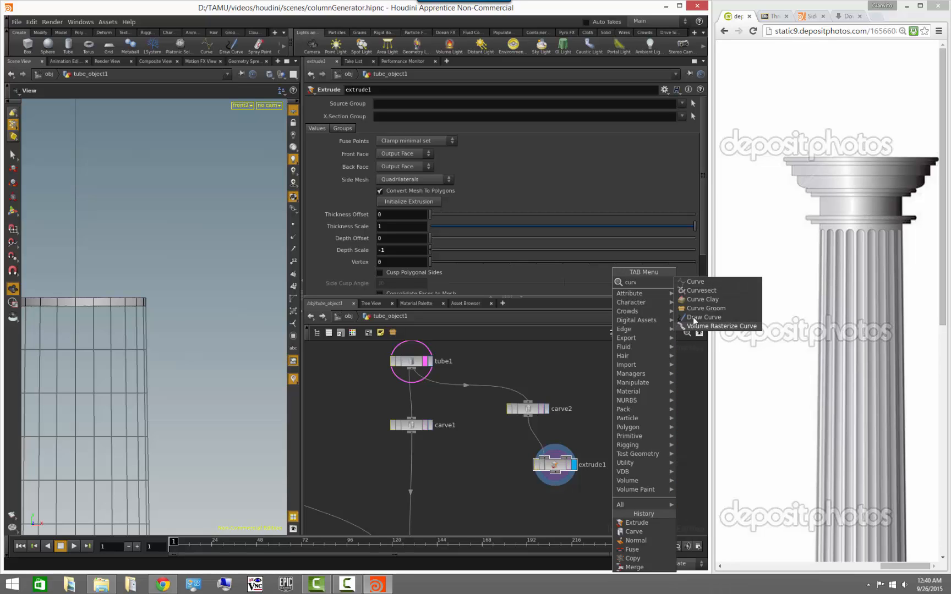
click(695, 282)
click(618, 411)
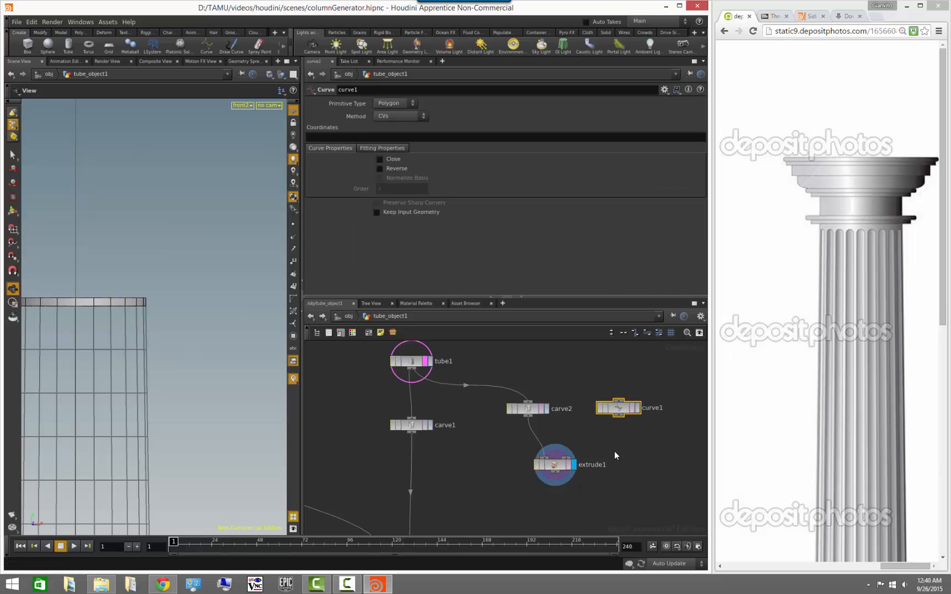
drag(617, 417, 569, 458)
click(562, 467)
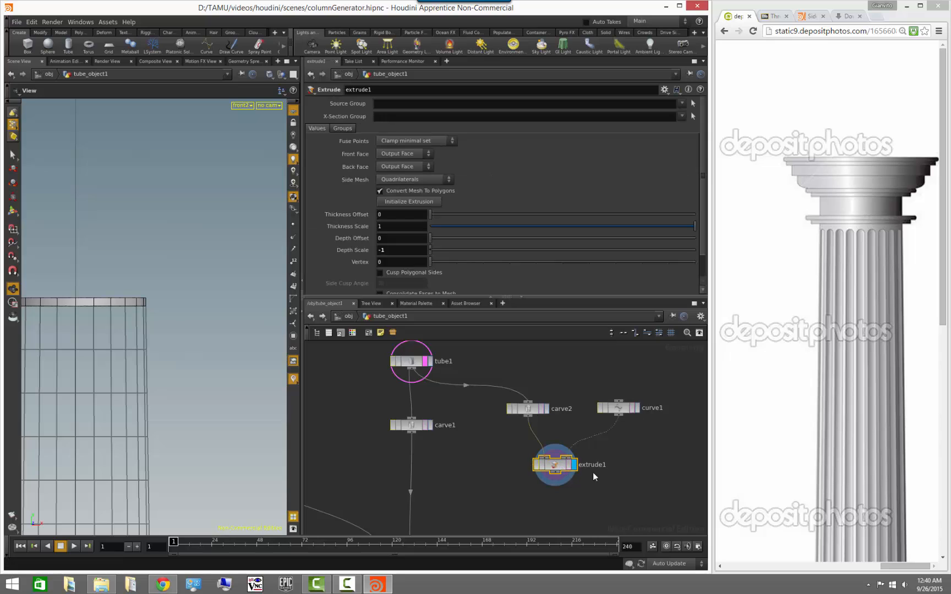
Start drawing curve1's profile beside the rim with a two-step collar, from about (10.4, 50.0) out to (12.7, 50.9) and back to (11.5, 52.0)
click(622, 408)
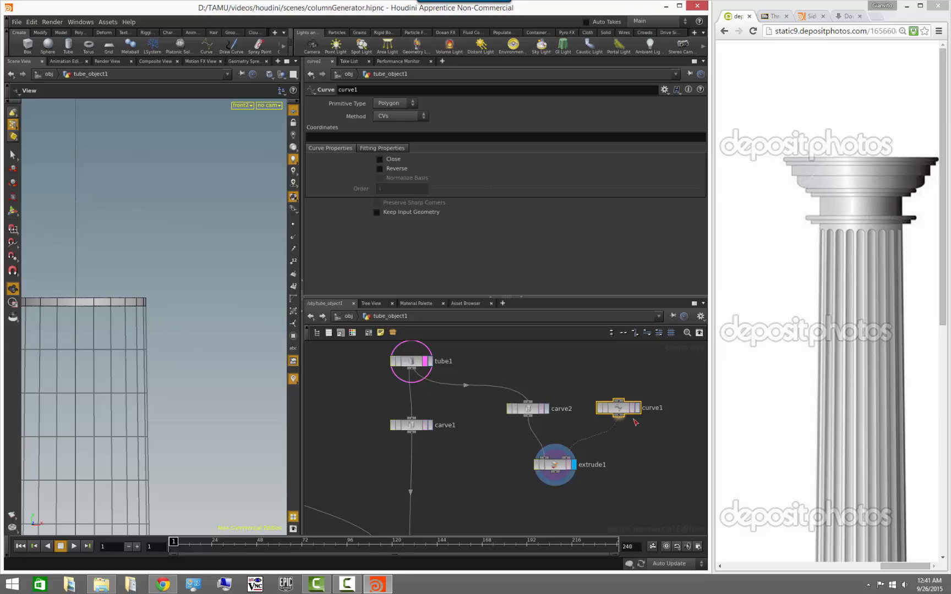
click(12, 214)
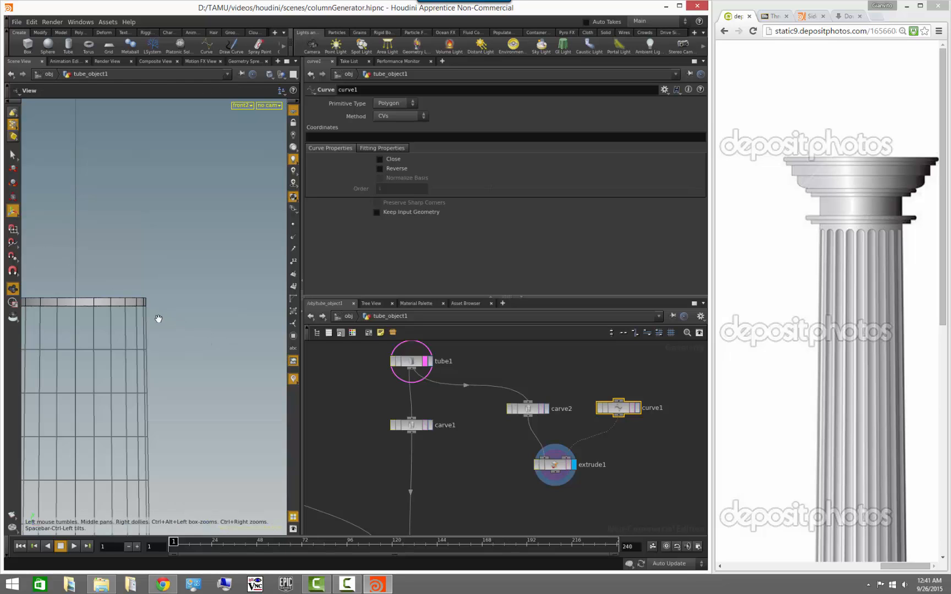
drag(157, 318, 186, 329)
right_drag(186, 329, 226, 331)
middle_drag(225, 332, 222, 349)
right_drag(221, 350, 206, 349)
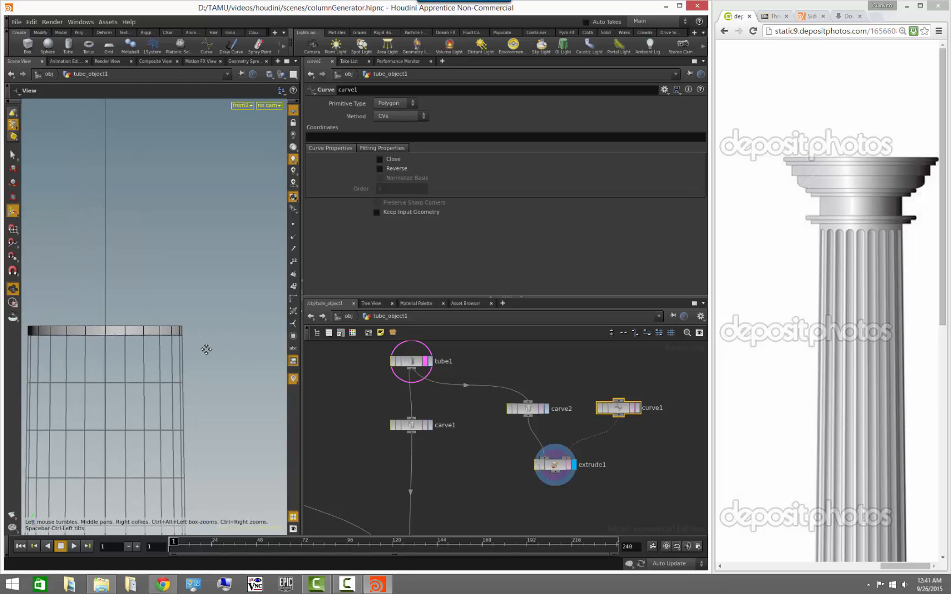
middle_drag(207, 350, 209, 352)
right_drag(209, 352, 197, 350)
key(Return)
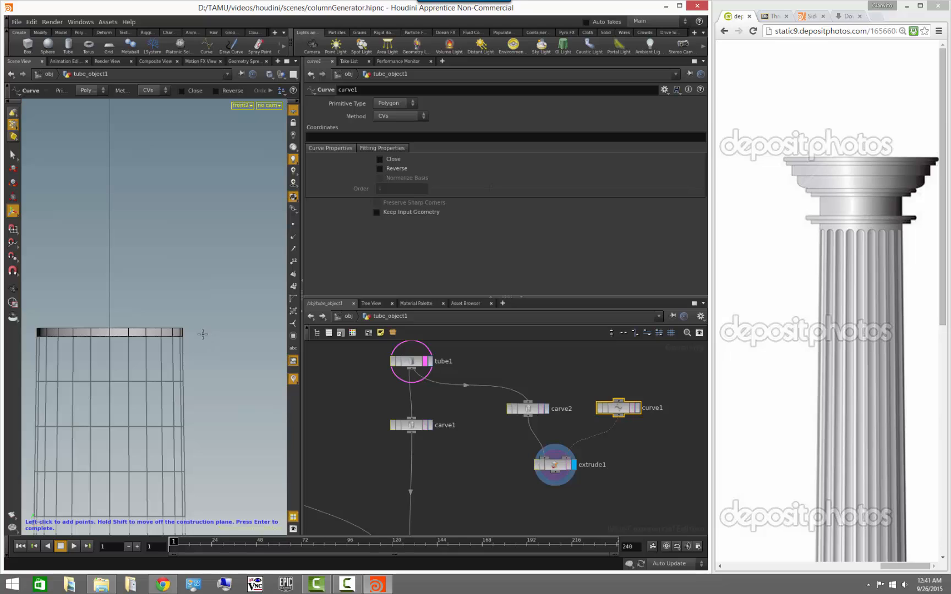
click(199, 336)
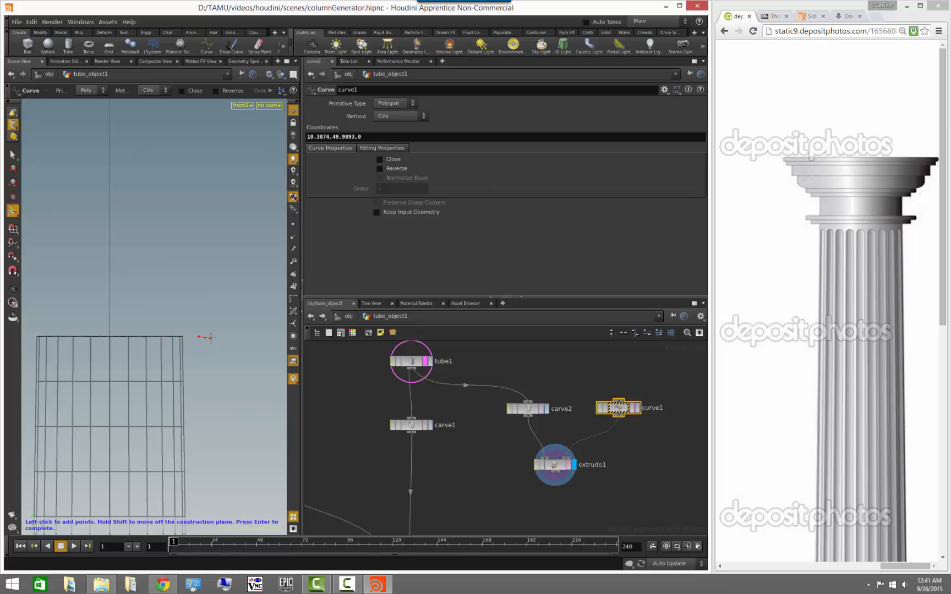
click(212, 336)
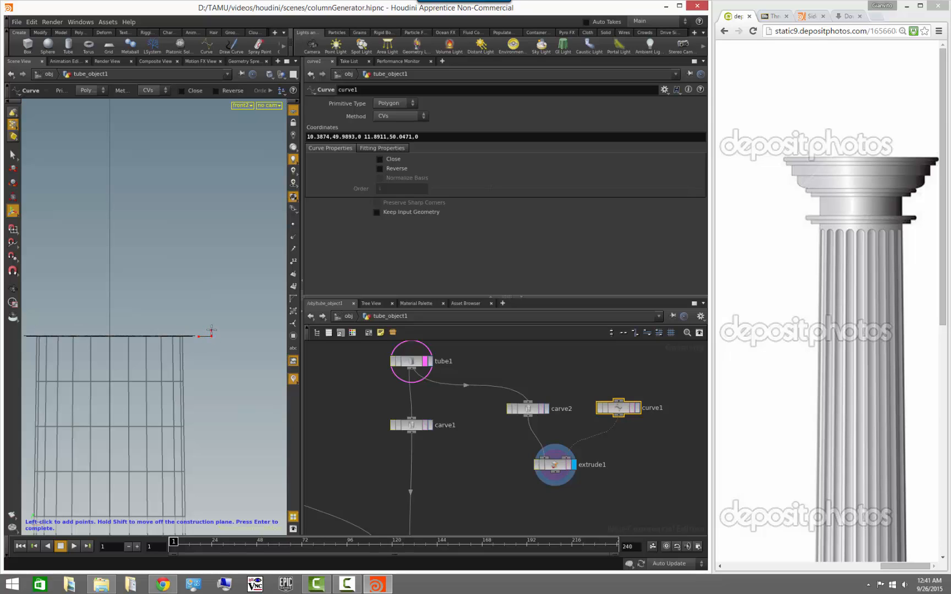
click(211, 329)
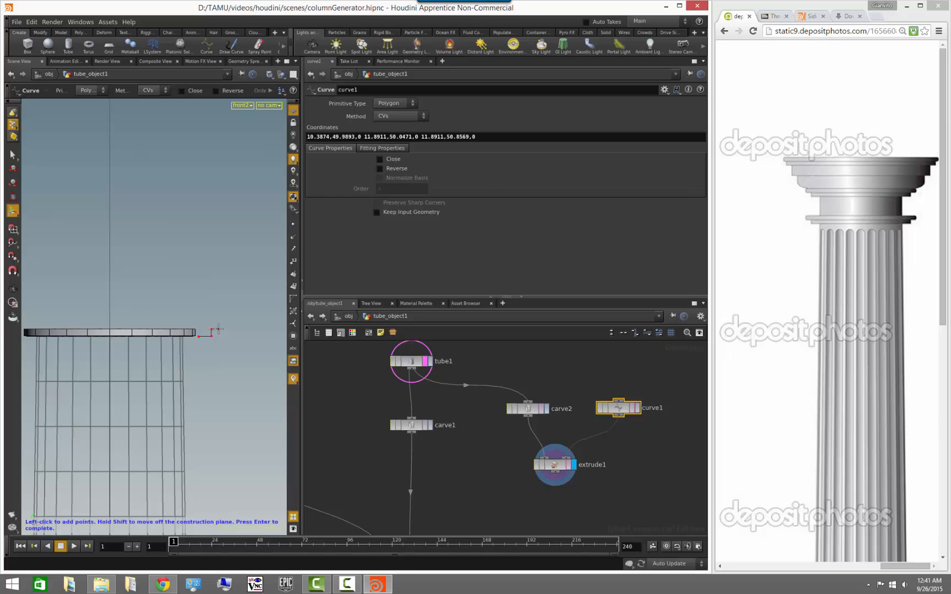
click(218, 329)
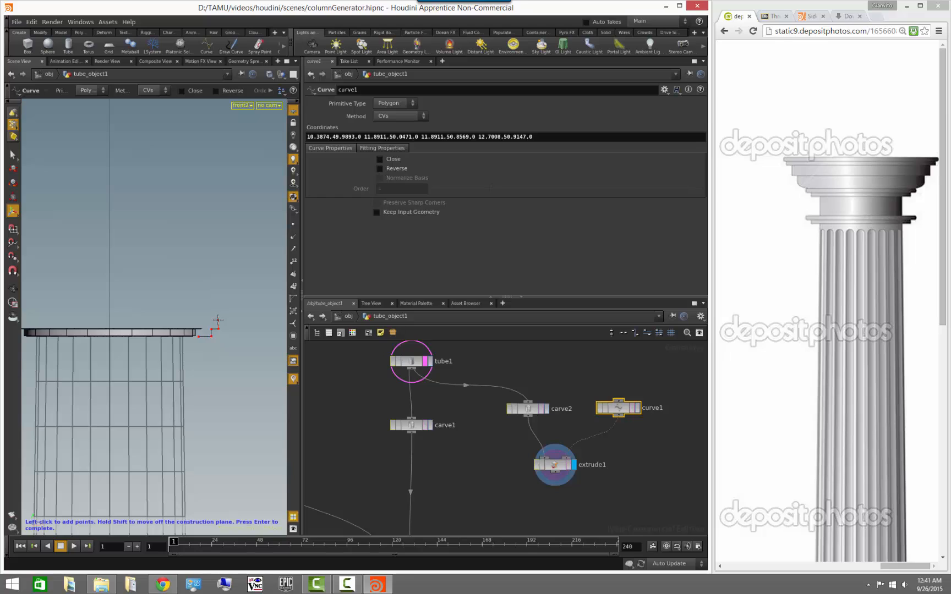
click(218, 319)
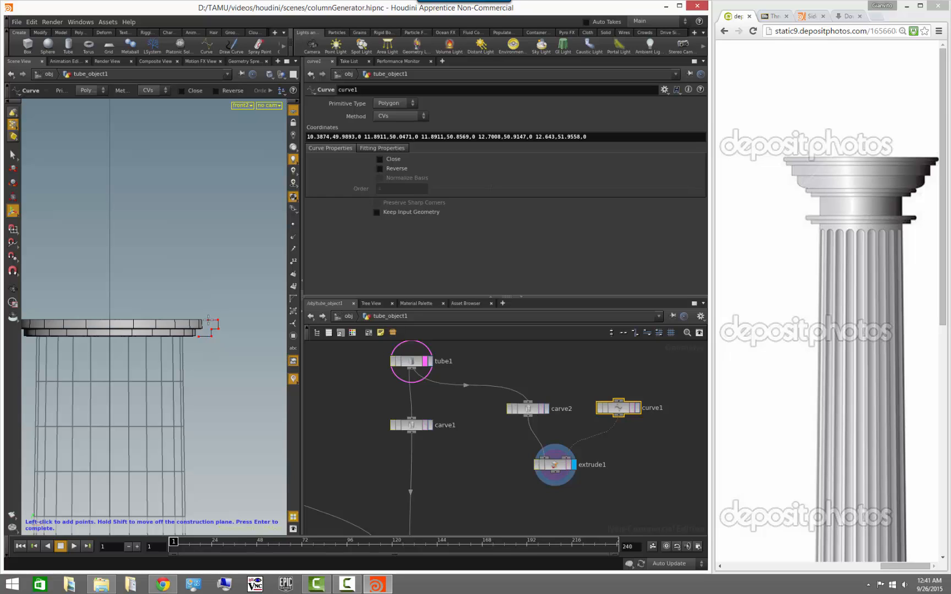
click(208, 320)
Continue the profile with a vertical neck up to about (11.5, 57.7), then small outward steps and a sloped flare following the reference capital
click(208, 270)
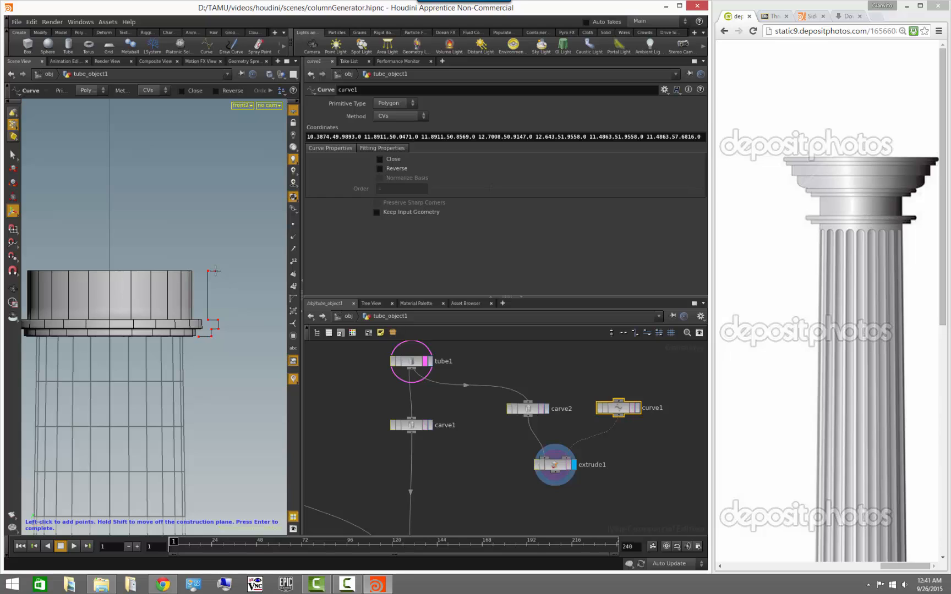
click(215, 271)
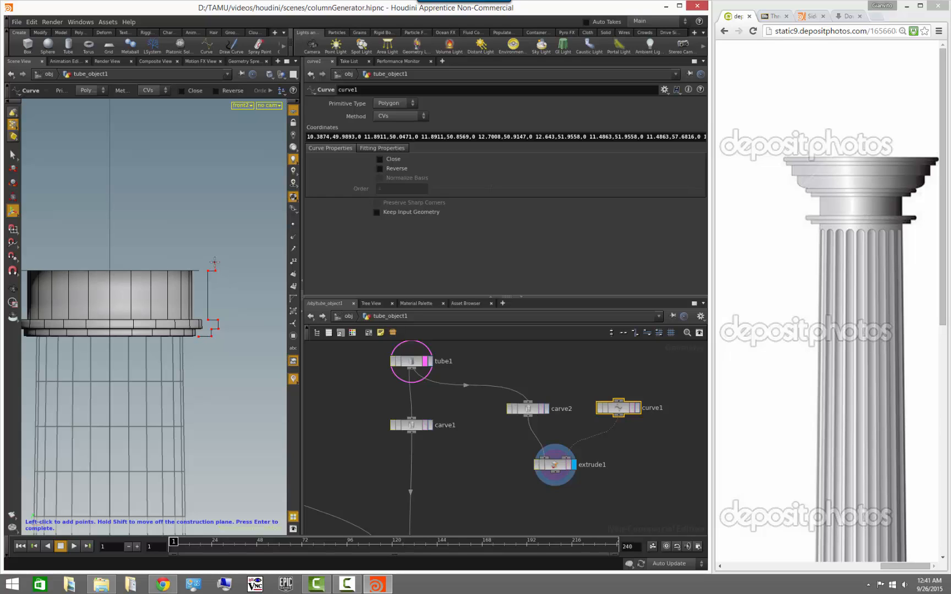
click(214, 262)
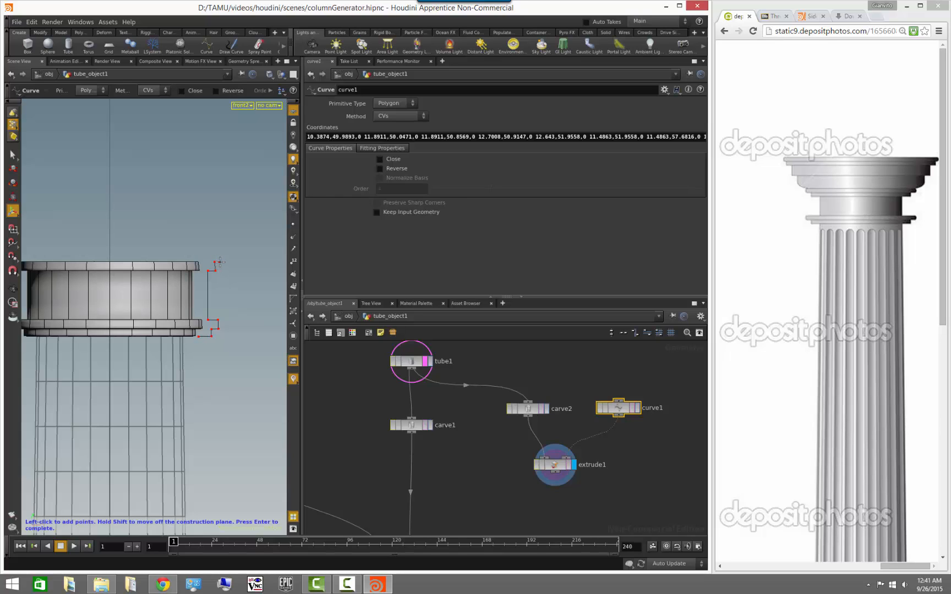
click(220, 262)
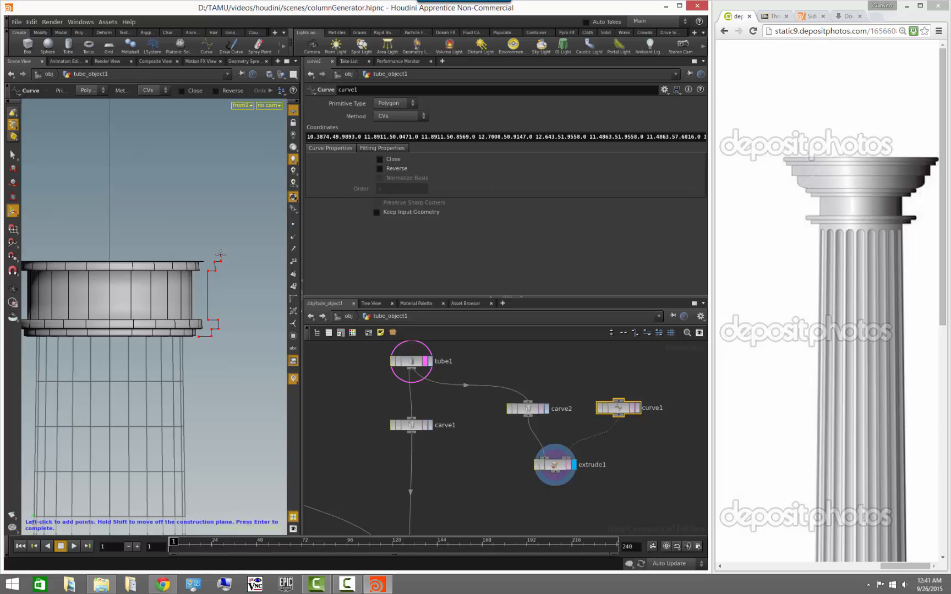
click(220, 255)
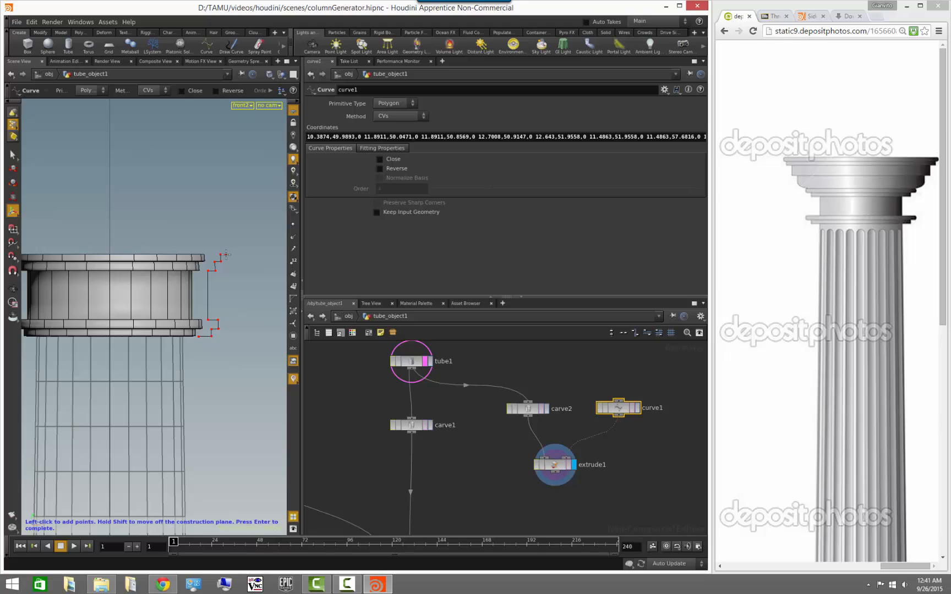
click(226, 254)
click(234, 251)
click(236, 244)
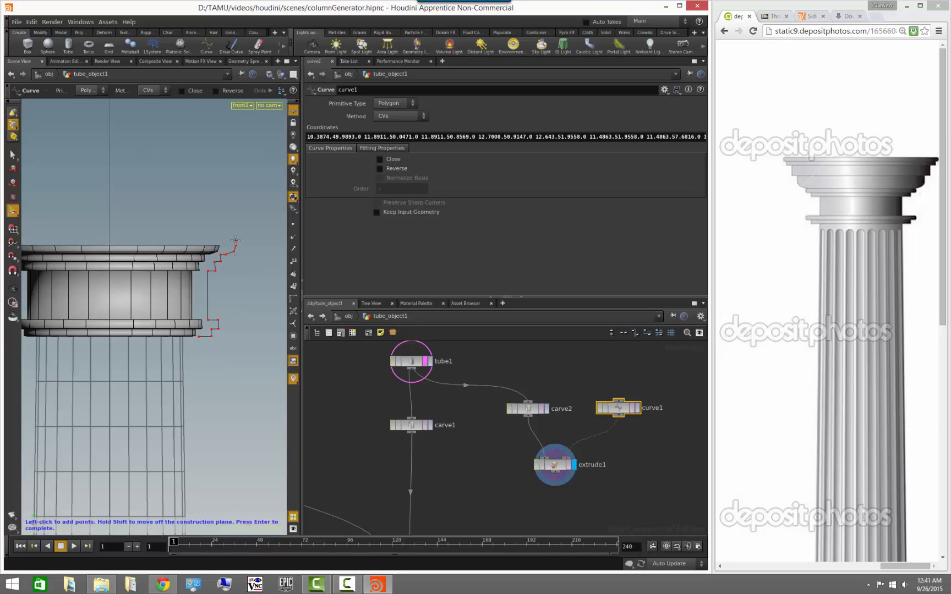
Draw the remaining outward steps of the capital's upper moulding, run the top edge back inward toward the column, and finish the curve
click(236, 240)
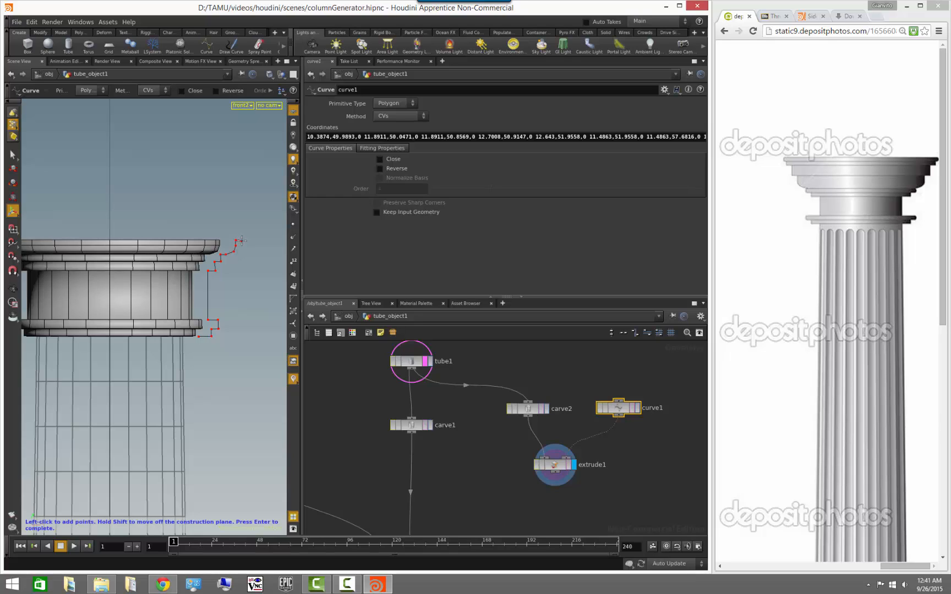
click(242, 240)
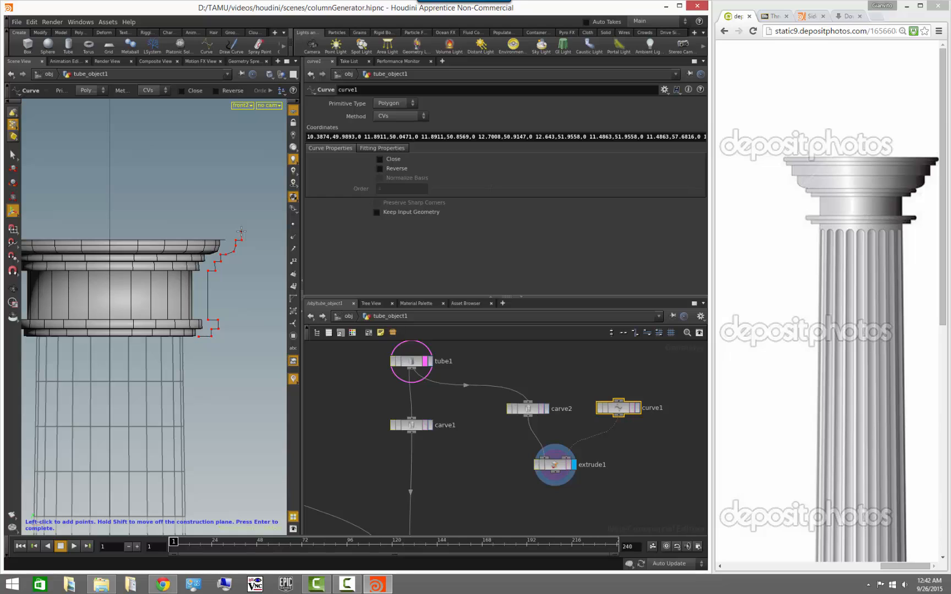
click(241, 231)
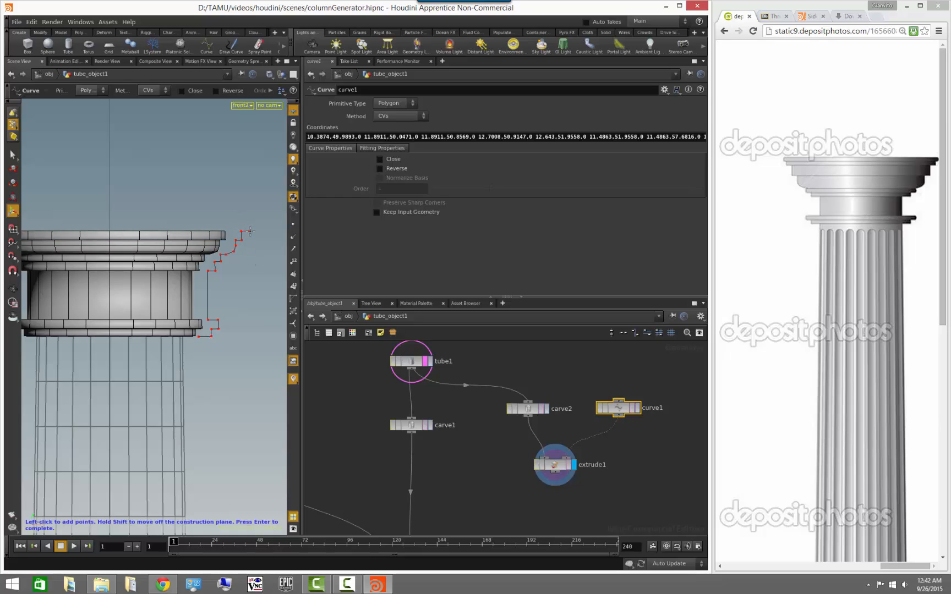
click(250, 232)
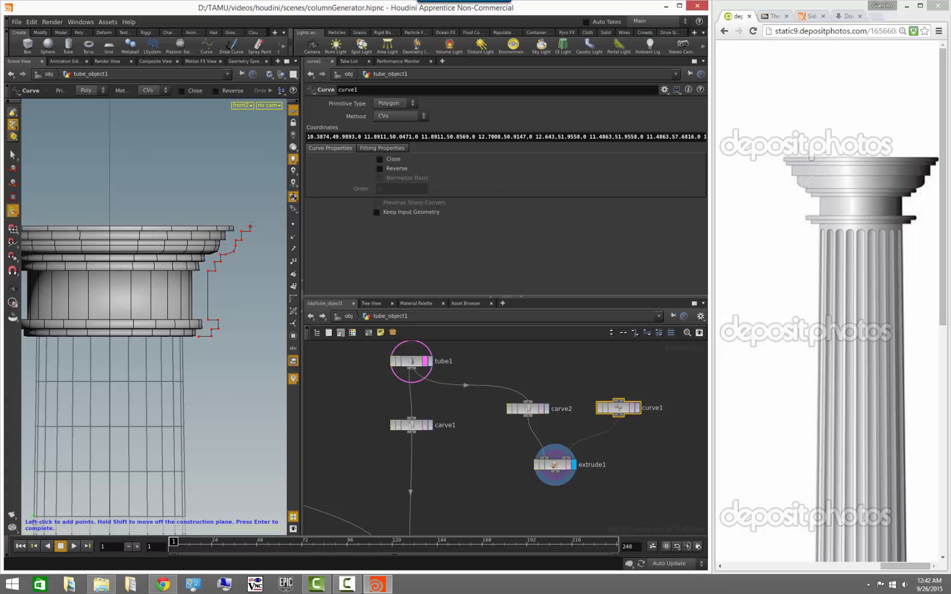
click(253, 226)
click(253, 221)
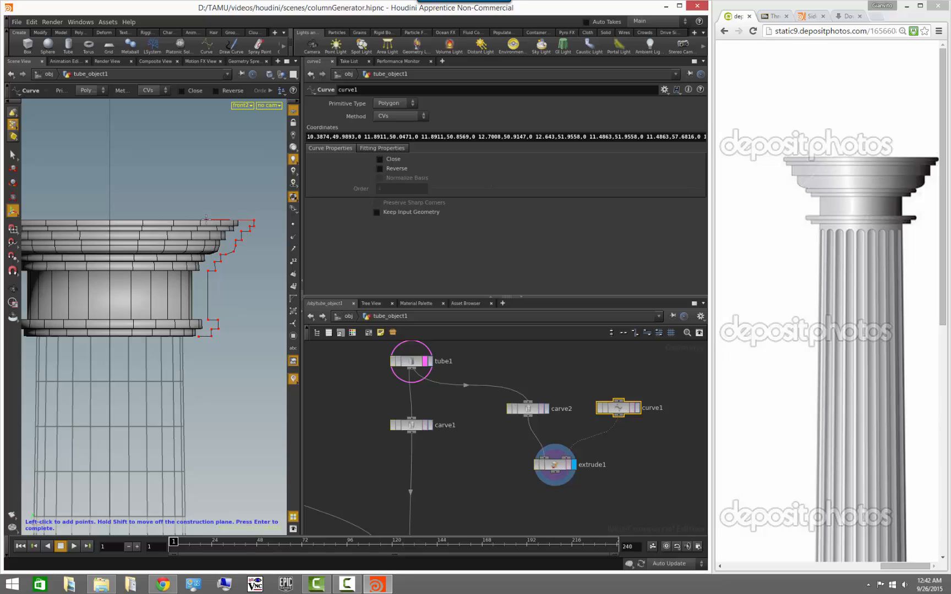
click(206, 219)
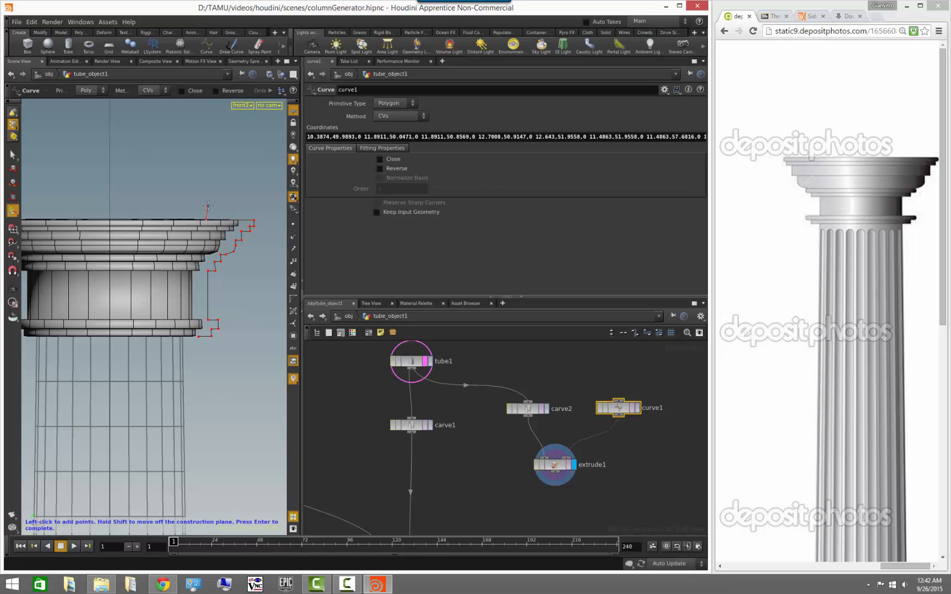
key(Return)
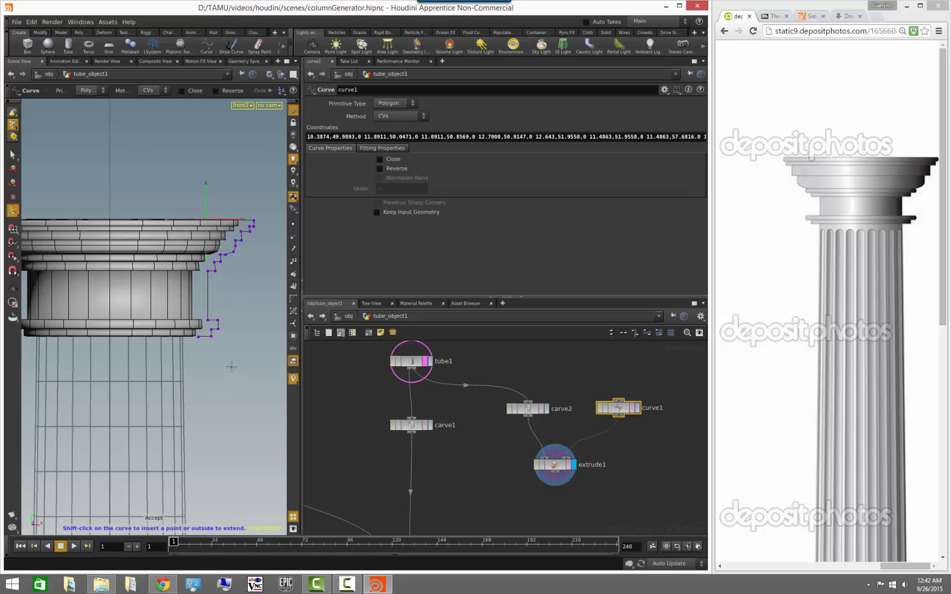
Move curve1 higher in the network and insert an Edit node on the connection between curve1 and extrude1
key(Escape)
scroll(203, 361, down, 1)
mouse_move(203, 361)
alt+right_down()
mouse_move(143, 359)
mouse_move(212, 372)
alt+right_up()
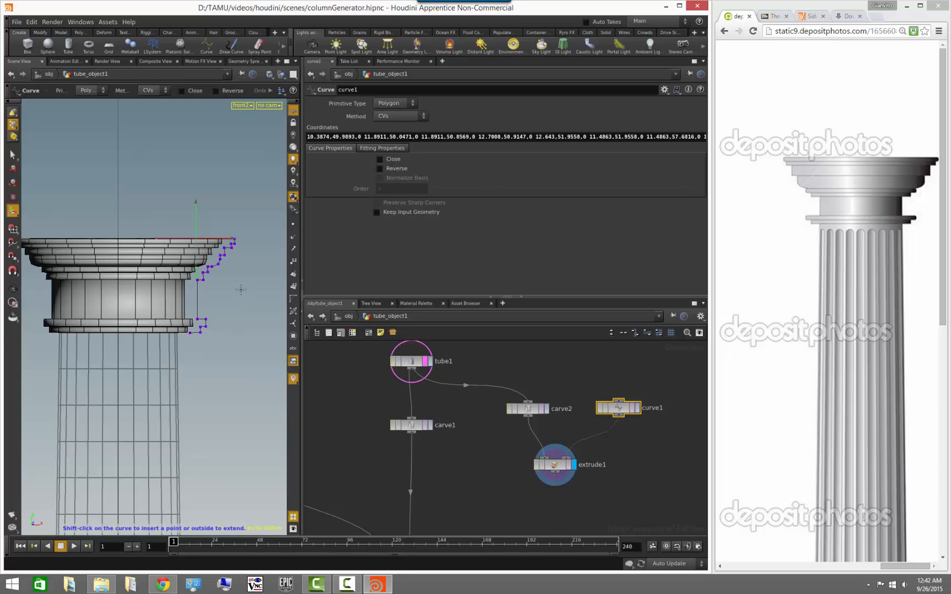
alt+right_drag(200, 290, 248, 323)
alt+middle_drag(248, 323, 189, 380)
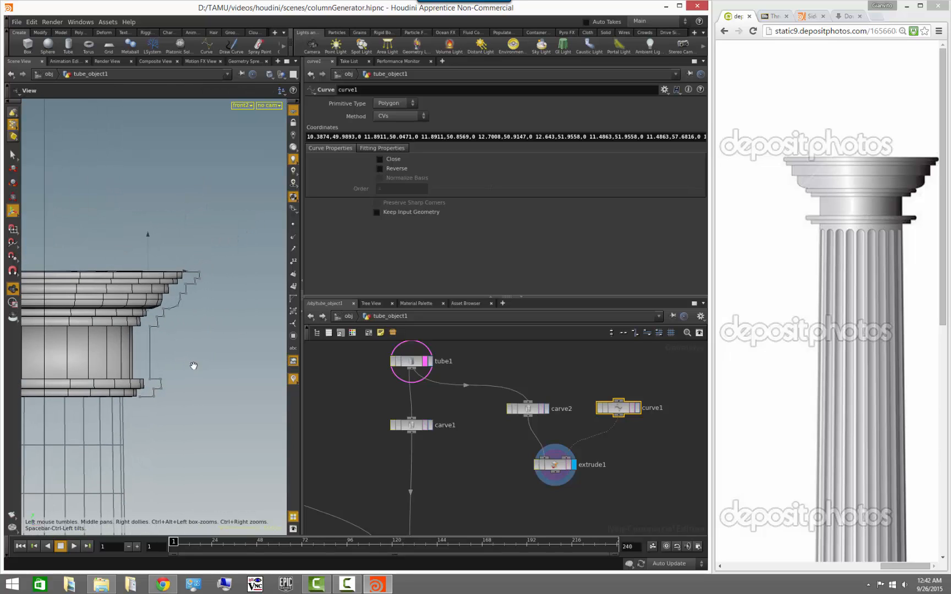
click(637, 438)
drag(624, 408, 617, 377)
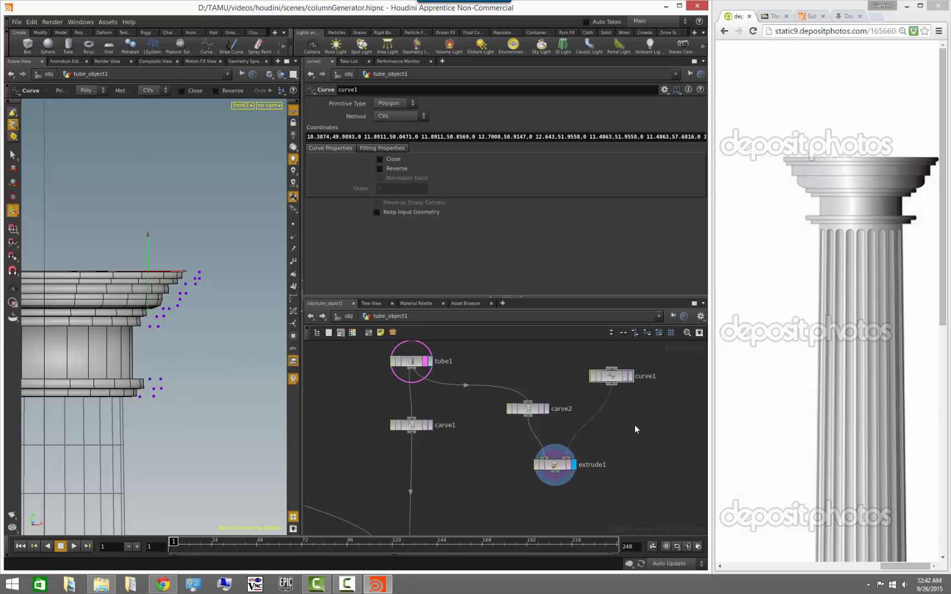
key(Tab)
text(e)
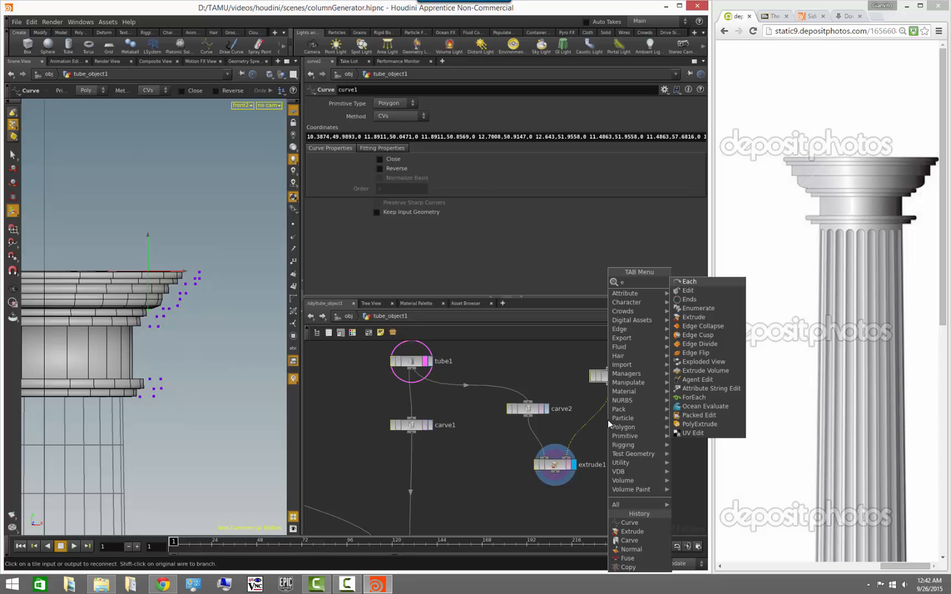
text(dit)
key(Return)
click(607, 420)
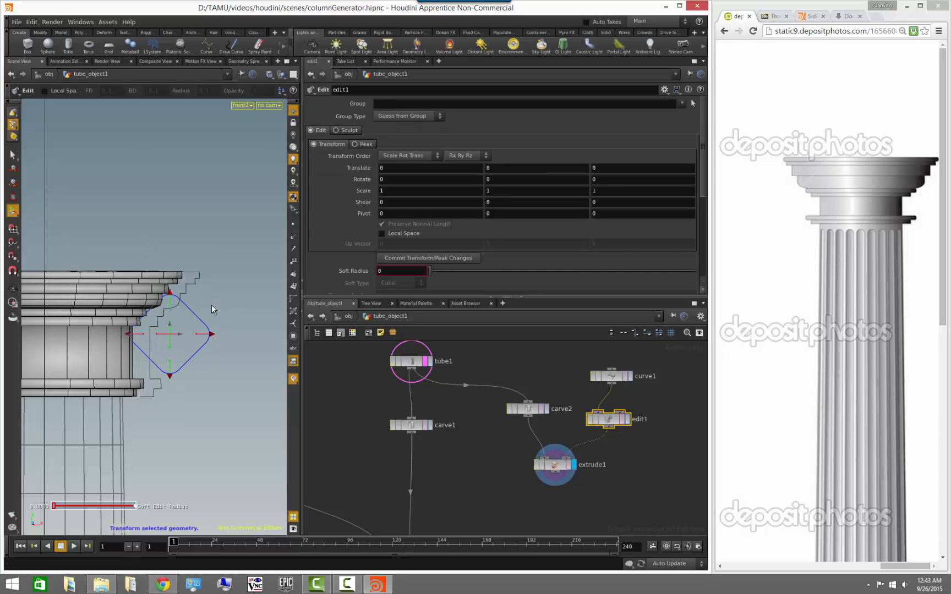
Select the profile's neck points 4 to 7 in the Edit node and move them inward by about 0.11
click(195, 284)
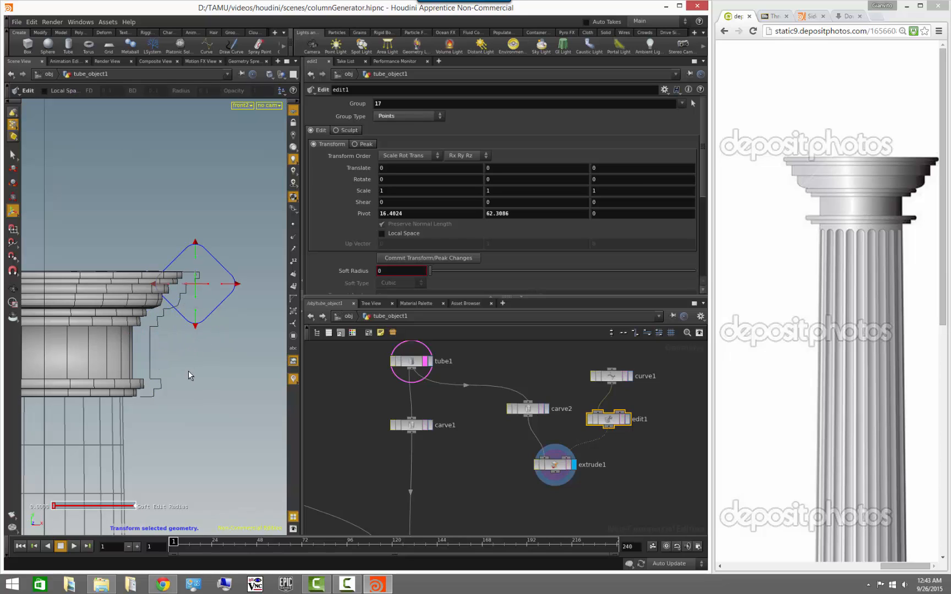
drag(185, 363, 142, 332)
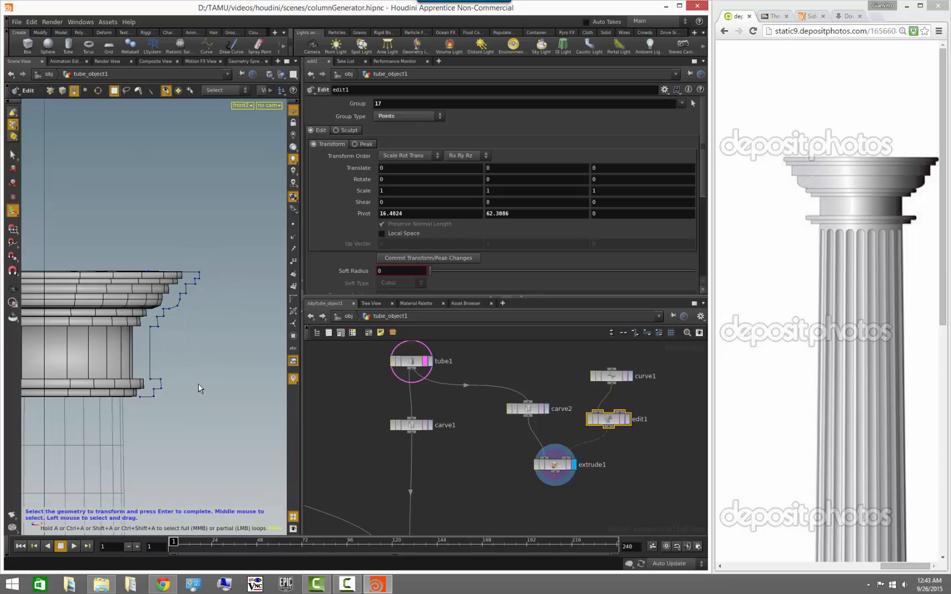
drag(198, 384, 137, 319)
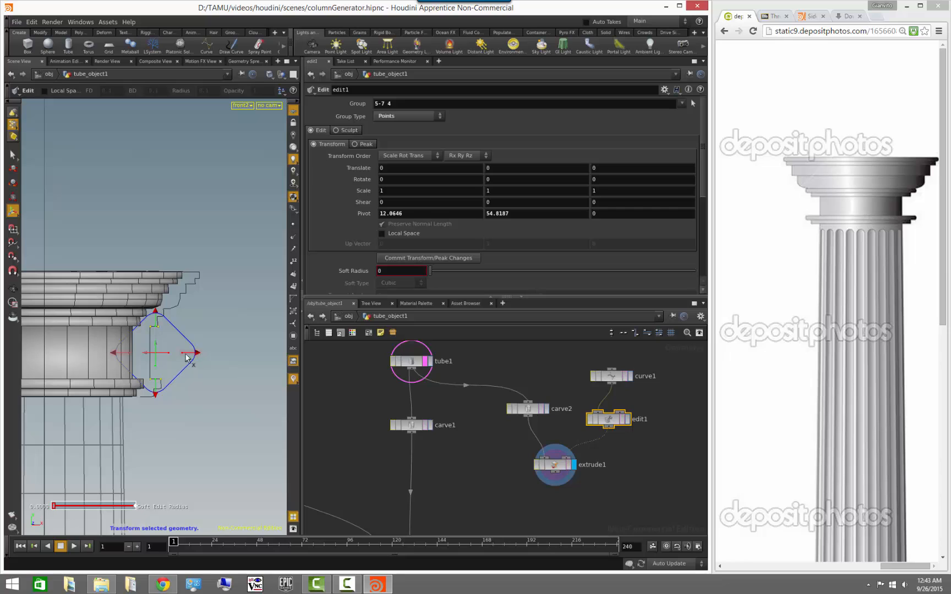
mouse_move(159, 354)
mouse_down()
mouse_move(171, 353)
mouse_move(163, 355)
mouse_up()
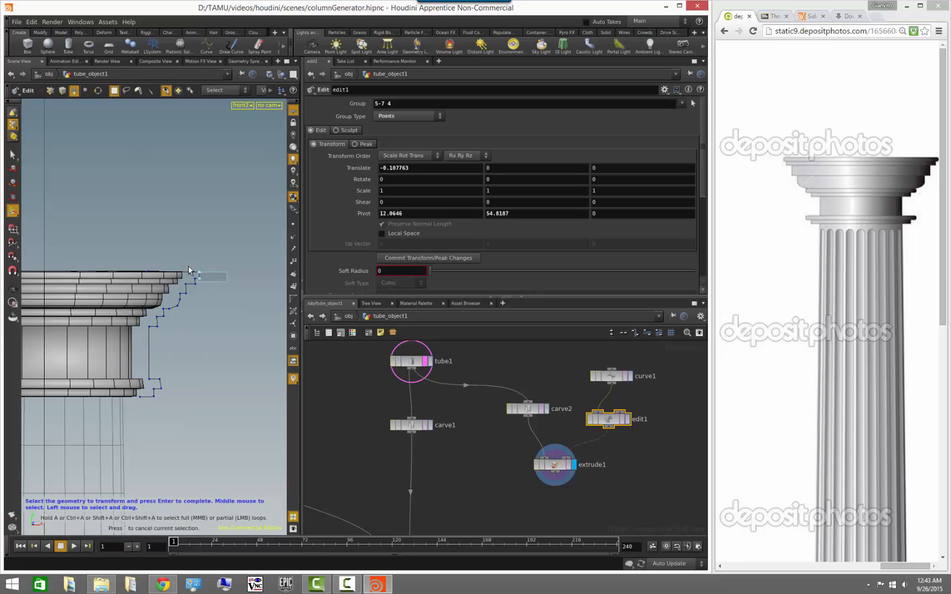
Select the profile's upper moulding points 14 to 21 and raise them by about 1.29
drag(226, 278, 81, 237)
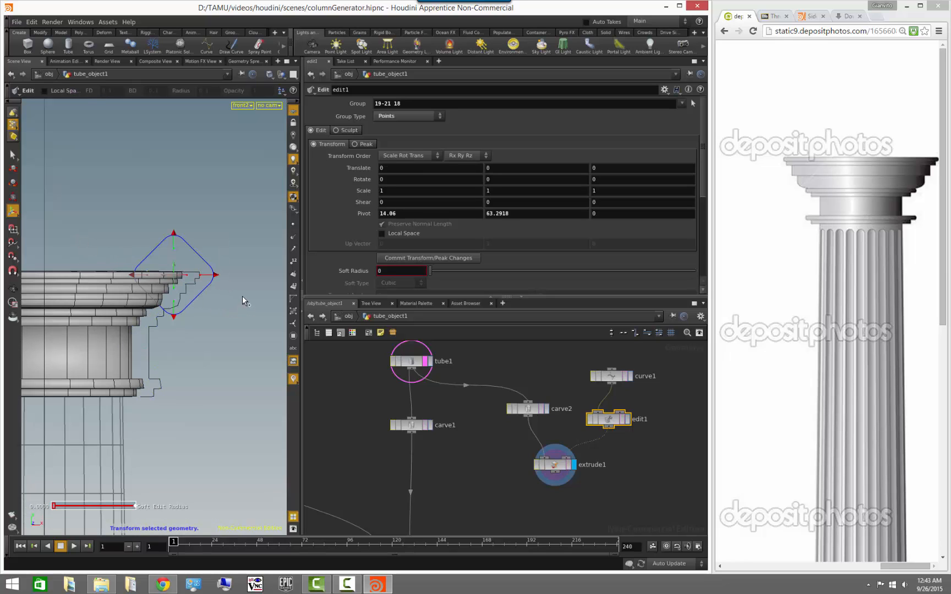
key(s)
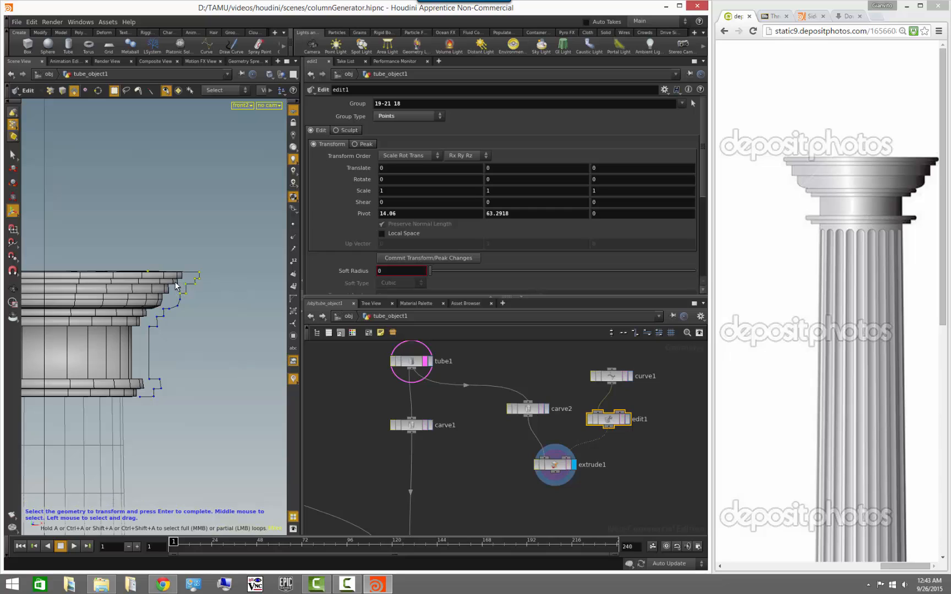
shift+click(176, 285)
key(Return)
drag(174, 270, 174, 257)
key(s)
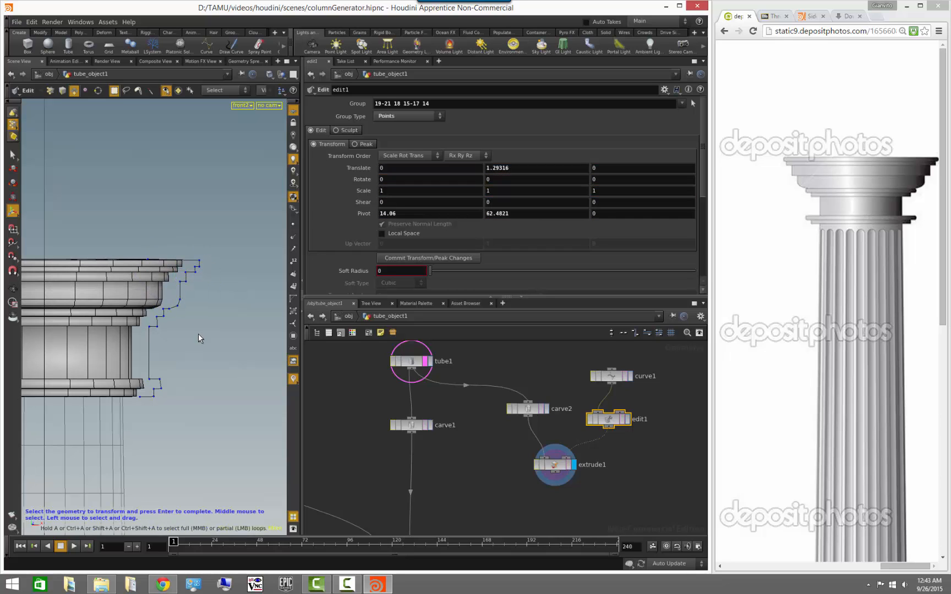
alt+right_drag(206, 361, 165, 357)
alt+middle_drag(172, 352, 193, 342)
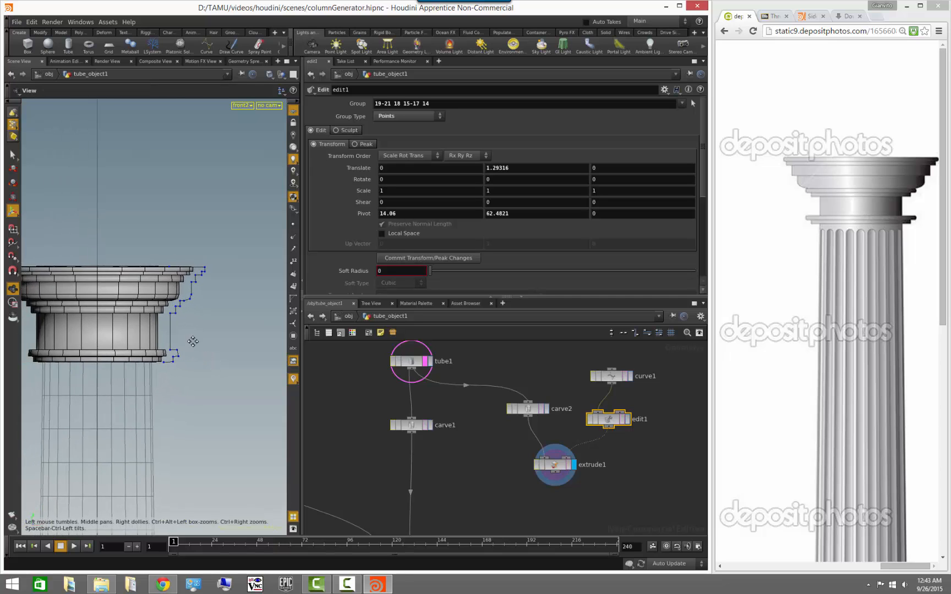
Select the profile's lower moulding point 4 in the Edit node and move it outward by about 0.115
alt+right_drag(205, 346, 242, 353)
key(Return)
click(186, 361)
drag(186, 361, 196, 365)
key(s)
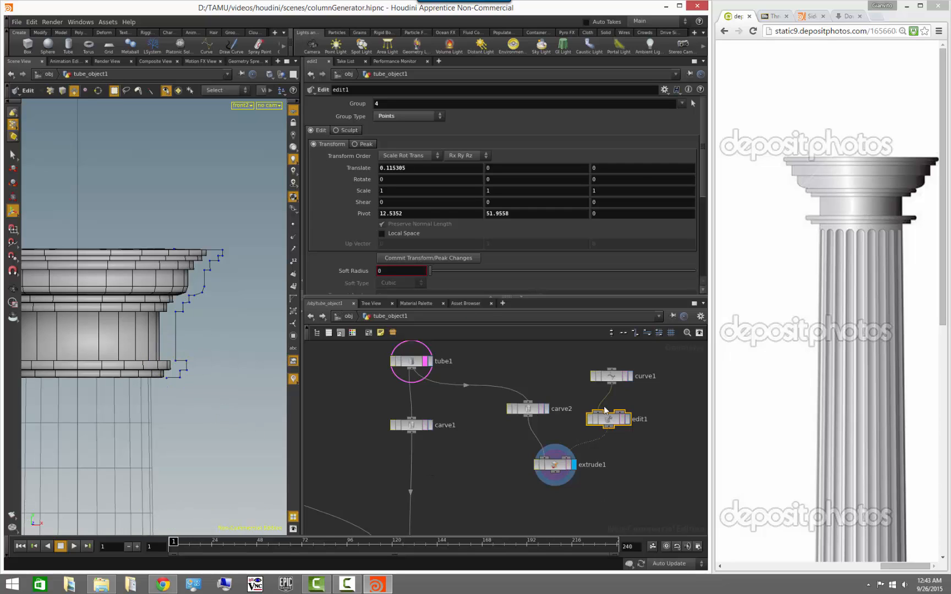
Add a Merge node fed by extrude1 and place it beside the fuse1 node at the end of the network
drag(559, 298, 558, 199)
scroll(557, 337, down, 4)
mouse_move(525, 422)
middle_down()
mouse_move(507, 284)
mouse_move(500, 373)
mouse_move(531, 410)
middle_up()
scroll(500, 373, down, 4)
scroll(552, 396, up, 2)
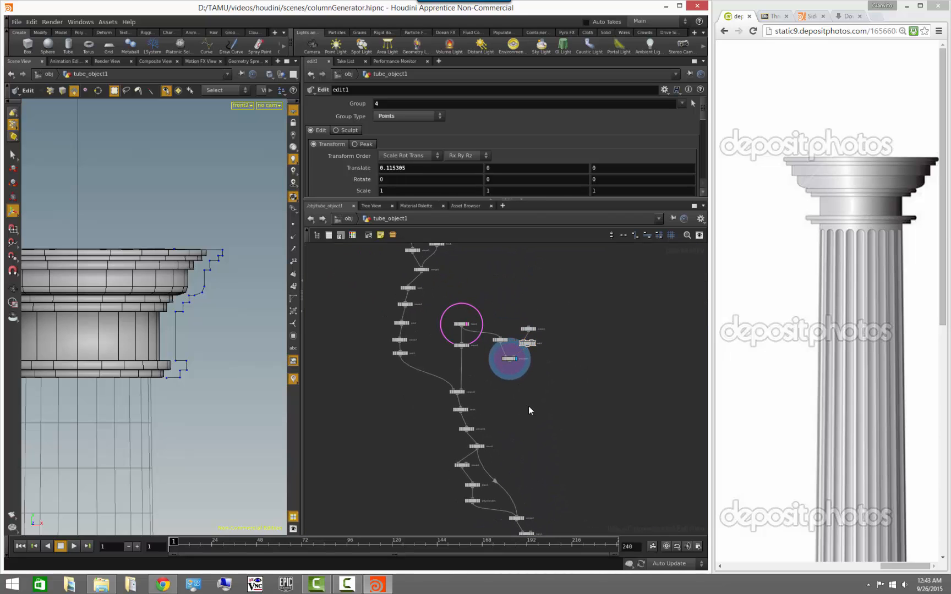
scroll(508, 385, up, 3)
middle_drag(507, 377, 510, 406)
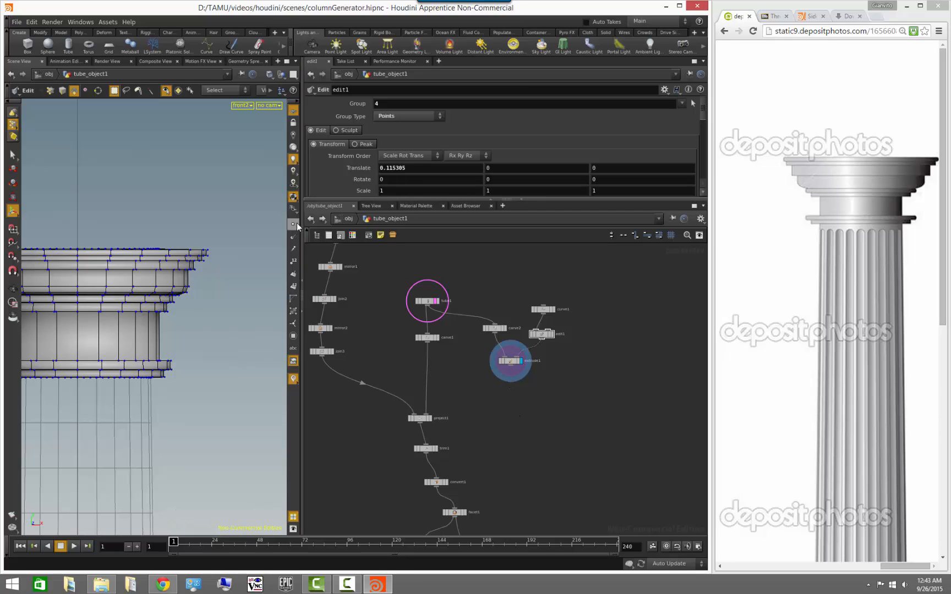
click(510, 361)
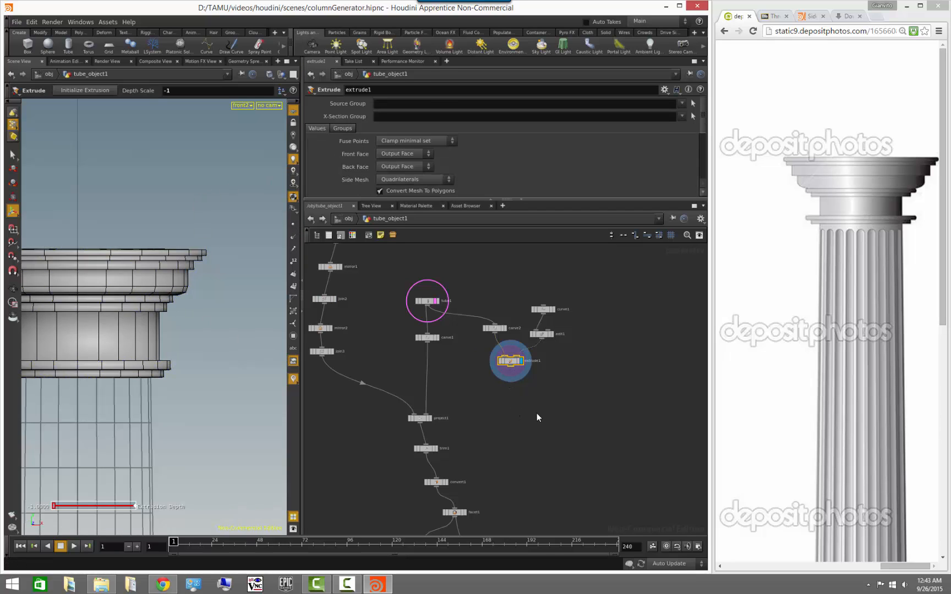
middle_drag(537, 413, 523, 361)
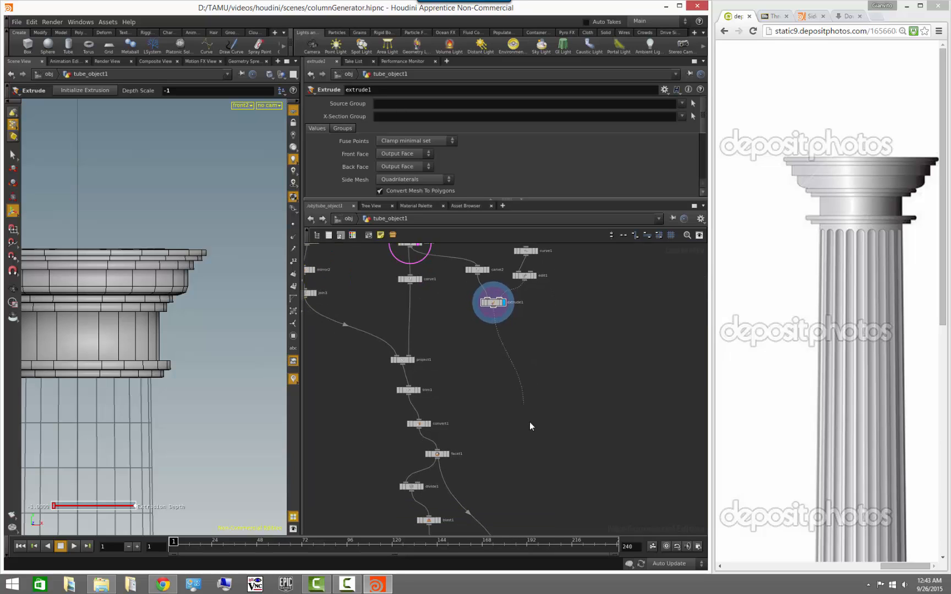
middle_drag(530, 442, 523, 313)
middle_drag(529, 374, 488, 237)
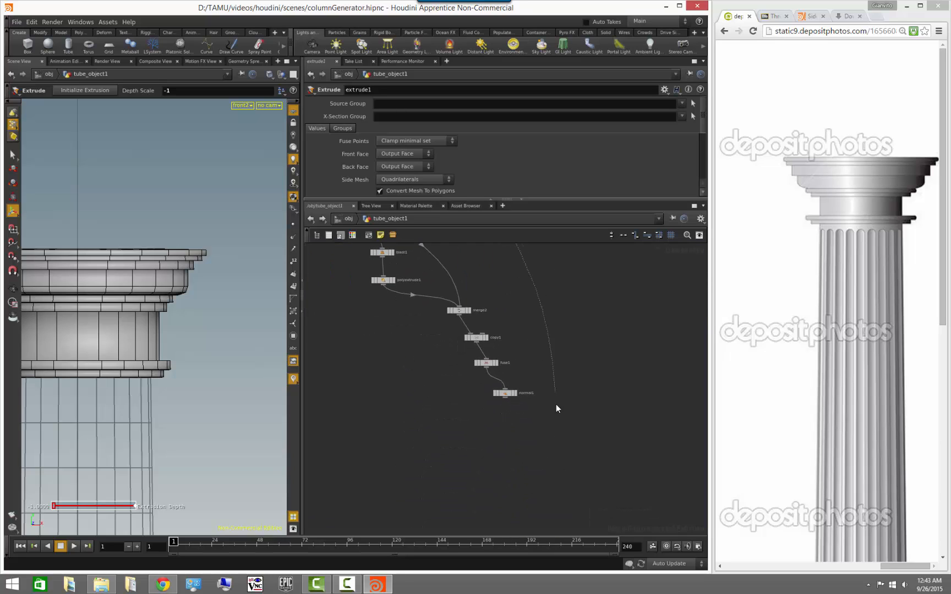
key(Tab)
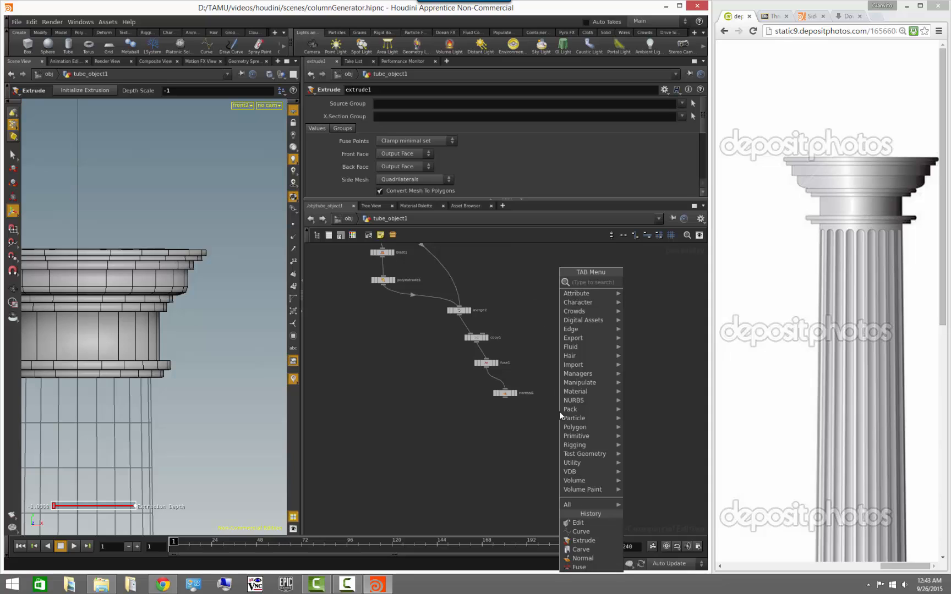
text(merge)
key(Return)
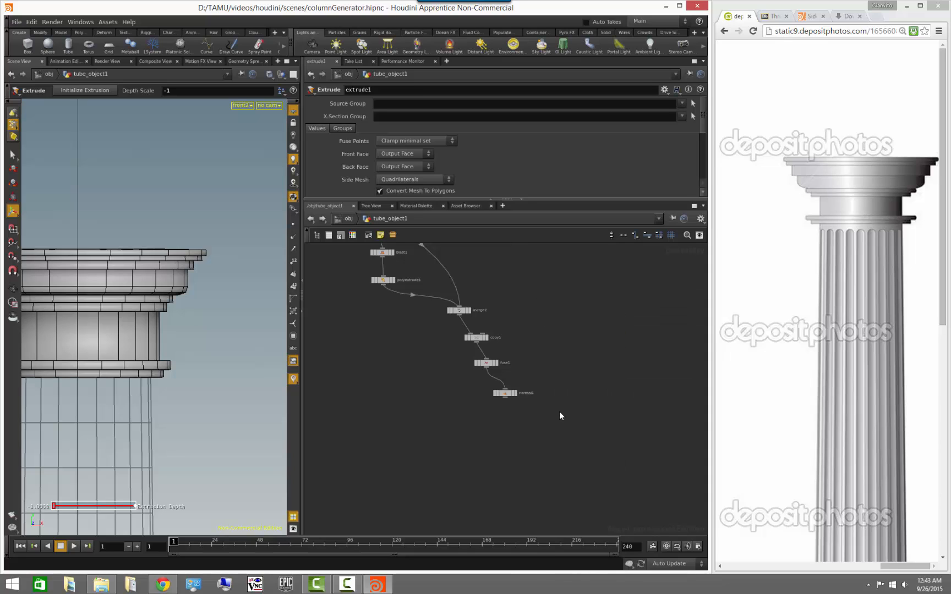
click(559, 412)
drag(554, 374, 552, 374)
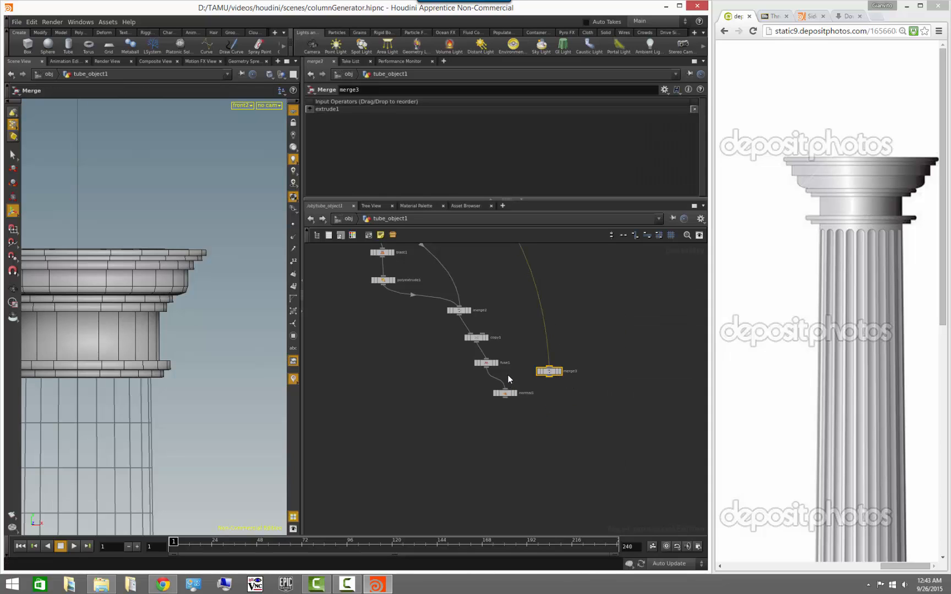
Connect fuse1 into the new Merge node and display the merged shaft and capital
drag(487, 372, 548, 367)
click(560, 371)
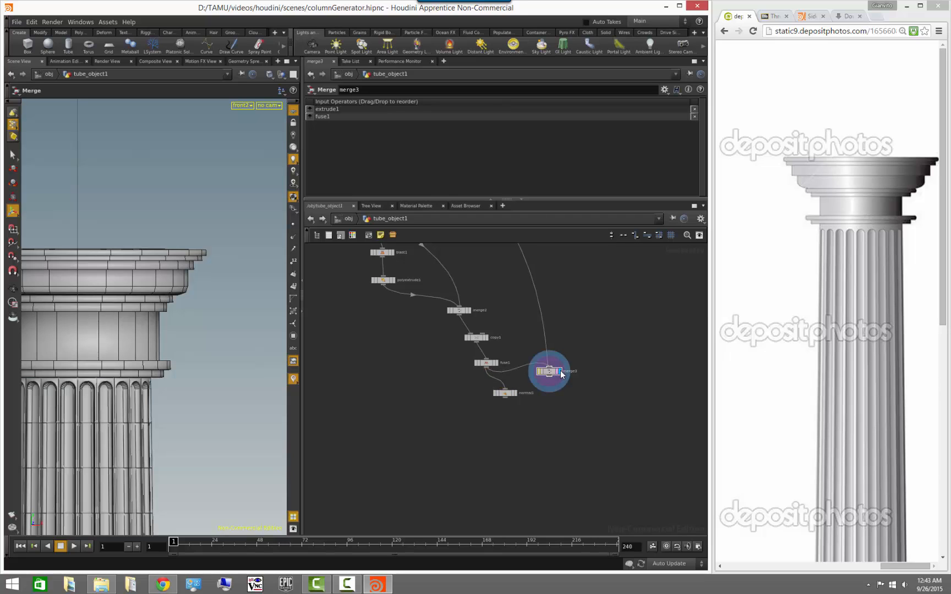
alt+right_drag(220, 407, 179, 404)
alt+middle_drag(180, 404, 215, 323)
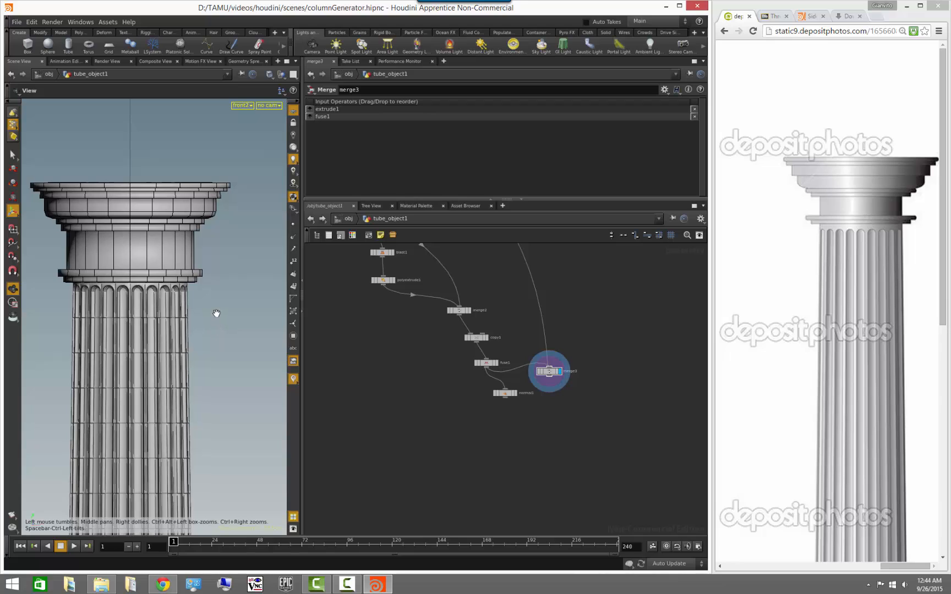
Place the Normal node below the Merge node, feed it from the merge's output, and display it
drag(513, 394, 524, 428)
drag(549, 377, 521, 424)
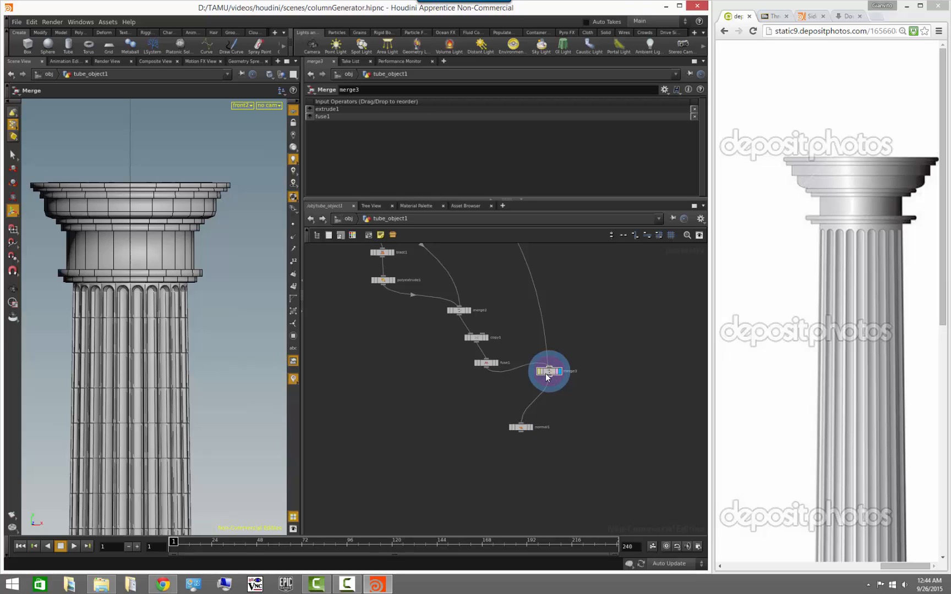
drag(551, 370, 532, 384)
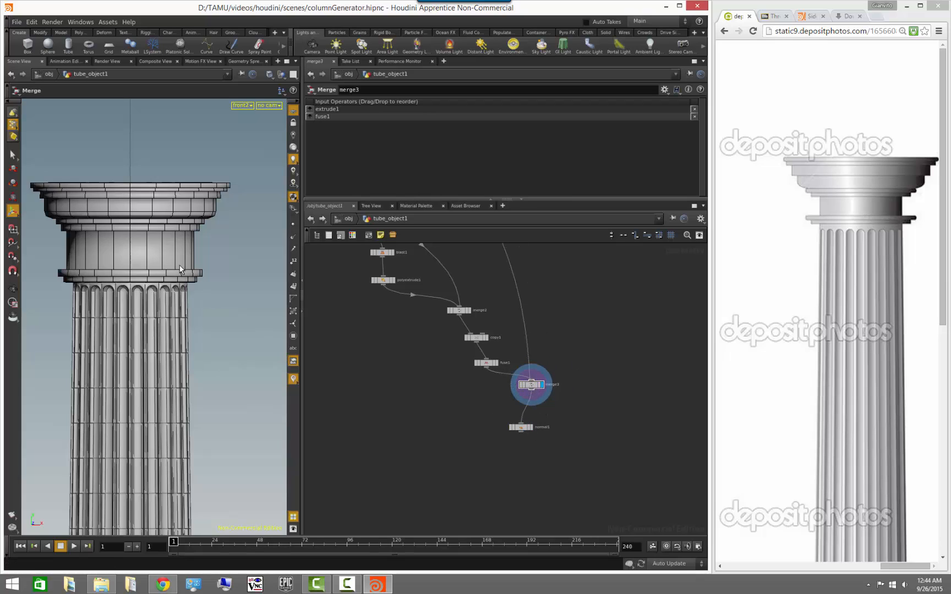
click(532, 429)
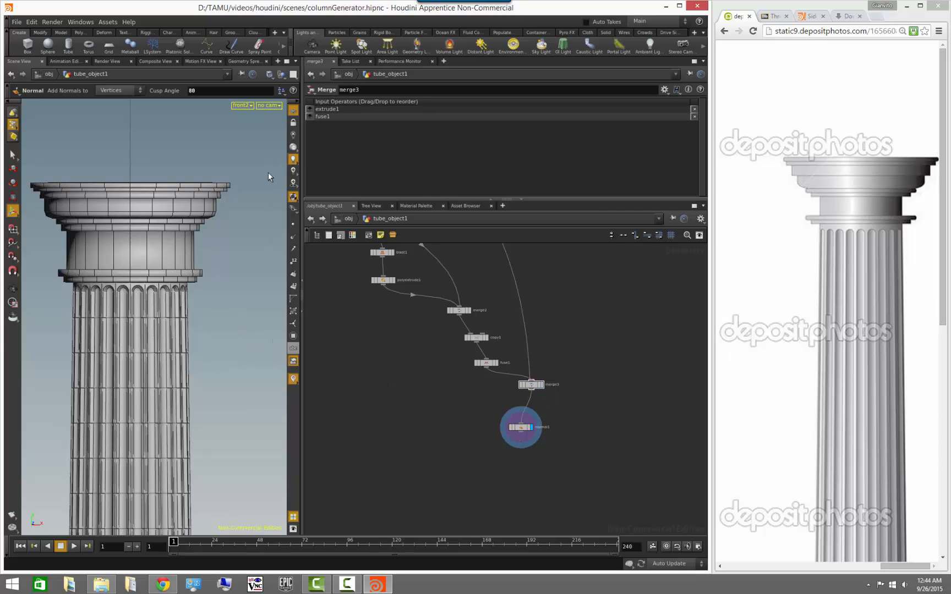
Move the tube1 node higher in the network, above its Carve branches
alt+right_drag(210, 416, 184, 416)
mouse_move(184, 416)
alt+middle_down()
mouse_move(188, 292)
mouse_move(202, 268)
alt+middle_up()
alt+middle_drag(246, 397, 229, 289)
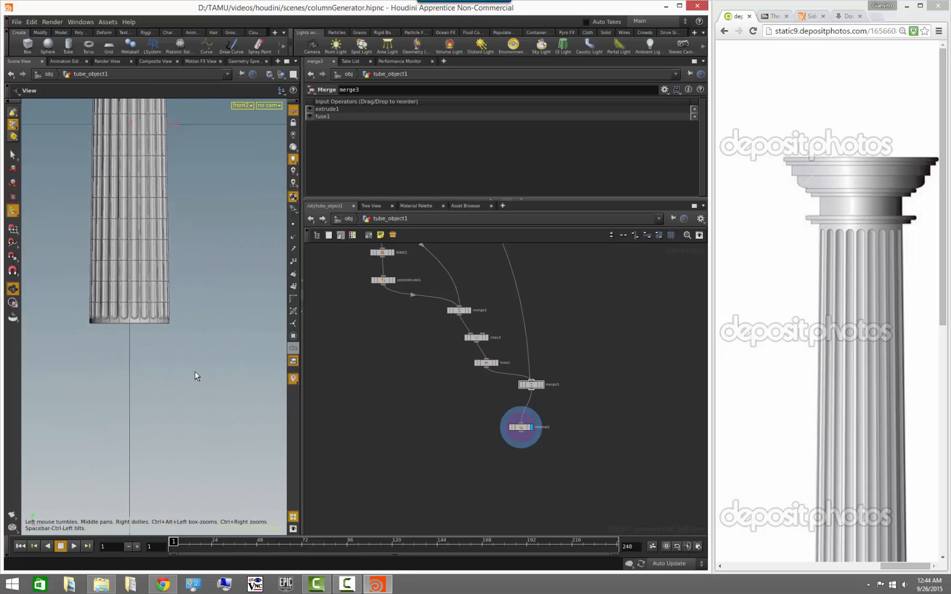
middle_drag(444, 322, 440, 496)
middle_drag(458, 297, 477, 528)
scroll(491, 469, up, 1)
drag(358, 363, 354, 294)
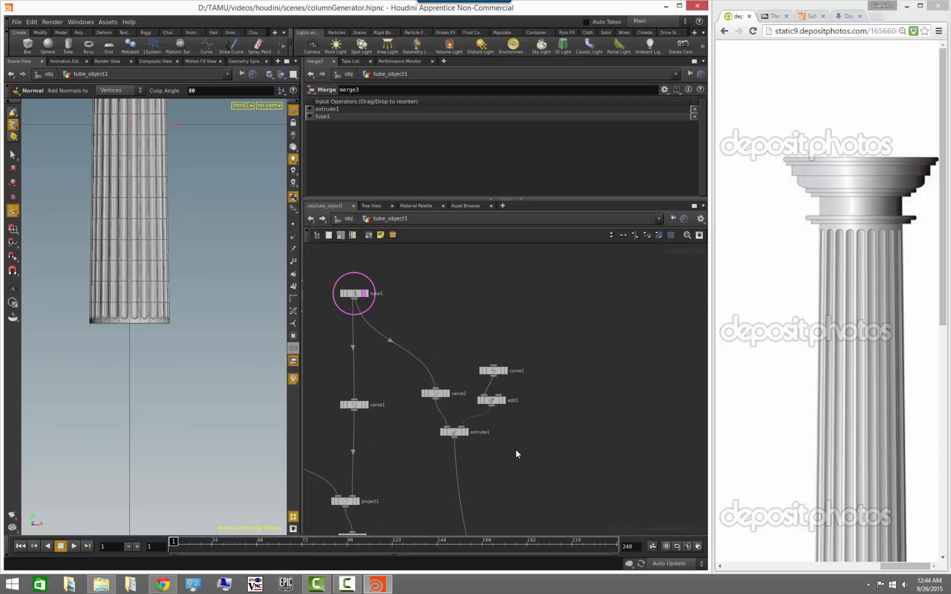
Duplicate carve2, curve1, edit1 and extrude1, place the copies beside the originals, and center tube1 above the three branches
right_drag(503, 450, 562, 487)
drag(568, 492, 418, 376)
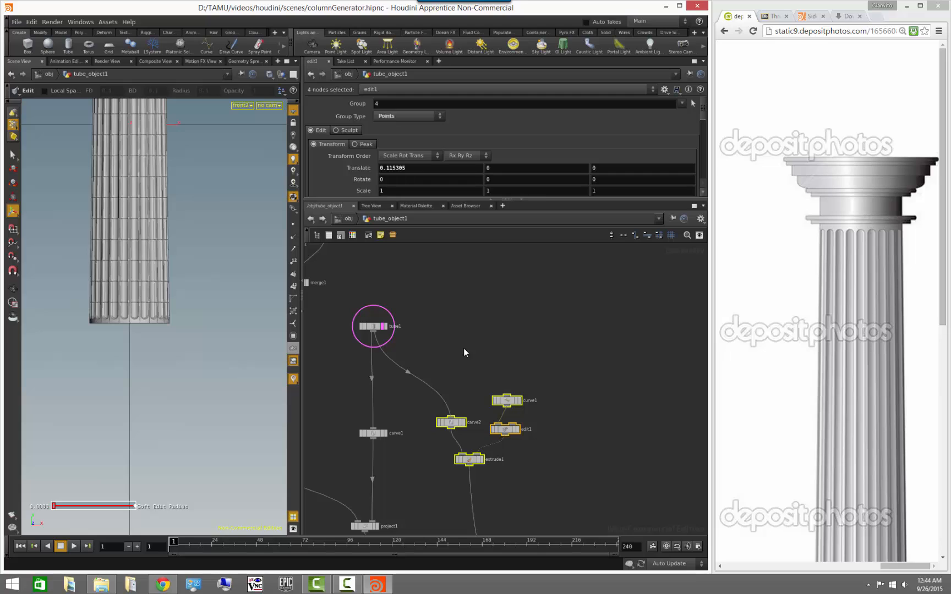
key(ctrl+c)
key(ctrl+v)
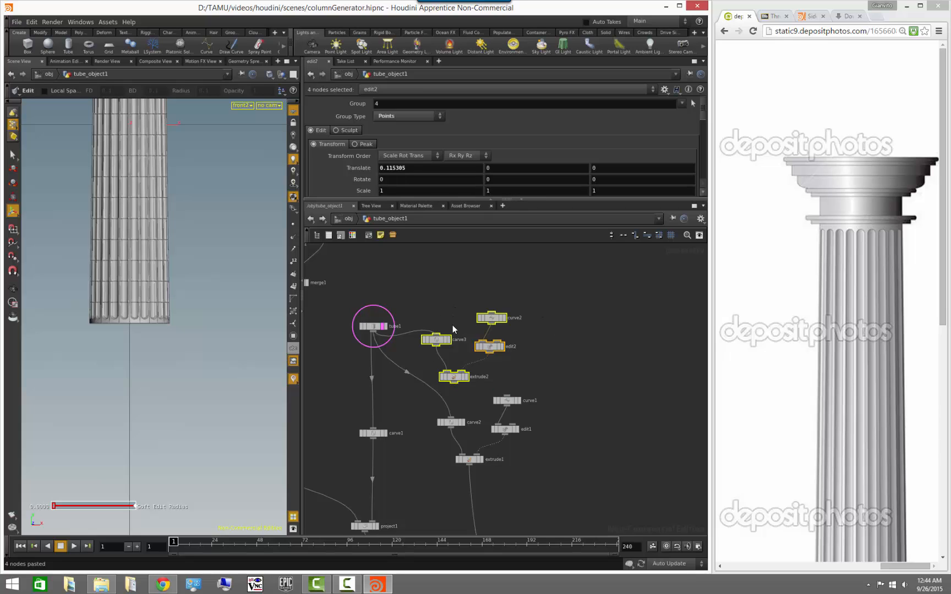
drag(441, 340, 564, 406)
drag(373, 328, 451, 272)
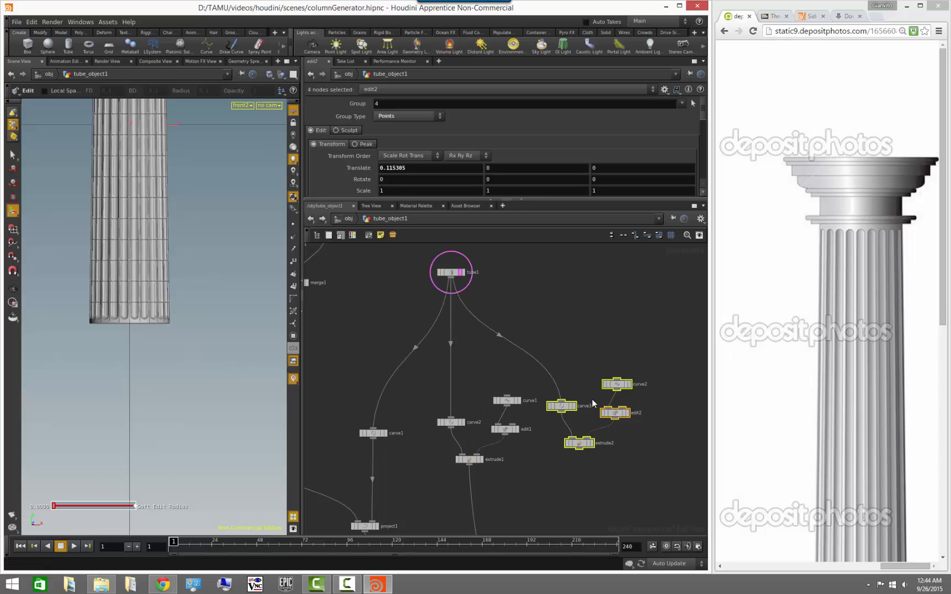
click(622, 475)
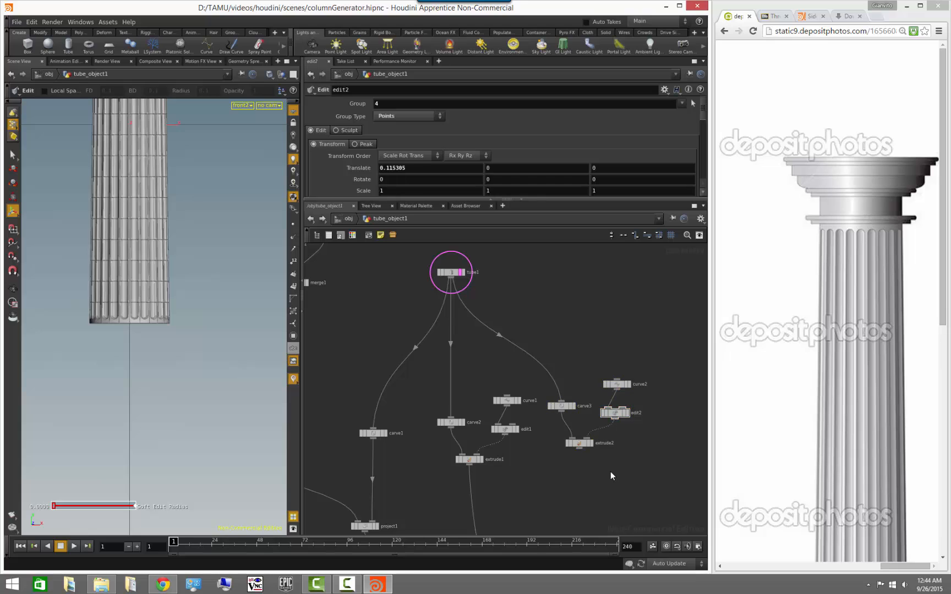
Set carve3's First V to 1 and display the extrude2 node
click(563, 409)
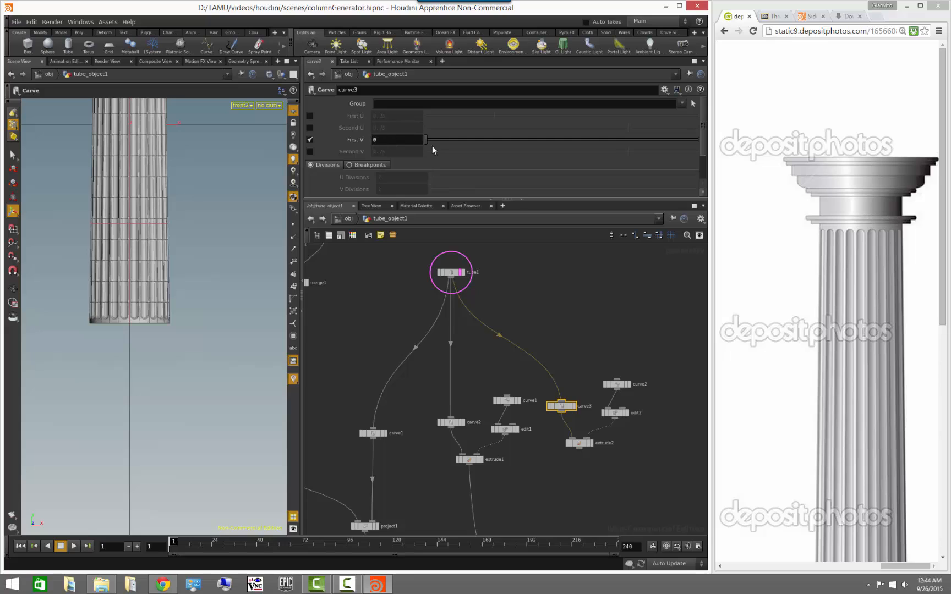
drag(431, 144, 732, 156)
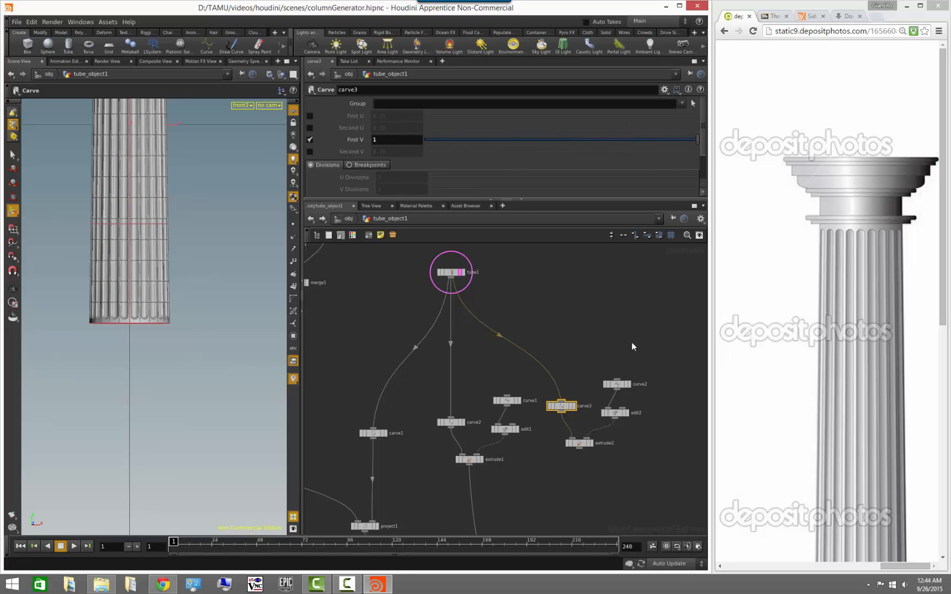
click(620, 454)
click(591, 443)
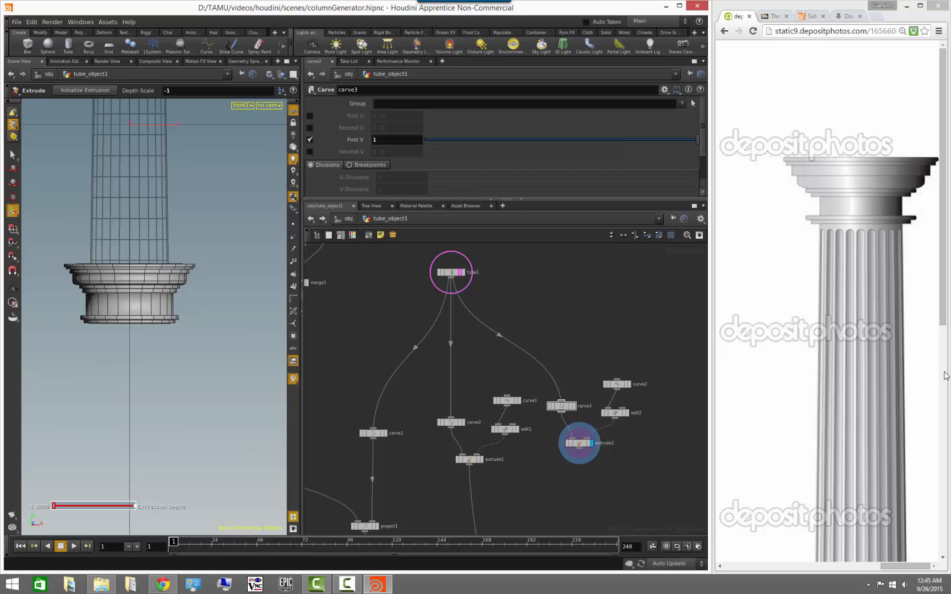
Bring up the column's base in the reference photo and delete the edit2 node between curve2 and extrude2
drag(943, 333, 950, 582)
click(945, 550)
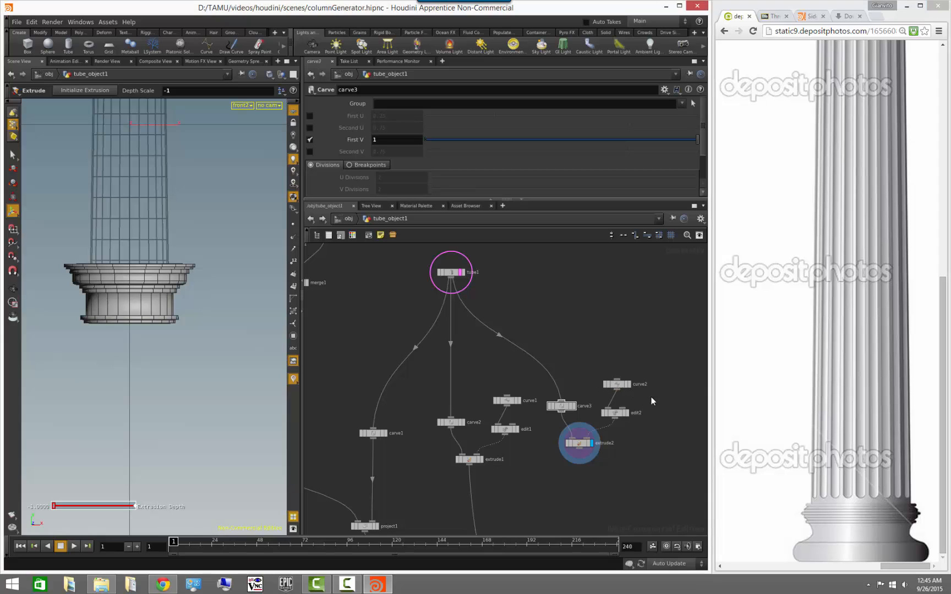
scroll(624, 392, up, 4)
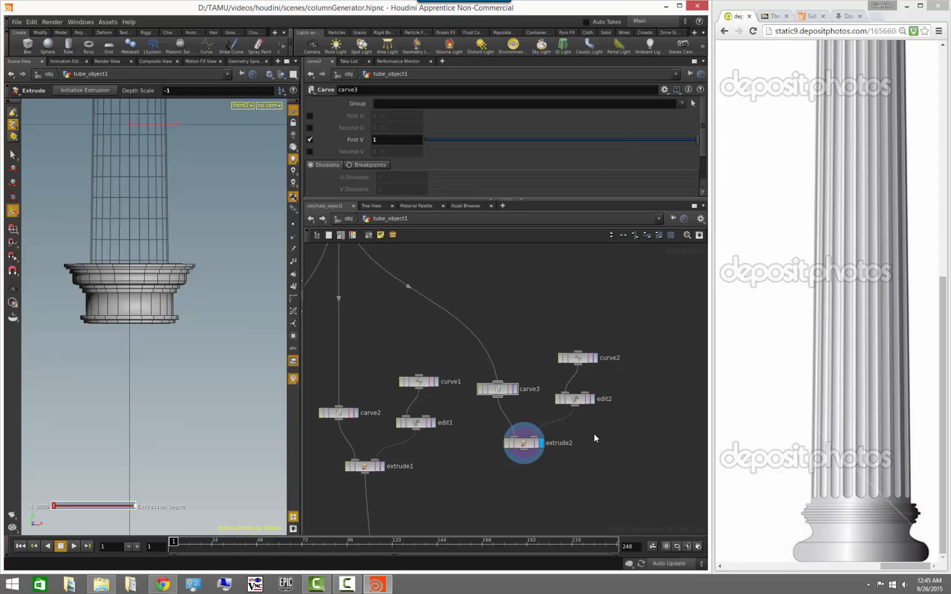
click(538, 445)
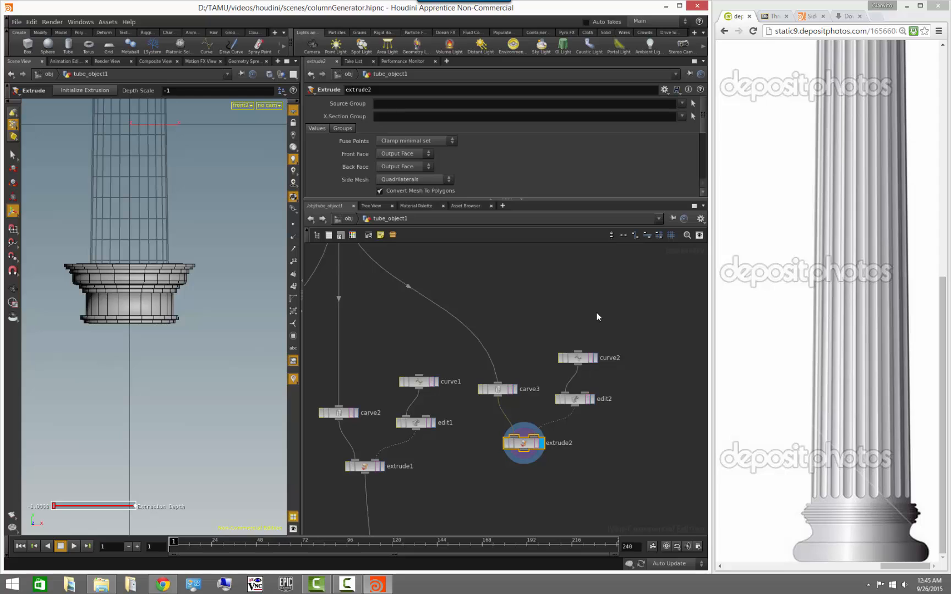
click(575, 398)
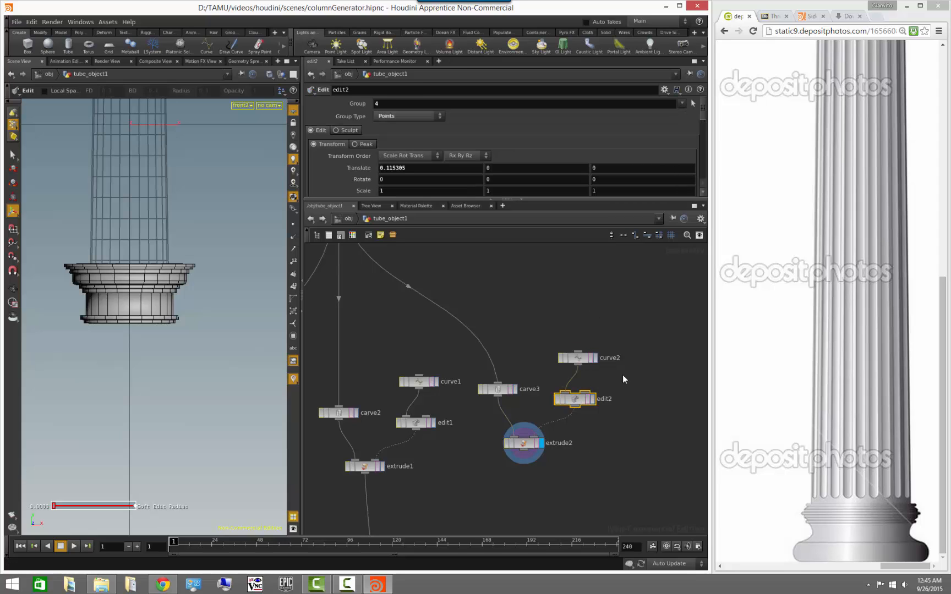
key(Delete)
Clear all the point coordinates of the curve2 node
click(578, 358)
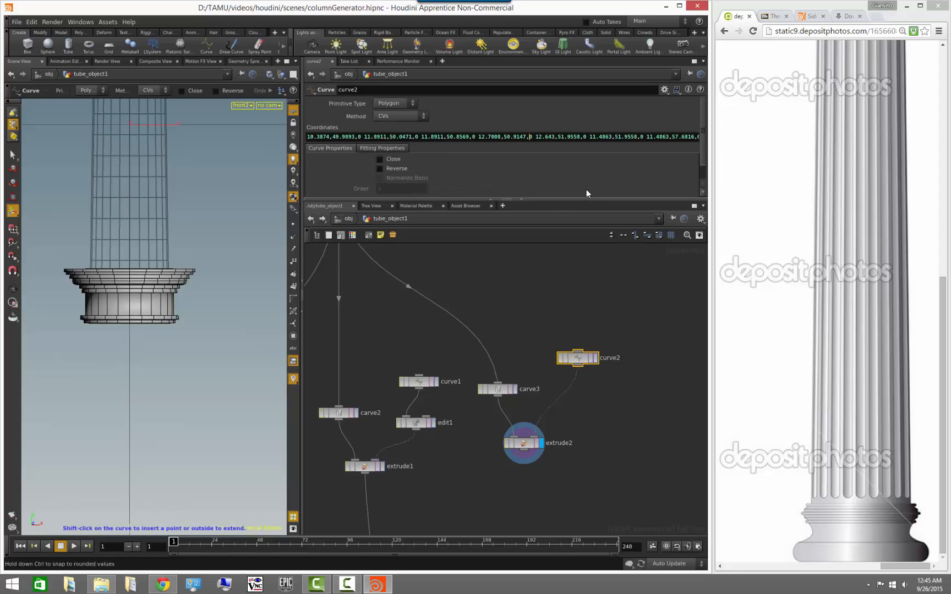
key(ctrl+a)
key(BackSpace)
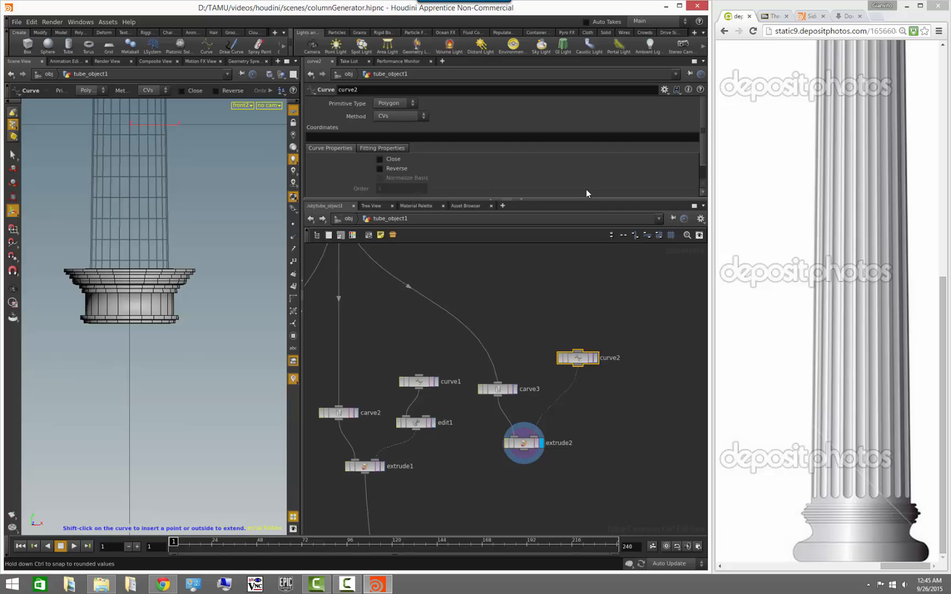
key(Return)
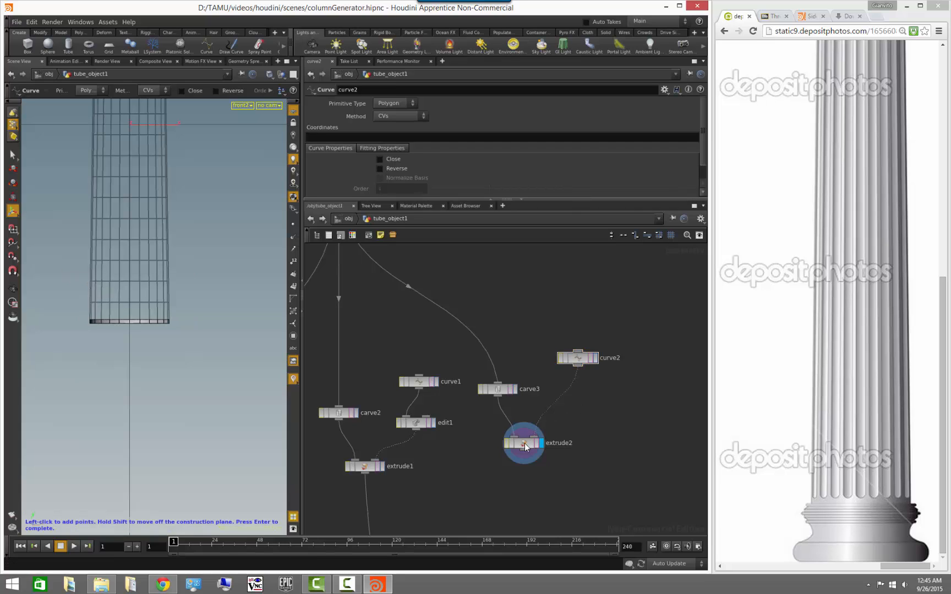
Set extrude2's Depth Scale to 1, enlarging the parameter area to reach the setting
click(525, 444)
drag(460, 199, 441, 310)
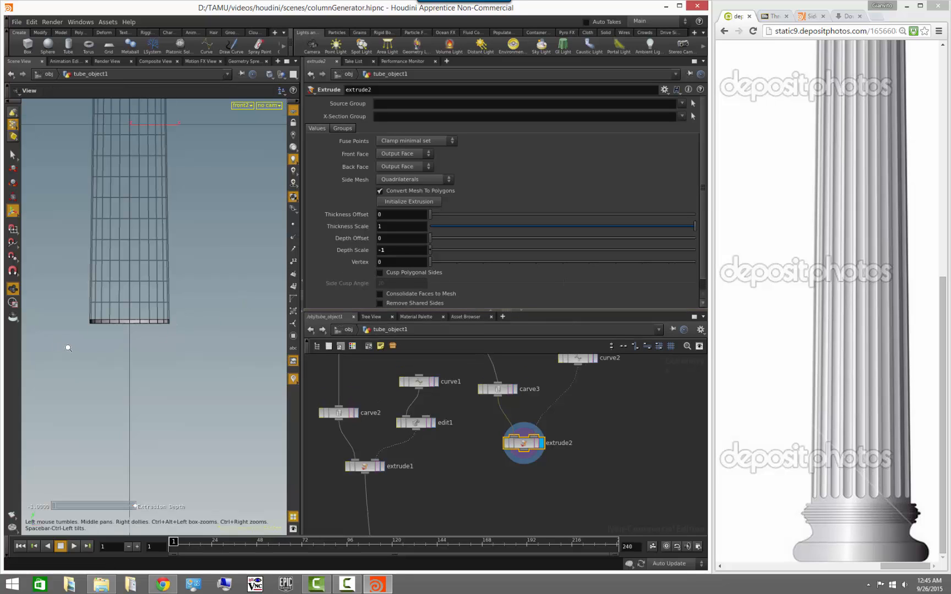
alt+right_drag(67, 347, 172, 333)
key(Return)
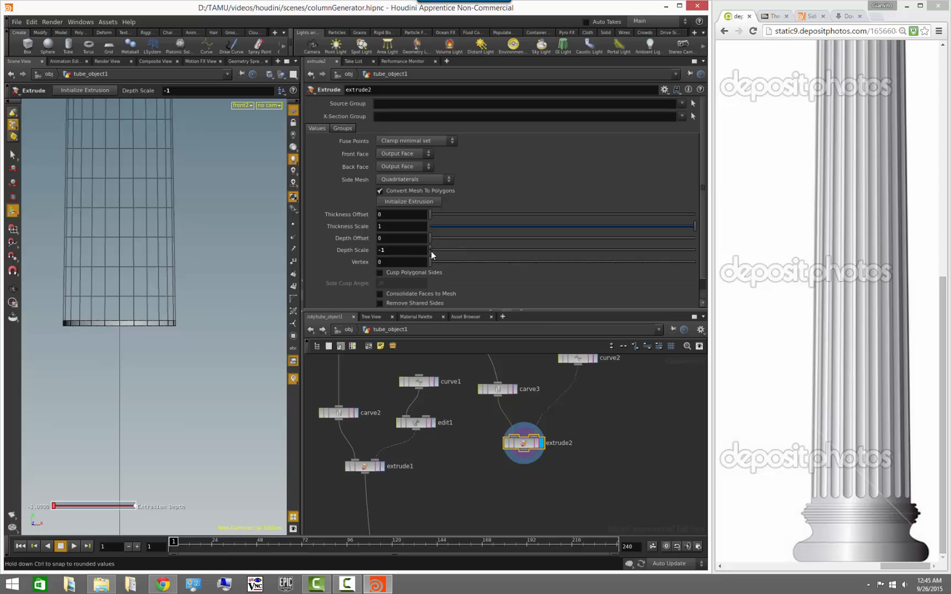
drag(431, 251, 751, 262)
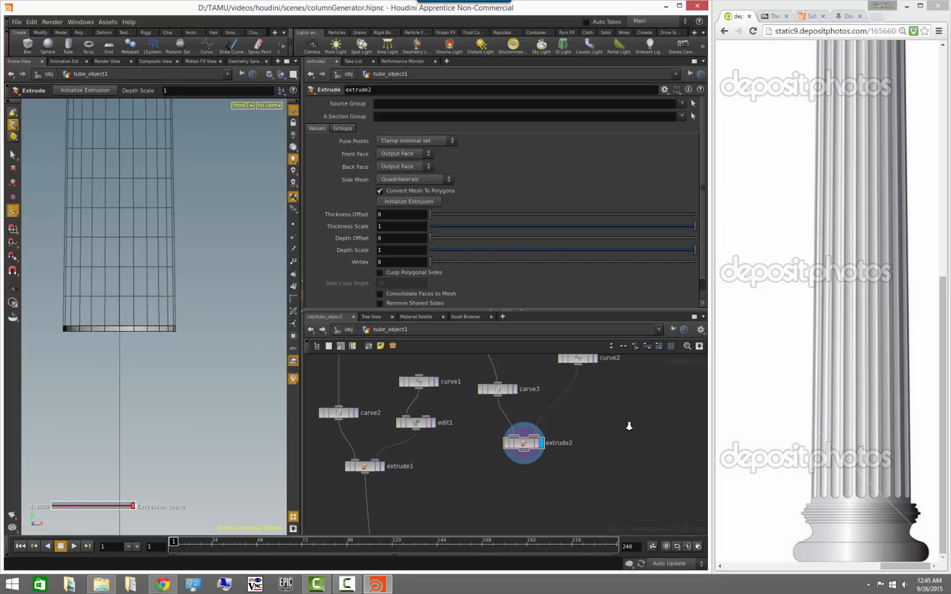
Draw curve2 as a base profile beside the shaft's lower end, bulging twice, from about (12.1, -50.9) to (12.3, -58.0)
scroll(619, 421, down, 3)
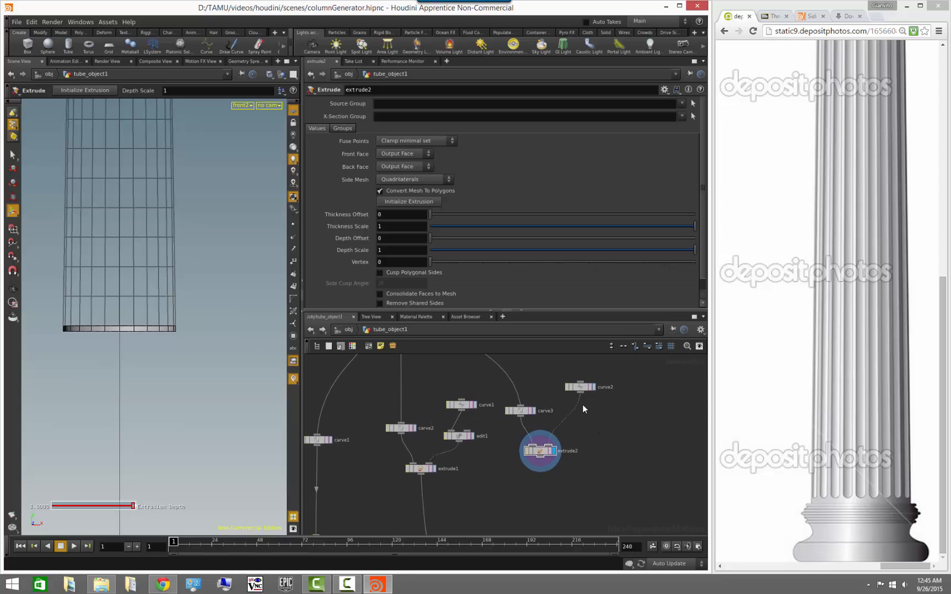
click(581, 387)
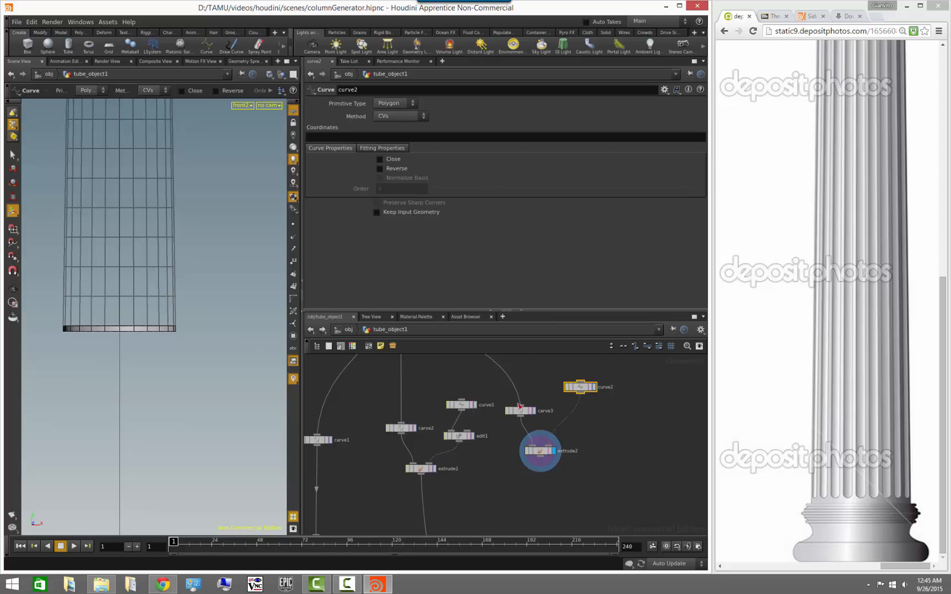
scroll(187, 368, up, 2)
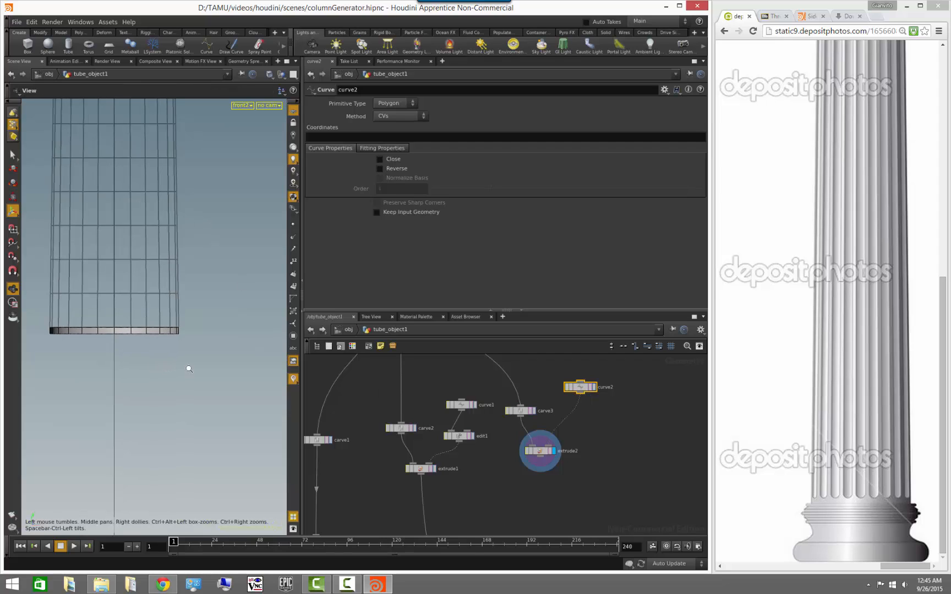
click(196, 335)
click(203, 335)
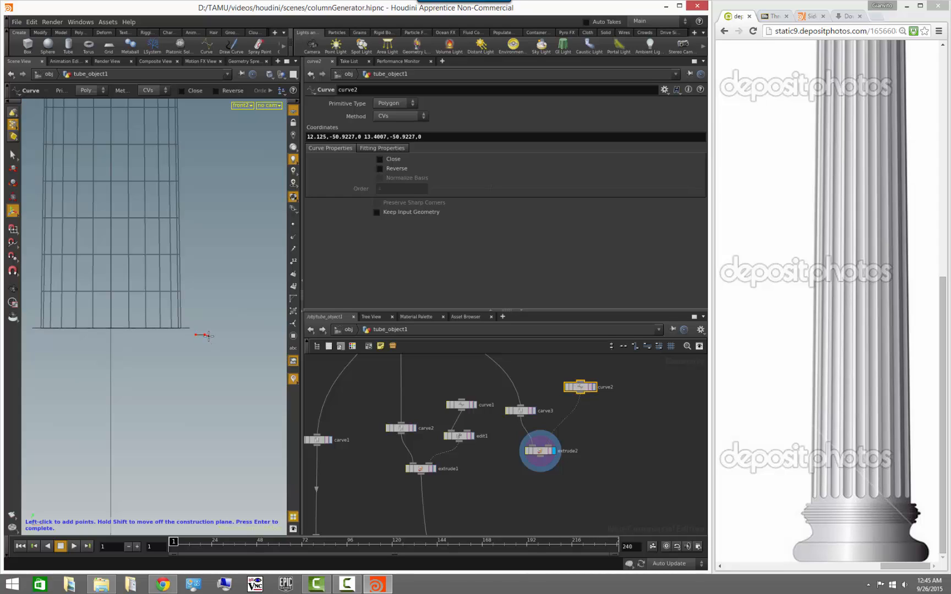
click(209, 339)
click(208, 343)
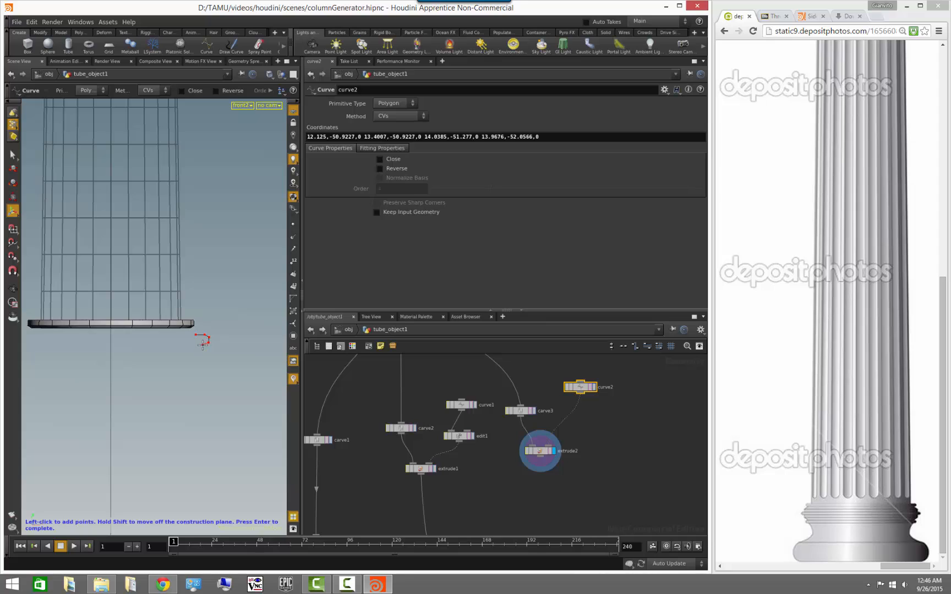
click(202, 346)
click(196, 347)
click(194, 350)
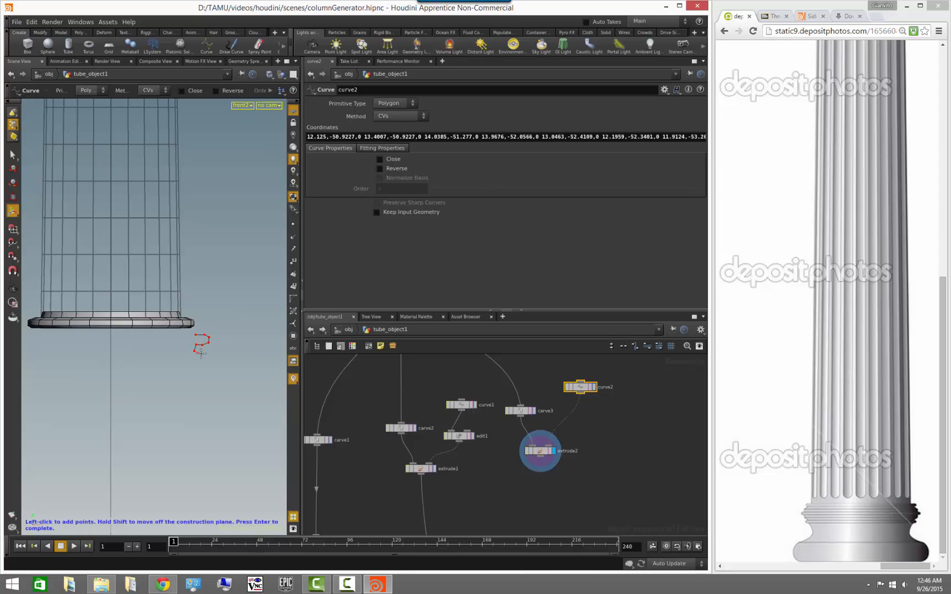
click(204, 355)
click(215, 361)
click(219, 368)
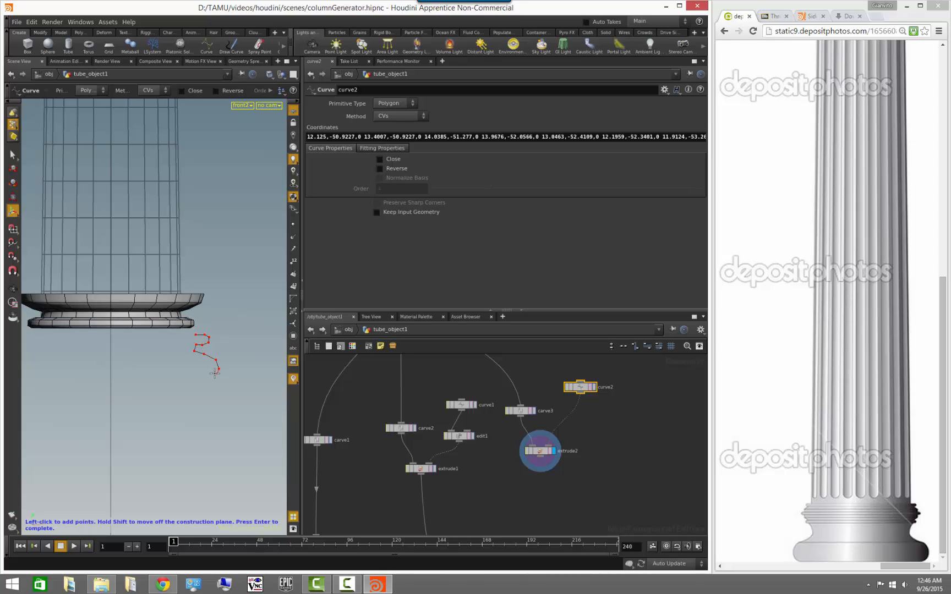
click(212, 374)
click(199, 374)
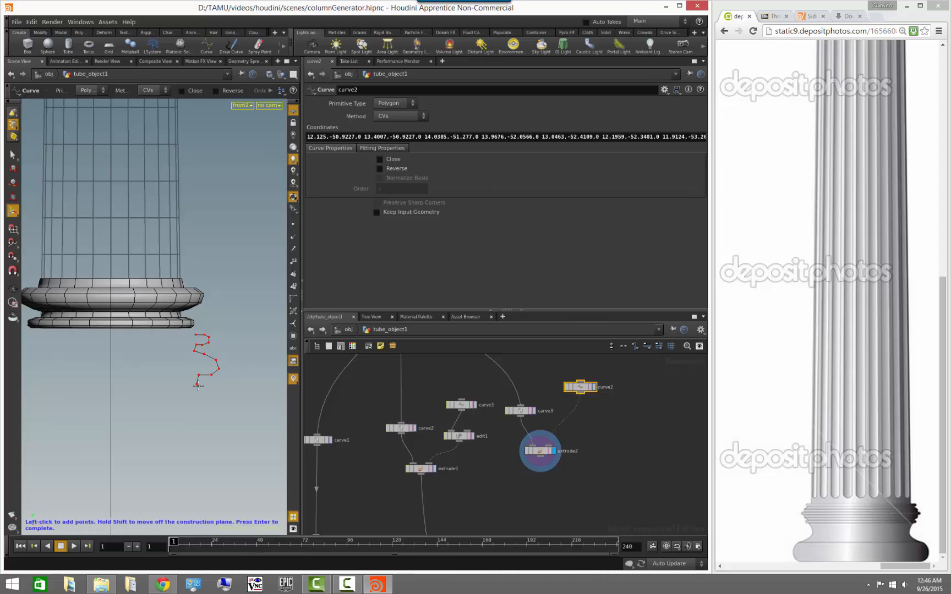
key(Return)
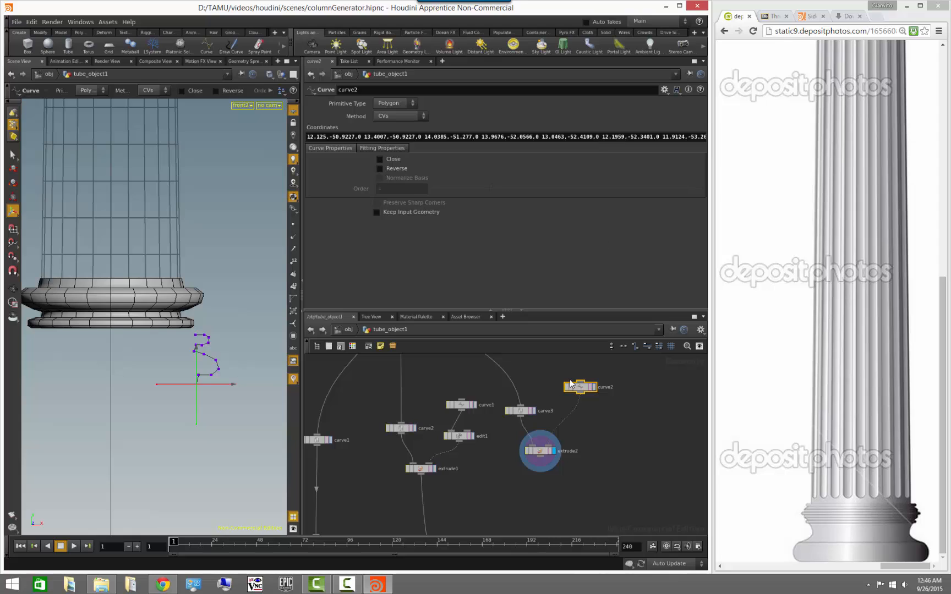
Move the extrude2 node beneath curve2 in the network
click(605, 458)
scroll(537, 377, down, 2)
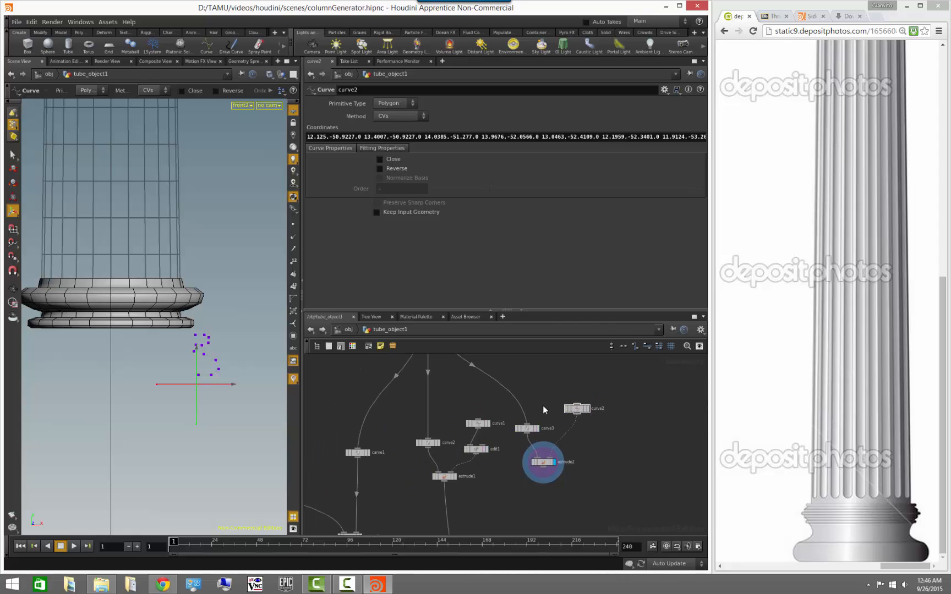
click(544, 462)
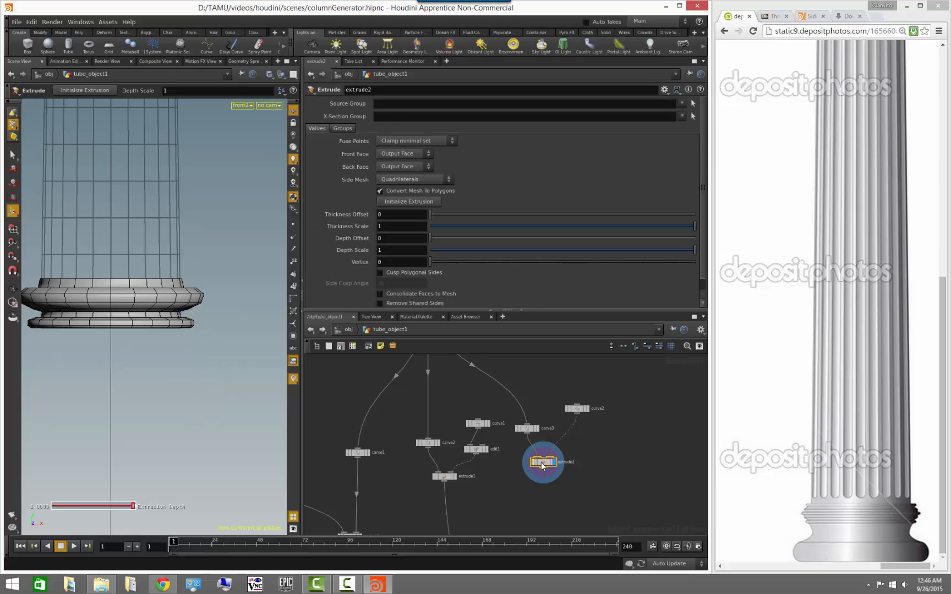
drag(555, 472, 572, 484)
Try reversing the curve2 profile's direction and restore the original direction
click(578, 409)
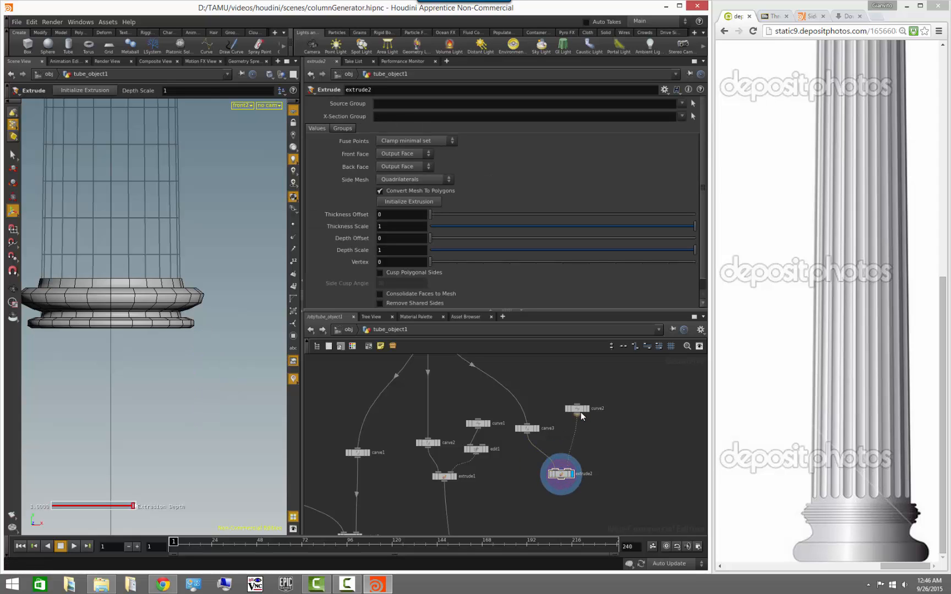
click(608, 424)
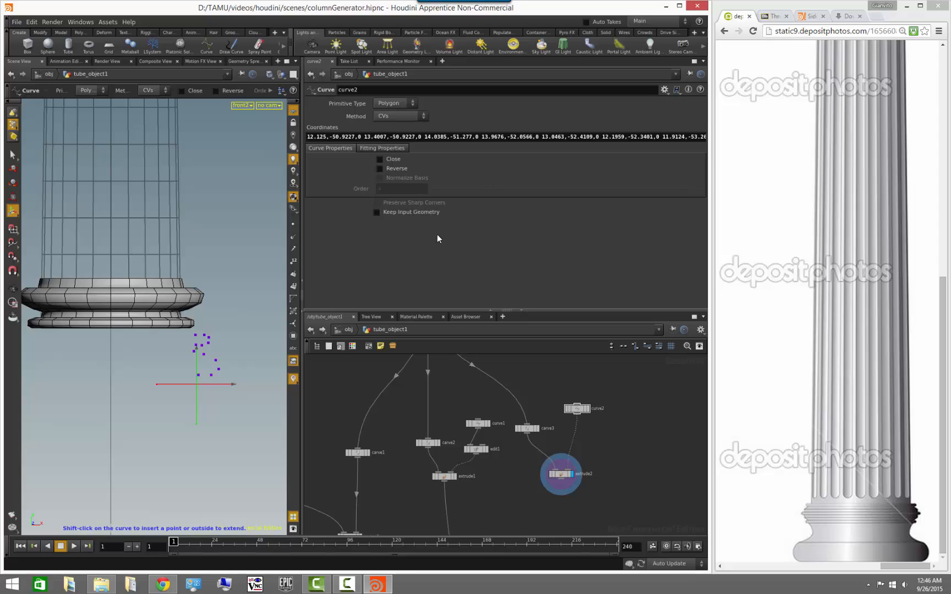
click(393, 168)
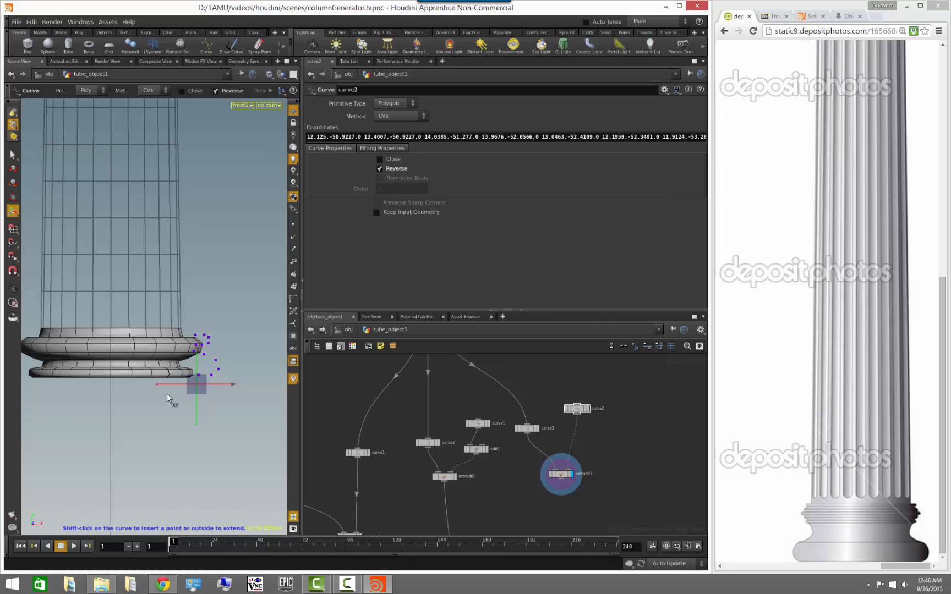
key(Escape)
scroll(118, 406, up, 2)
key(Return)
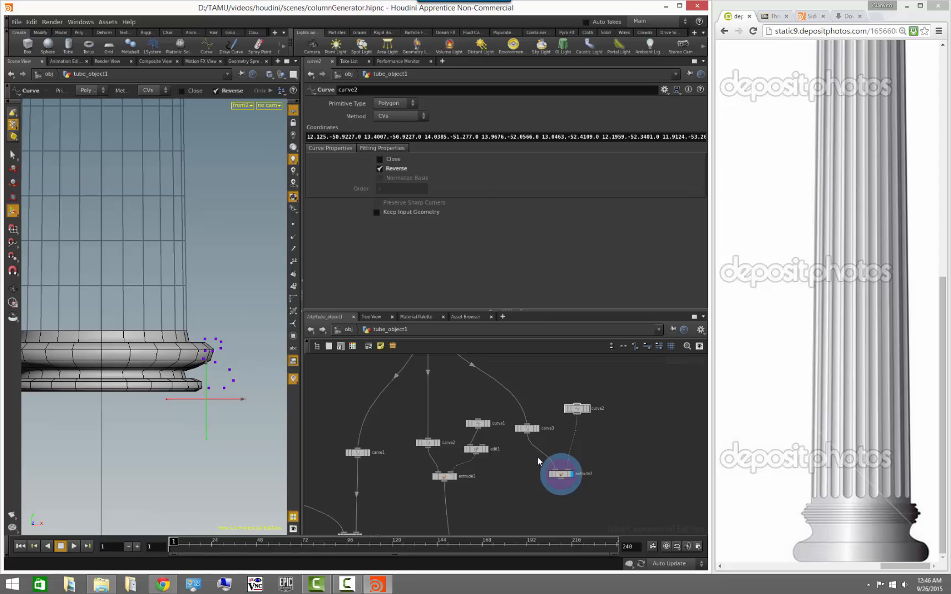
click(383, 169)
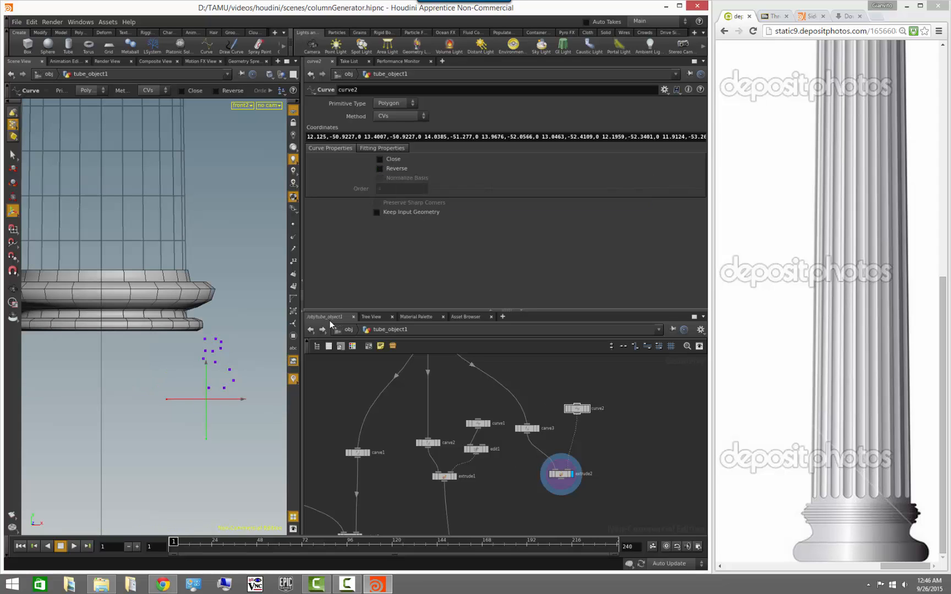
Check carve3's settings and set extrude2's Depth Scale to -1
click(528, 431)
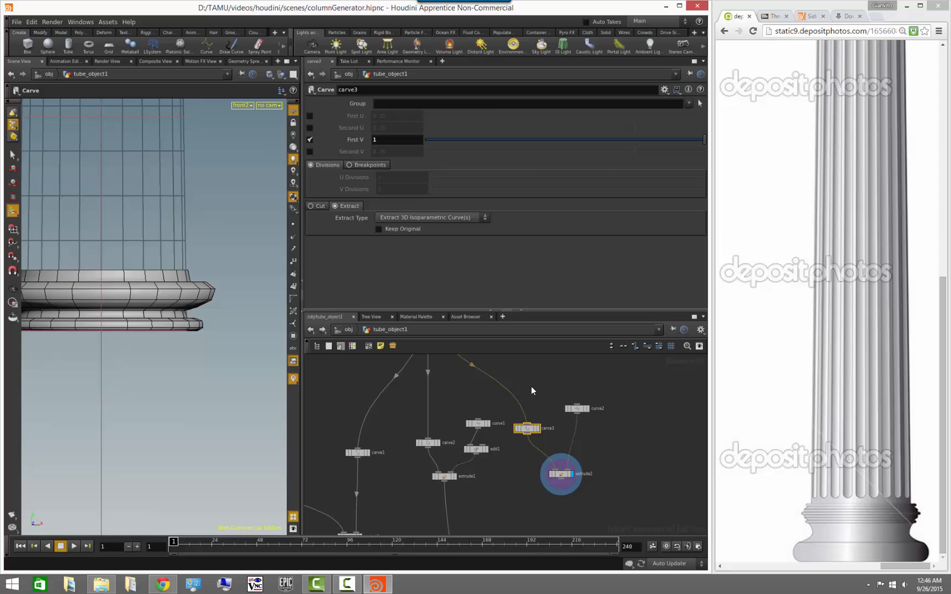
click(566, 482)
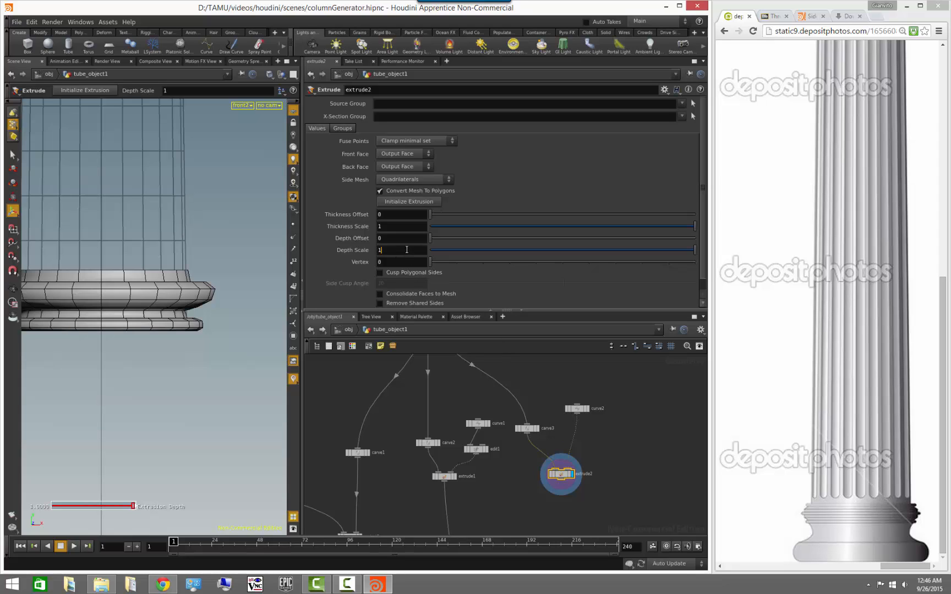
key(Return)
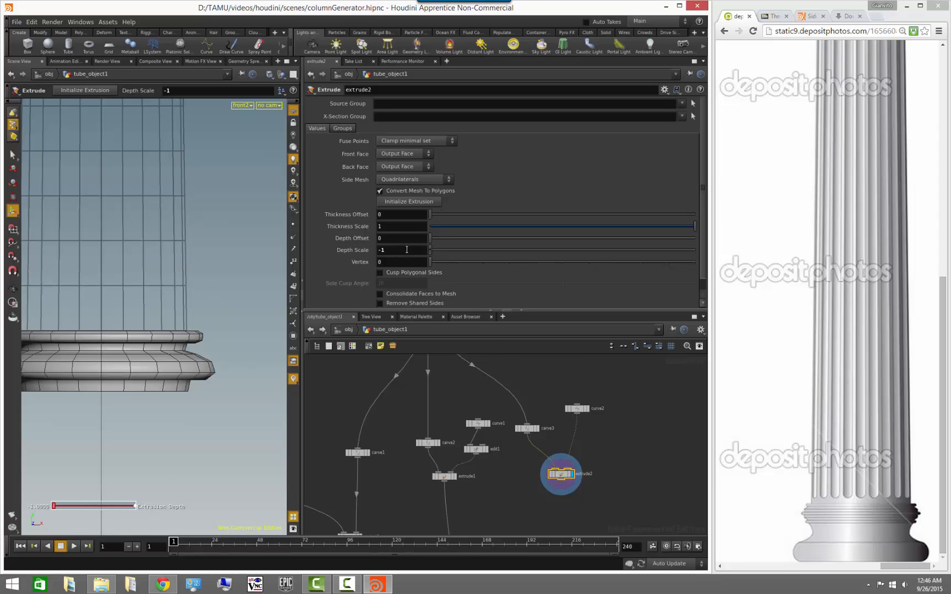
Display the curve2 profile on its own for comparison and restore extrude2 as the displayed node
click(592, 464)
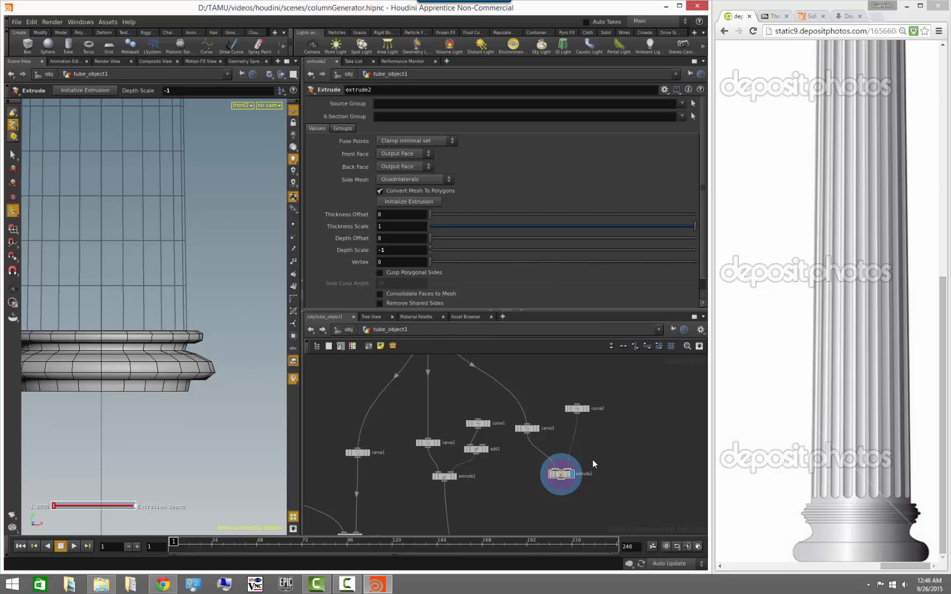
click(586, 409)
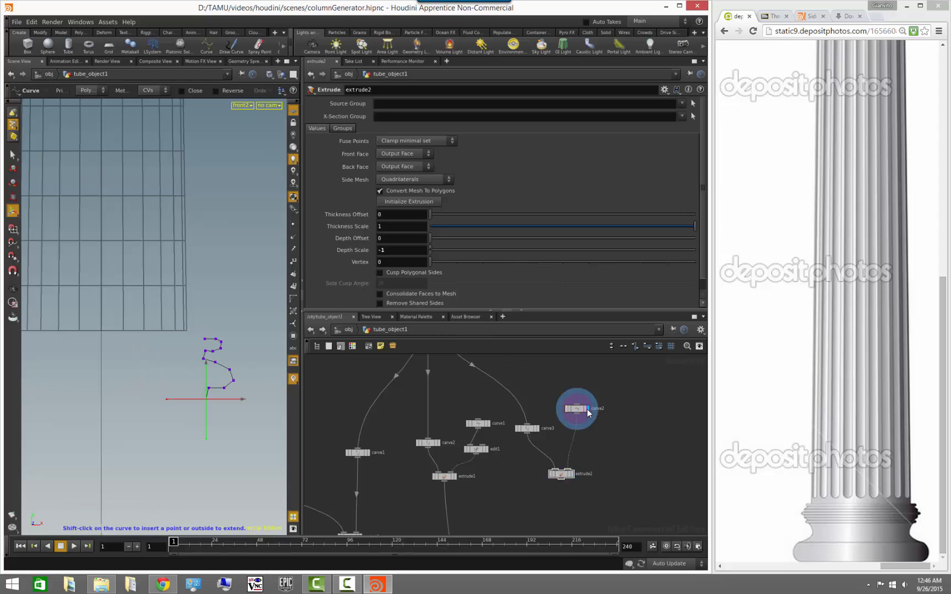
click(572, 474)
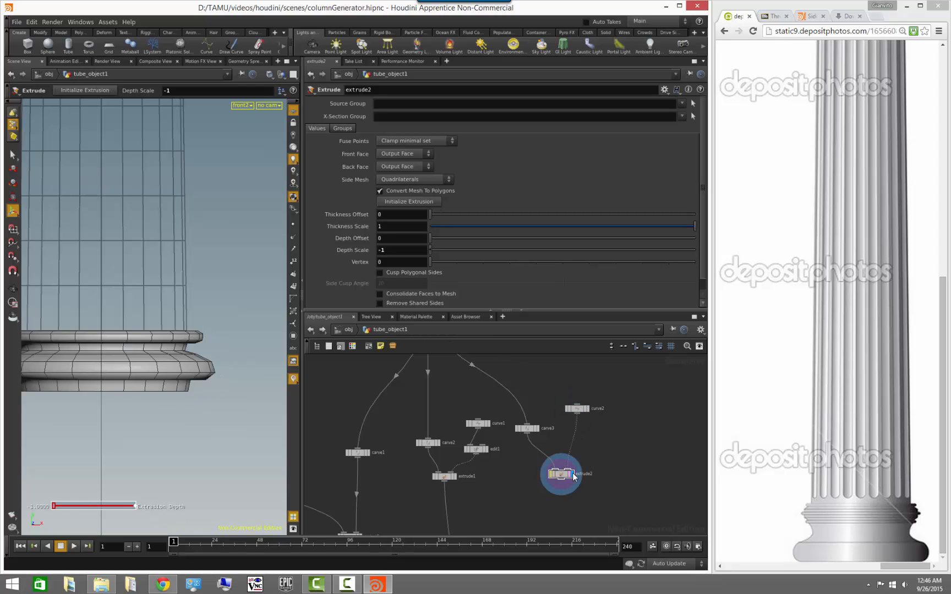
Clear the hand-drawn point coordinates from curve2, leaving the profile empty for redrawing
click(579, 408)
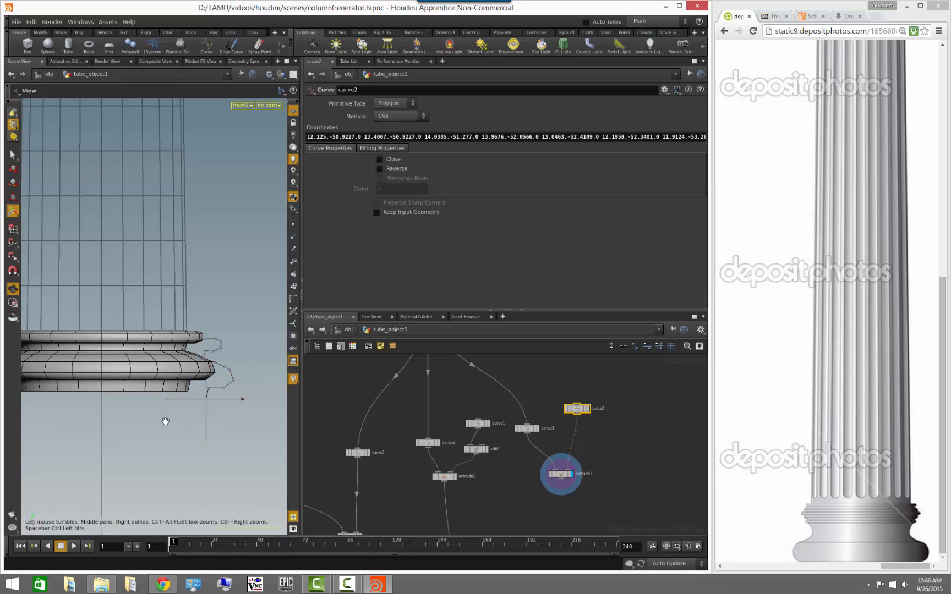
mouse_move(165, 421)
mouse_down()
mouse_move(140, 416)
mouse_move(177, 418)
mouse_up()
key(Return)
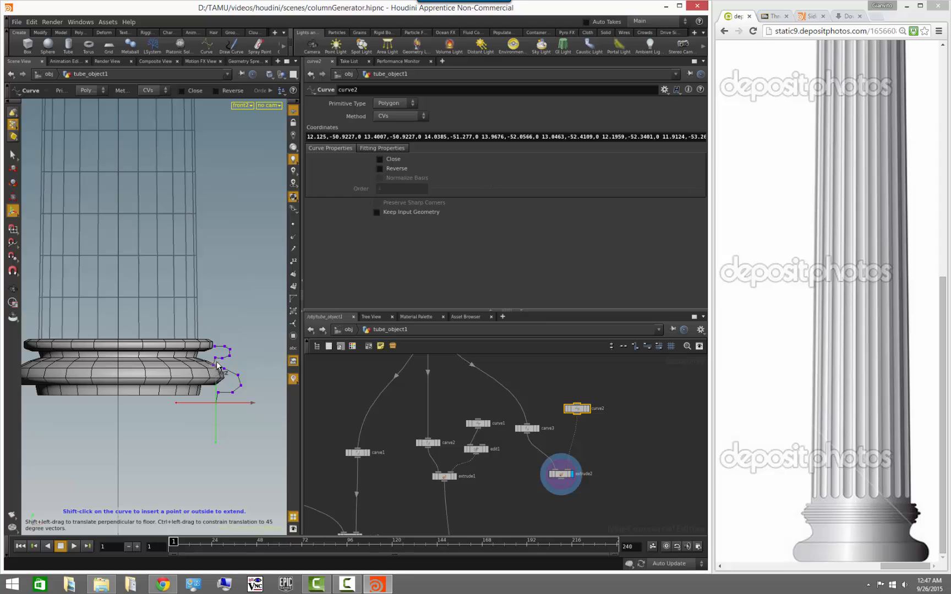
click(574, 140)
key(ctrl+a)
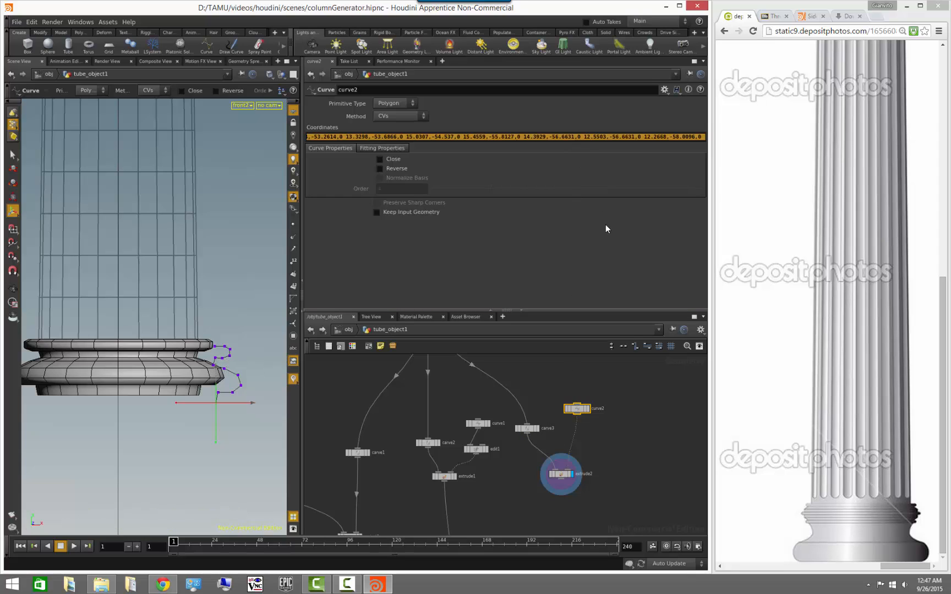
key(BackSpace)
key(Return)
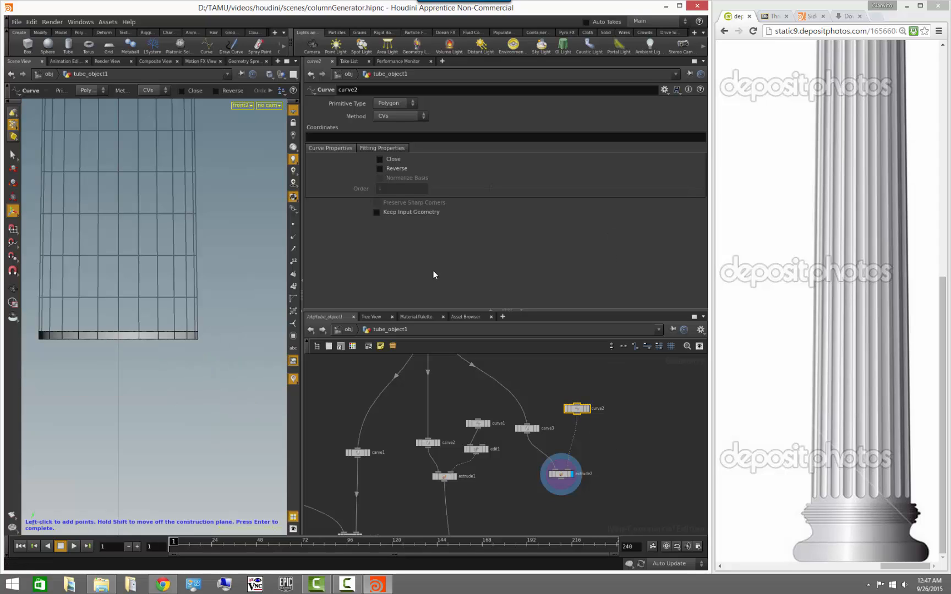
Start redrawing the curve2 profile at about (11.1, -49.9), tracing the base's upper lip, shallow groove and first thin projecting ring
click(206, 338)
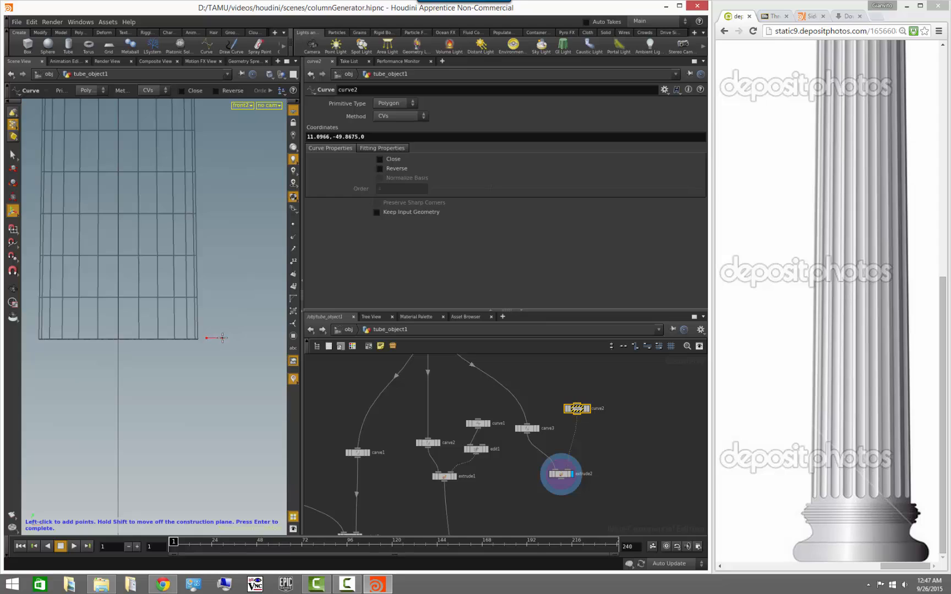
click(219, 339)
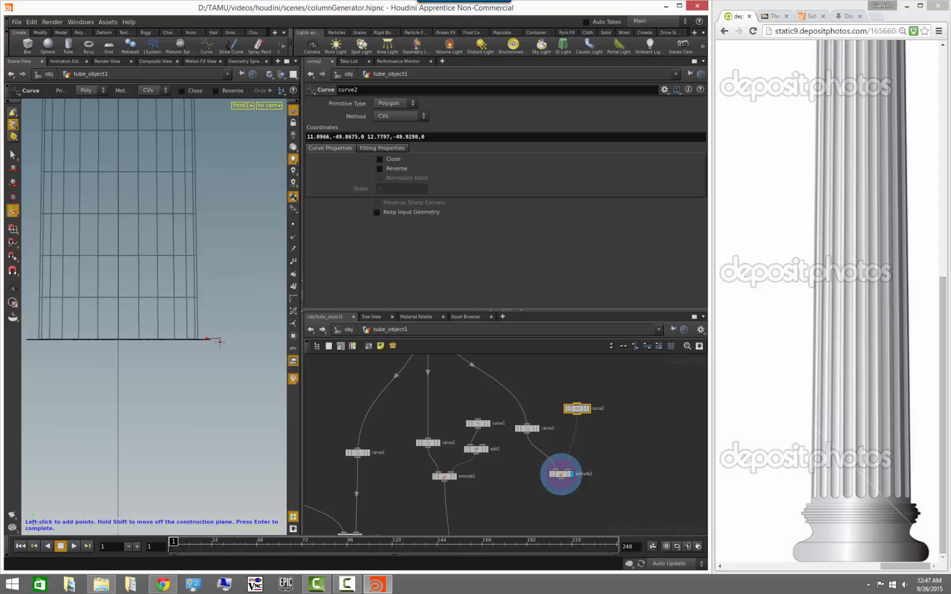
click(219, 342)
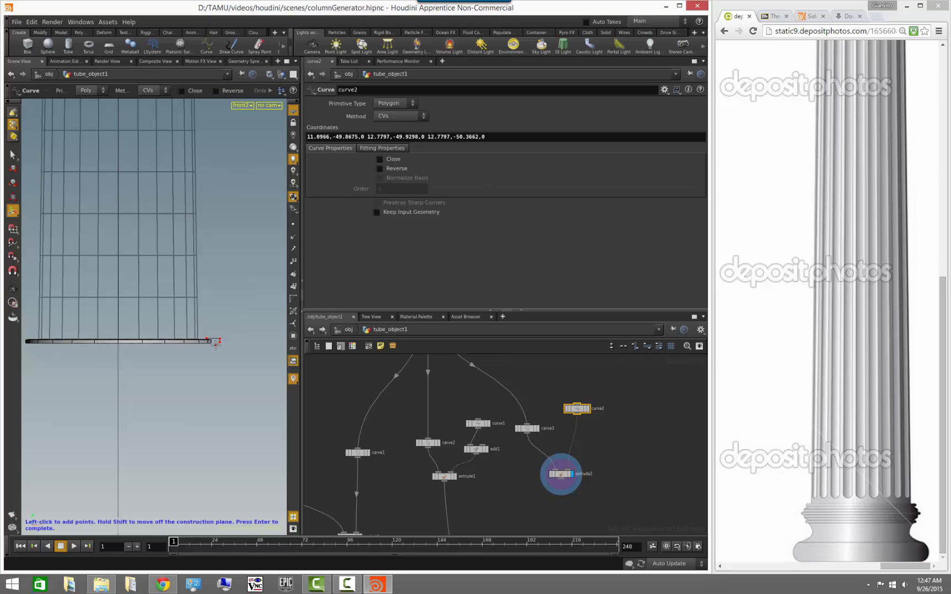
click(215, 346)
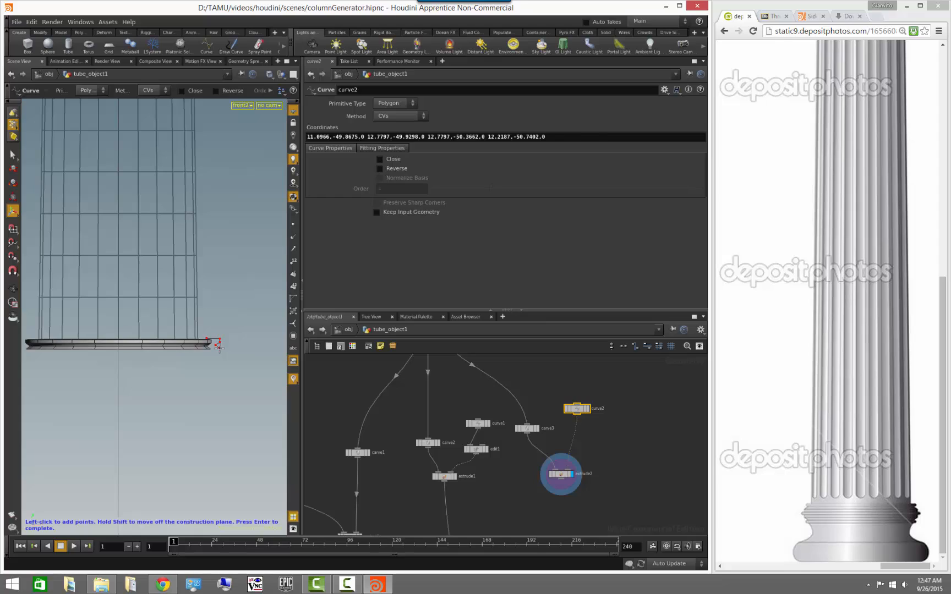
click(220, 349)
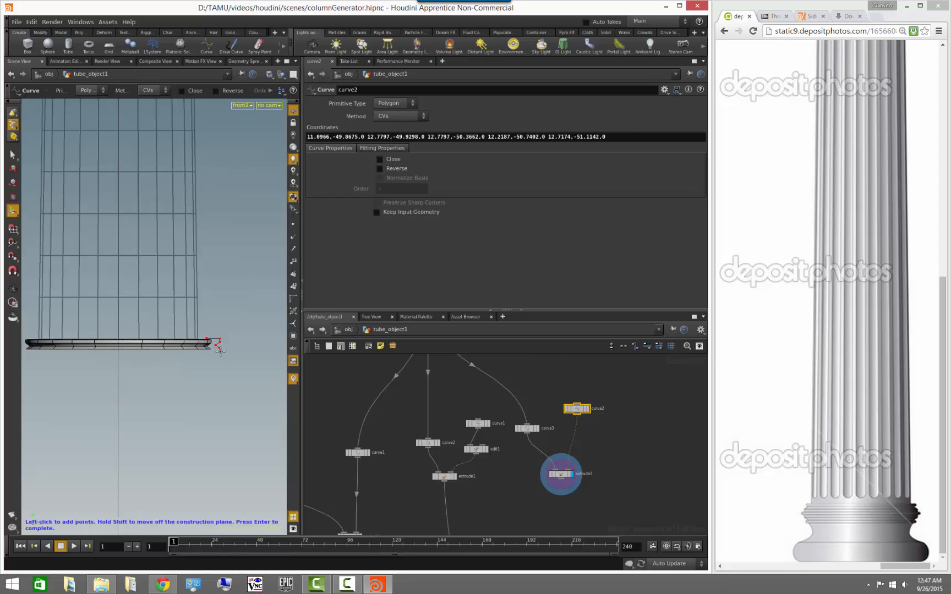
click(221, 353)
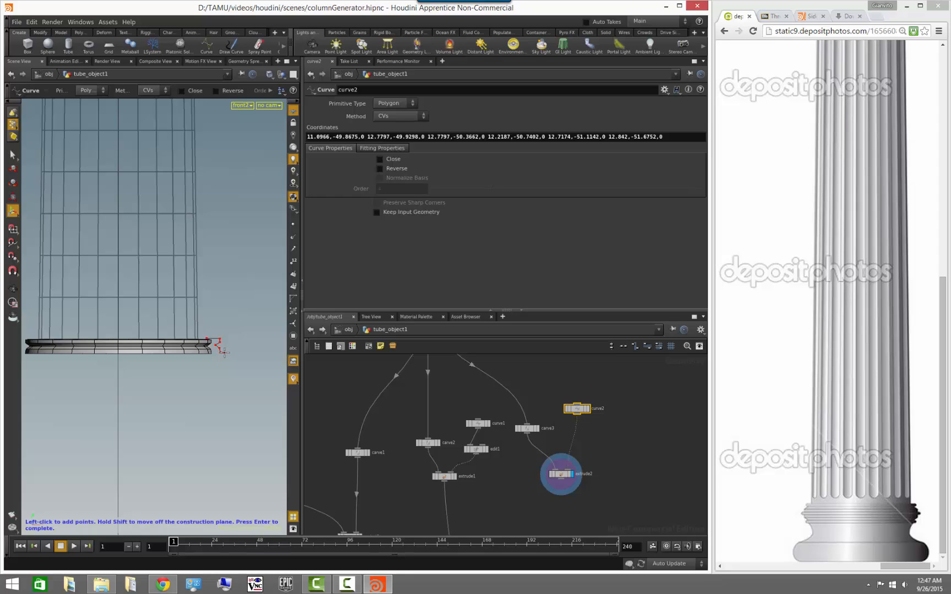
click(224, 357)
click(223, 355)
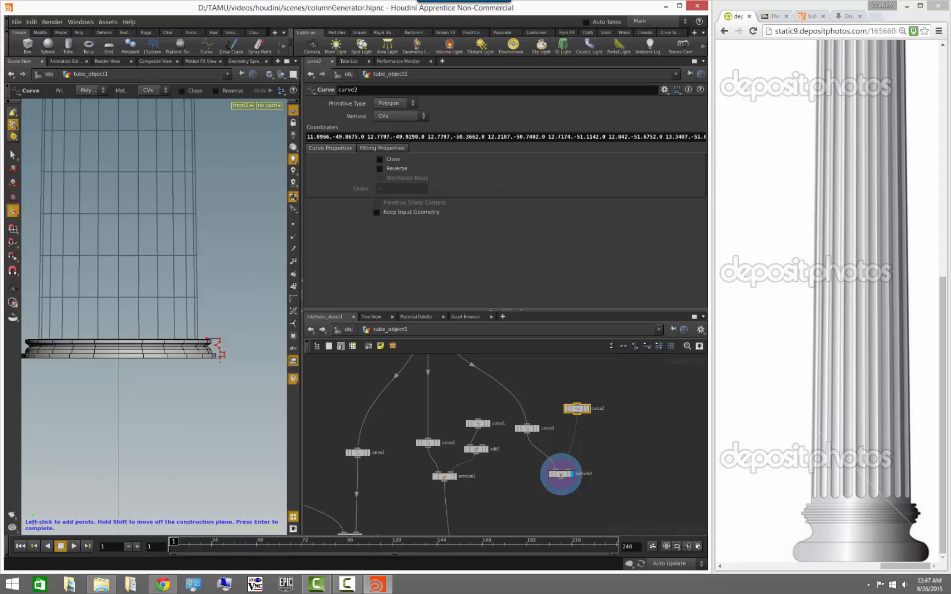
click(222, 355)
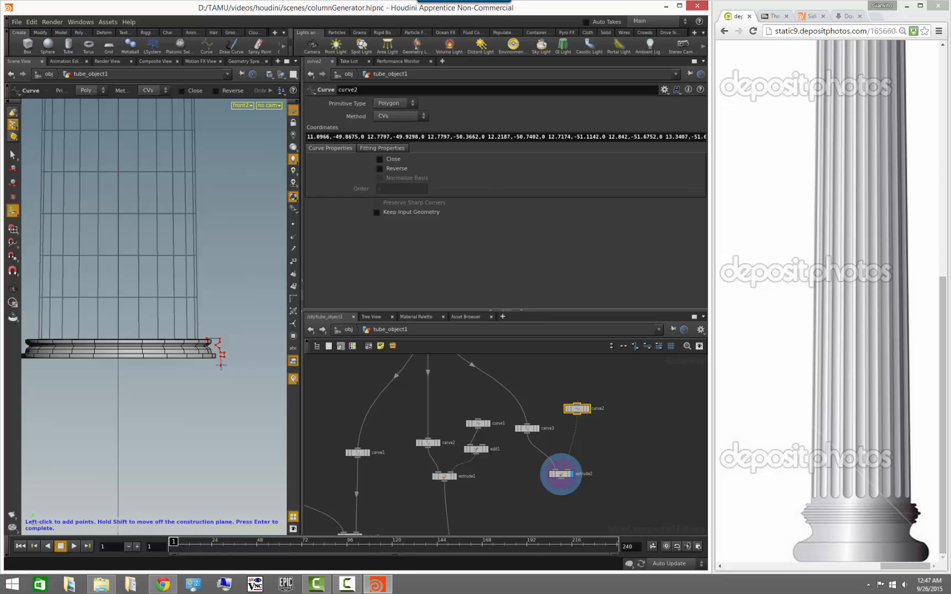
Continue the curve2 profile down around the rounded molding and out around the second thin ring beneath it
click(221, 363)
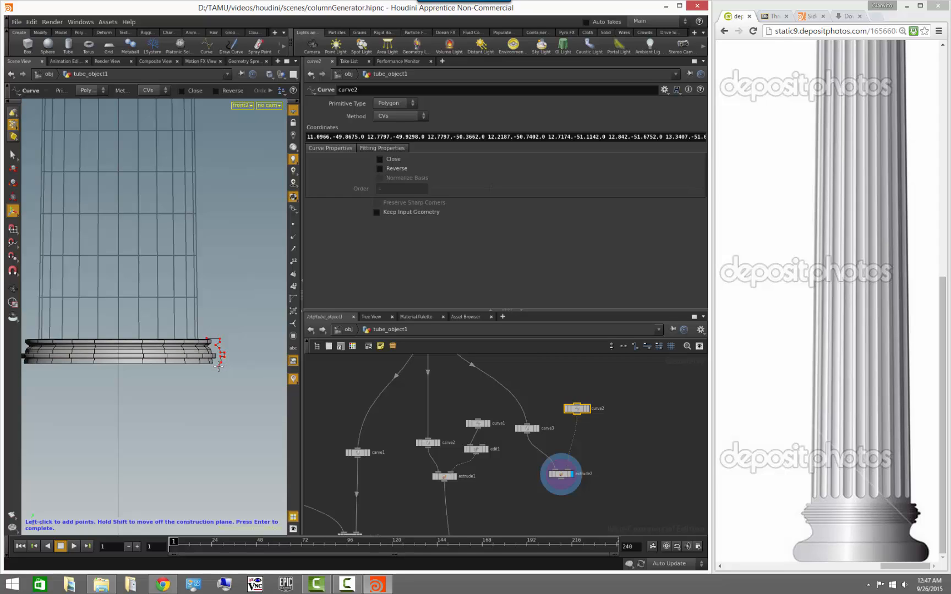
click(219, 367)
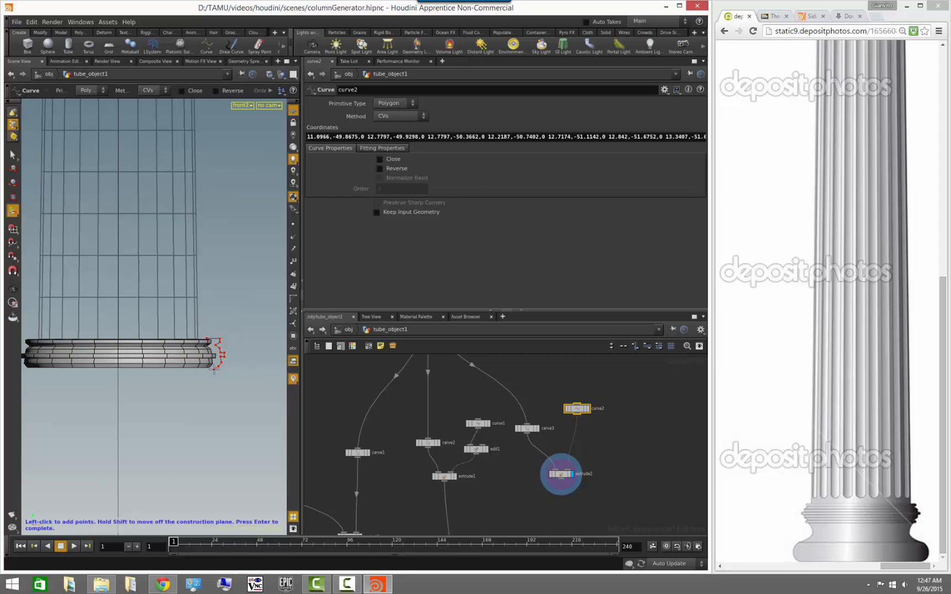
click(216, 369)
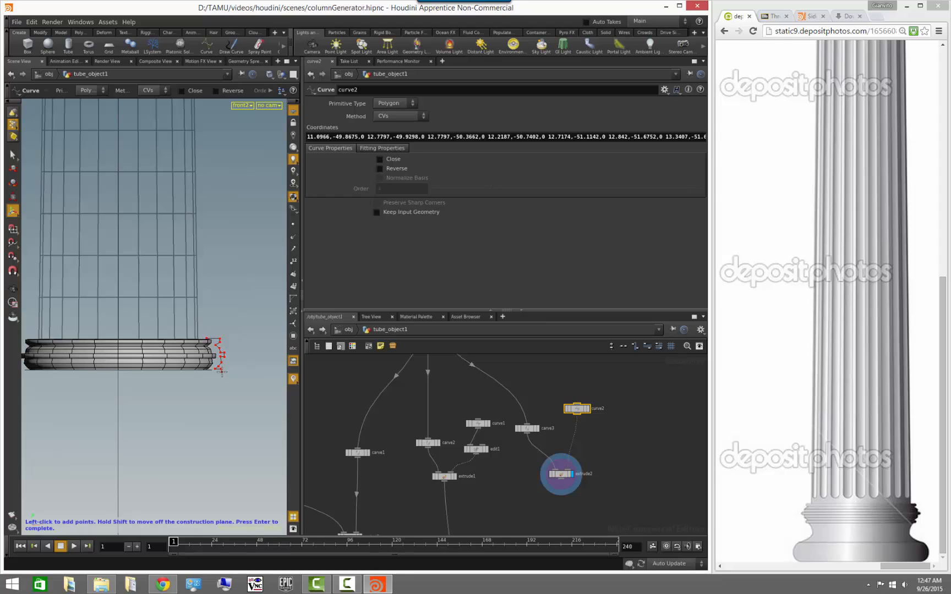
click(218, 374)
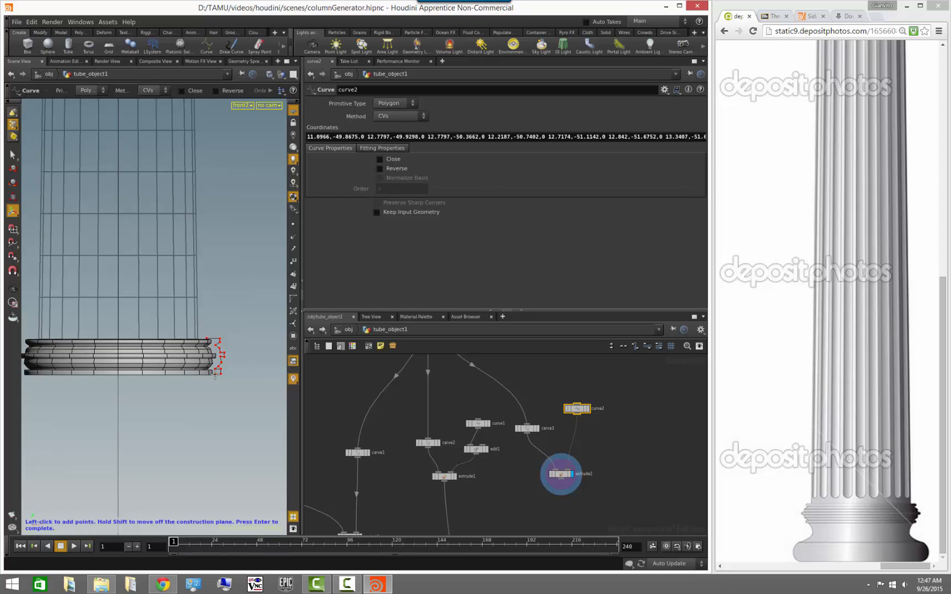
click(215, 377)
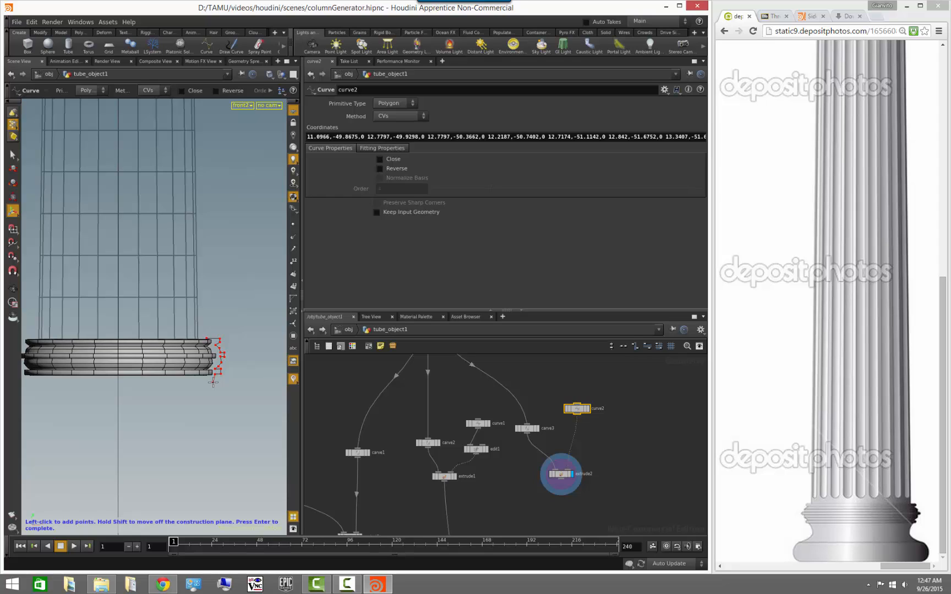
Extend the curve2 profile inward through the concave neck and flare it outward to the top of the large bottom bulge
click(212, 383)
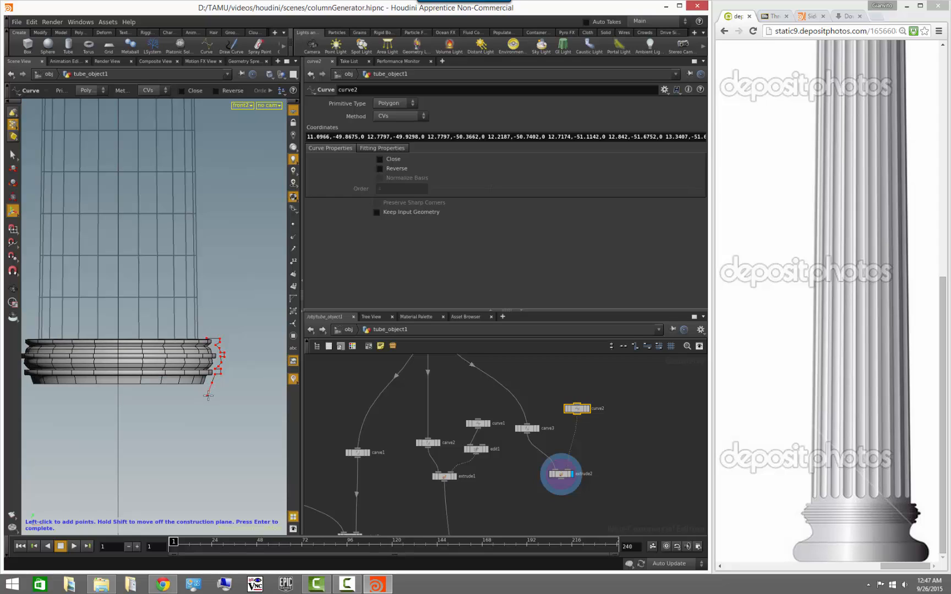
click(211, 394)
click(218, 403)
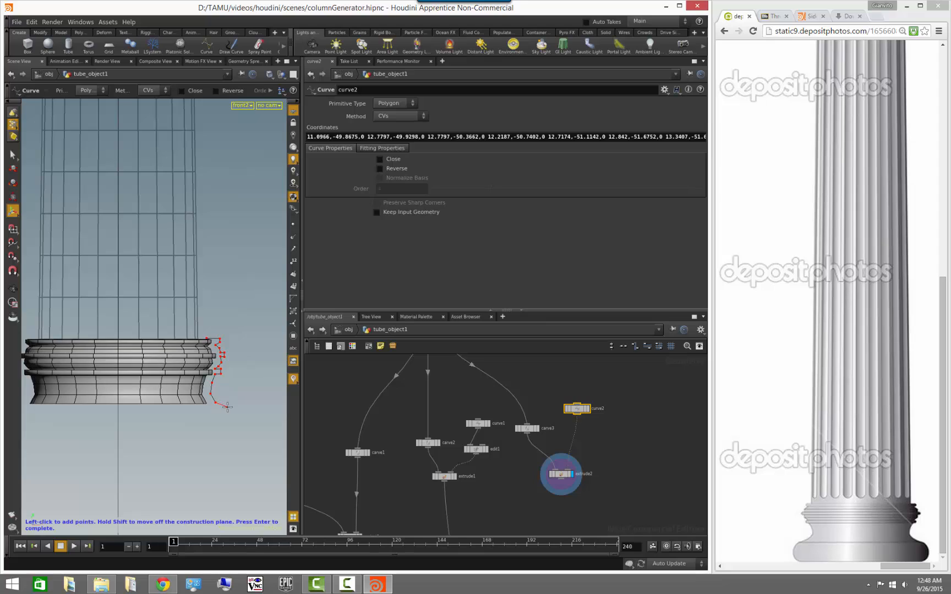
click(228, 407)
click(237, 413)
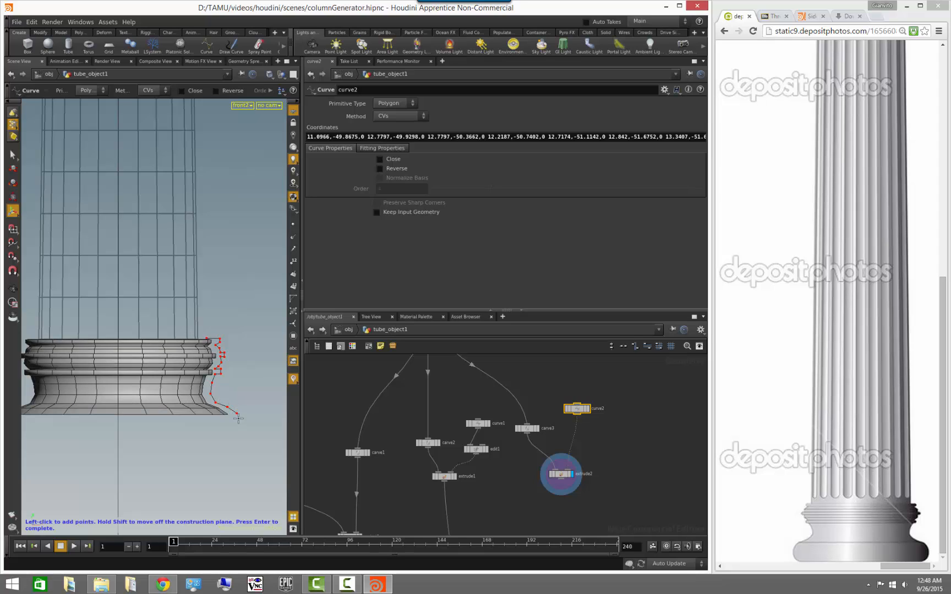
Trace the large rounded bulge back in to the base's bottom edge and finish the curve2 profile
click(241, 423)
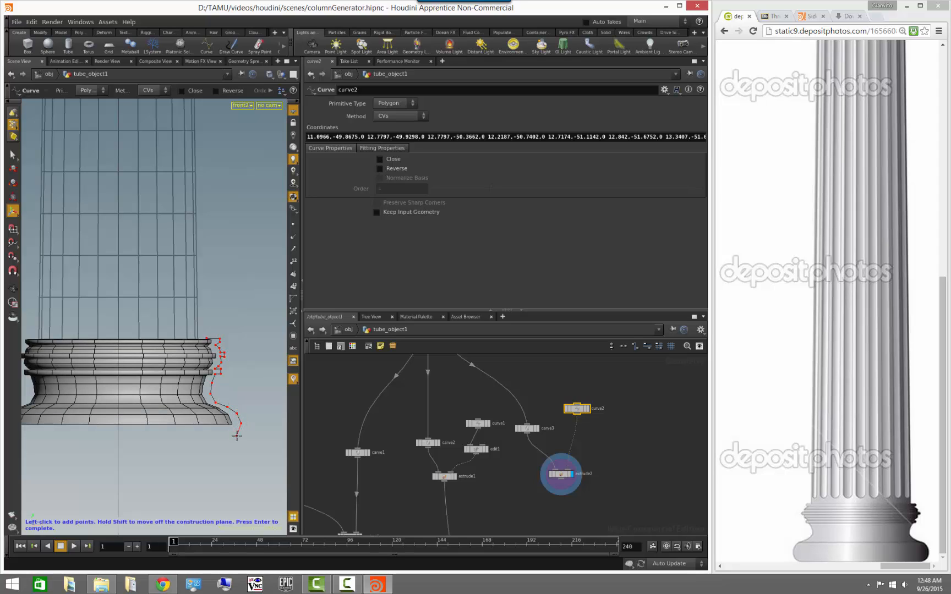
click(240, 434)
click(237, 440)
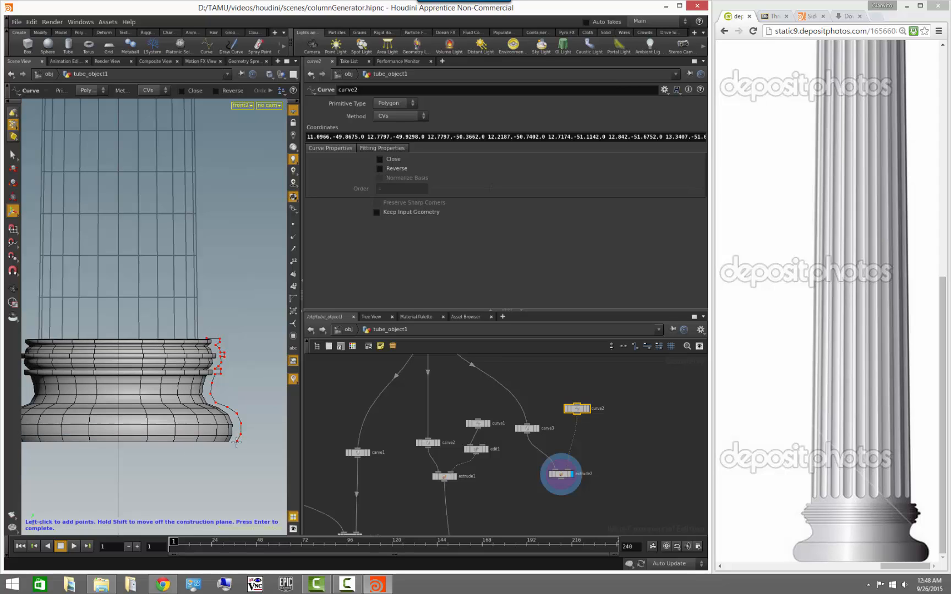
click(229, 446)
click(215, 453)
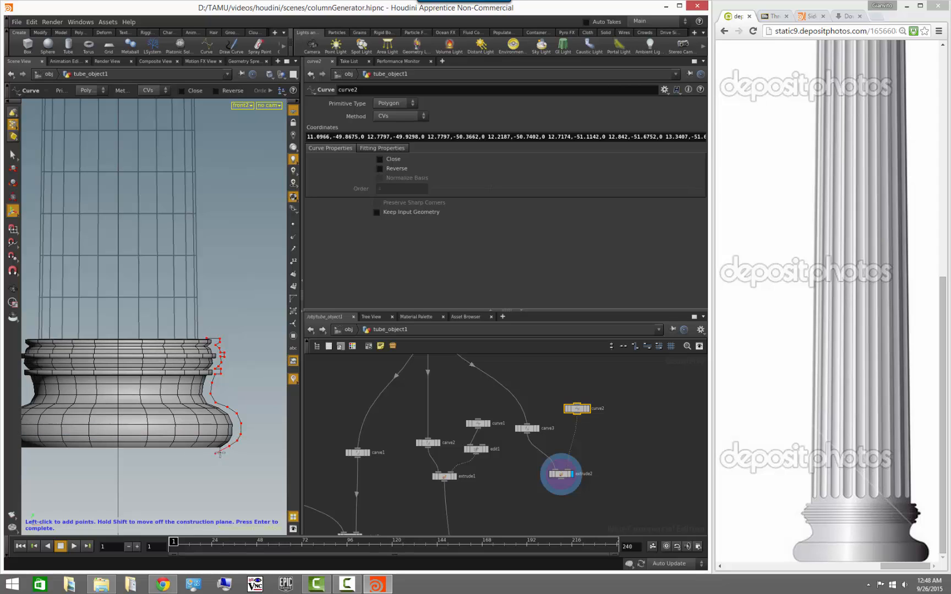
click(212, 453)
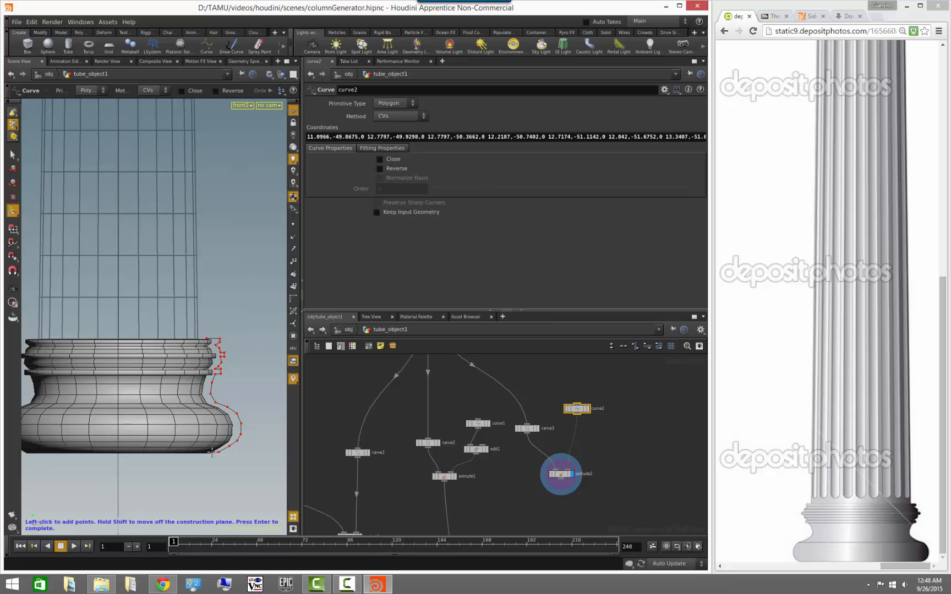
key(Return)
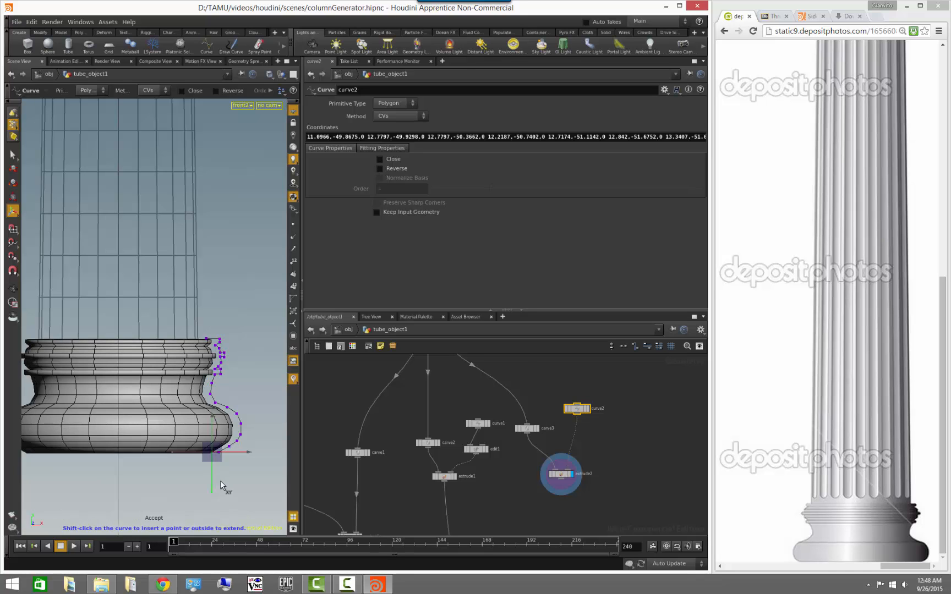
Connect extrude2's output to merge3 and make normal1 the displayed node
key(Escape)
right_drag(248, 448, 92, 460)
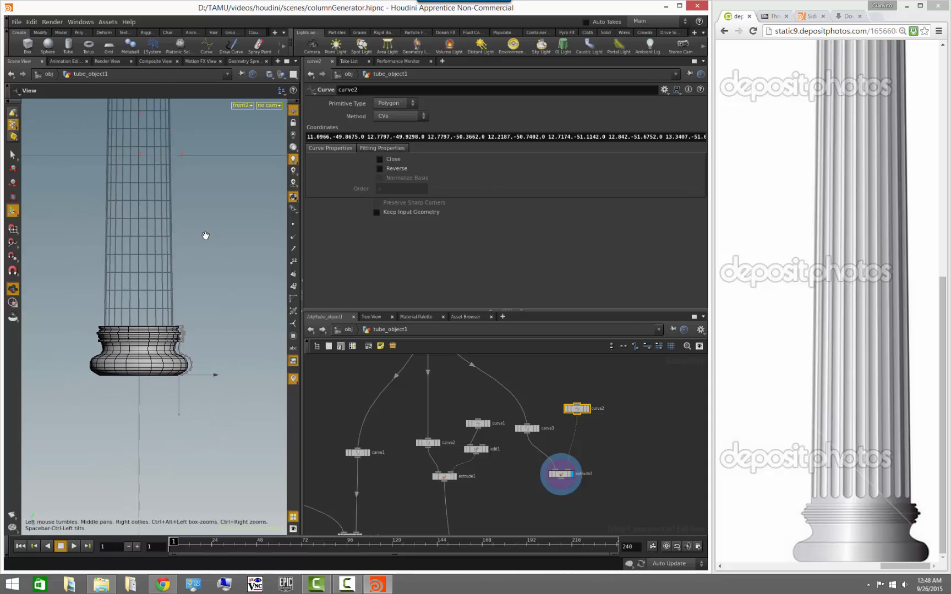
alt+middle_drag(205, 235, 214, 295)
alt+right_drag(215, 295, 188, 290)
click(497, 465)
middle_drag(495, 450, 459, 369)
click(530, 403)
middle_drag(528, 402, 524, 325)
middle_drag(513, 459, 511, 341)
middle_drag(519, 506, 521, 391)
click(500, 438)
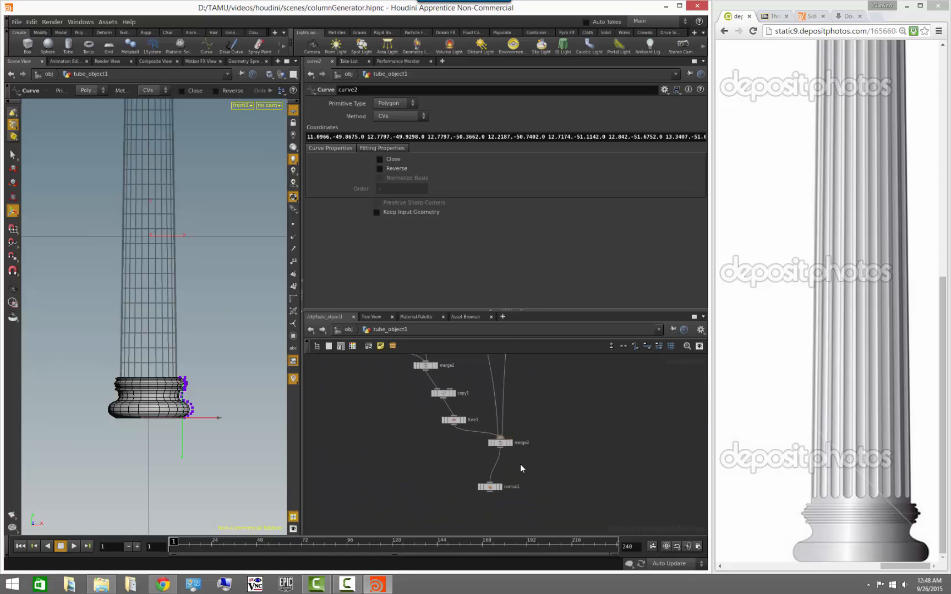
click(501, 490)
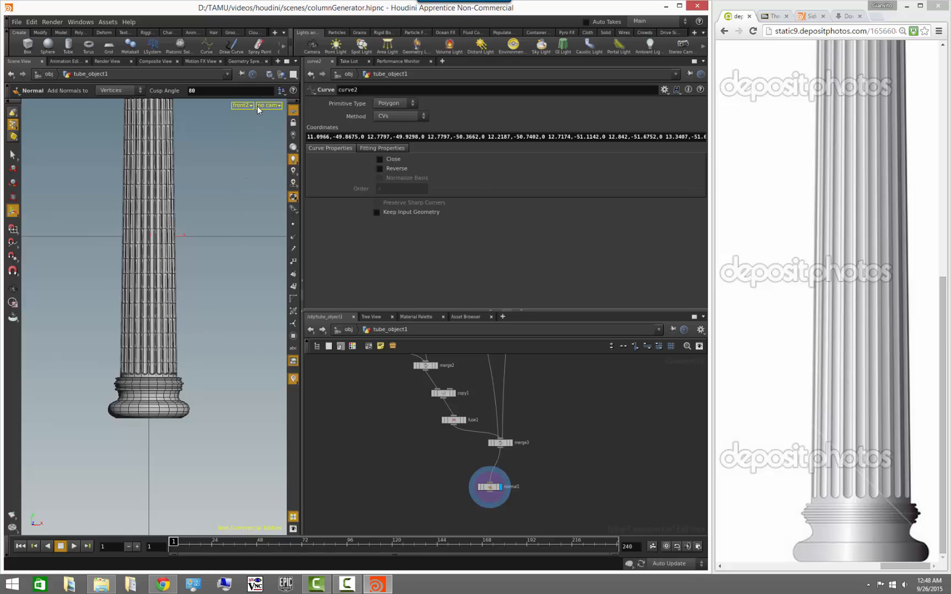
Switch the viewport to the perspective view and frame the whole column with its capital and base
click(242, 105)
mouse_move(274, 114)
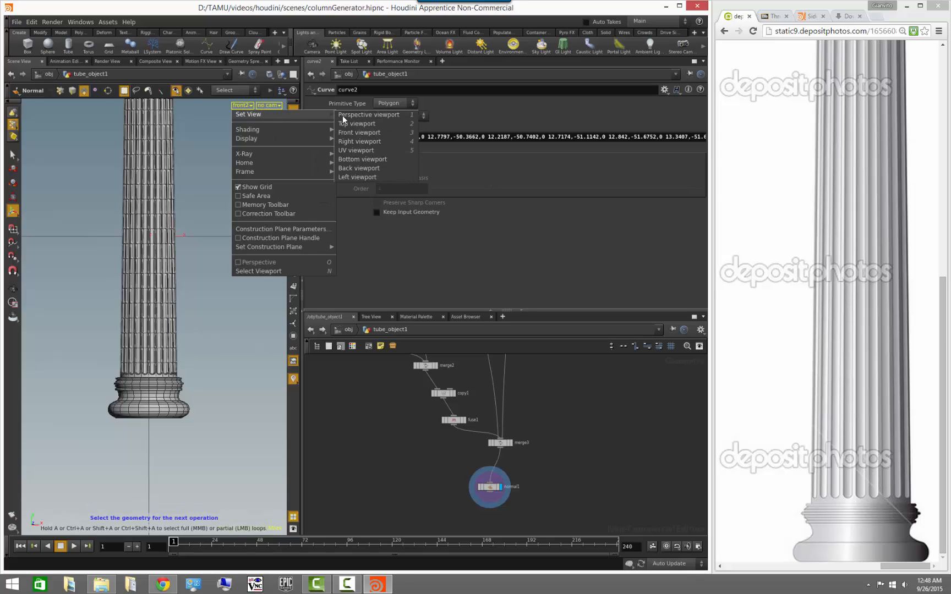
click(342, 116)
alt+right_drag(237, 267, 11, 286)
click(294, 112)
alt+drag(204, 317, 215, 294)
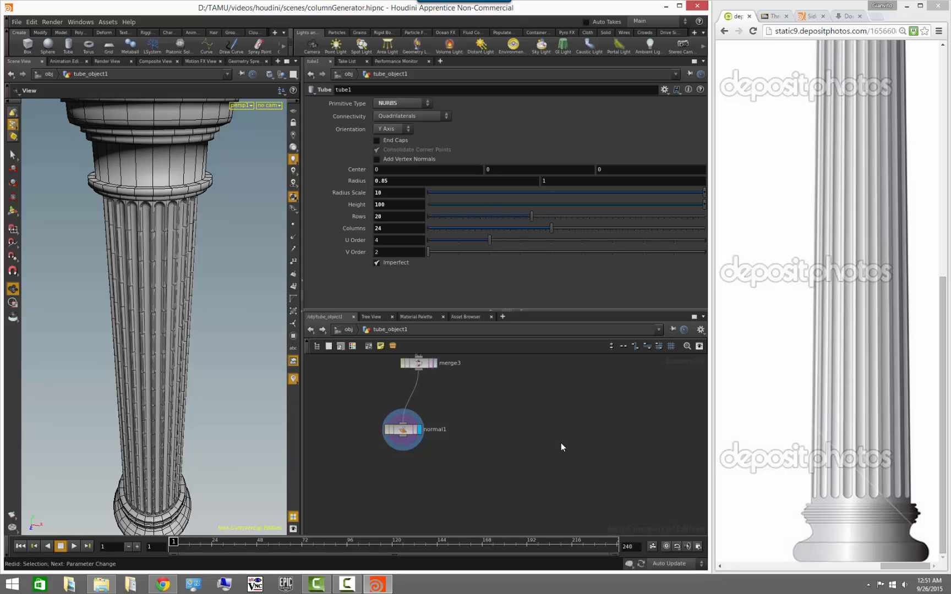
Examine the assembled column's capital, flutes and base from several angles and review the node network up to tube1
alt+drag(227, 443, 220, 417)
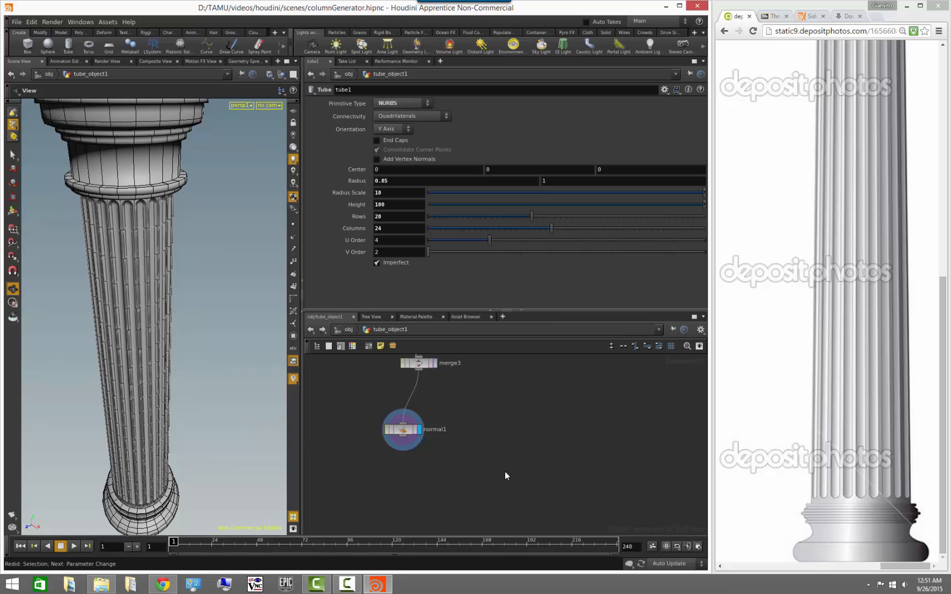
scroll(505, 473, down, 2)
middle_drag(375, 407, 442, 478)
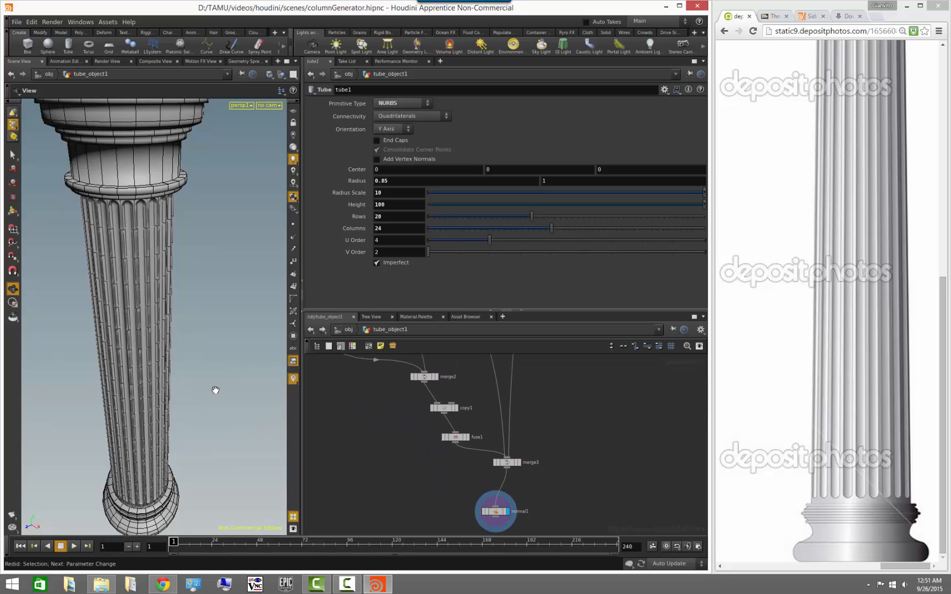
right_drag(235, 388, 203, 386)
drag(203, 387, 230, 384)
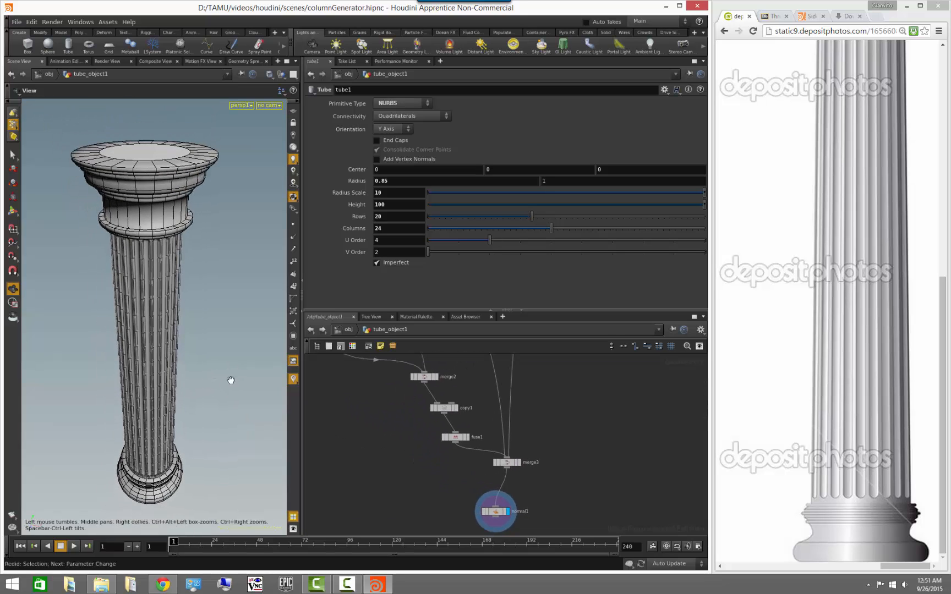
middle_drag(392, 427, 362, 464)
mouse_move(150, 445)
mouse_down()
mouse_move(186, 426)
mouse_move(160, 419)
mouse_move(151, 431)
mouse_up()
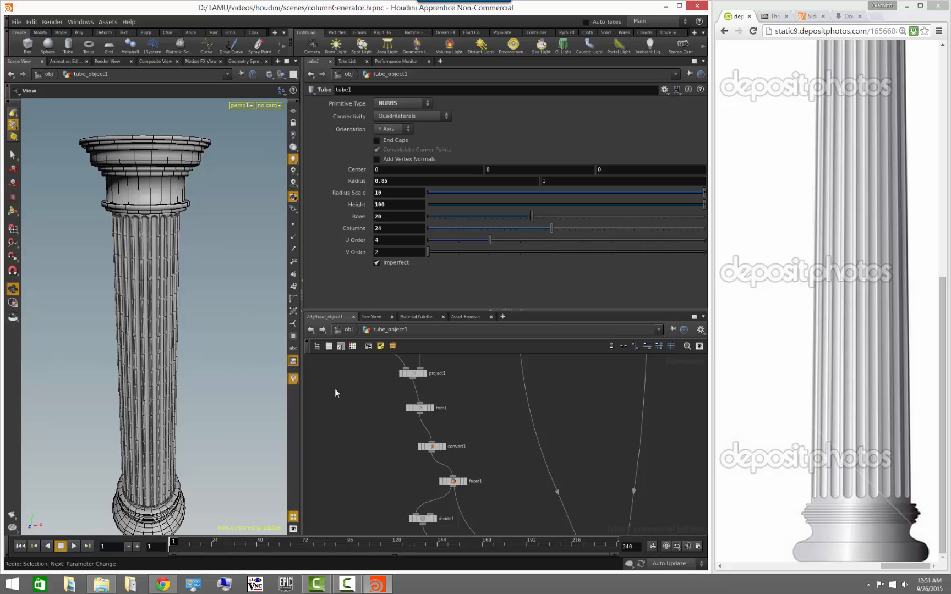
drag(213, 346, 186, 389)
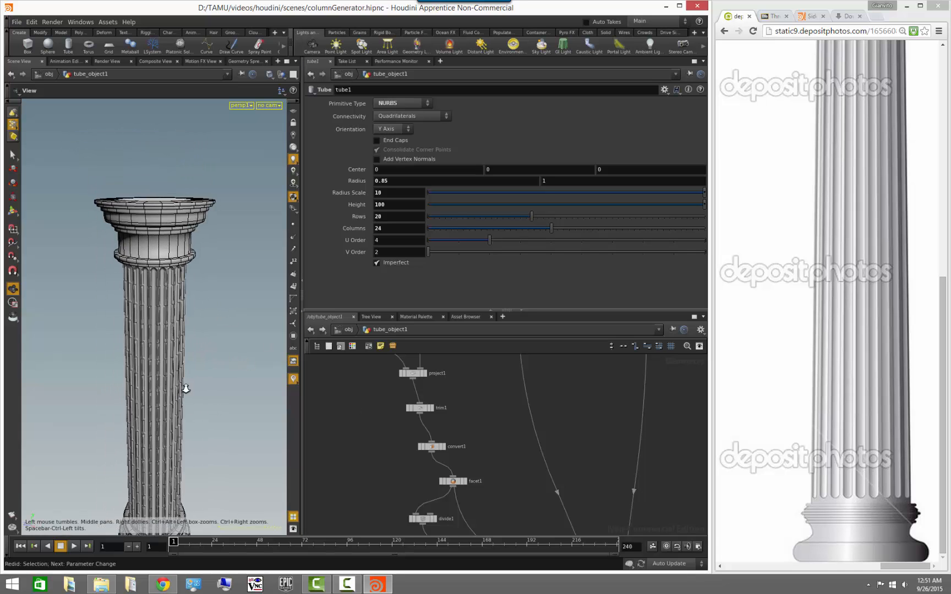
right_drag(186, 389, 231, 391)
middle_drag(230, 390, 263, 391)
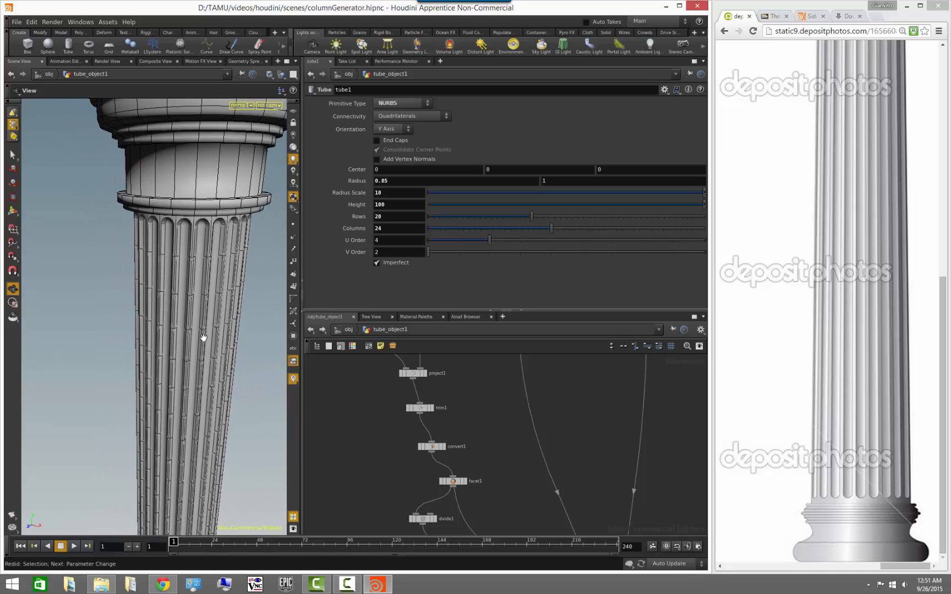
right_drag(203, 337, 157, 340)
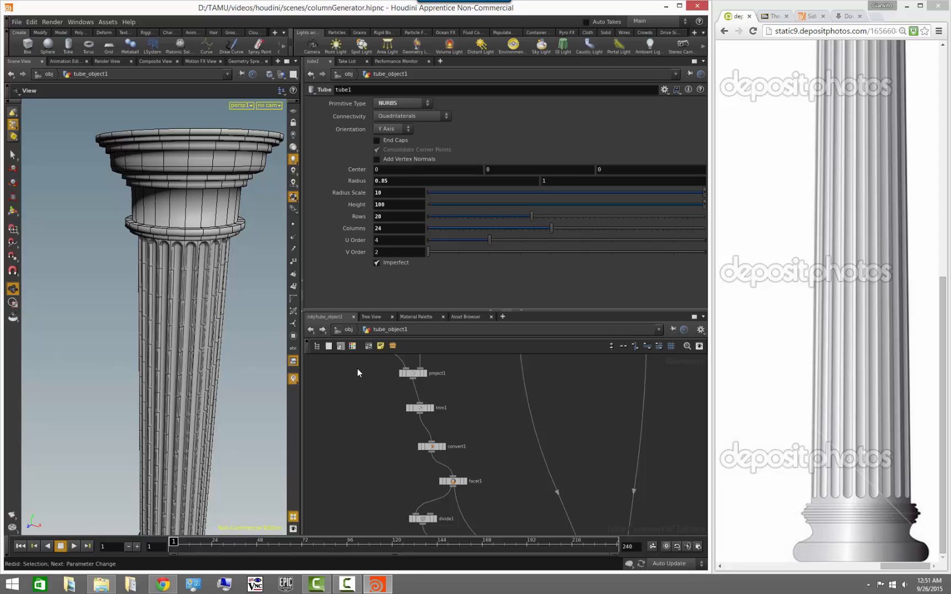
middle_drag(357, 368, 397, 484)
mouse_move(406, 437)
middle_down()
mouse_move(446, 528)
mouse_move(412, 531)
middle_up()
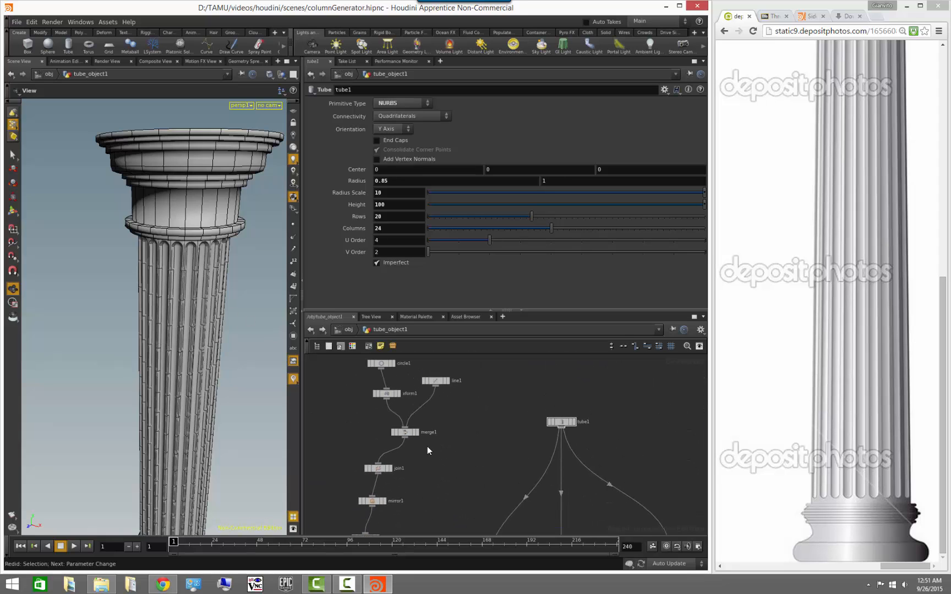
middle_drag(428, 450, 362, 473)
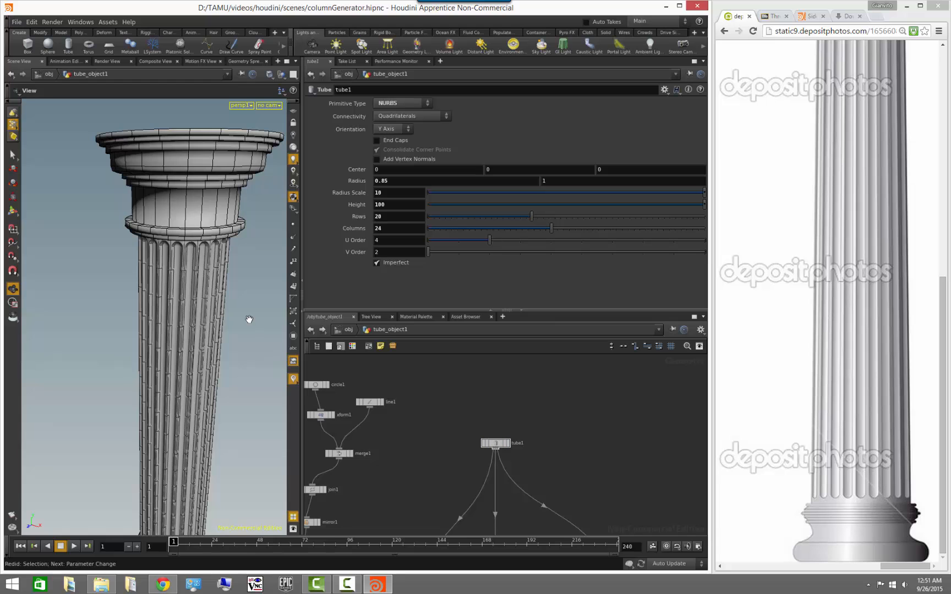
Try different Columns values on tube1 with the whole column displayed, and undo the change
mouse_move(153, 302)
mouse_down()
mouse_move(170, 283)
mouse_move(148, 296)
mouse_move(165, 297)
mouse_move(158, 312)
mouse_up()
click(497, 443)
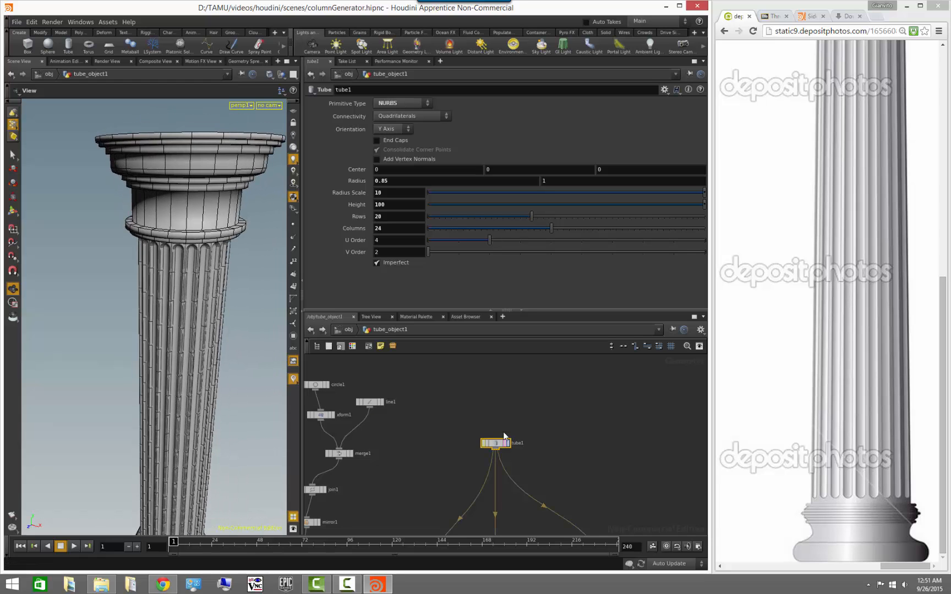
click(519, 400)
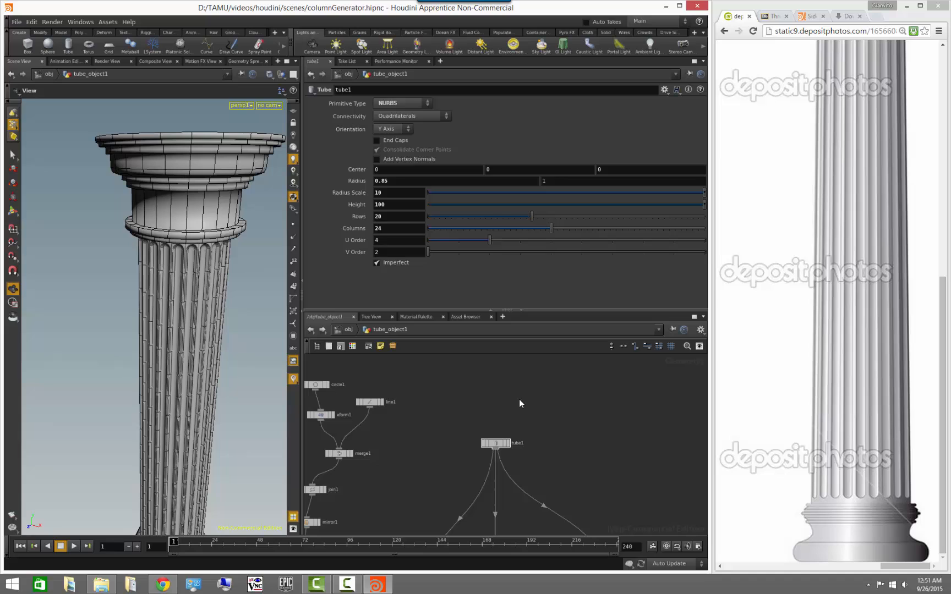
click(503, 444)
drag(549, 228, 461, 230)
mouse_move(556, 233)
mouse_down()
mouse_move(645, 232)
mouse_move(435, 238)
mouse_move(568, 242)
mouse_up()
key(ctrl+z)
Display carve1's output and examine the single carved strip of the shaft
middle_drag(542, 478, 521, 364)
click(405, 491)
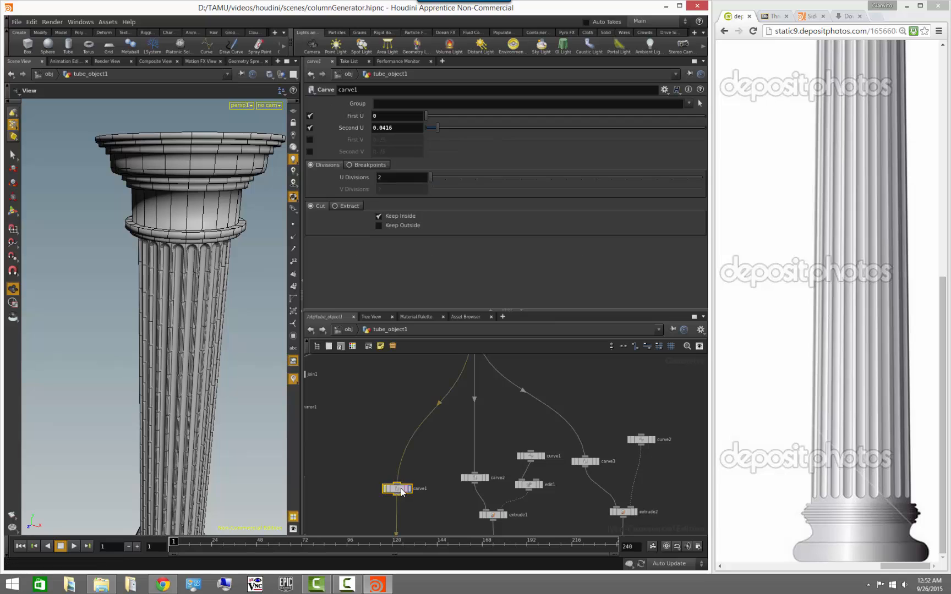
click(408, 488)
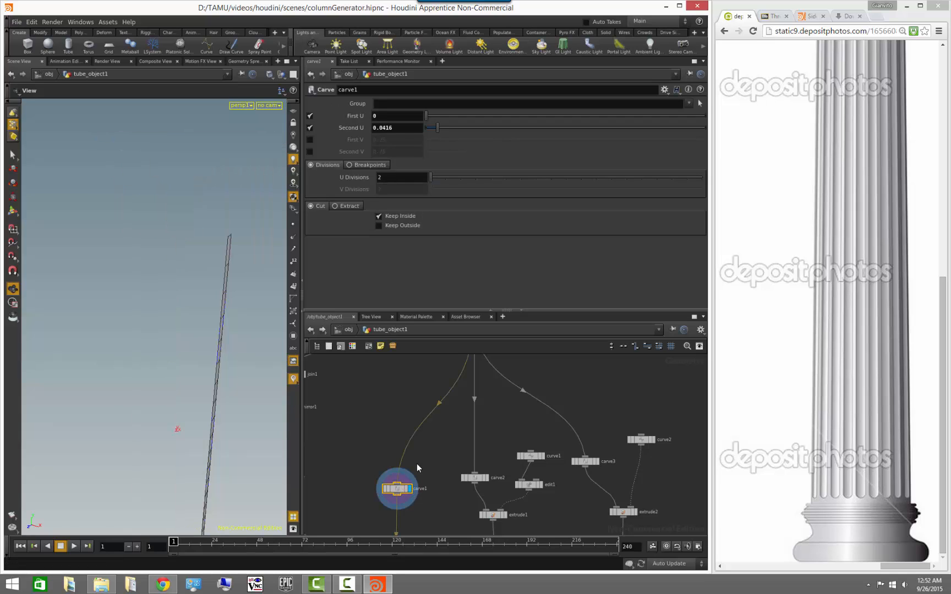
click(363, 402)
drag(230, 405, 202, 405)
middle_drag(374, 441, 379, 545)
Try a higher Columns value on tube1 while the carved strip is displayed, and undo the change
click(479, 431)
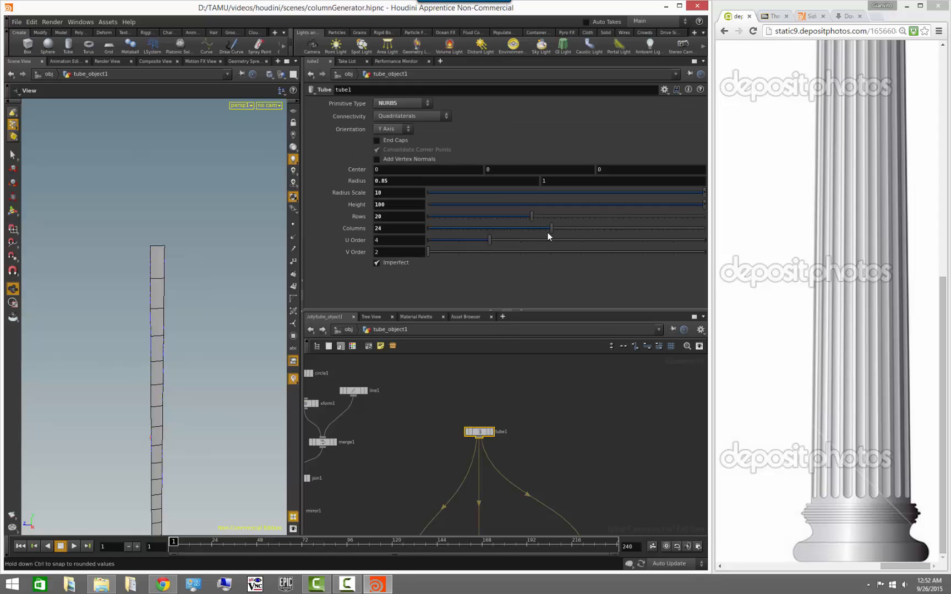
drag(551, 231, 646, 231)
key(ctrl+z)
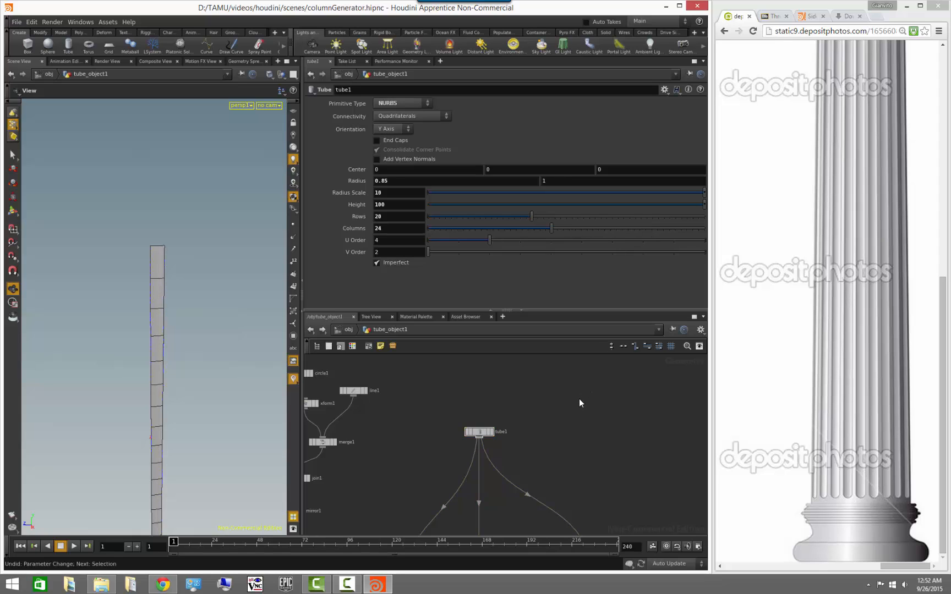
key(ctrl+z)
Display copy1's output and open its parameters
middle_drag(569, 455, 555, 342)
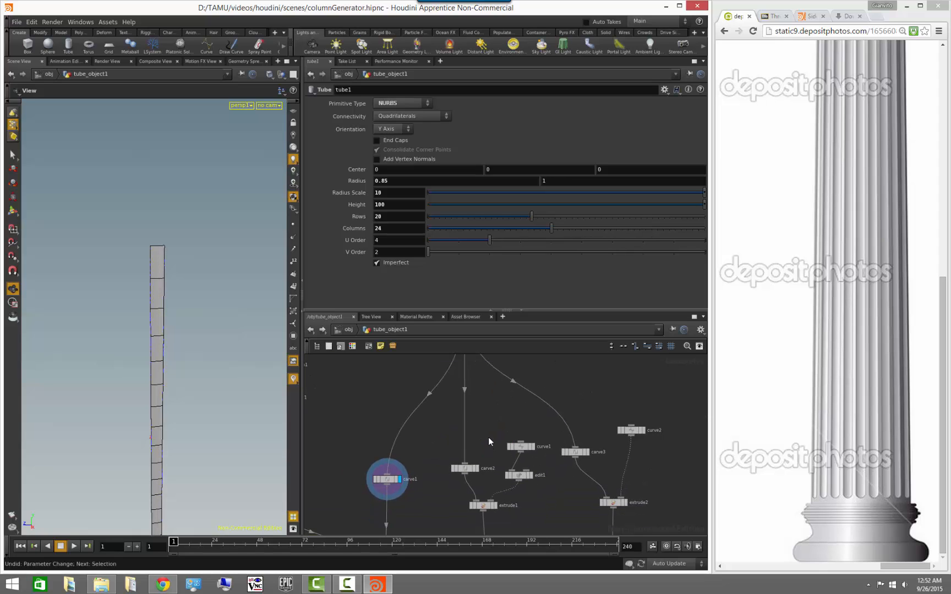
mouse_move(539, 503)
middle_down()
mouse_move(506, 344)
mouse_move(491, 392)
middle_up()
middle_drag(512, 484, 501, 417)
mouse_move(559, 493)
middle_down()
mouse_move(563, 460)
mouse_move(535, 450)
mouse_move(469, 479)
mouse_move(469, 458)
middle_up()
click(454, 479)
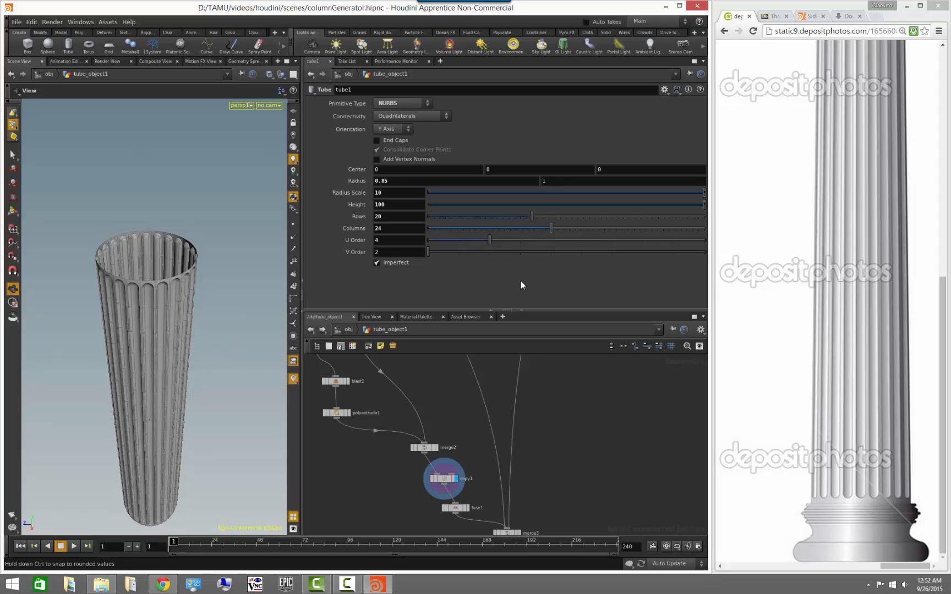
click(443, 481)
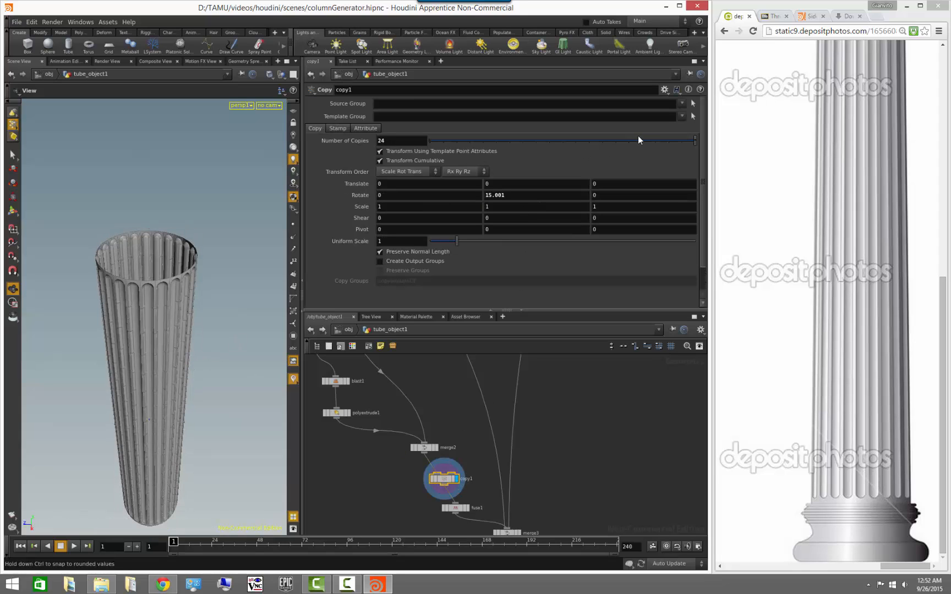
Try 20 copies on copy1 and restore the Number of Copies to 24
mouse_move(694, 139)
mouse_down()
mouse_move(462, 136)
mouse_move(694, 140)
mouse_up()
click(426, 141)
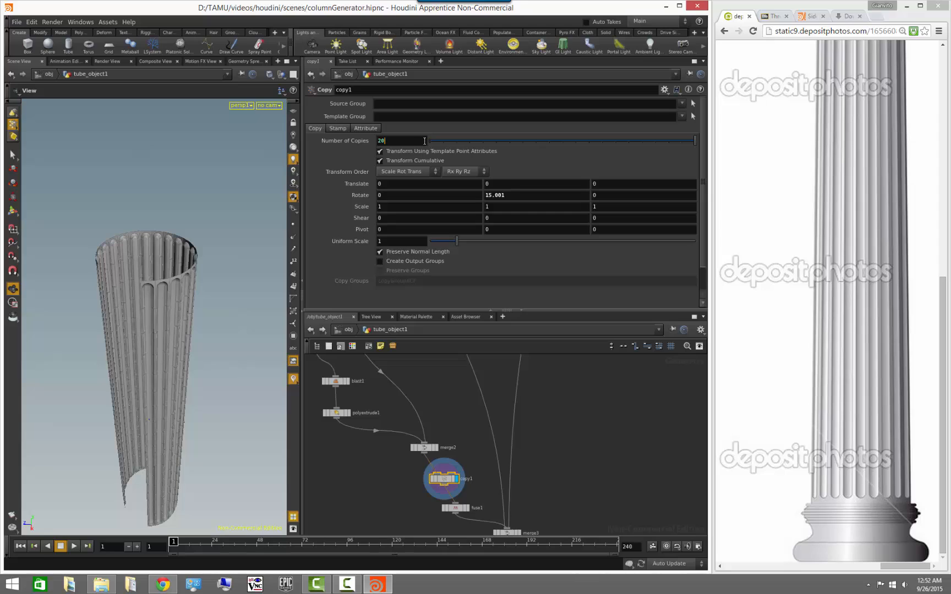
text(24)
key(Return)
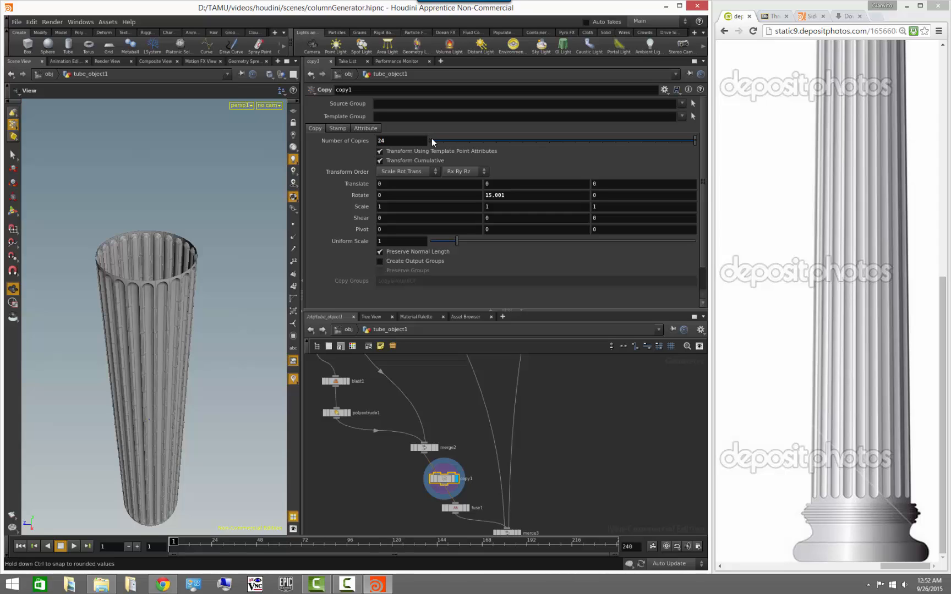
Try 12 copies with a Y rotation of 22.901 on copy1, and undo both changes
click(419, 142)
text(1)
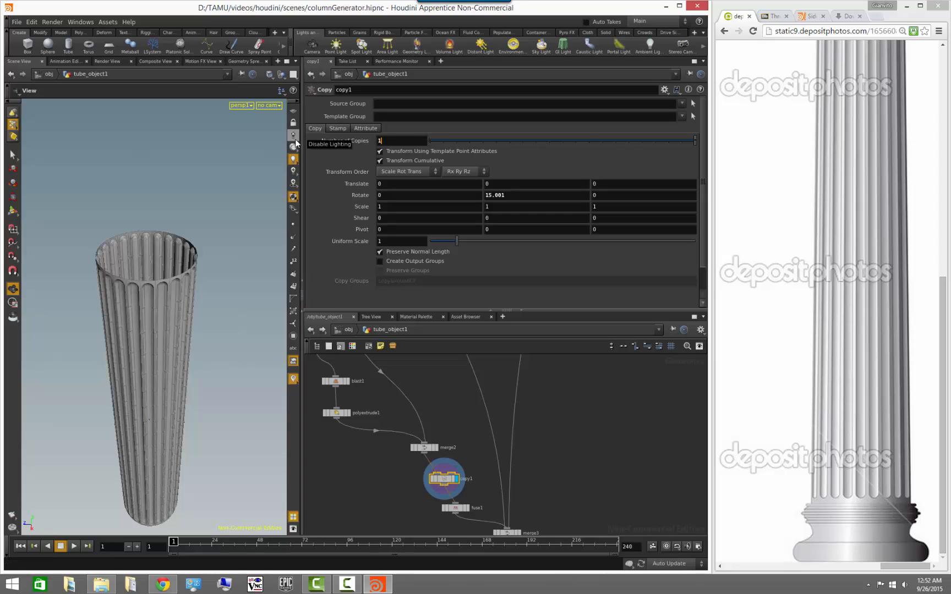
text(2)
key(Return)
drag(157, 329, 146, 285)
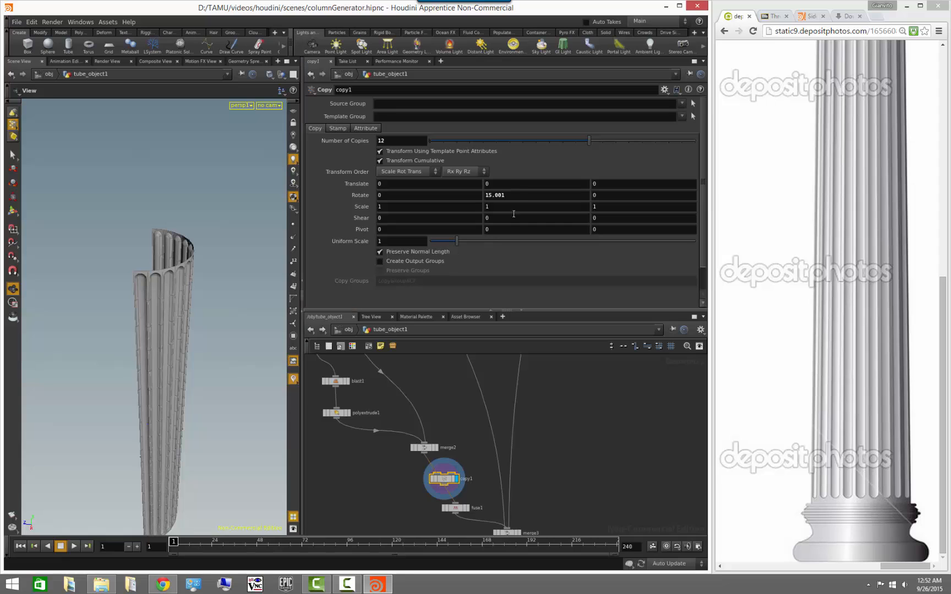
middle_drag(516, 197, 605, 210)
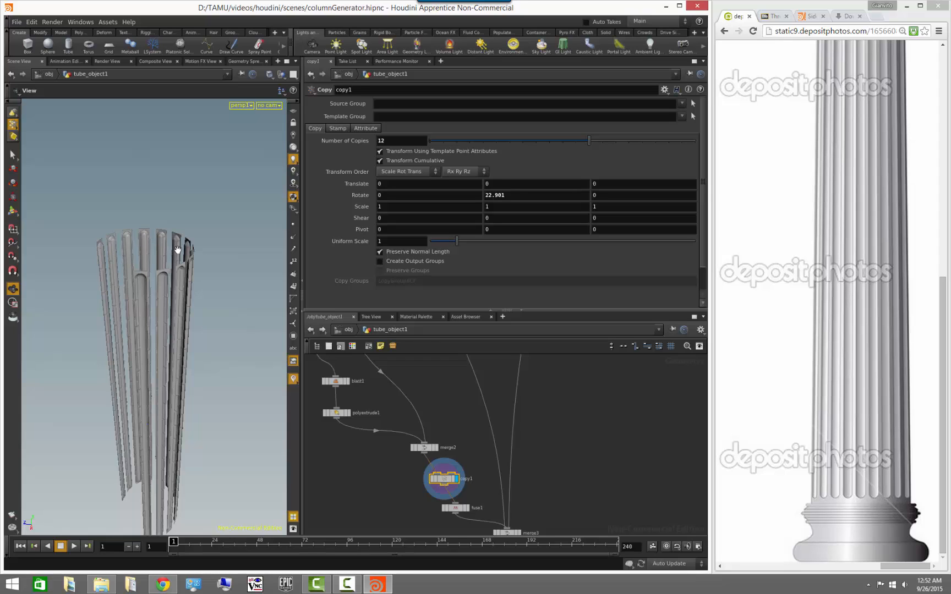
key(ctrl+z)
key(ctrl+z)
key(ctrl+z)
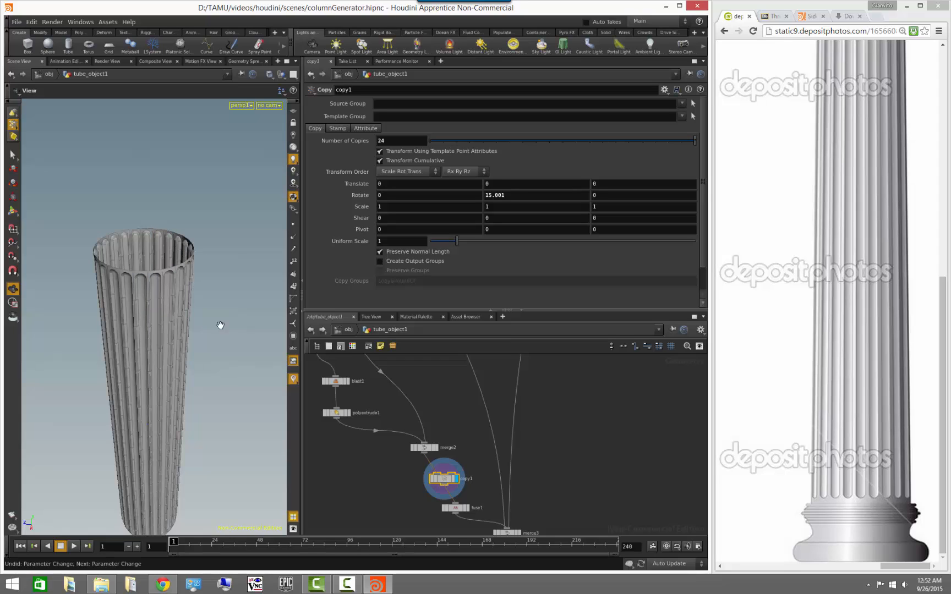
Maximize the Houdini window and enlarge the network editor pane
click(443, 429)
scroll(448, 396, down, 2)
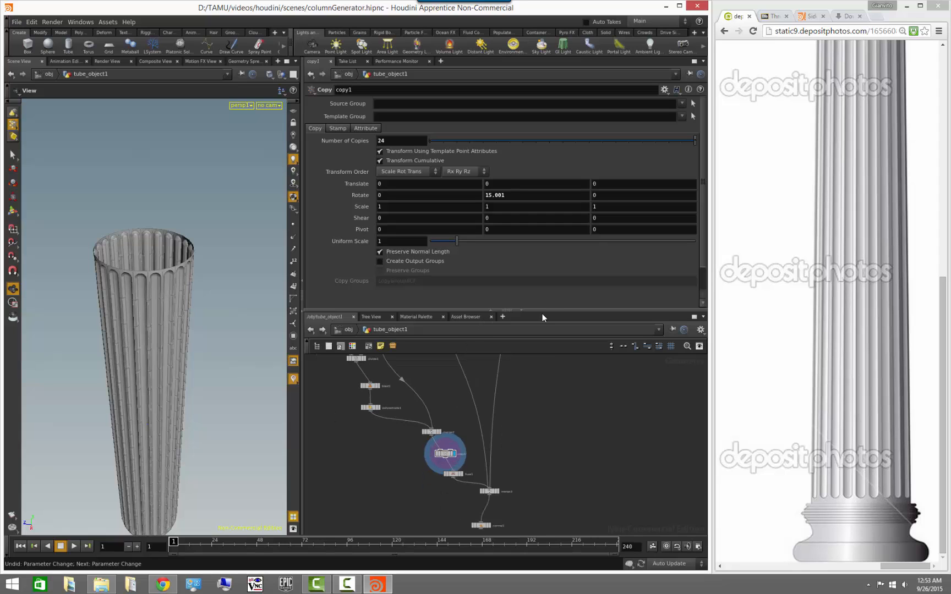
click(680, 6)
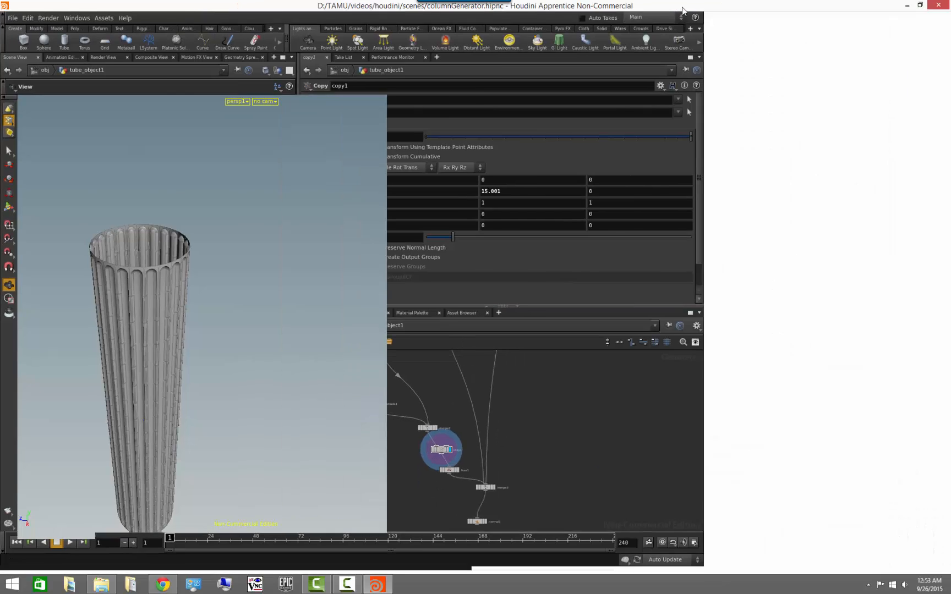
drag(729, 312, 716, 238)
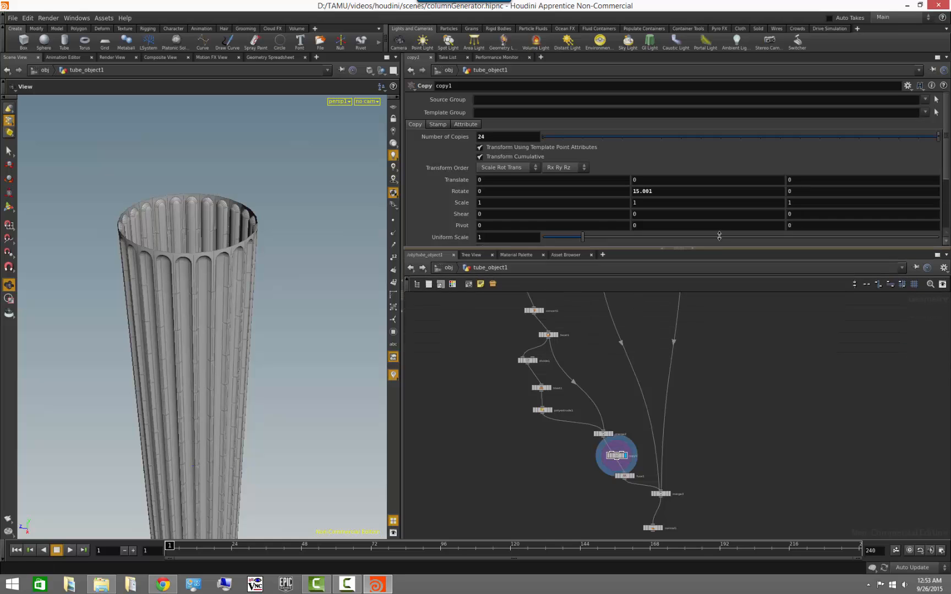
Examine the node network from copy1 back up to tube1 and its three carve branches
middle_drag(599, 337, 603, 430)
scroll(604, 426, down, 3)
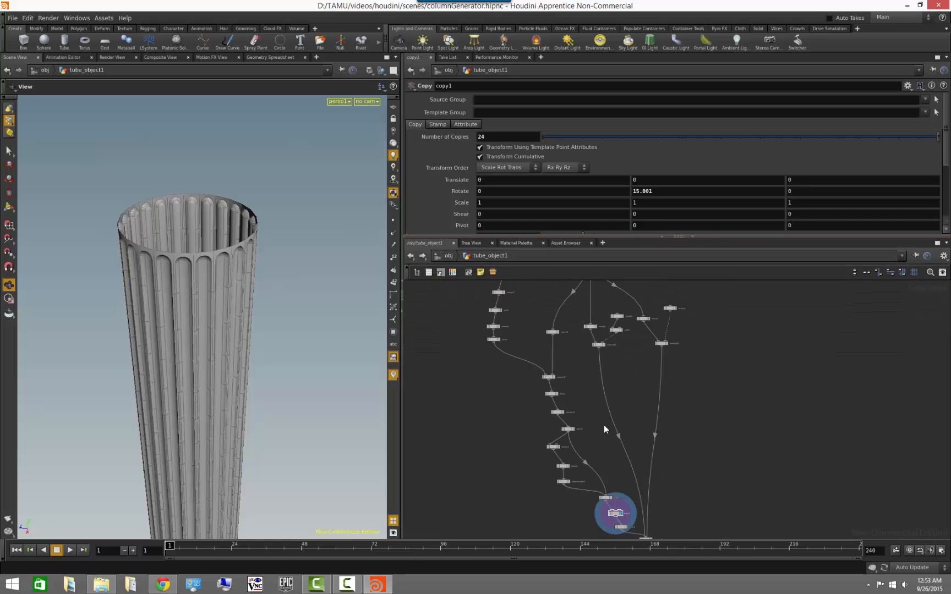
middle_drag(532, 319, 526, 478)
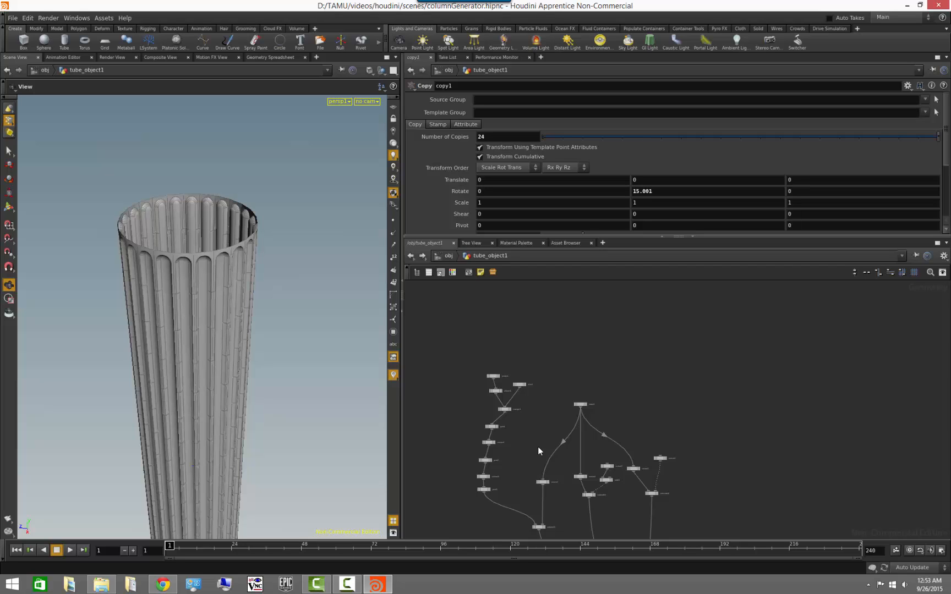
middle_drag(536, 447, 493, 412)
scroll(492, 412, up, 1)
scroll(493, 413, up, 2)
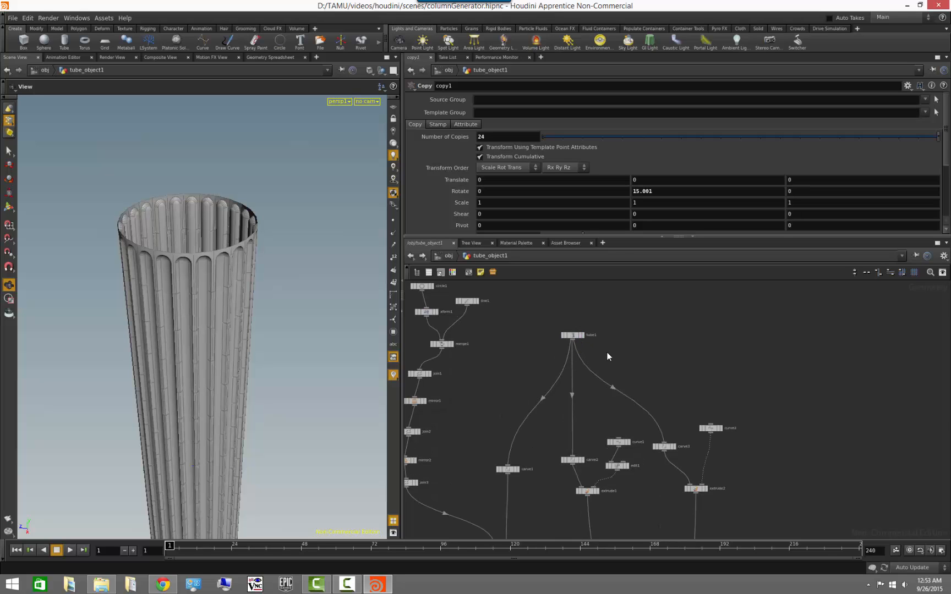
drag(300, 399, 228, 338)
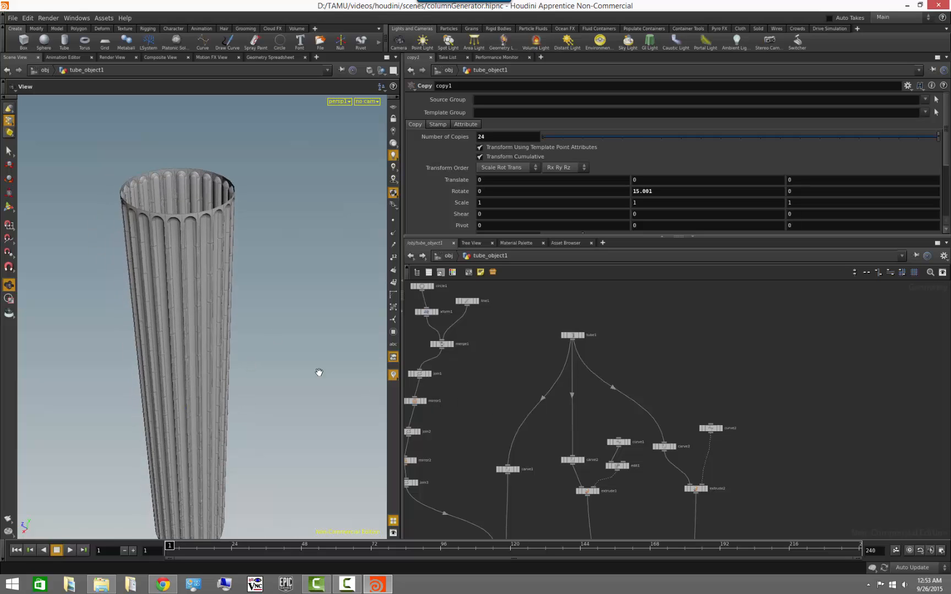
Enlarge the parameter pane to show all of tube1's settings and copy its Columns parameter
click(572, 335)
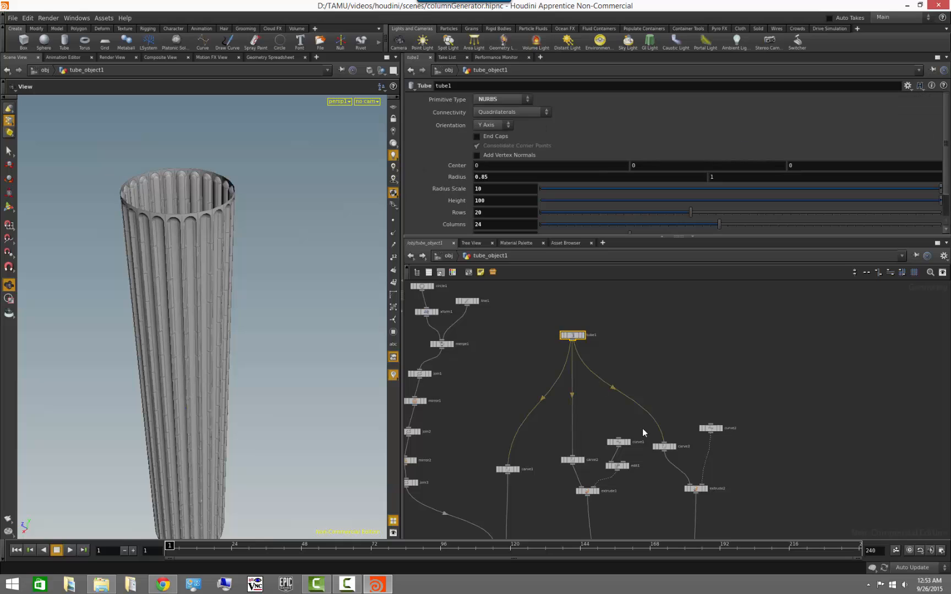
click(653, 344)
middle_drag(624, 329, 618, 345)
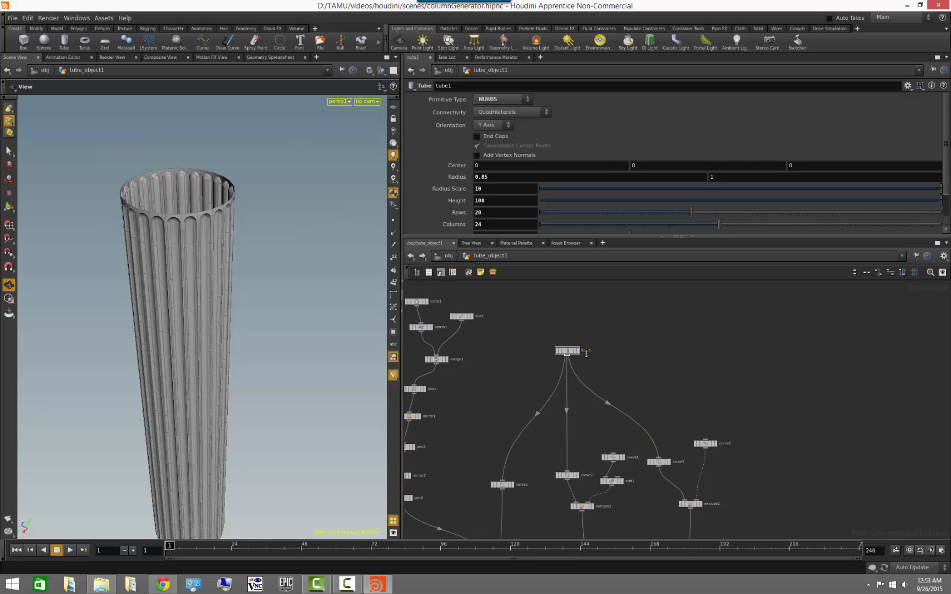
click(568, 352)
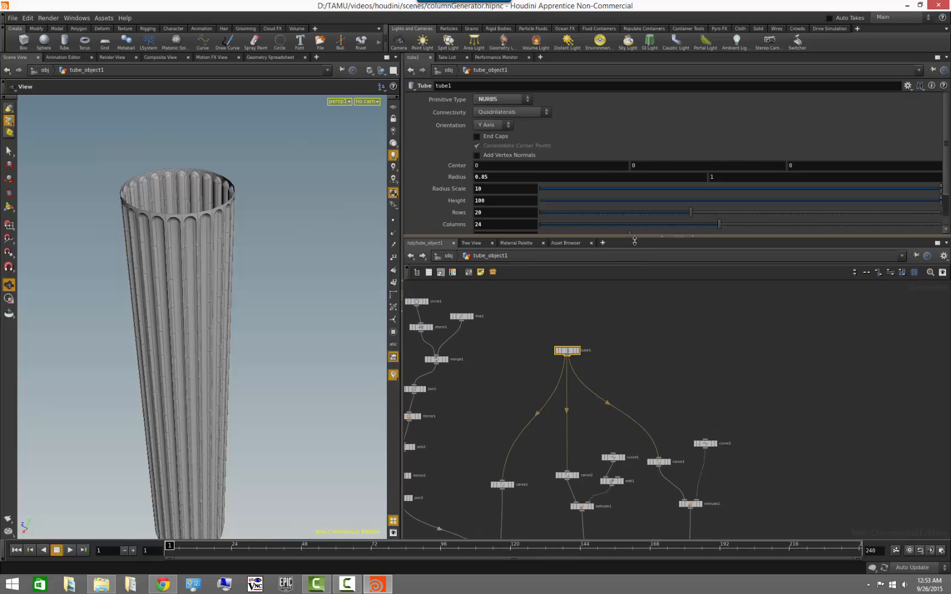
drag(636, 237, 631, 269)
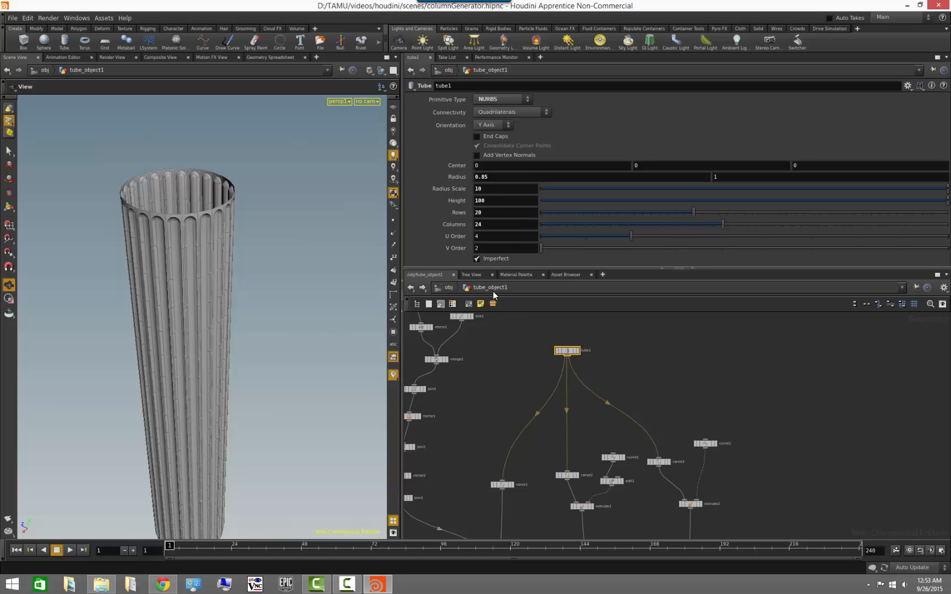
right_click(453, 223)
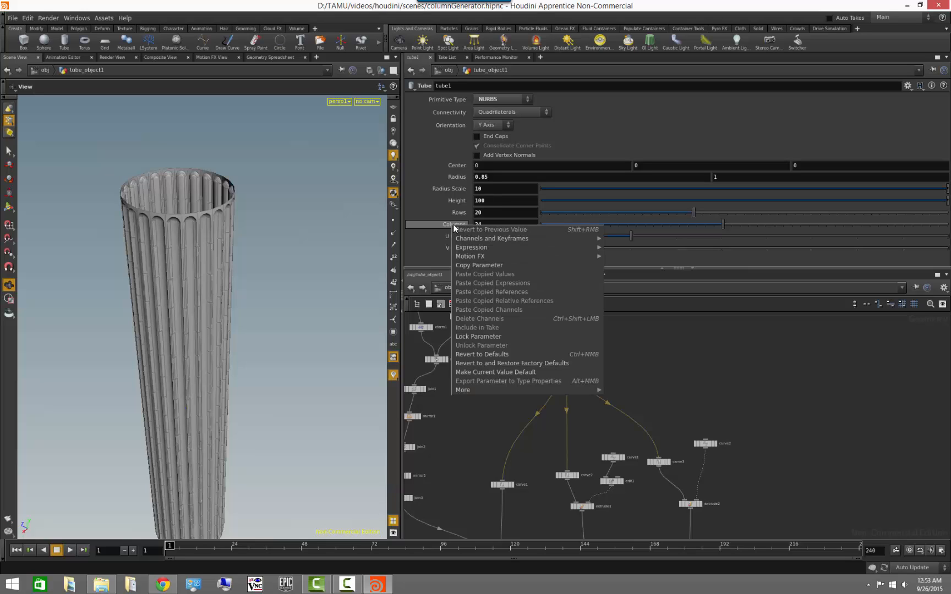
click(487, 266)
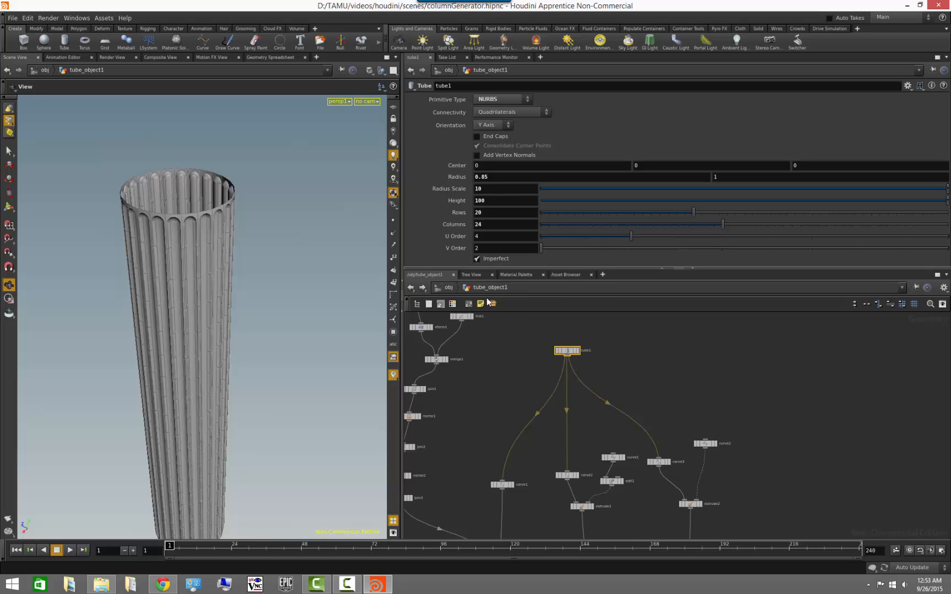
Paste the copied parameter as a relative reference into copy1's Number of Copies, giving ch("../tube1/cols")
click(508, 423)
middle_drag(505, 441, 496, 415)
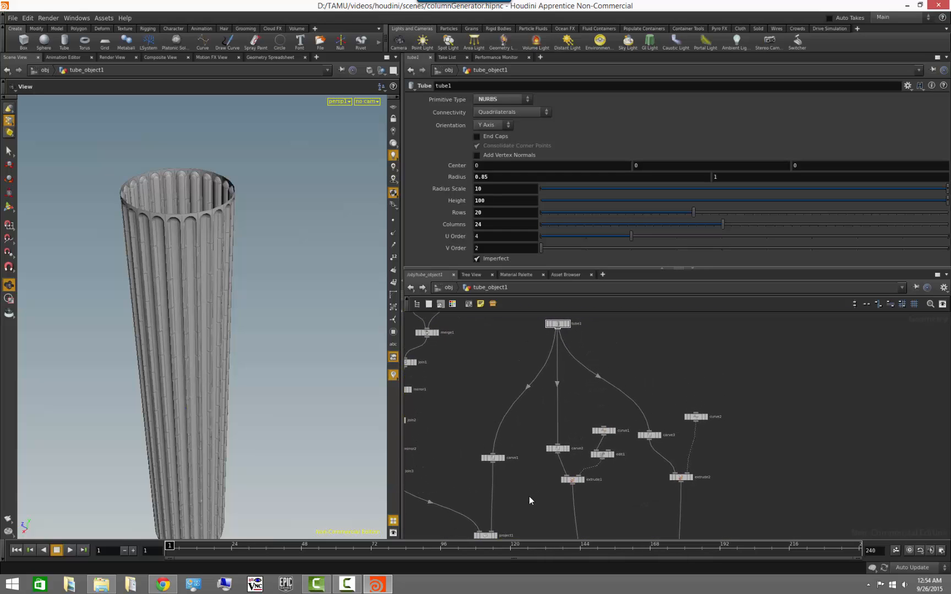
middle_drag(523, 498, 504, 333)
middle_drag(570, 452, 504, 302)
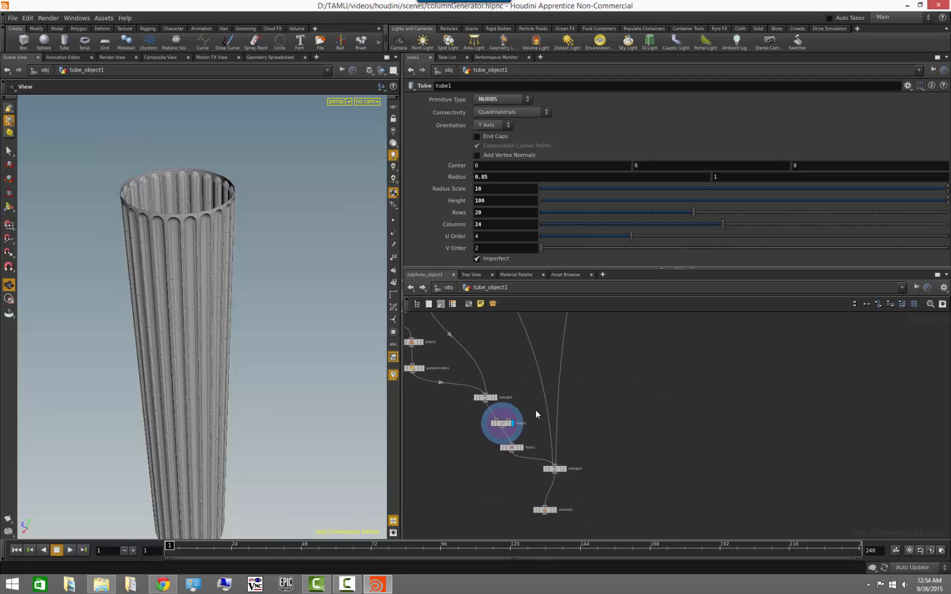
click(501, 427)
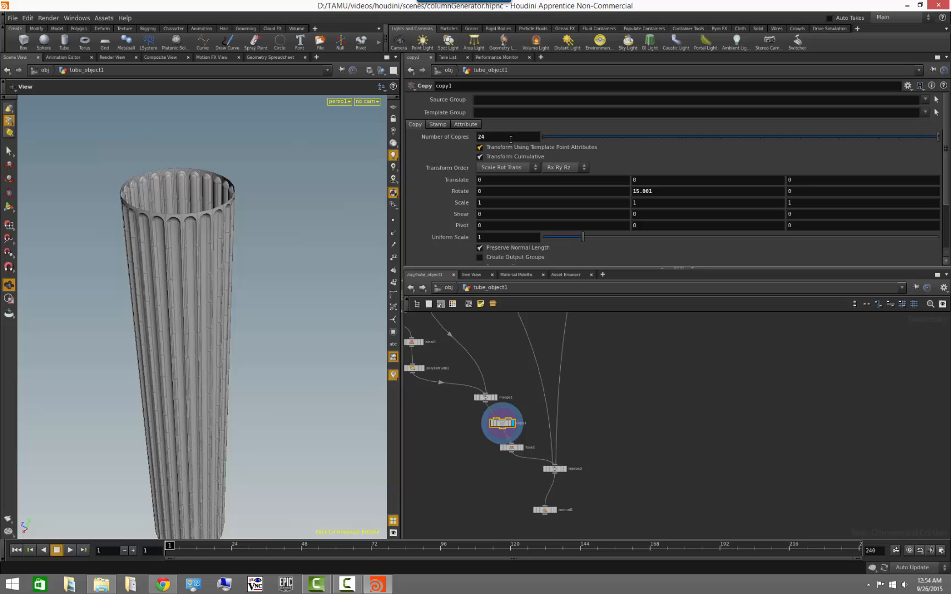
right_click(510, 137)
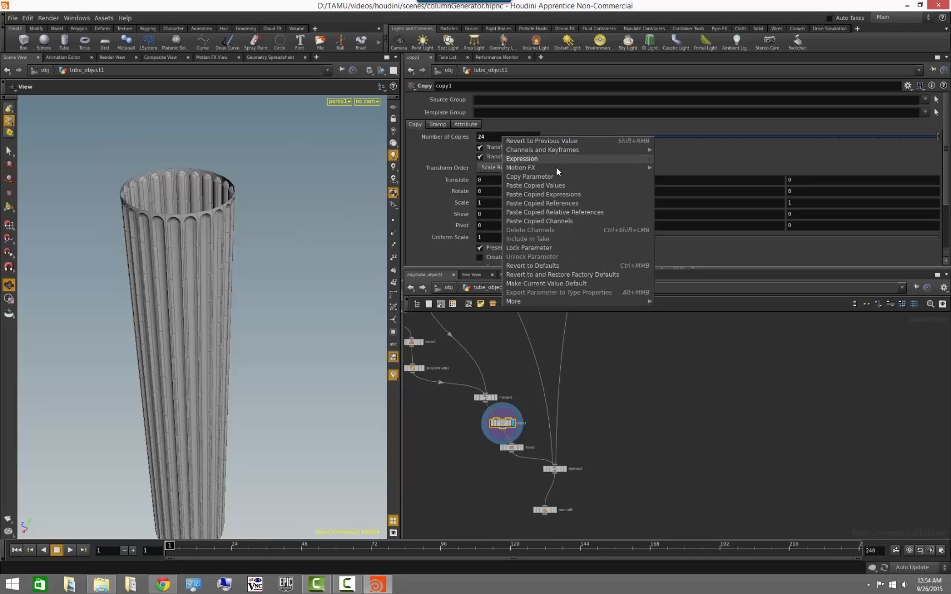
click(569, 212)
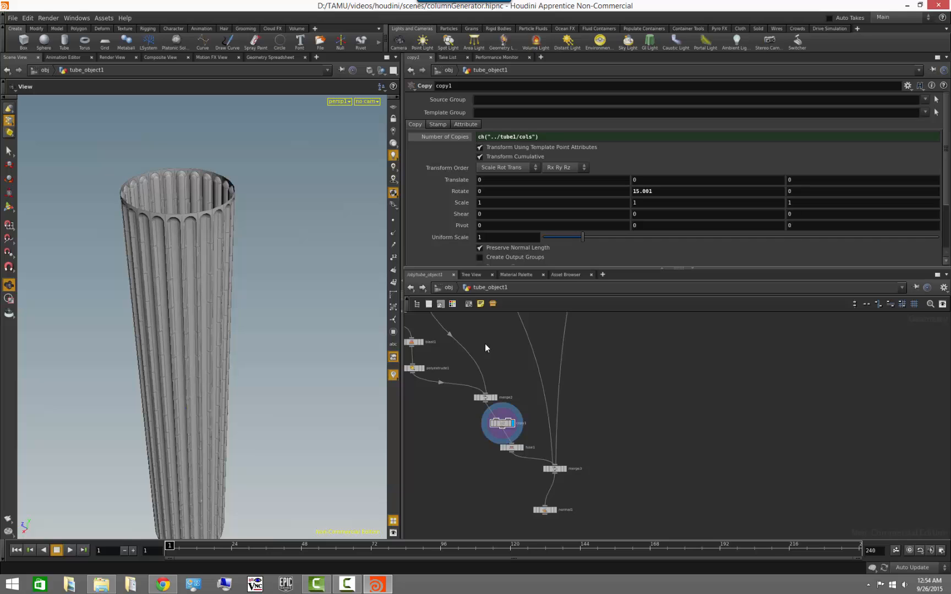
Display carve1's result and compare its Second U parameter with tube1's Columns
middle_drag(486, 344, 564, 458)
click(552, 472)
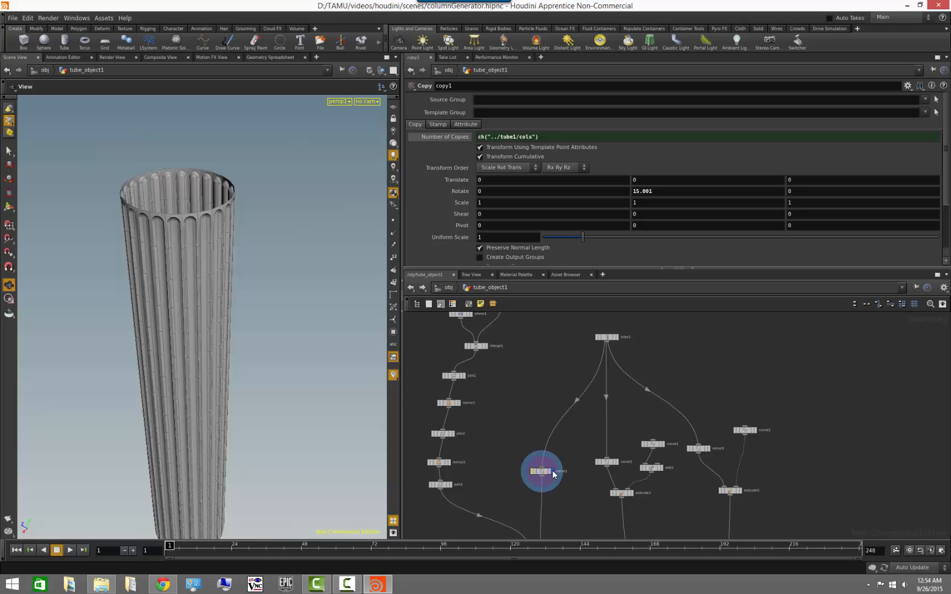
click(547, 471)
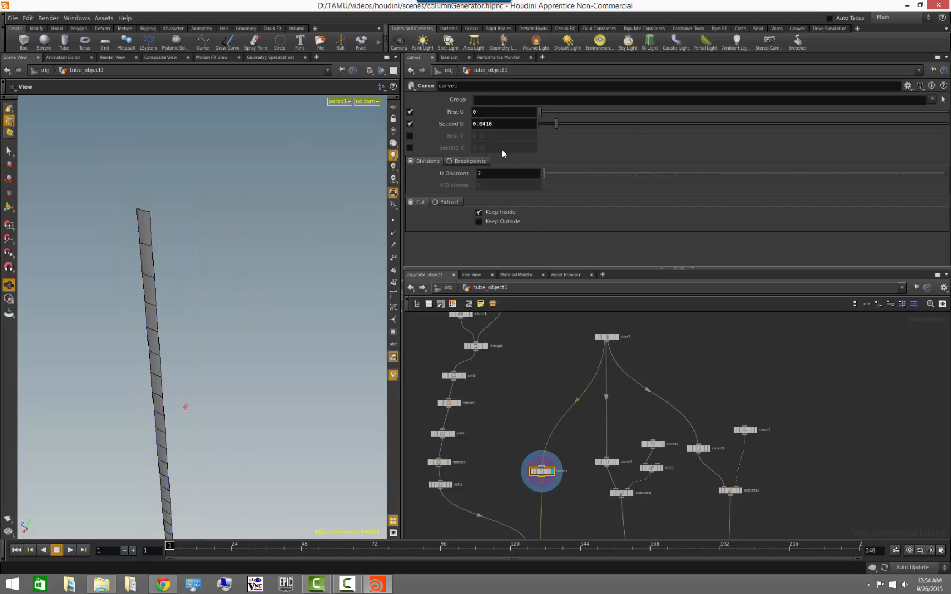
click(606, 336)
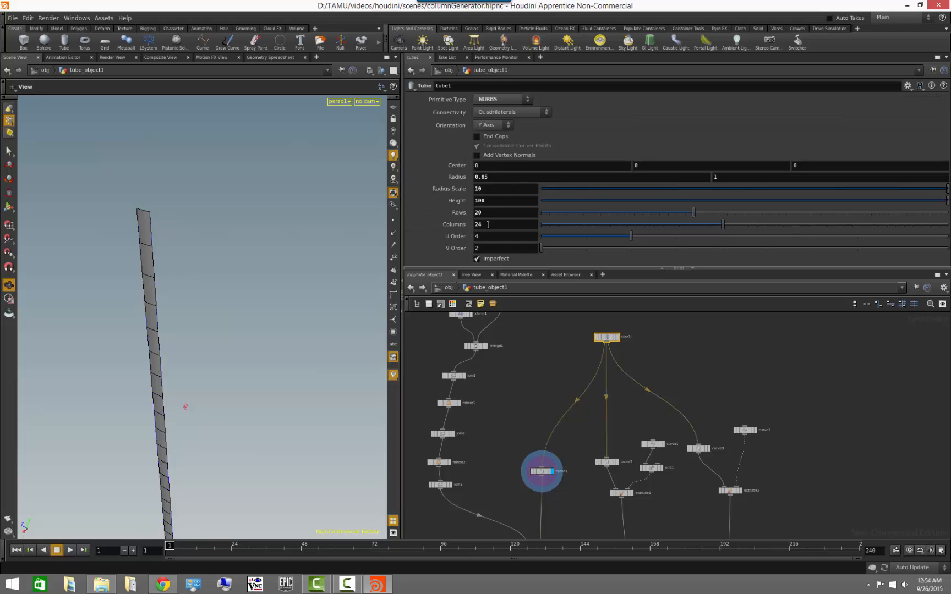
click(542, 471)
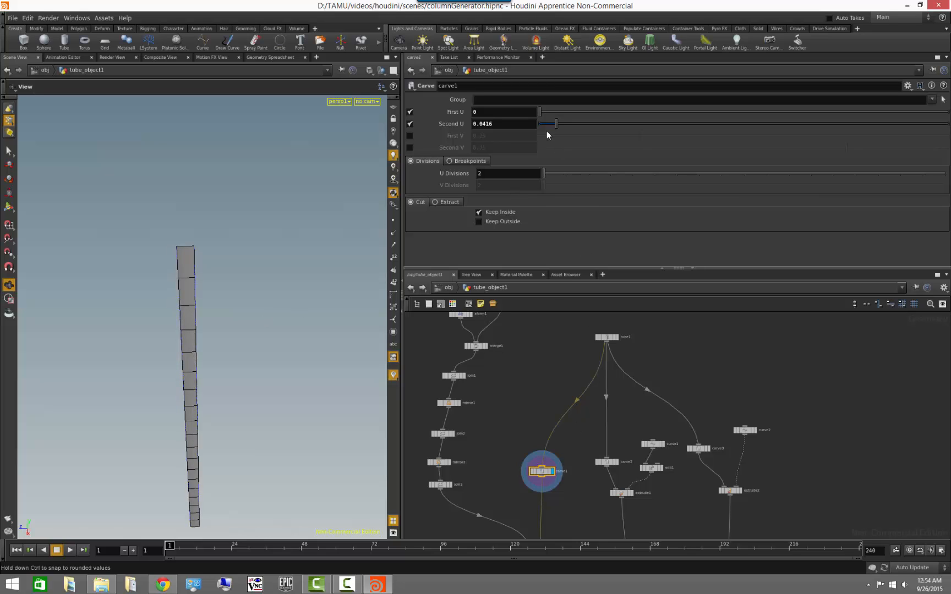
Try carve1's Second U at 1 and undo the change
drag(557, 124, 948, 132)
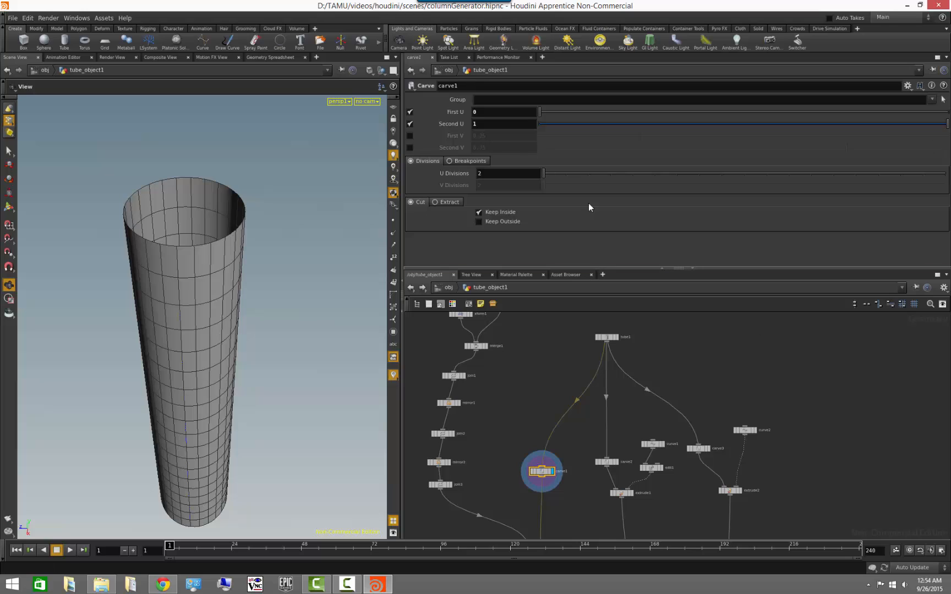
key(ctrl+z)
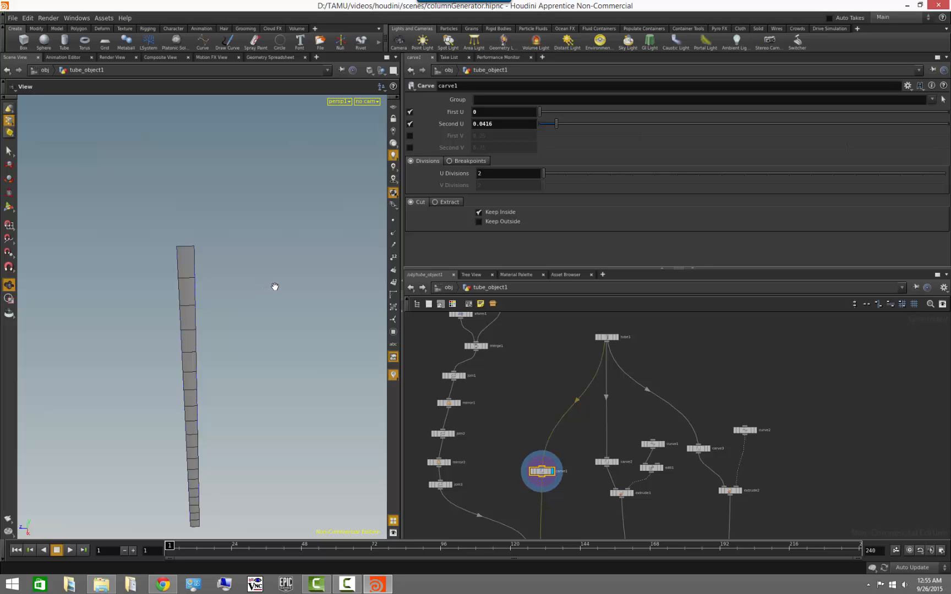
Set carve1's Second U to 1/ch("../tube1/cols") using the copied relative reference to tube1's Columns
triple_click(498, 122)
text(1/)
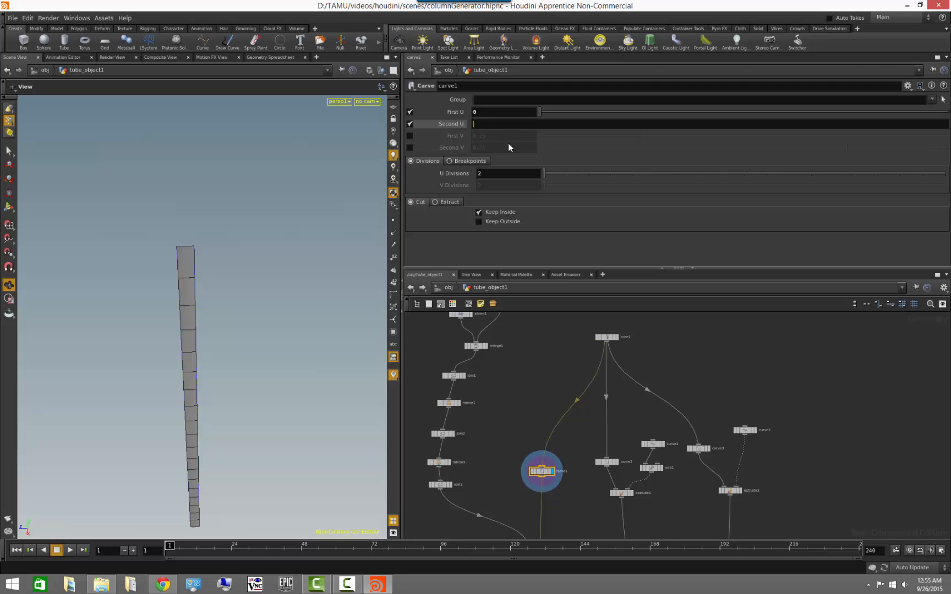
right_click(494, 124)
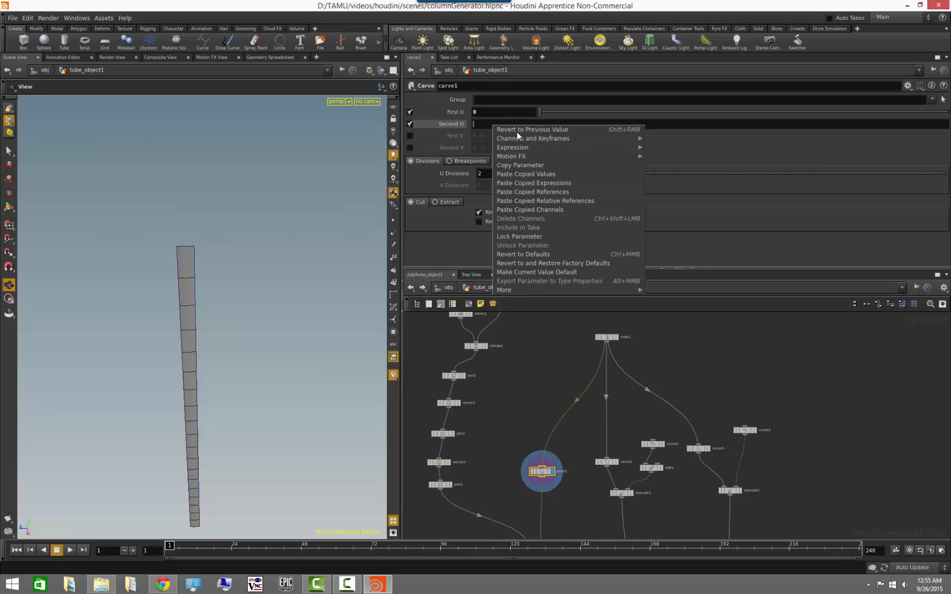
click(550, 199)
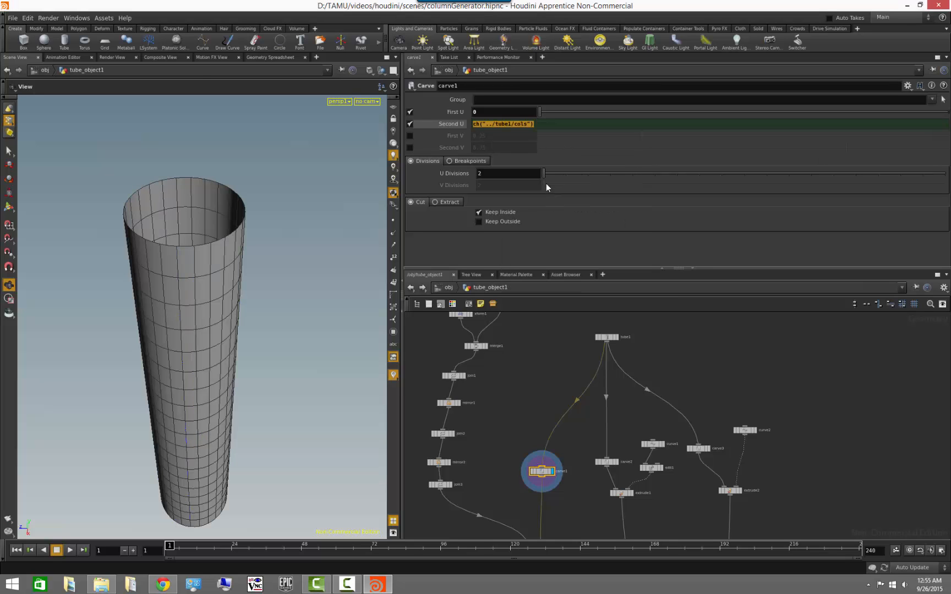
click(472, 123)
text(1/)
key(Return)
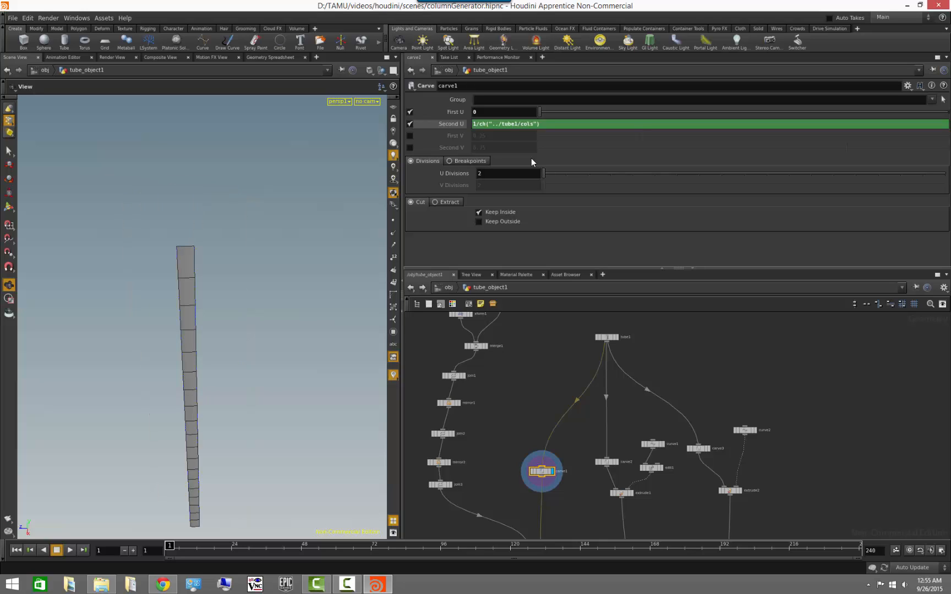
Test tube1 with U Order 7 and with 8 Columns, undoing each change
click(608, 337)
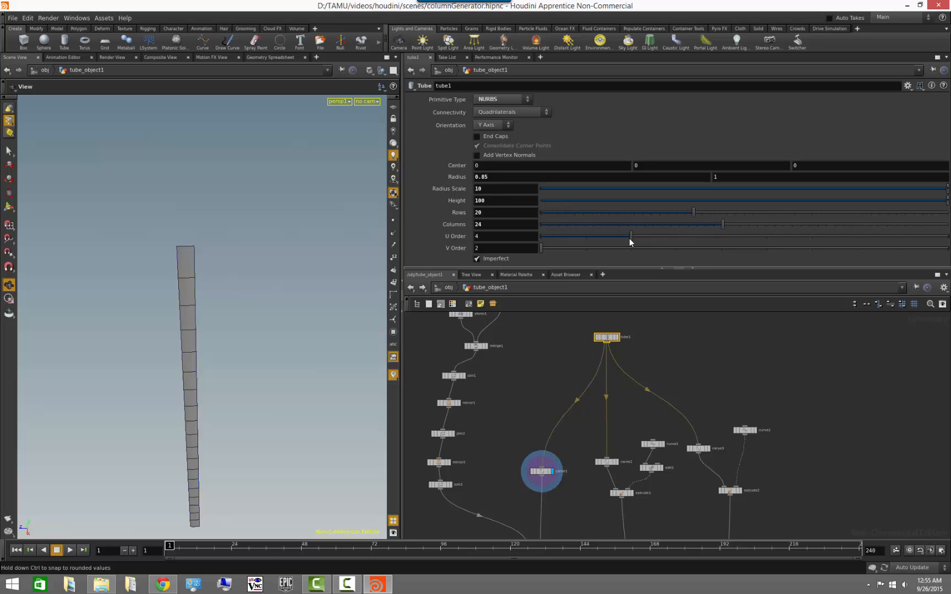
drag(631, 236, 612, 263)
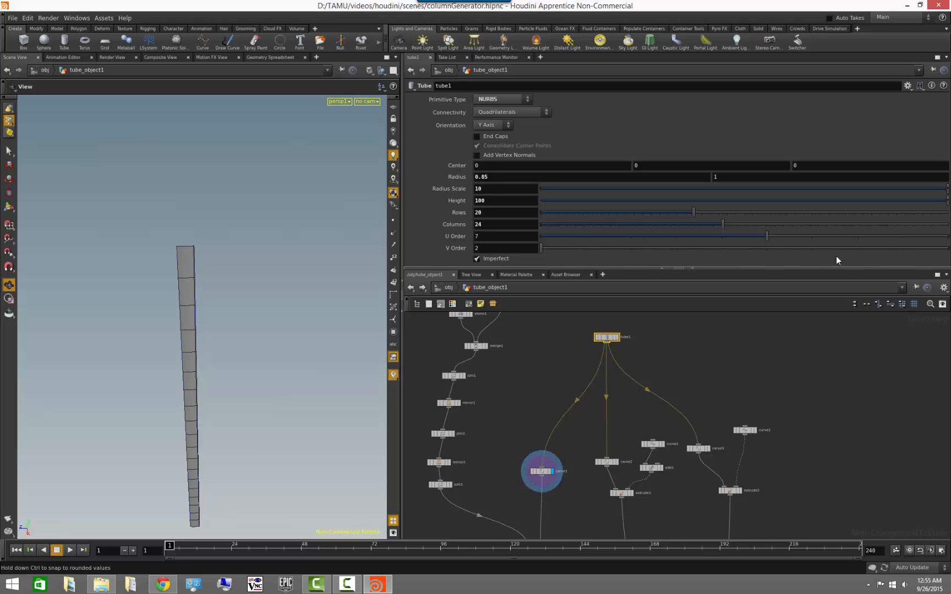
key(ctrl+z)
click(756, 345)
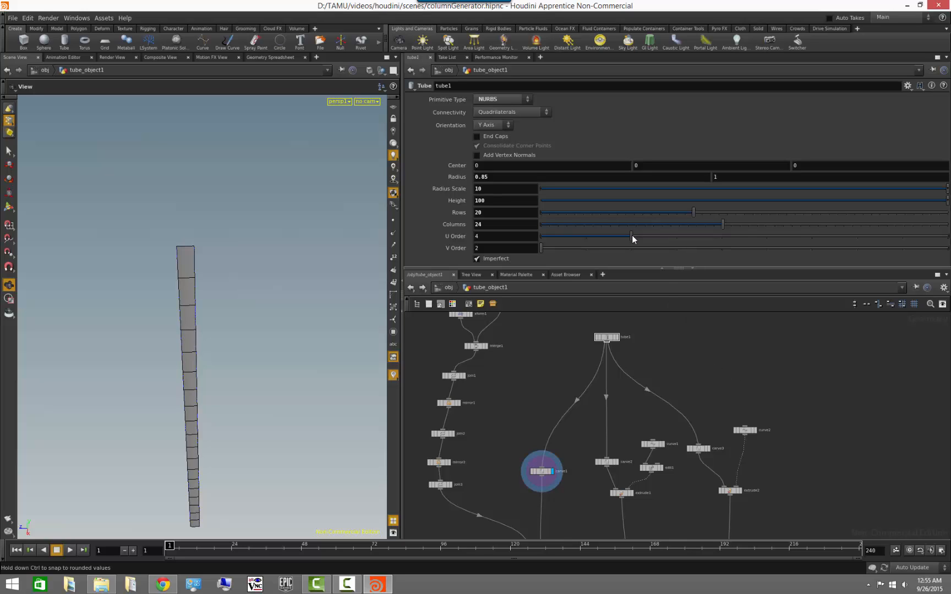
drag(719, 225, 584, 232)
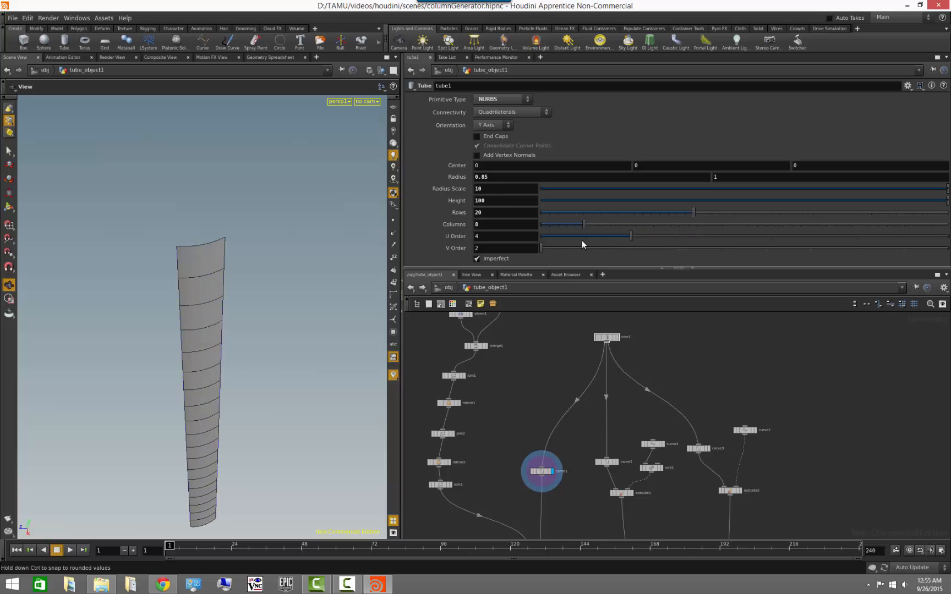
key(ctrl+z)
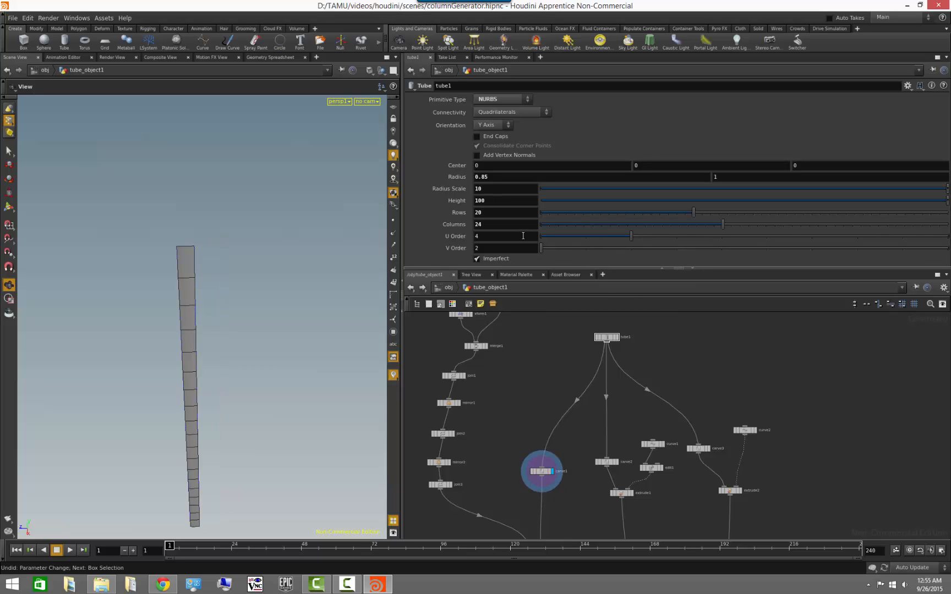
Set tube1's Rows to 18 and Columns to 8, and template tube1 so it shows as a wireframe
mouse_move(691, 211)
mouse_down()
mouse_move(607, 216)
mouse_move(678, 214)
mouse_up()
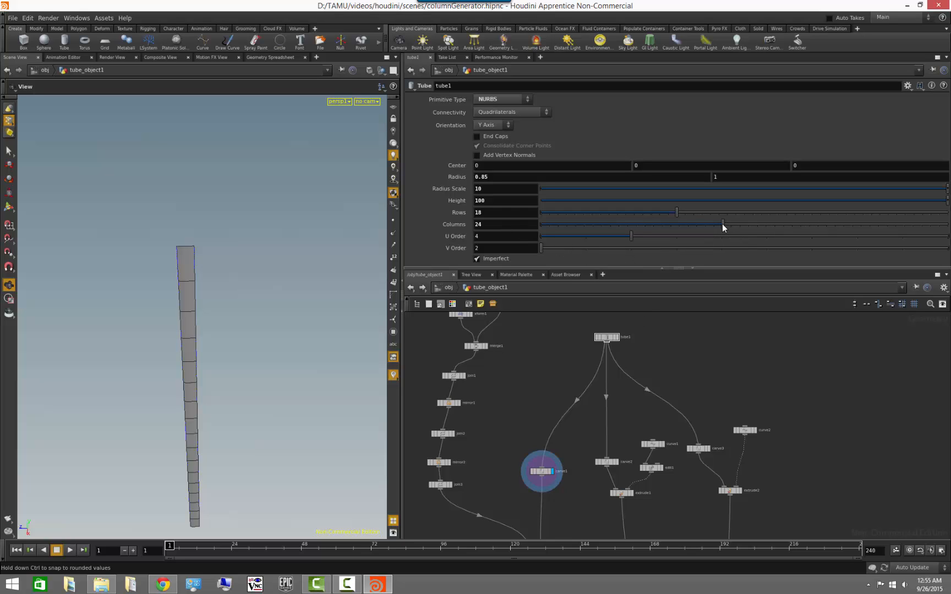
drag(722, 226, 584, 236)
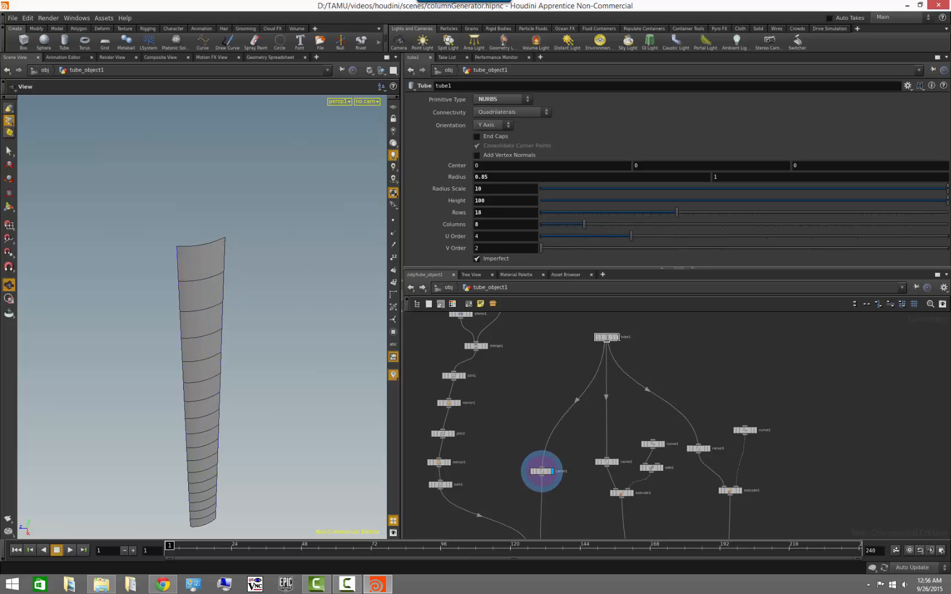
click(617, 337)
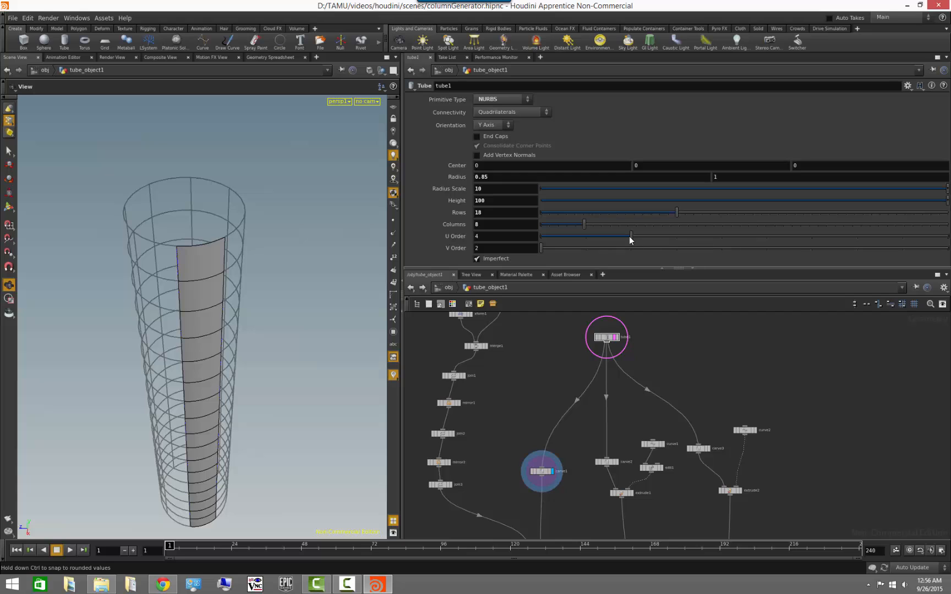
Set tube1's V Order to 4 and its Columns to 24
mouse_move(630, 238)
mouse_down()
mouse_move(554, 240)
mouse_move(637, 248)
mouse_up()
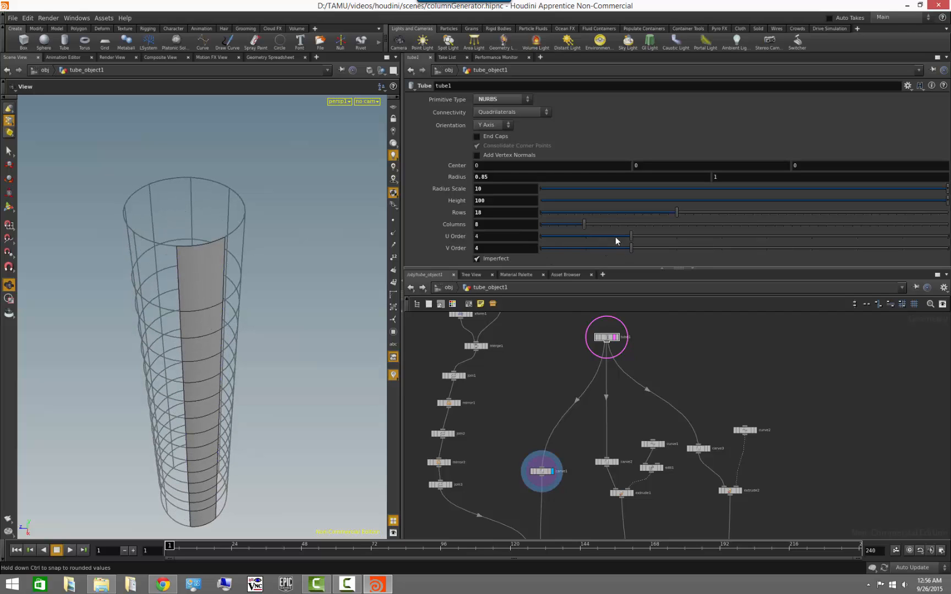
drag(585, 223, 636, 228)
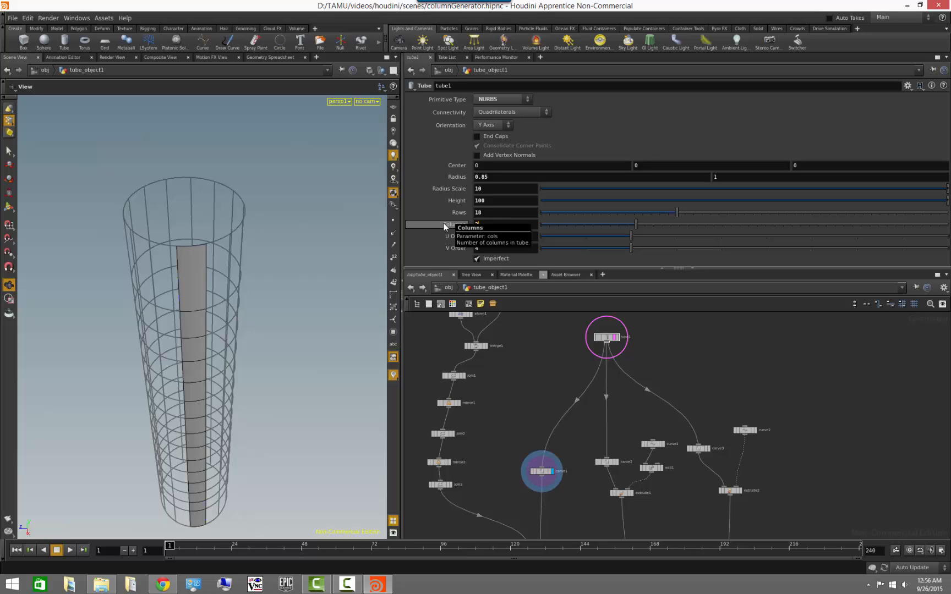
key(Return)
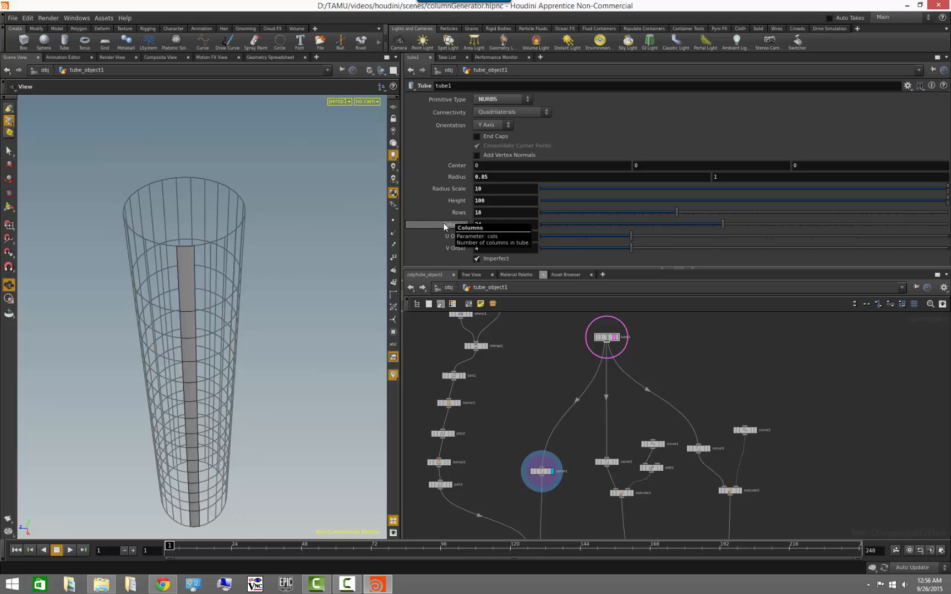
Copy tube1's Columns parameter, and select copy1 and display its result
middle_drag(693, 413, 646, 394)
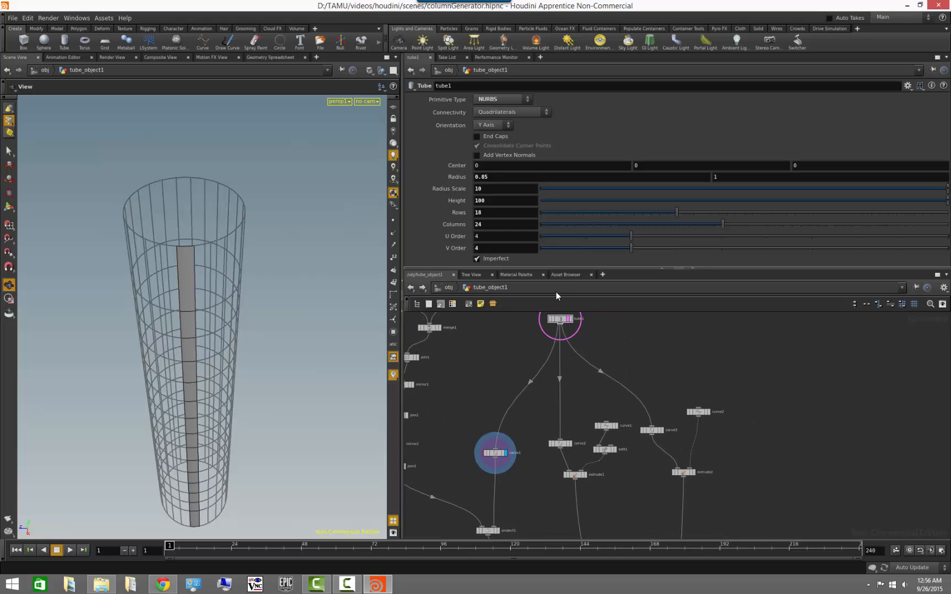
right_click(497, 224)
click(523, 264)
middle_drag(756, 500, 680, 336)
middle_drag(708, 531, 691, 410)
middle_drag(686, 509, 757, 513)
click(543, 404)
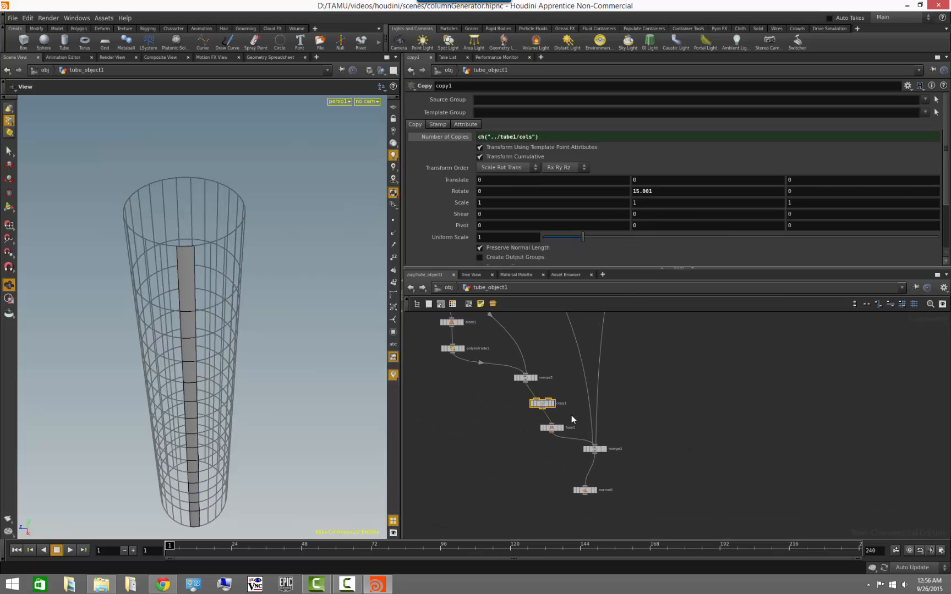
click(553, 405)
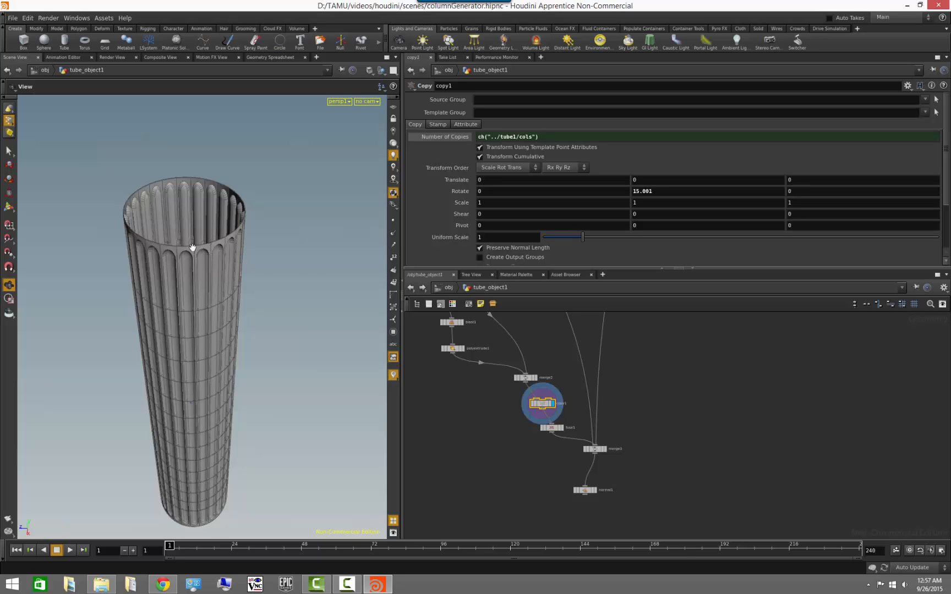
Set copy1's Y rotation to 360/ch("../tube1/cols") using the copied relative reference
click(665, 189)
right_click(663, 193)
click(724, 272)
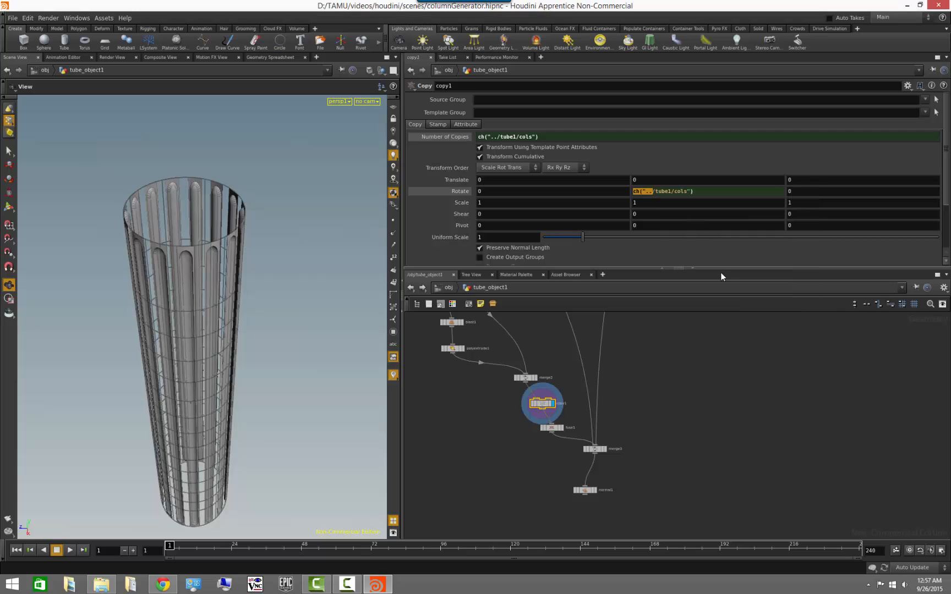
click(458, 193)
click(632, 193)
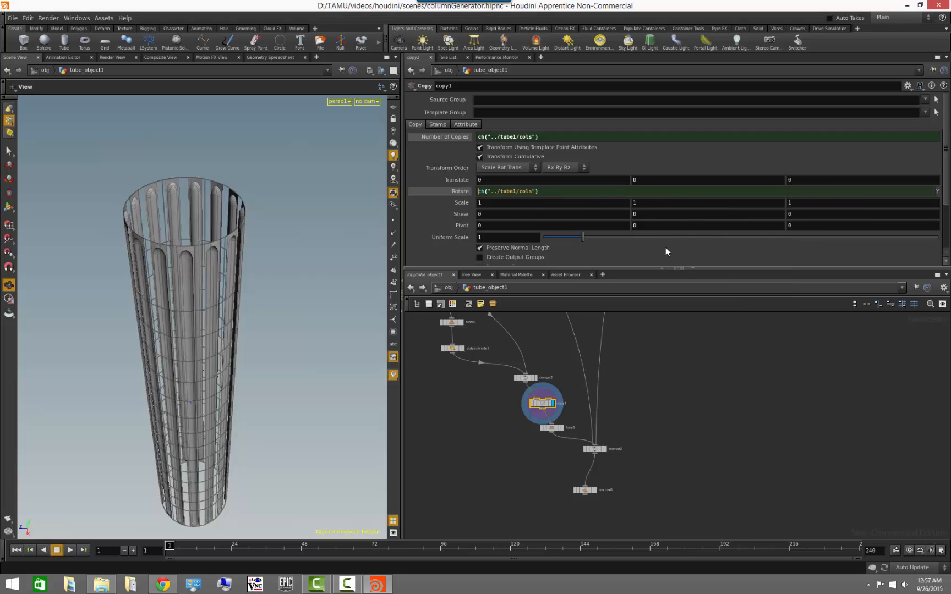
text(360/)
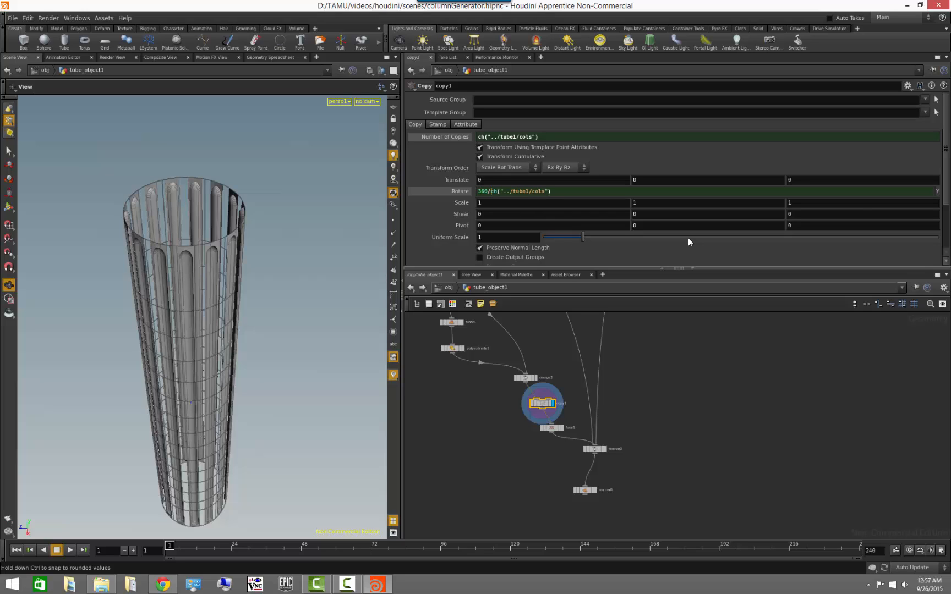
key(Return)
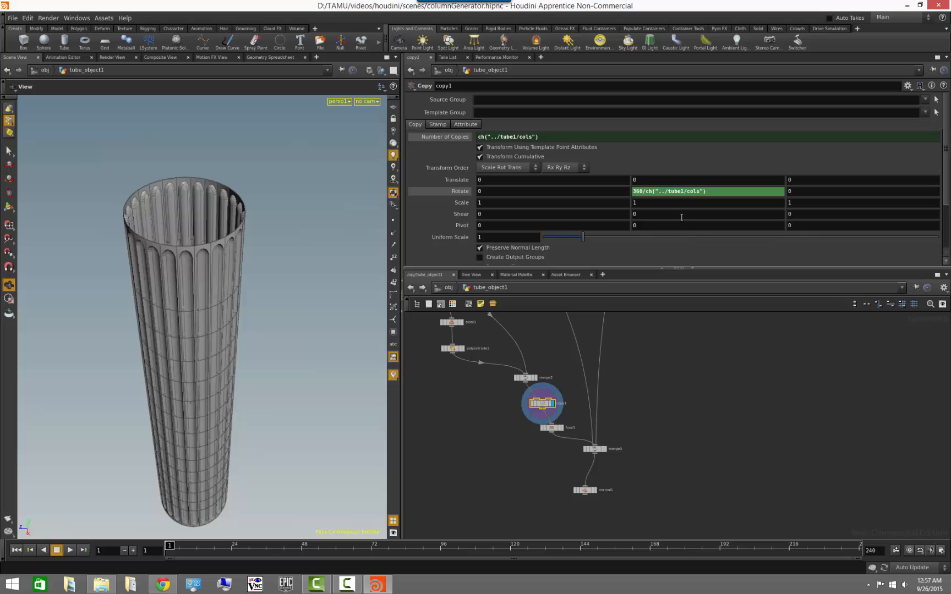
Show the evaluated value of copy1's Y rotation and examine the flutes at the column's upper rim up close
click(459, 191)
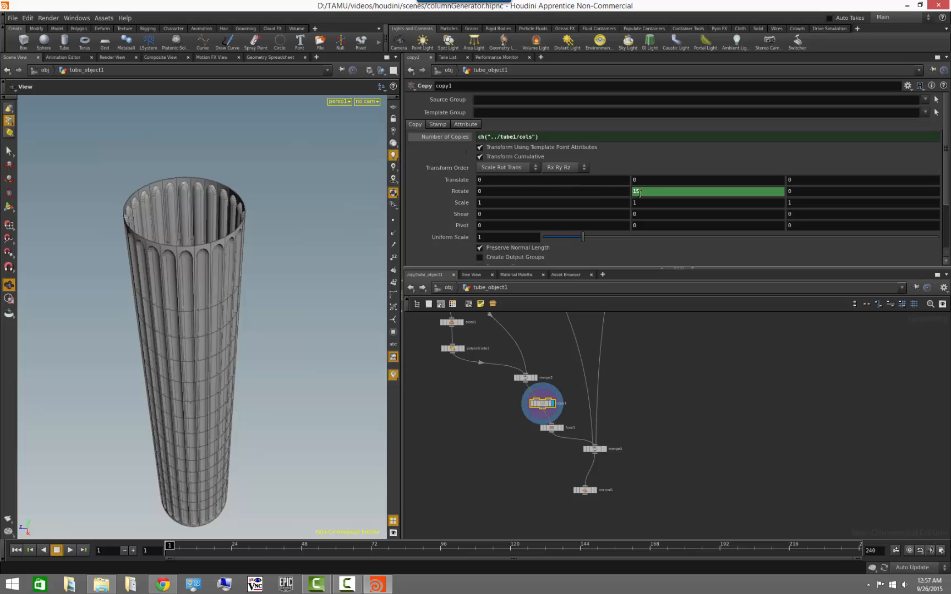
right_drag(218, 260, 263, 259)
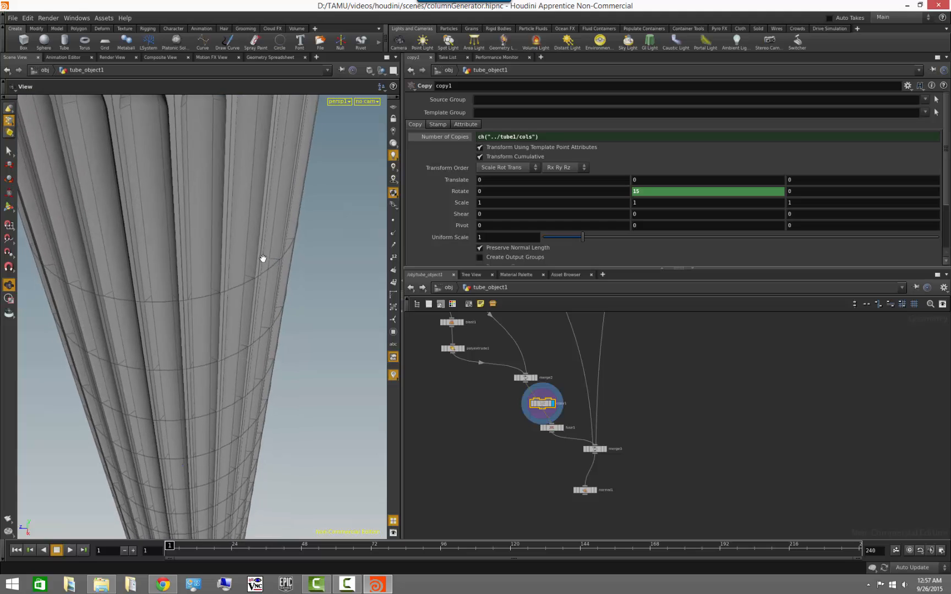
middle_drag(263, 259, 267, 329)
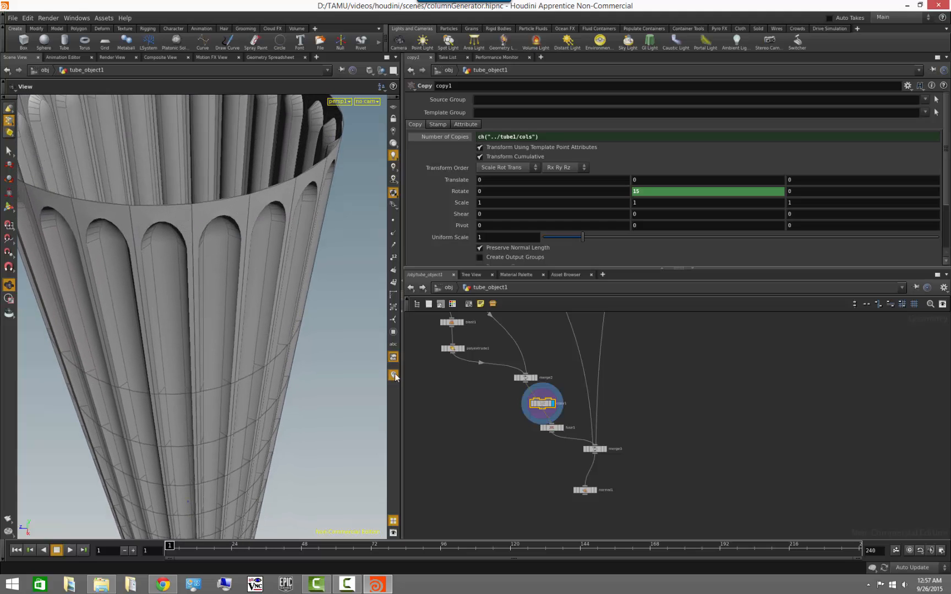
Select tube1 and turn off its template display, showing the column's upper part without the tube overlay
scroll(503, 436, down, 2)
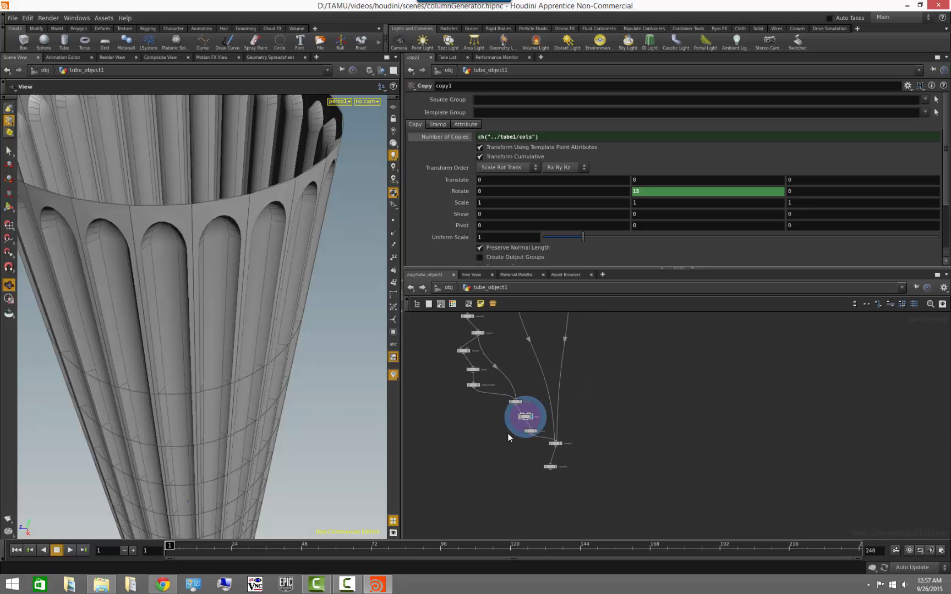
middle_drag(488, 414, 502, 452)
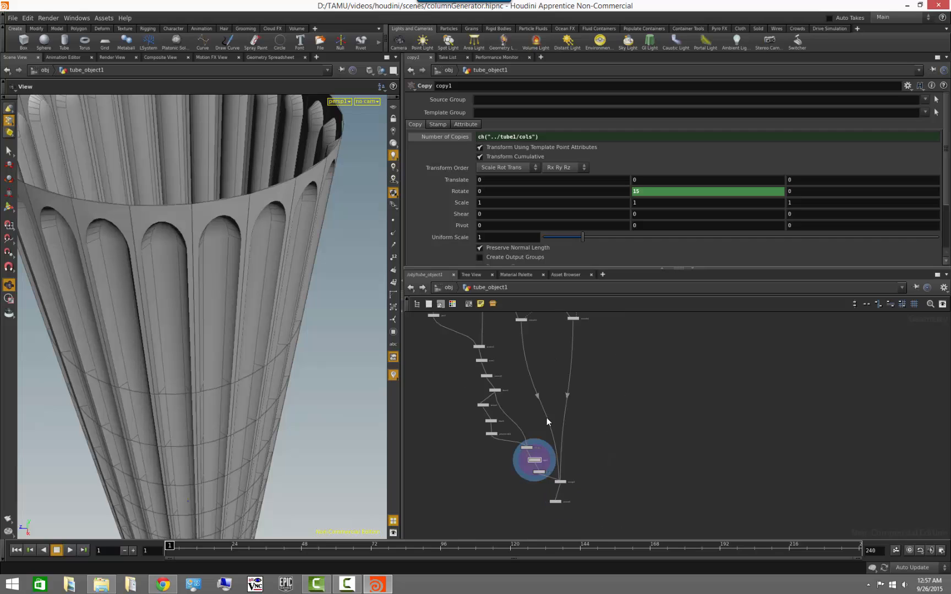
middle_drag(515, 383, 554, 521)
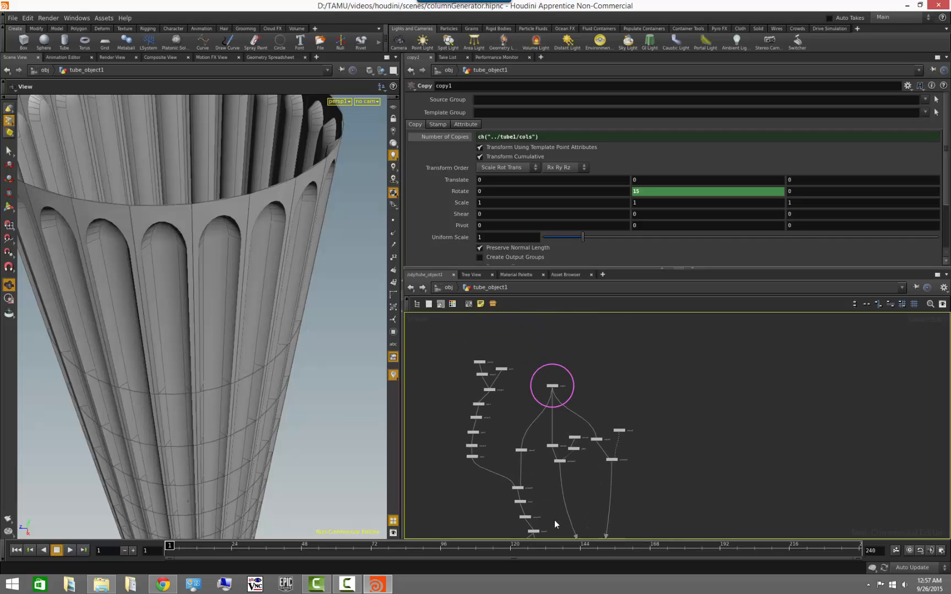
middle_drag(509, 401, 504, 439)
scroll(504, 438, up, 3)
click(568, 423)
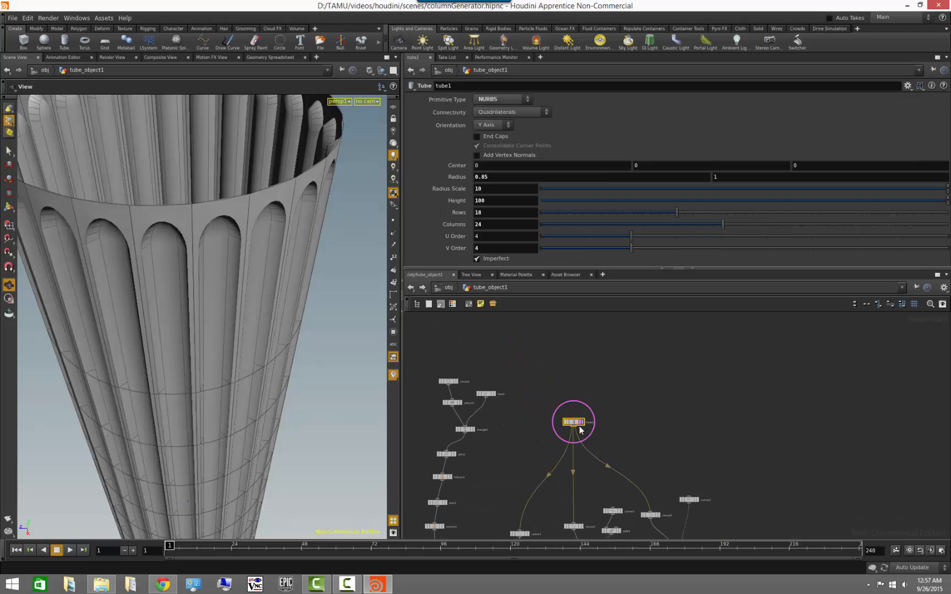
middle_drag(633, 436, 616, 416)
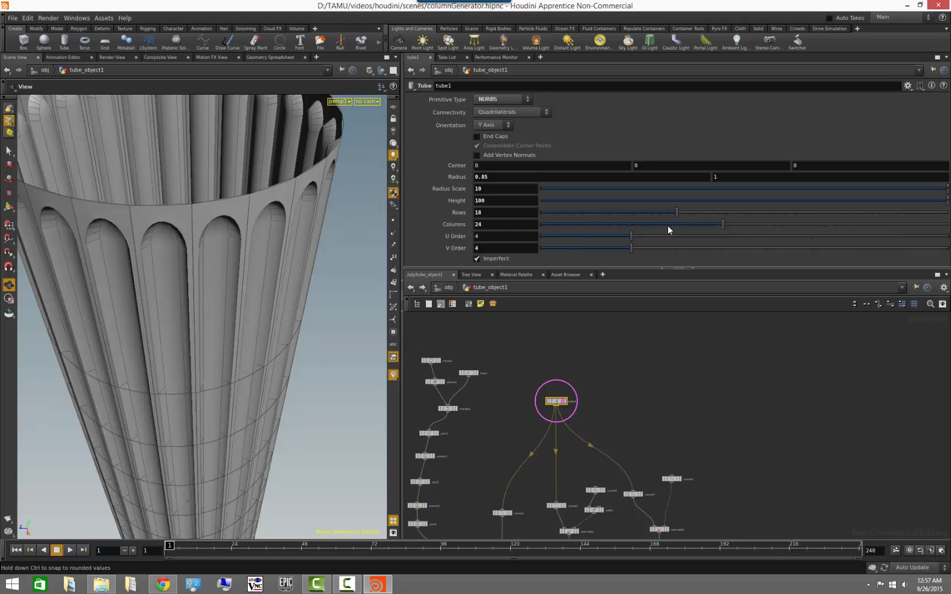
mouse_move(720, 229)
mouse_down()
mouse_move(626, 230)
mouse_move(742, 222)
mouse_move(612, 237)
mouse_move(724, 223)
mouse_up()
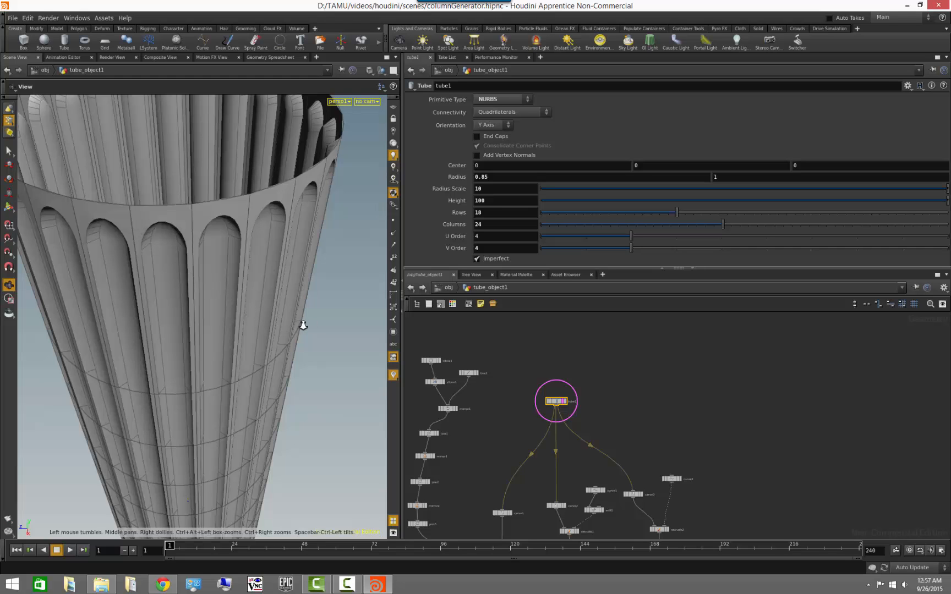
scroll(301, 327, down, 4)
click(564, 402)
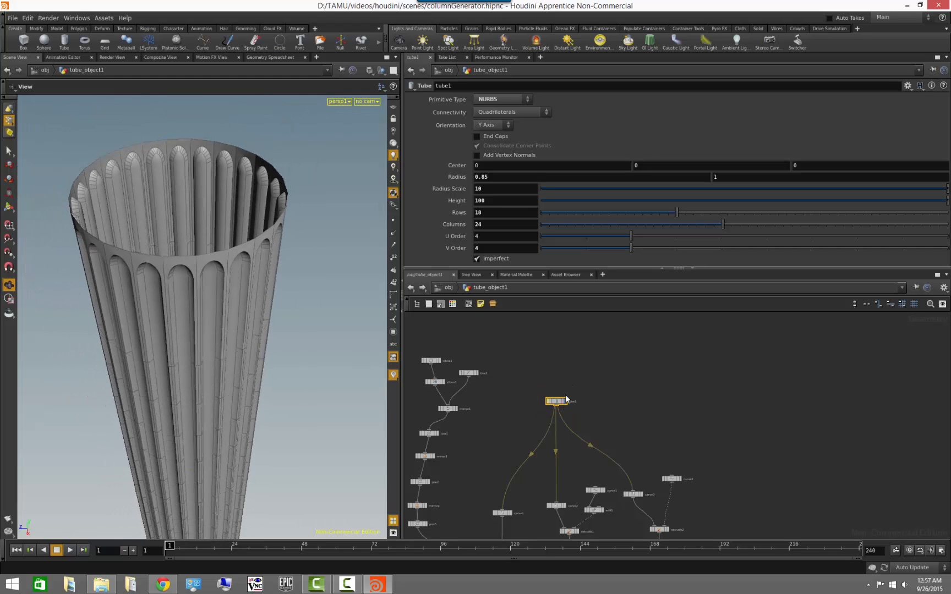
drag(302, 361, 245, 346)
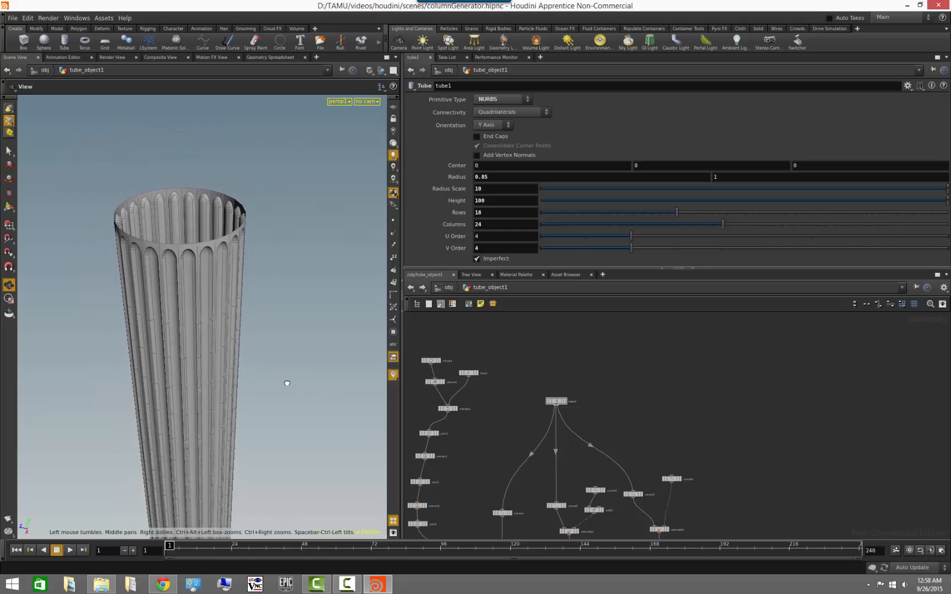
drag(284, 384, 285, 376)
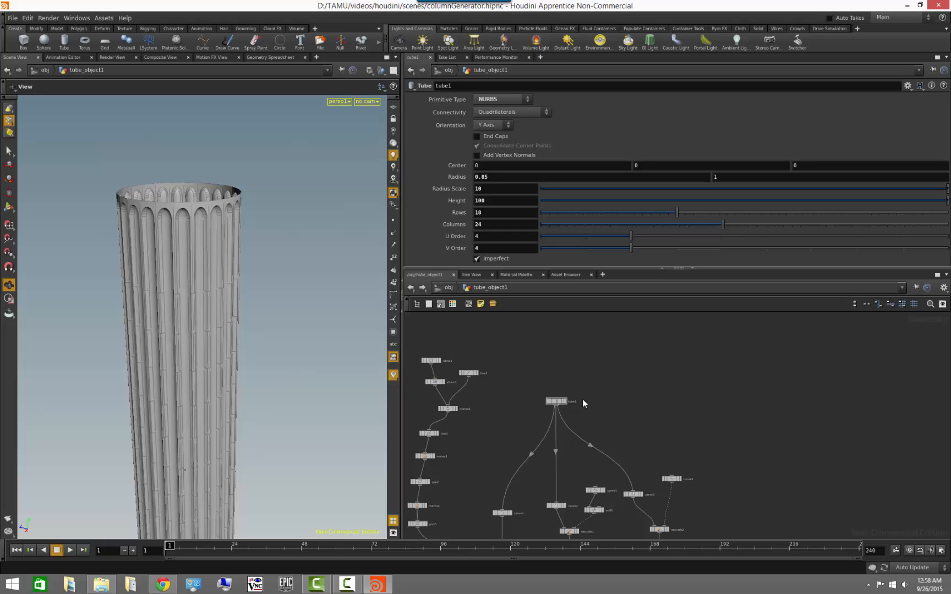
Review the circle1 and xform1 settings for the flute arc and copy tube1's Height parameter
middle_drag(612, 434, 584, 403)
click(528, 369)
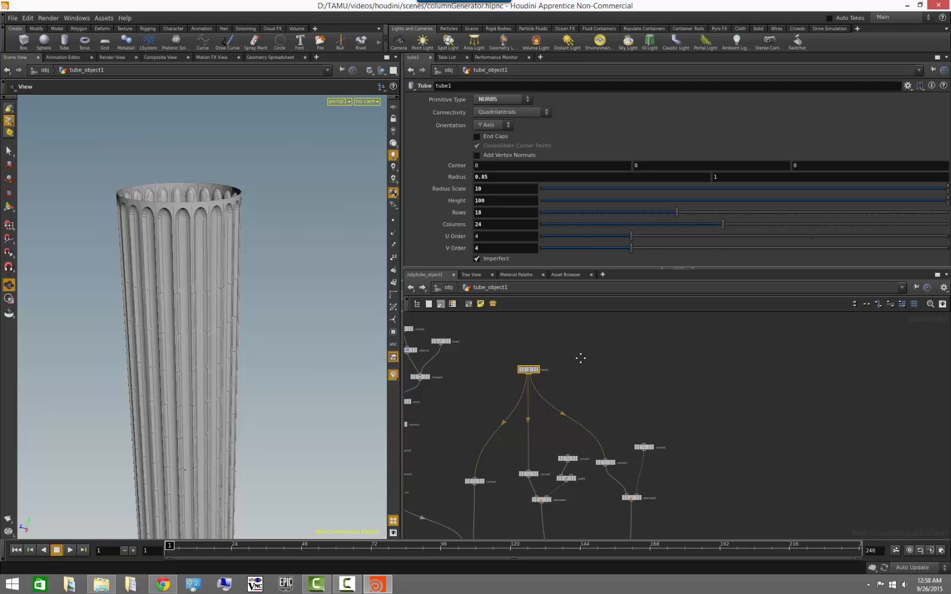
middle_drag(581, 359, 637, 399)
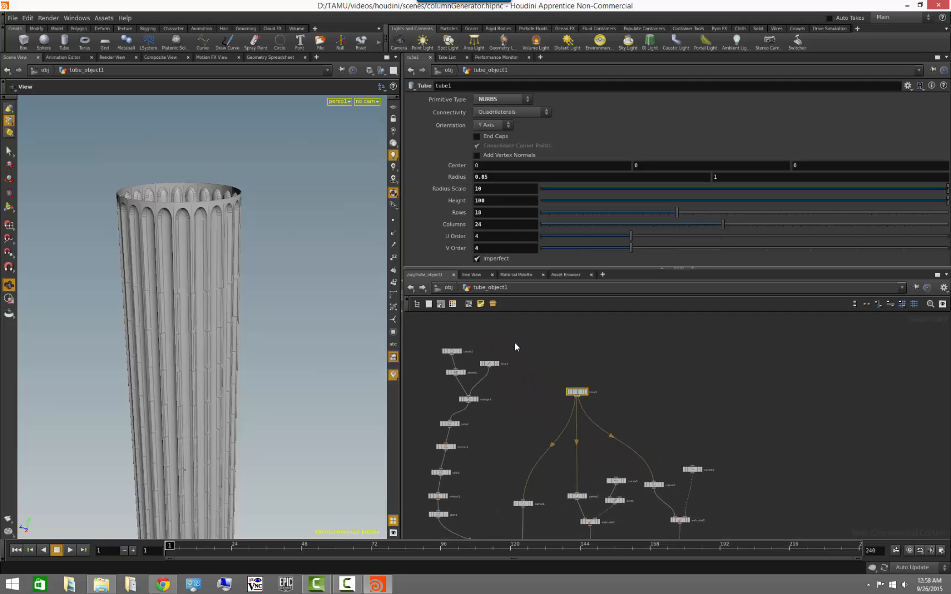
middle_drag(515, 347, 544, 374)
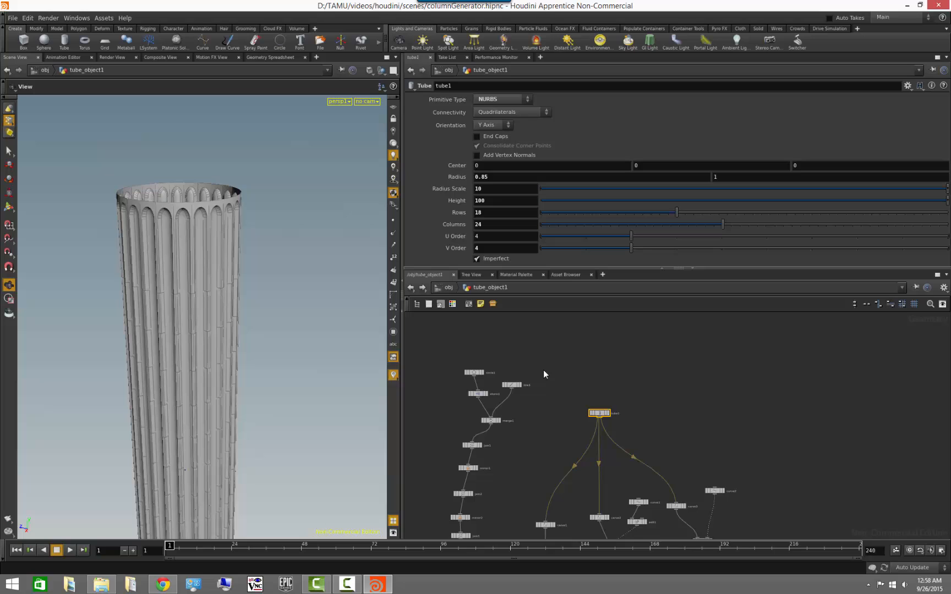
click(480, 373)
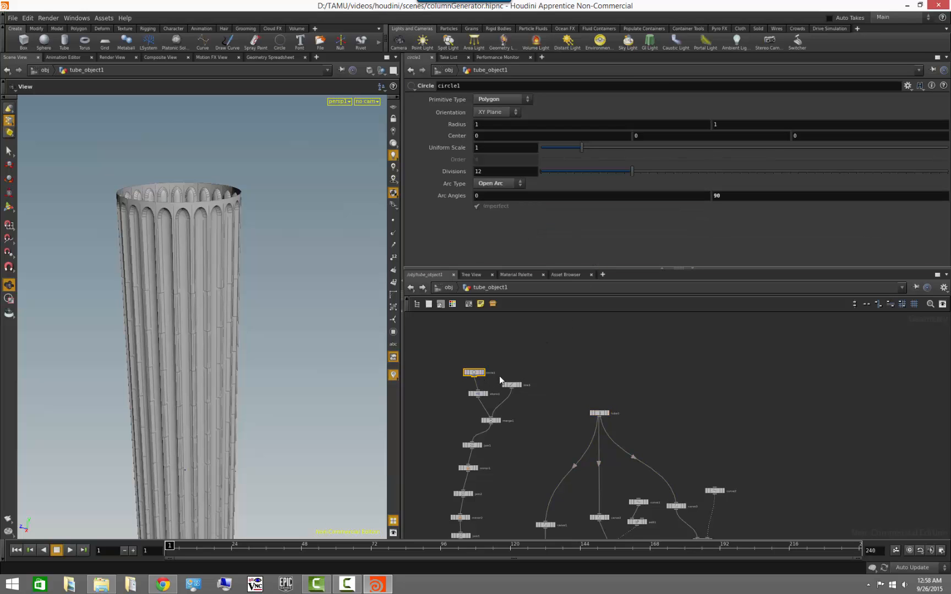
click(477, 394)
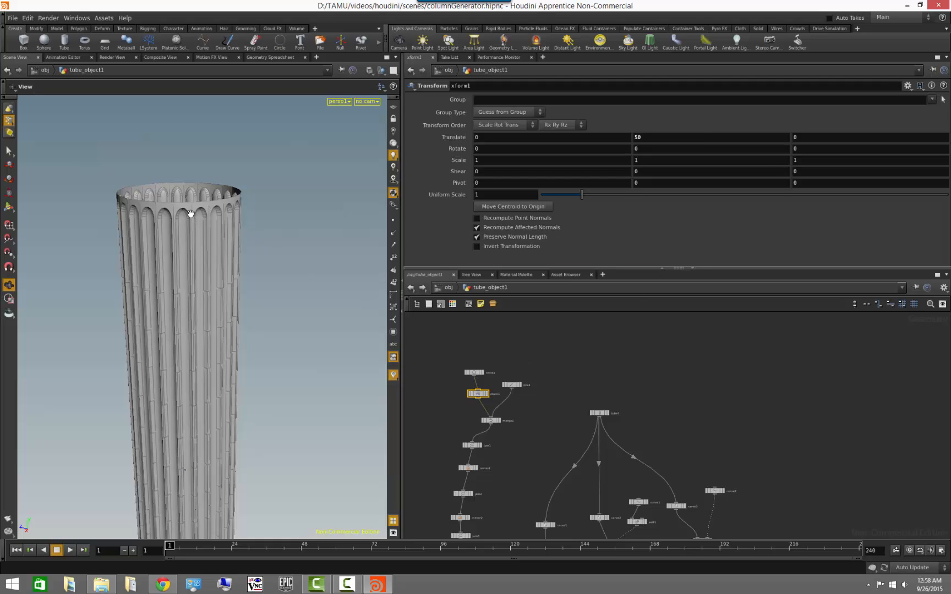
click(600, 414)
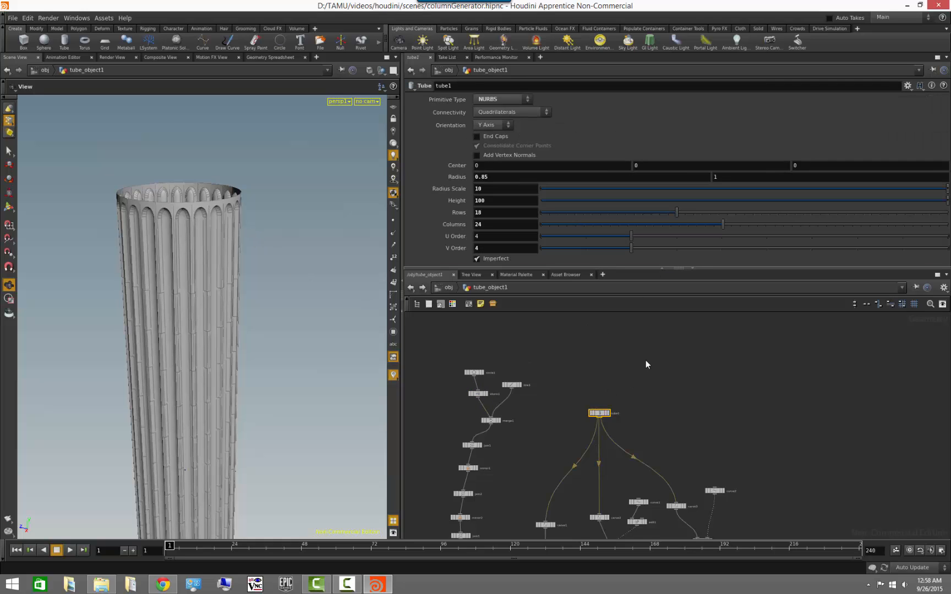
right_click(488, 201)
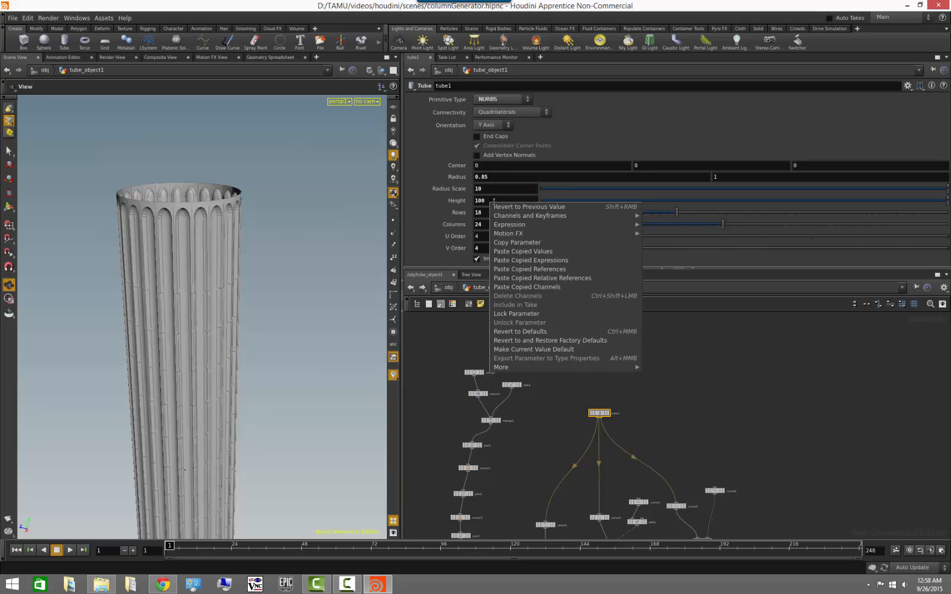
click(532, 244)
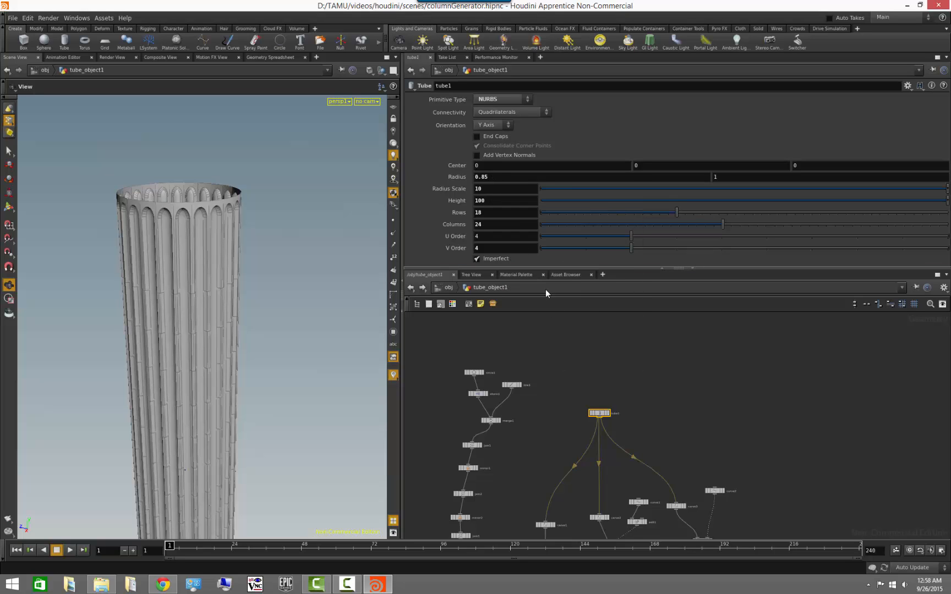
Set xform1's Y translation to ch("../tube1/height")/2 using the copied relative reference
click(478, 394)
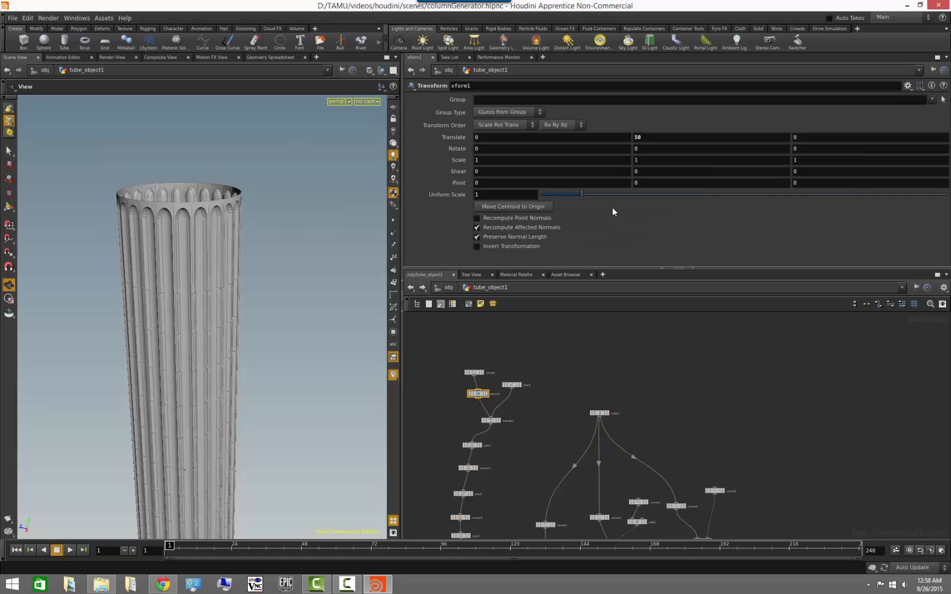
right_click(642, 141)
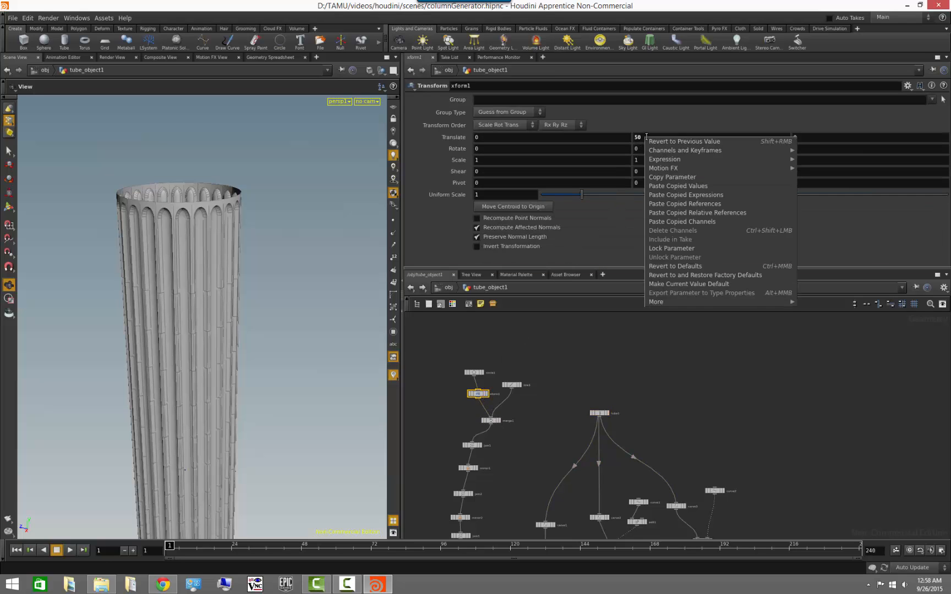
click(688, 216)
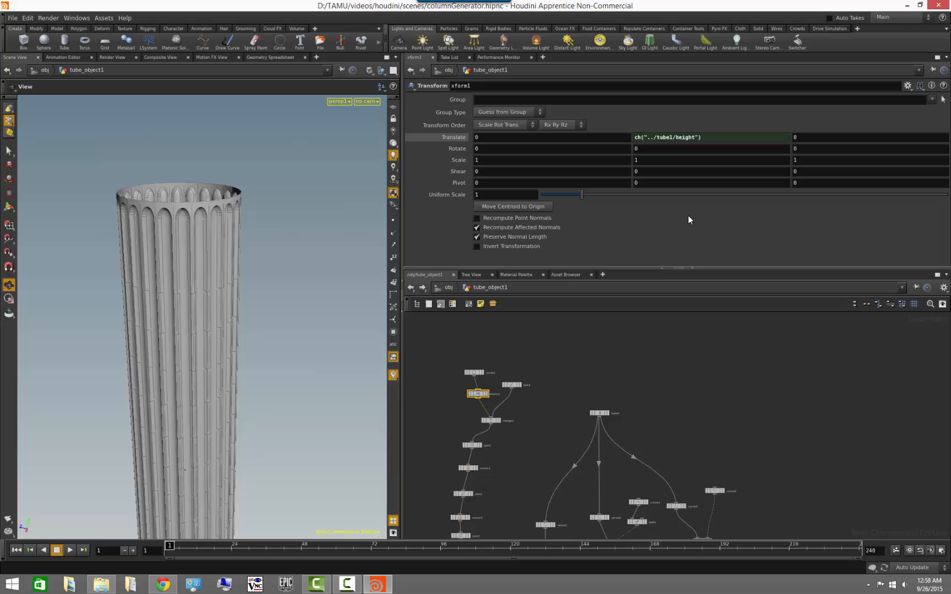
click(702, 141)
text(/)
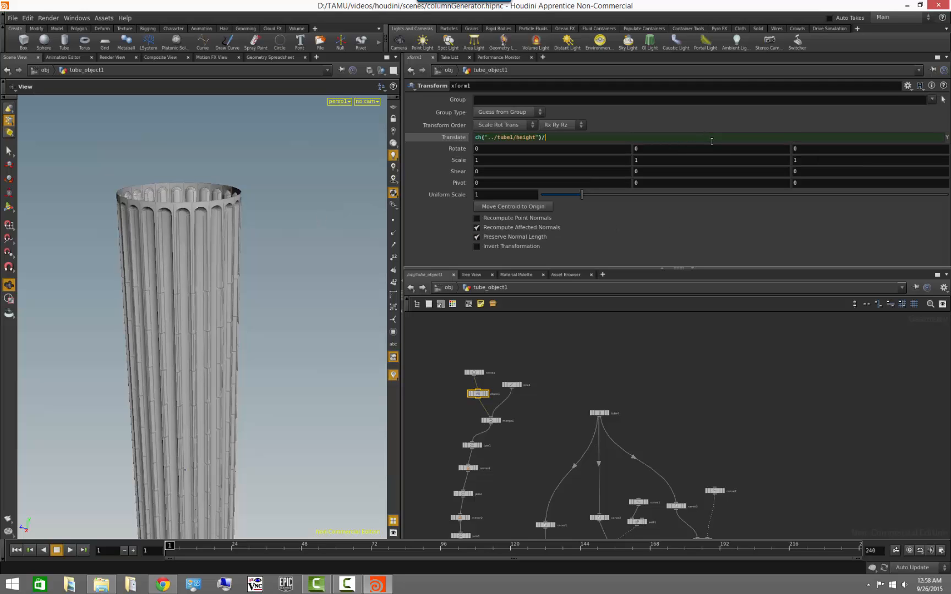
text(2)
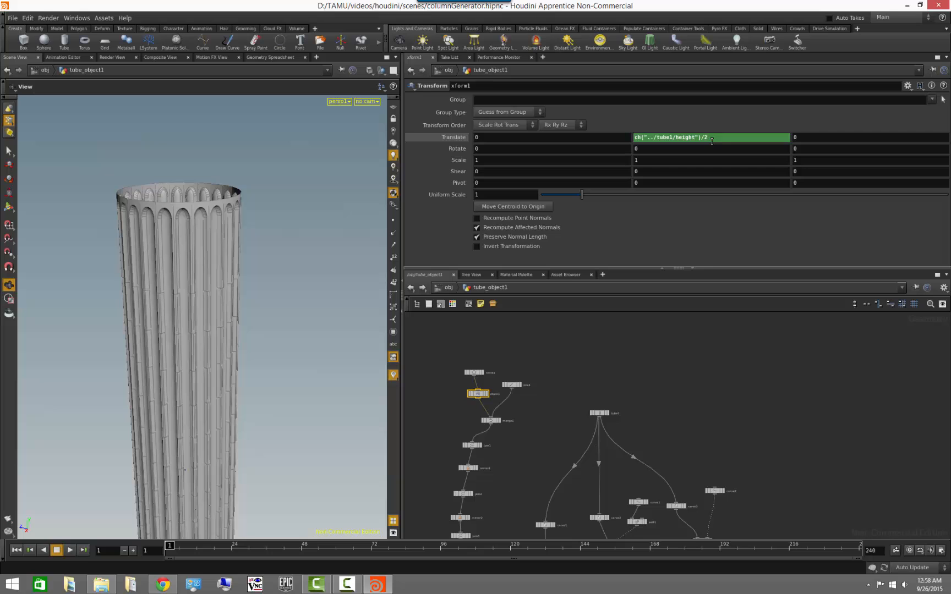
drag(260, 240, 230, 227)
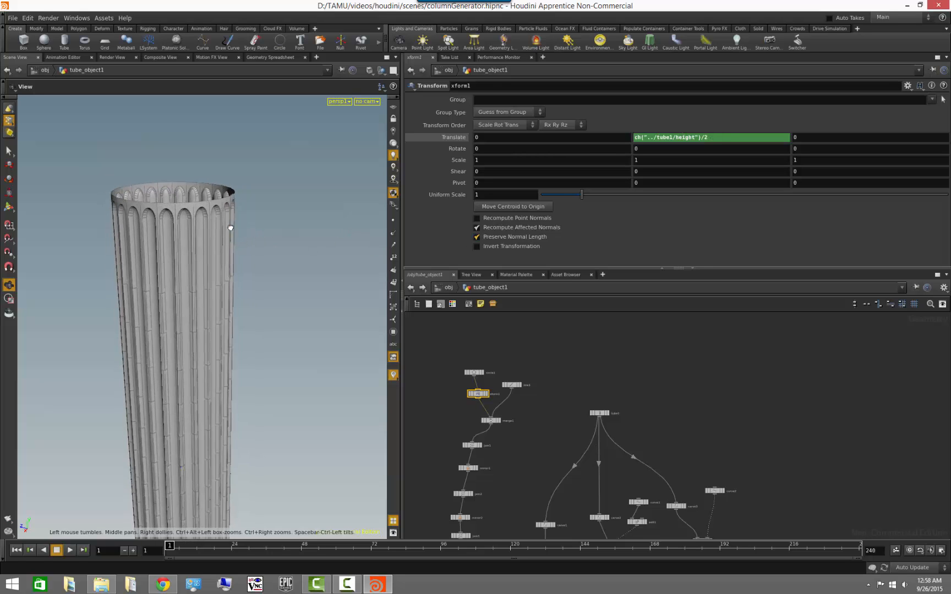
Test the height link by lowering tube1's Height to 17 and examine the shortened column
click(600, 413)
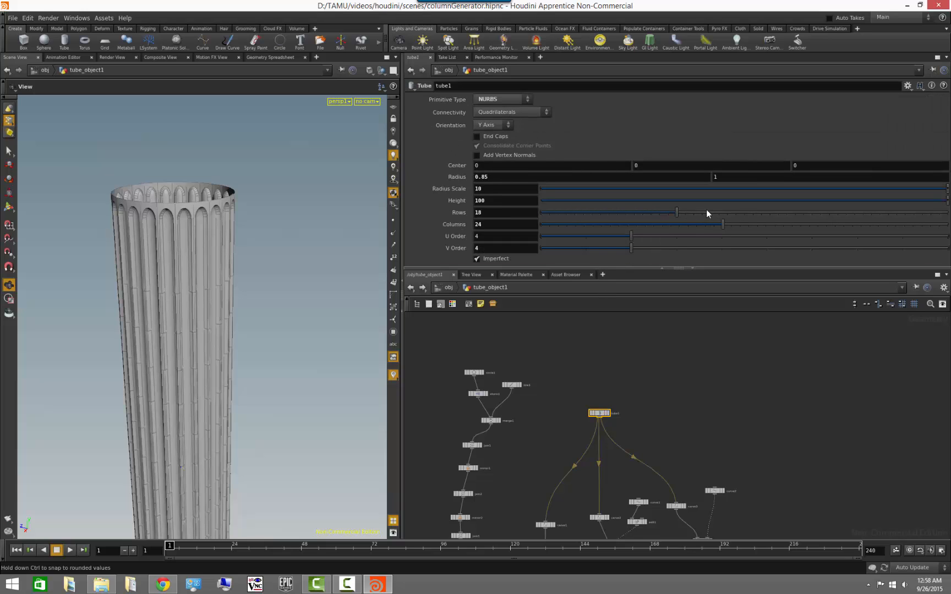
middle_drag(500, 200, 138, 250)
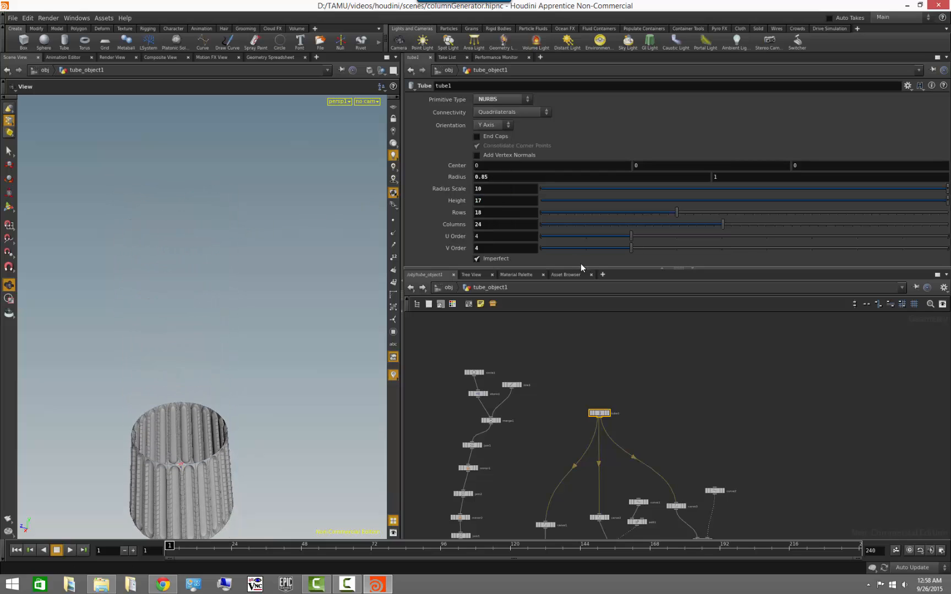
mouse_move(274, 365)
mouse_down()
mouse_move(274, 327)
mouse_move(266, 331)
mouse_move(272, 359)
mouse_up()
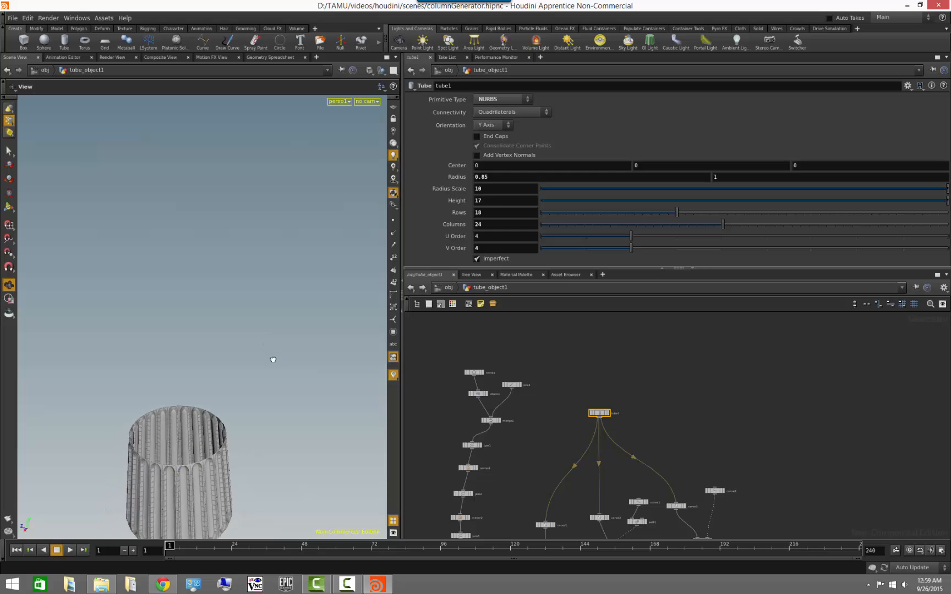
Undo the last height change on tube1, set its Rows to 29, and view the whole column
key(ctrl+z)
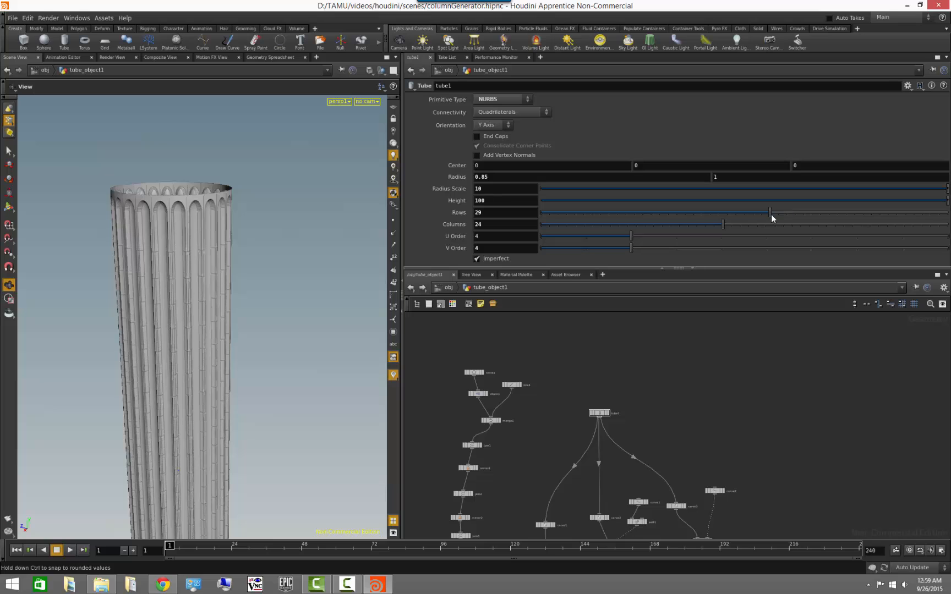
drag(127, 382, 203, 309)
middle_drag(203, 309, 199, 281)
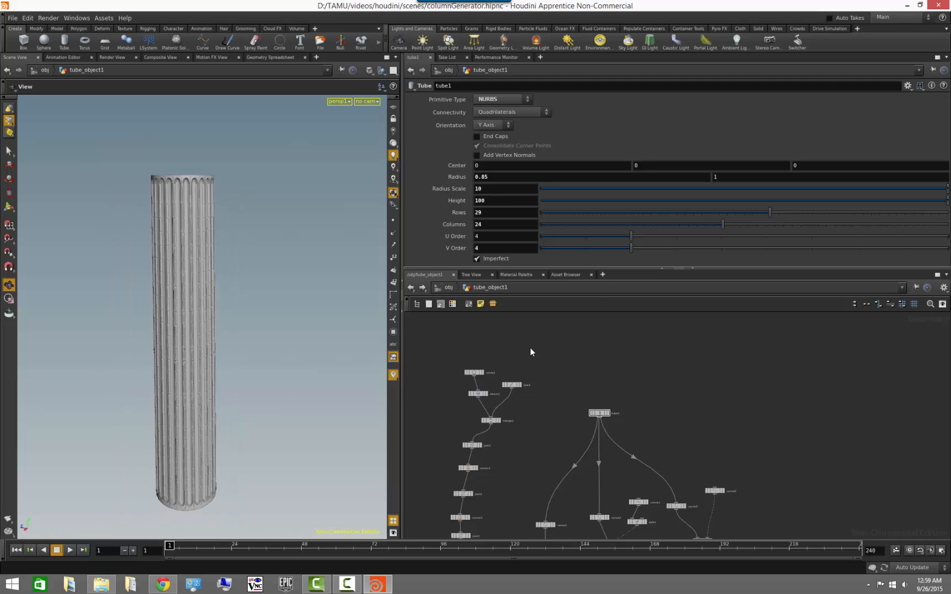
Try changing tube1's first Radius value and undo the change
click(600, 414)
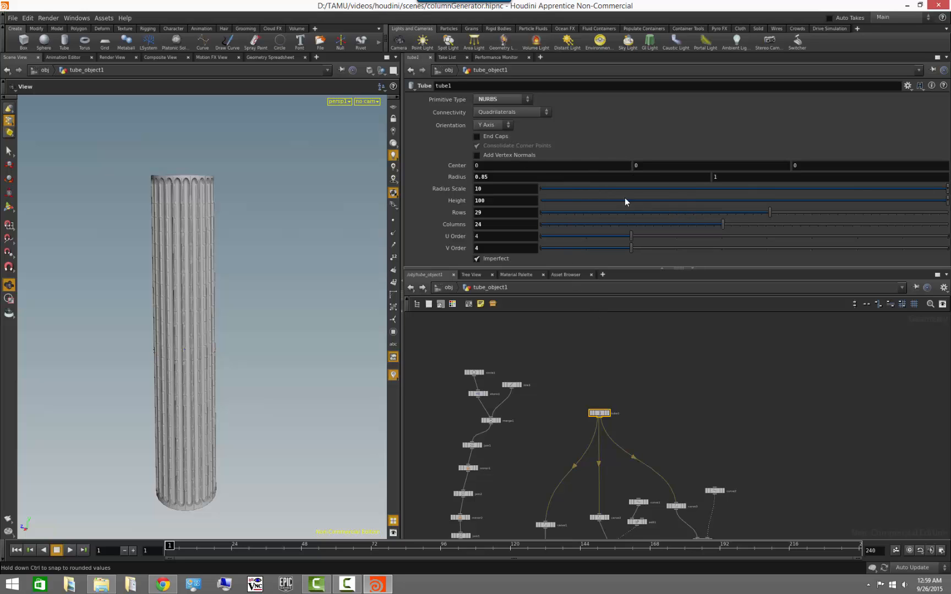
middle_drag(499, 176, 507, 177)
key(ctrl+z)
Display the result of normal1 at the end of the network to show the full column
middle_drag(691, 422, 664, 346)
middle_drag(760, 456, 733, 270)
middle_drag(709, 473, 705, 384)
scroll(651, 474, up, 2)
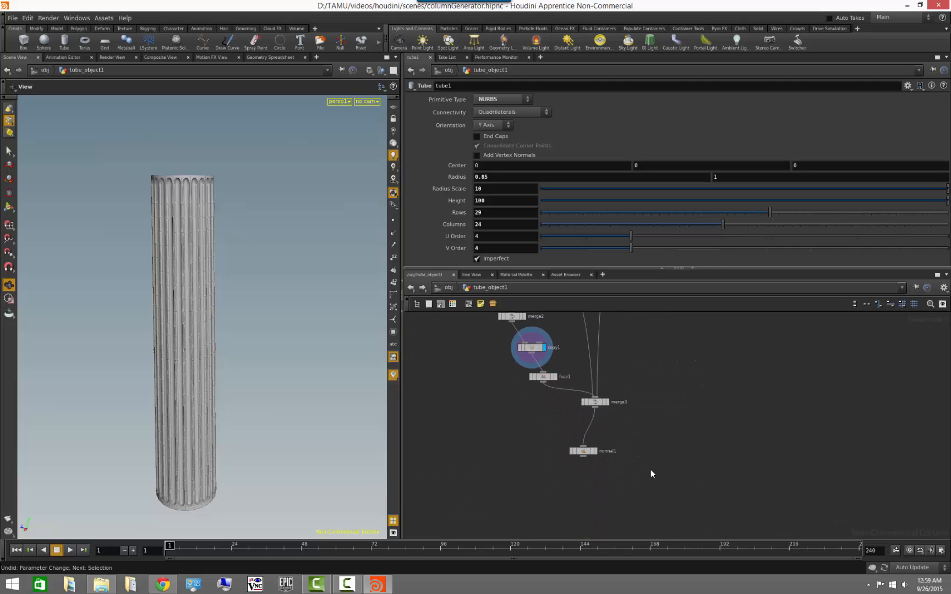
click(594, 451)
Try other values for tube1's first Radius with the full column displayed, and examine the capital, shaft and base
middle_drag(604, 342, 642, 448)
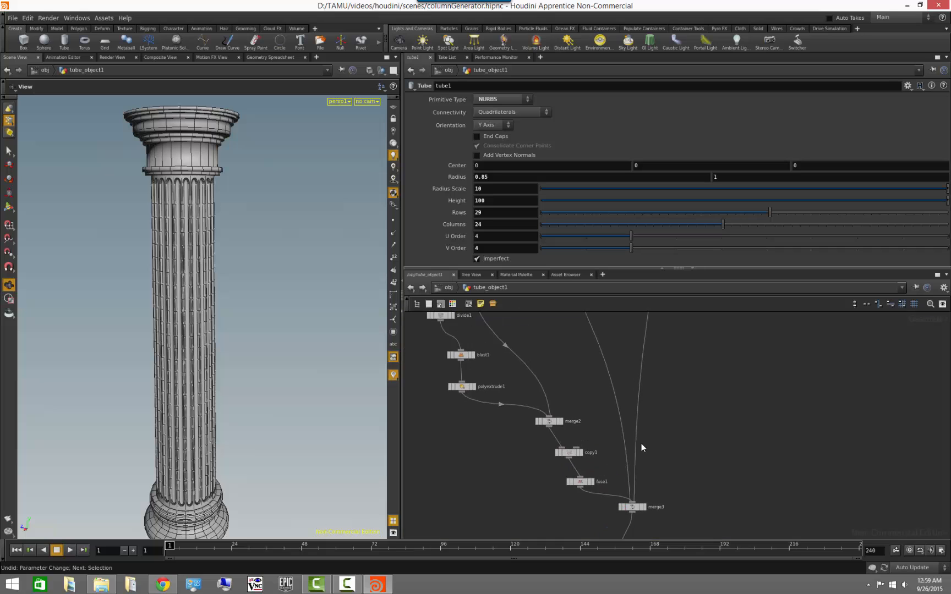
mouse_move(619, 485)
middle_down()
mouse_move(610, 518)
mouse_move(579, 463)
middle_up()
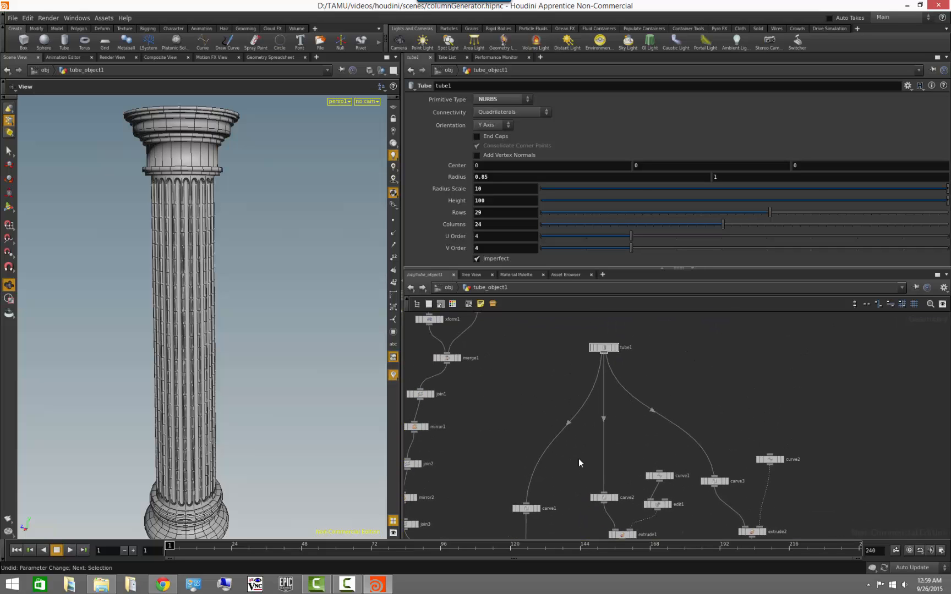
click(604, 349)
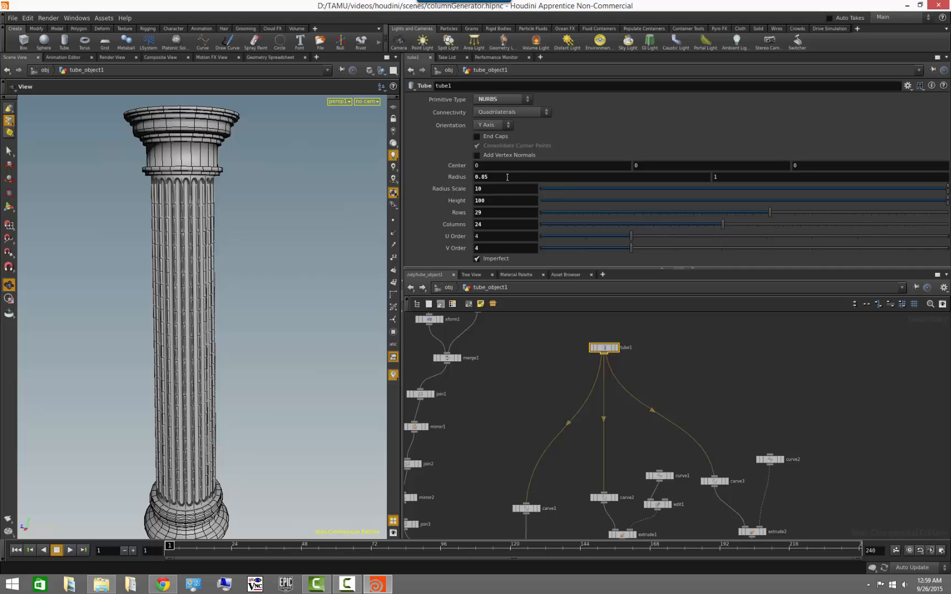
mouse_move(508, 177)
middle_down()
mouse_move(518, 204)
mouse_move(510, 196)
middle_up()
drag(275, 283, 247, 257)
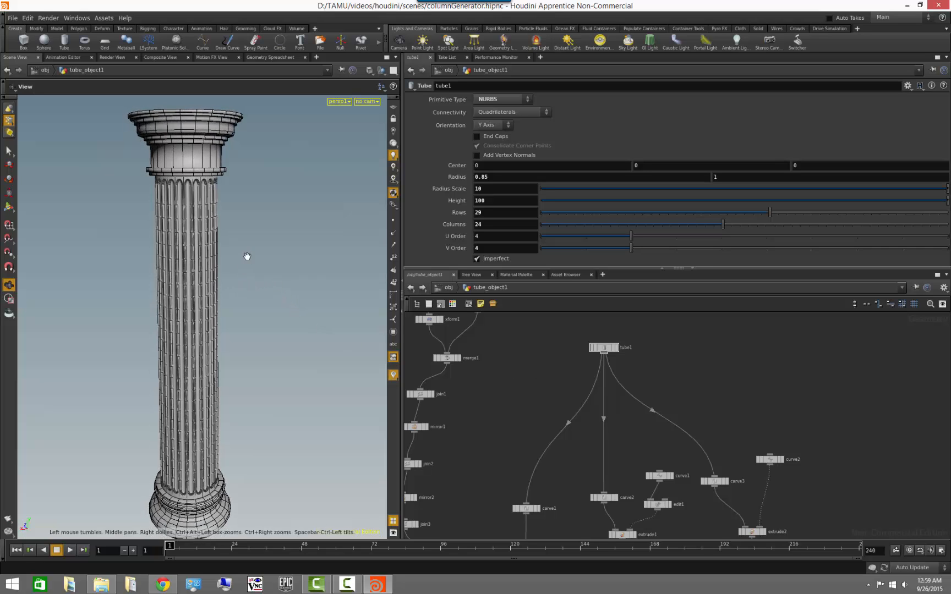
mouse_move(247, 257)
middle_down()
mouse_move(248, 272)
mouse_move(246, 260)
middle_up()
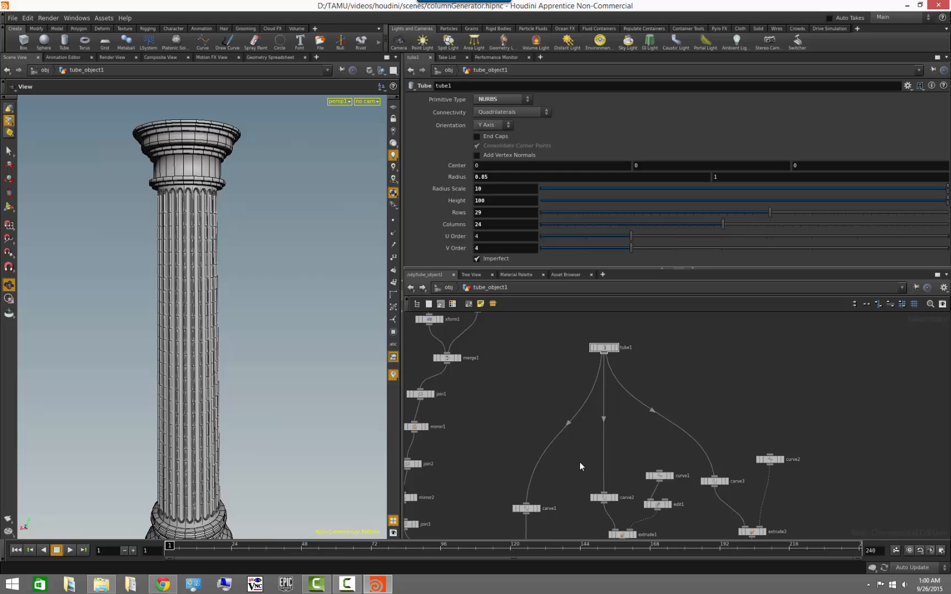
Try moving the lower V Range value of project1 to 0.0174025 with its domain handle at the shaft's upper end
middle_drag(579, 466, 598, 381)
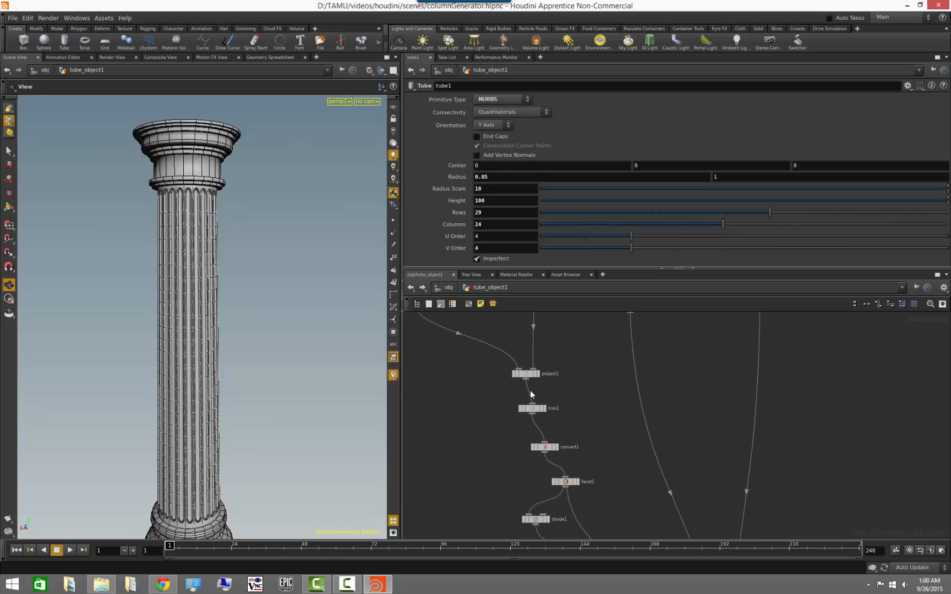
click(529, 373)
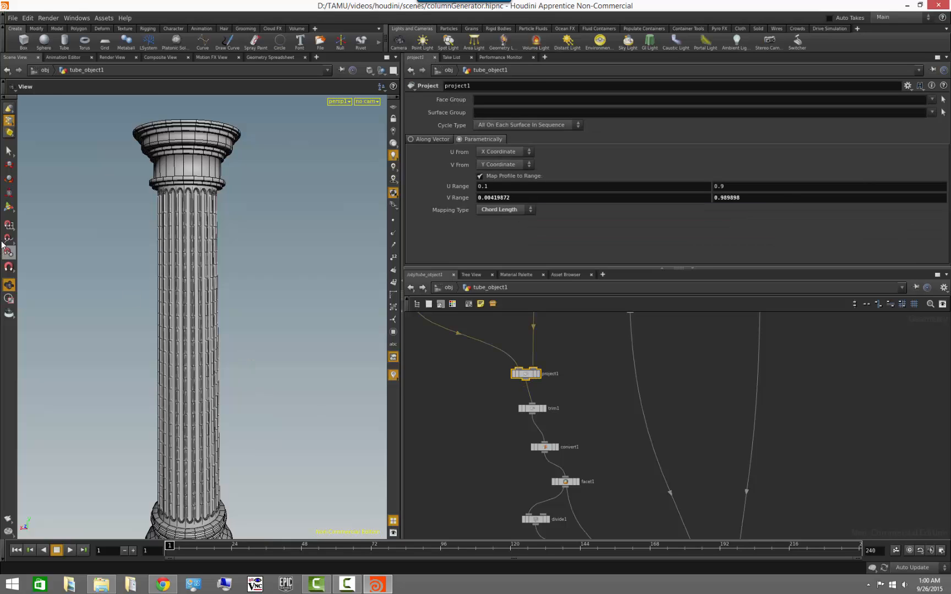
click(9, 207)
drag(250, 297, 253, 294)
right_drag(253, 294, 224, 345)
key(Return)
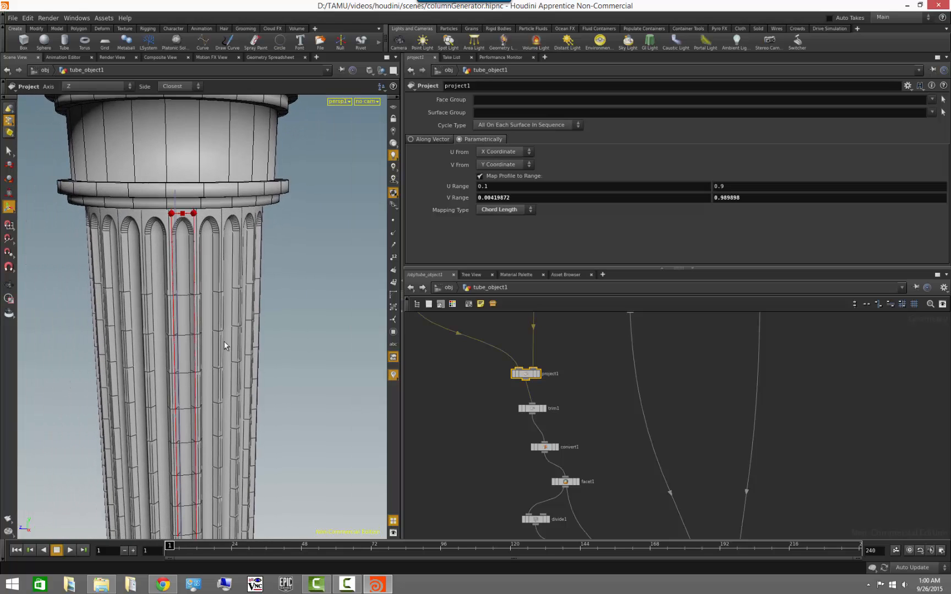
drag(184, 218, 172, 250)
key(Escape)
right_drag(216, 356, 225, 230)
middle_drag(226, 229, 223, 259)
key(Return)
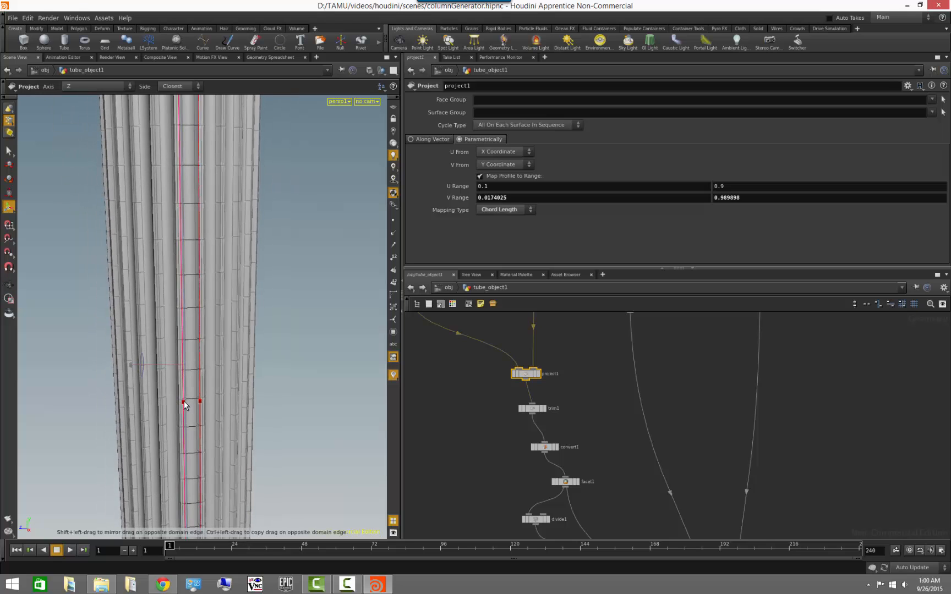
Try moving project1's lower U Range value to 0.314516 with the domain handle, and undo both range changes
drag(184, 402, 191, 403)
key(Escape)
right_drag(276, 389, 285, 419)
key(Return)
key(ctrl+z)
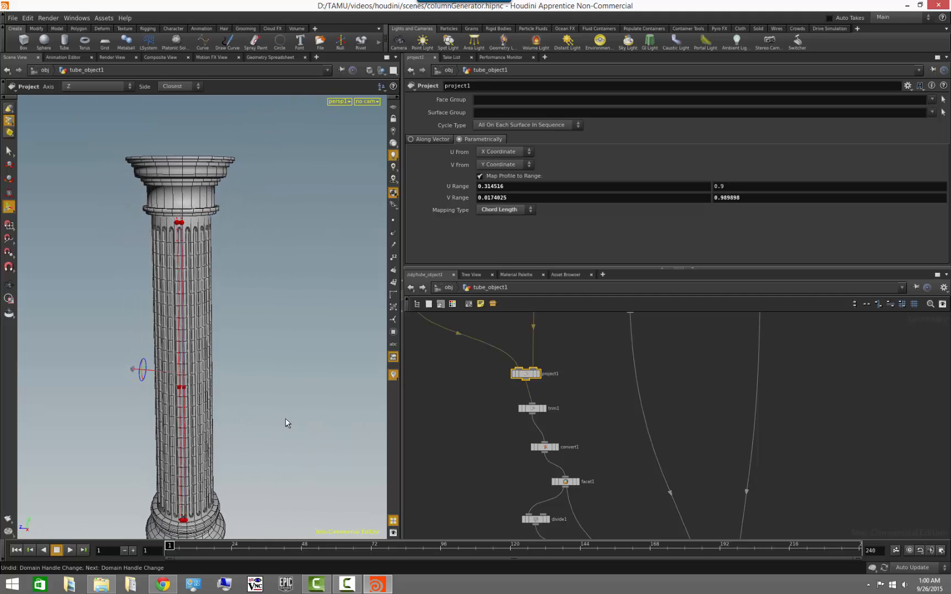
key(ctrl+z)
key(ctrl+z)
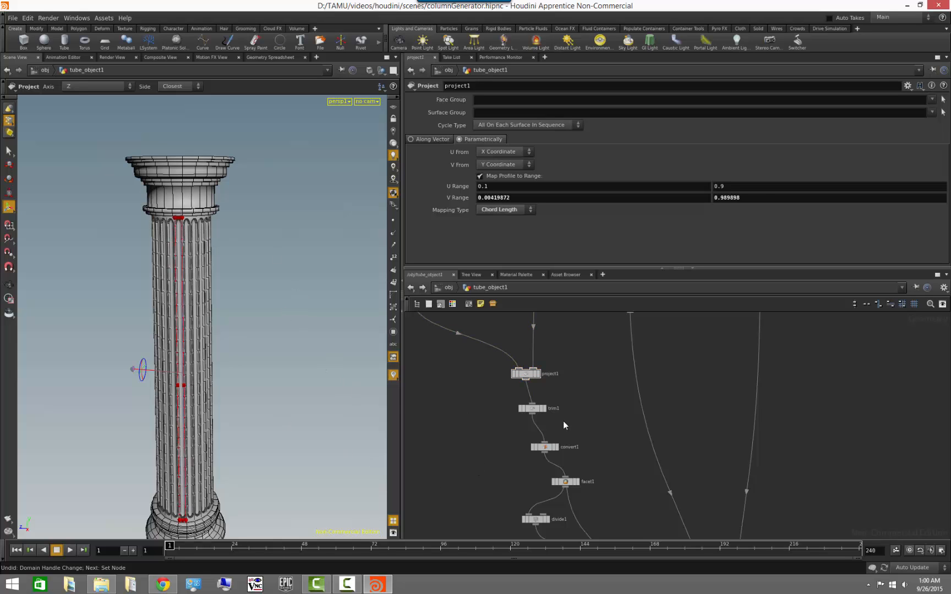
Add a Null node after normal1 at the end of the network and display its result
right_drag(564, 421, 634, 445)
middle_drag(647, 459, 612, 408)
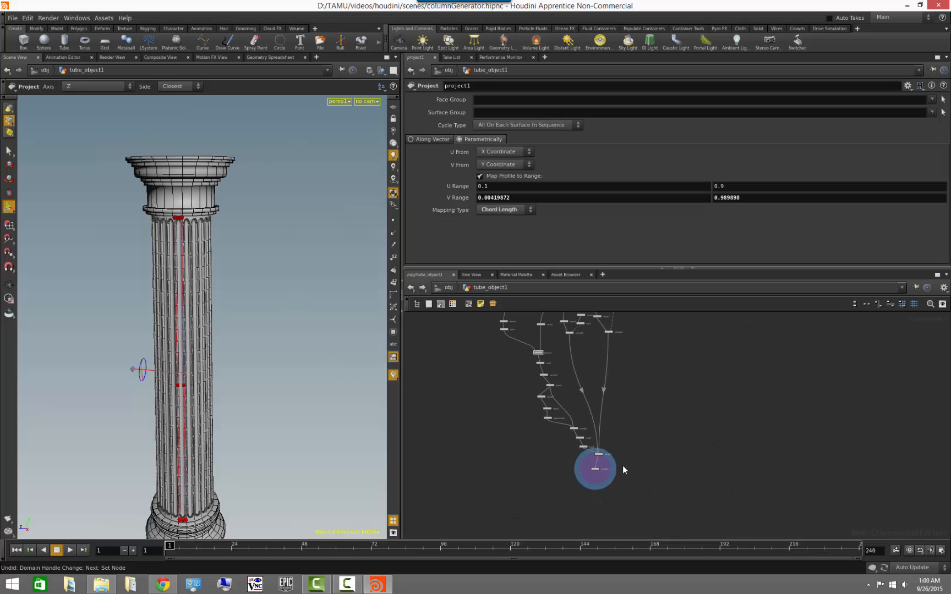
scroll(623, 465, up, 5)
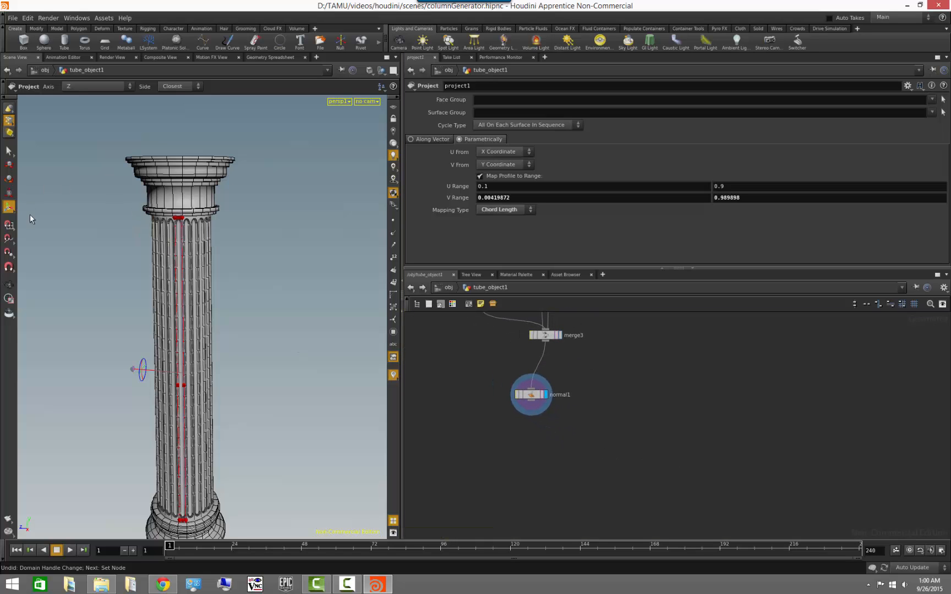
click(9, 285)
drag(302, 417, 270, 358)
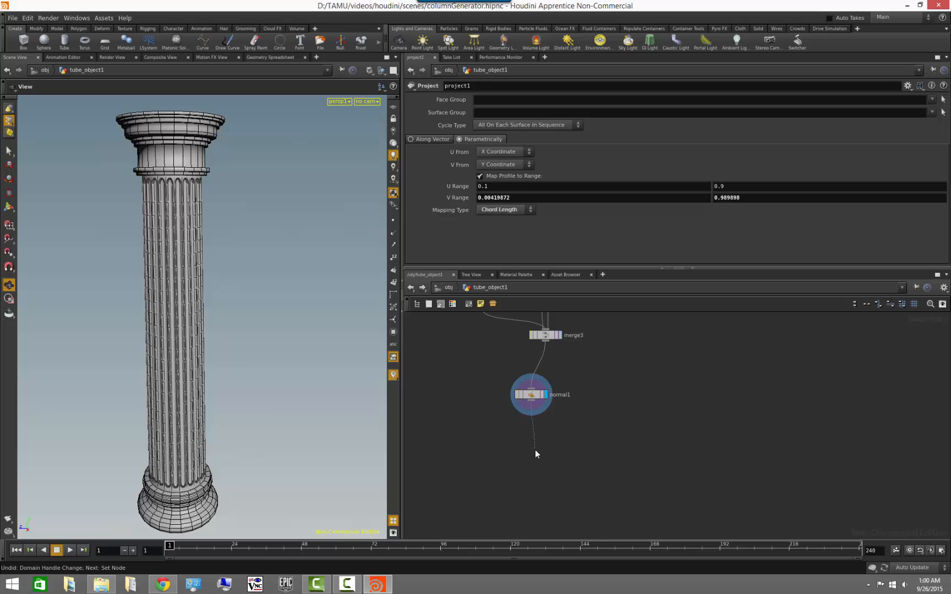
key(Tab)
text(null)
key(Return)
key(Return)
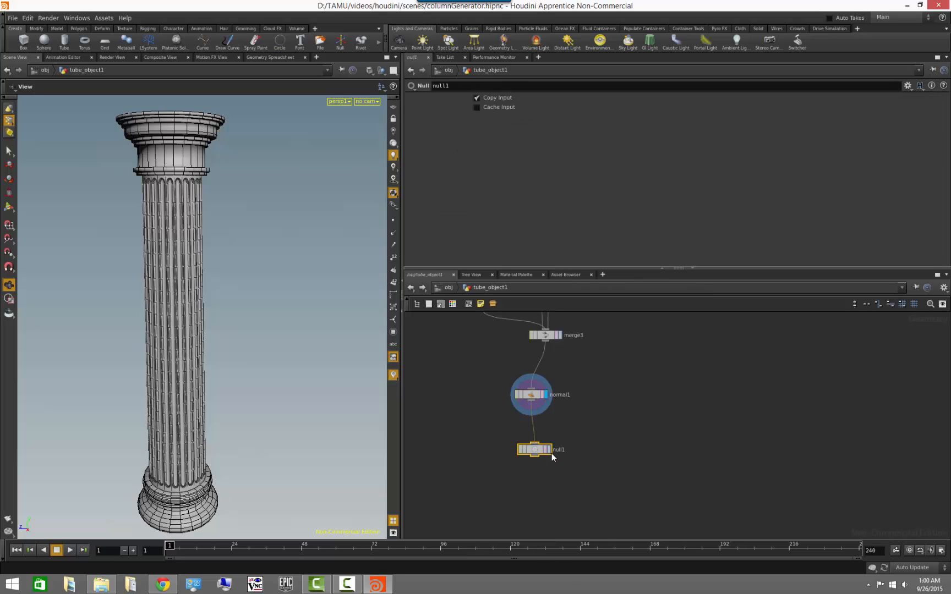
click(549, 449)
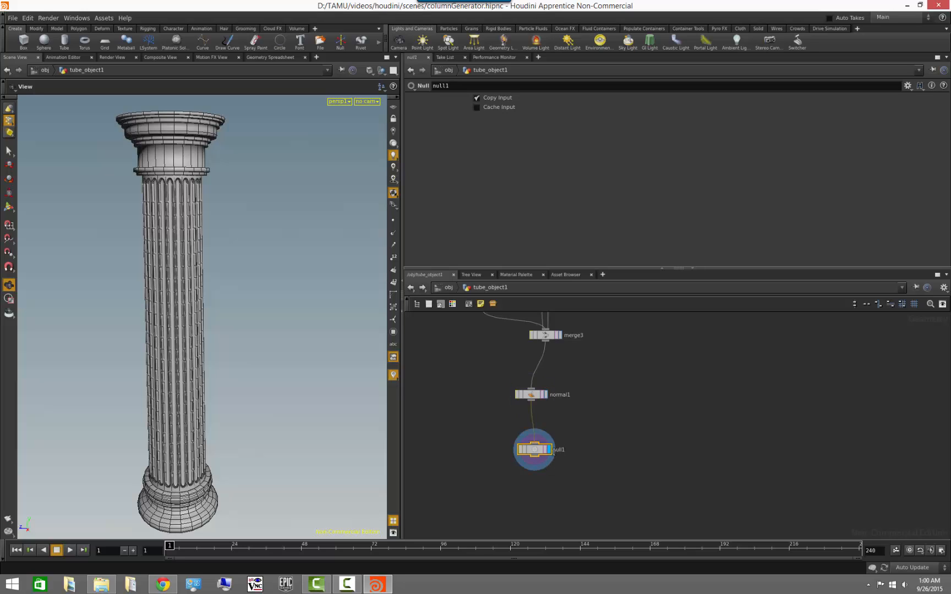
Rename the Null node as OUT and assign it a node colour
double_click(555, 450)
text(OUT)
key(Return)
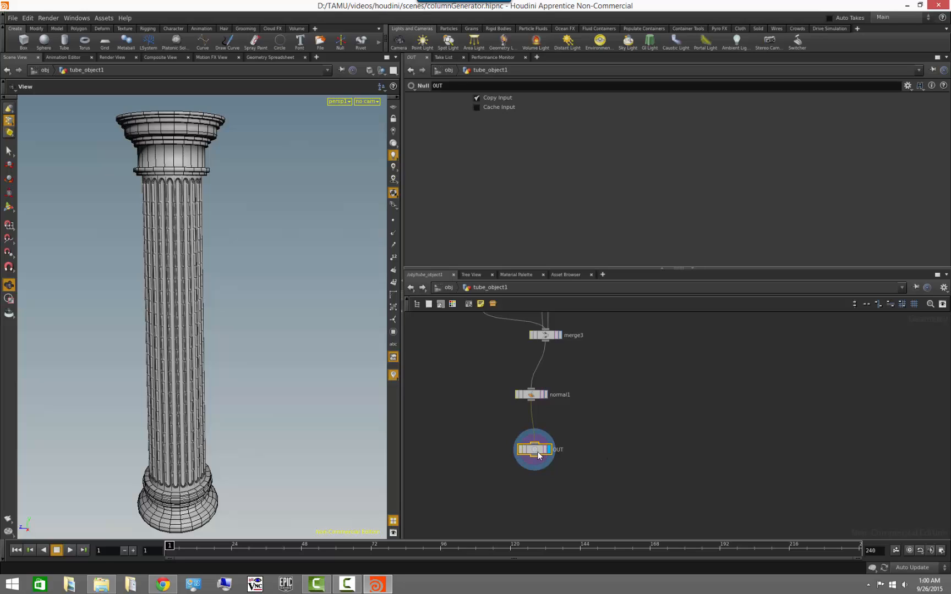
key(c)
click(435, 518)
key(c)
click(649, 482)
Display the results of tube1 and carve1 in turn, and examine carve1's parameters
right_drag(703, 457, 638, 462)
middle_drag(716, 409, 657, 440)
right_drag(656, 441, 678, 444)
middle_drag(612, 416, 667, 493)
right_drag(560, 426, 599, 434)
middle_drag(605, 397, 581, 438)
right_drag(583, 439, 634, 386)
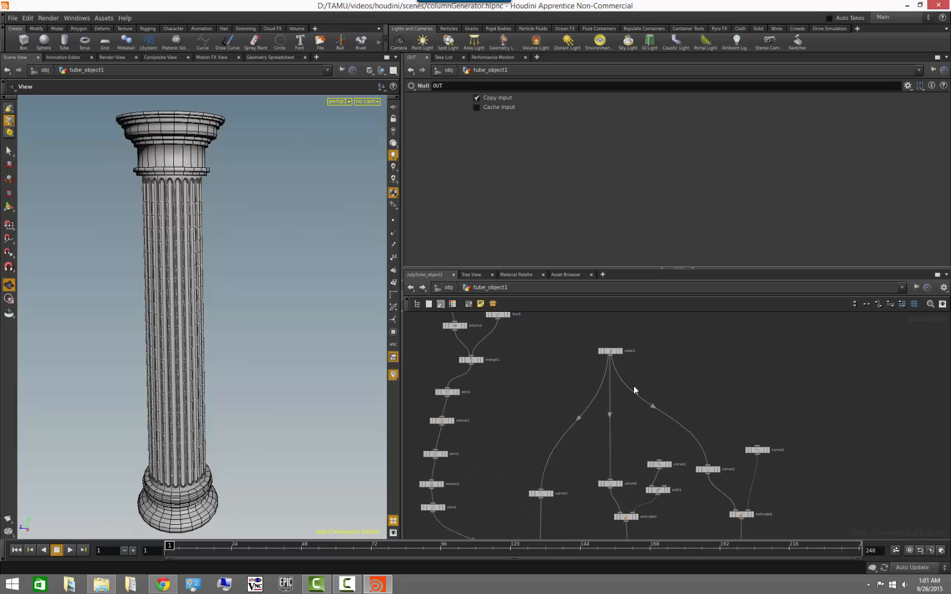
click(620, 351)
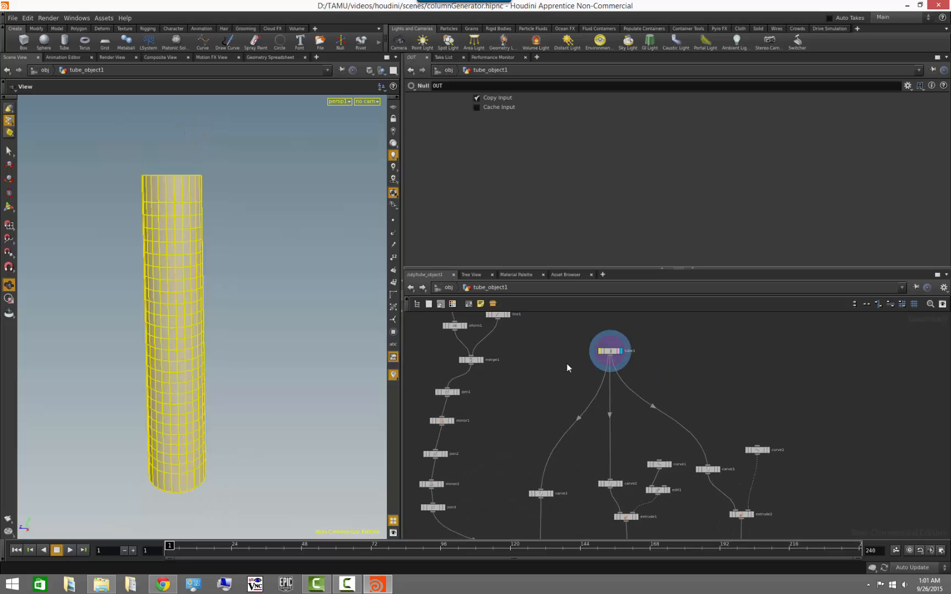
click(553, 494)
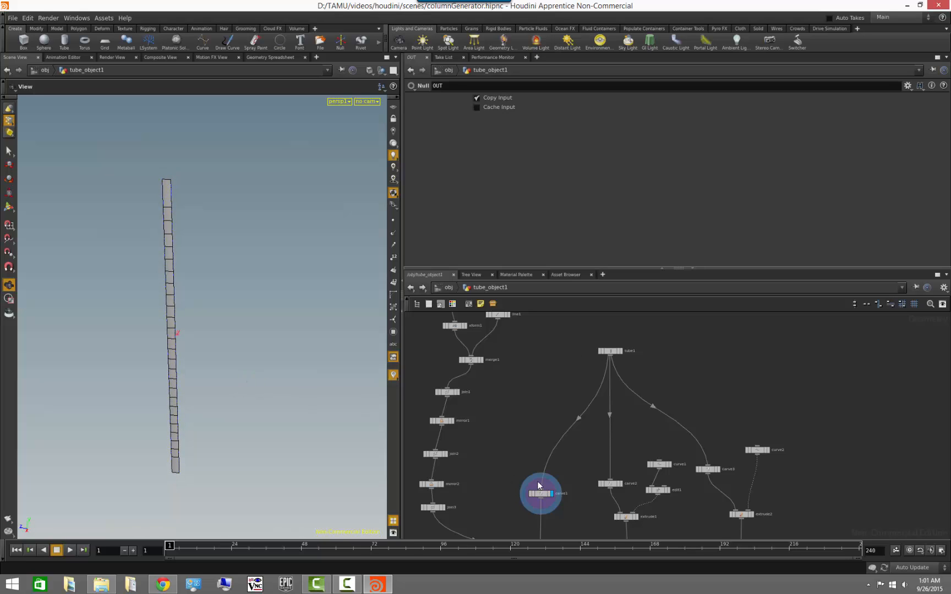
click(541, 494)
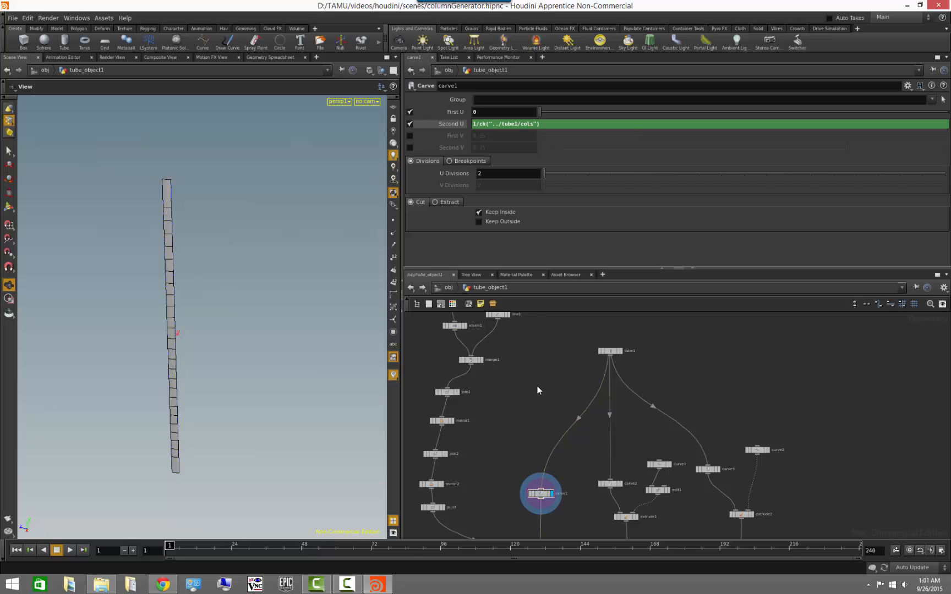
Review the flute outline by displaying circle1, join1 and join3 in turn, and examine the complete profile in the viewport
middle_drag(517, 363, 566, 372)
middle_drag(446, 349, 470, 381)
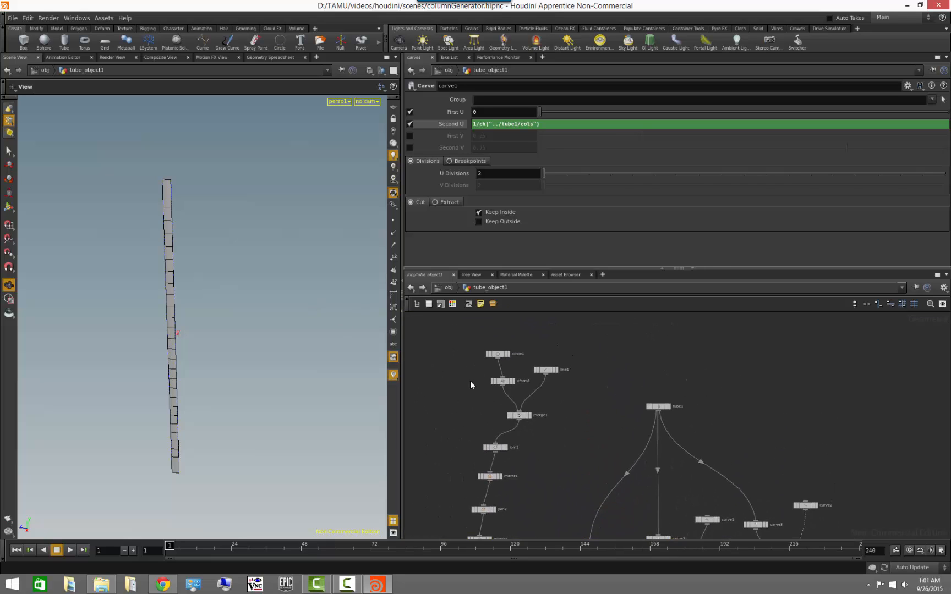
click(508, 354)
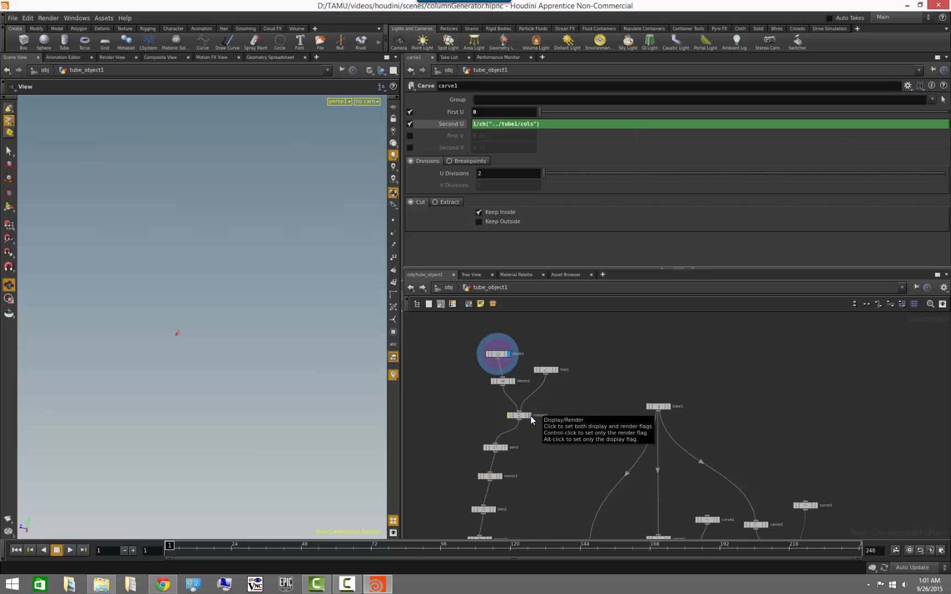
click(506, 448)
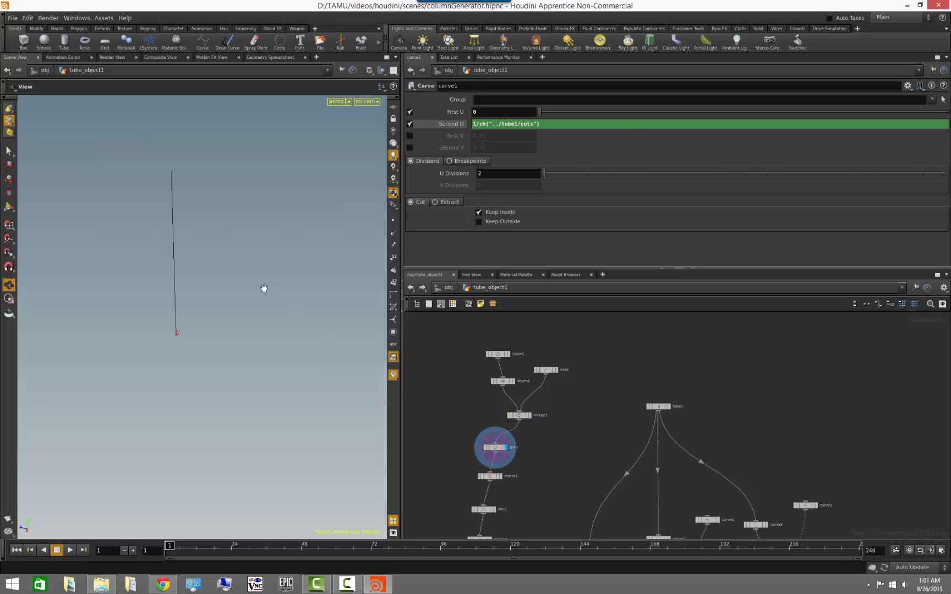
middle_drag(545, 466, 540, 403)
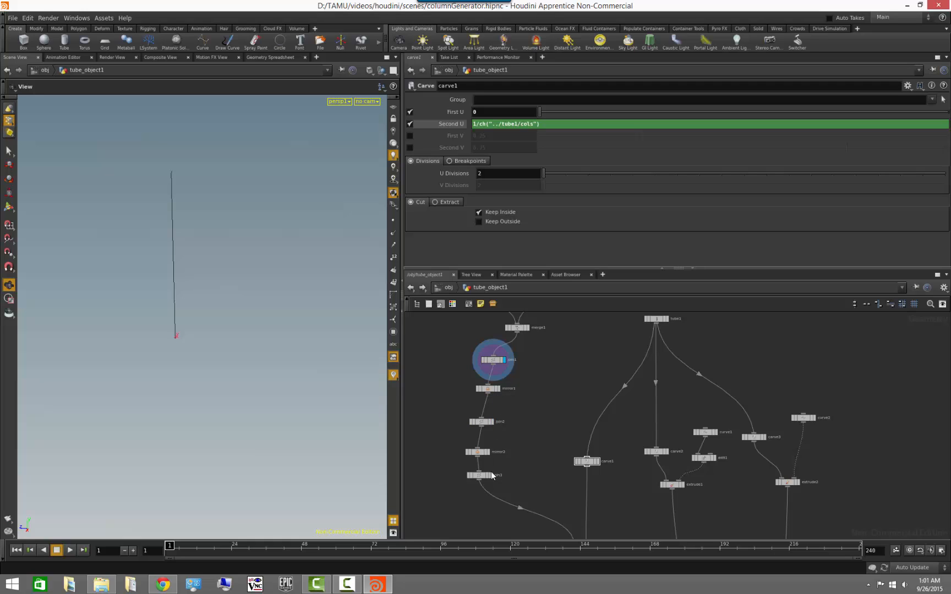
click(490, 476)
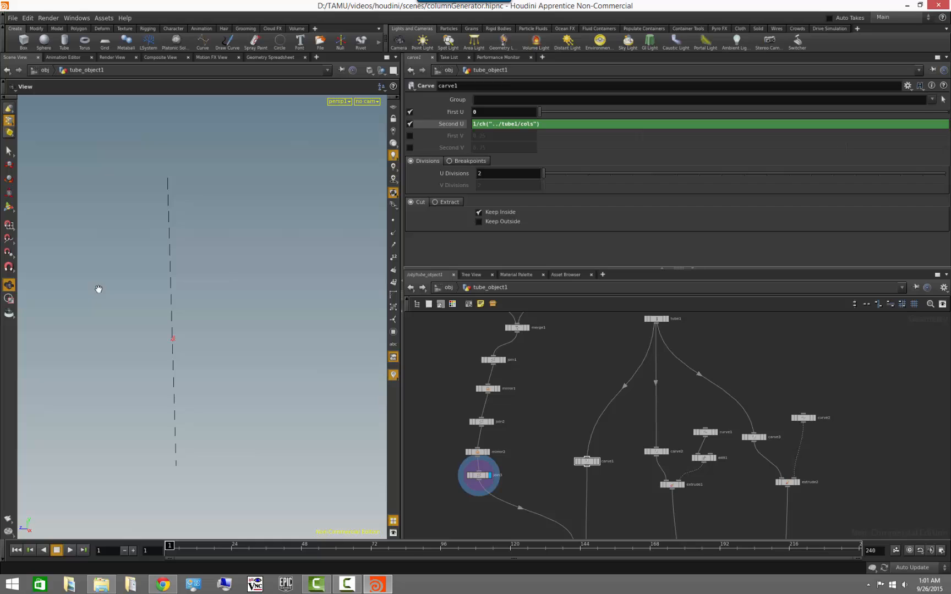
key(space+g)
drag(148, 333, 174, 317)
Display project1 and trim1 in turn to examine the flute profile projected on the carved strip and cut from it
middle_drag(564, 478, 518, 437)
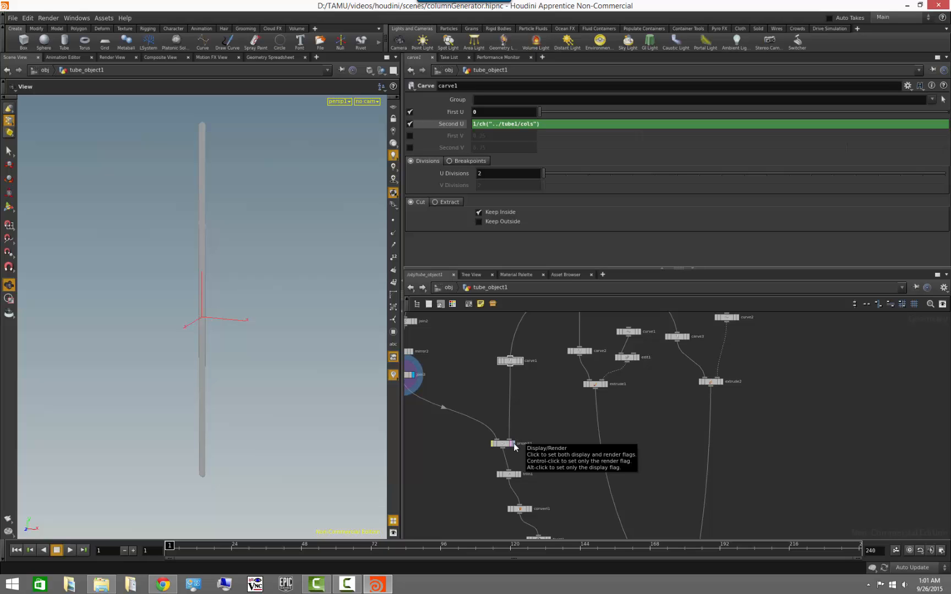
click(514, 444)
drag(274, 328, 204, 331)
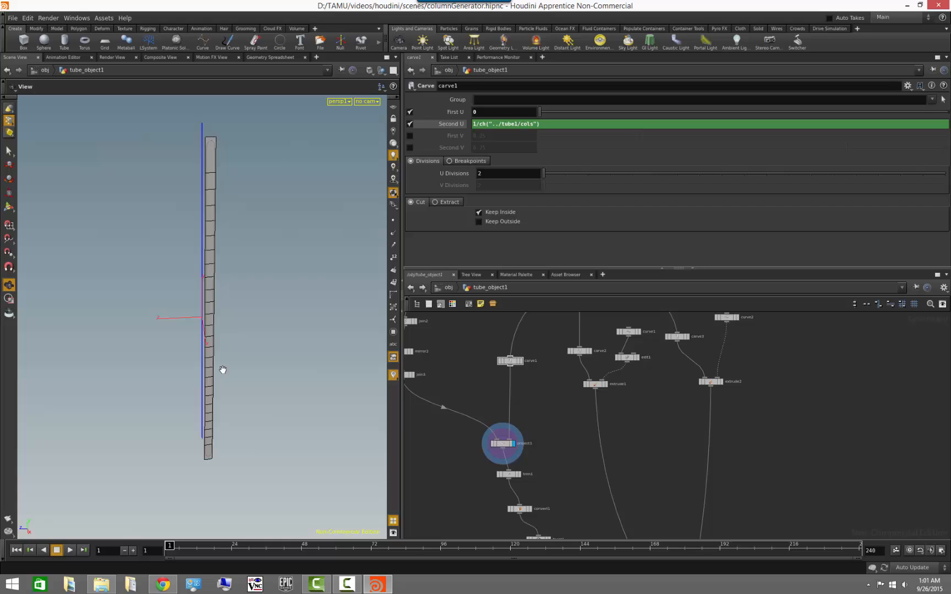
drag(240, 190, 221, 156)
mouse_move(269, 333)
mouse_down()
mouse_move(272, 302)
mouse_move(270, 318)
mouse_up()
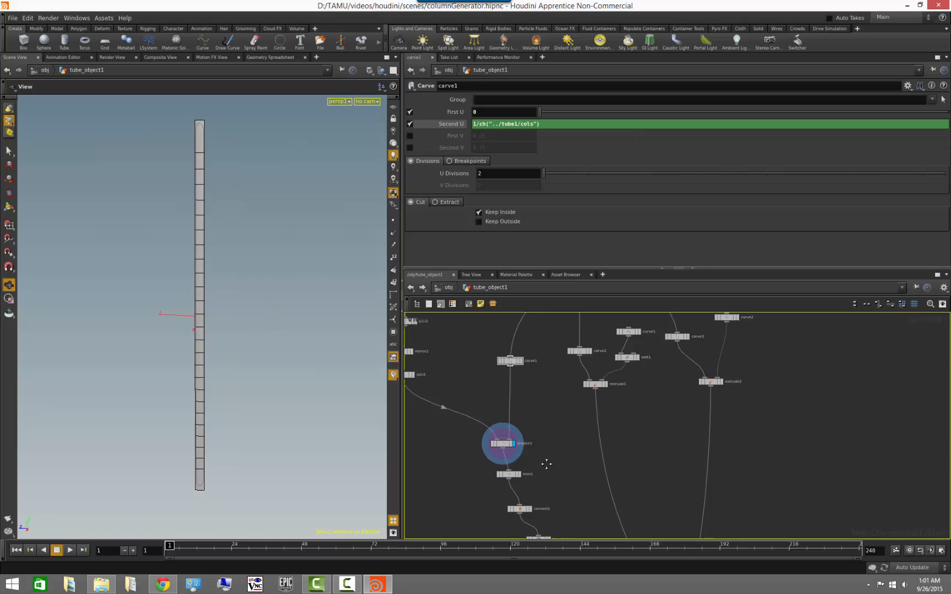
middle_drag(545, 463, 522, 416)
click(501, 409)
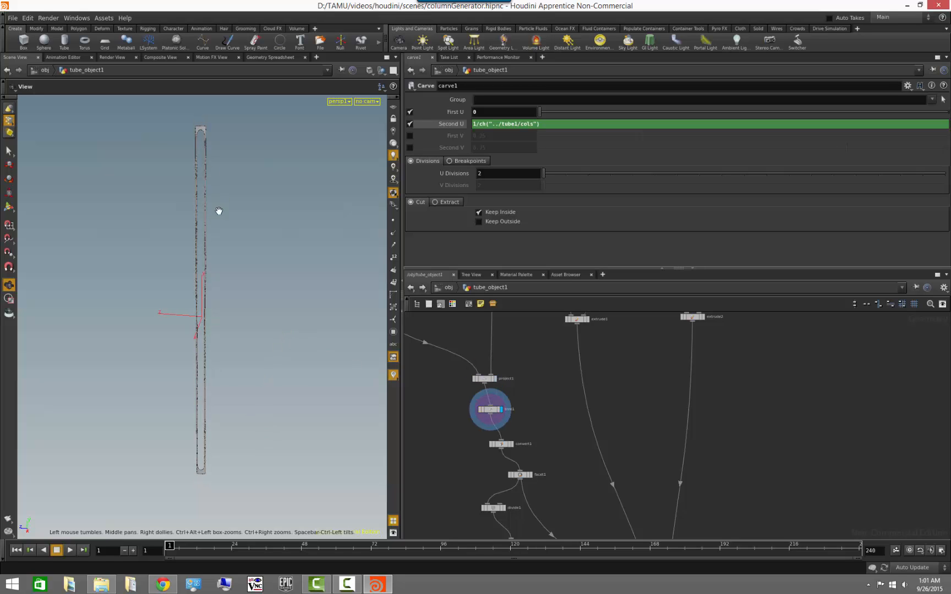
drag(219, 210, 258, 228)
Display convert1, open its parameters, and show the points of the polygon strip
middle_drag(482, 446, 474, 415)
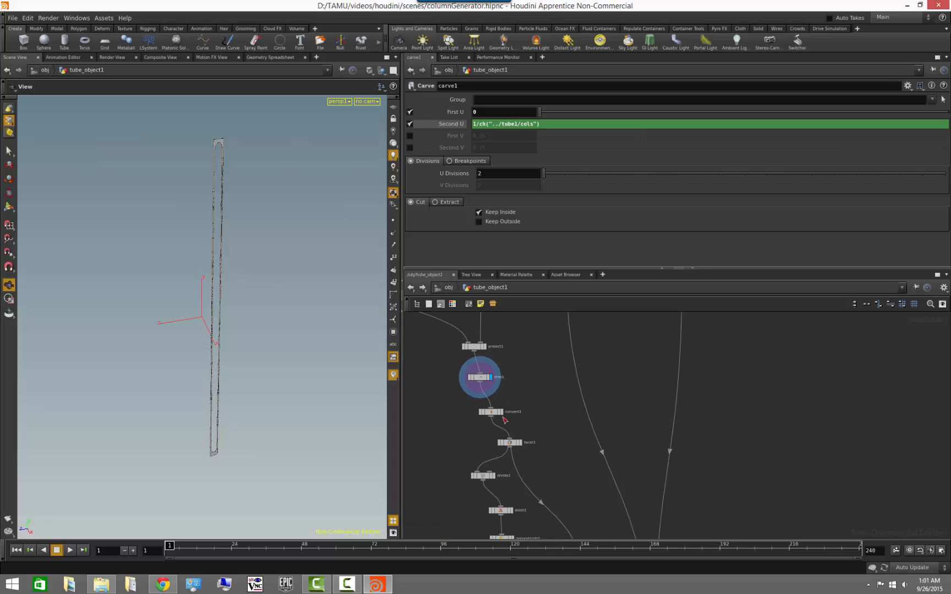
click(502, 413)
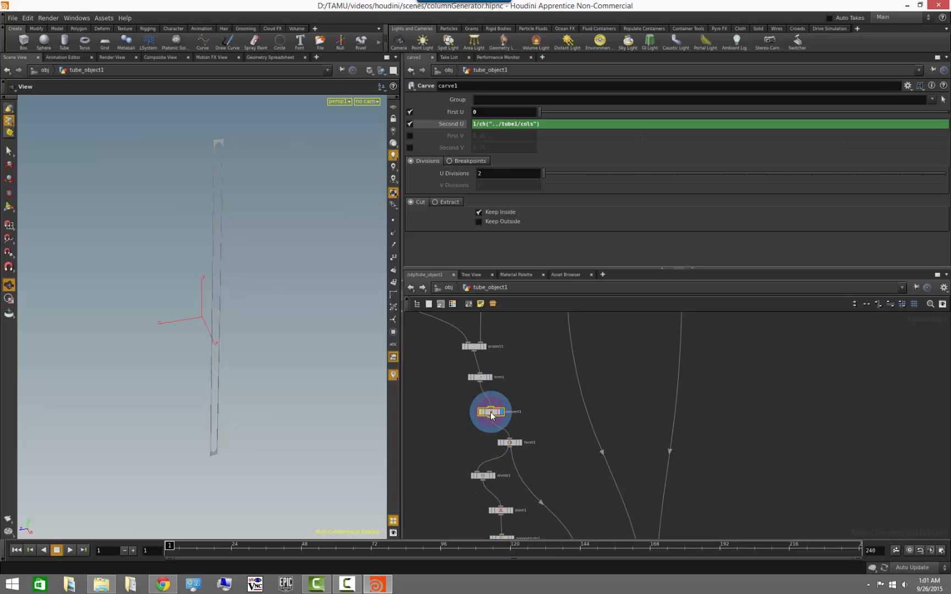
click(489, 413)
drag(282, 382, 303, 357)
click(392, 221)
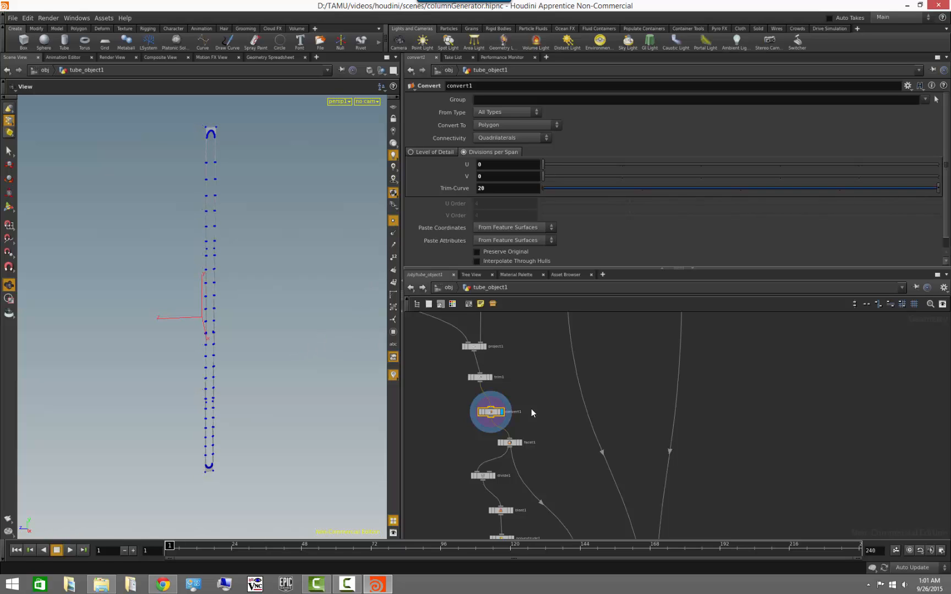
Examine facet1's result with points shown, hide the points, and display the result of divide1
middle_drag(543, 451, 503, 386)
click(491, 375)
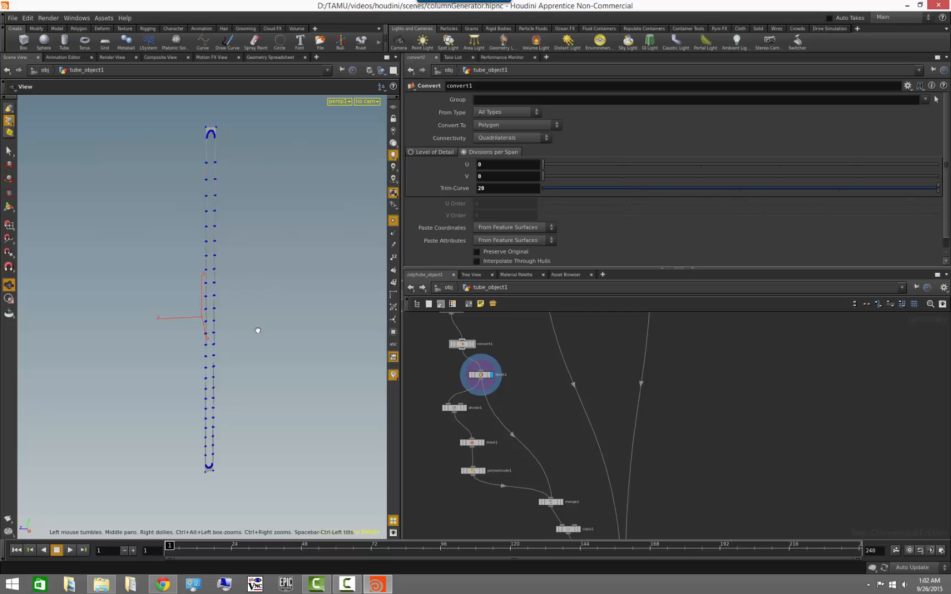
drag(257, 329, 237, 289)
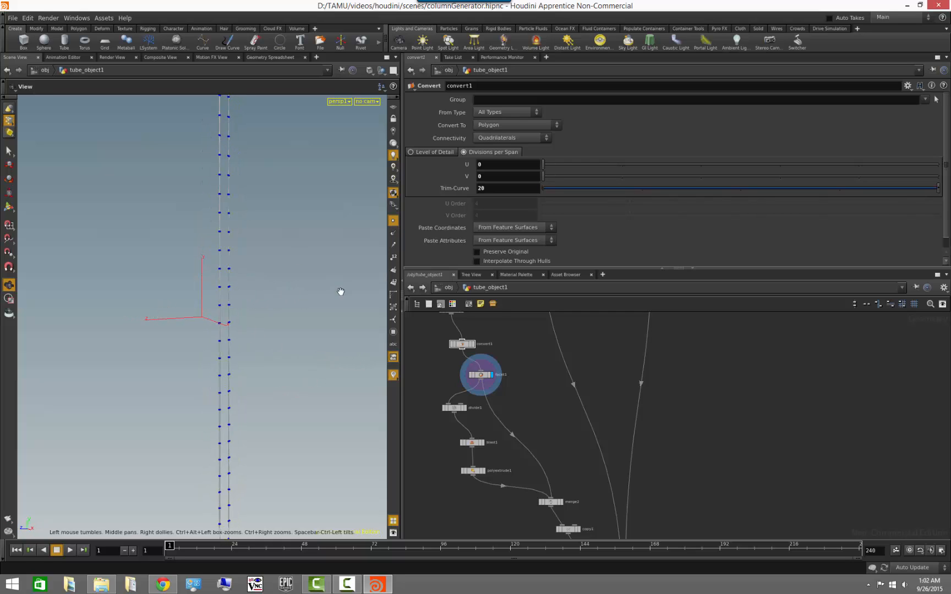
key(h)
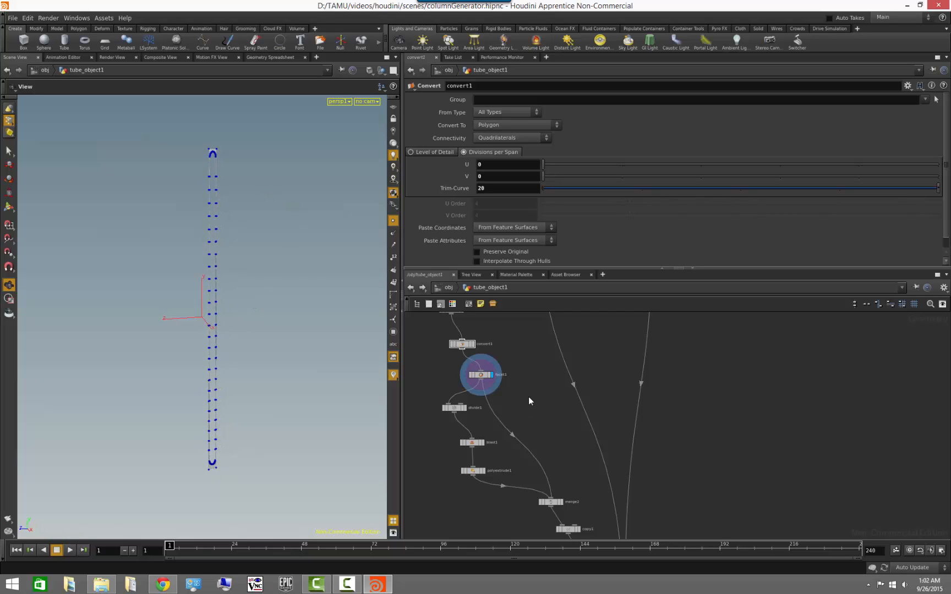
middle_drag(531, 392, 588, 362)
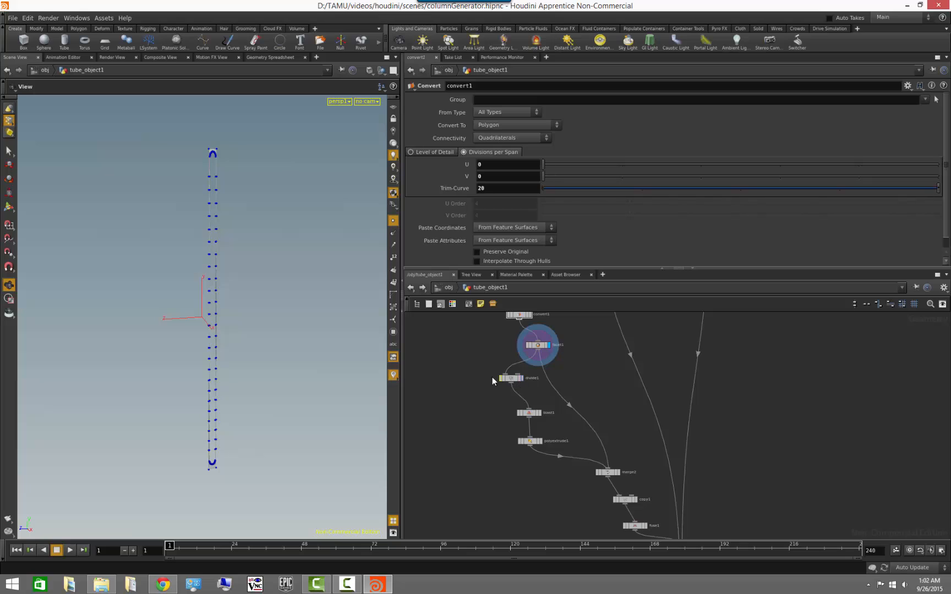
click(392, 220)
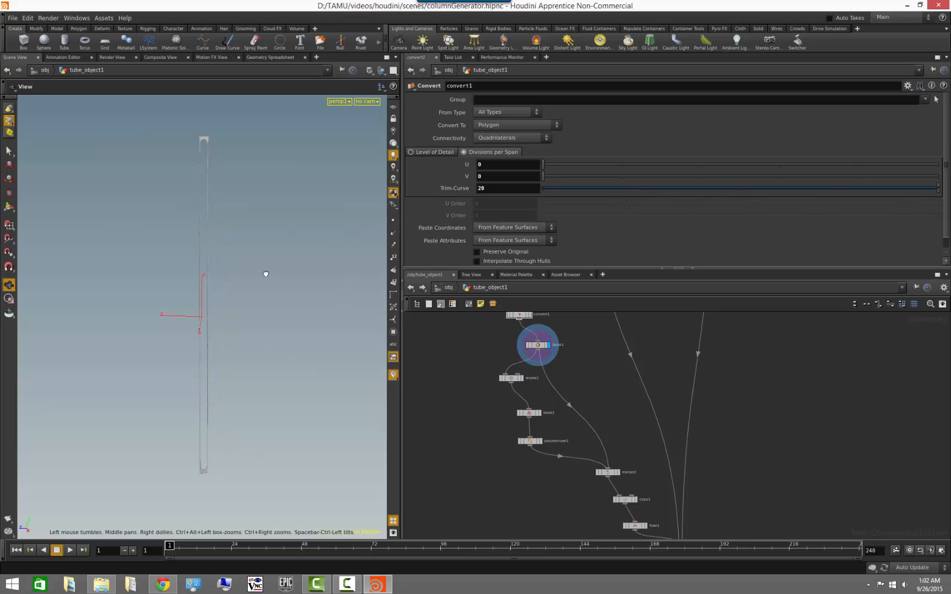
drag(266, 274, 278, 285)
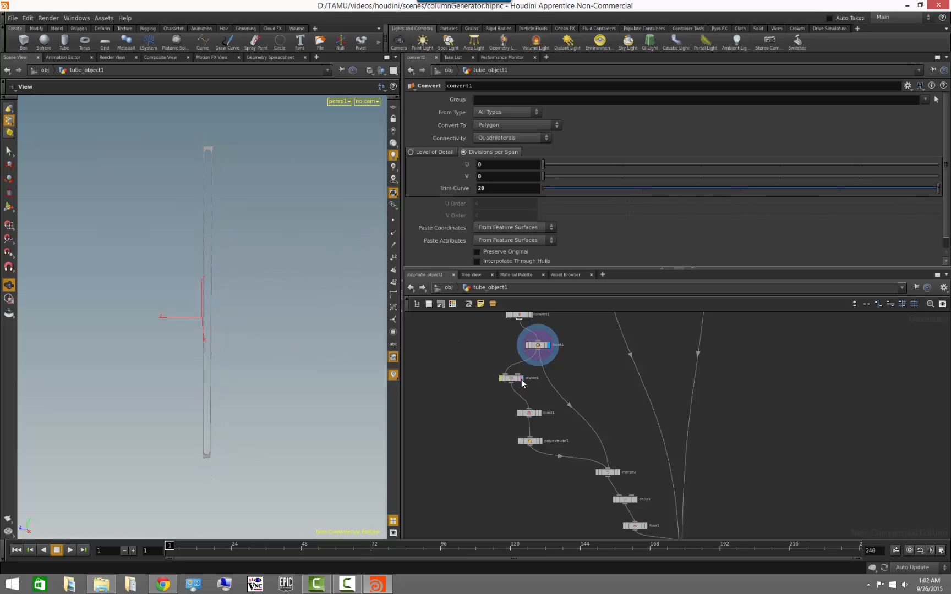
click(521, 379)
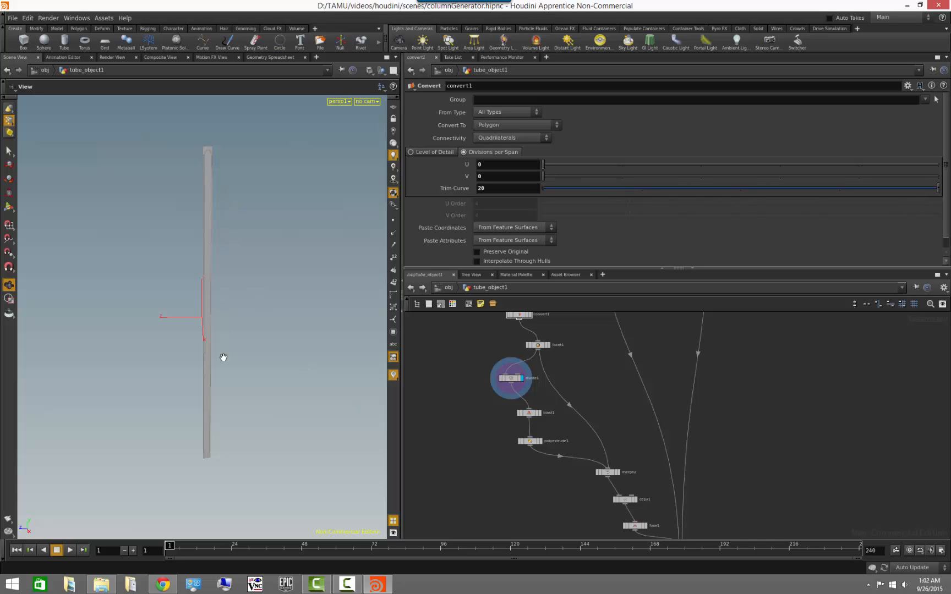
Examine divide1's strip up close, and display blast1 and polyextrude1 in turn to review the isolated flute and its extrusion
right_drag(241, 385, 297, 394)
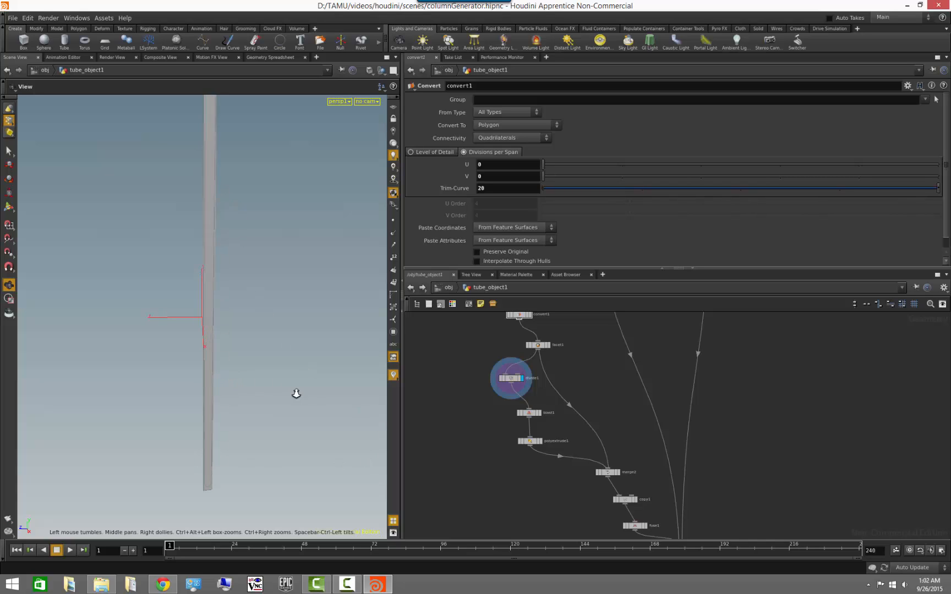
middle_drag(296, 394, 283, 498)
right_drag(272, 406, 326, 395)
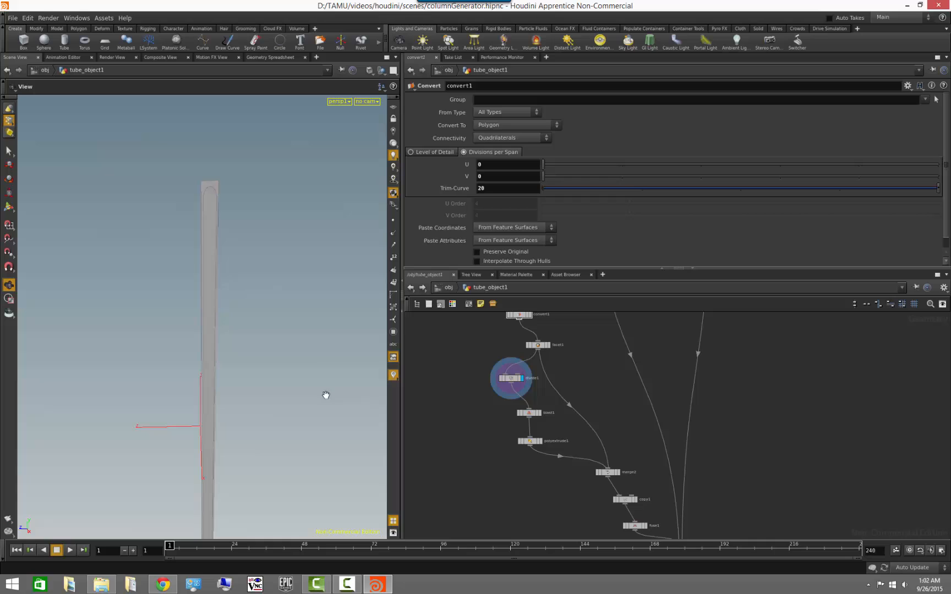
click(539, 413)
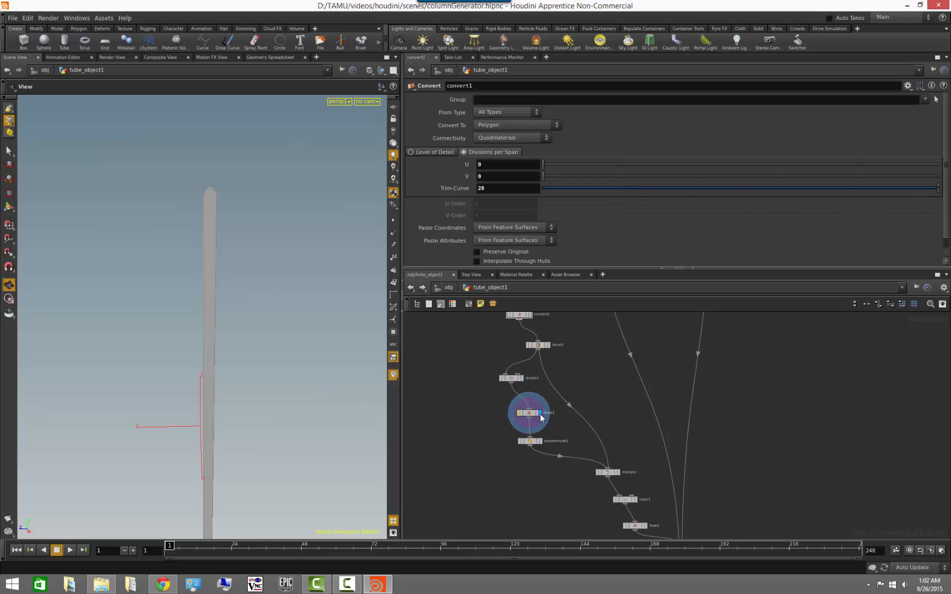
click(541, 442)
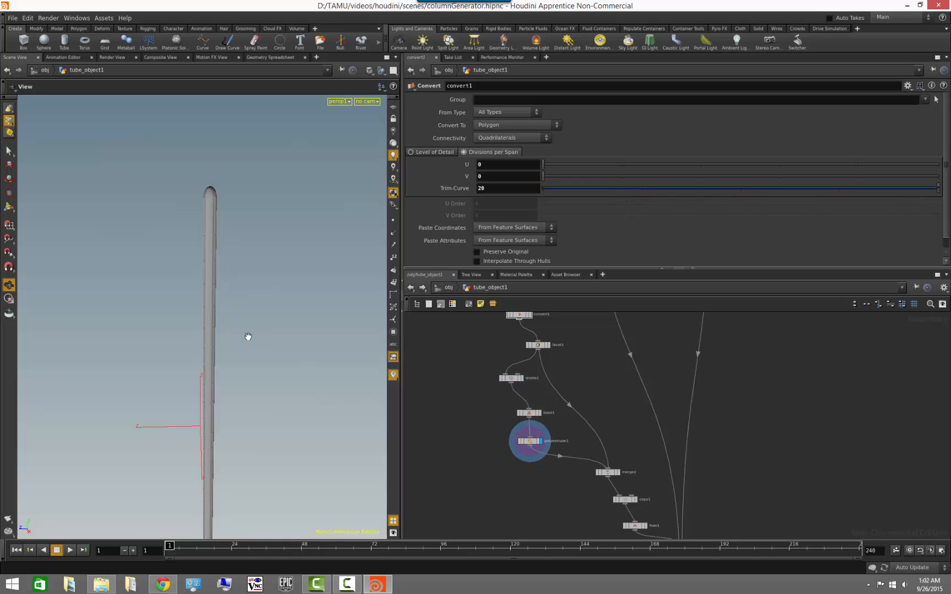
drag(249, 335, 278, 384)
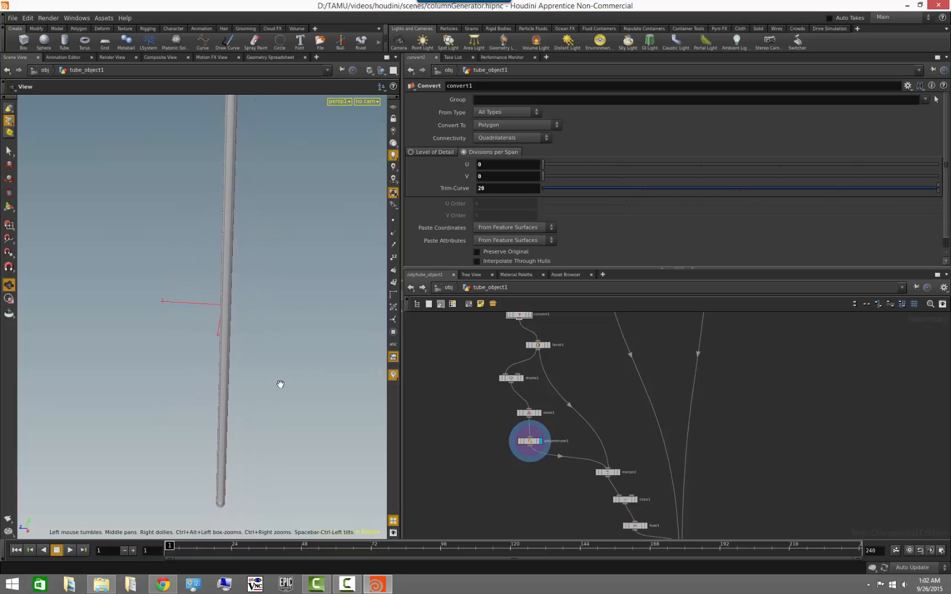
Display merge2 and examine the extruded flute combined with its surrounding strip
middle_drag(601, 491, 530, 458)
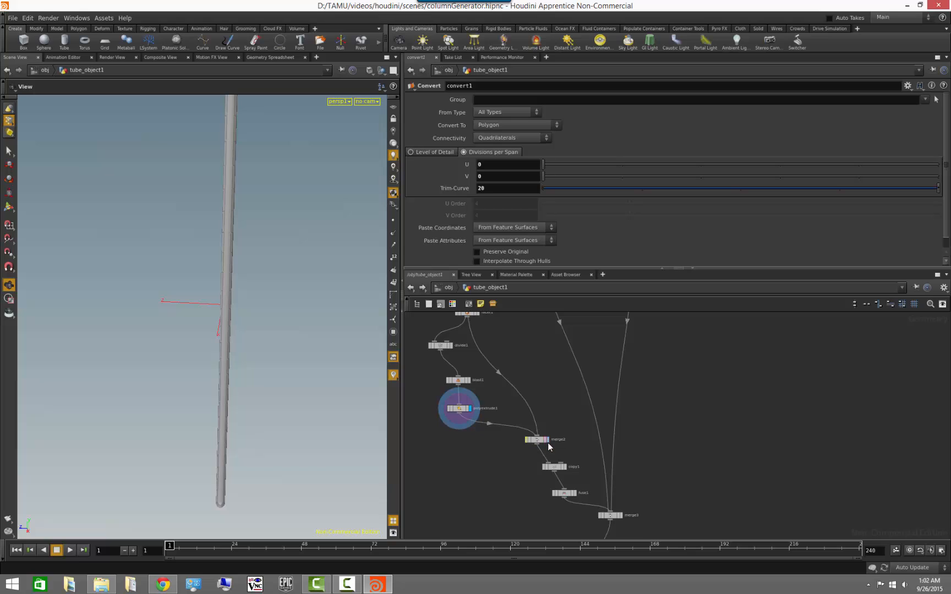
click(548, 441)
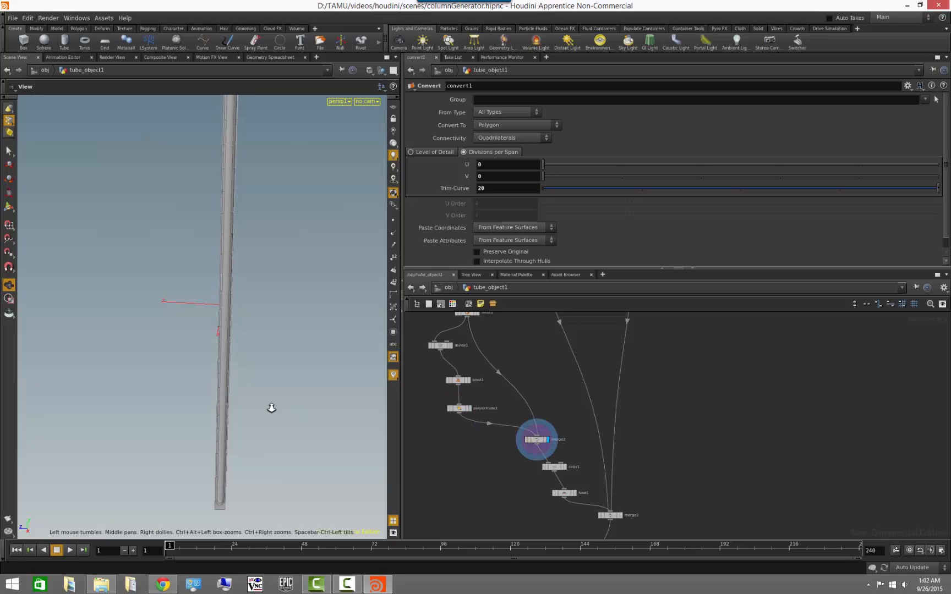
drag(269, 409, 237, 374)
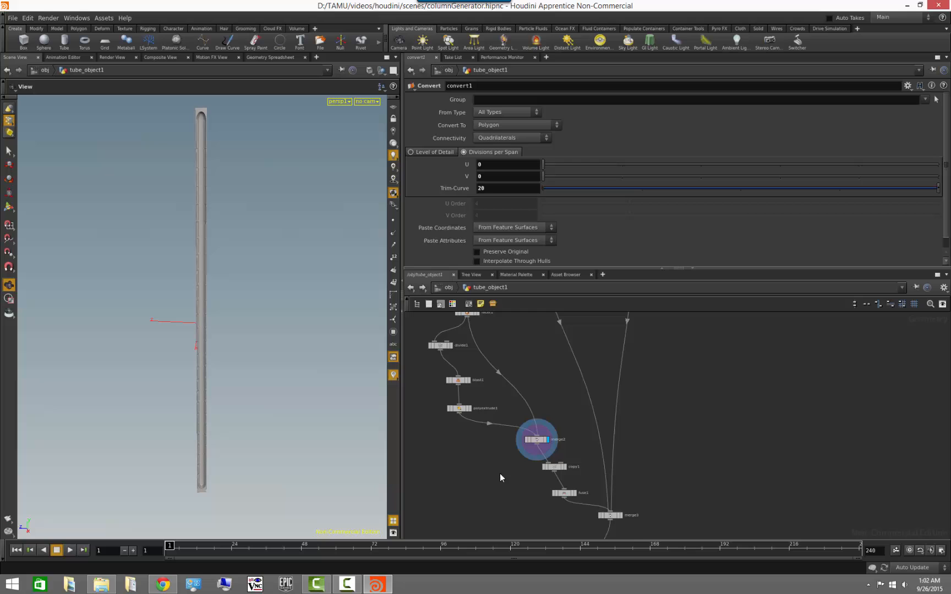
Display copy1's ring of flutes, open its parameters, and show the expression driving its Y rotation
click(564, 466)
drag(310, 375, 275, 377)
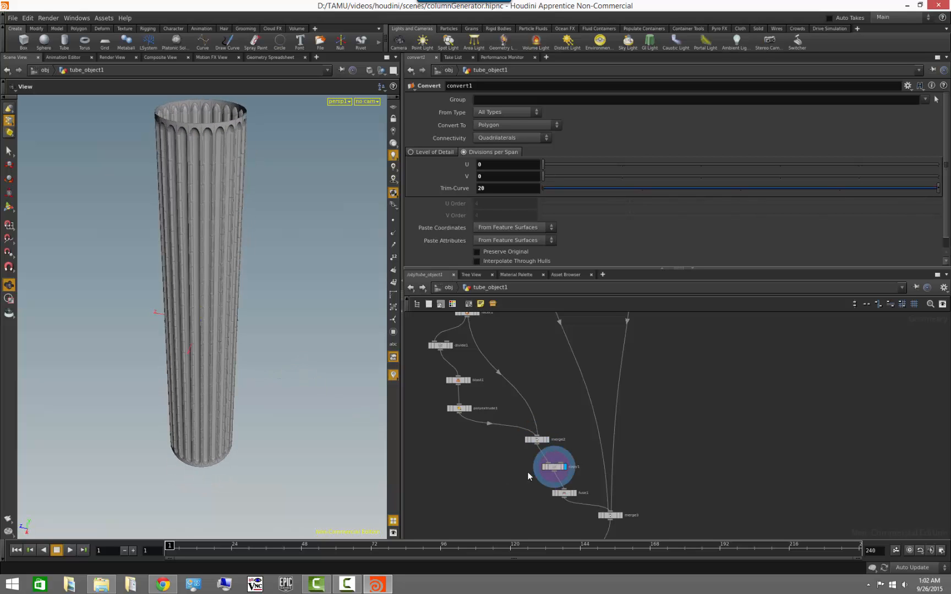
click(556, 467)
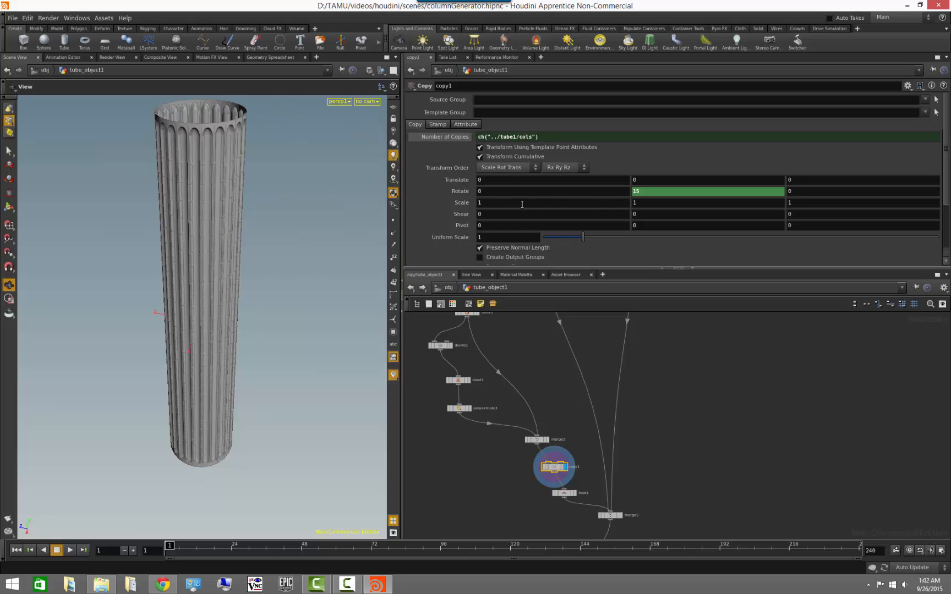
click(465, 191)
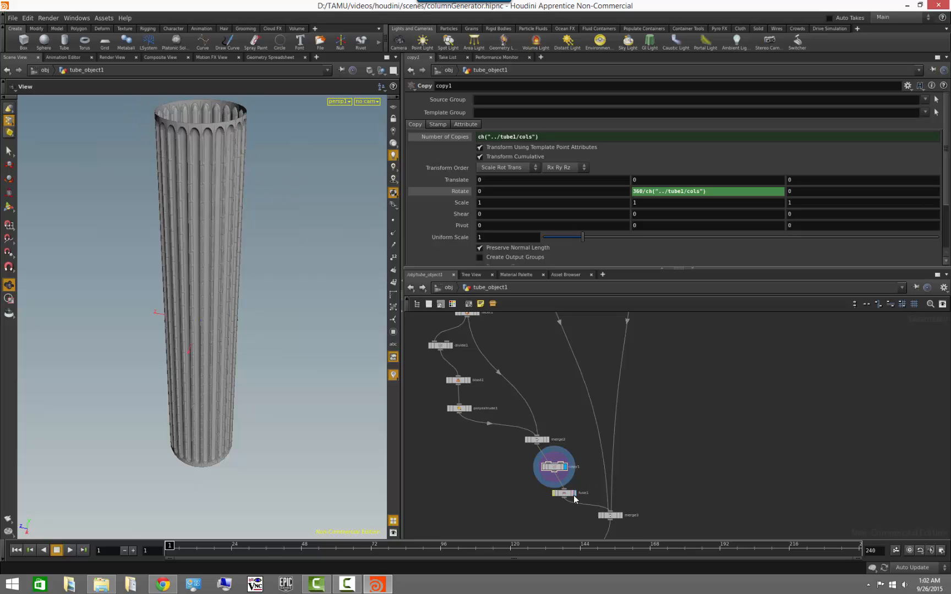
Switch the viewport shading to Smooth Shaded and display fuse1's result
click(369, 70)
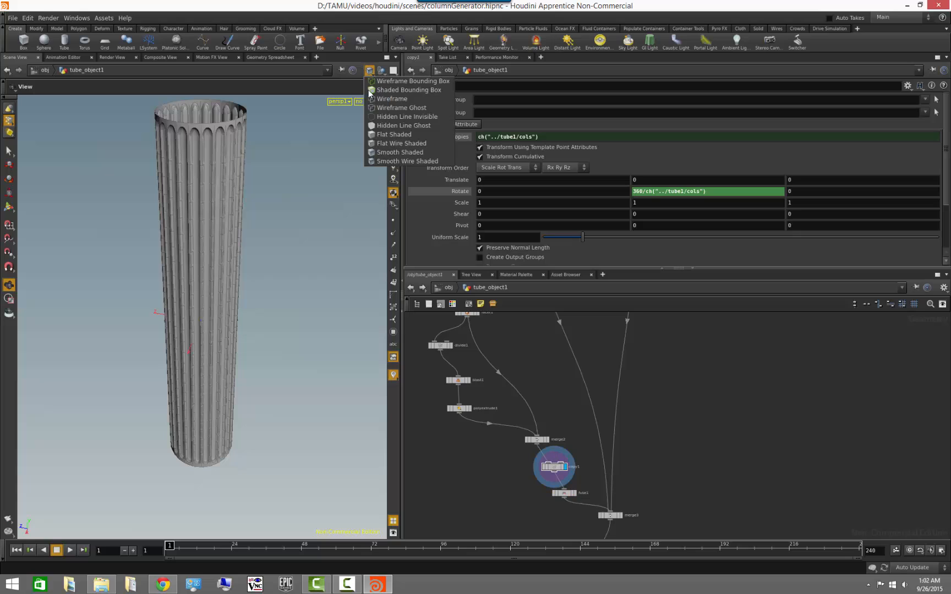
click(396, 152)
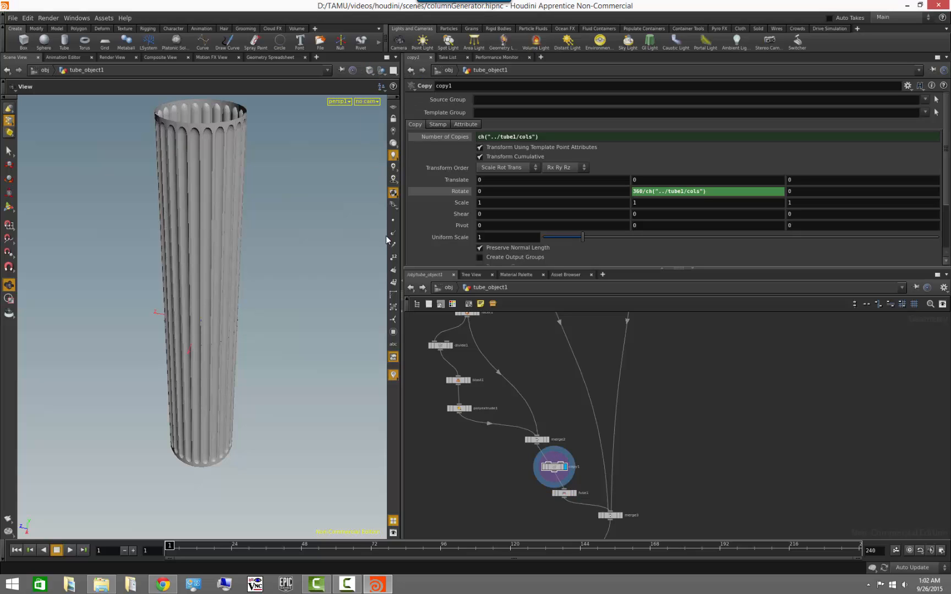
click(574, 493)
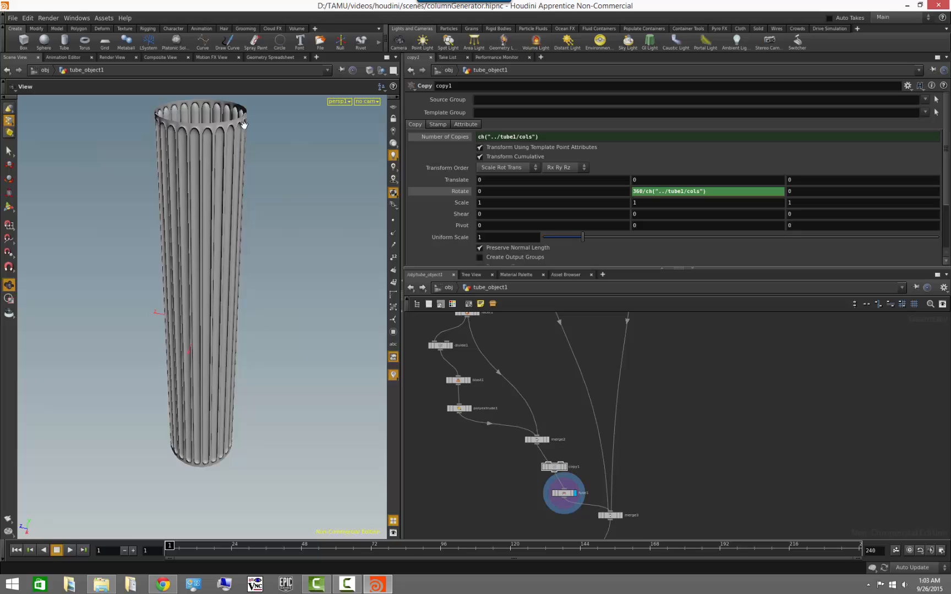
Display merge3 and examine the fluted shaft combined with the capital and base
middle_drag(666, 462, 644, 406)
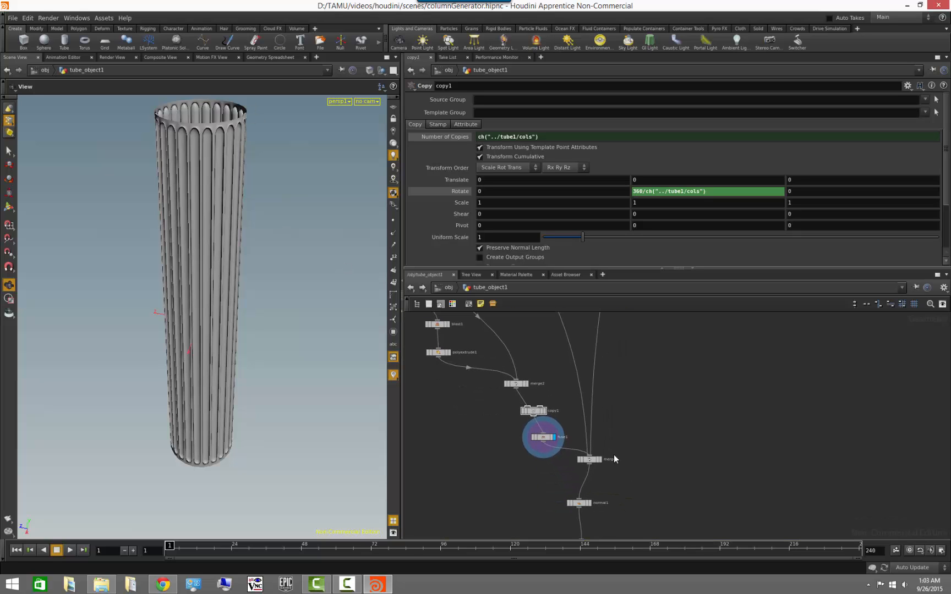
scroll(454, 422, down, 2)
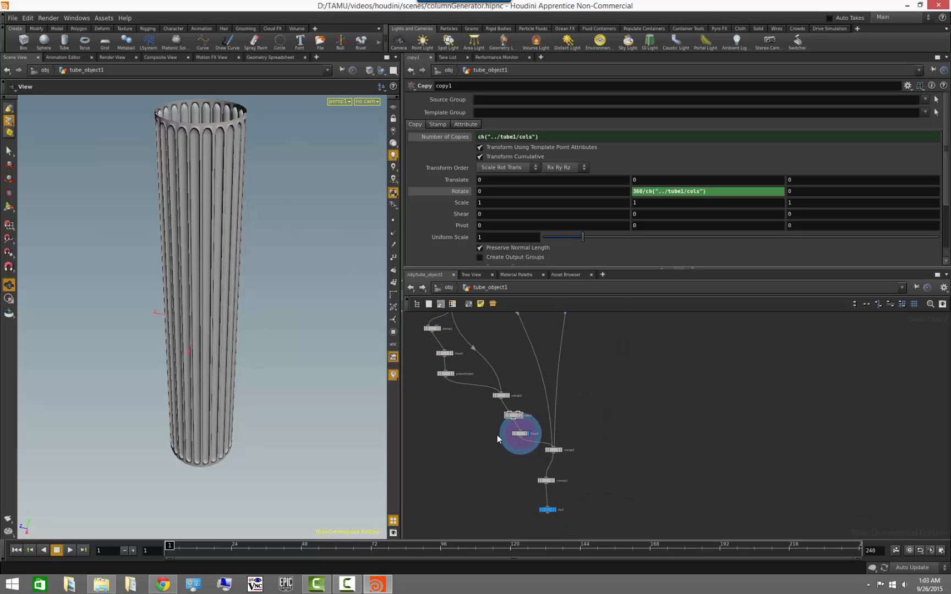
click(561, 450)
drag(293, 374, 293, 347)
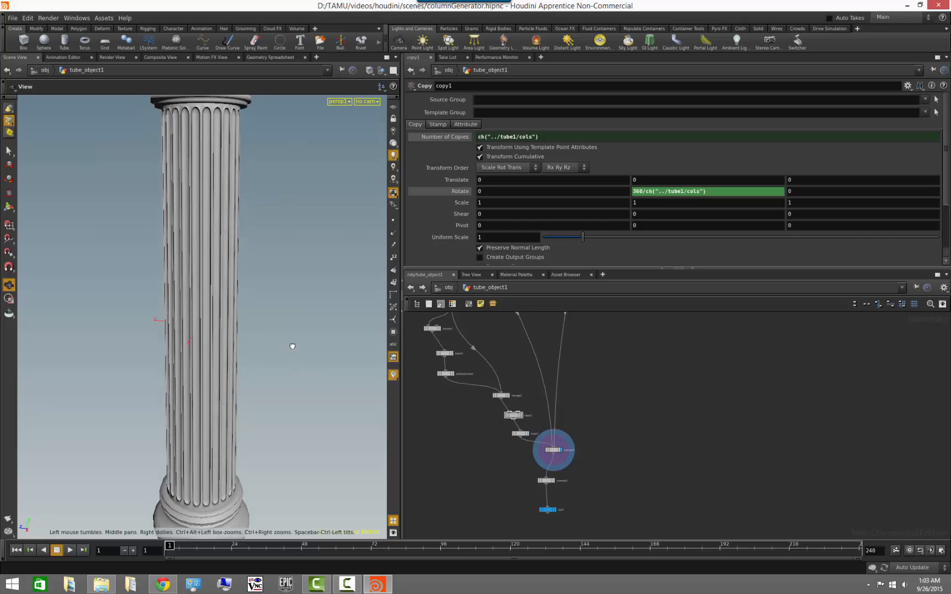
right_drag(293, 346, 209, 364)
Select curve1 and show its handles in the viewport to examine the capital's profile points against the column
middle_drag(646, 332, 623, 465)
middle_drag(588, 331, 593, 453)
scroll(595, 461, up, 2)
click(468, 396)
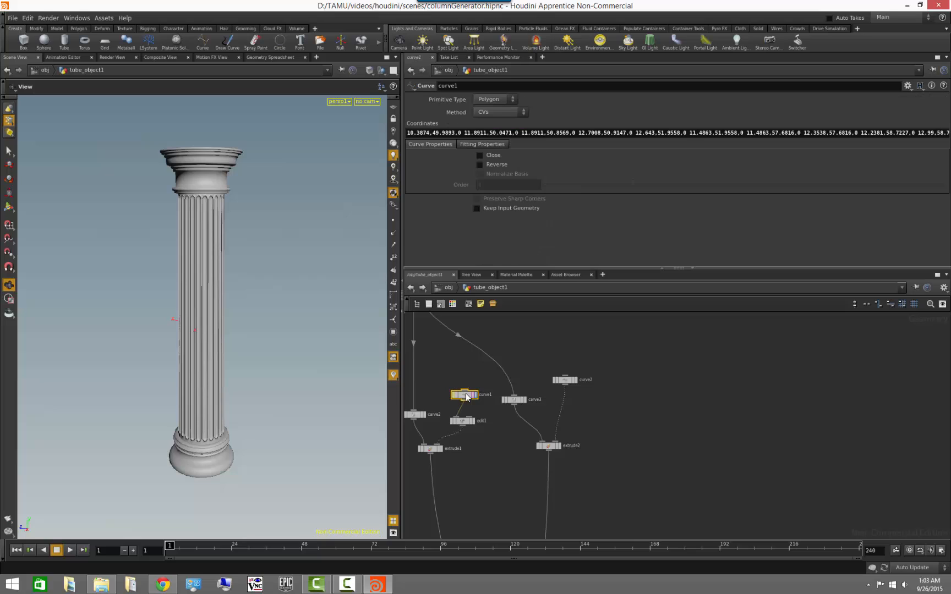
click(9, 208)
key(space)
alt+drag(121, 218, 229, 219)
Display normal1, return to the View tool to examine the column, and make the OUT null the displayed node
click(624, 462)
mouse_move(605, 496)
middle_down()
mouse_move(600, 400)
mouse_move(659, 318)
middle_up()
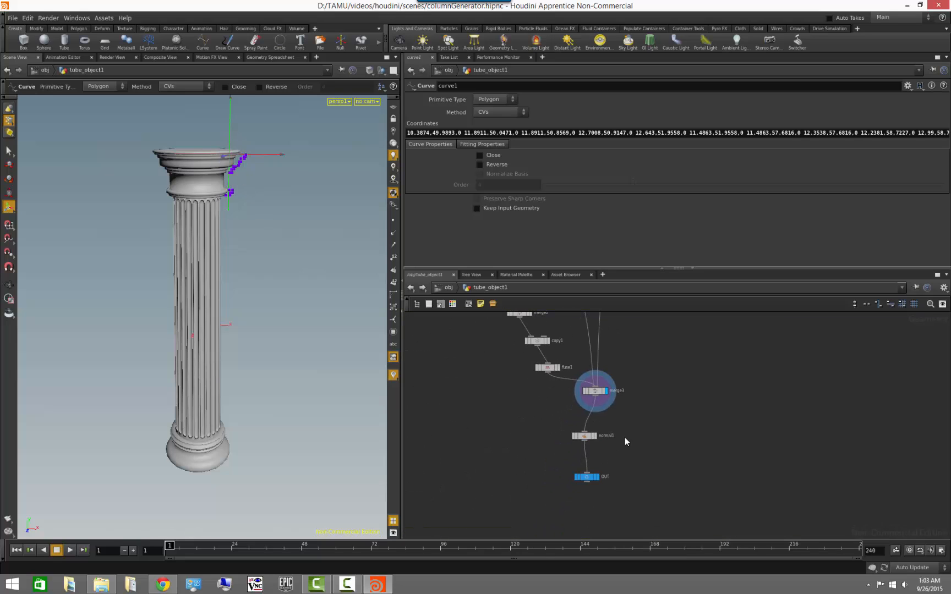
click(596, 438)
click(9, 285)
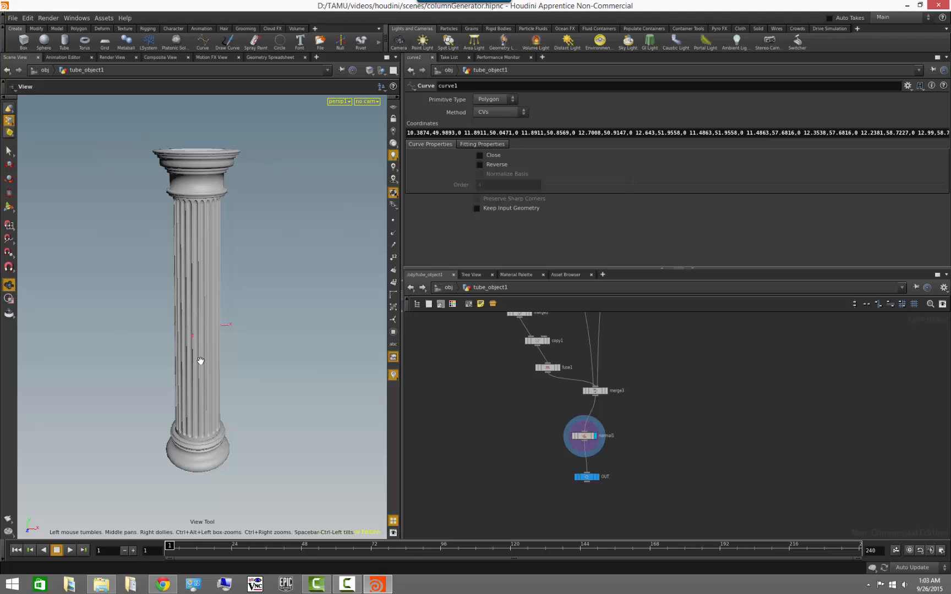
drag(200, 361, 220, 429)
click(599, 477)
scroll(242, 408, down, 3)
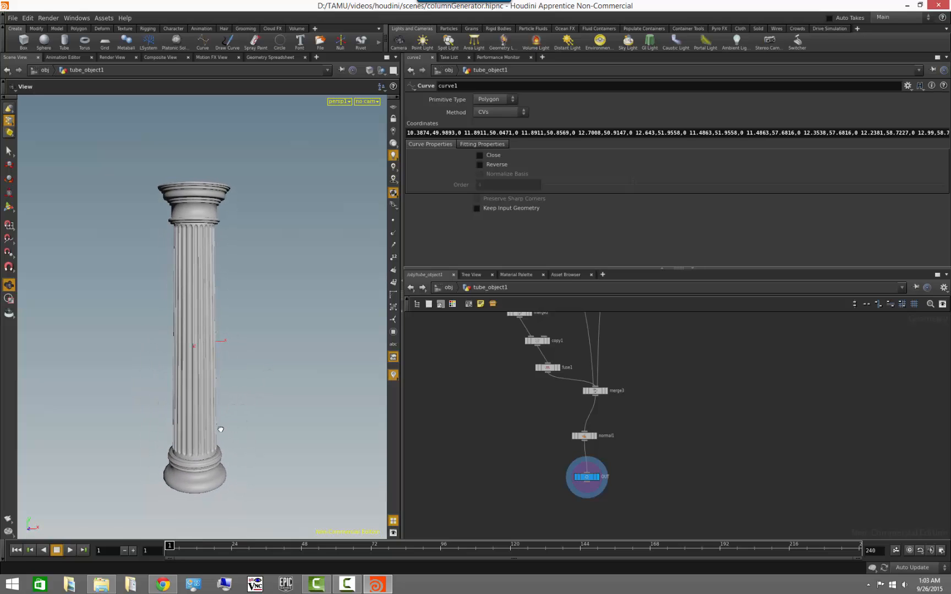